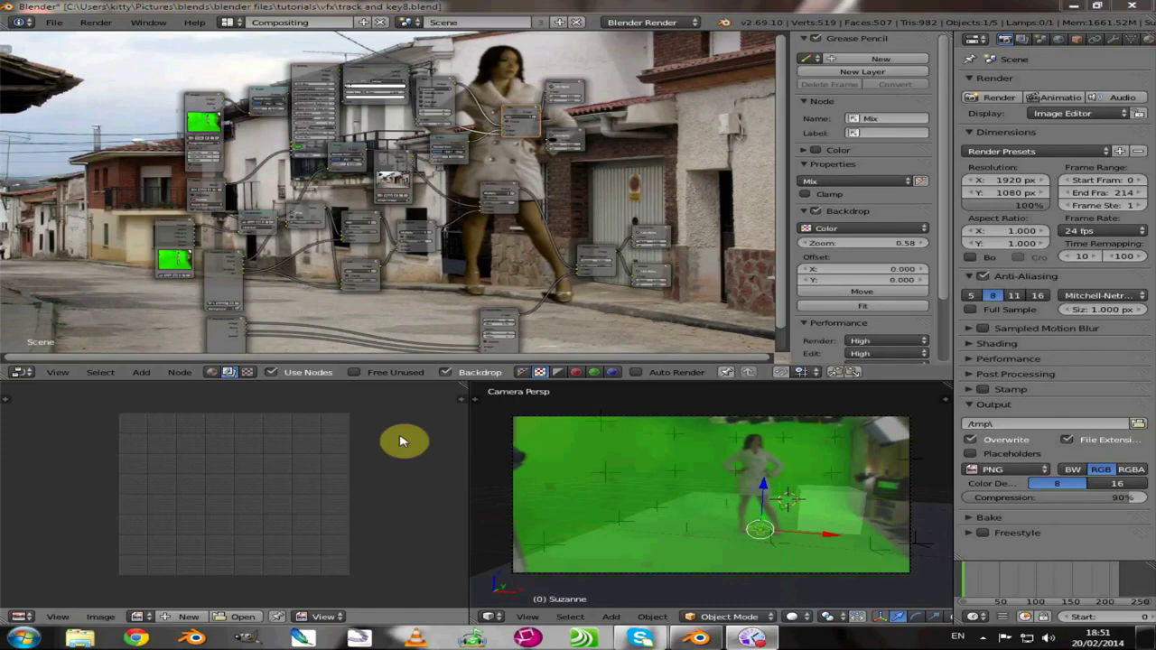
Step: Select the ground plane and orbit out of the camera view to show camera, cube and floor
click(403, 440)
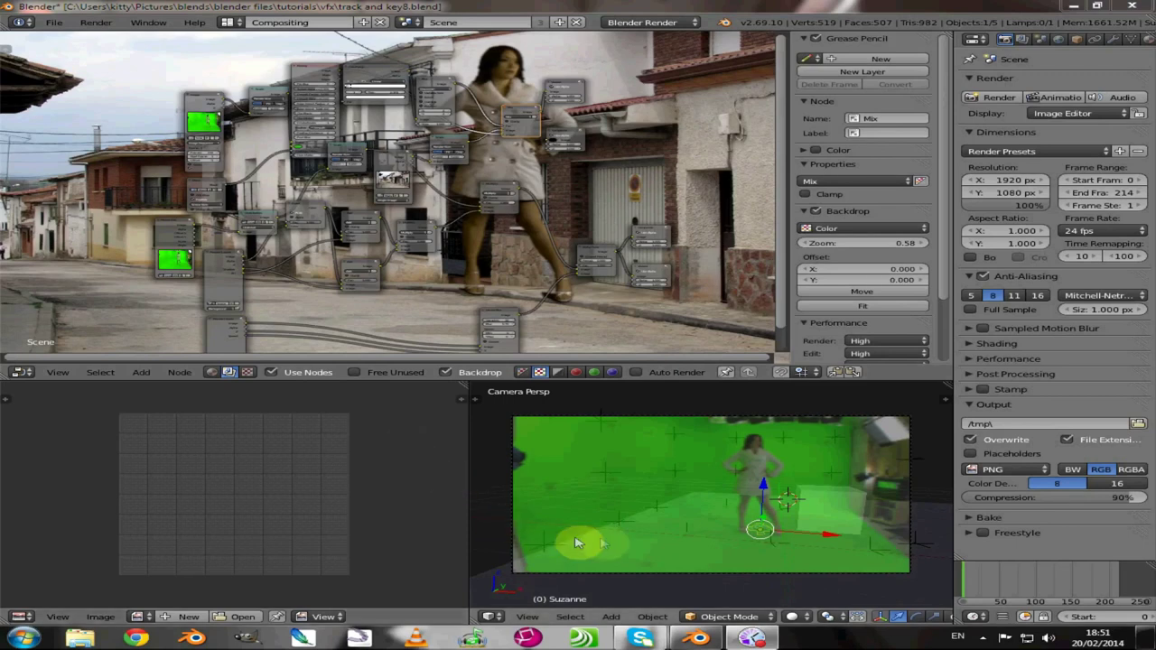
key(ctrl+Up)
right_click(611, 467)
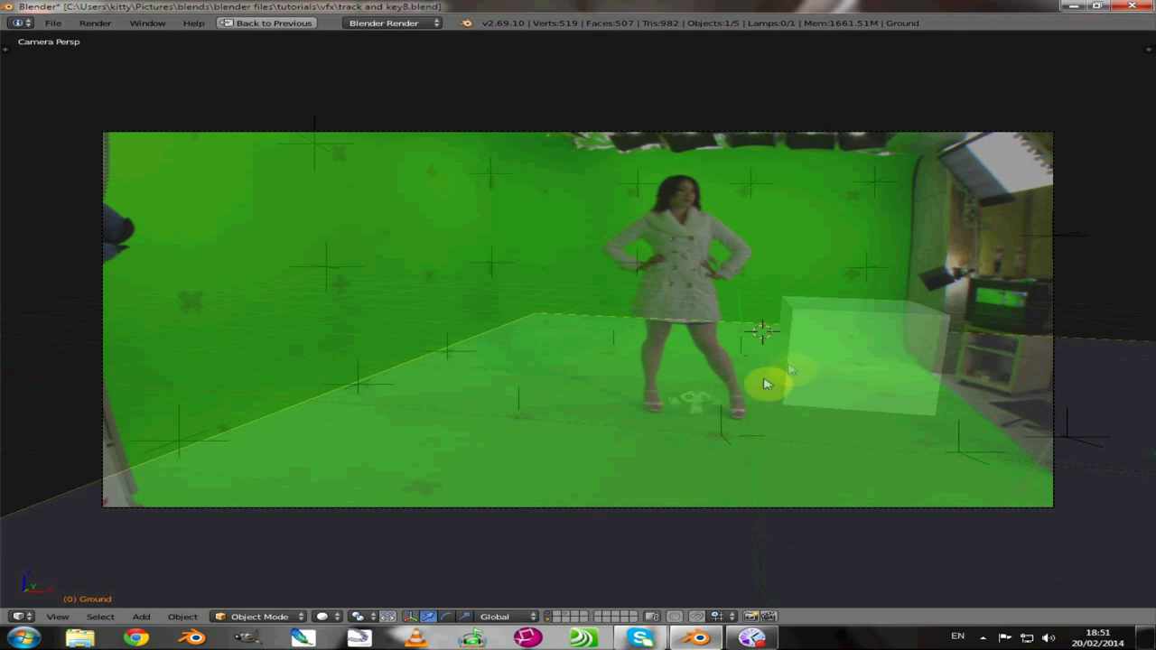
right_click(690, 404)
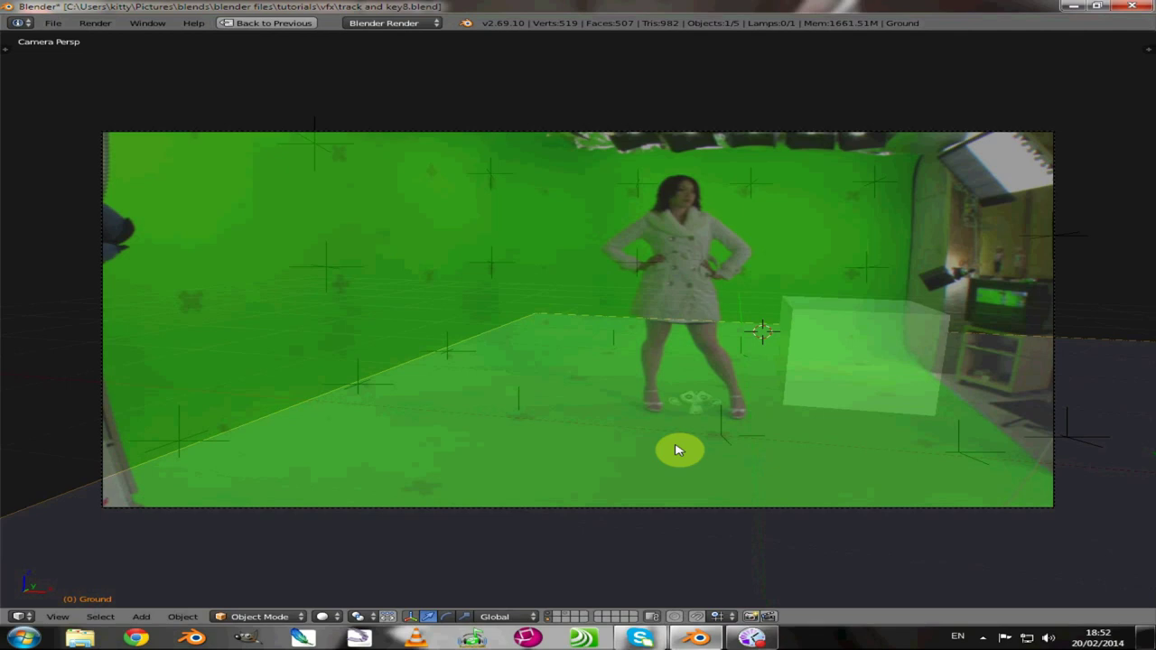
middle_drag(787, 529, 769, 422)
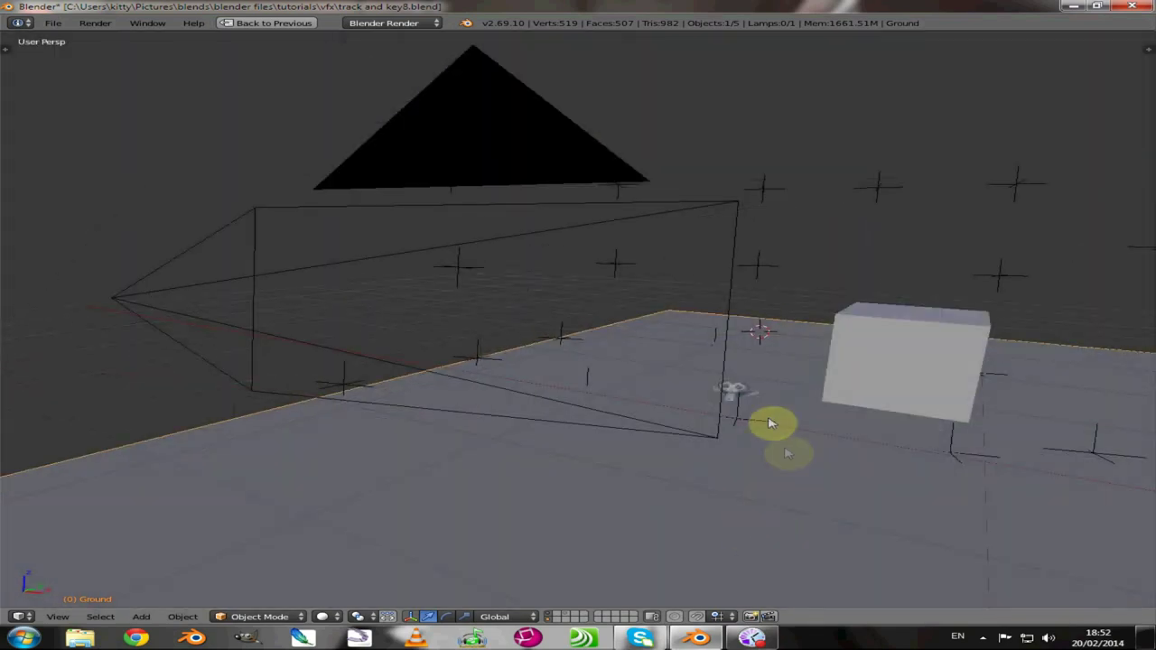
mouse_move(840, 475)
middle_down()
mouse_move(769, 478)
mouse_move(961, 516)
mouse_move(852, 491)
middle_up()
scroll(907, 507, down, 5)
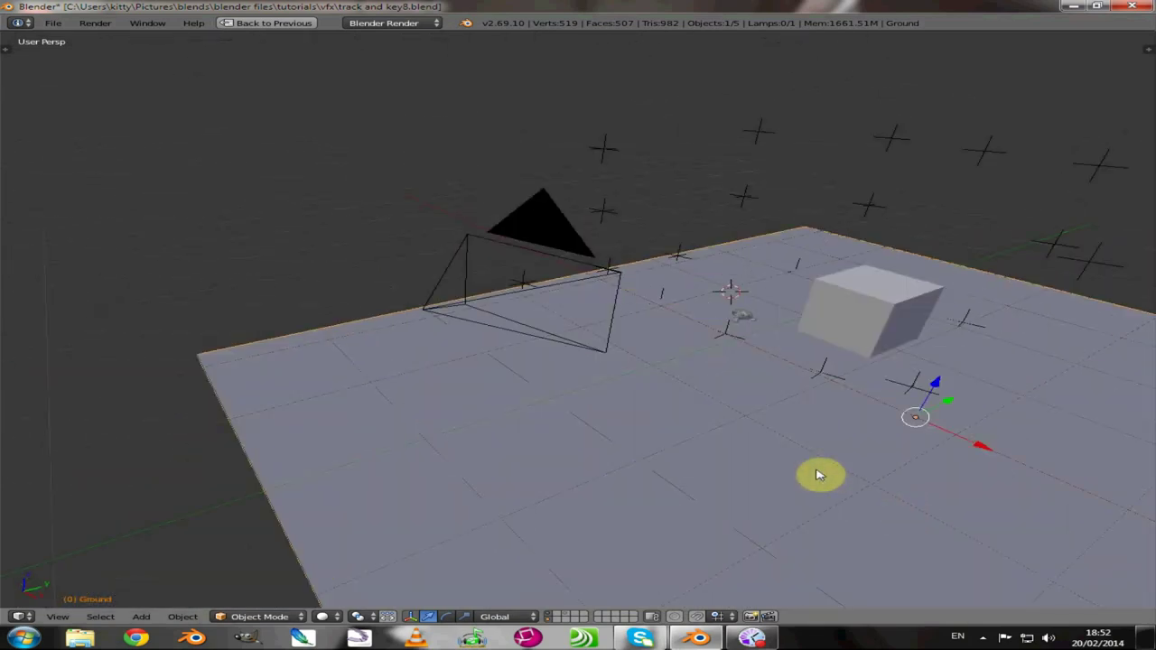
key(ctrl+Up)
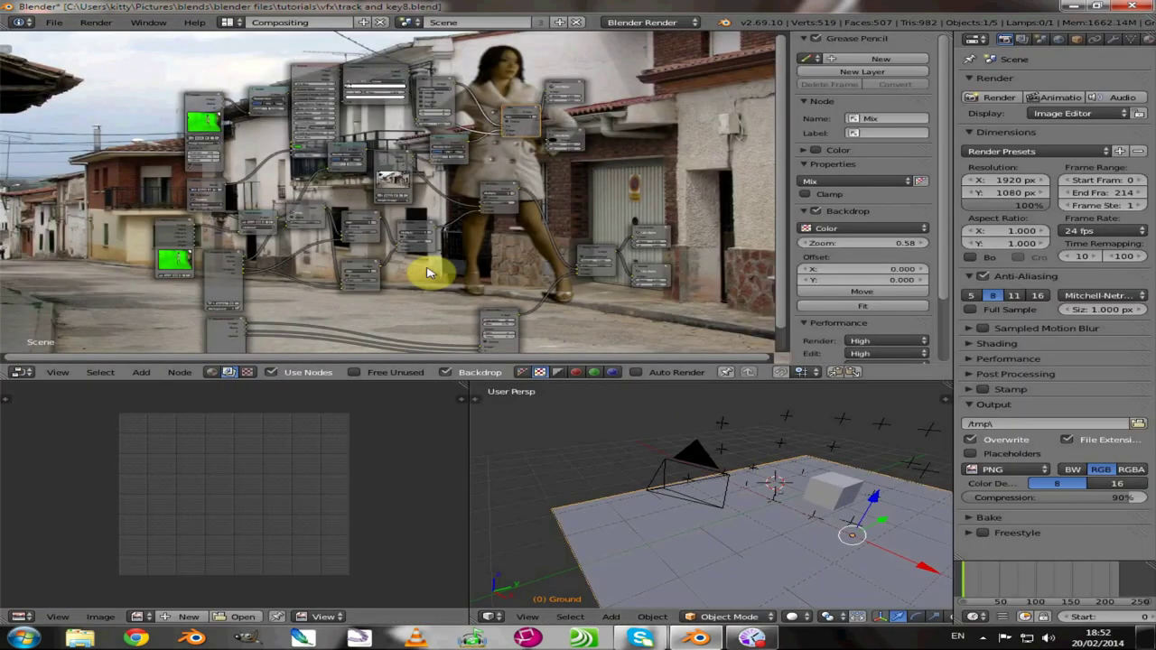
Step: Maximize the node editor and frame the compositing node tree for a closer look
scroll(402, 268, up, 1)
scroll(402, 269, up, 4)
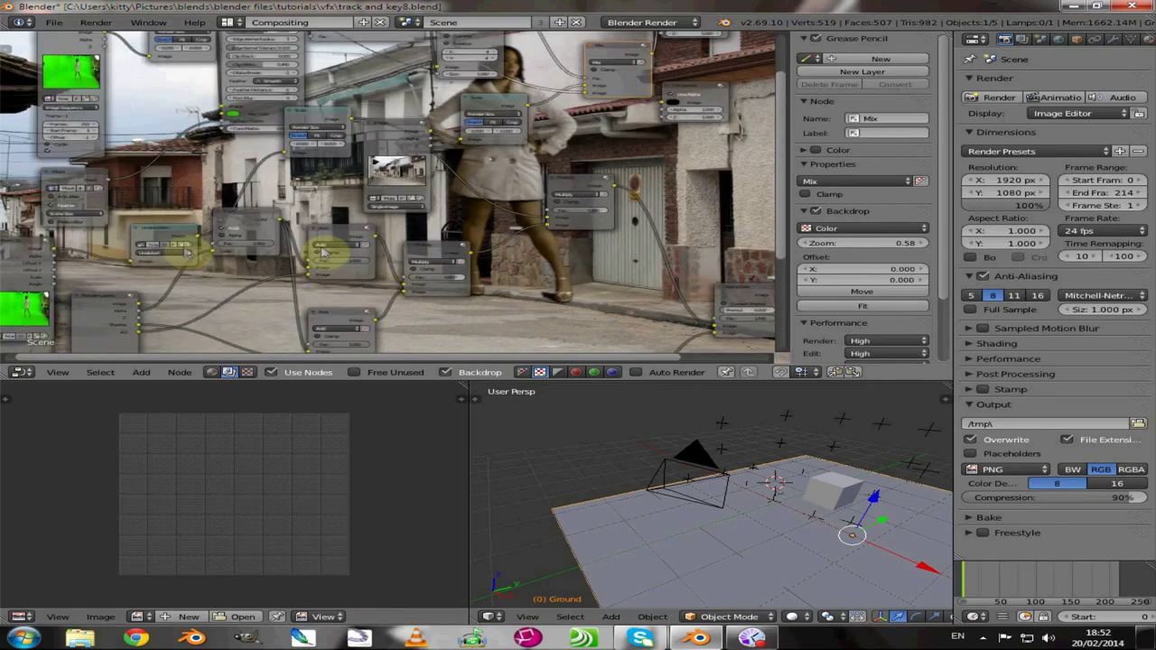
key(ctrl+Up)
scroll(464, 440, down, 1)
middle_drag(537, 434, 479, 335)
scroll(497, 336, up, 3)
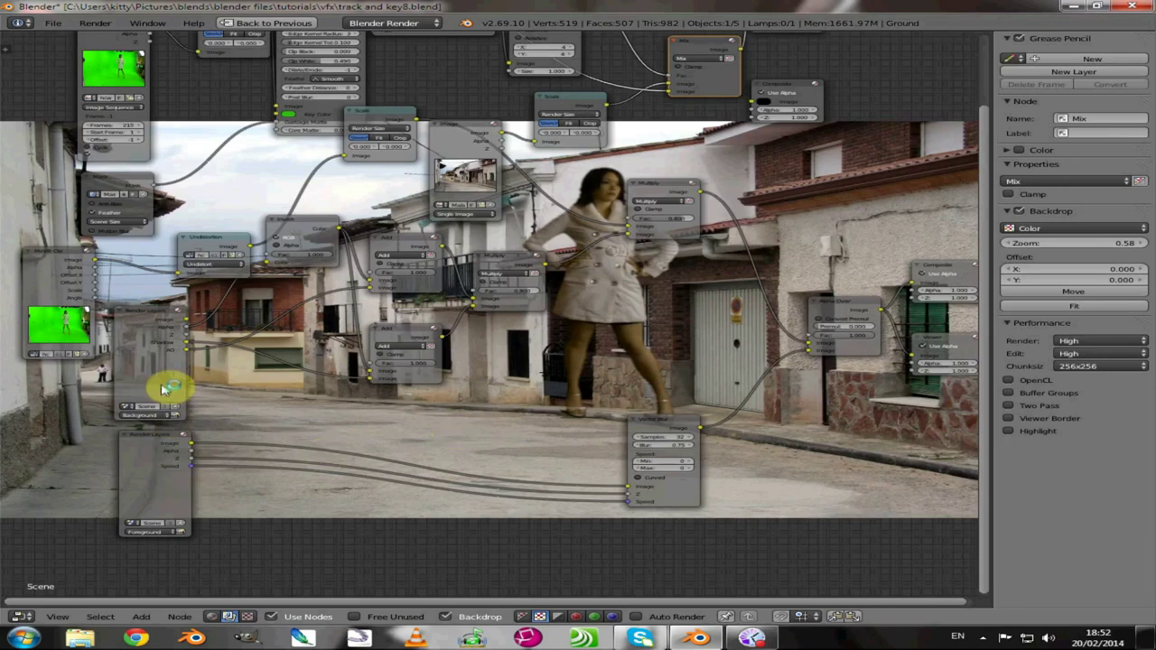
drag(214, 470, 221, 466)
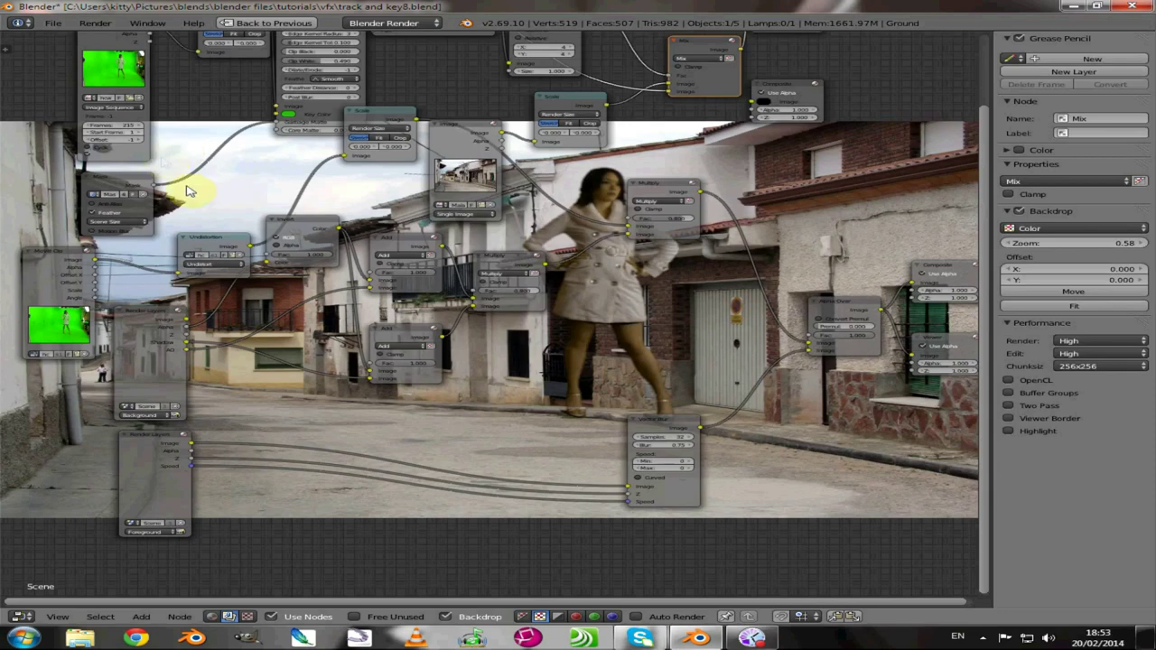
middle_drag(241, 229, 271, 300)
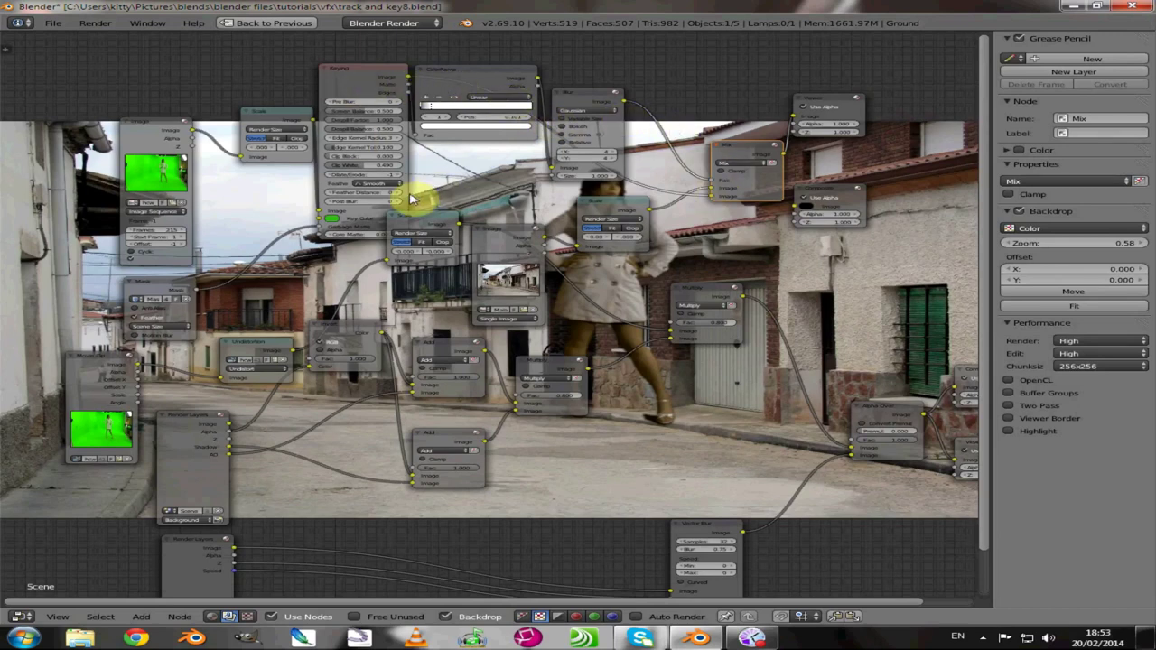
Step: Inspect the Movie Clip, Movie Distortion, Scale and Multiply node settings
click(91, 383)
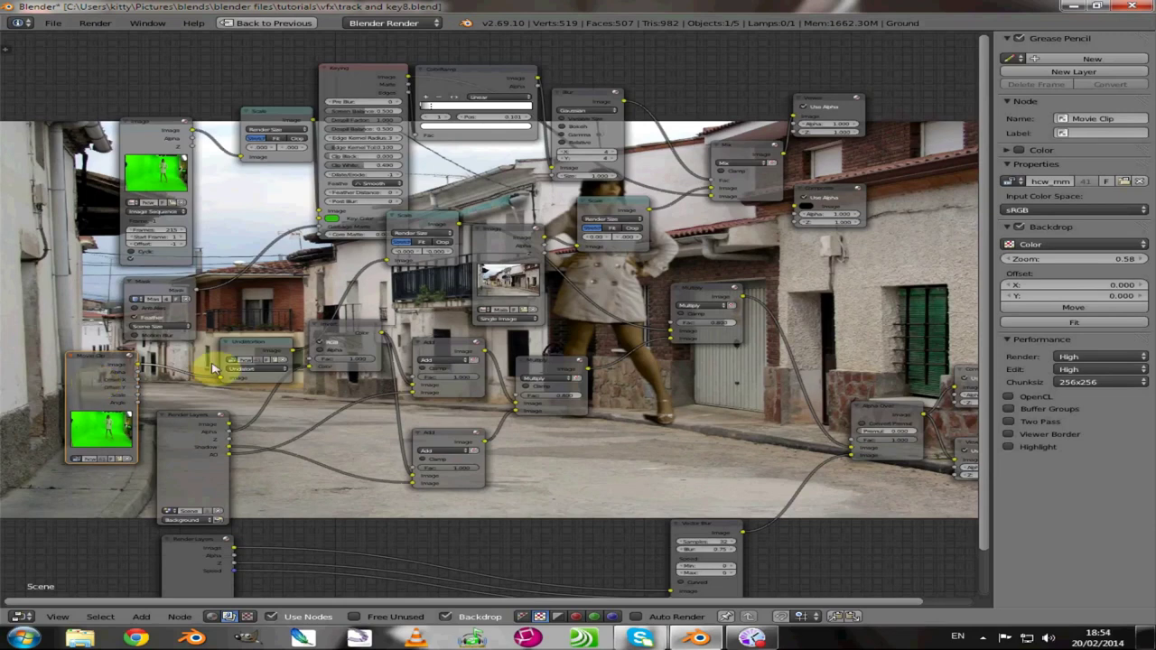
click(257, 351)
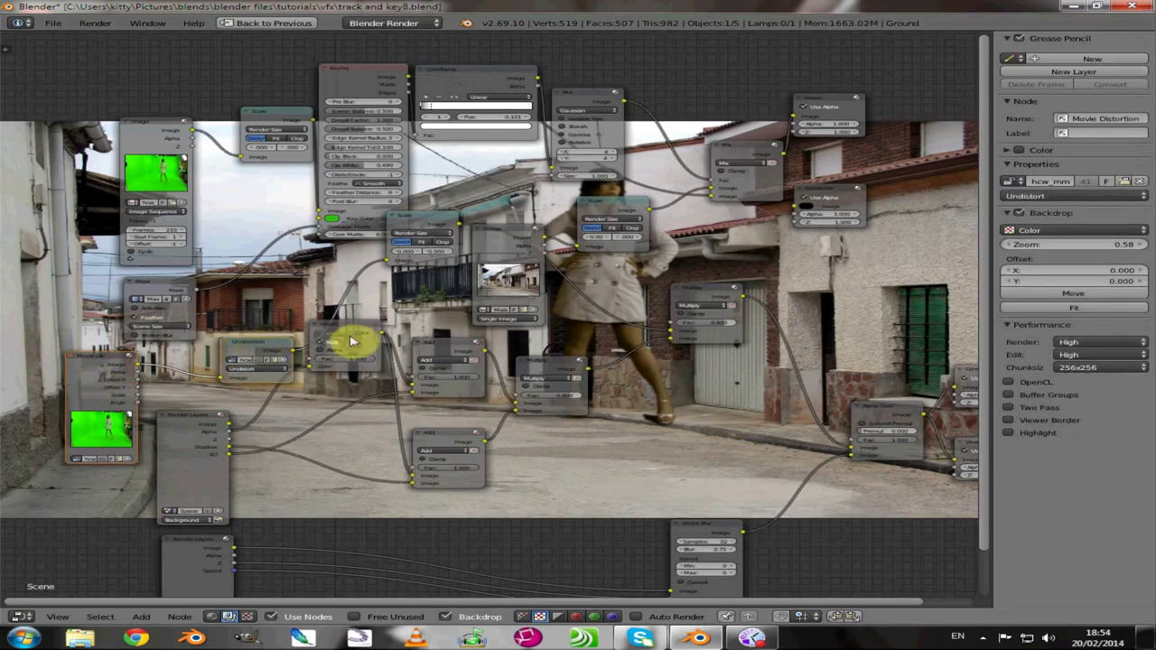
click(420, 229)
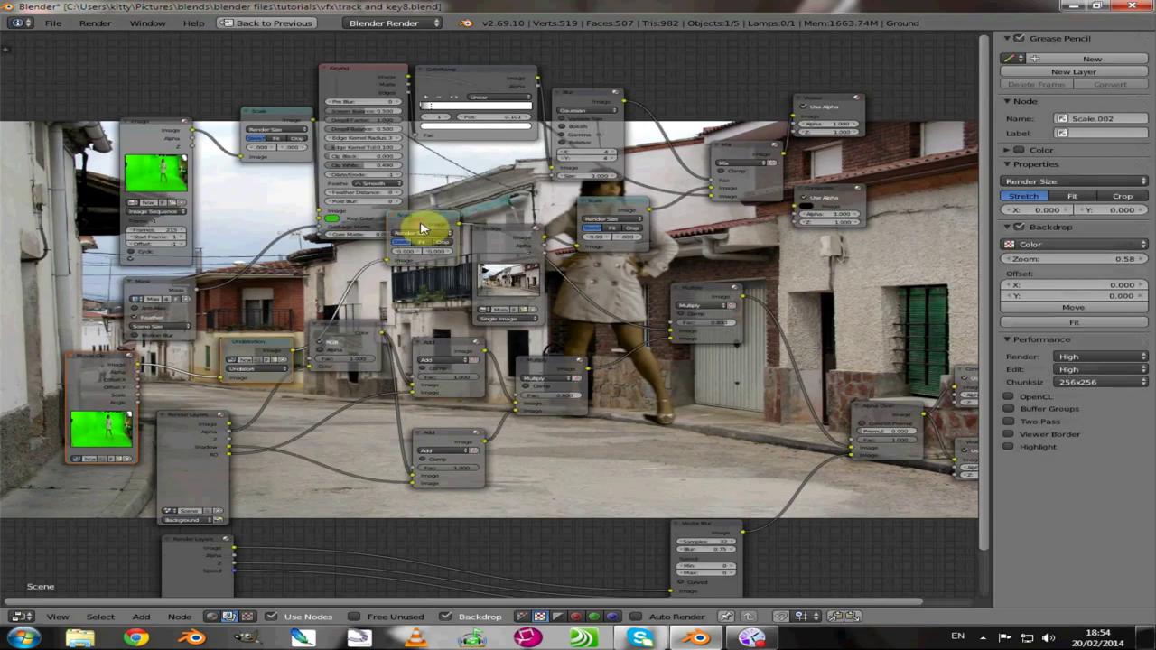
click(696, 301)
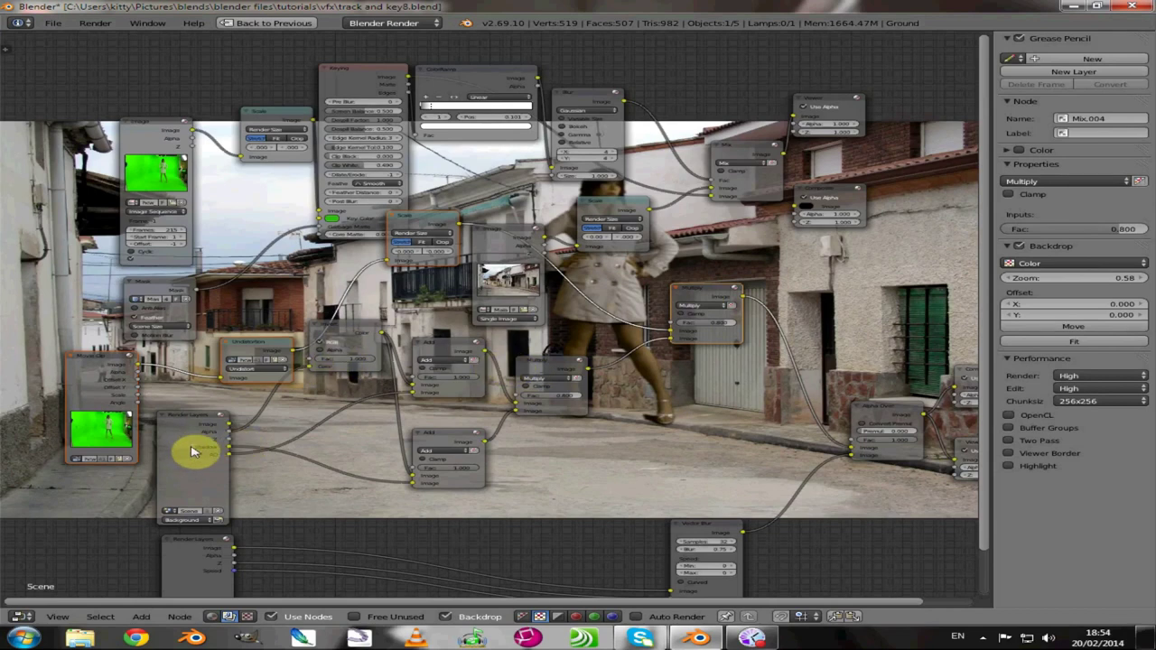
scroll(191, 452, down, 1)
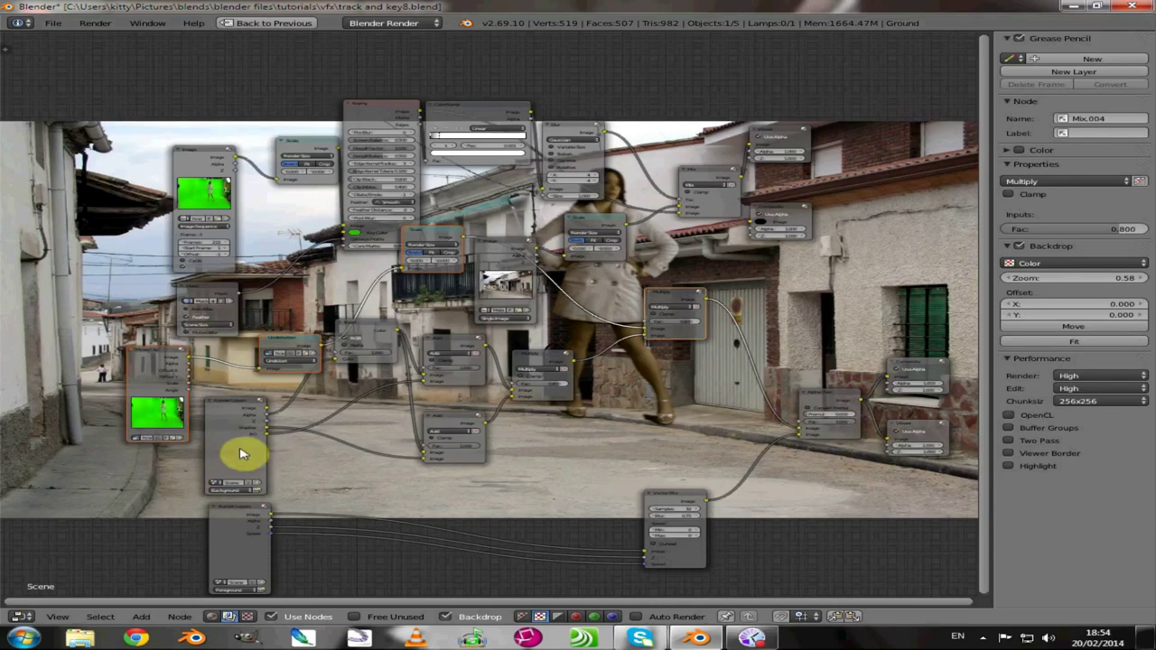
Step: Delete the Invert, both Add, Multiply, Composite and Viewer nodes together
shift+click(371, 332)
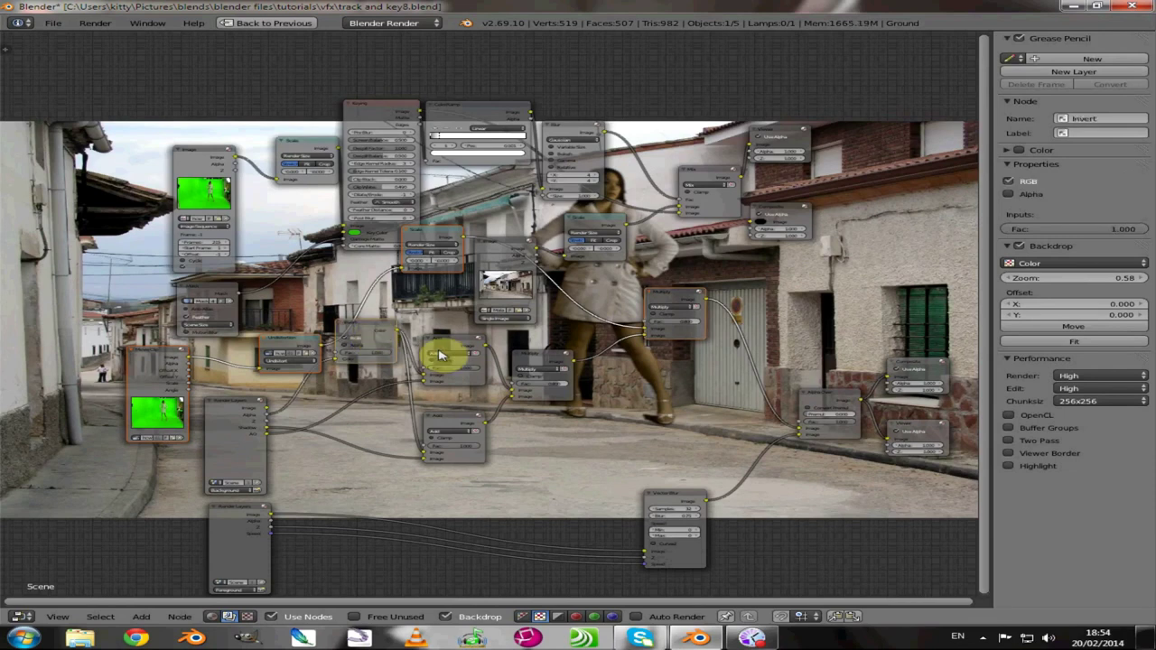
shift+click(449, 343)
shift+click(520, 365)
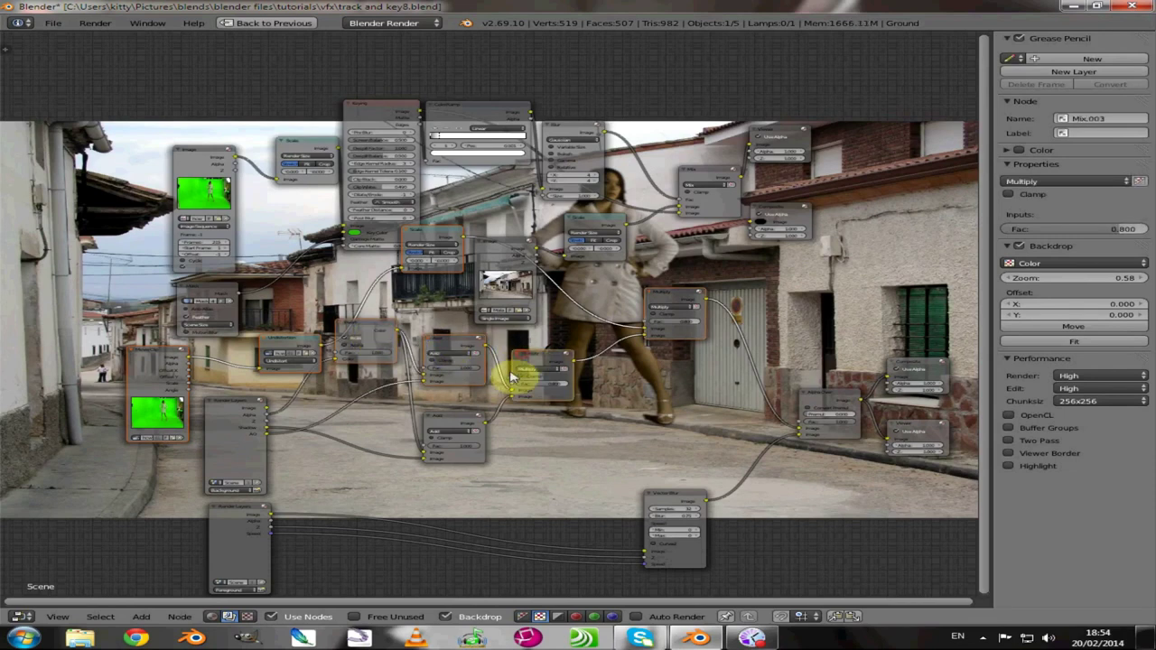
shift+click(452, 425)
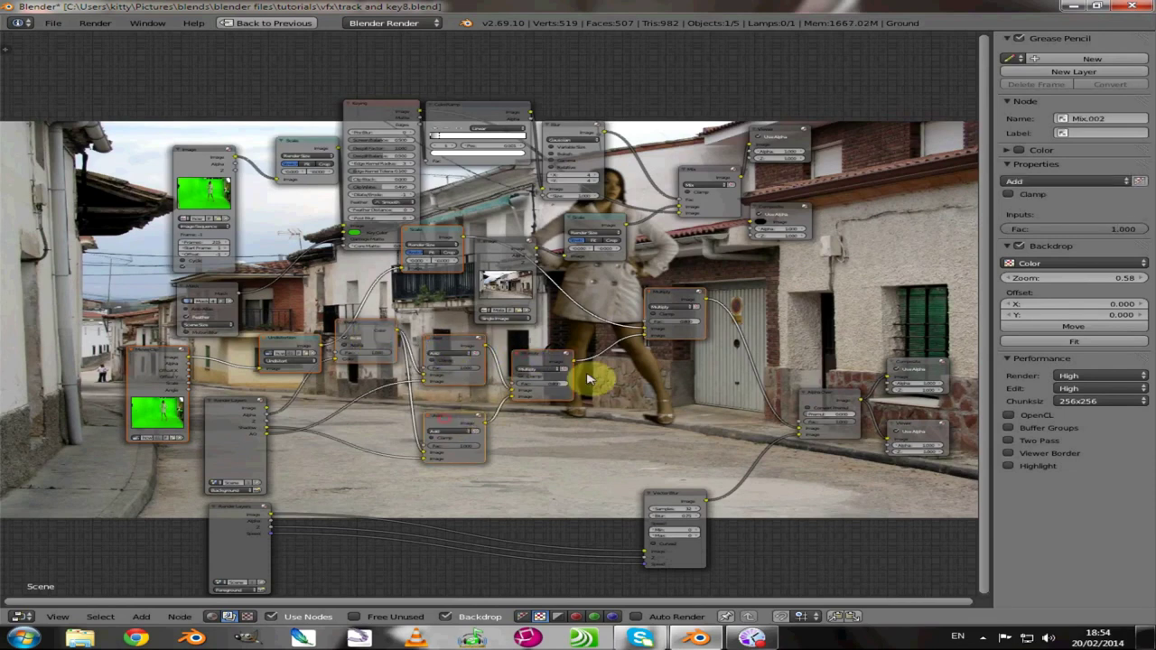
click(654, 470)
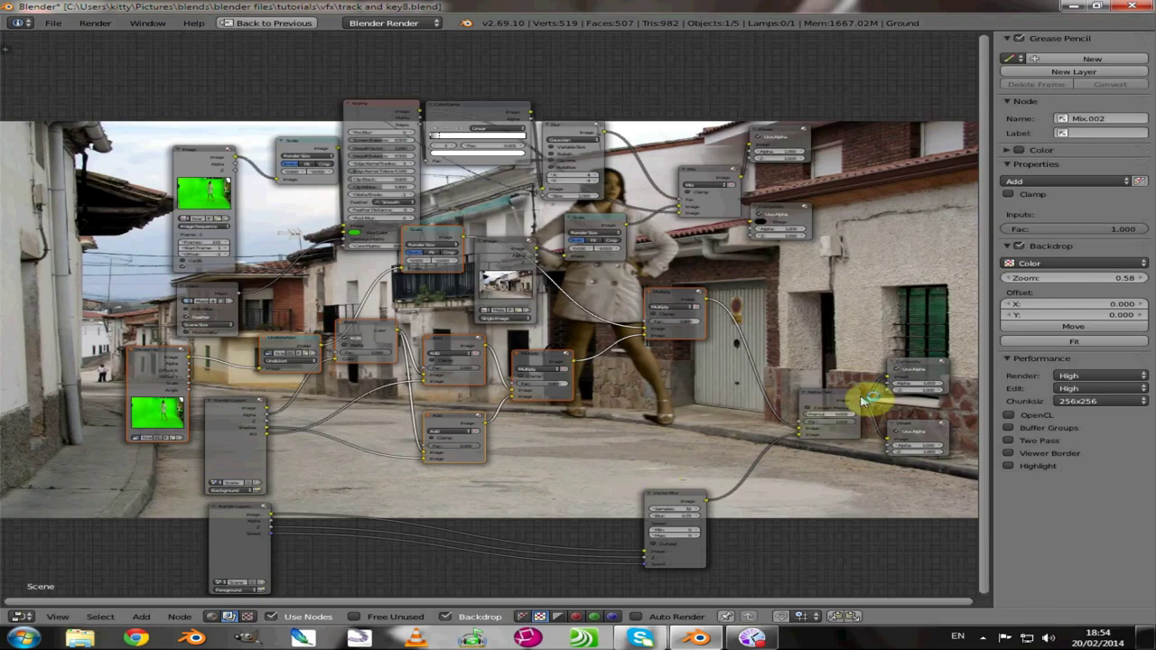
shift+click(926, 369)
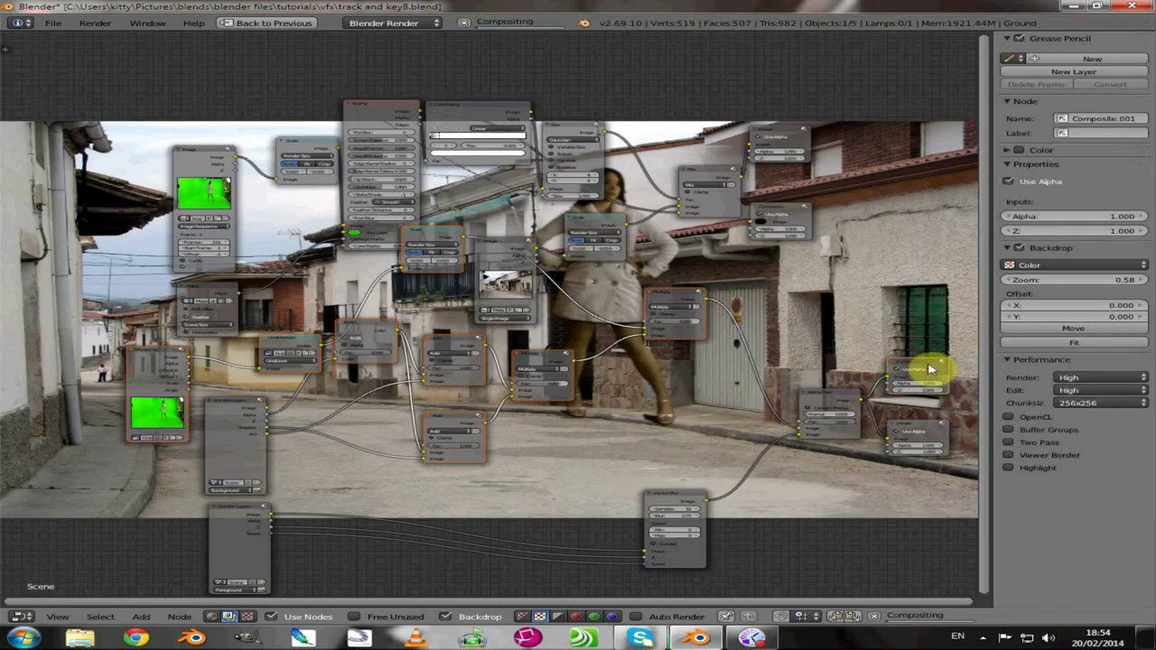
shift+click(913, 431)
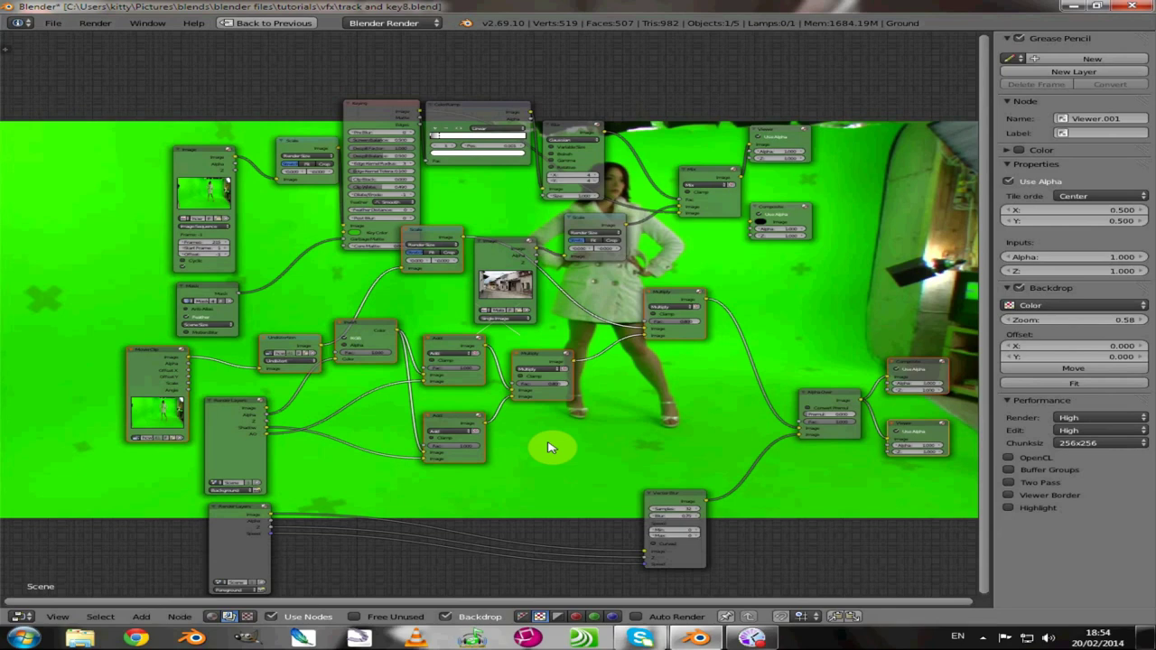
key(x)
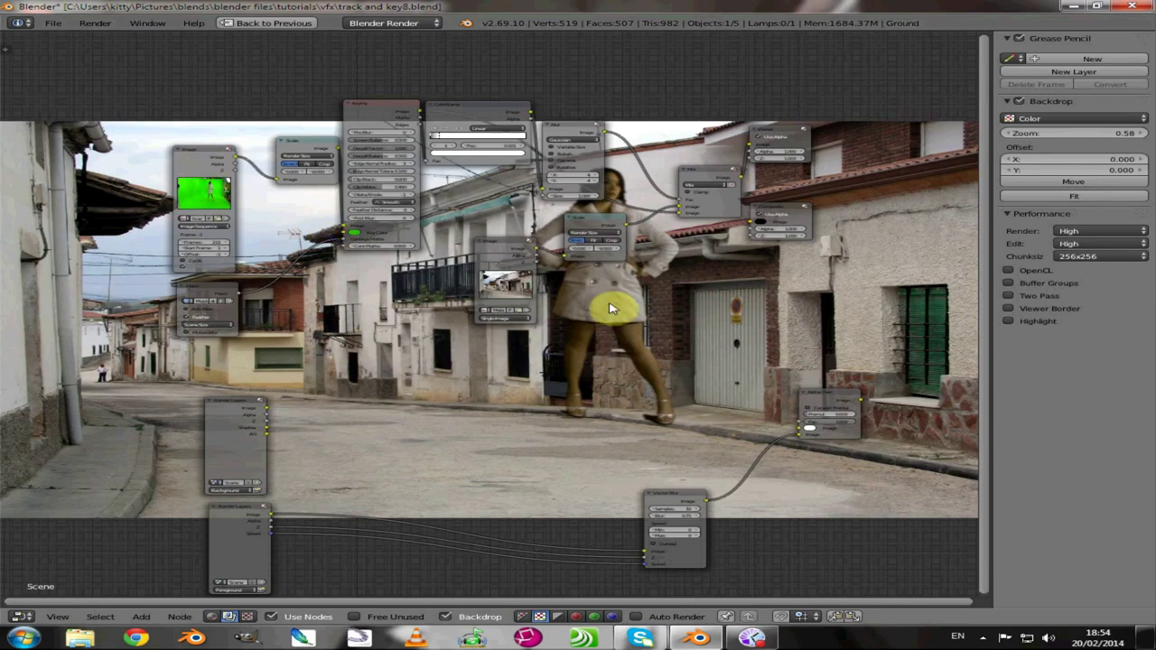
Step: Reposition the Scale and street Image nodes, then delete the street Scale and Viewer nodes
click(293, 152)
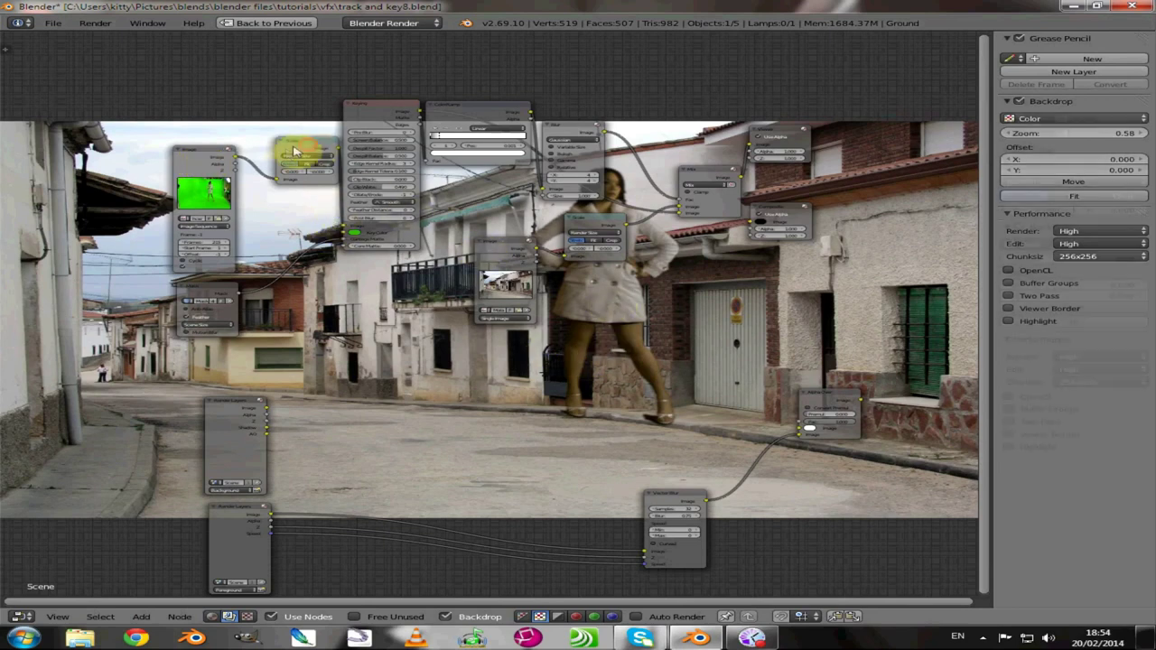
drag(294, 151, 281, 161)
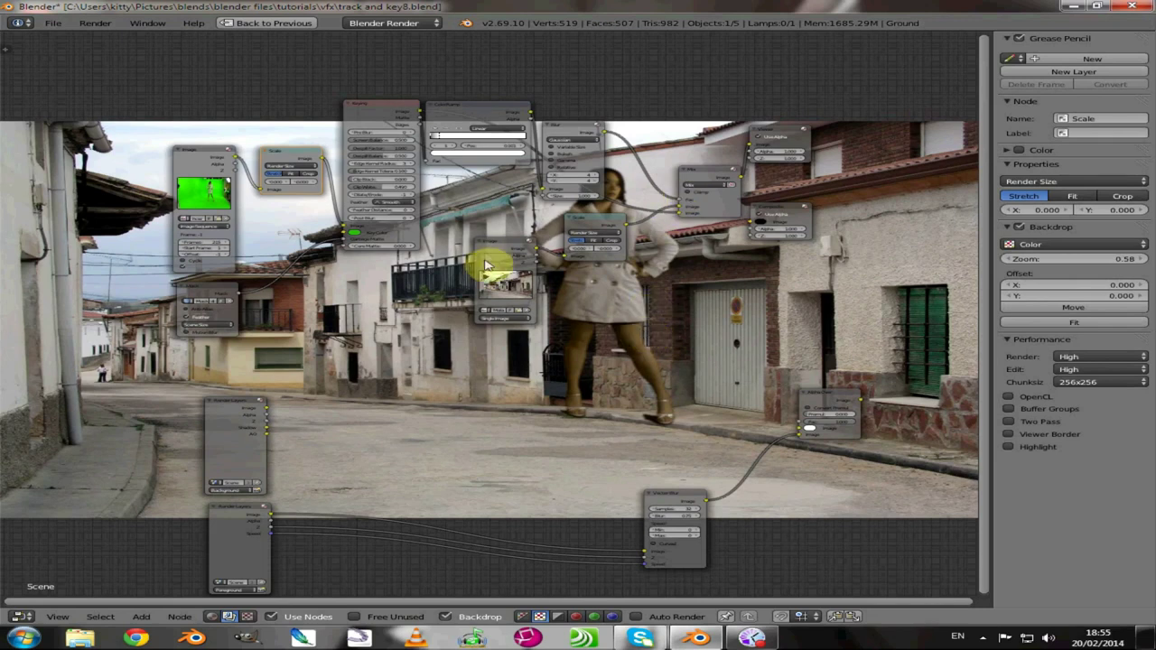
drag(478, 266, 425, 320)
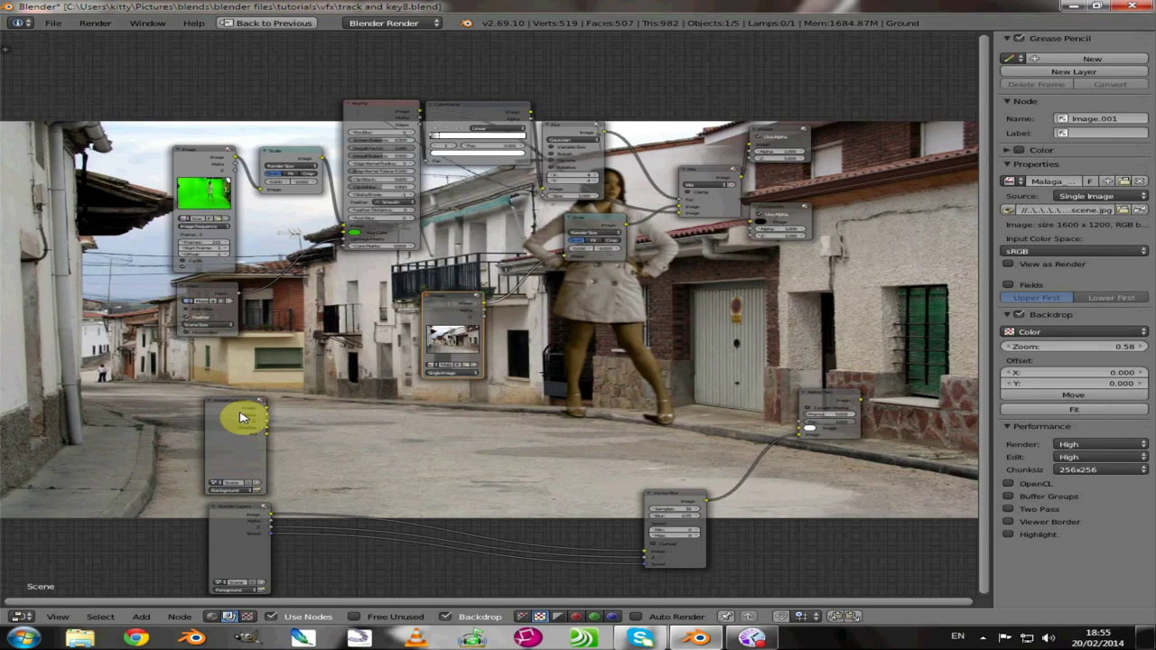
click(582, 226)
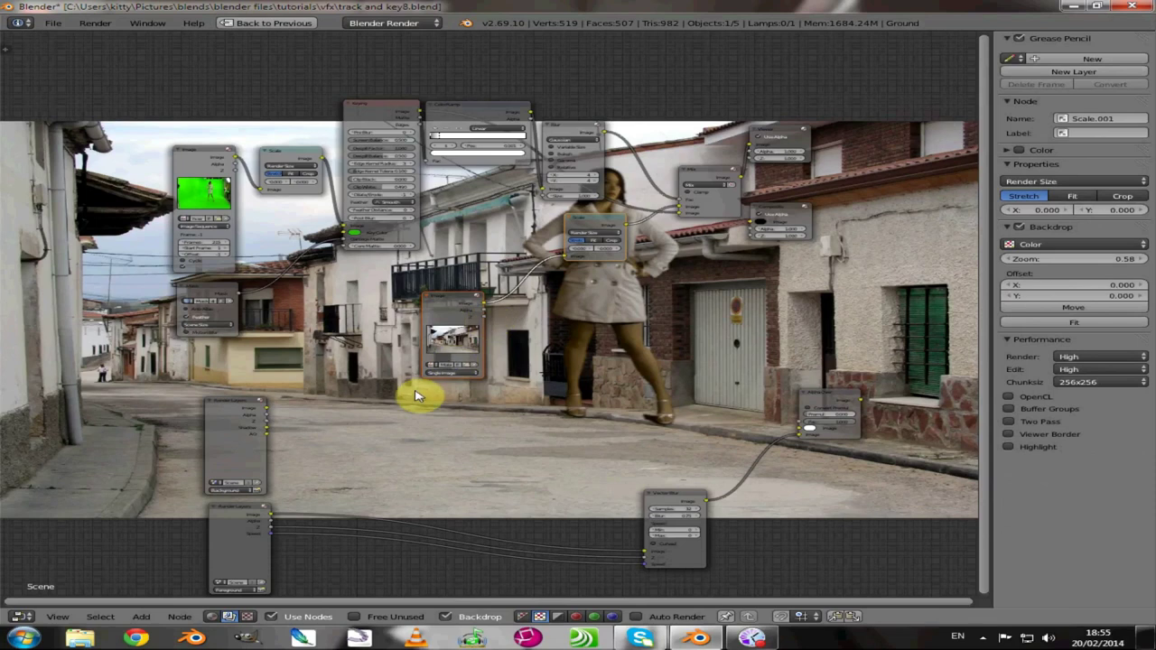
key(Delete)
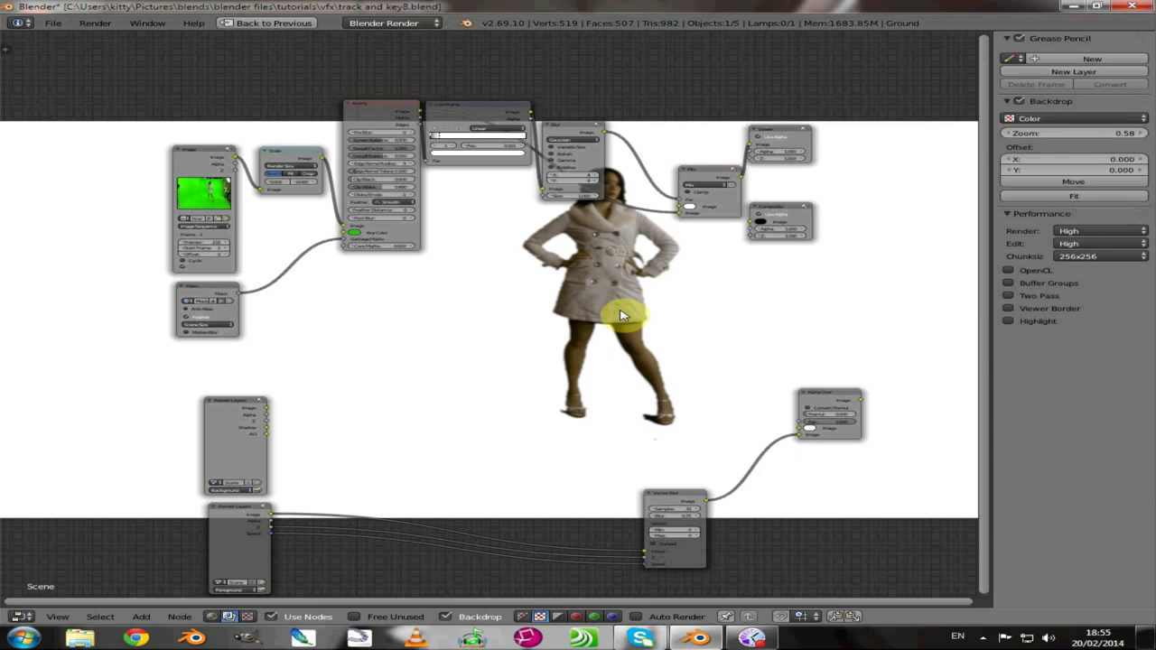
Step: Move Render Layers to mid-canvas and wire its Image output into the Mix node's lower Image input
drag(240, 403, 407, 299)
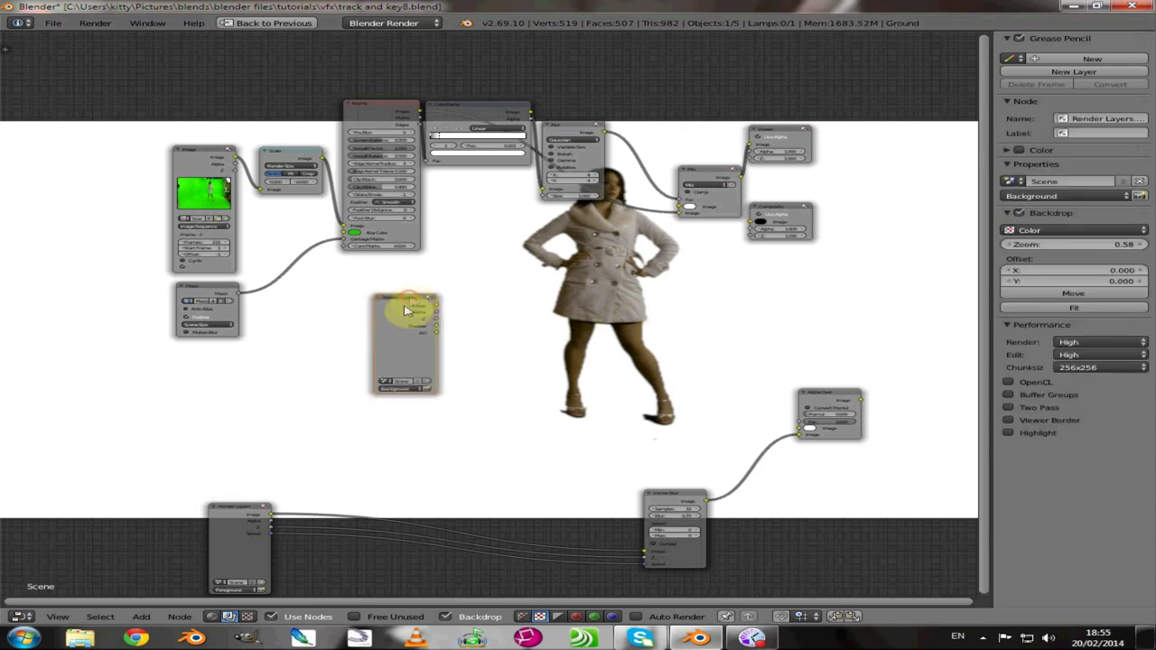
scroll(400, 397, up, 2)
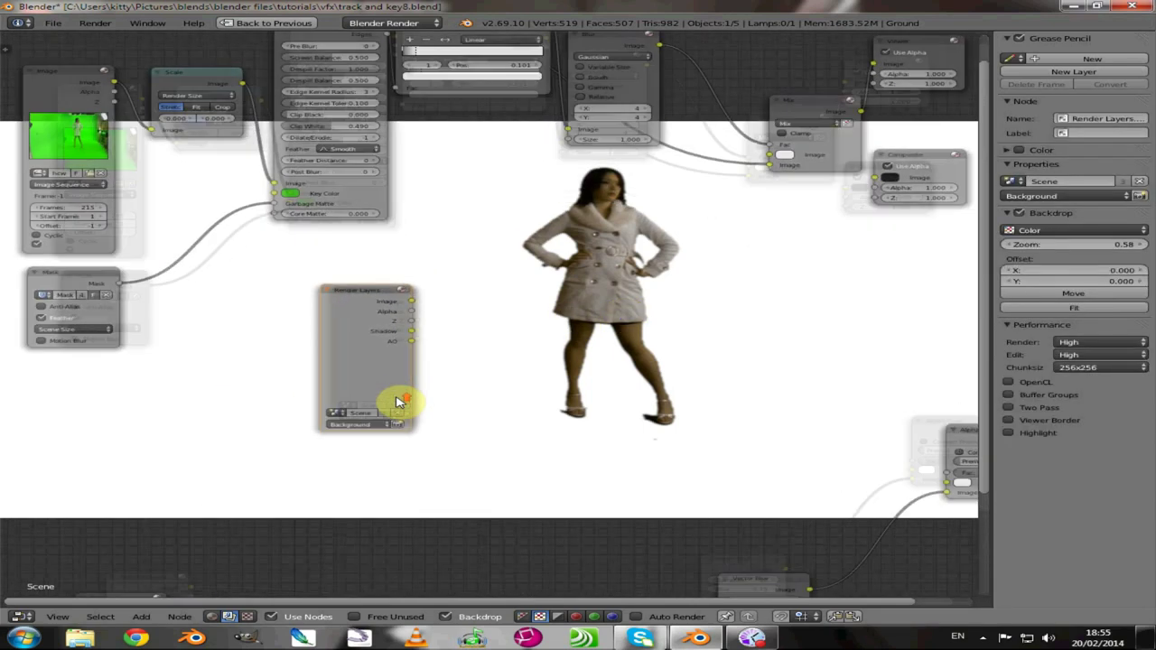
scroll(400, 402, up, 1)
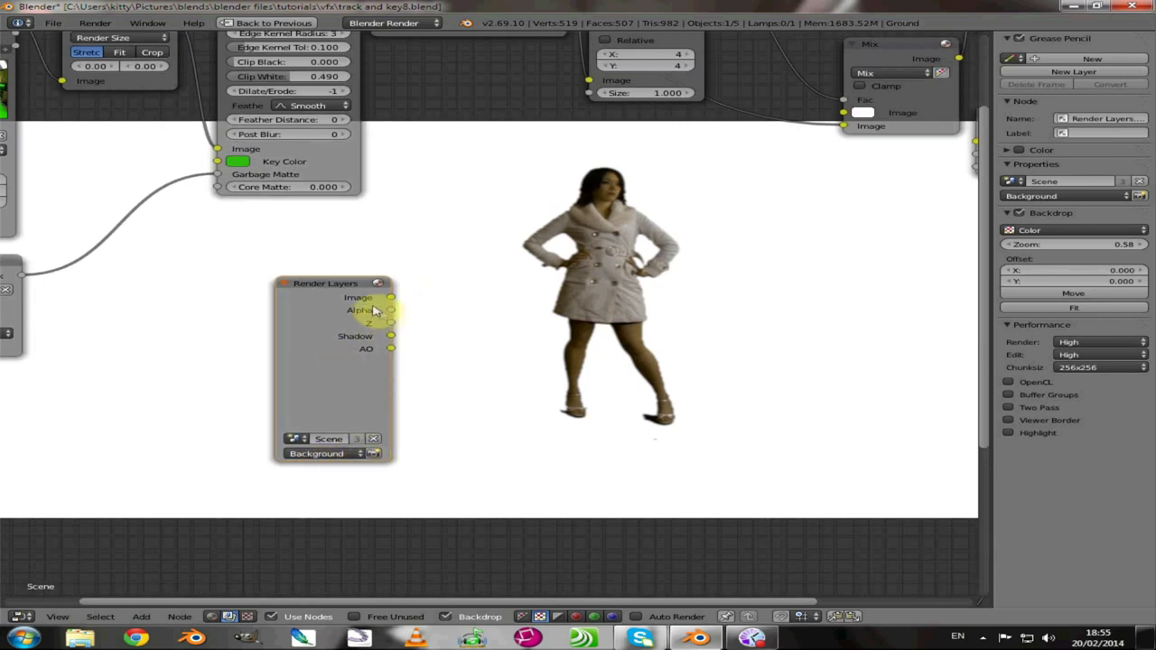
middle_drag(493, 253, 441, 289)
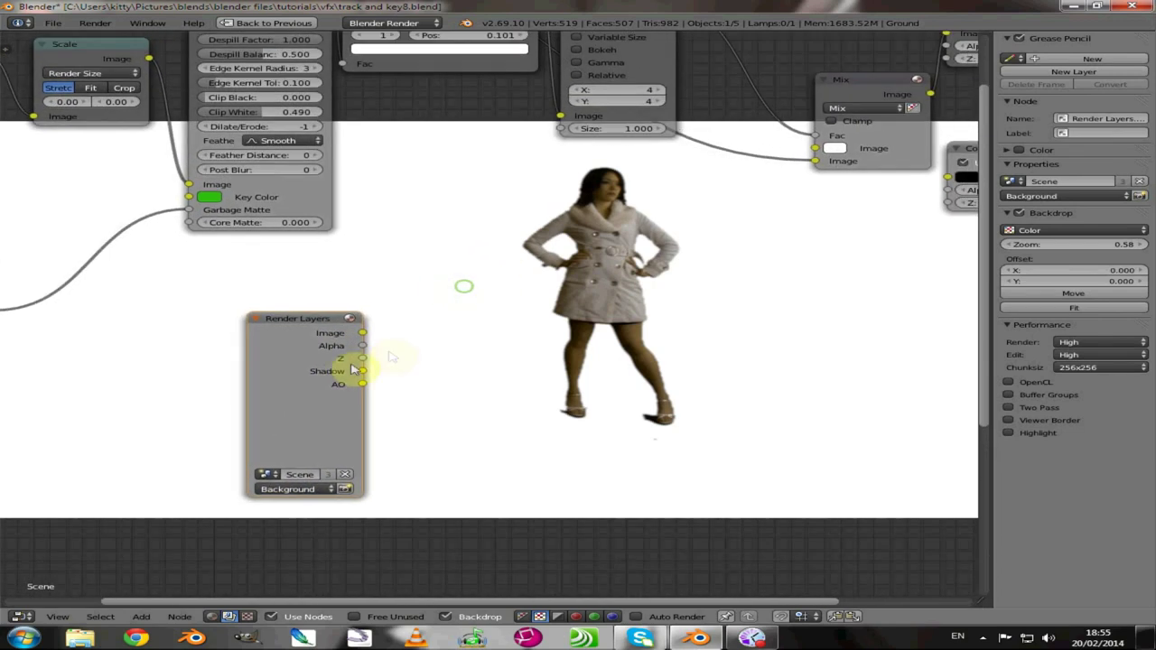
drag(364, 334, 825, 156)
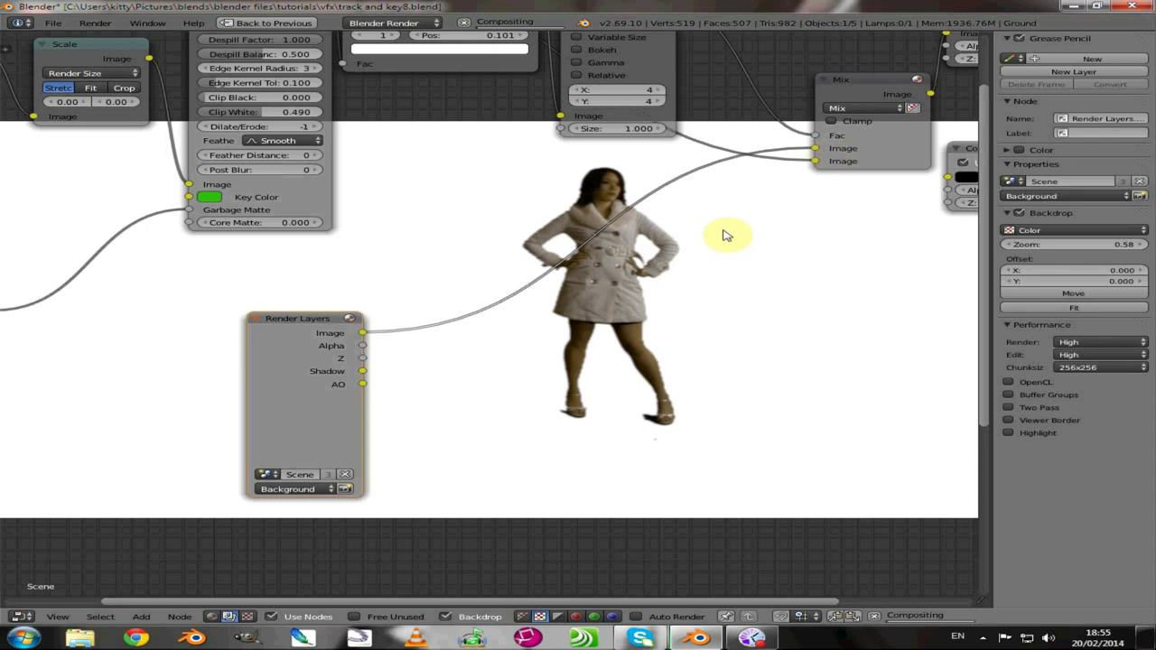
middle_drag(728, 235, 639, 262)
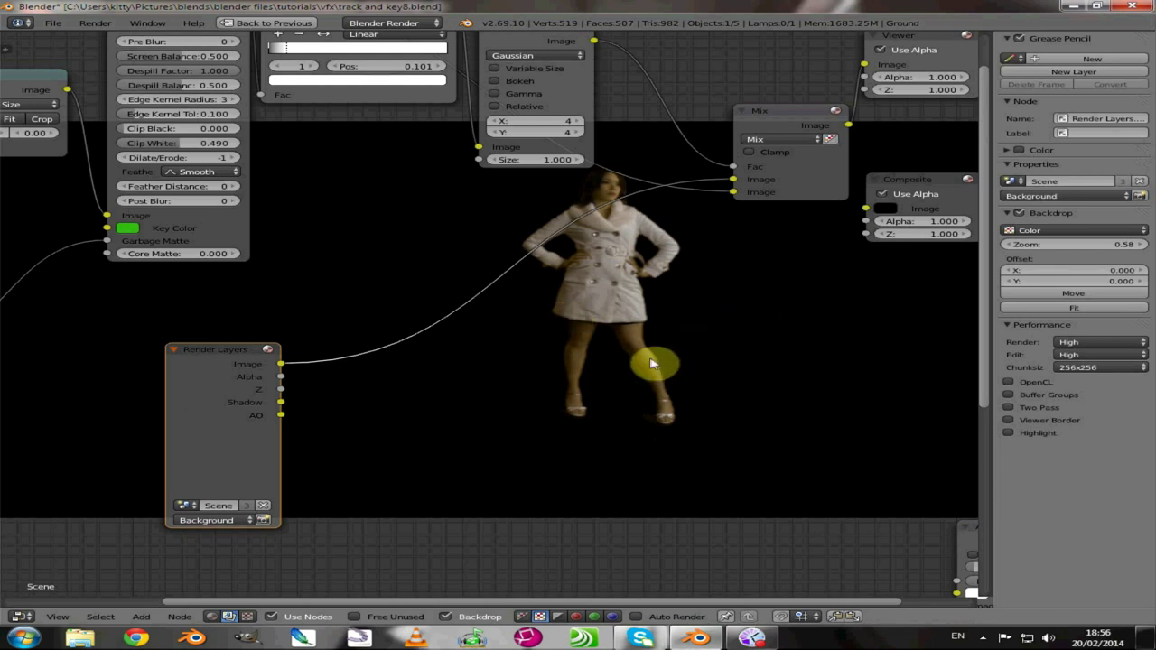
scroll(602, 377, down, 3)
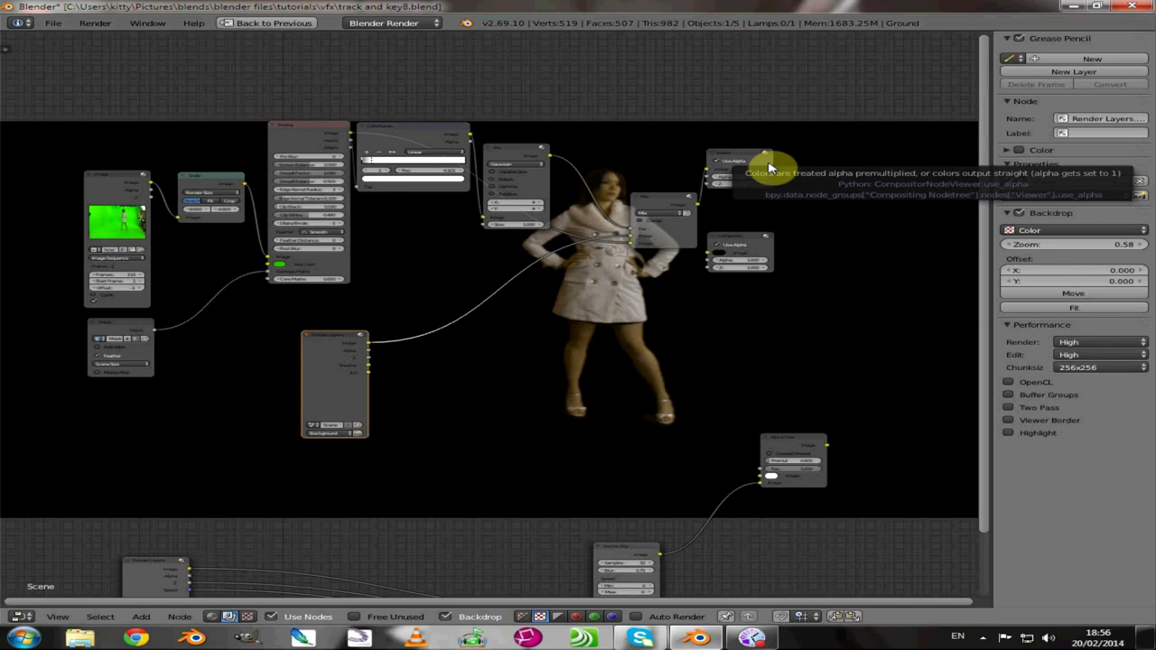
key(ctrl+Up)
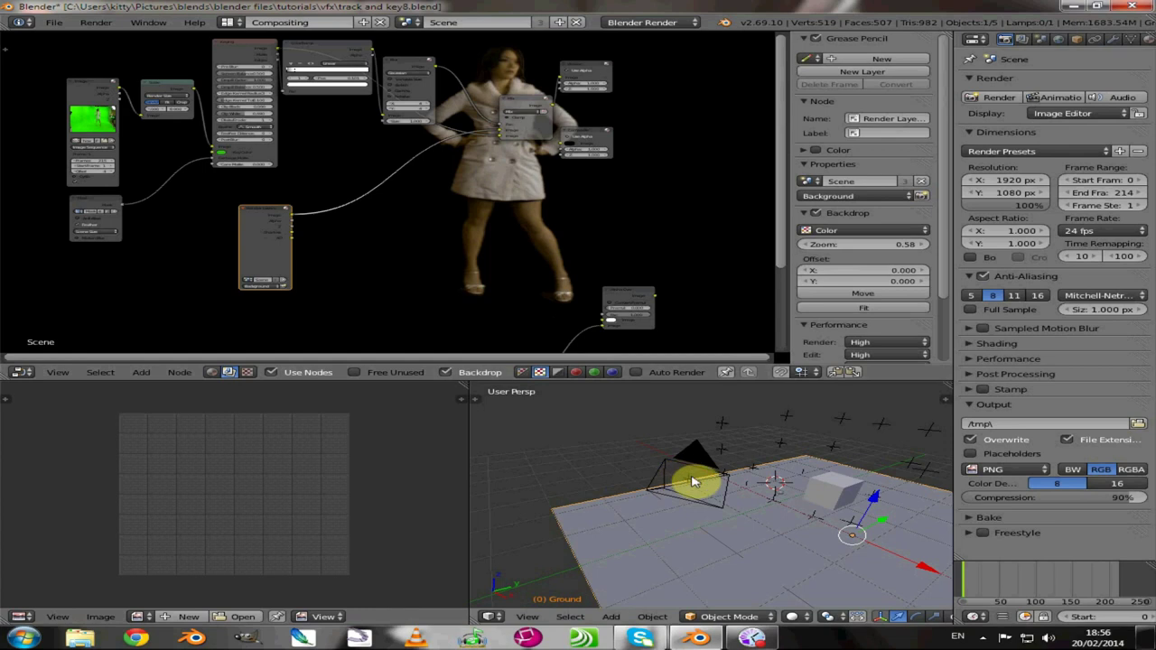
Step: In camera view, shift the translucent cube about one unit left along X
key(KP_0)
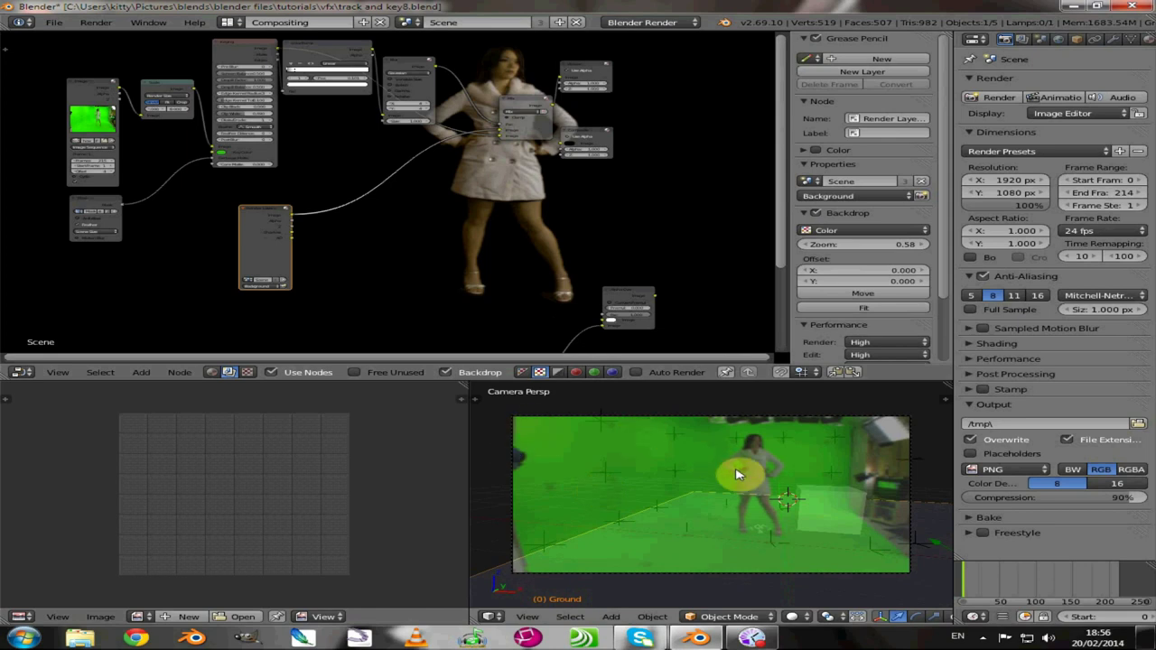
key(ctrl+Up)
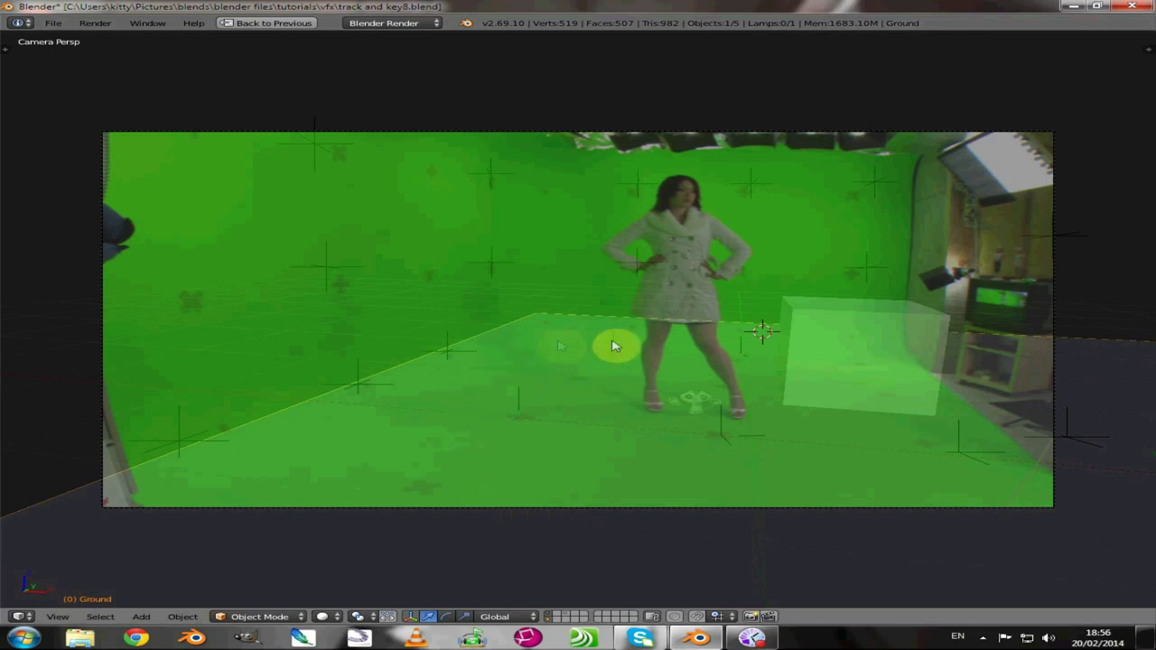
right_click(876, 327)
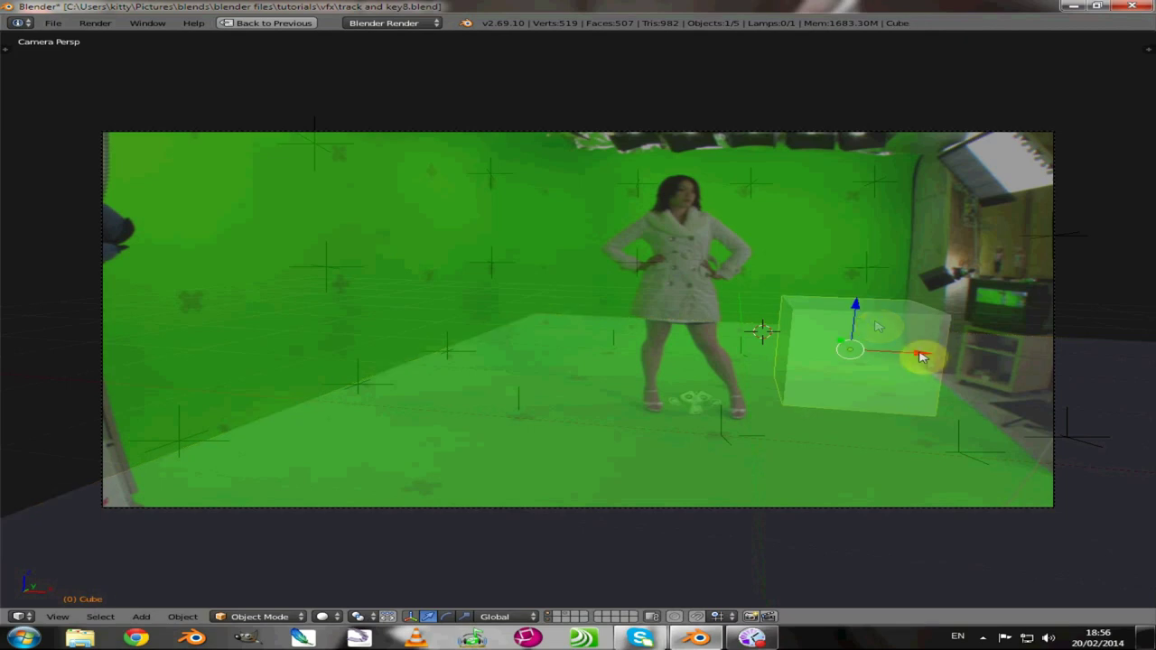
drag(926, 357, 882, 378)
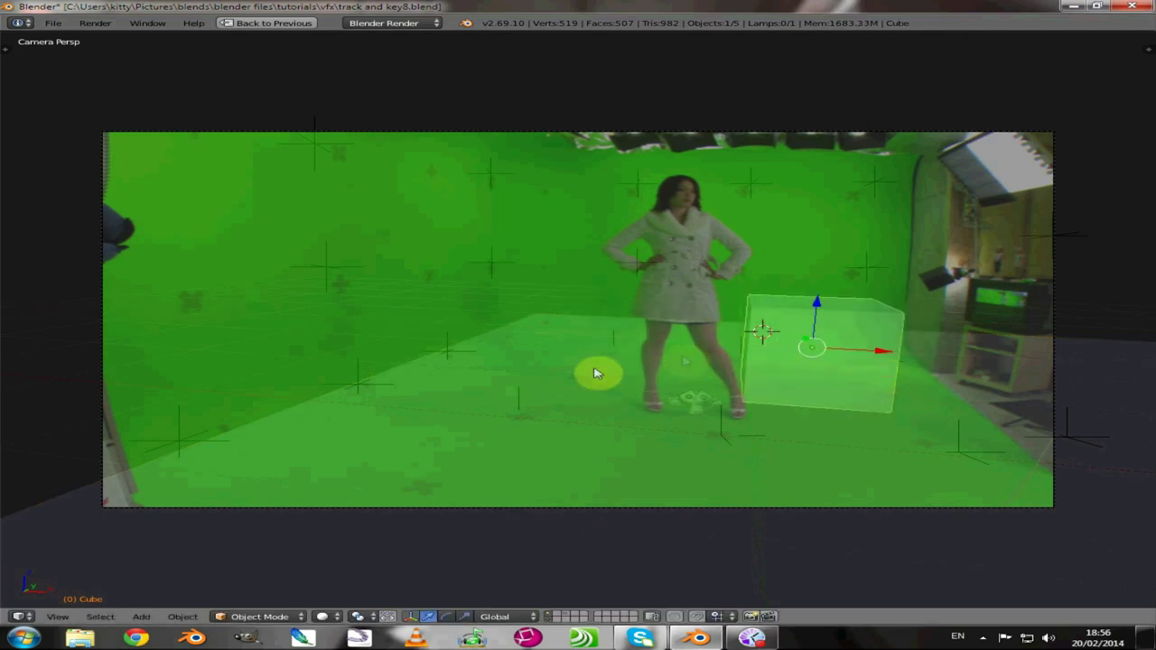
right_click(566, 361)
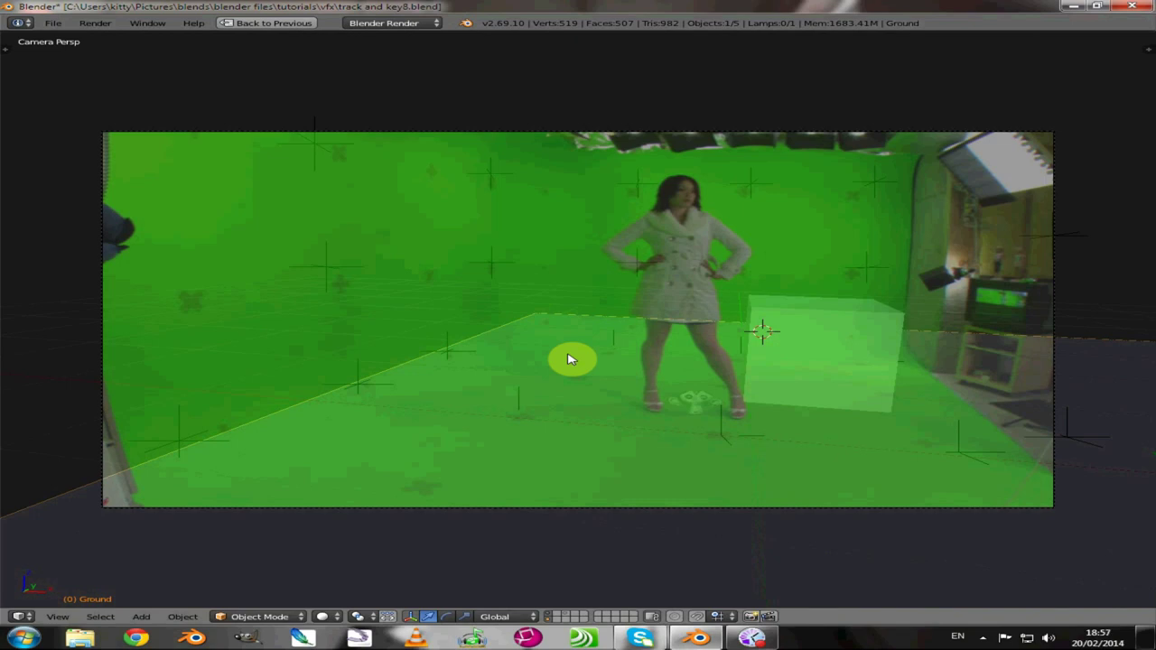
key(ctrl+Up)
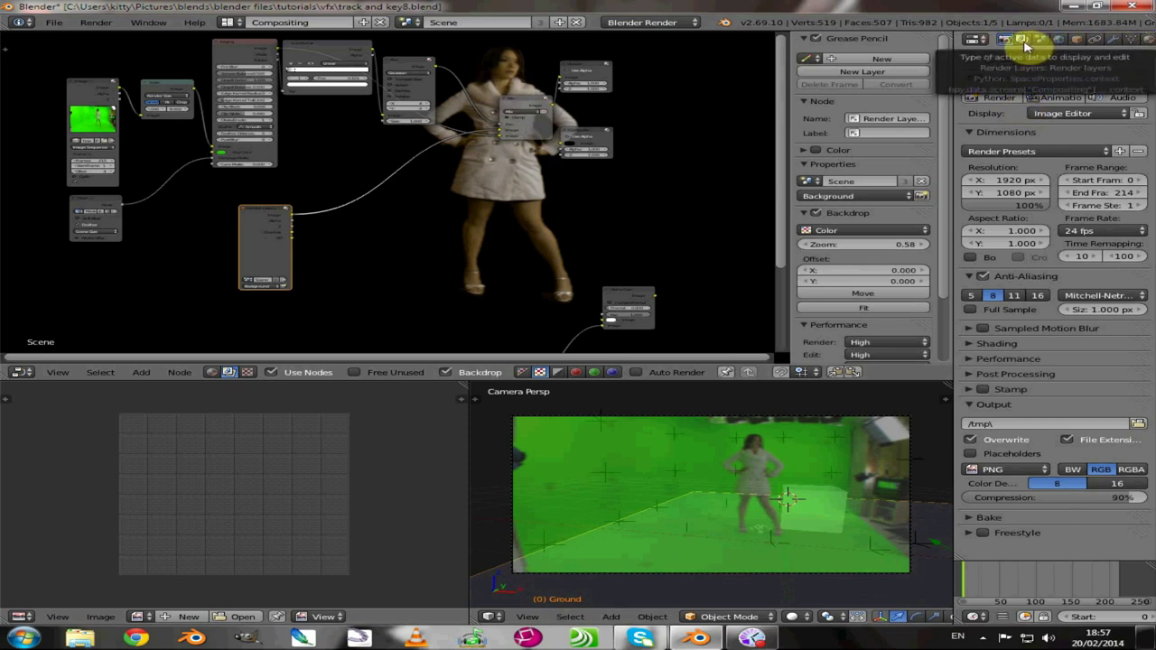
Step: Move the Suzanne head onto another scene layer
click(1025, 44)
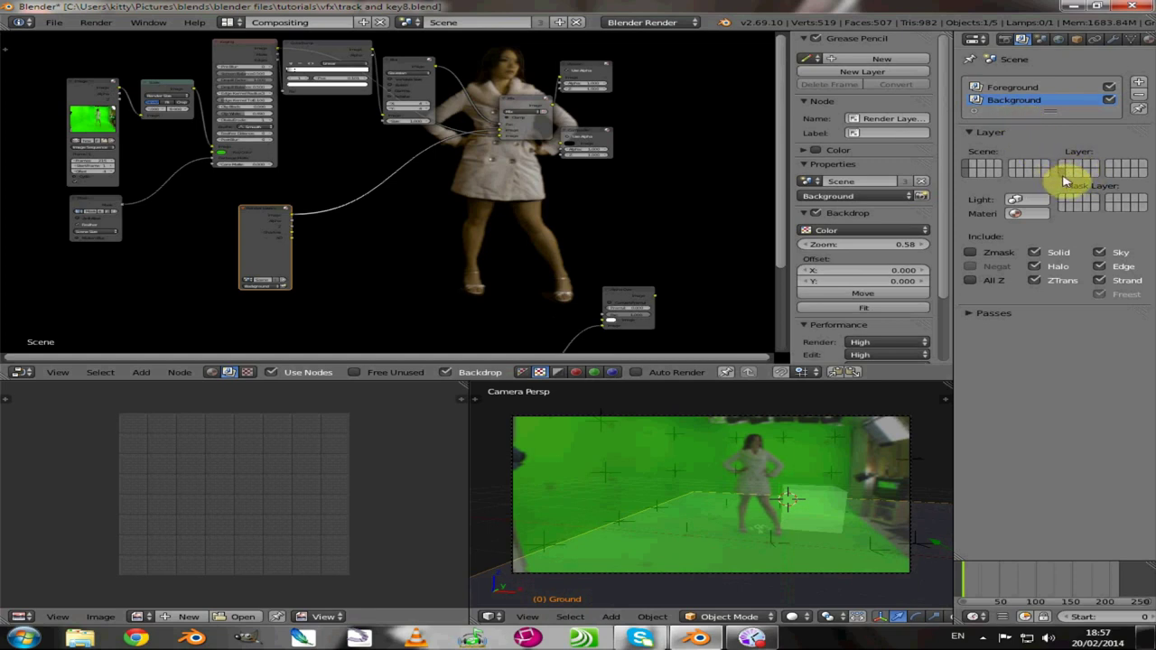
scroll(880, 595, down, 5)
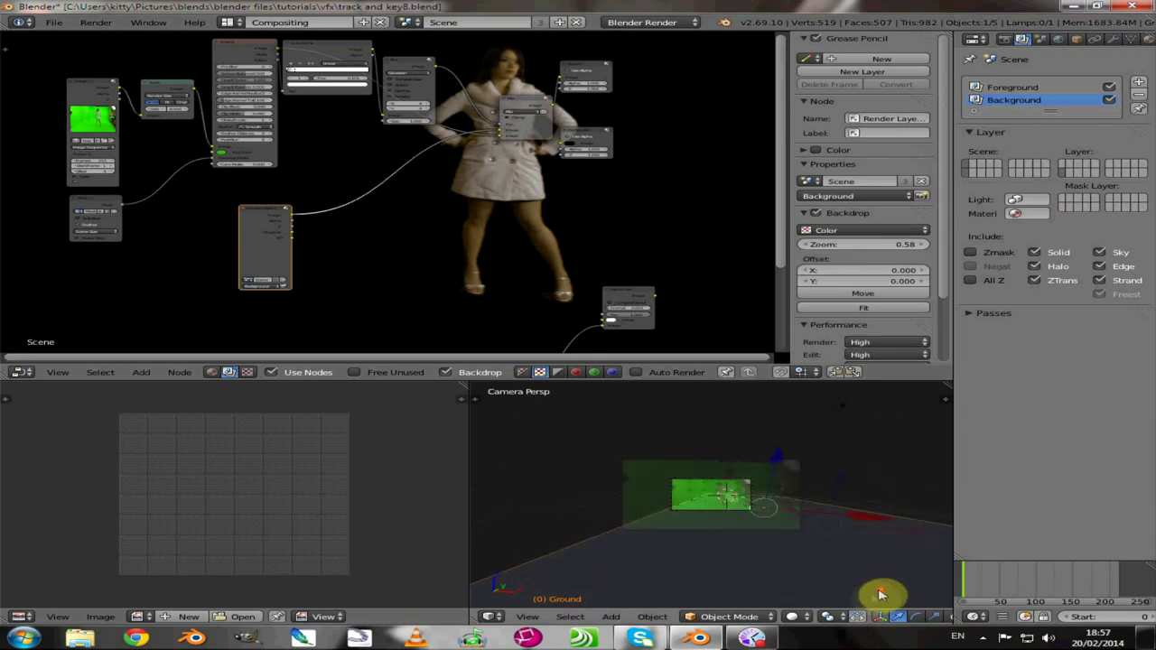
scroll(903, 621, down, 4)
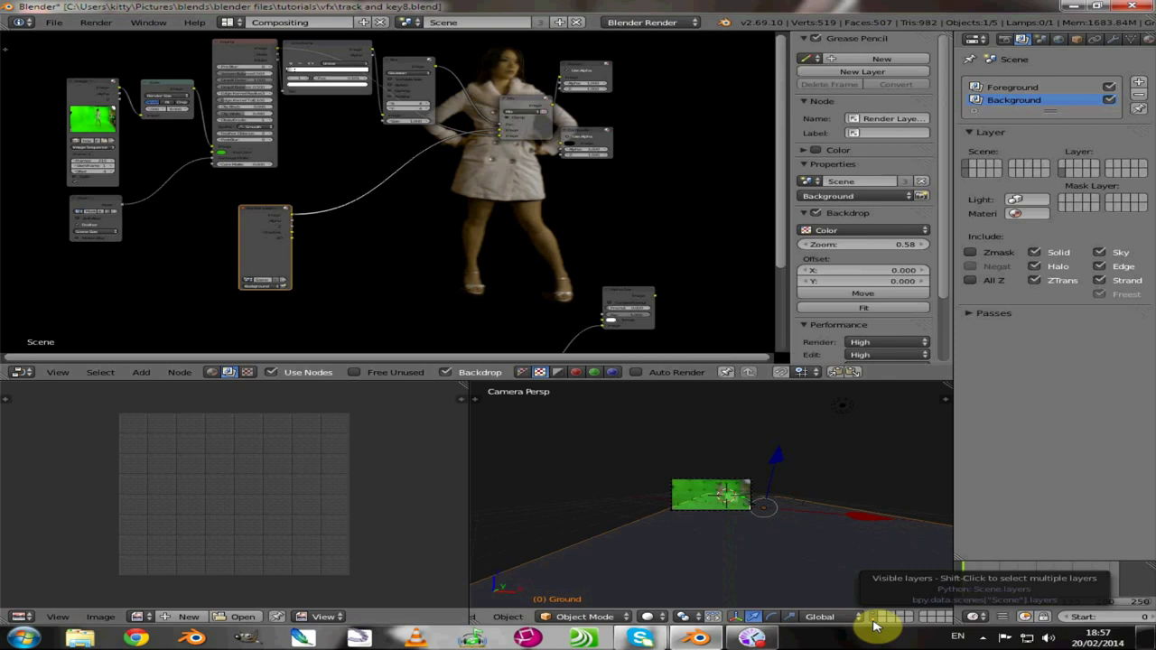
click(875, 622)
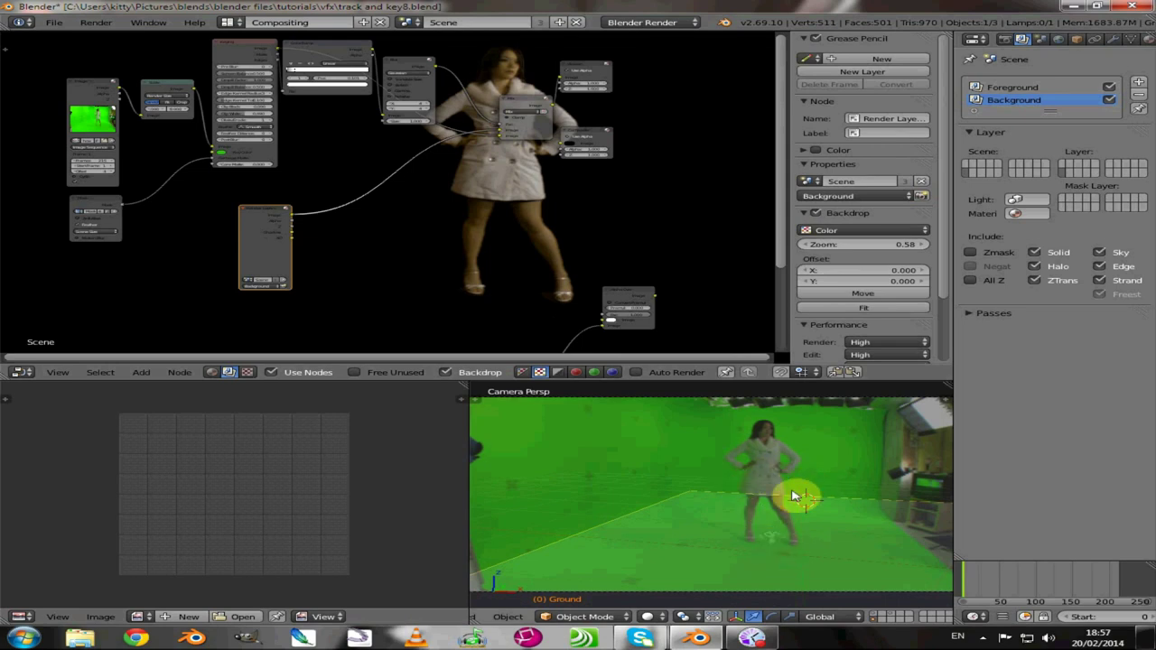
right_click(776, 542)
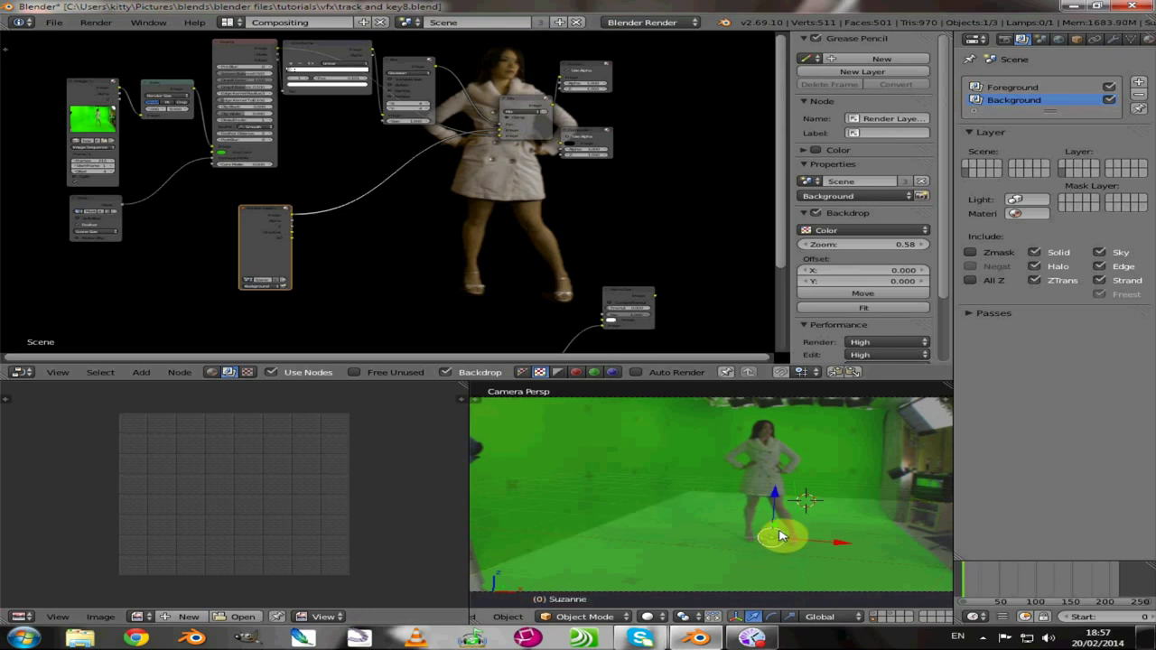
key(m)
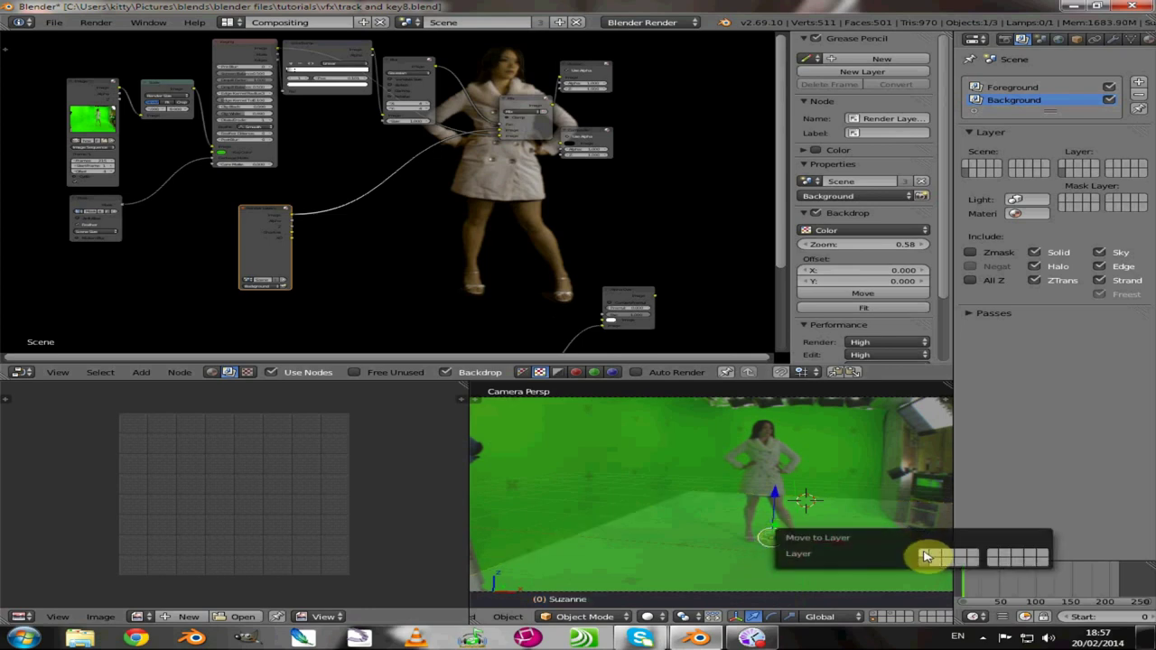
click(926, 557)
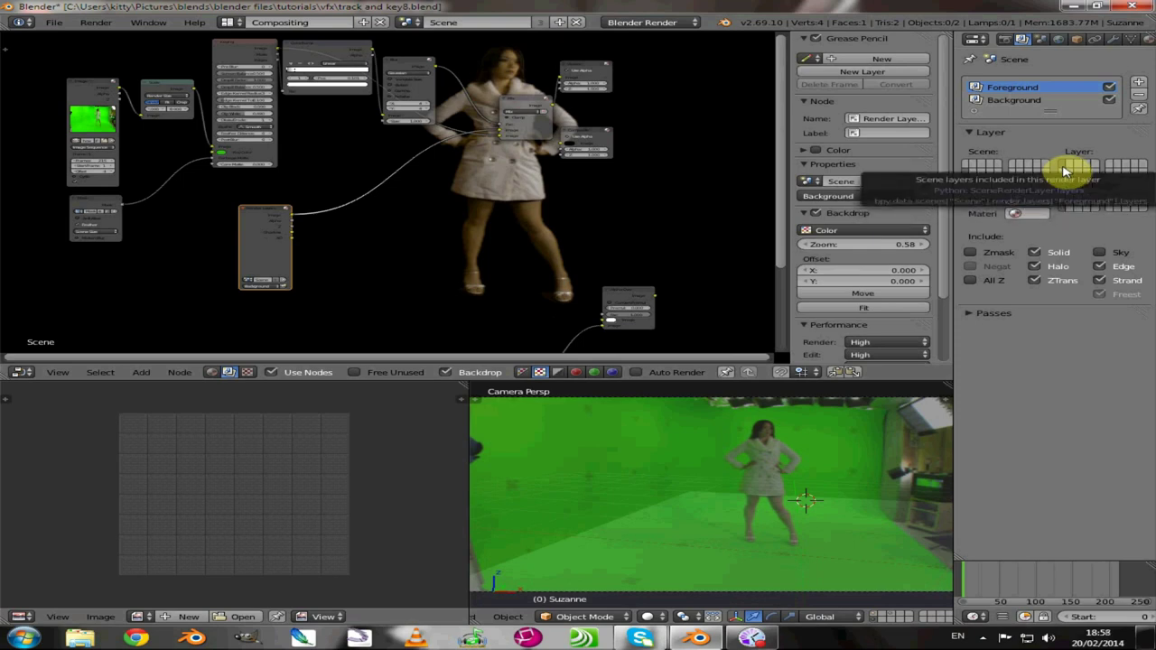
Step: Move the translucent cube onto a separate scene layer as well
click(877, 617)
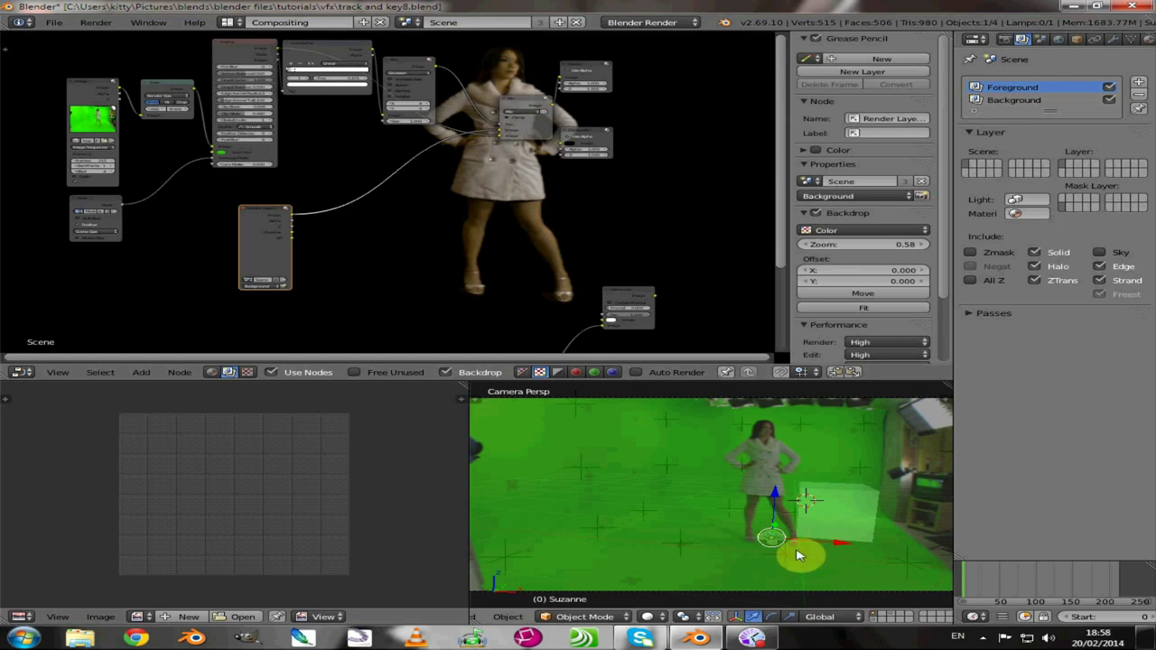
right_click(837, 508)
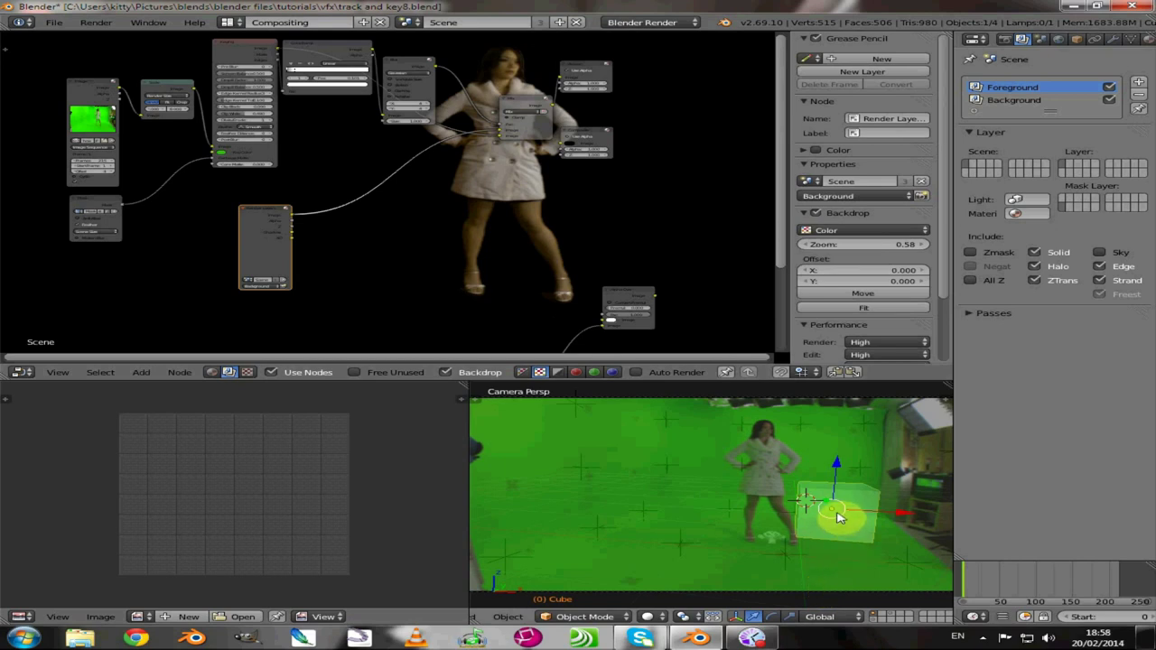
key(m)
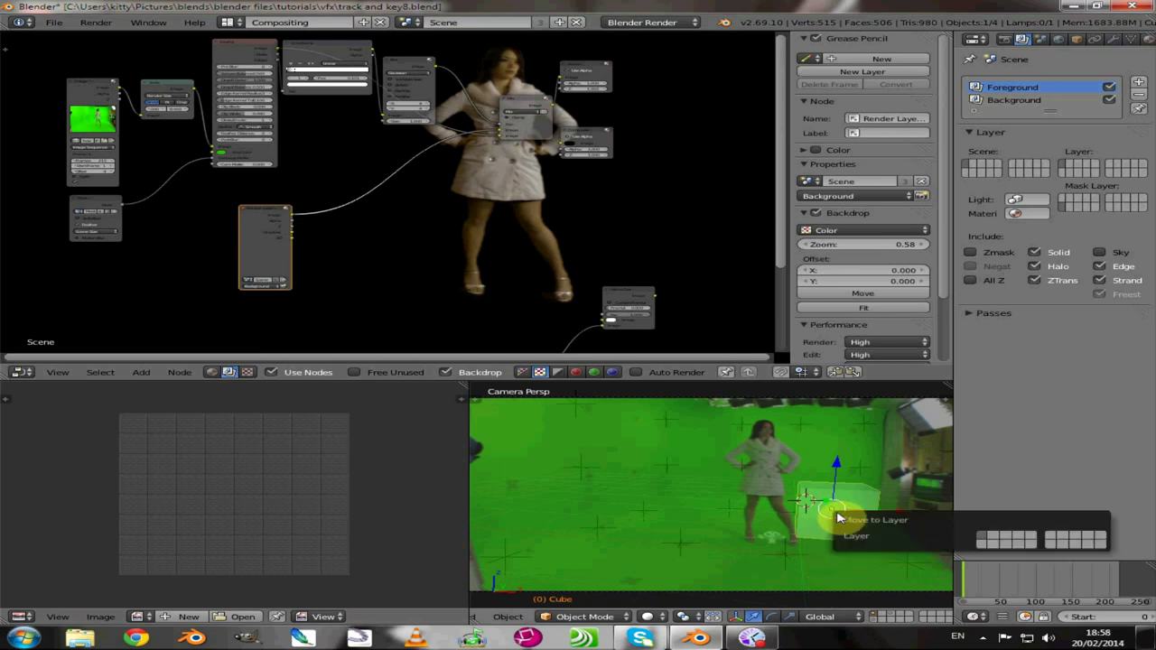
click(980, 545)
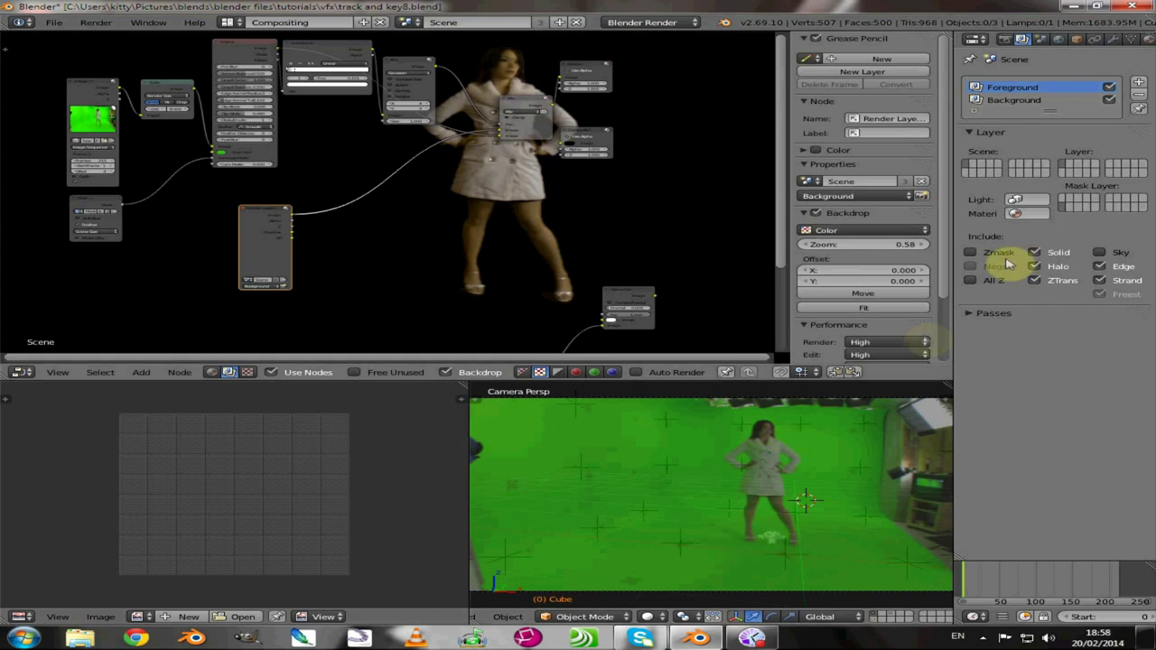
click(1005, 41)
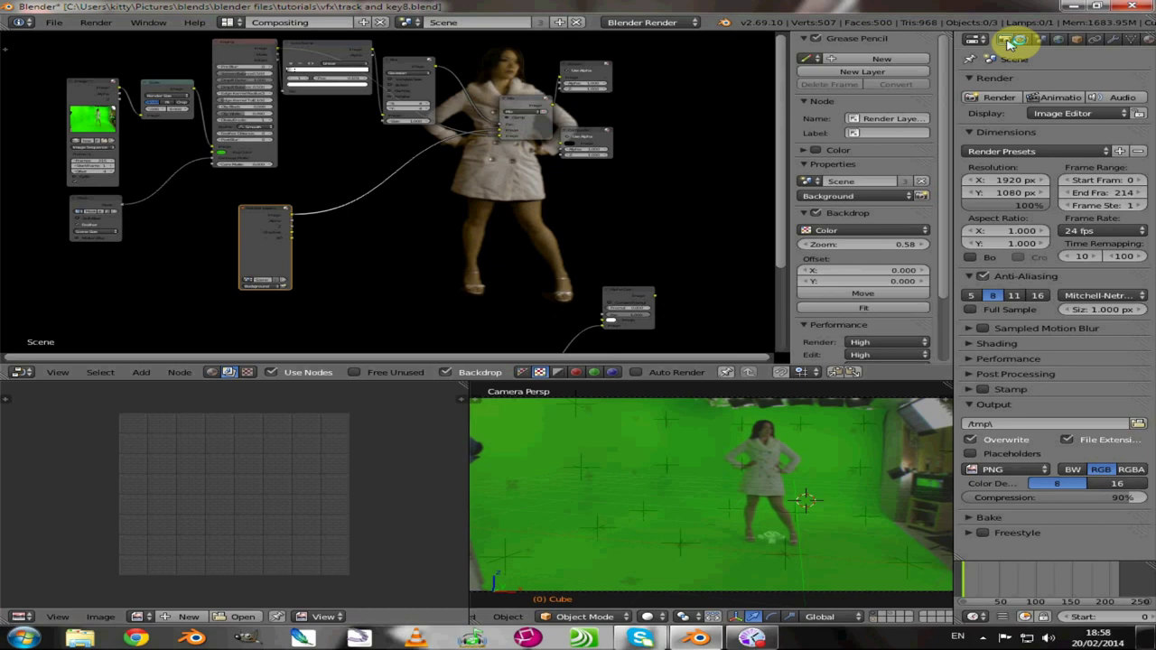
Step: Render the frame, re-enable the other scene layers, and render again
click(997, 100)
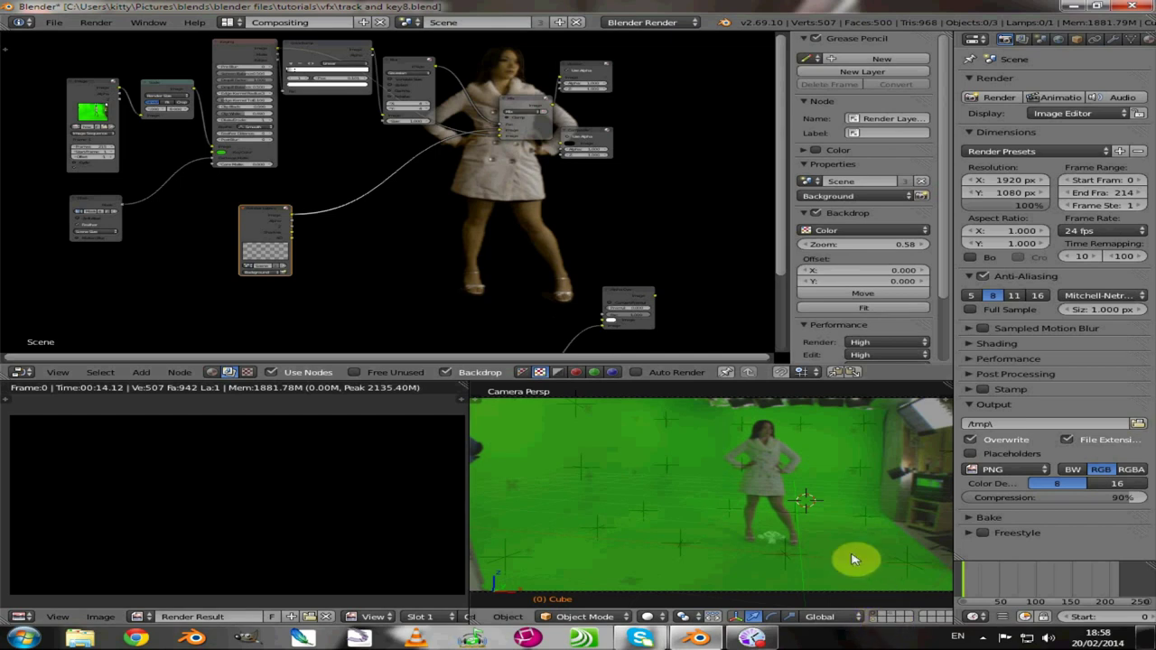
scroll(852, 542, down, 4)
scroll(852, 555, up, 2)
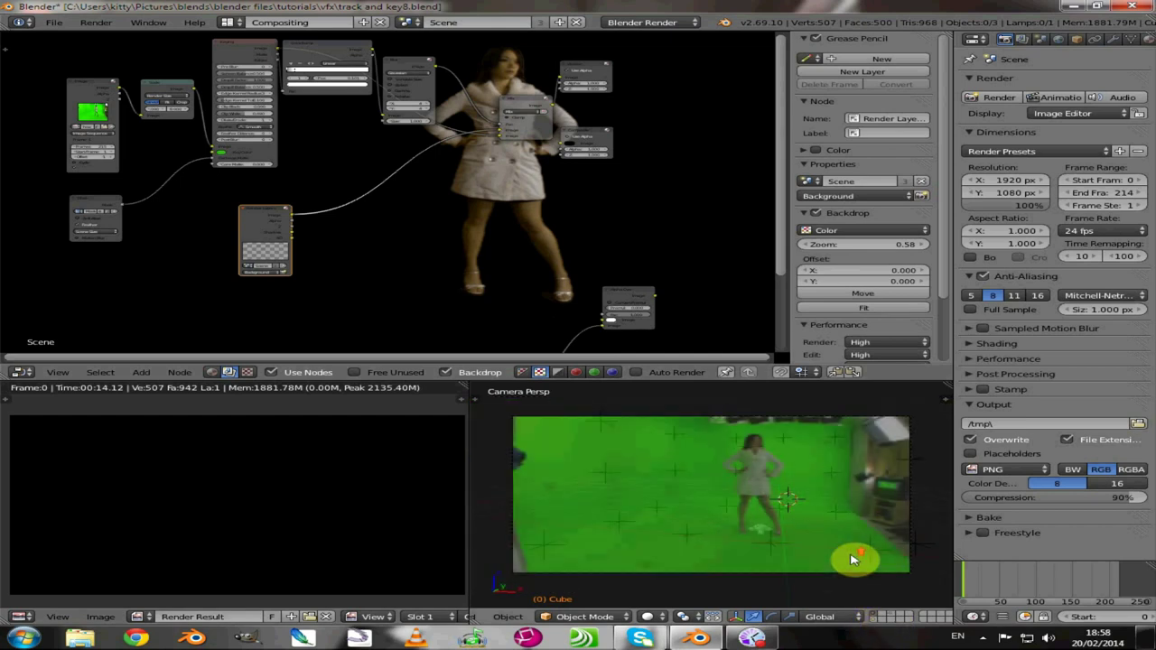
click(874, 621)
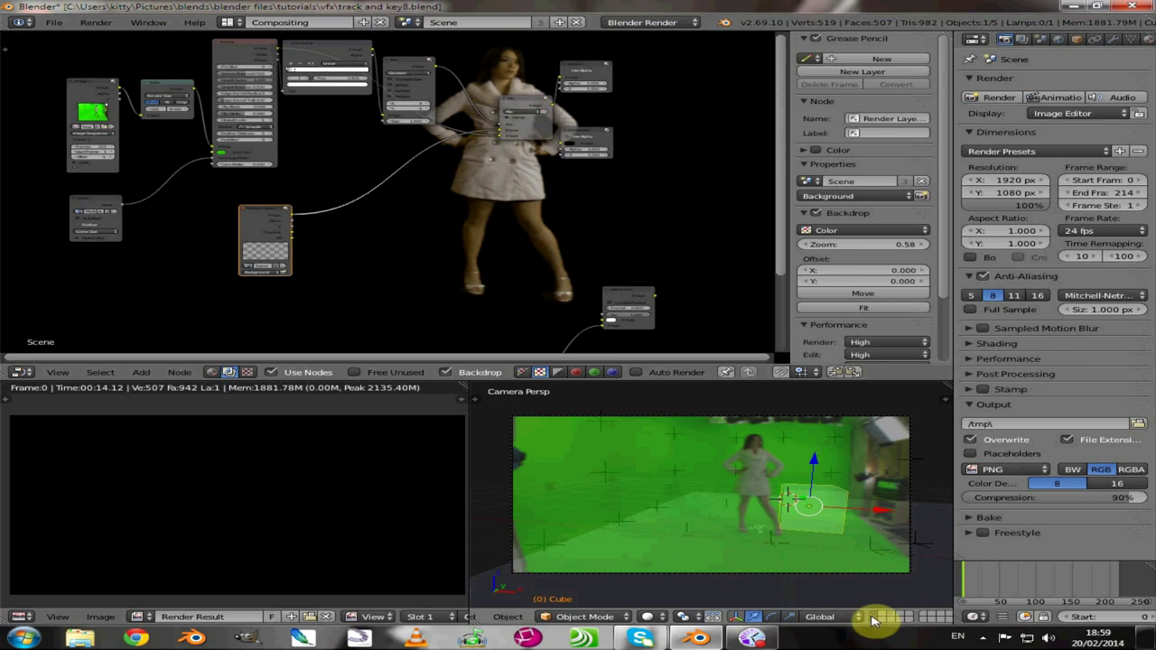
click(1000, 97)
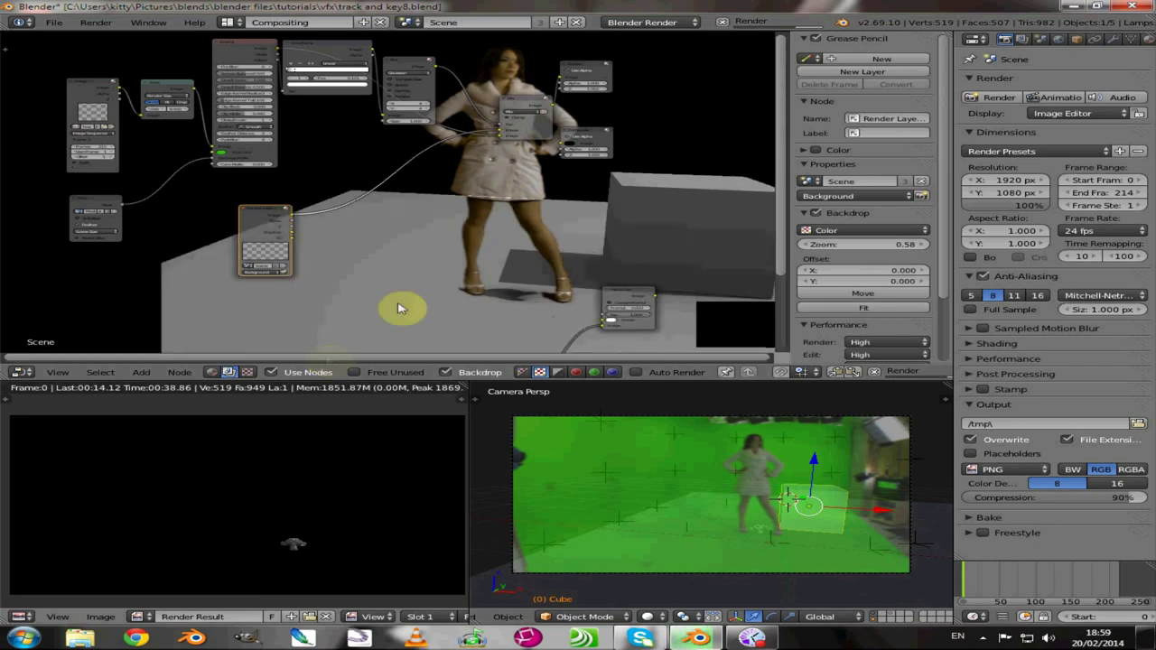
Step: Shift the Render Layers node right, frame the node graph, and maximize the node editor
middle_drag(474, 314, 402, 272)
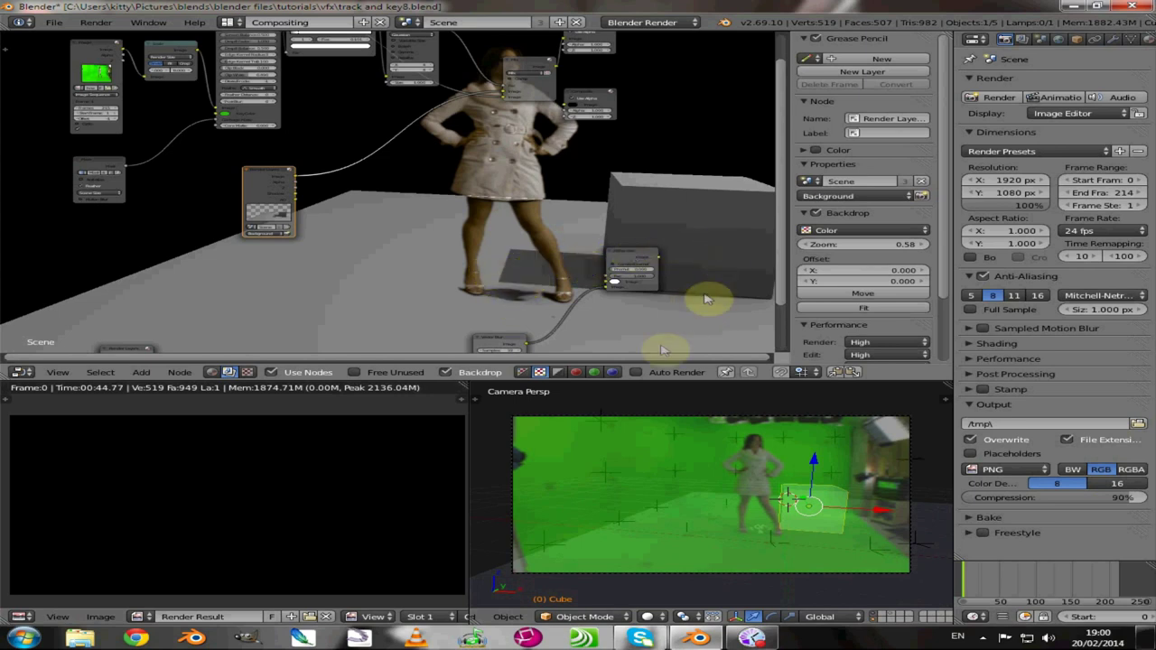
scroll(411, 315, down, 2)
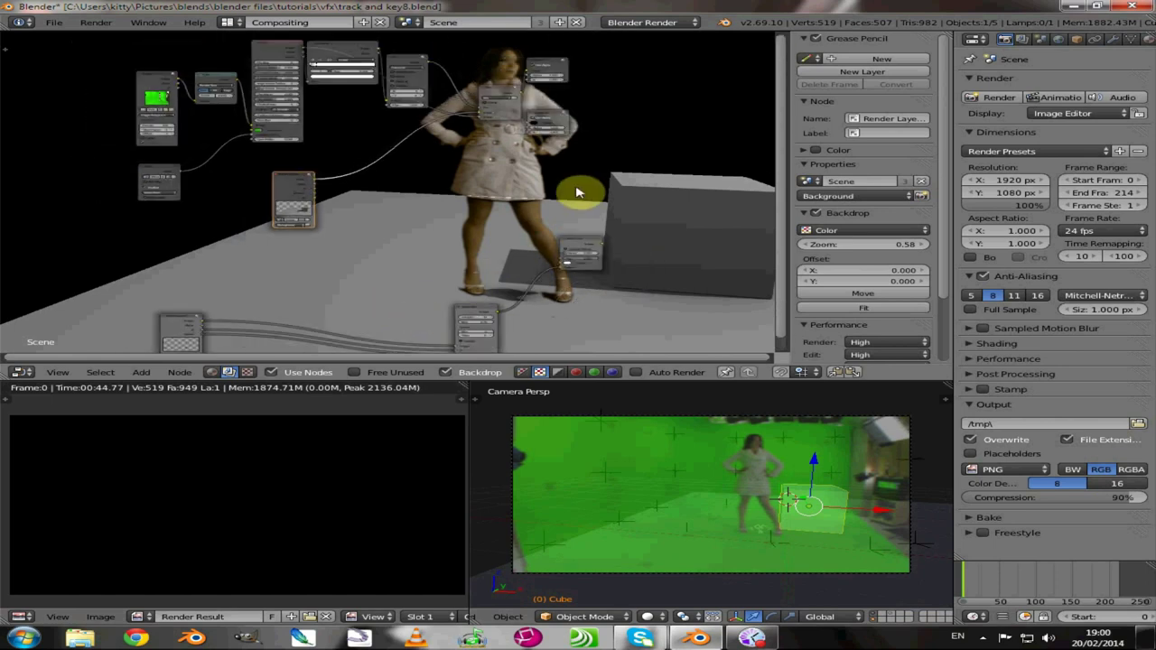
scroll(581, 190, up, 1)
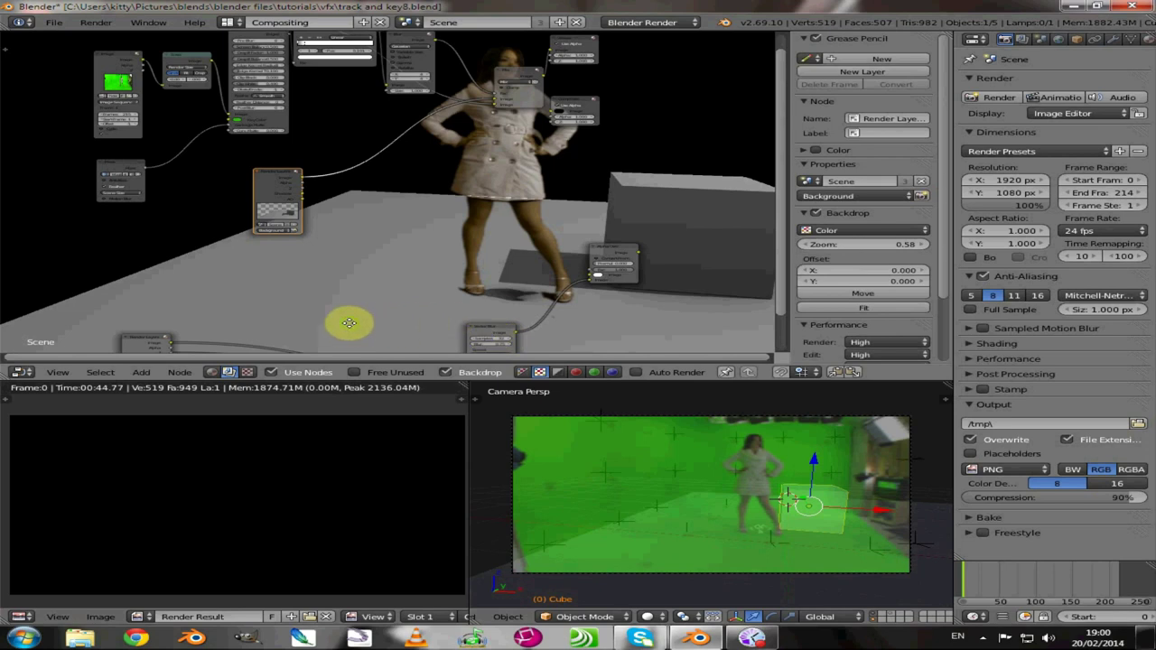
middle_drag(348, 323, 369, 226)
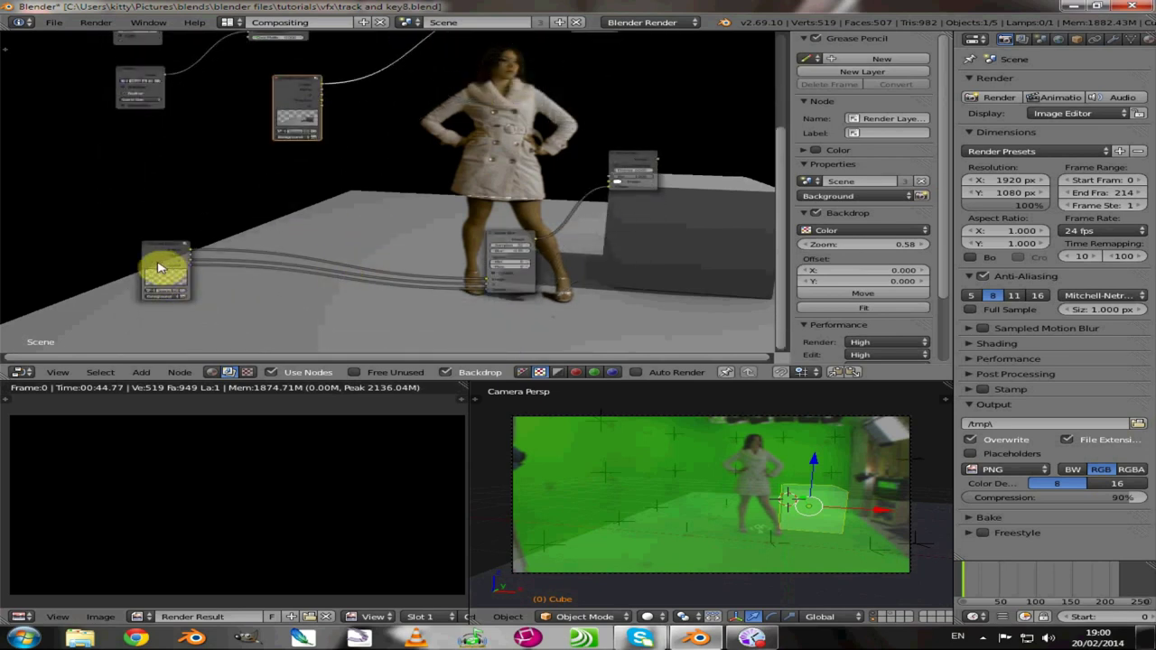
drag(158, 269, 414, 259)
scroll(463, 285, up, 2)
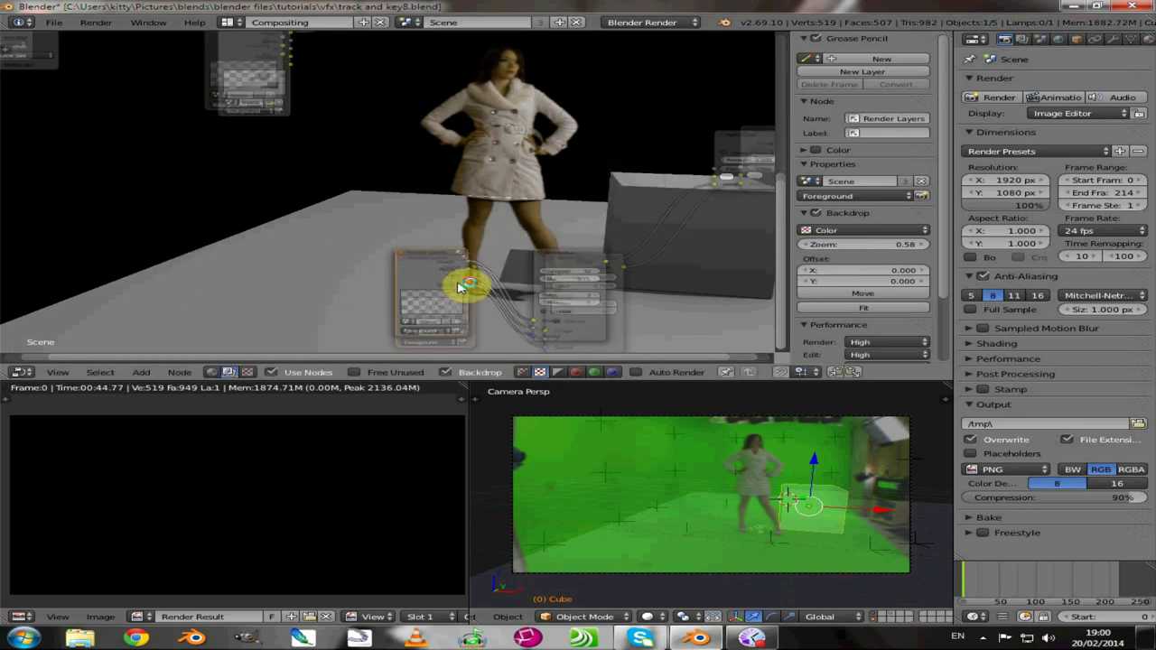
middle_drag(452, 207, 336, 212)
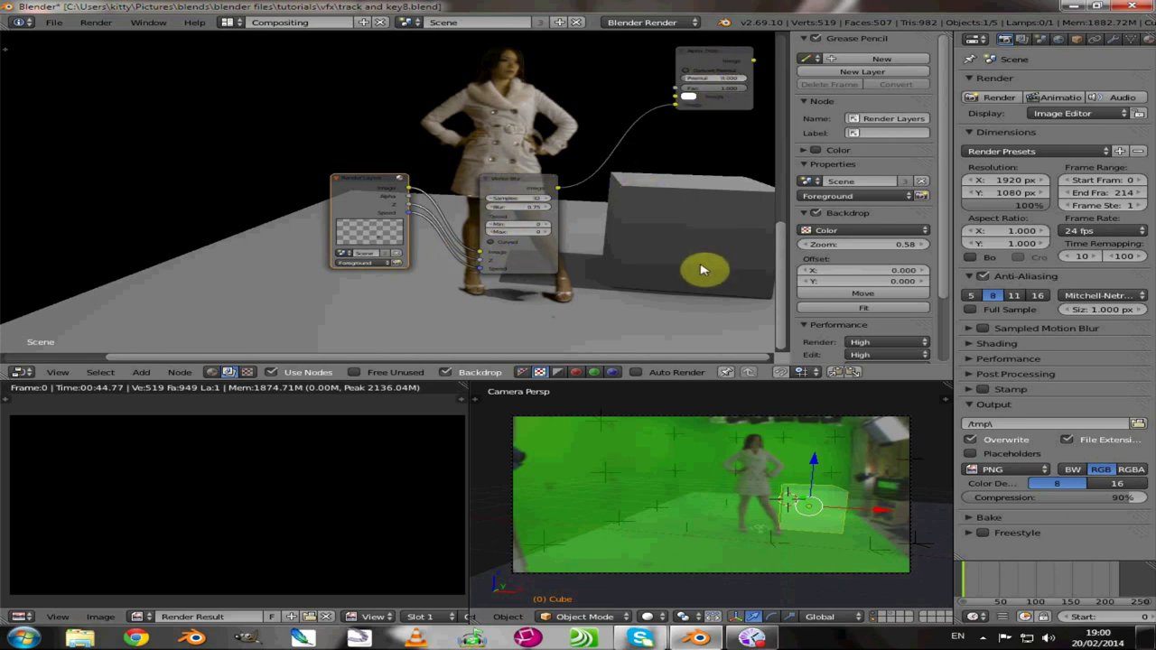
scroll(677, 256, up, 3)
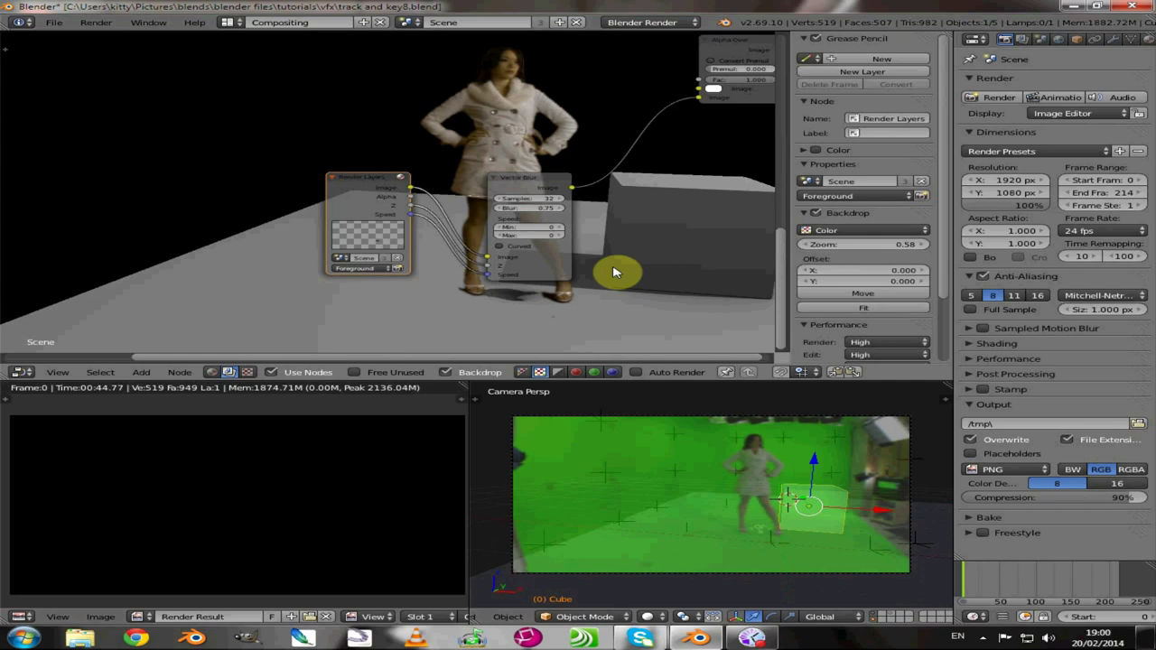
key(ctrl+Up)
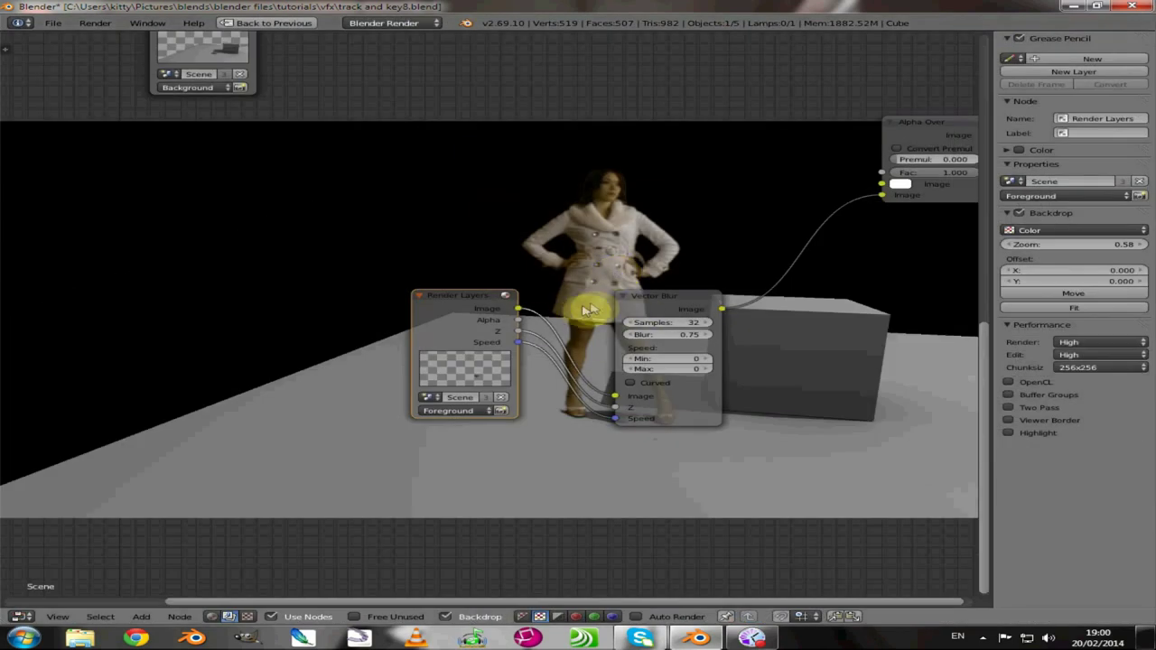
Step: Move the foreground Render Layers, Vector Blur and Alpha Over nodes up above the keying tree
click(679, 296)
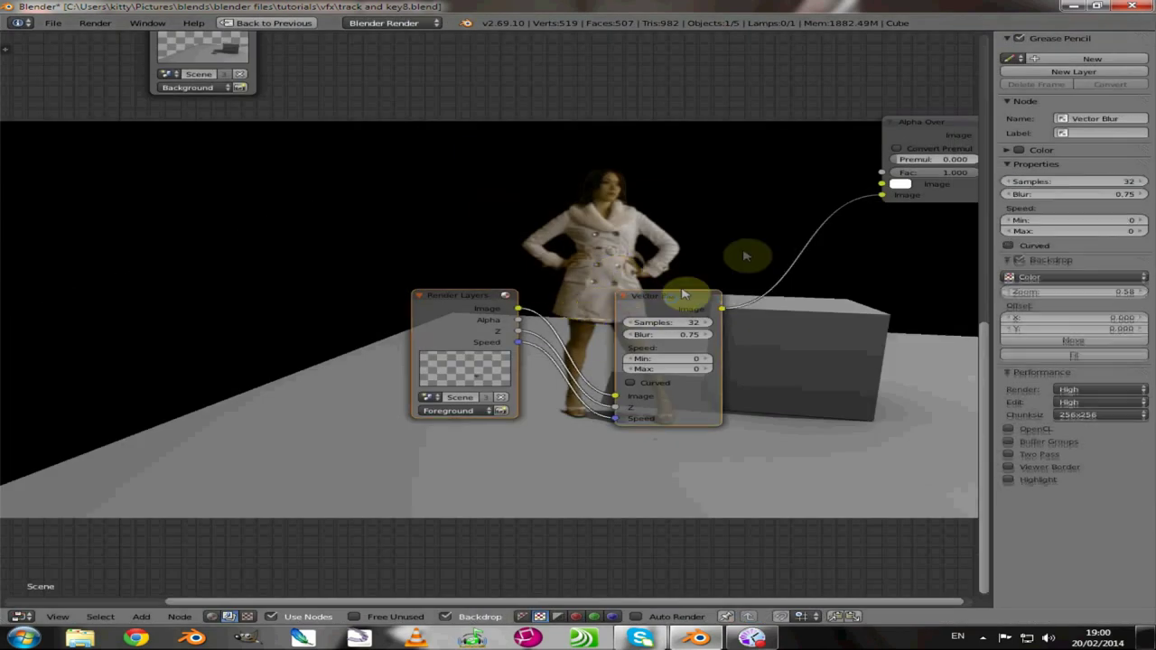
shift+click(915, 143)
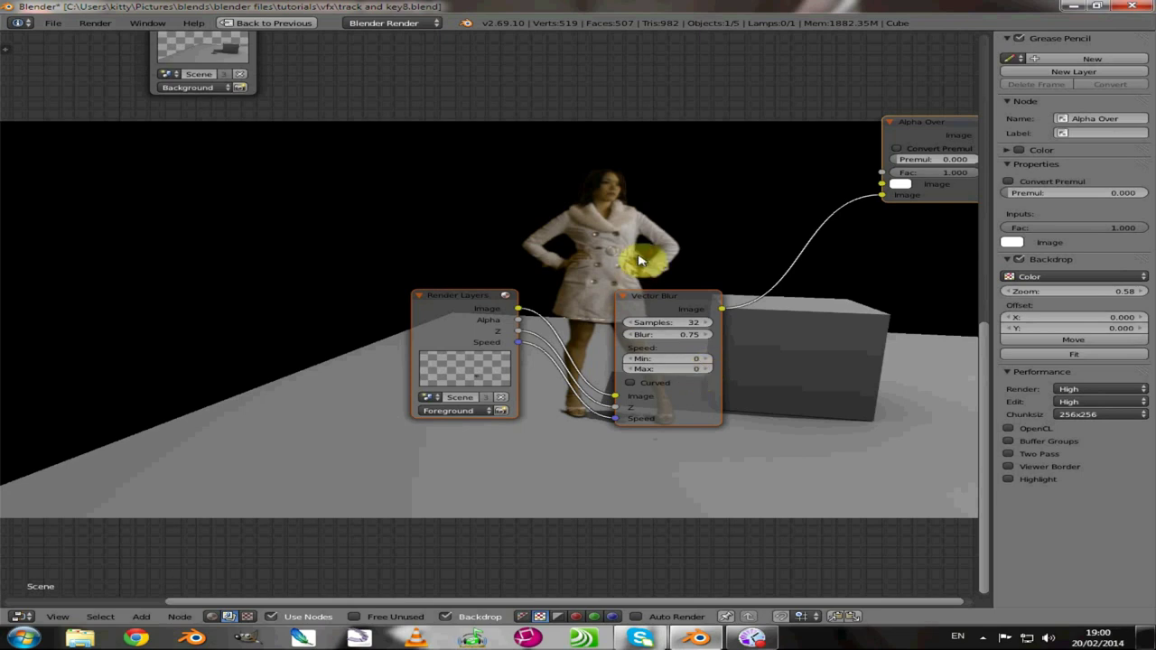
scroll(555, 207, down, 2)
middle_drag(555, 207, 580, 565)
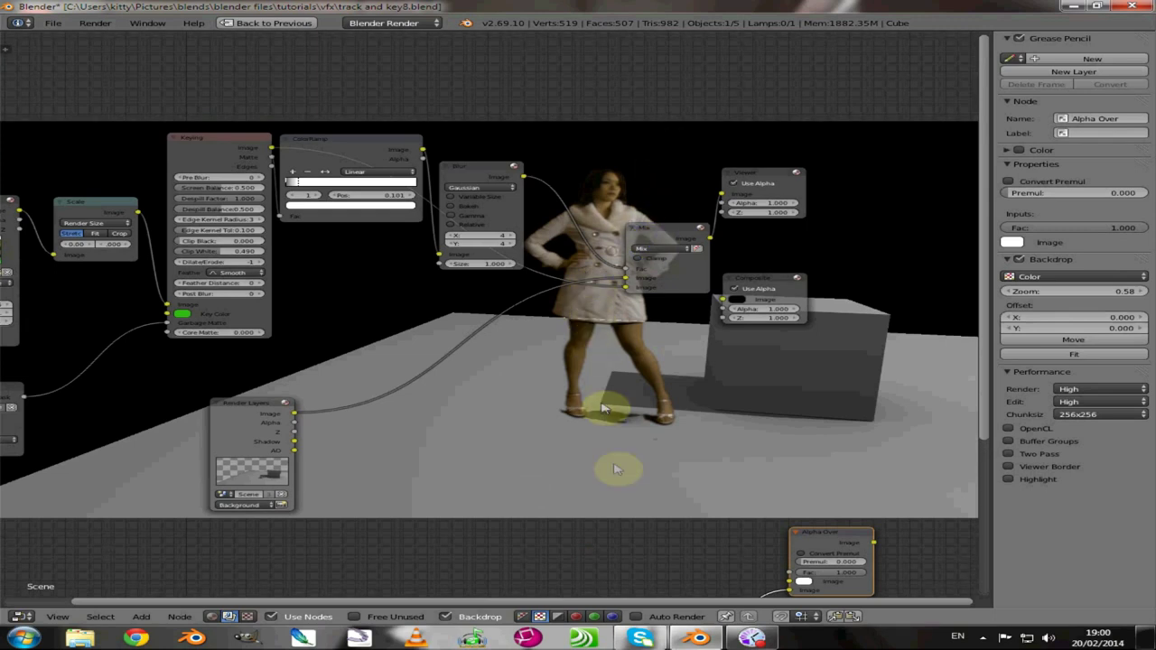
key(g)
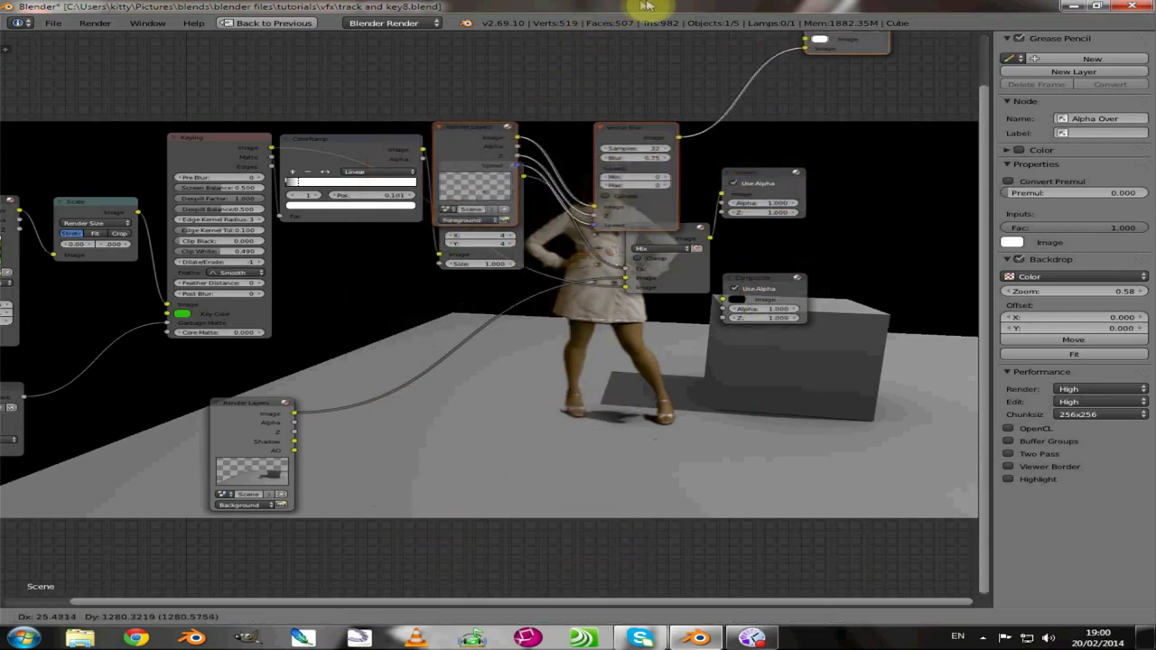
click(637, 50)
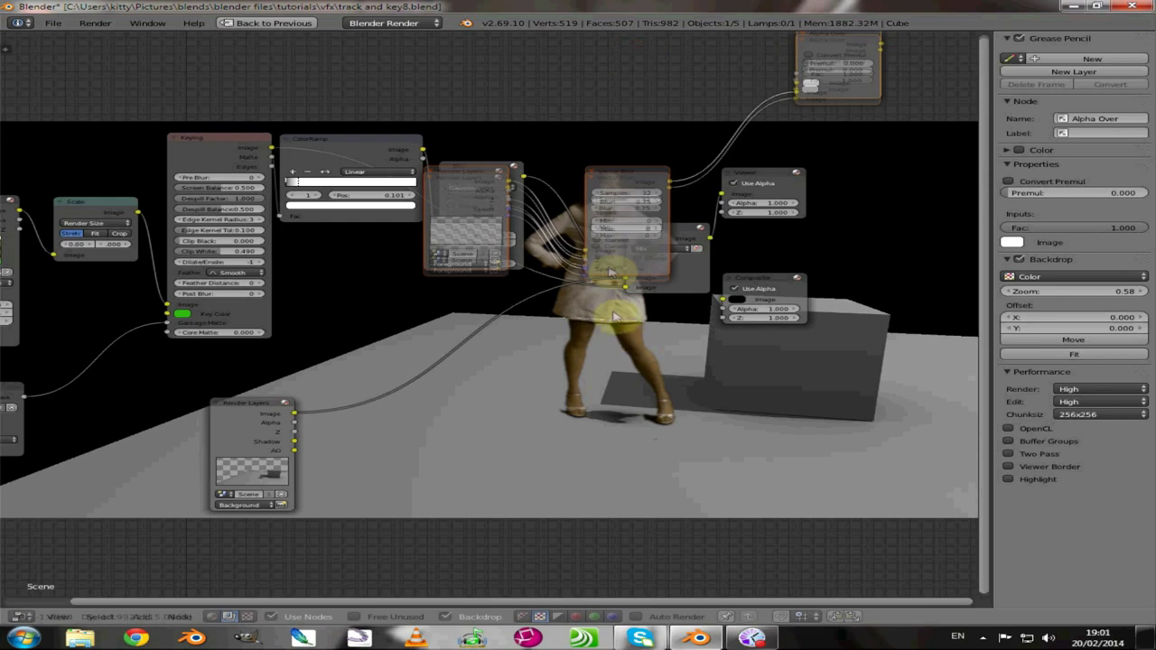
key(g)
click(651, 189)
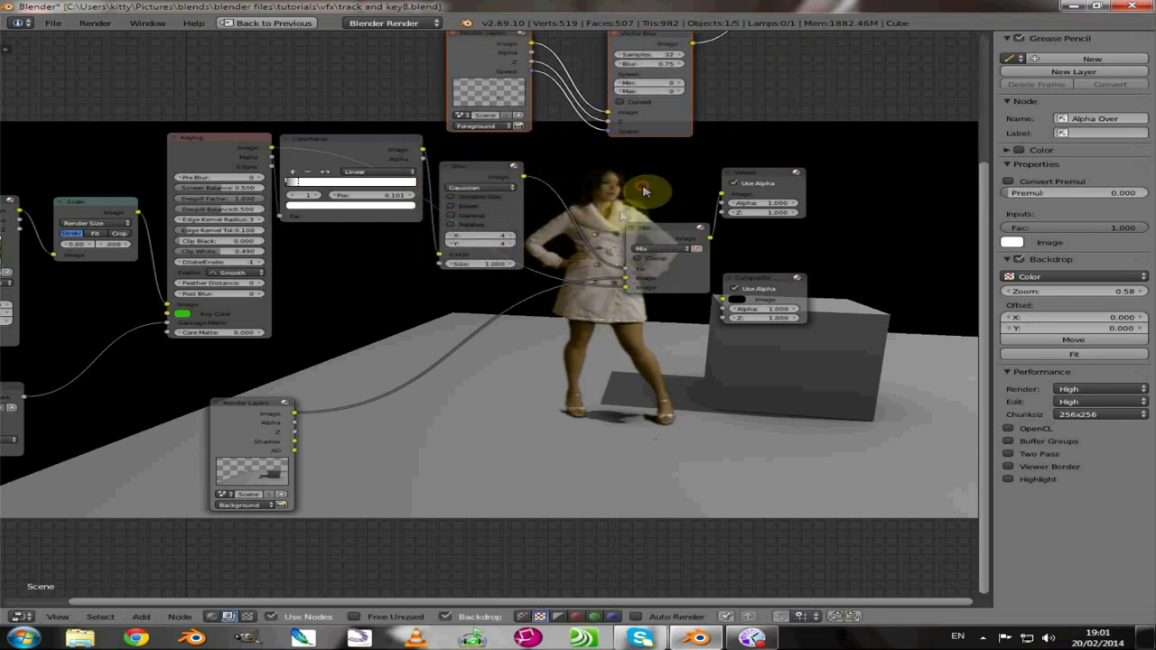
Step: Move the background Render Layers node up beside Mix and duplicate it
scroll(407, 485, up, 1)
drag(217, 425, 496, 303)
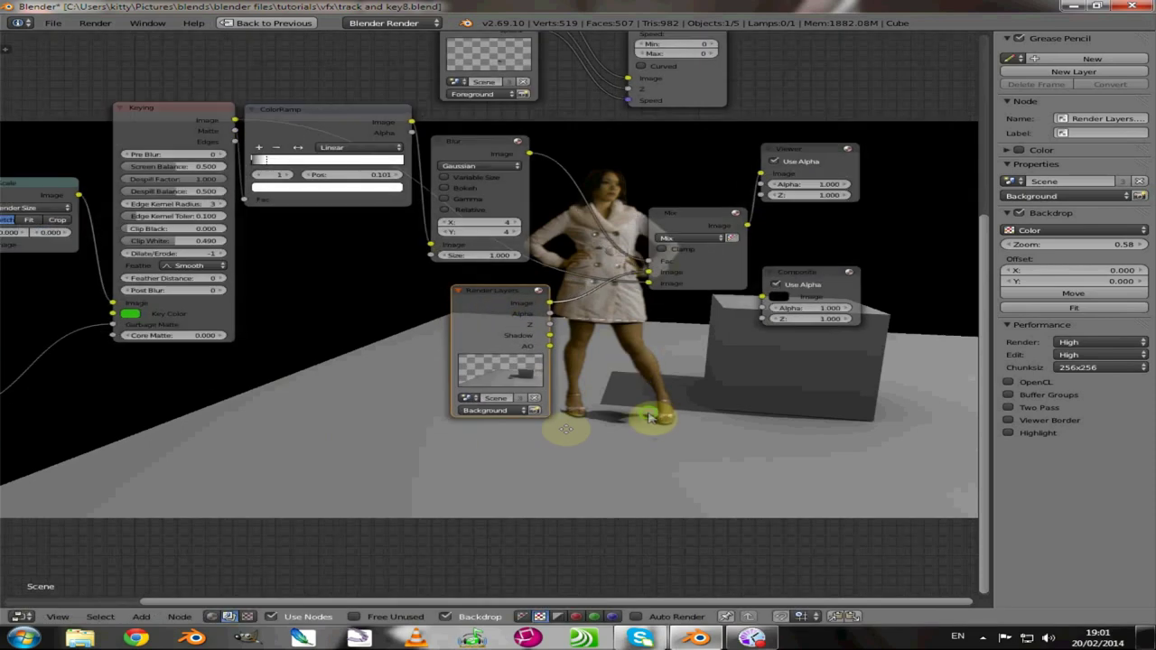
middle_drag(645, 423, 690, 447)
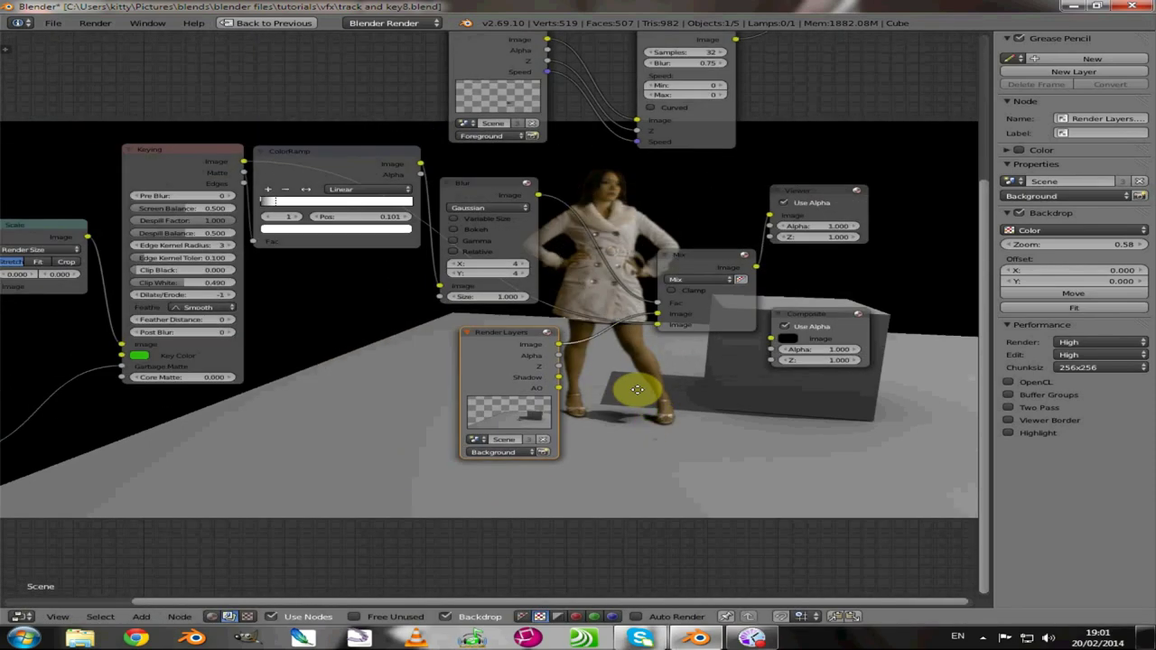
middle_drag(78, 485, 234, 428)
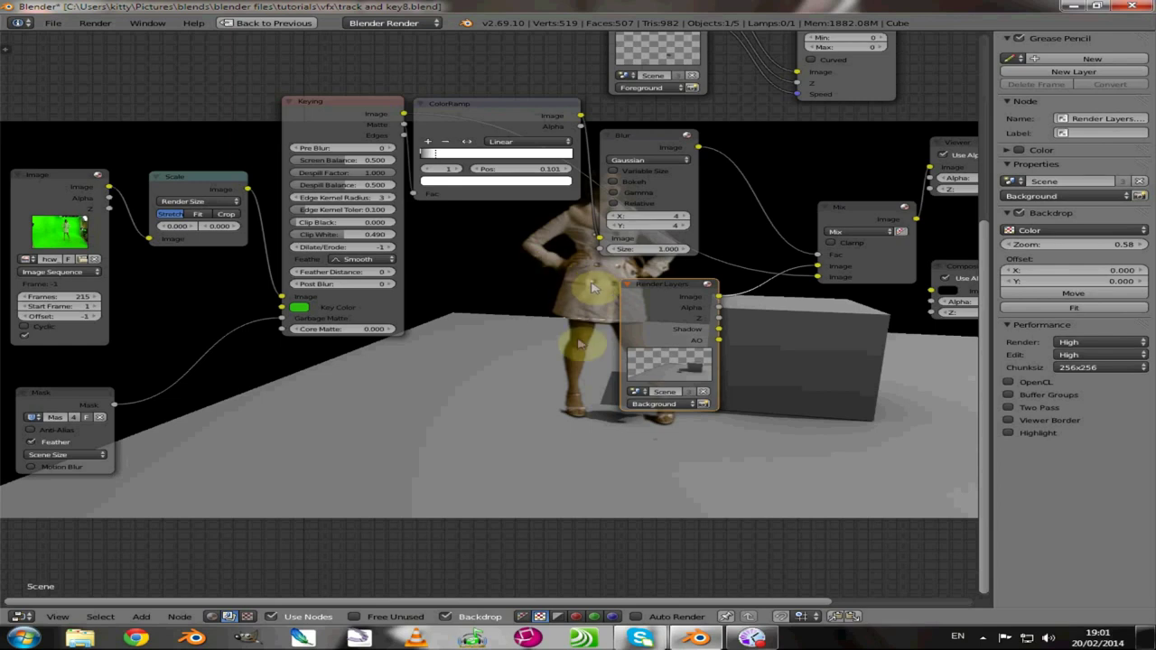
middle_drag(467, 350, 379, 348)
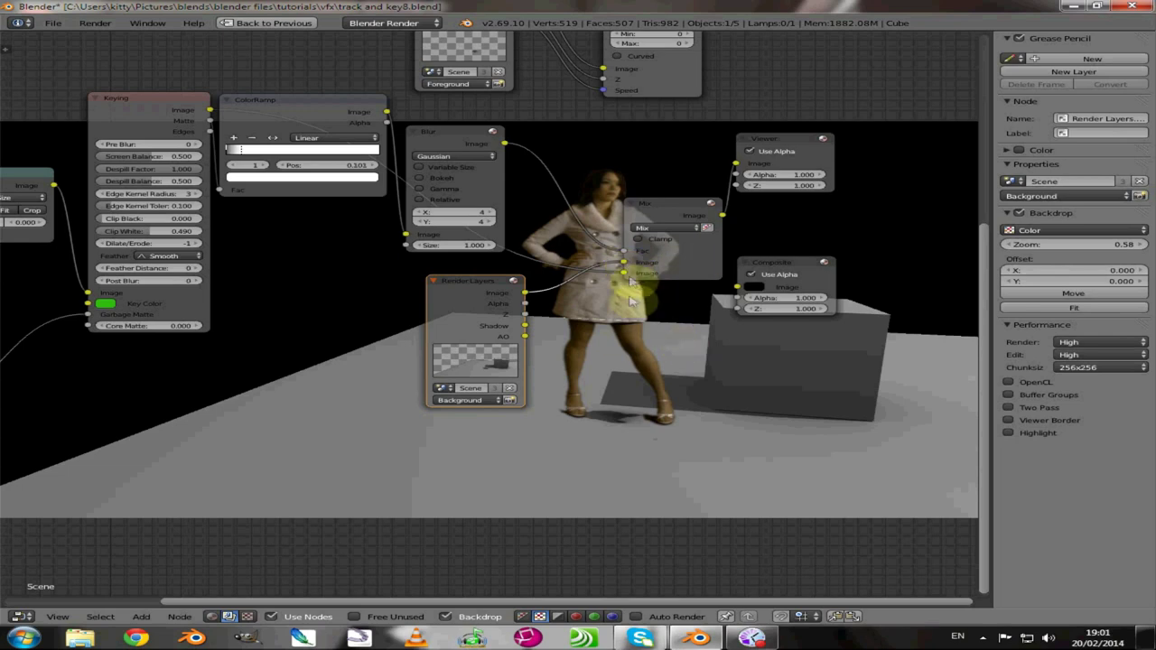
middle_drag(738, 347, 524, 418)
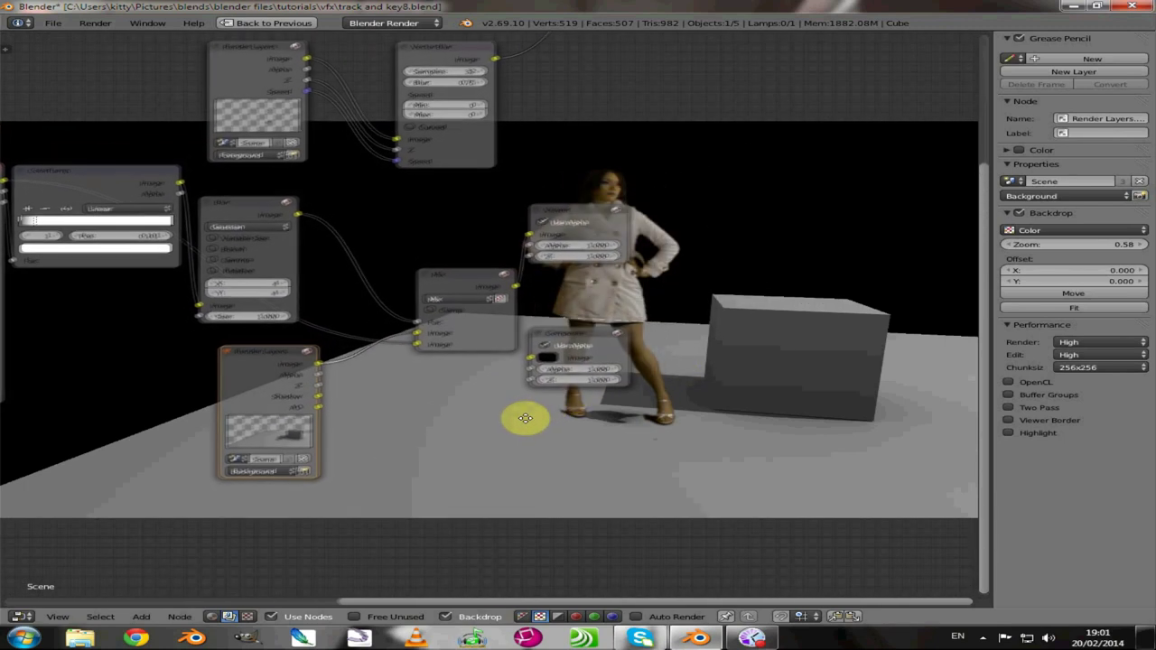
key(shift+d)
Step: Place the duplicated Render Layers node, moving Viewer and Composite right and background Render Layers left
click(802, 217)
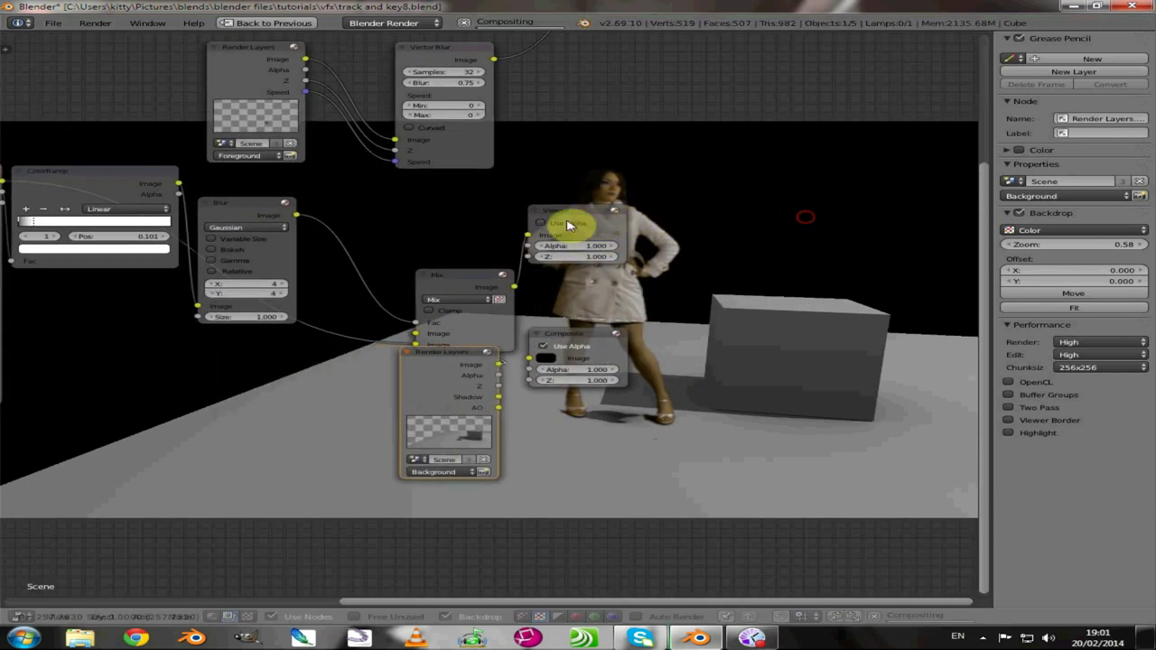
click(578, 221)
key(g)
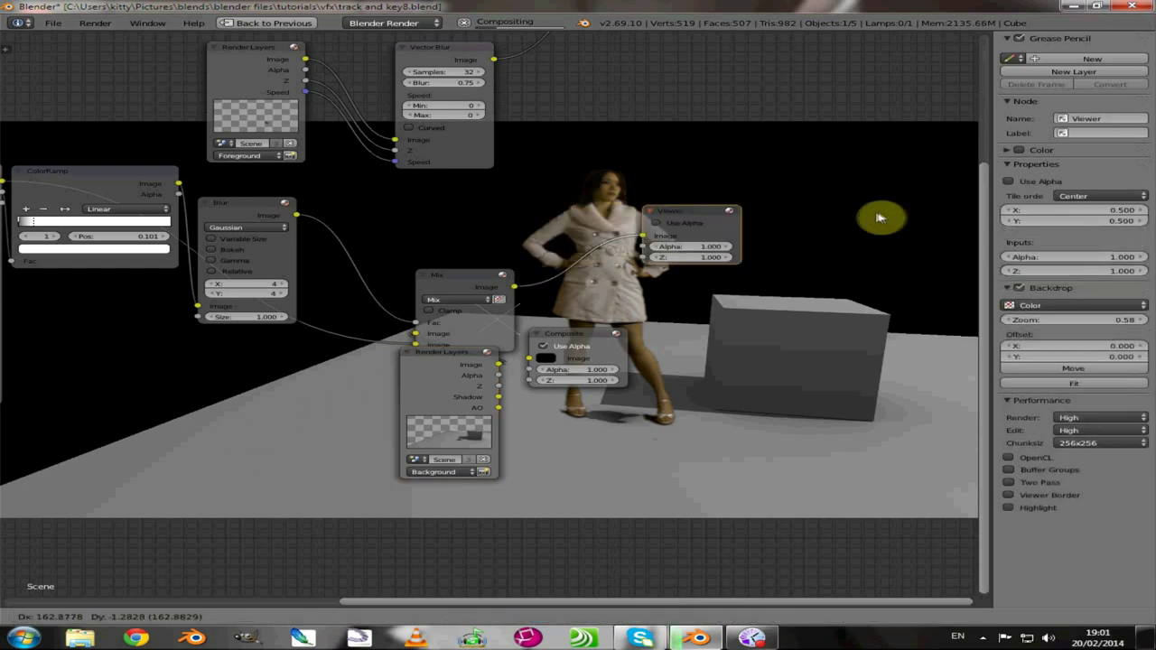
click(1016, 224)
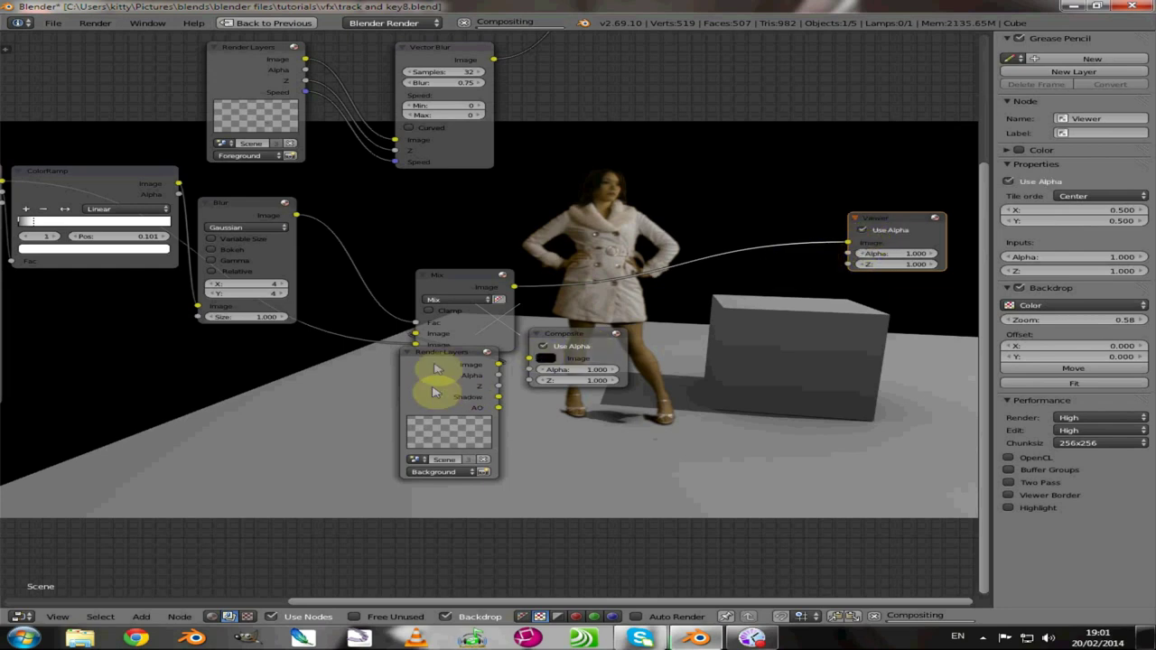
drag(400, 361, 199, 370)
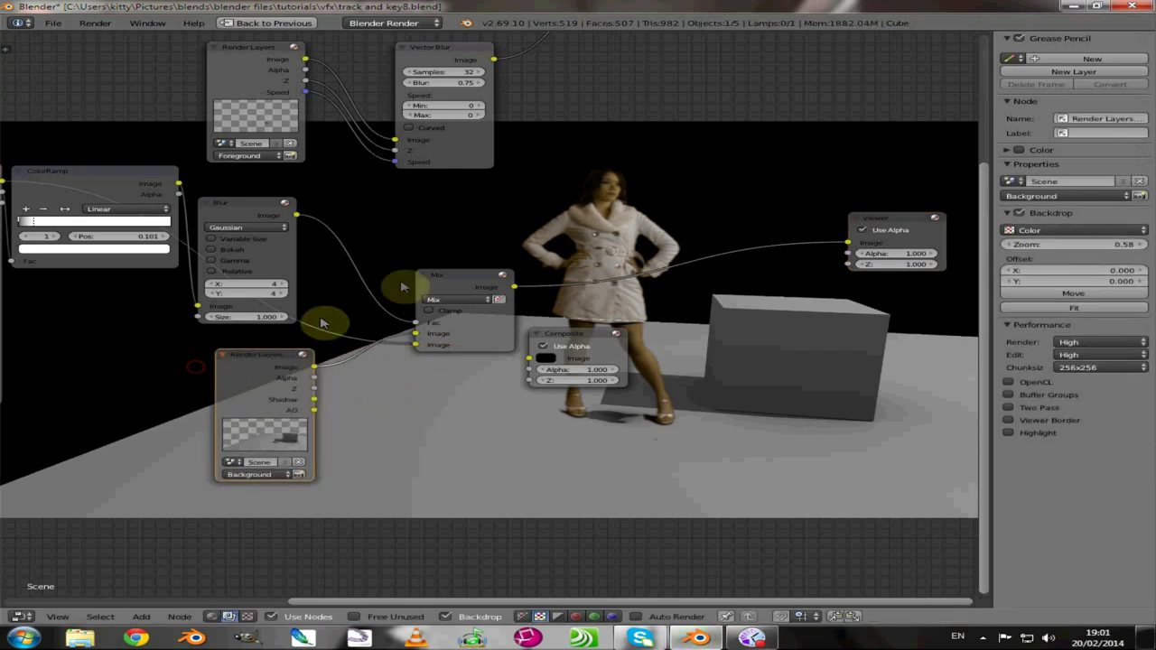
click(597, 334)
drag(583, 337, 939, 337)
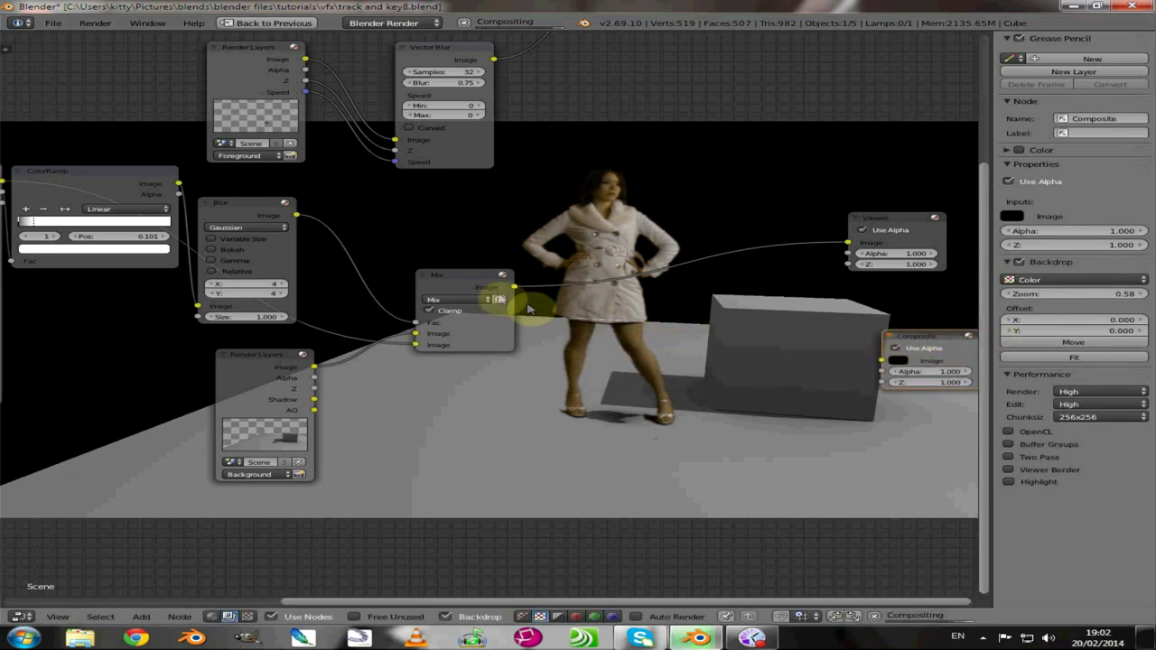
Step: Link Render Layers Image into Mix, enable Curved on Vector Blur, and center Alpha Over
click(296, 370)
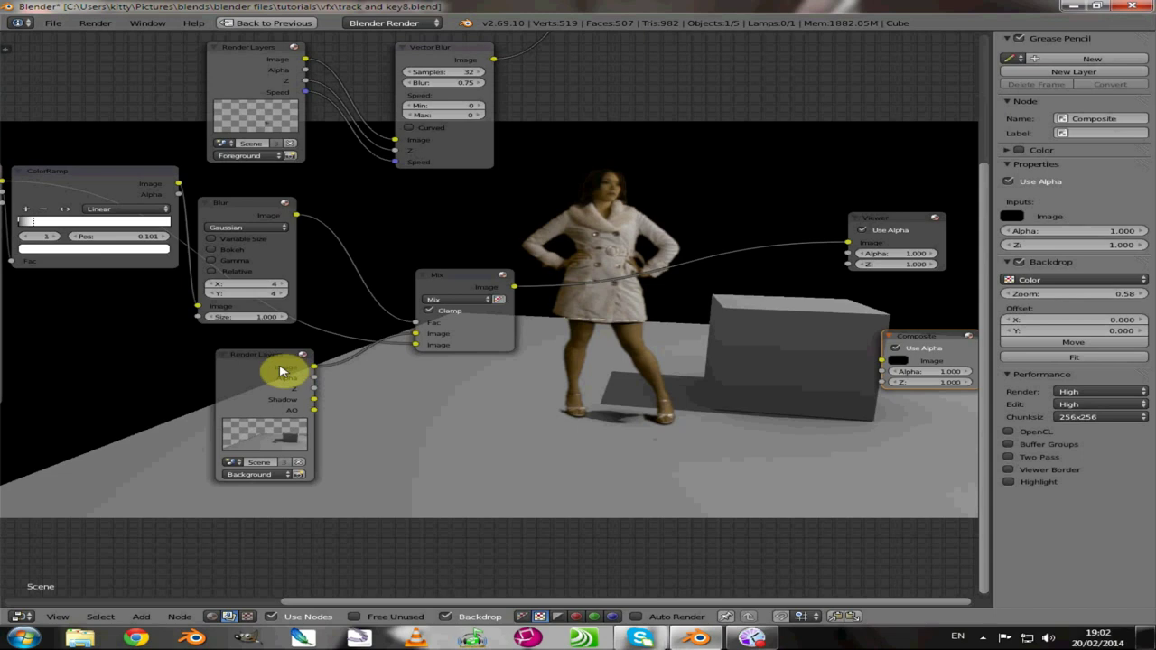
drag(280, 370, 454, 333)
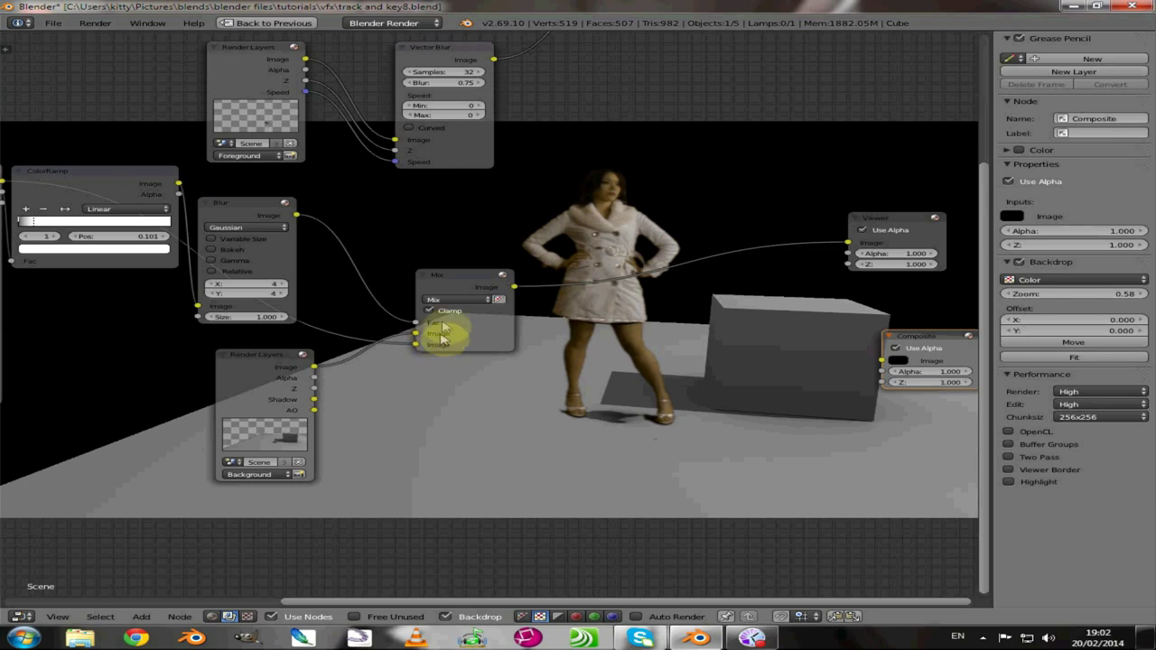
middle_drag(647, 141, 543, 201)
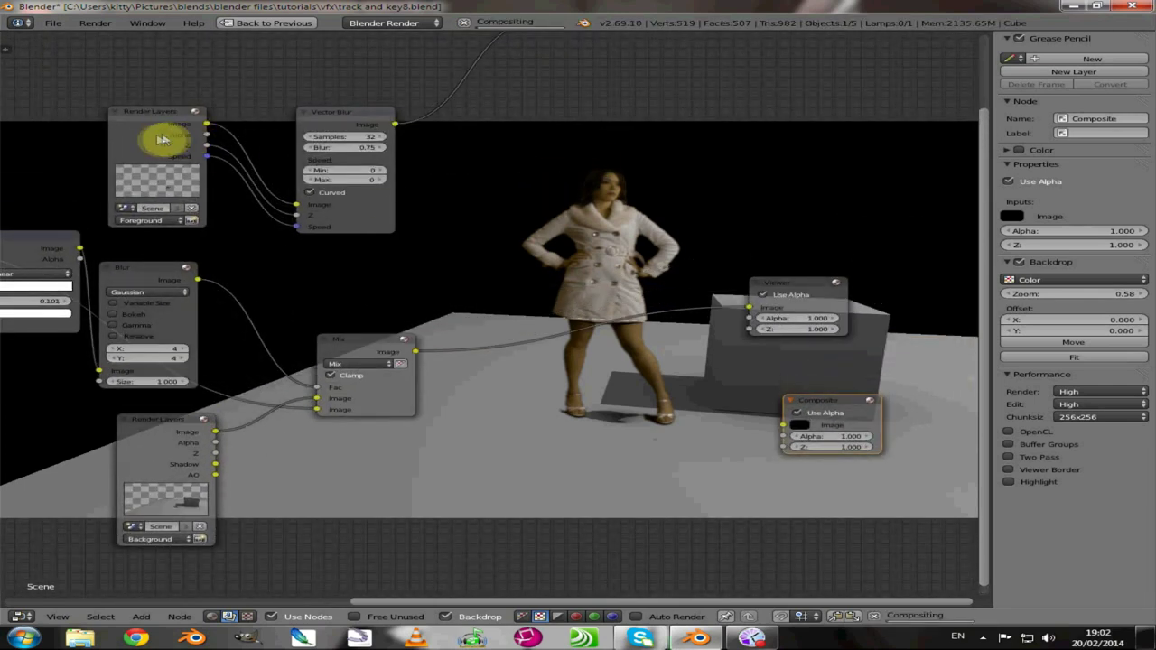
click(310, 191)
scroll(620, 186, down, 1)
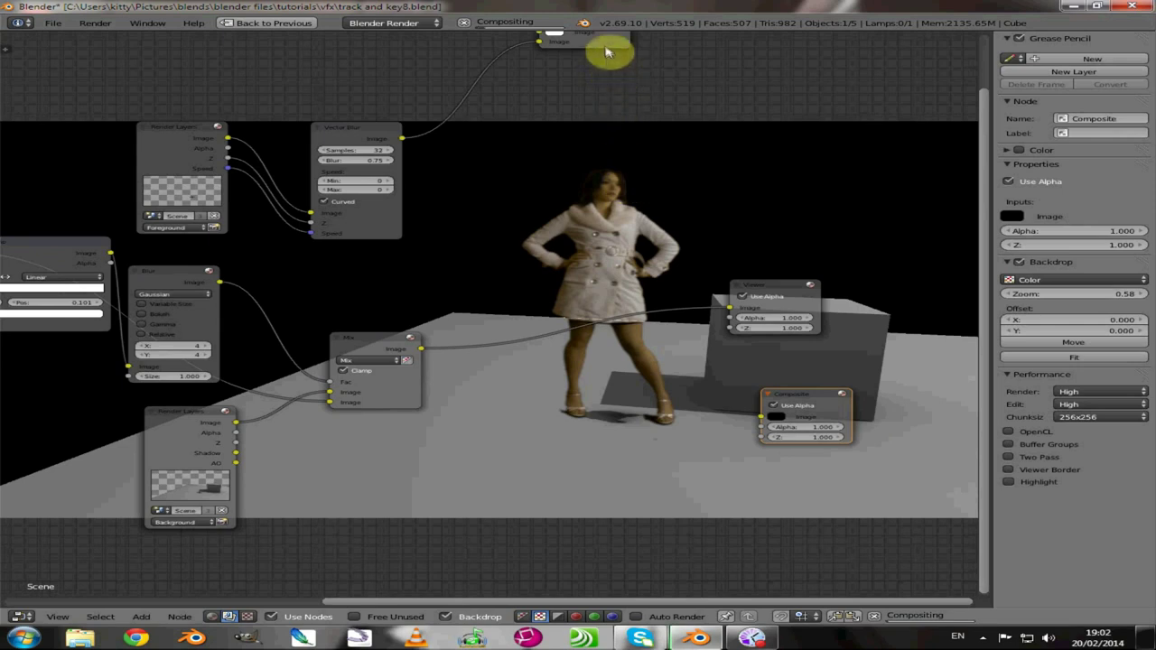
drag(605, 47, 645, 289)
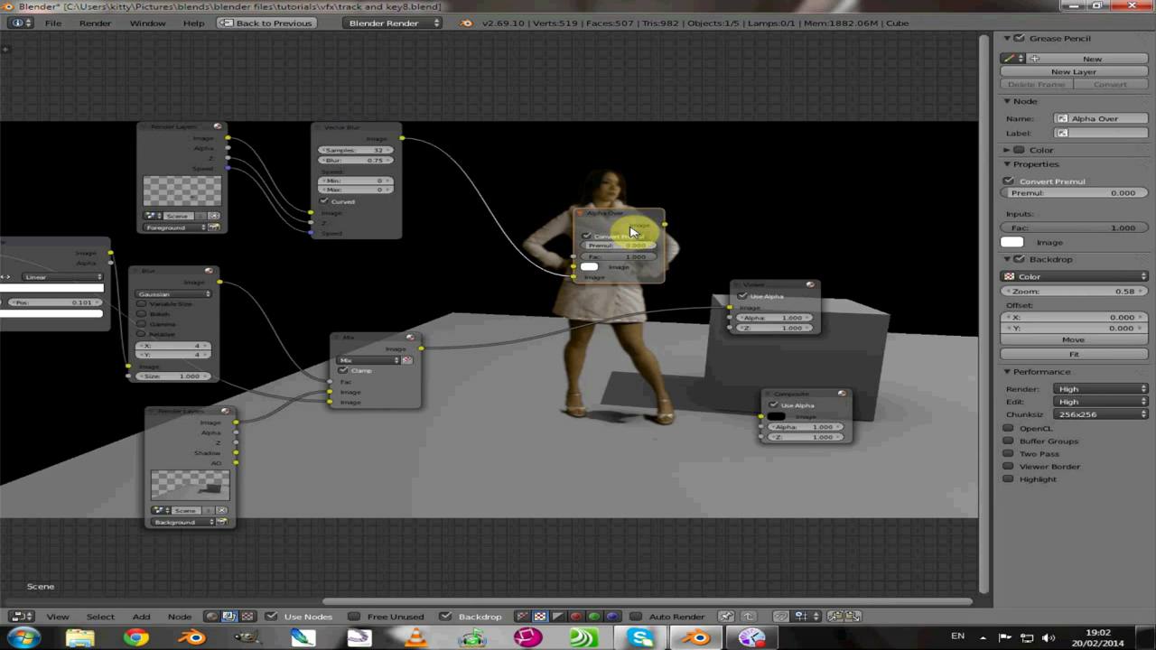
Step: Duplicate the Mix node onto the Viewer link and connect Vector Blur to Alpha Over's lower Image
click(371, 349)
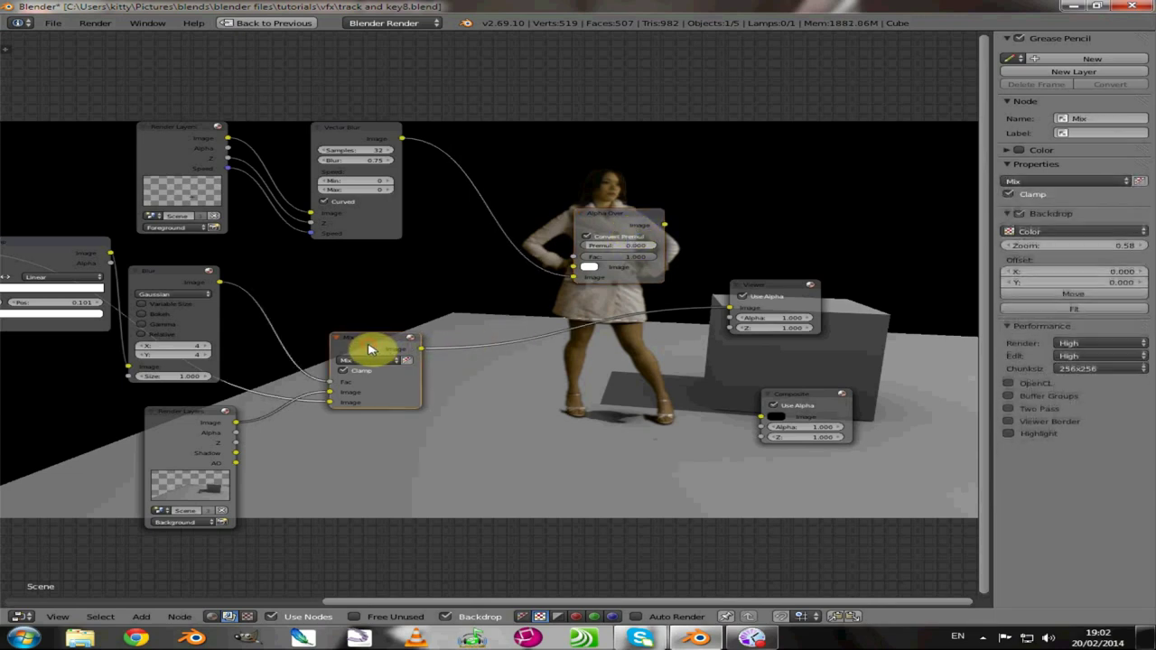
key(shift+d)
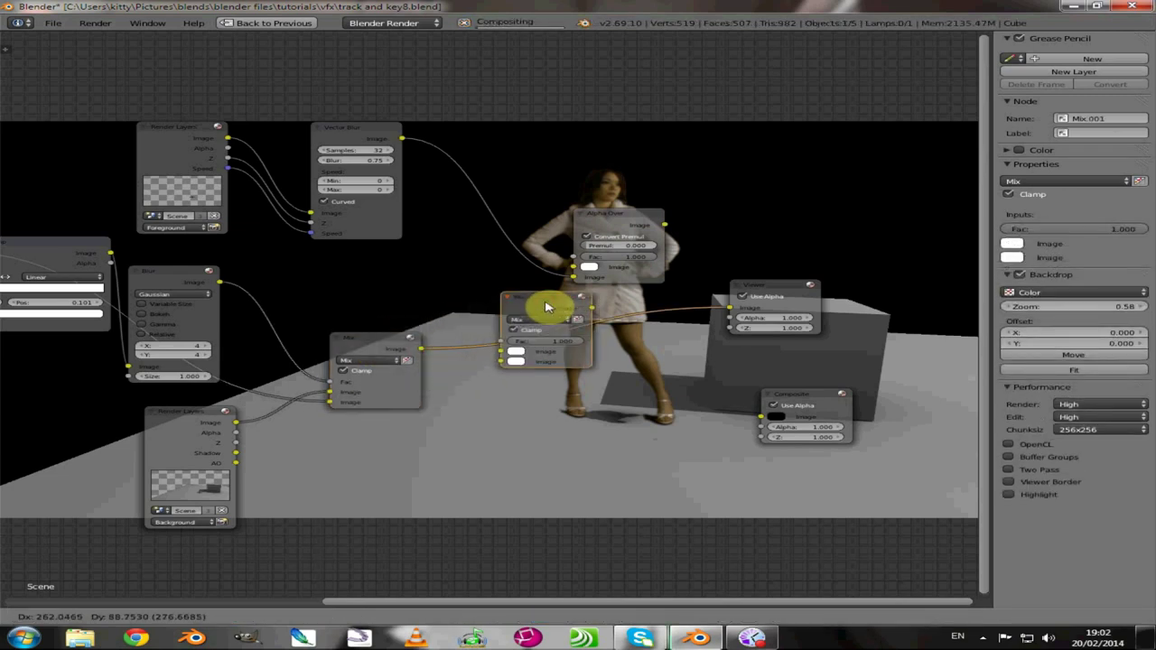
click(546, 310)
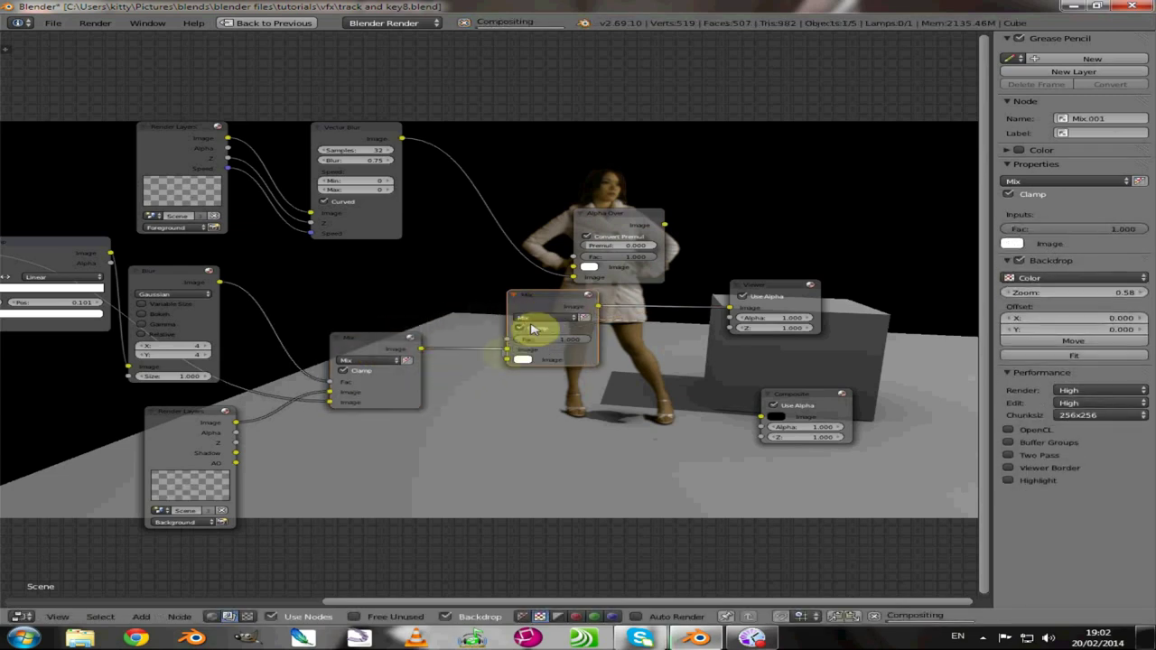
drag(392, 150, 503, 364)
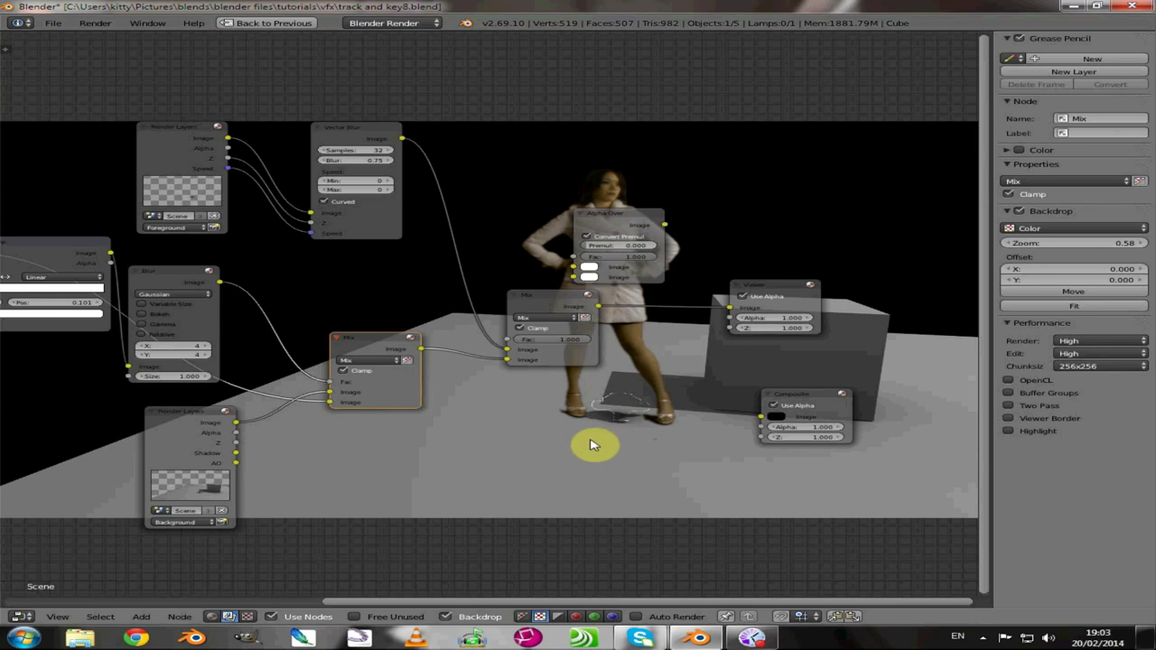
Step: Rewire Mix.001 with the first Mix output and Vector Blur as its two Image inputs
click(509, 362)
drag(508, 362, 509, 331)
drag(406, 134, 506, 361)
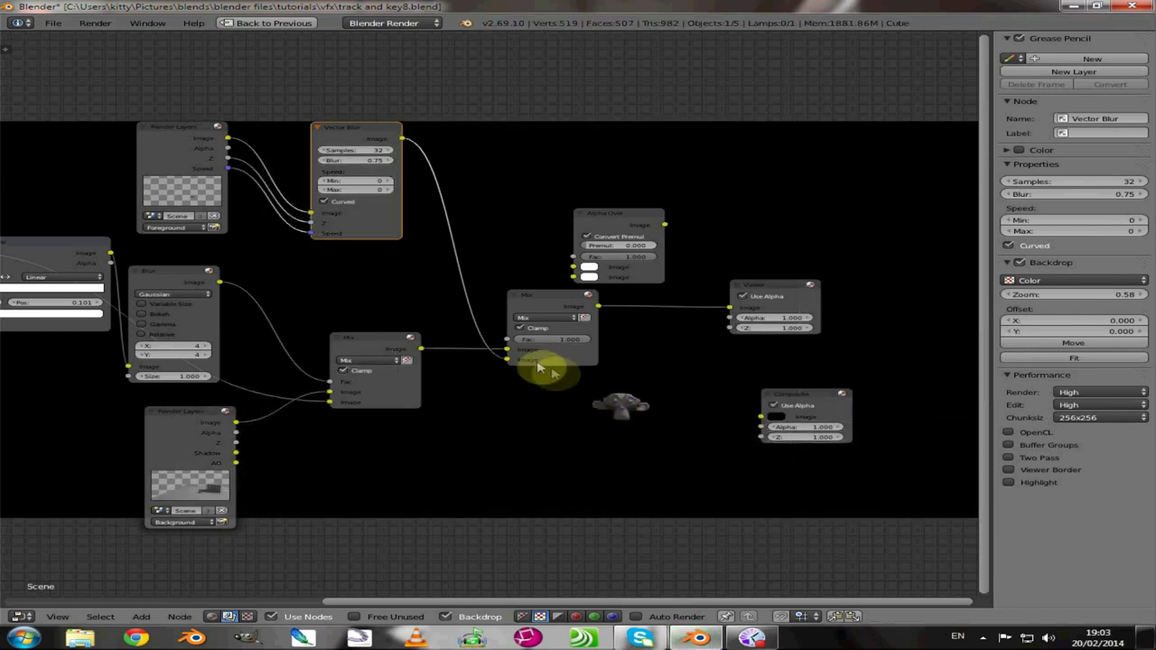
drag(506, 354, 508, 351)
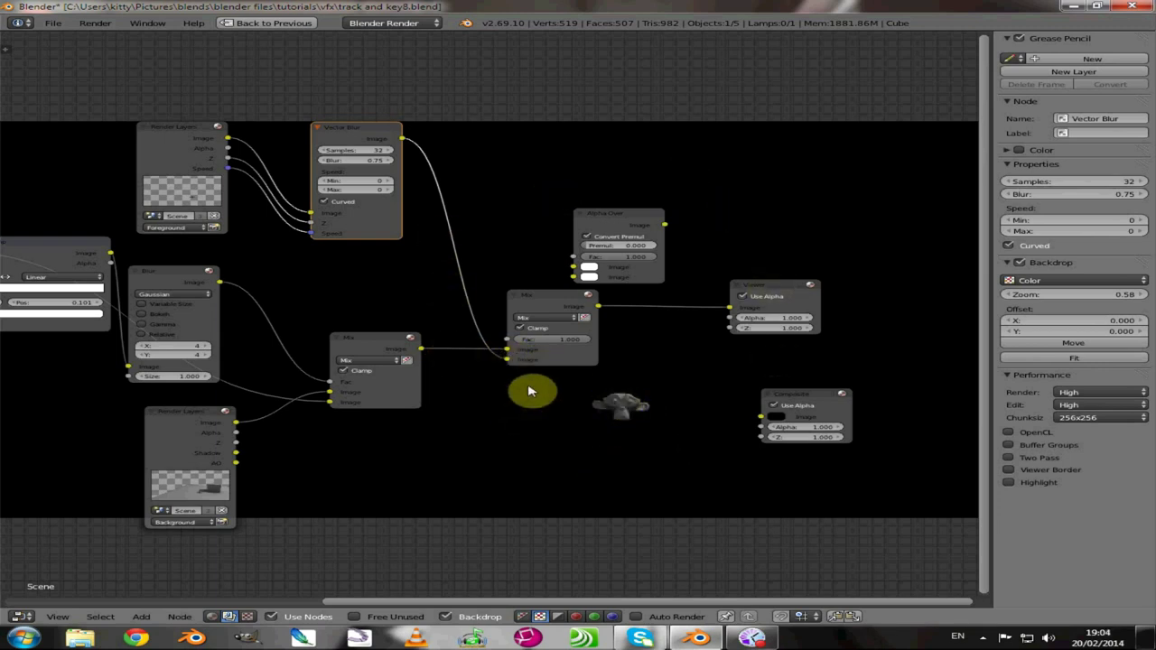
click(549, 308)
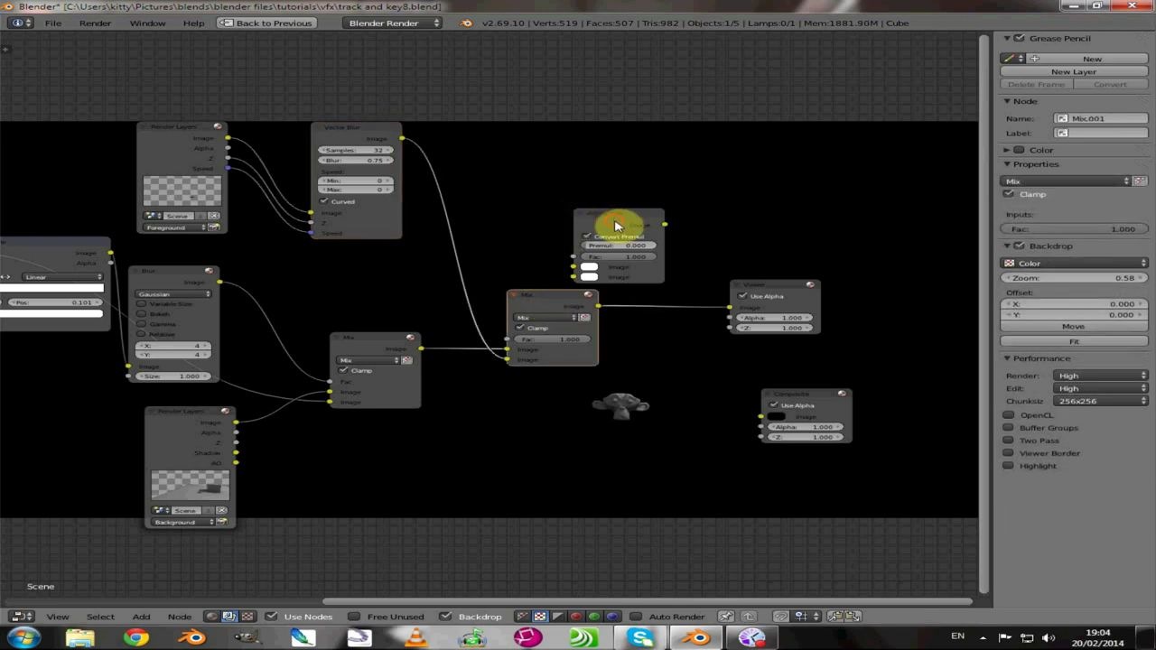
click(617, 225)
click(545, 305)
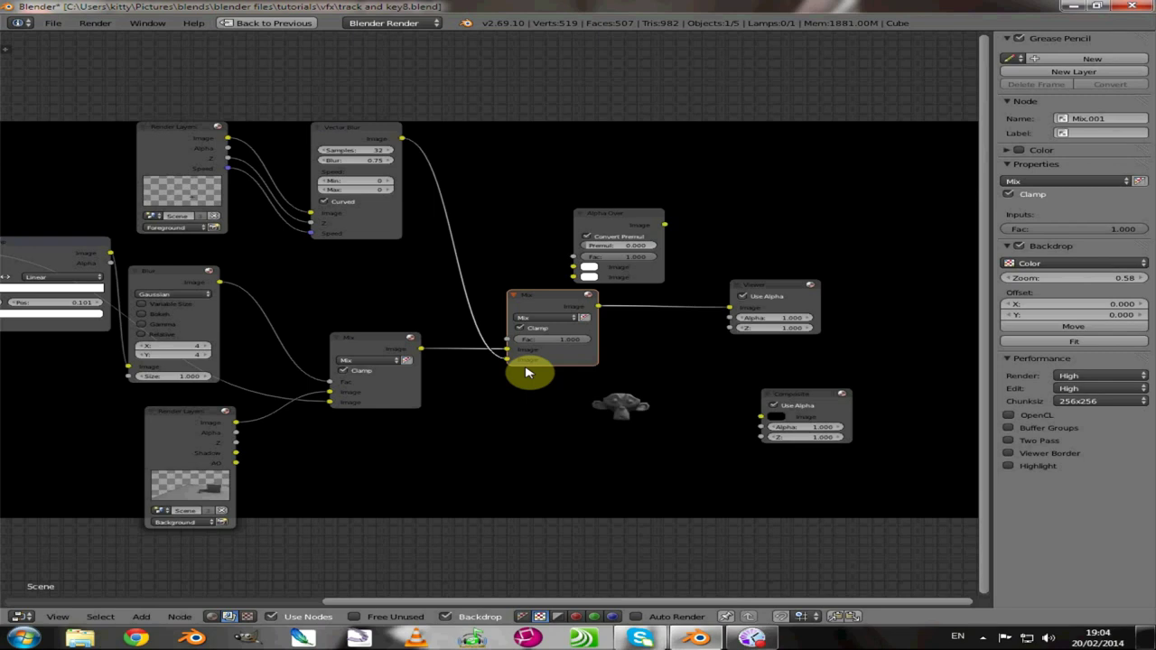
Step: Delete Mix.001, wire Vector Blur and Mix into Alpha Over's Image inputs, and Alpha Over into Viewer
key(x)
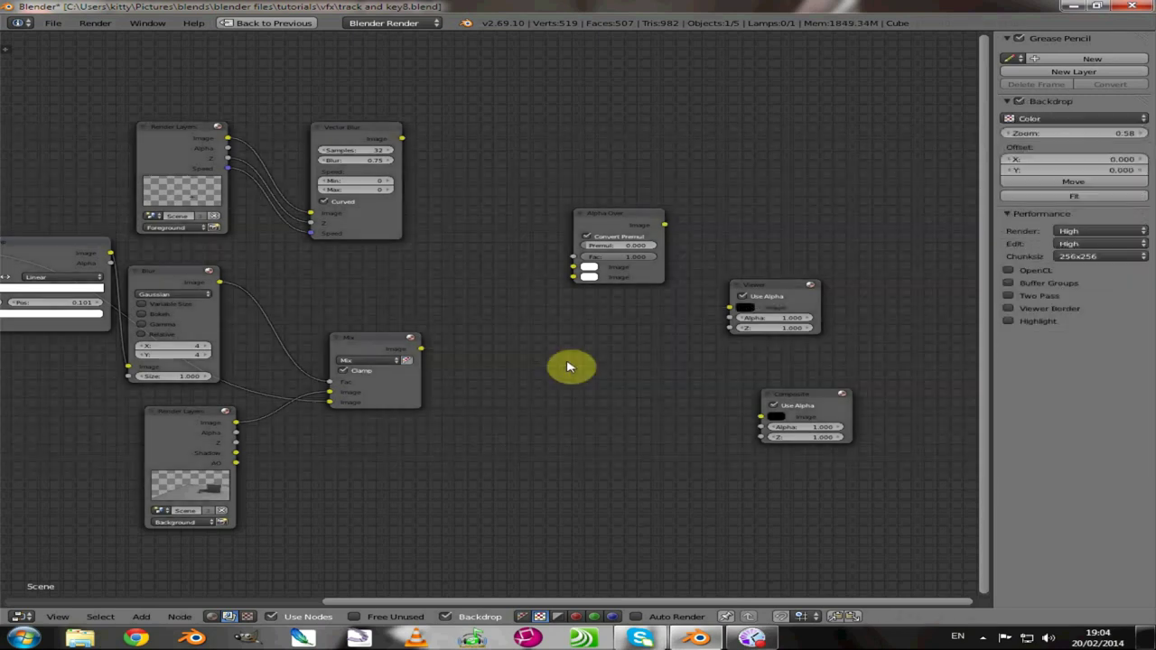
click(404, 142)
drag(416, 144, 573, 276)
drag(624, 246, 600, 331)
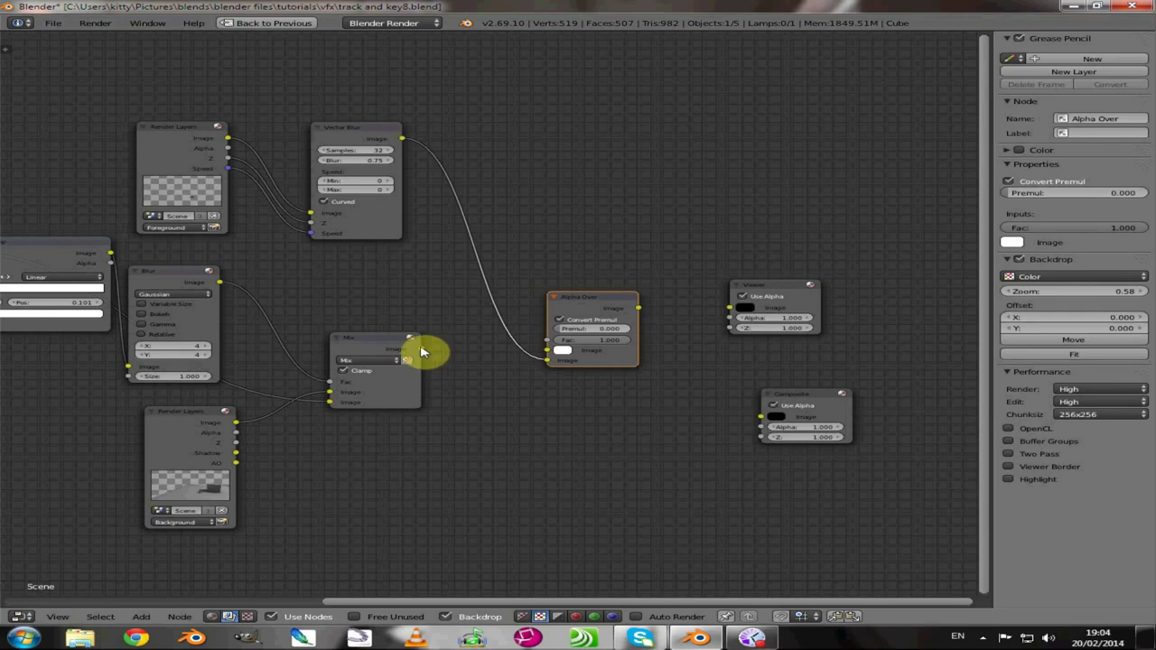
drag(421, 352, 548, 351)
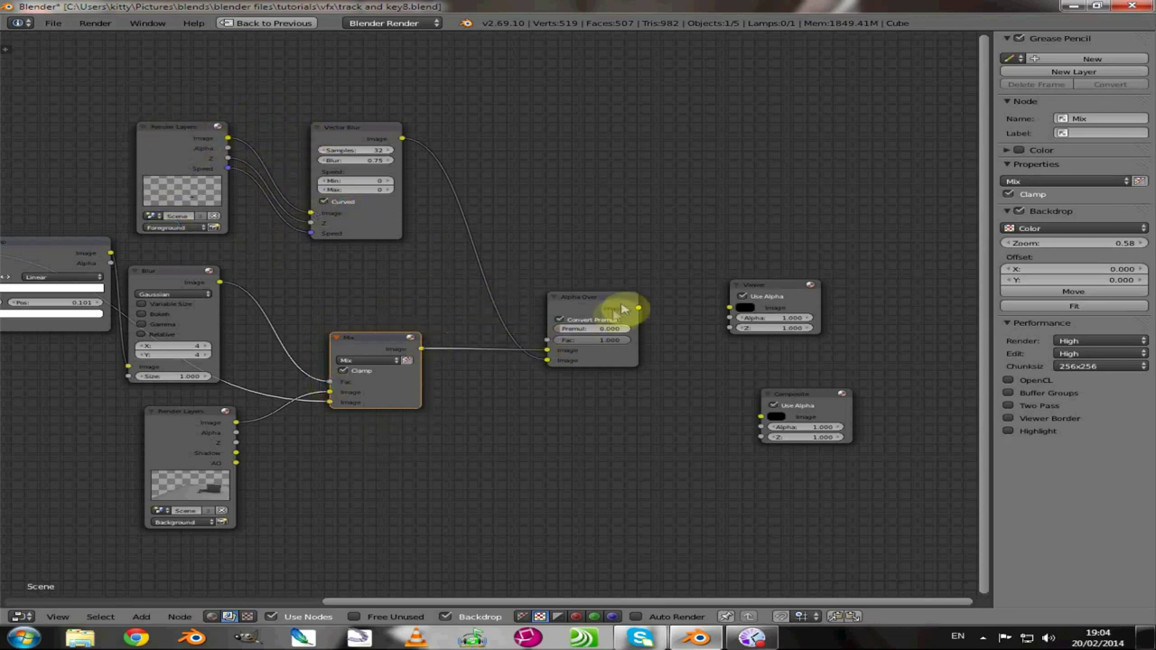
drag(639, 310, 732, 309)
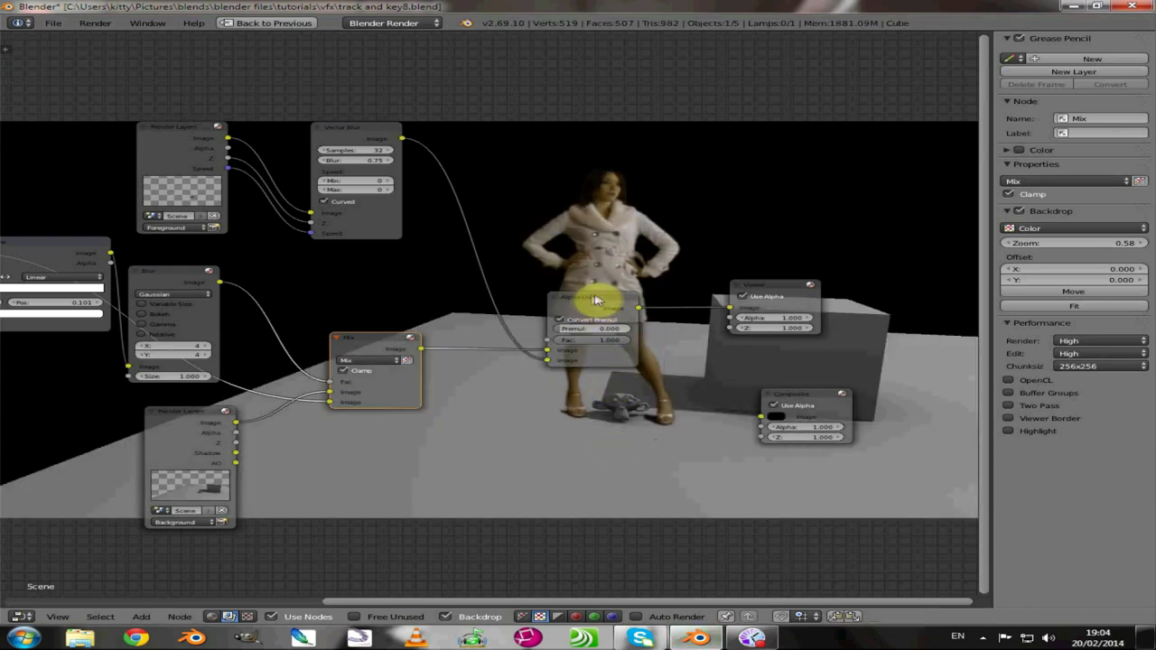
Step: Move the Alpha Over node below the other nodes and zoom out to show the whole tree
drag(603, 301, 634, 468)
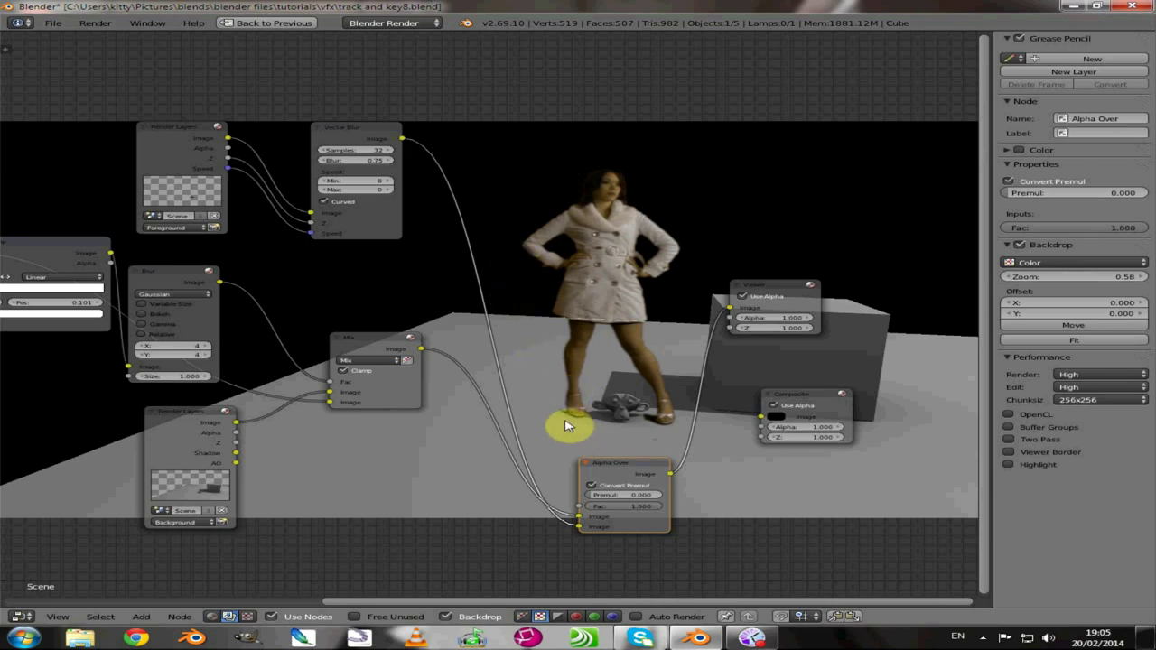
scroll(464, 458, down, 2)
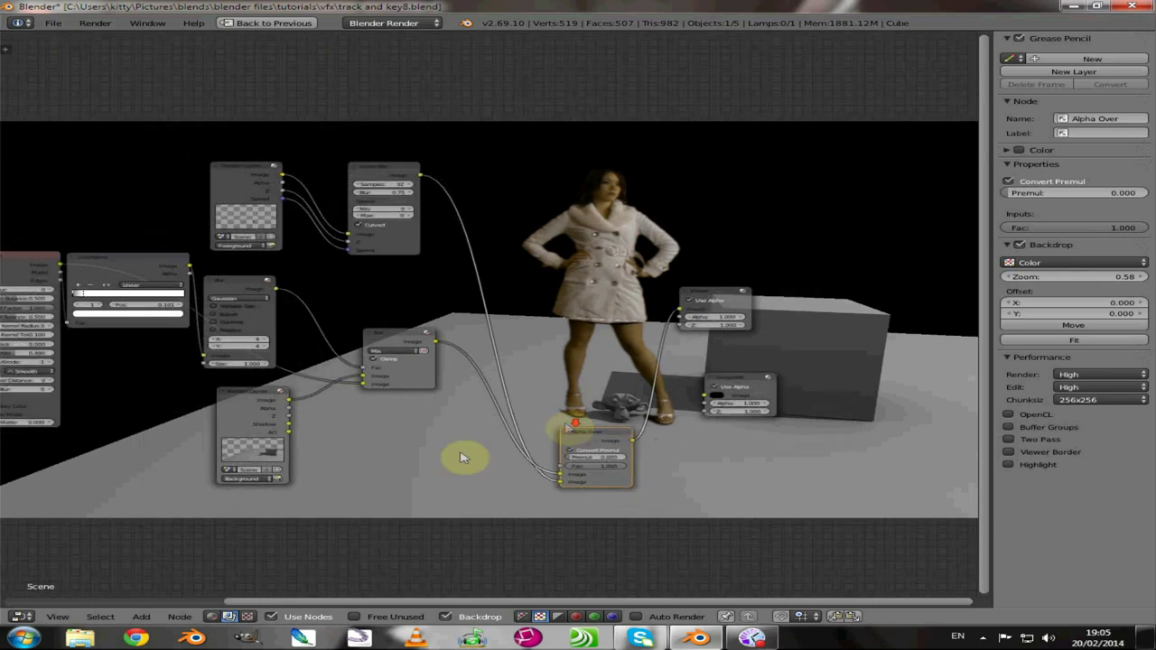
middle_drag(400, 470, 645, 458)
scroll(649, 462, down, 2)
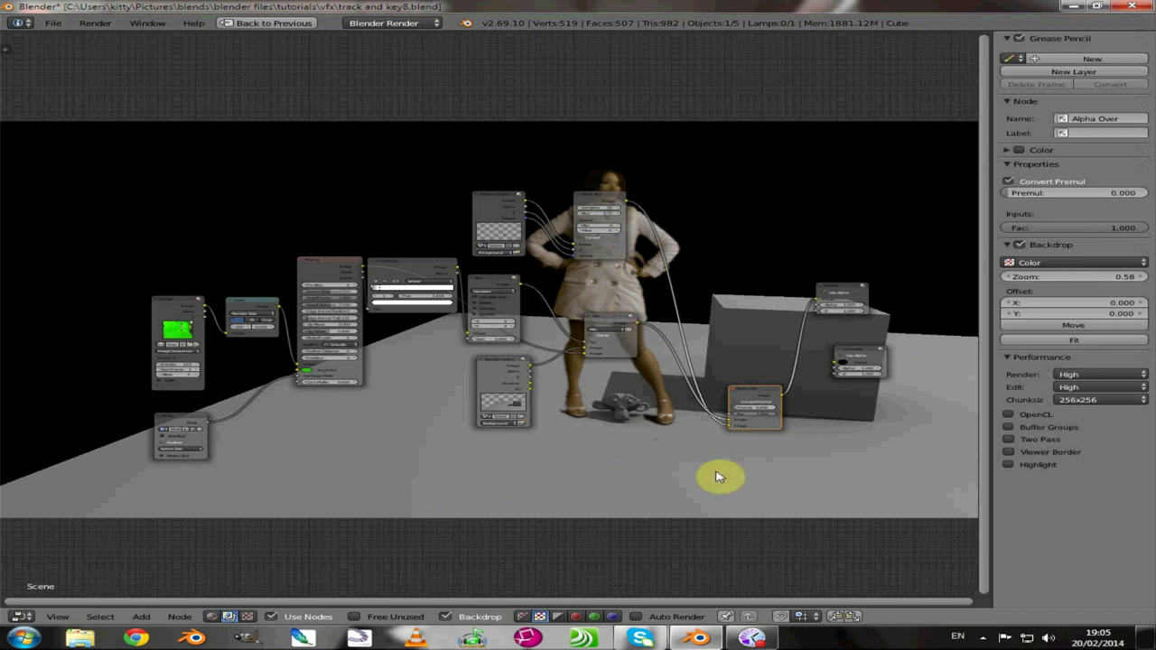
Step: Restore the Compositing layout, make background Render Layers active, and maximize the 3D camera view
key(ctrl+Up)
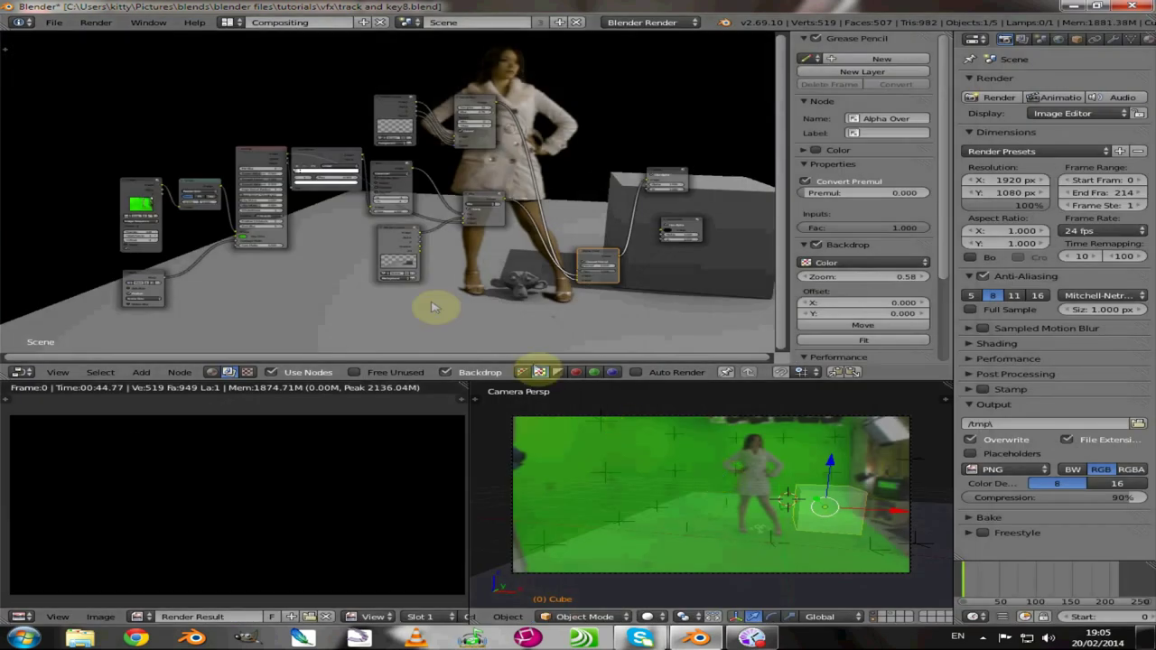
click(397, 244)
scroll(387, 317, up, 3)
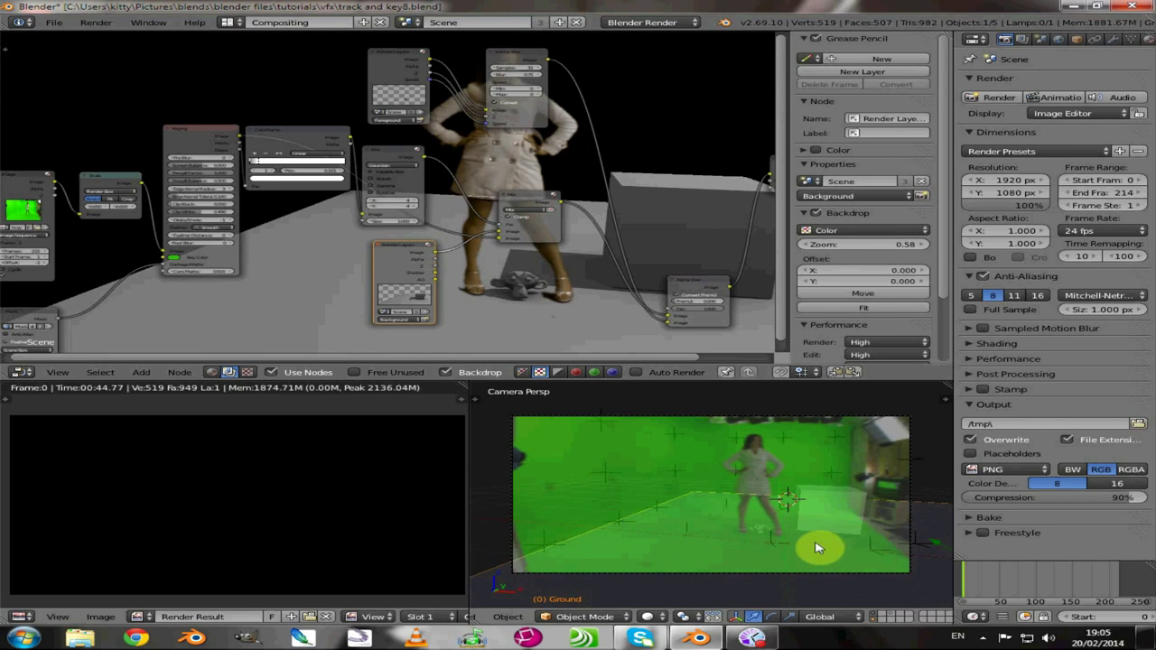
key(ctrl+Up)
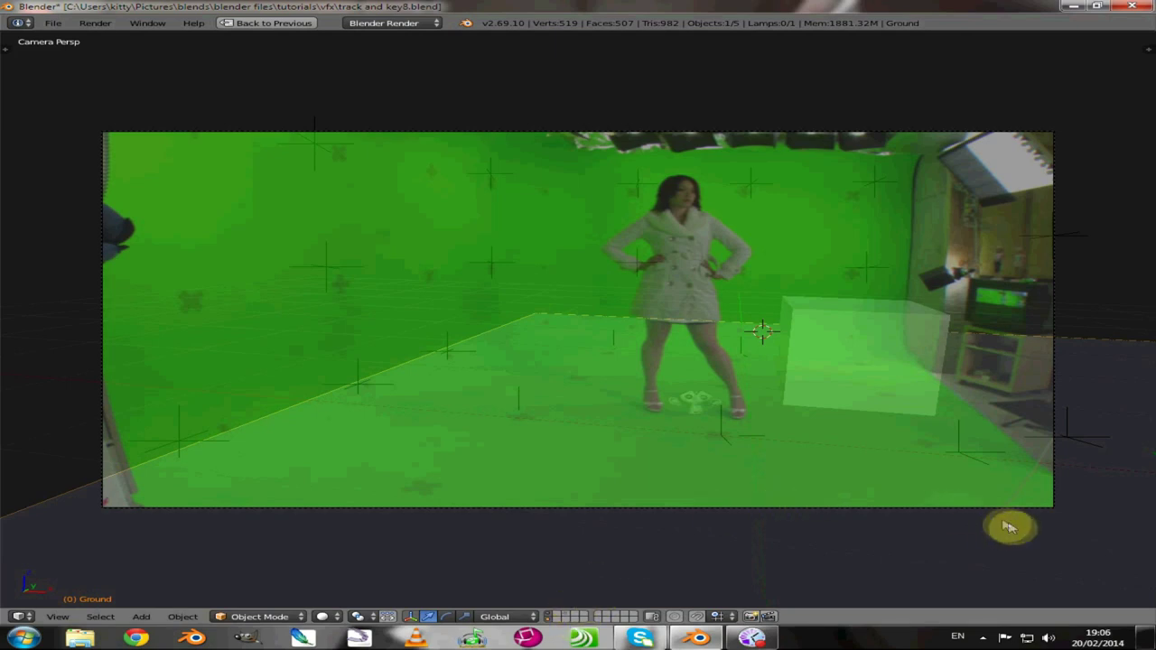
Step: In Edit Mode with edge select, move the Ground plane's back edge about 3.1 units along Y
click(271, 617)
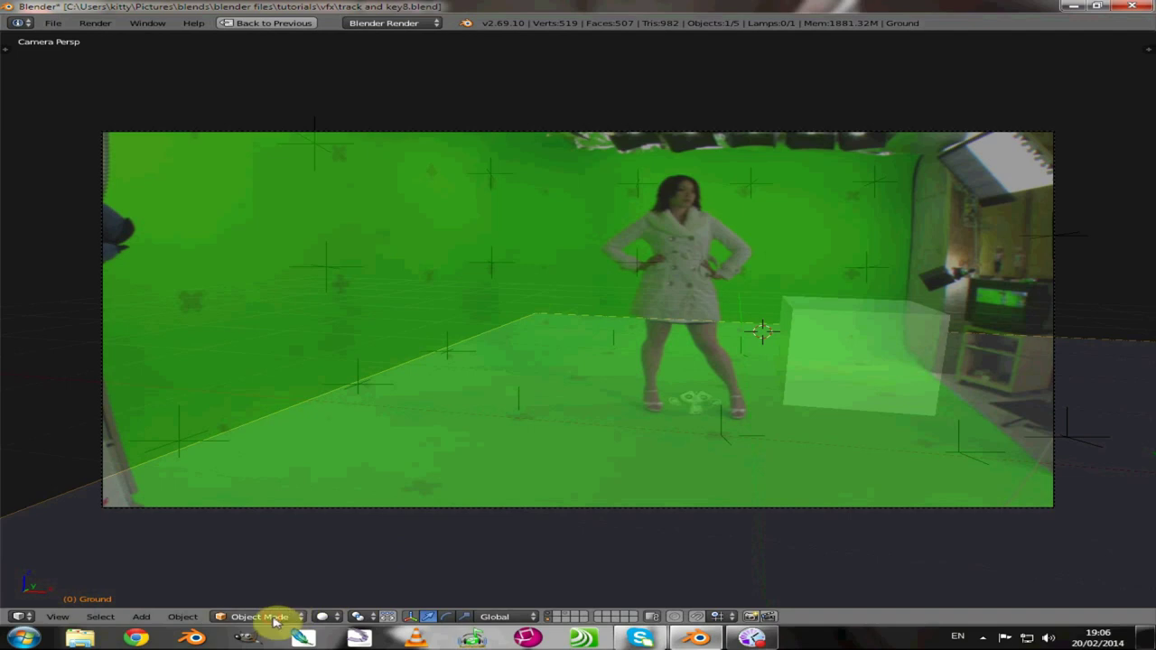
click(266, 594)
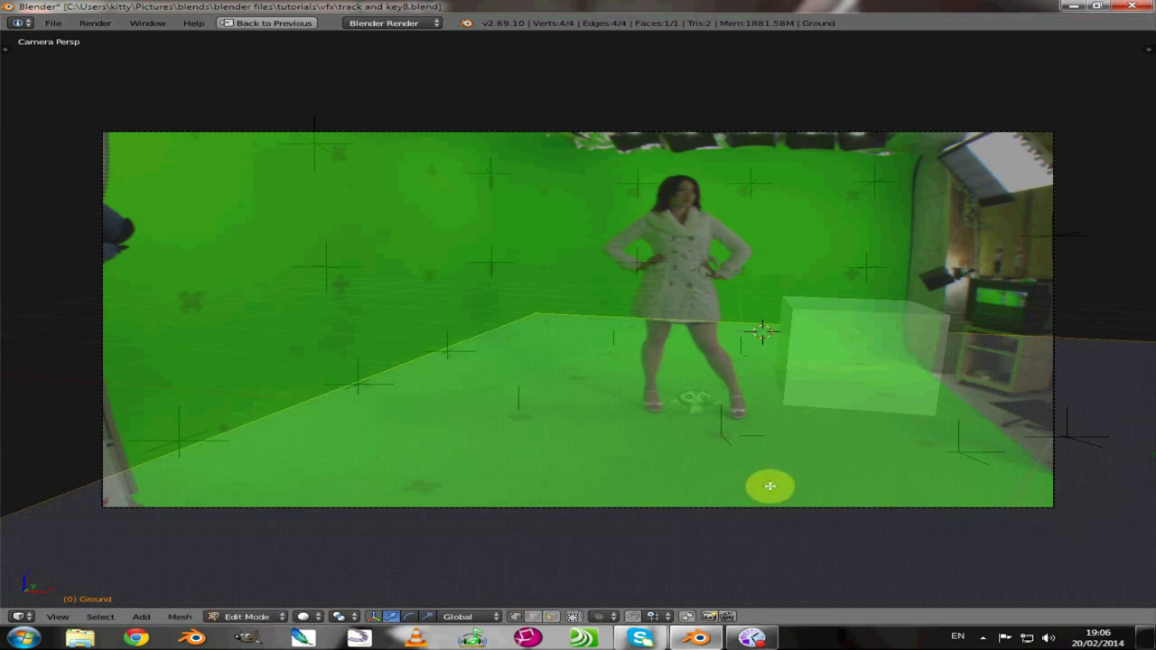
key(ctrl+Tab)
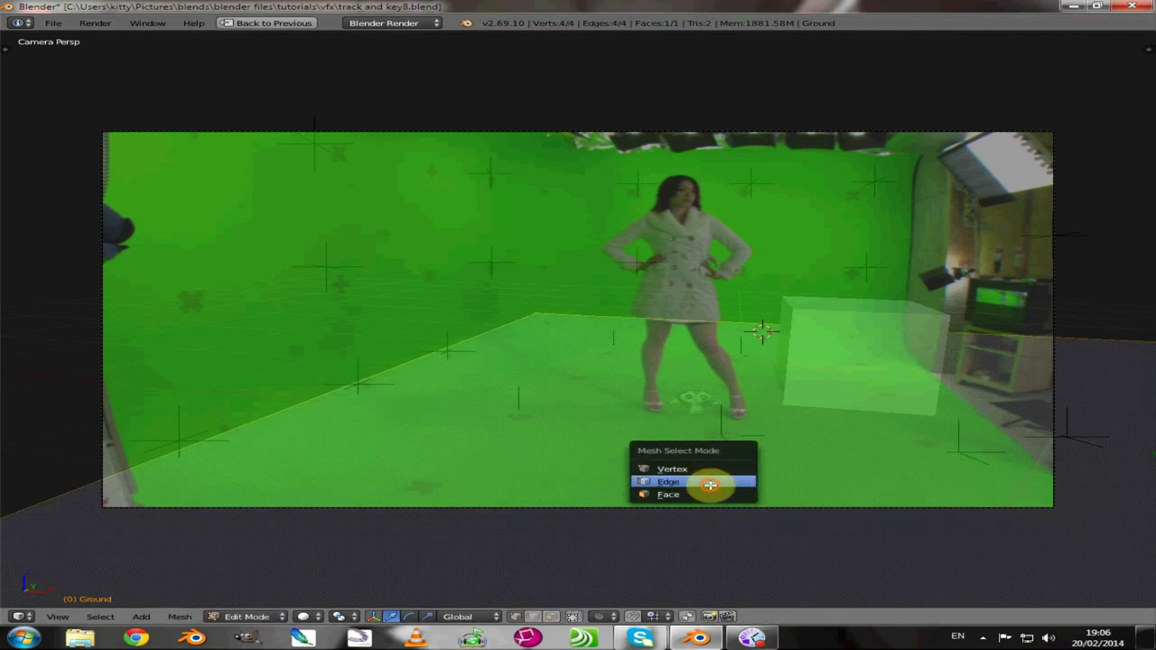
click(710, 485)
right_click(1012, 336)
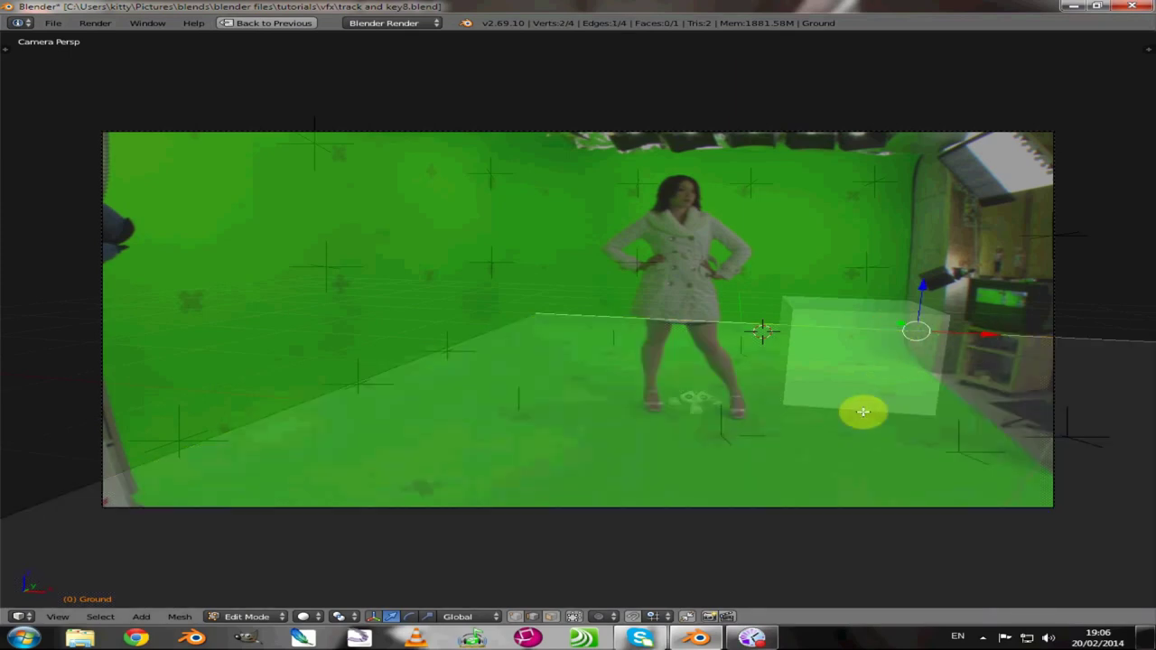
key(g)
key(y)
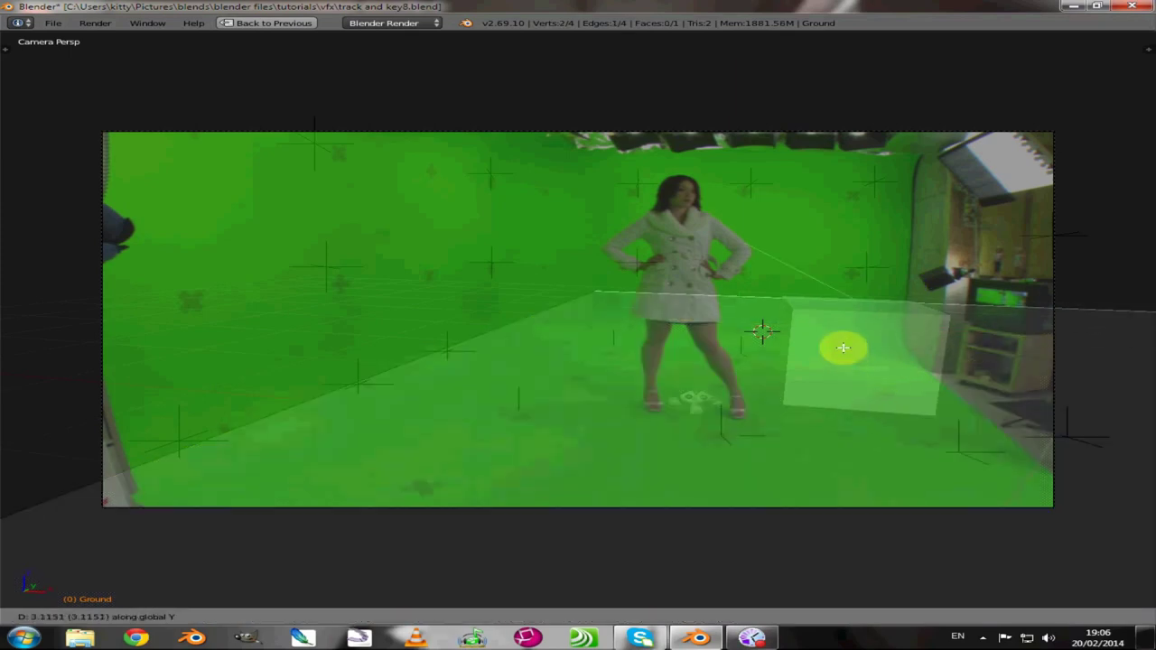
click(841, 336)
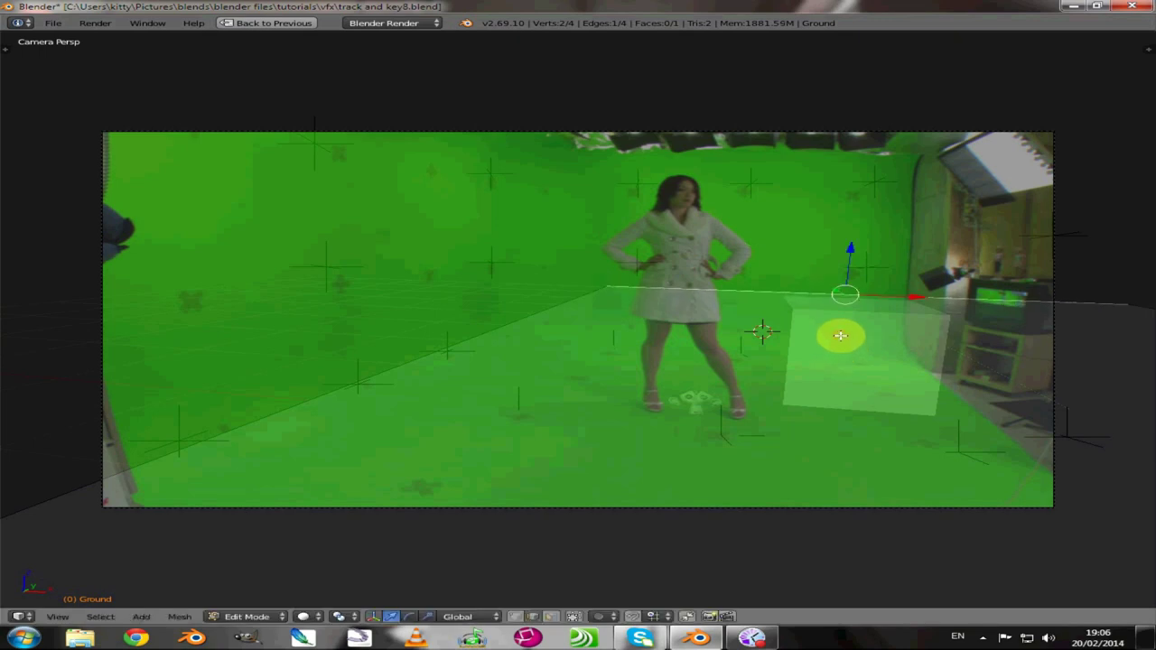
Step: Move the floor's left edge about 1.7 units along X
right_click(505, 323)
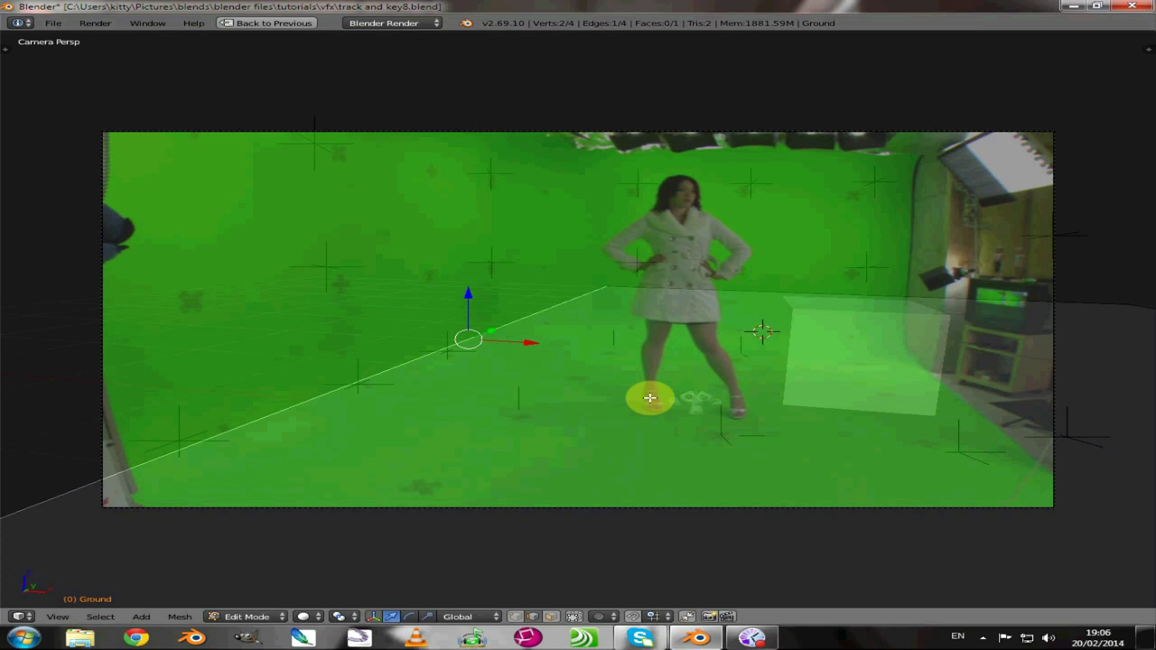
key(g)
key(x)
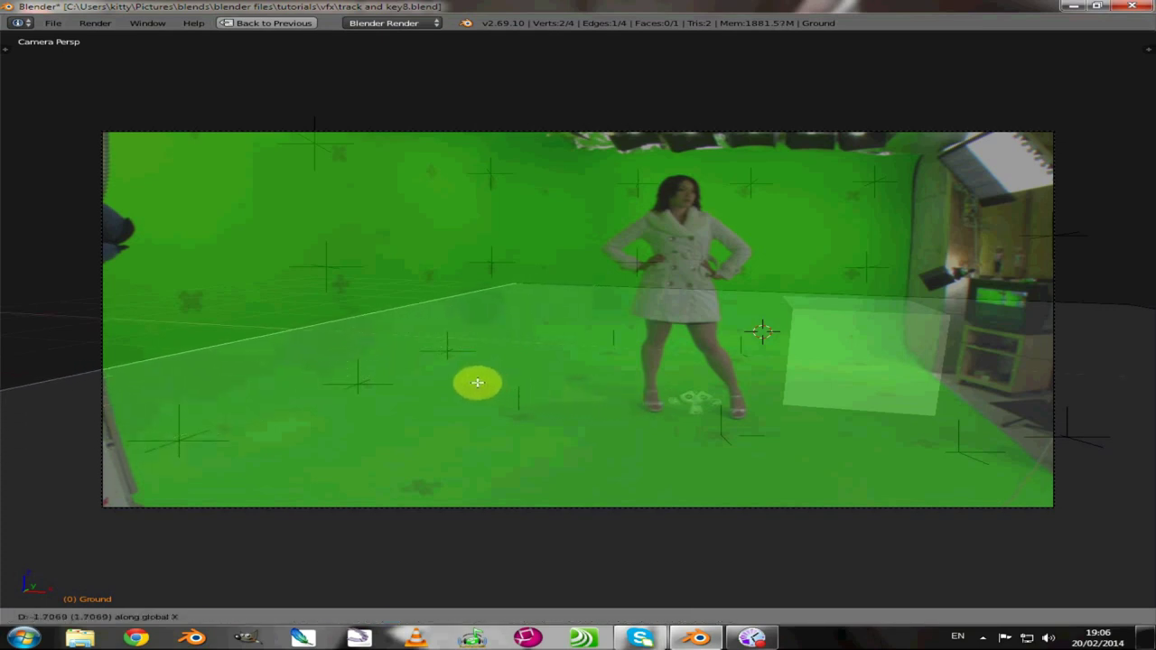
click(477, 383)
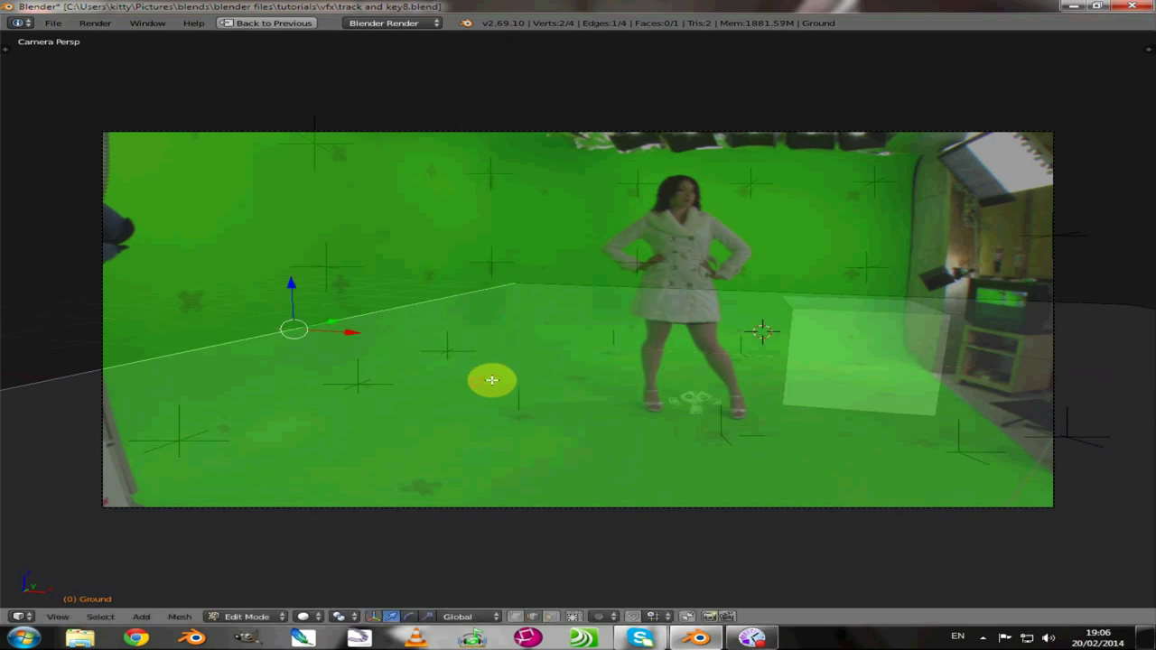
scroll(608, 343, down, 5)
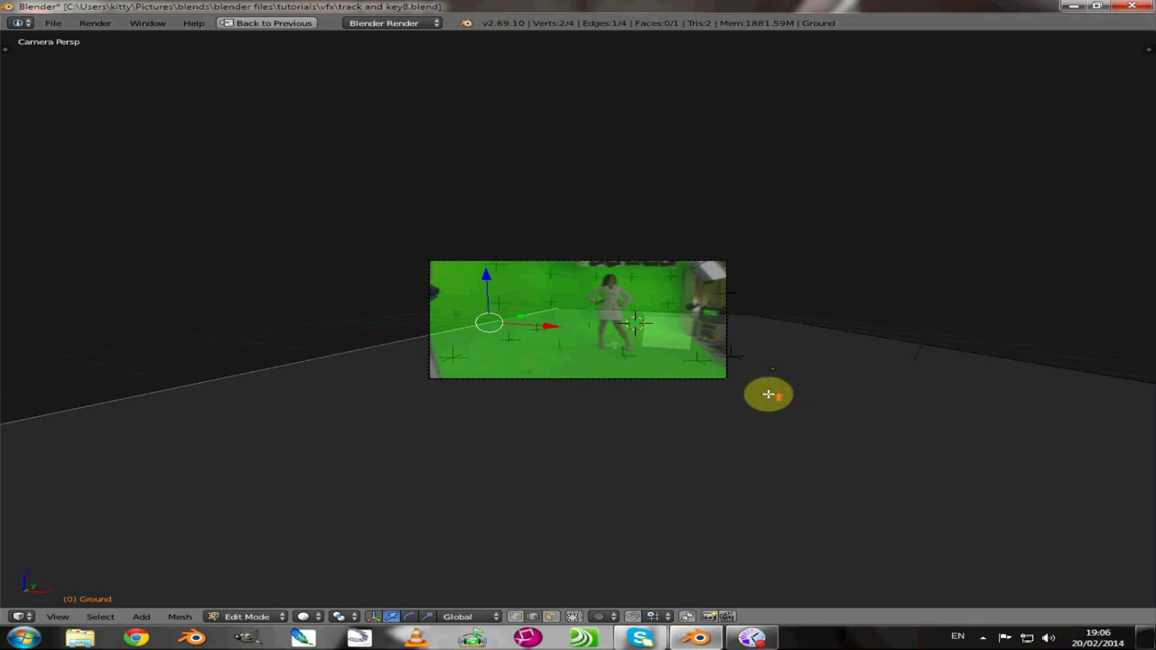
Step: From top view, move the plane's right edge about 2.7 units along X, then view the camera at frame 125
scroll(769, 394, up, 4)
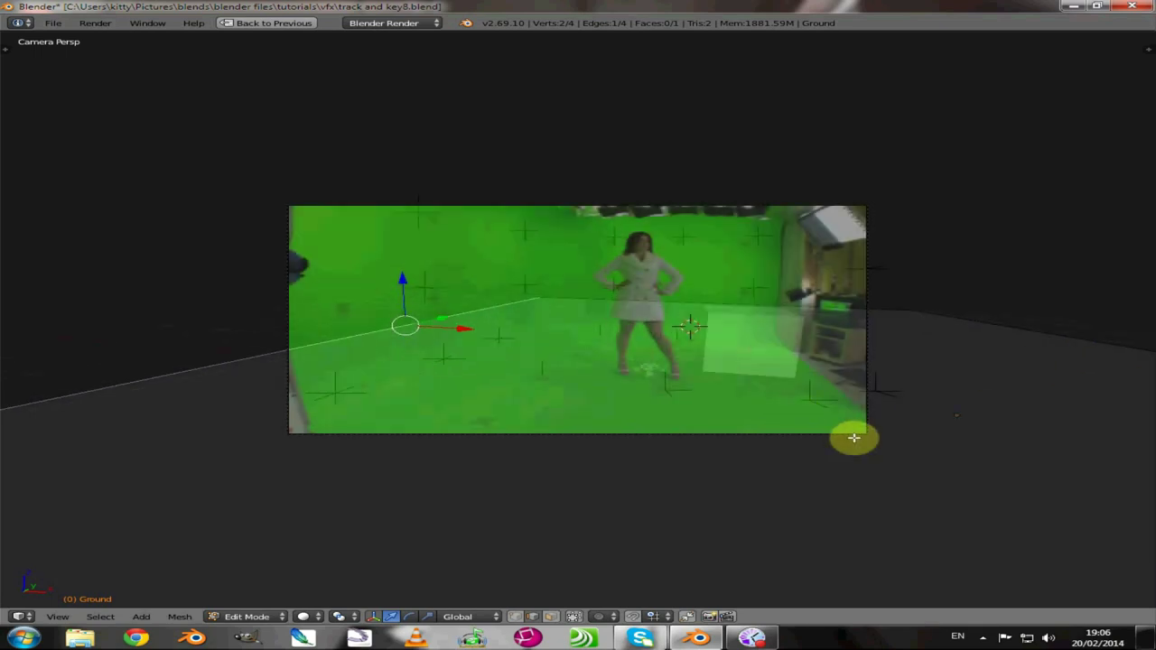
key(KP_7)
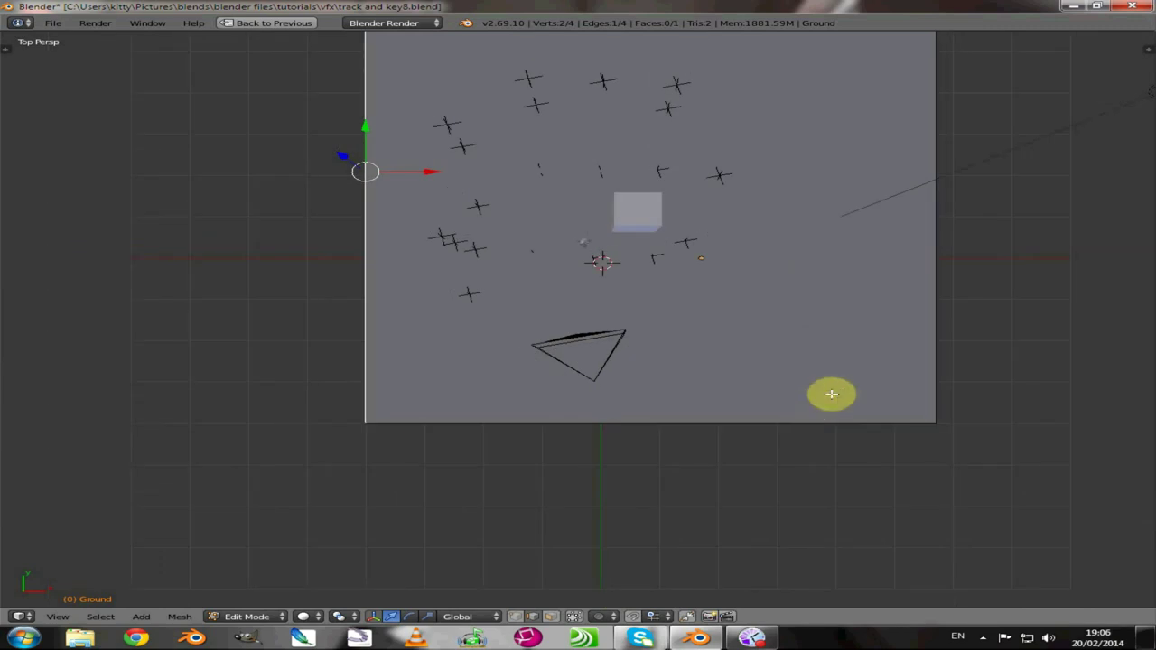
right_click(936, 234)
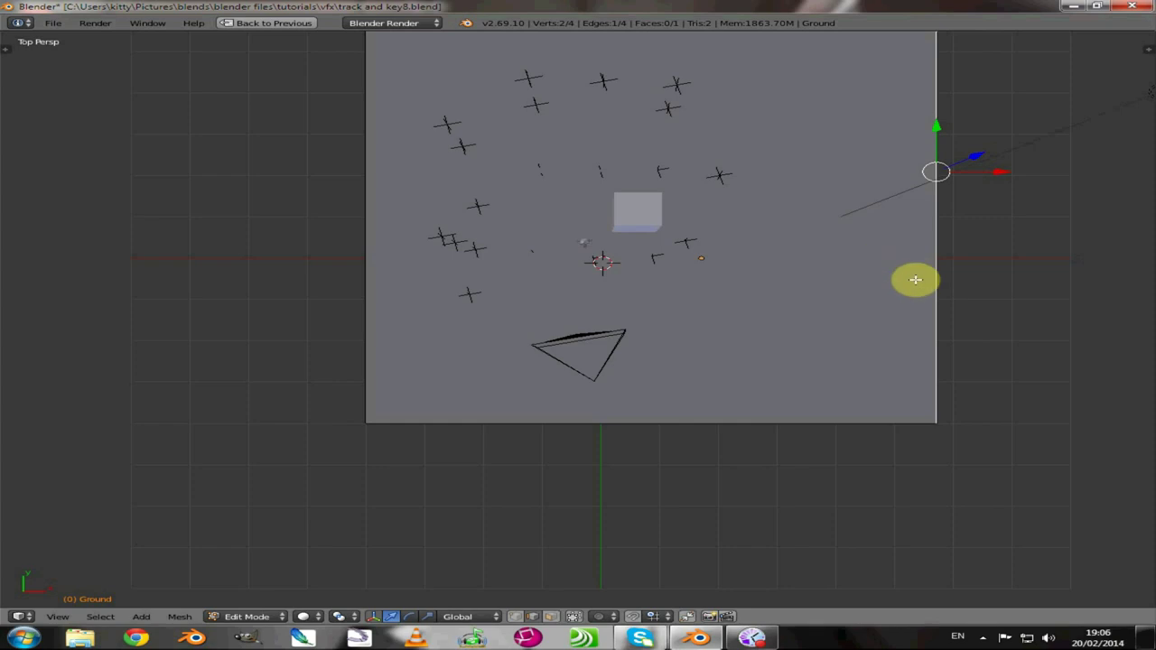
key(g)
key(x)
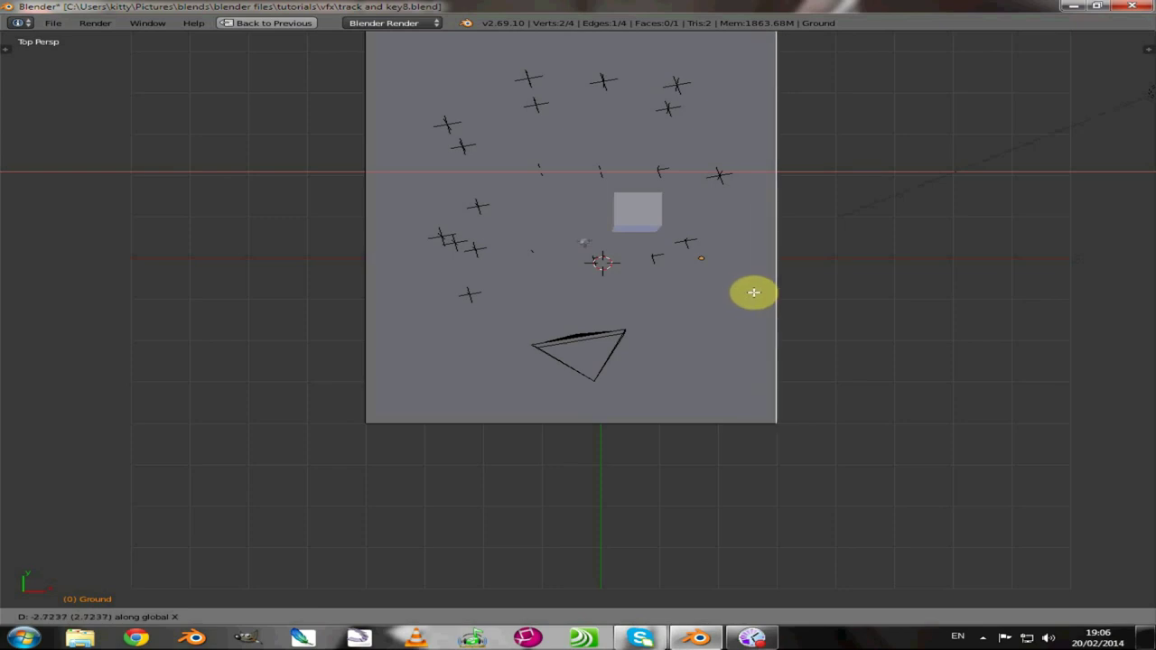
click(754, 293)
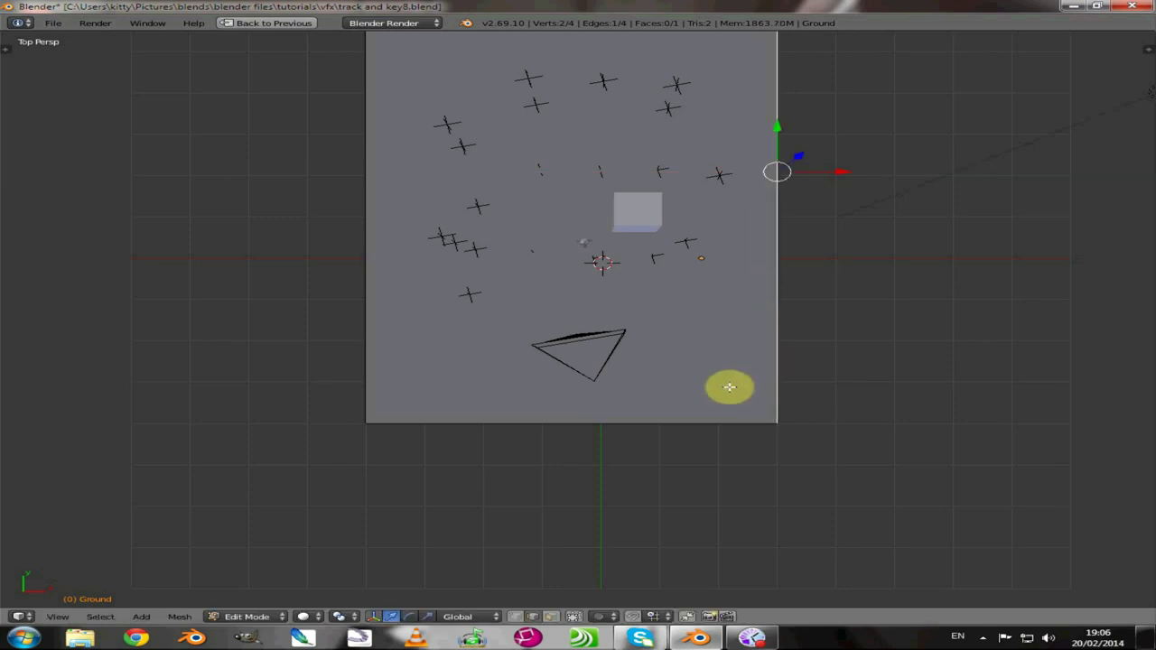
key(KP_0)
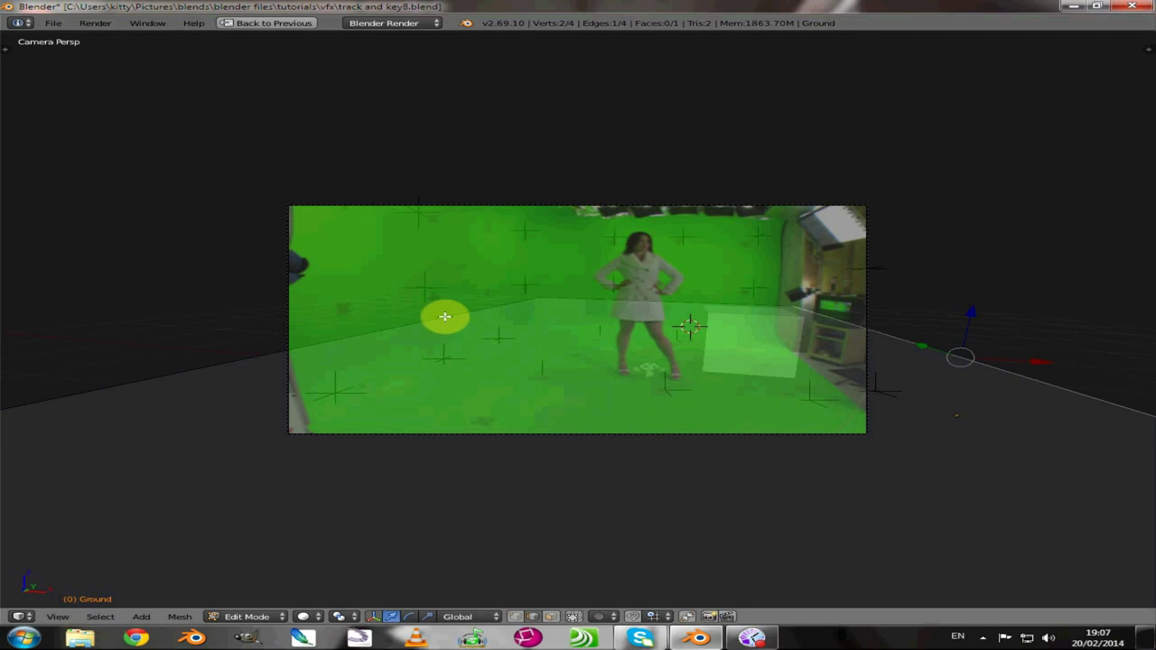
key(shift+Right)
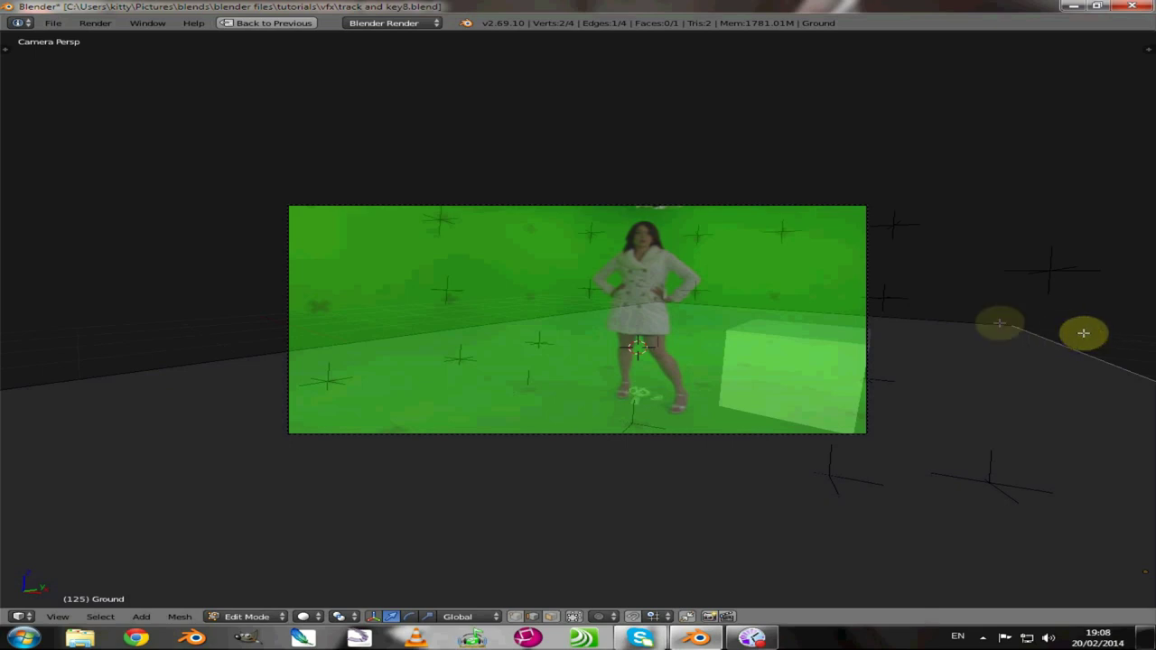
Step: Extrude the floor's back edge straight up along Z, fill the ceiling face, and start playback
shift+right_click(935, 325)
shift+right_click(526, 316)
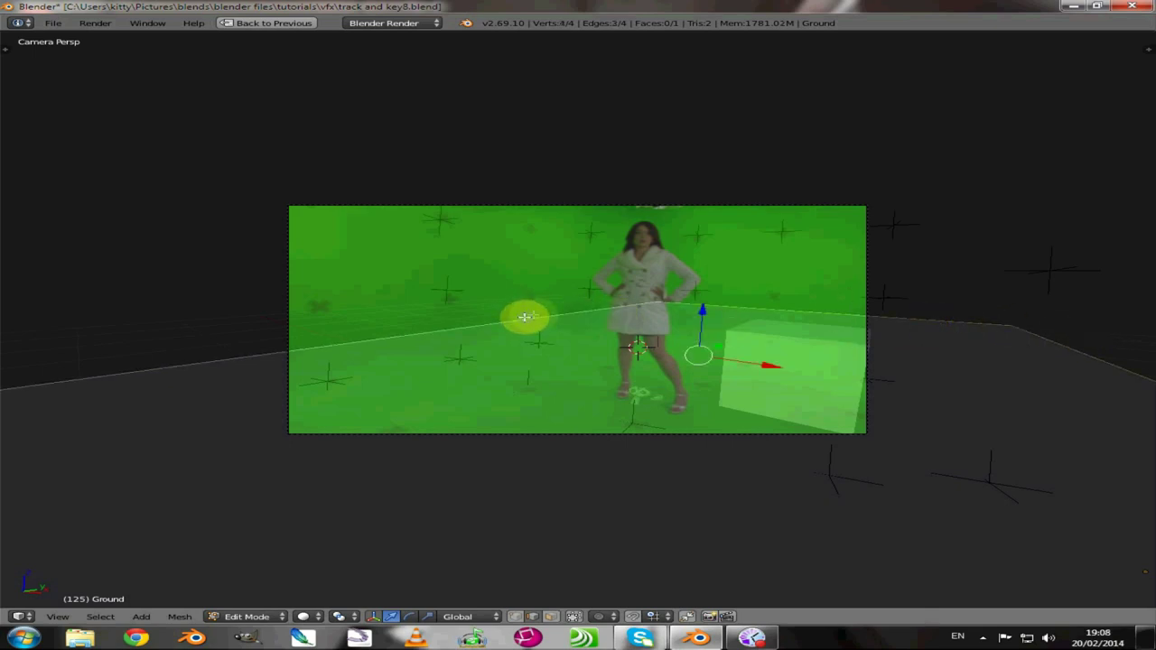
key(e)
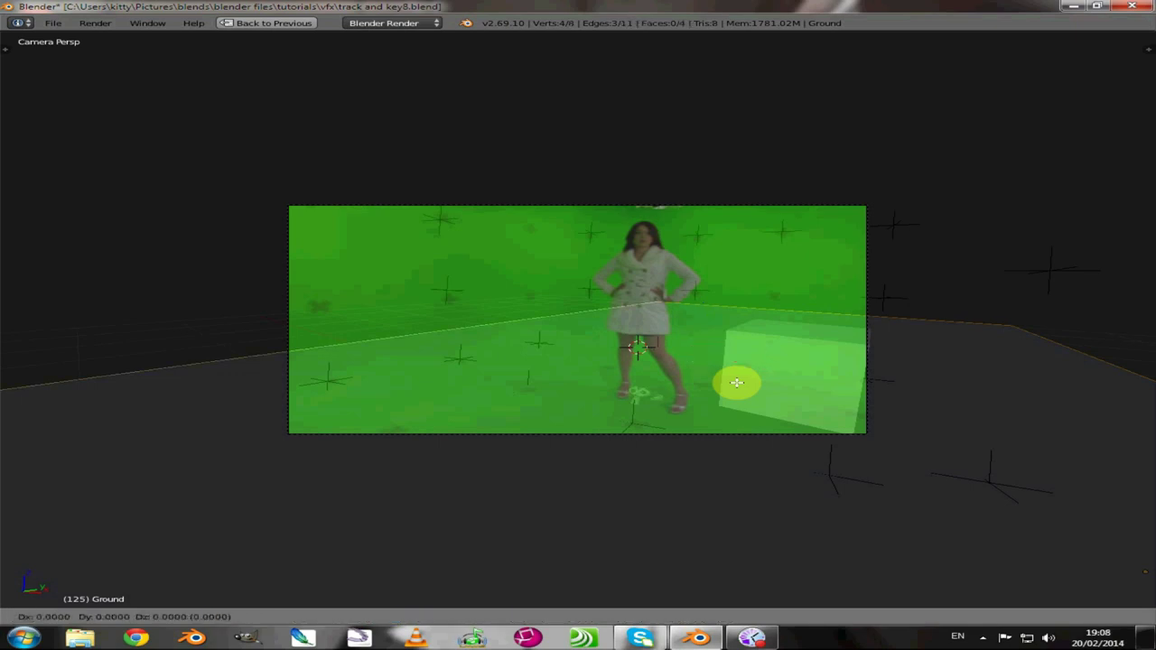
key(z)
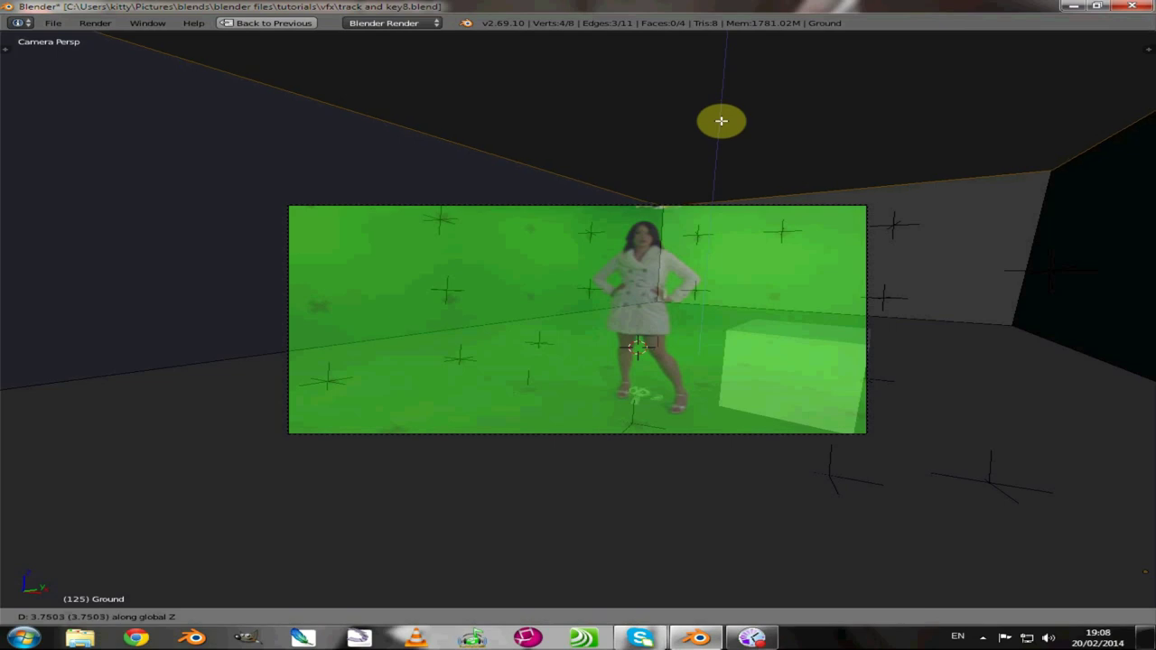
click(721, 120)
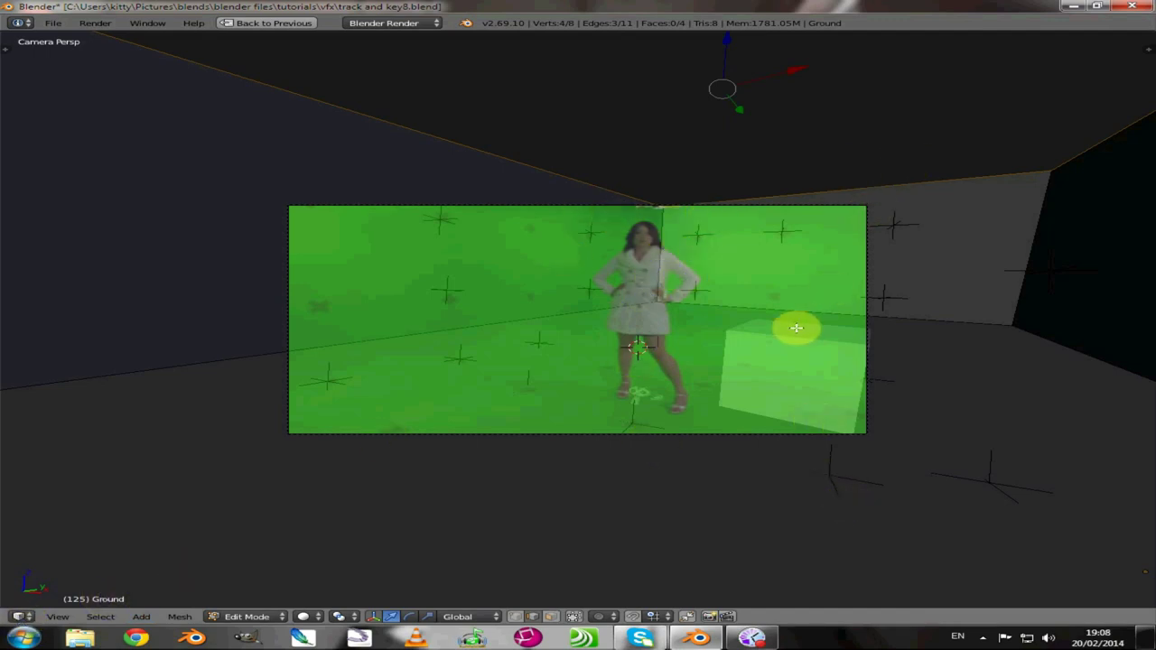
key(f)
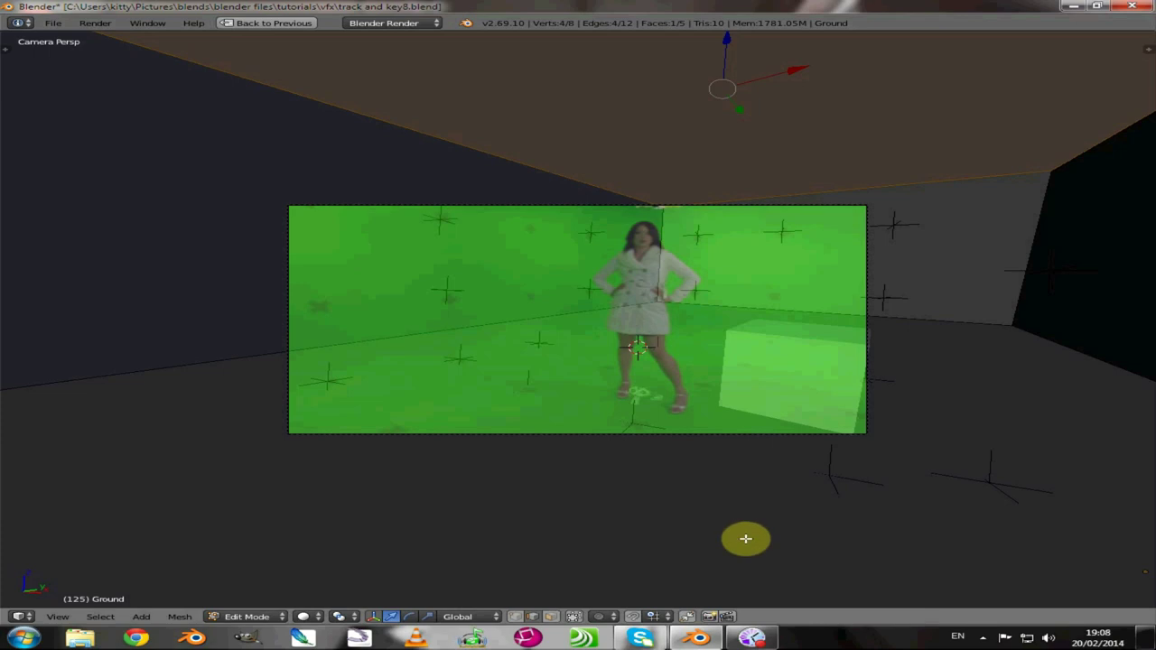
key(alt+a)
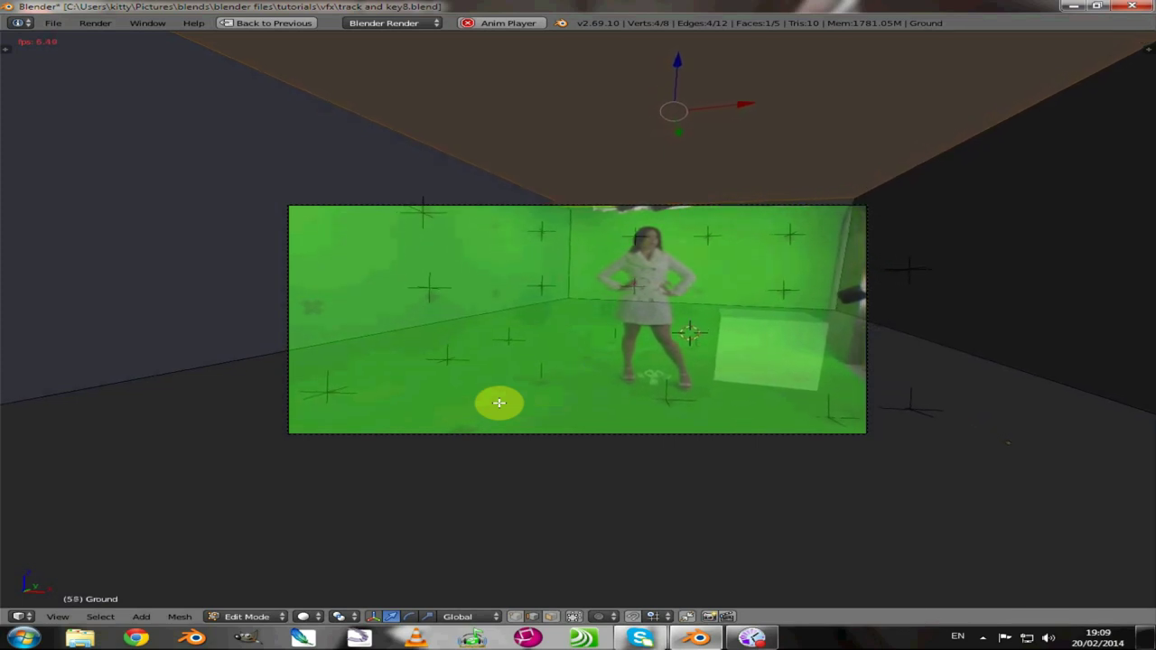
Step: Stop the tracked shot's playback at frame 63
key(alt+a)
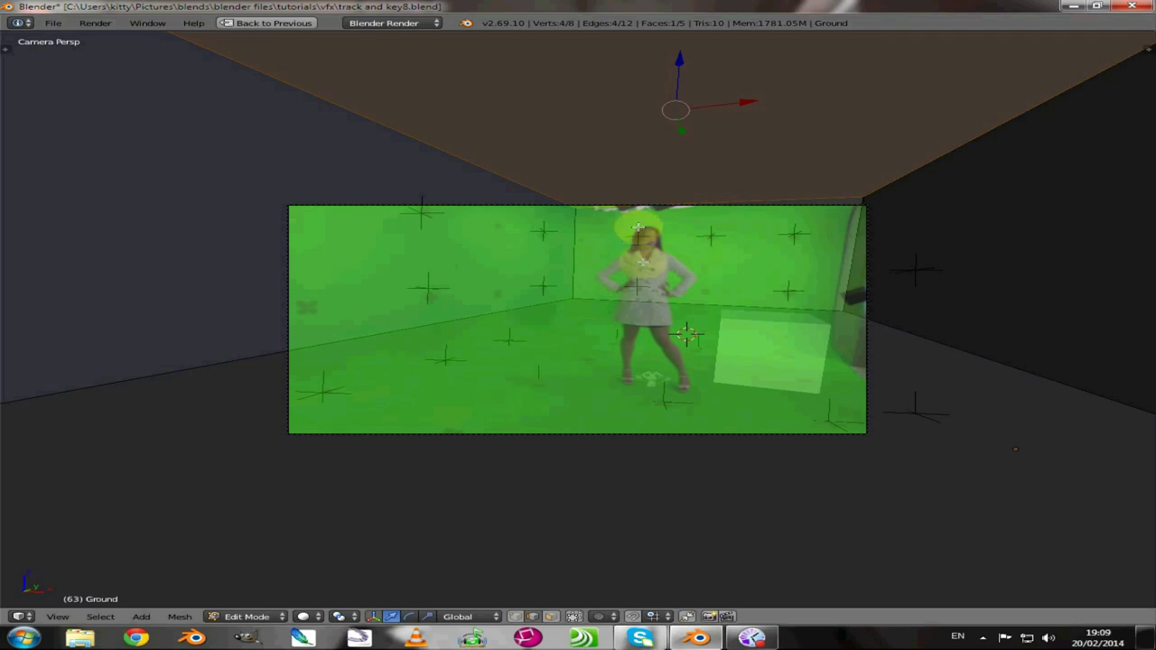
Step: Add two edge loops across the room box from an orbited top view
key(KP_7)
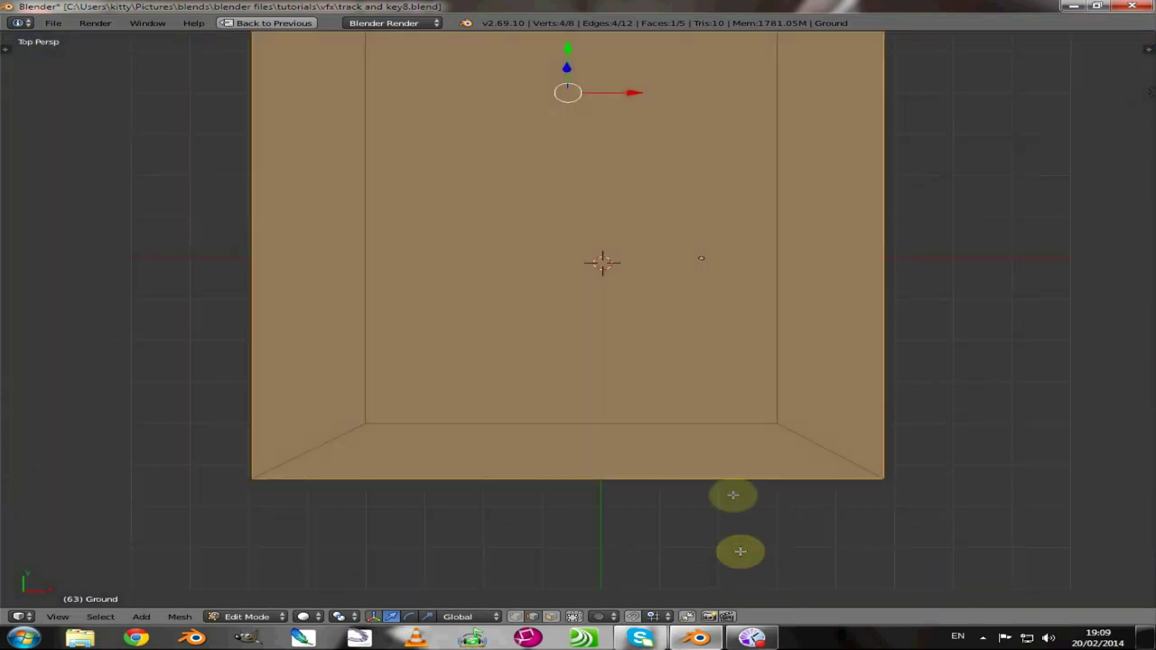
scroll(733, 496, down, 3)
middle_drag(725, 467, 749, 352)
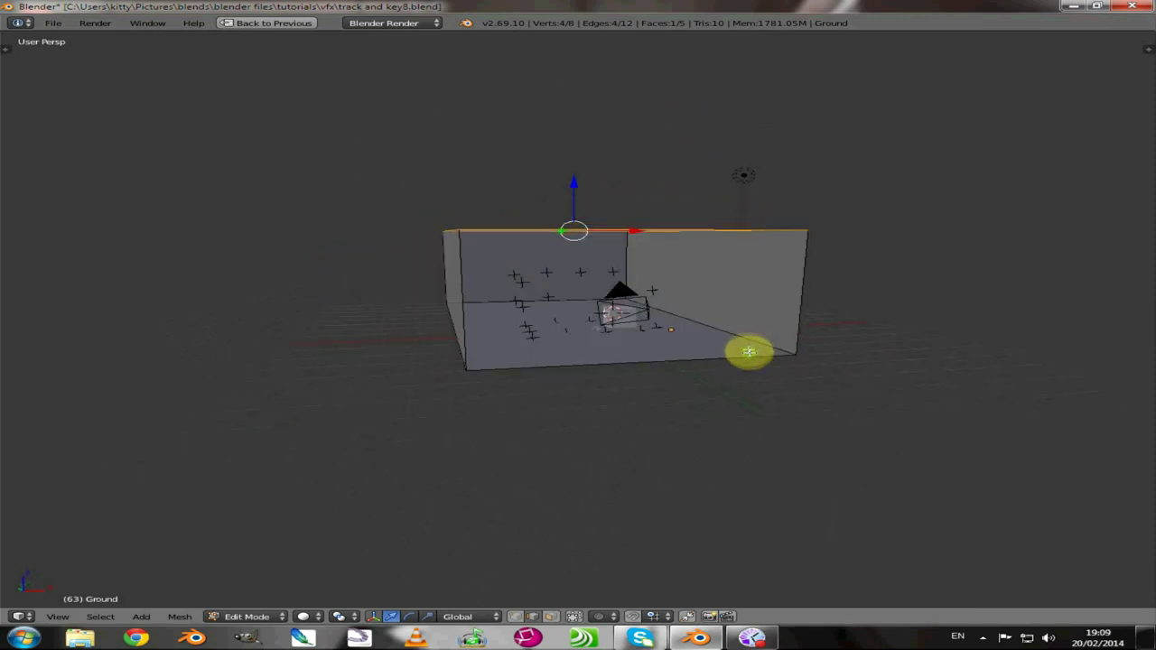
middle_drag(436, 306, 377, 343)
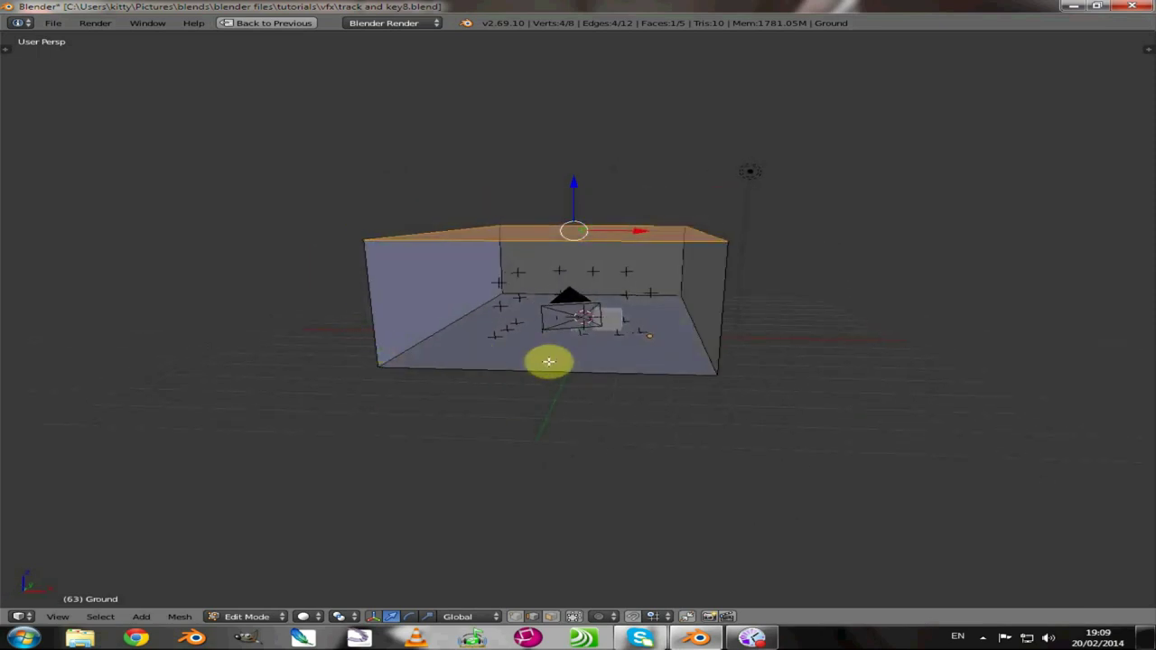
key(ctrl+r)
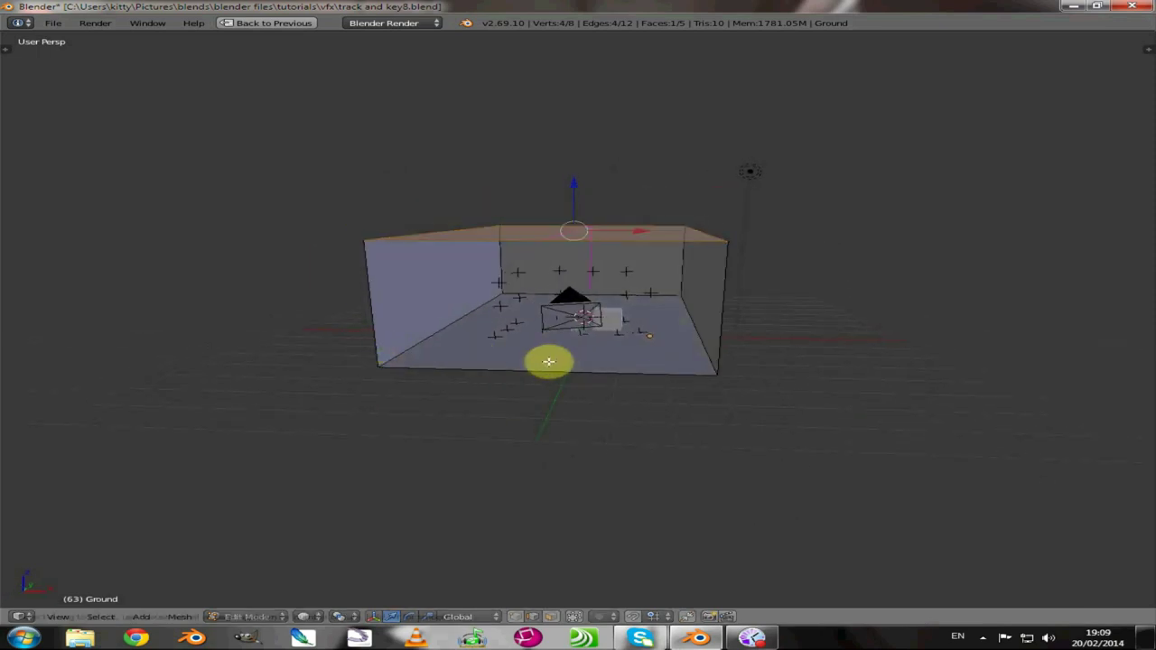
scroll(549, 362, up, 1)
click(548, 362)
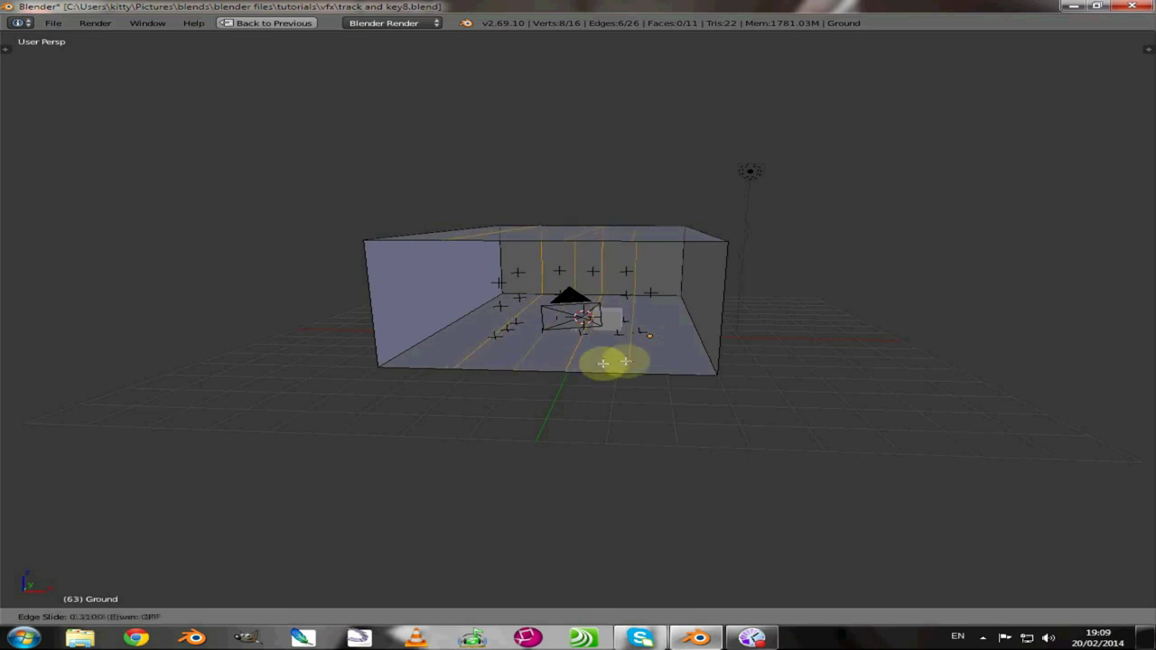
click(477, 377)
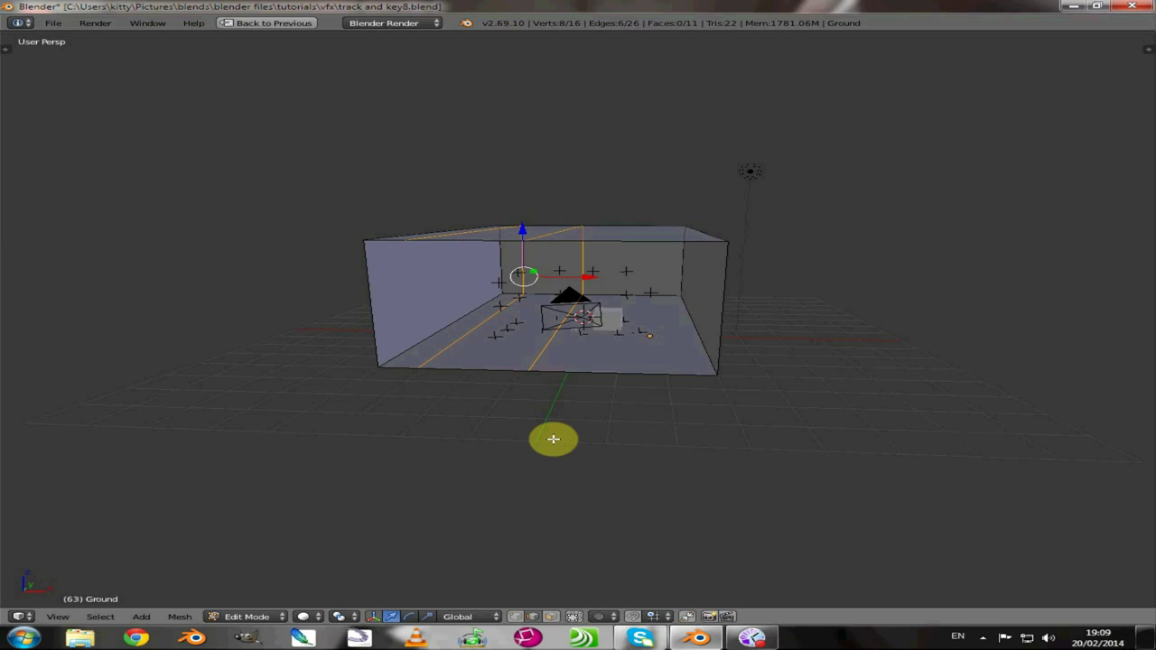
Step: Scale the new edge loops closer together along X and return to the camera view
key(s)
key(x)
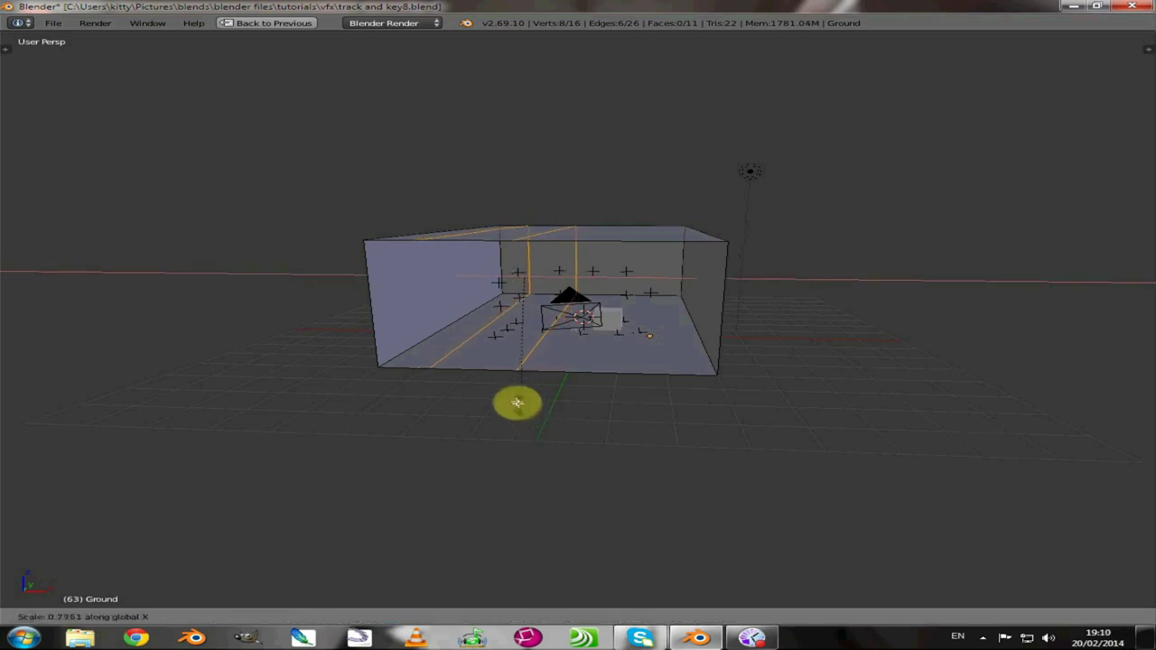
click(507, 392)
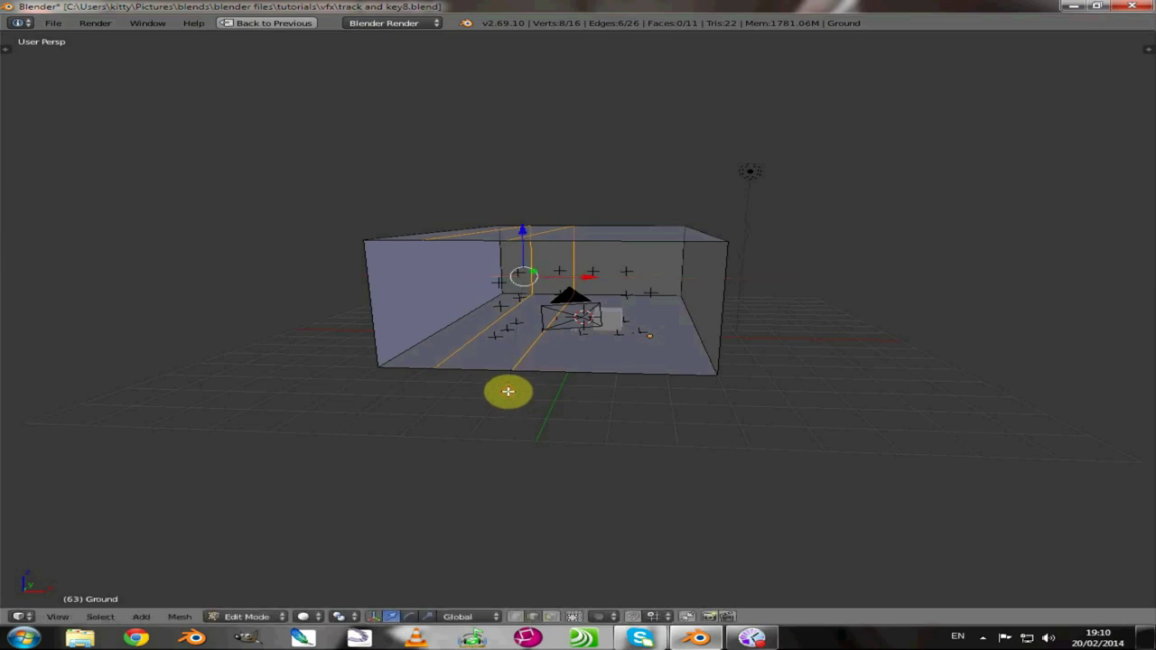
key(KP_0)
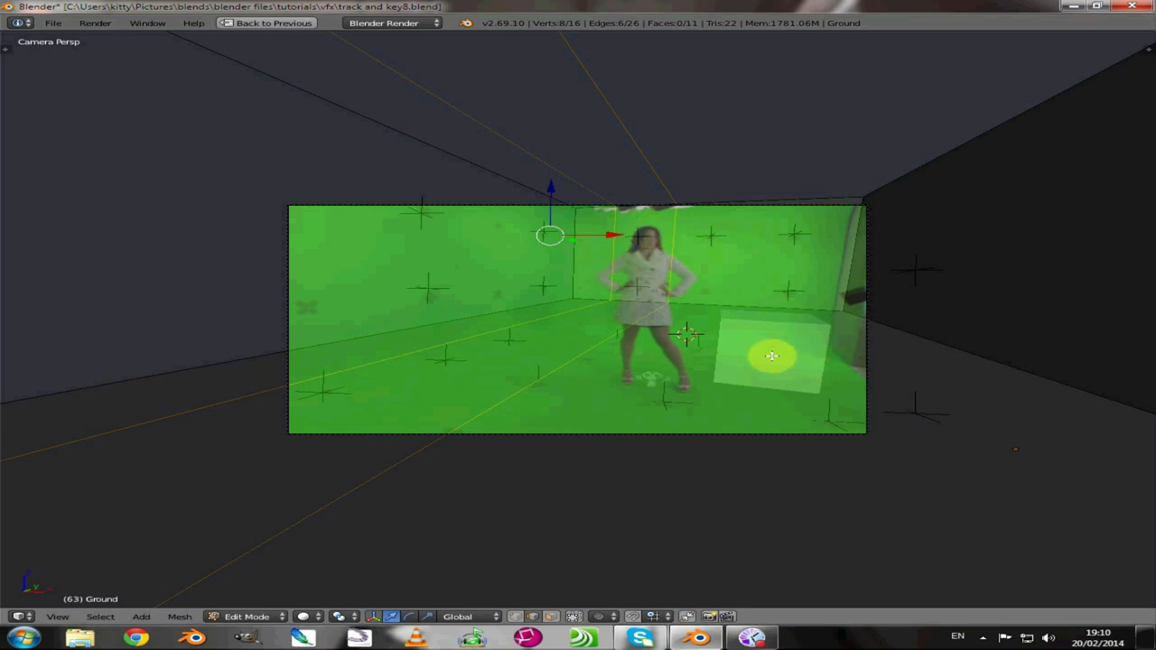
Step: Add two new edge loops across the room box with a 2-cut loop cut
middle_drag(898, 455, 903, 455)
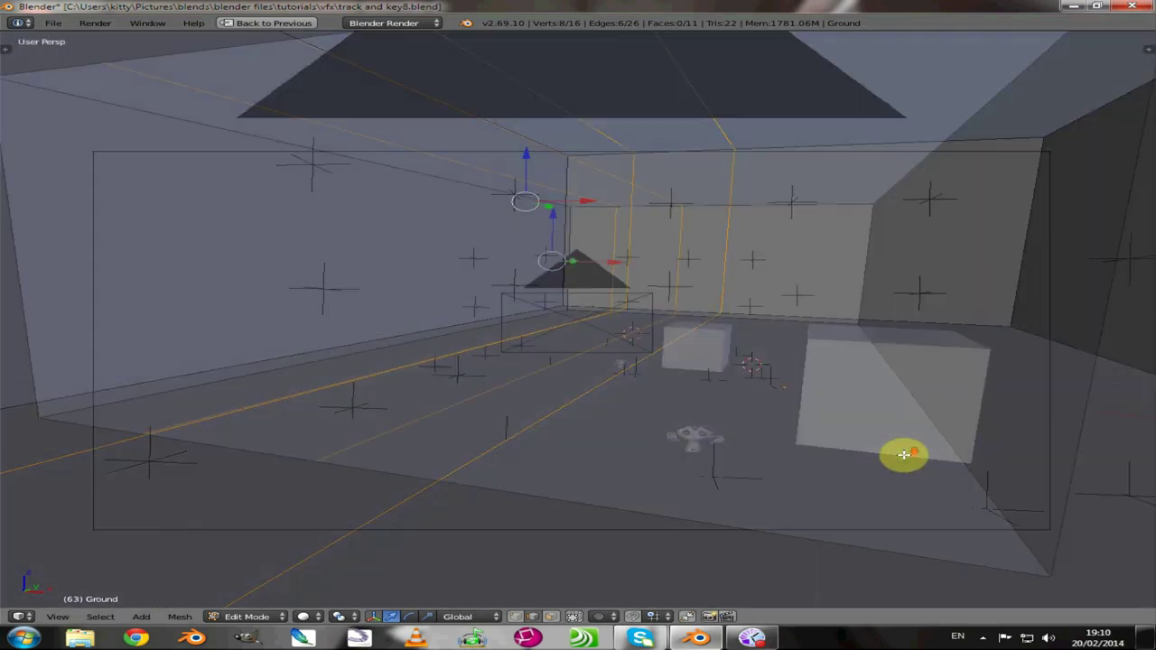
scroll(903, 455, down, 5)
middle_drag(821, 458, 759, 512)
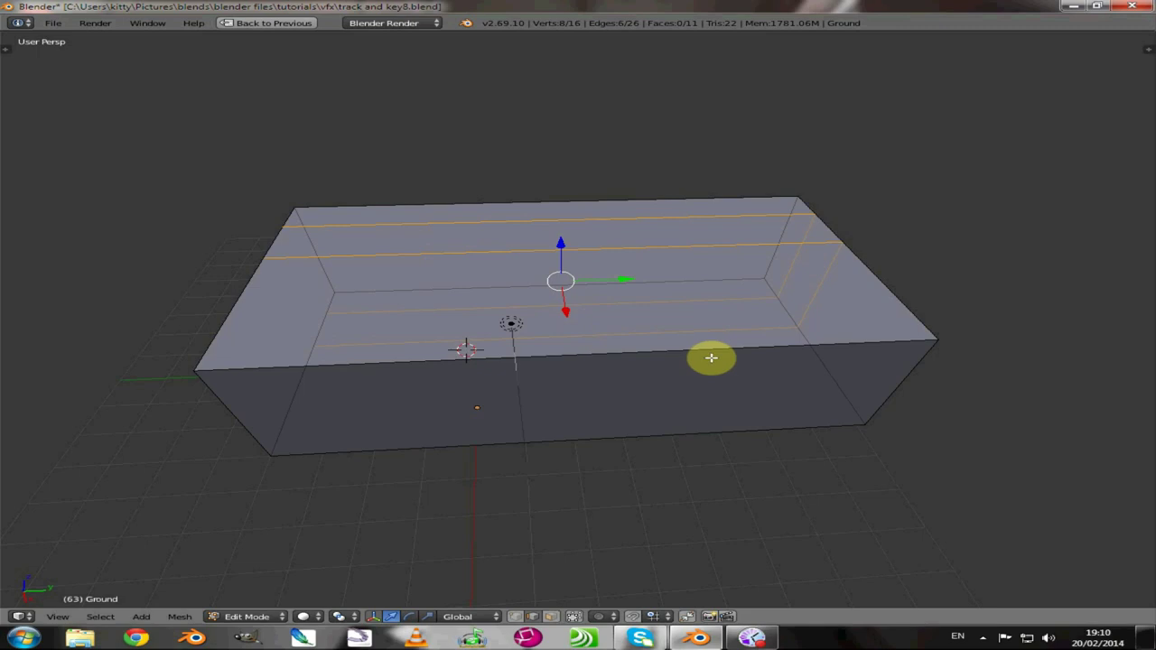
key(ctrl+r)
scroll(711, 358, up, 2)
scroll(711, 358, down, 1)
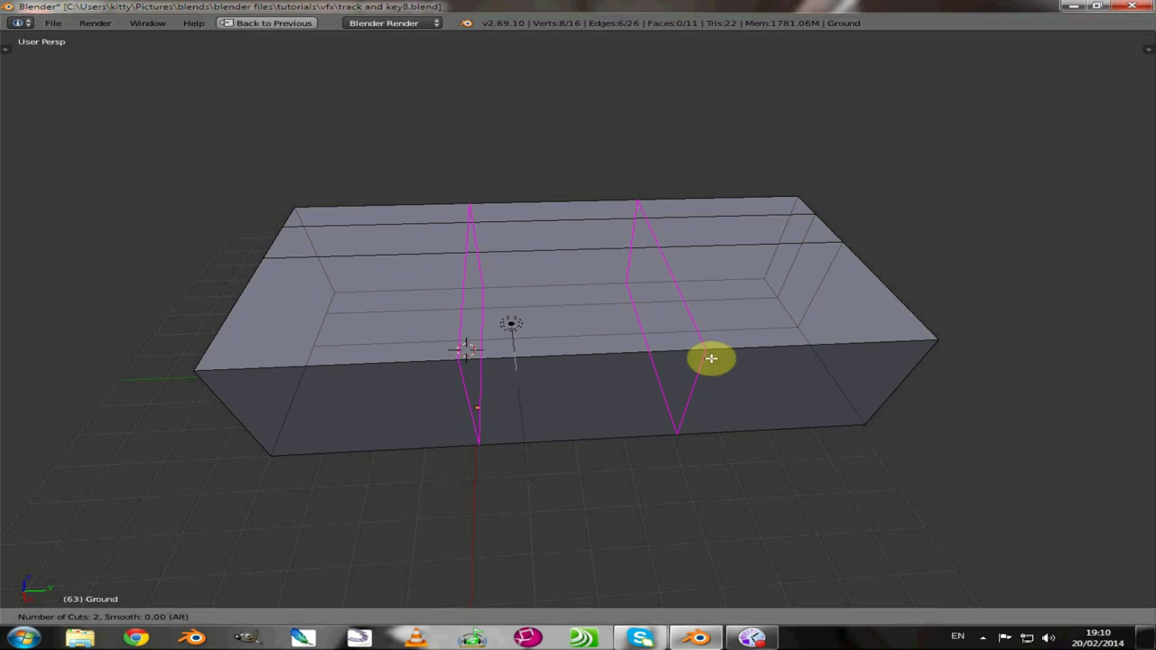
click(711, 358)
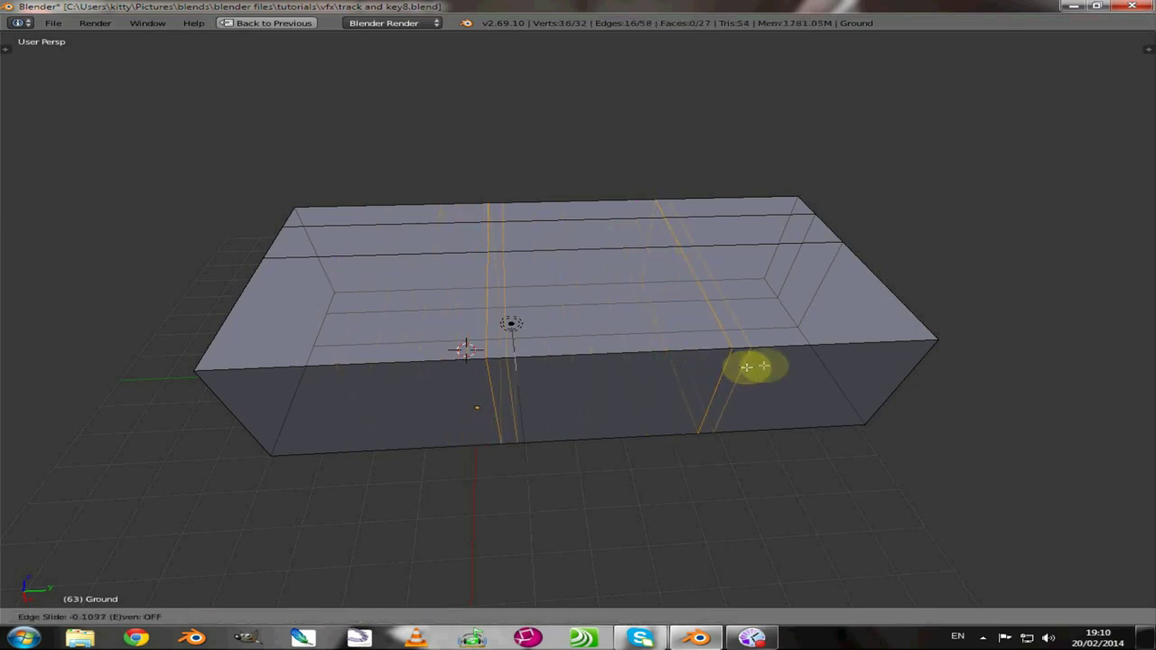
click(800, 366)
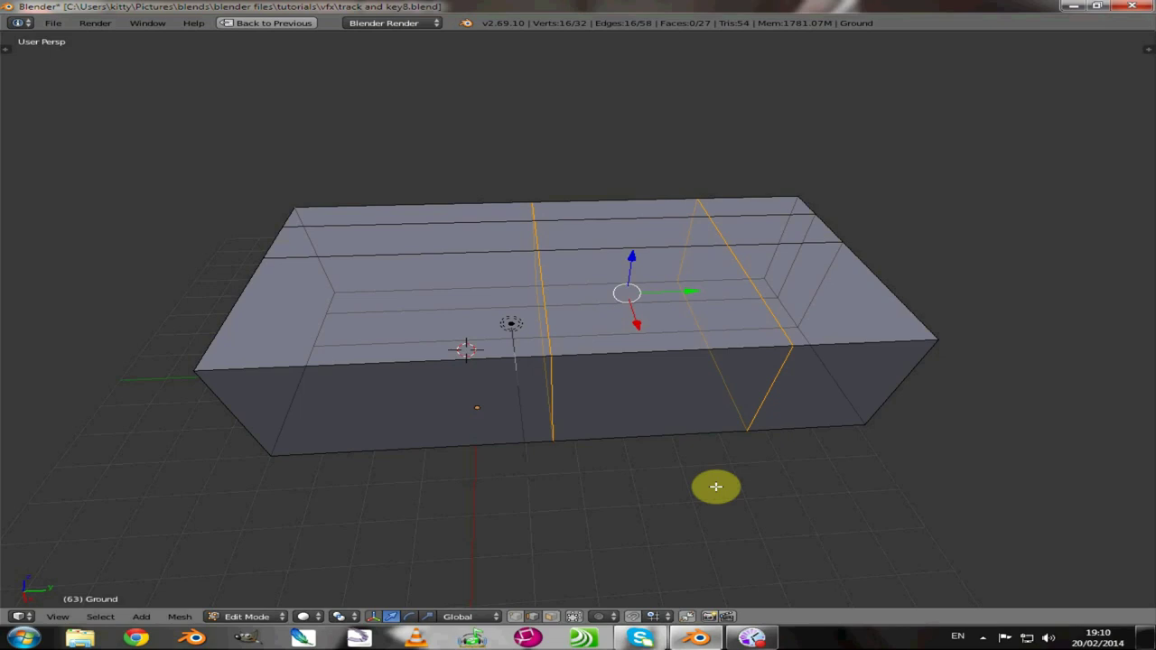
Step: Squeeze the two loops together along Y and shift them about 1.25 units sideways
key(s)
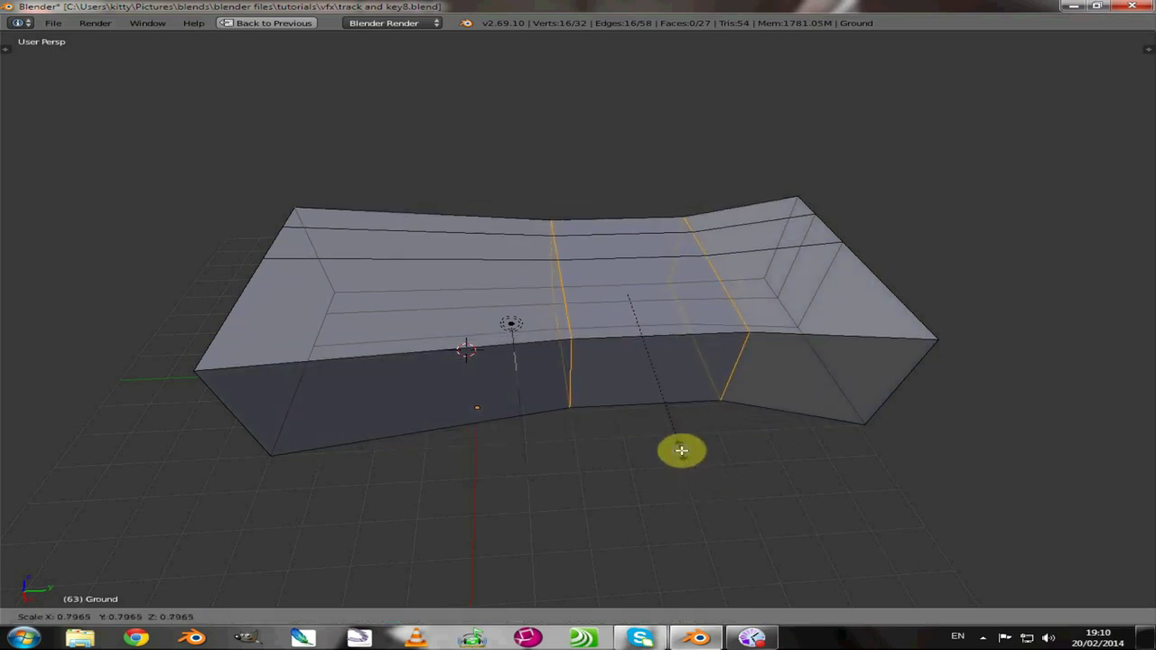
right_click(681, 449)
key(s)
key(y)
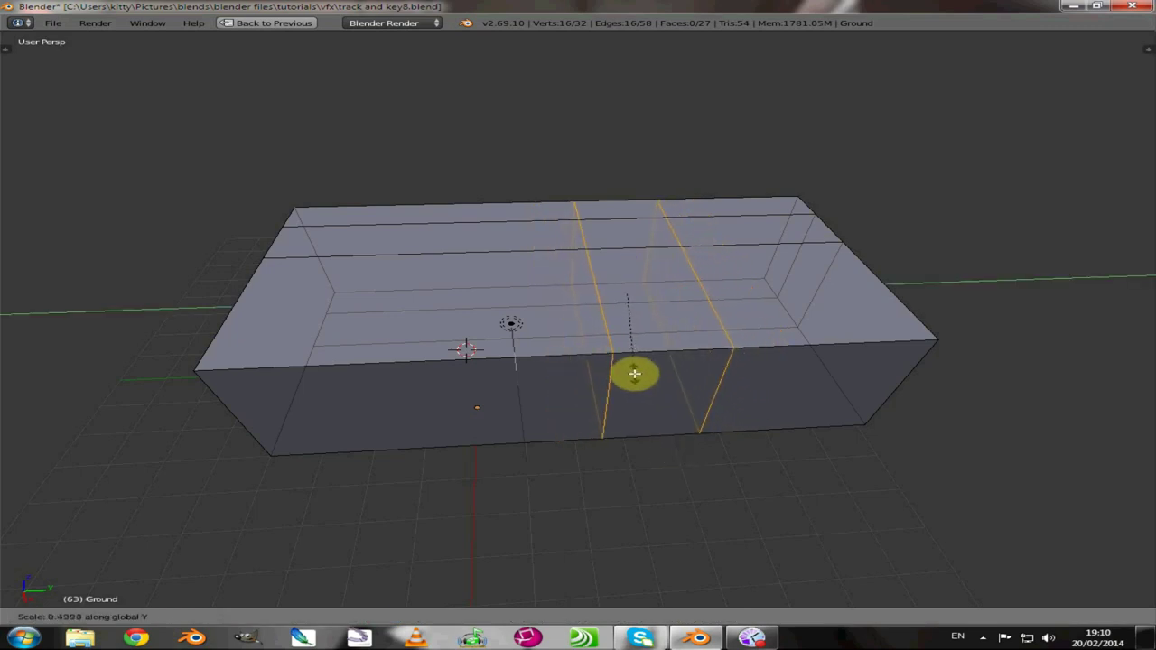
click(635, 373)
key(g)
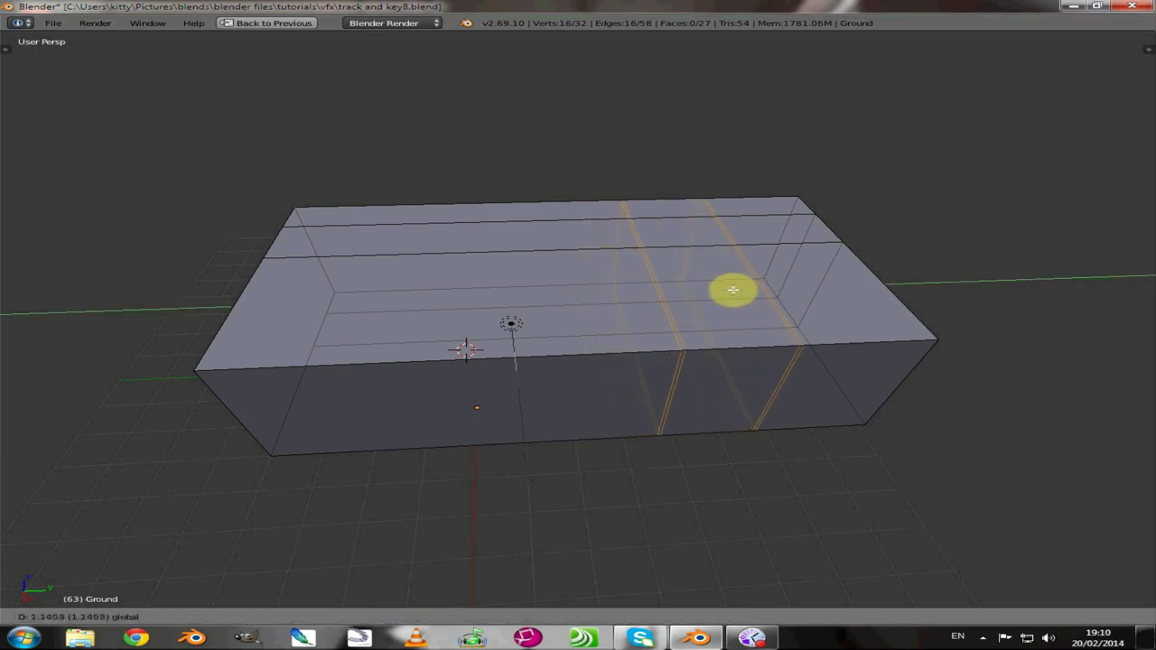
click(723, 296)
middle_drag(331, 431, 443, 377)
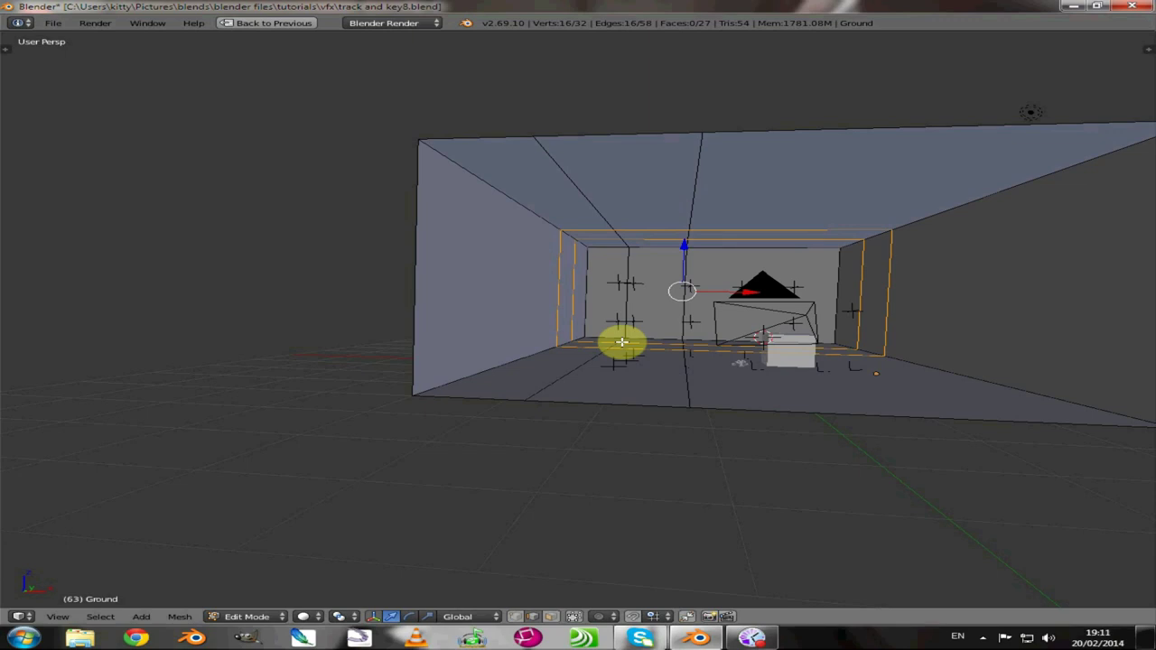
Step: Return to Object Mode and reveal the soldier model's layer
key(KP_0)
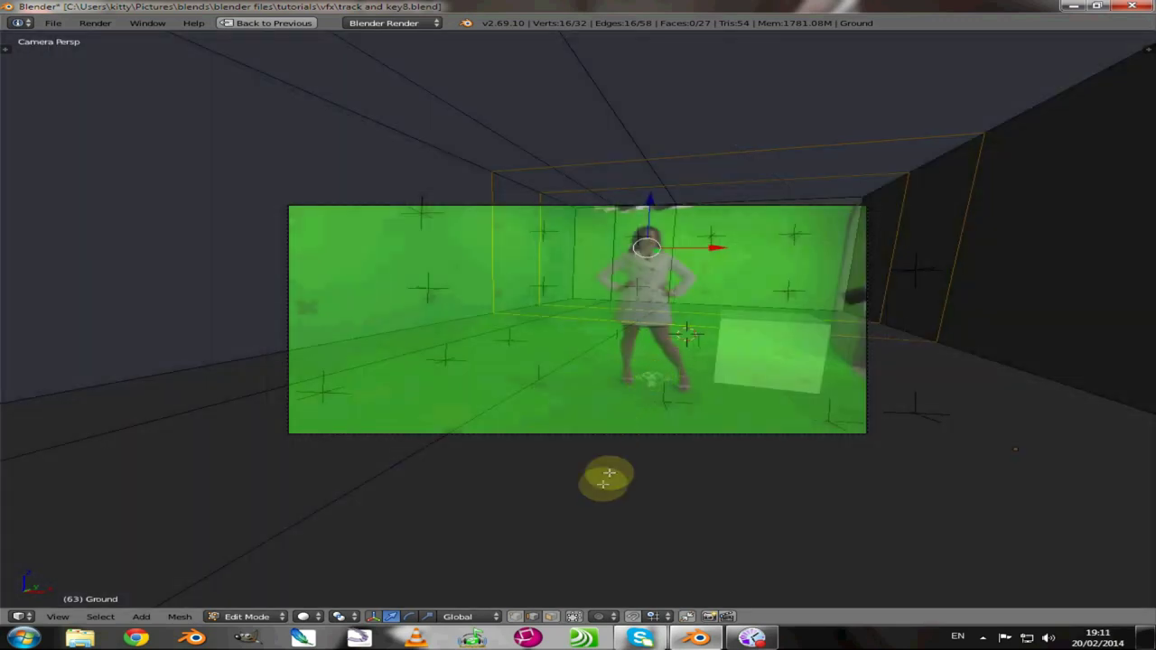
click(235, 617)
click(244, 602)
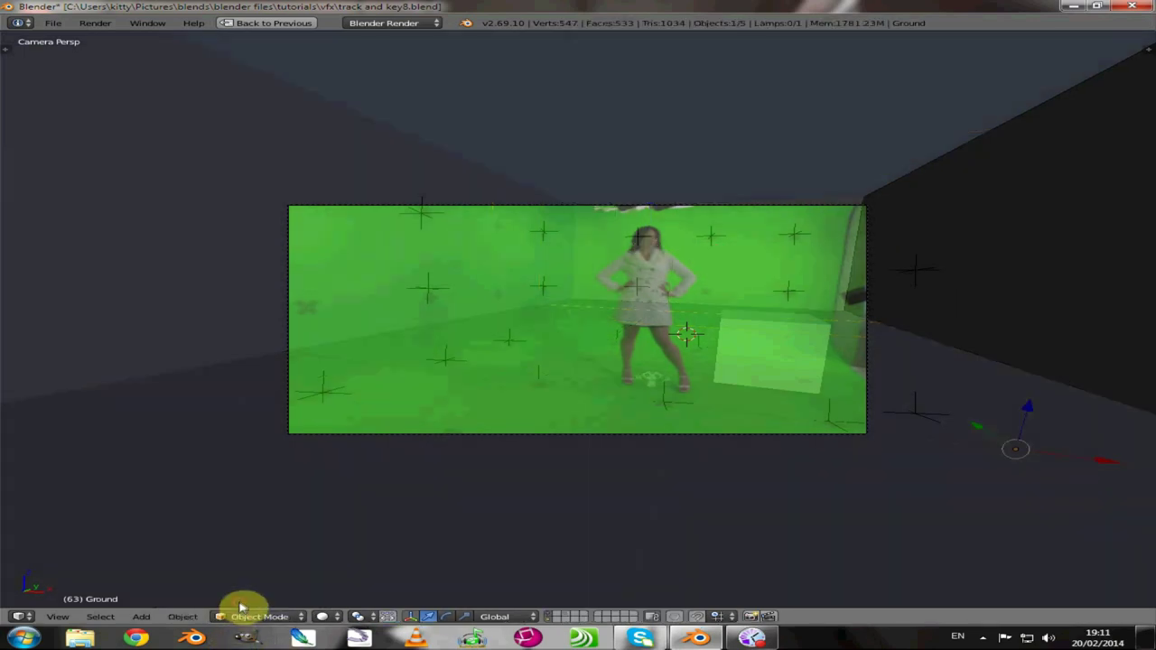
click(568, 618)
scroll(534, 343, up, 3)
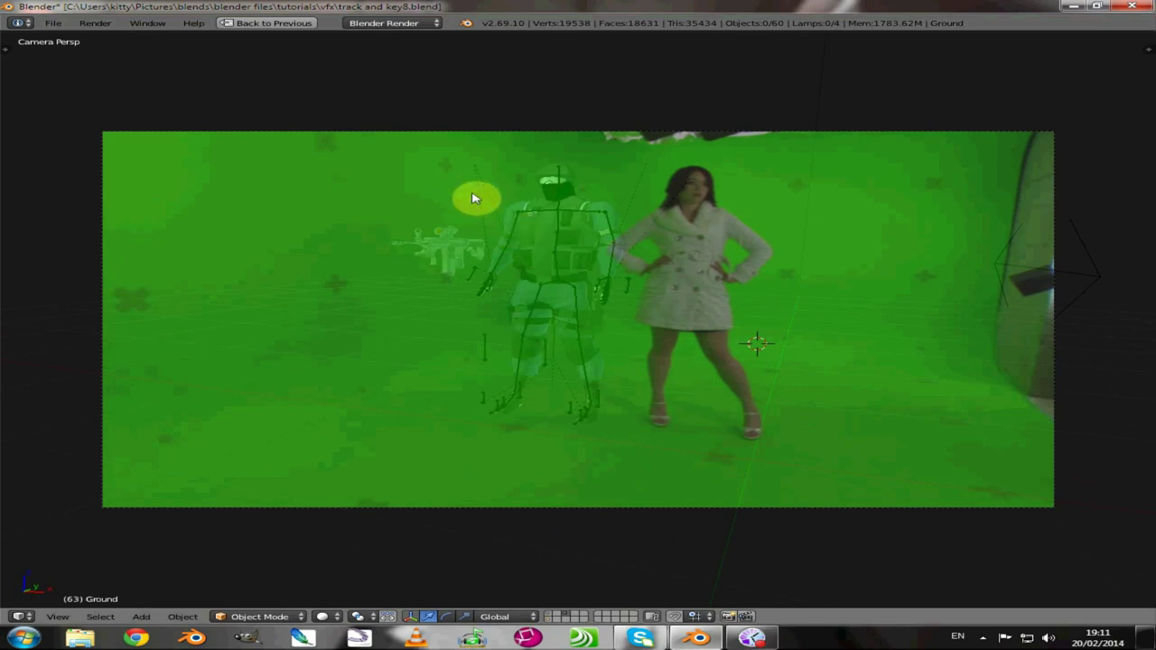
middle_drag(508, 245, 524, 246)
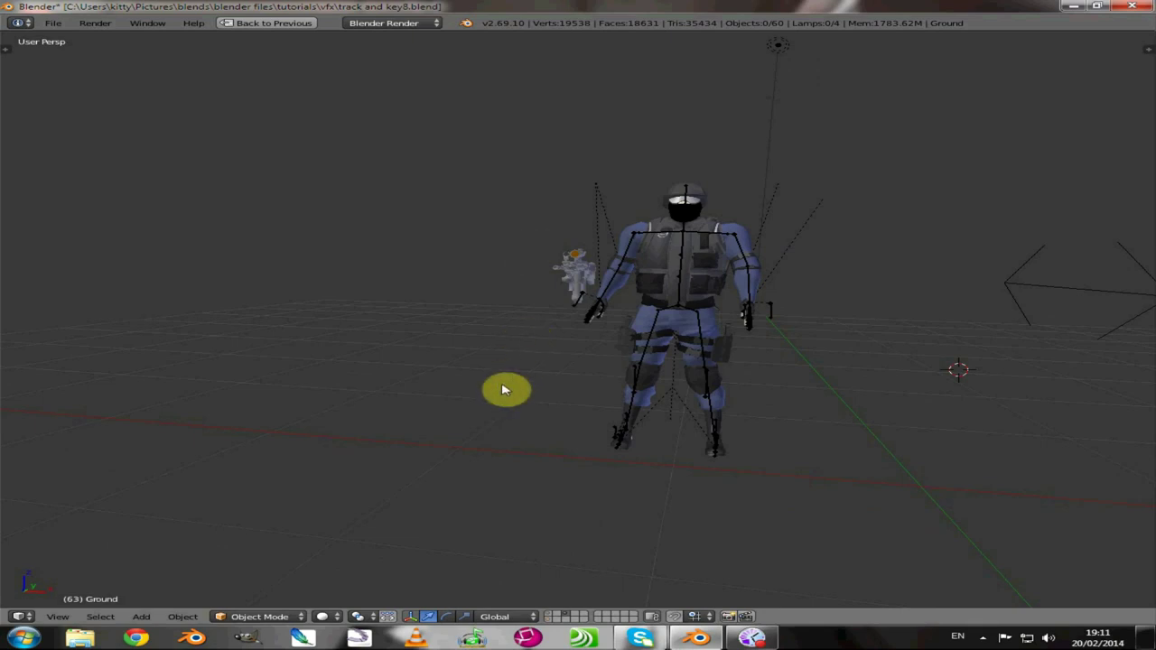
key(KP_0)
key(KP_0)
key(KP_0)
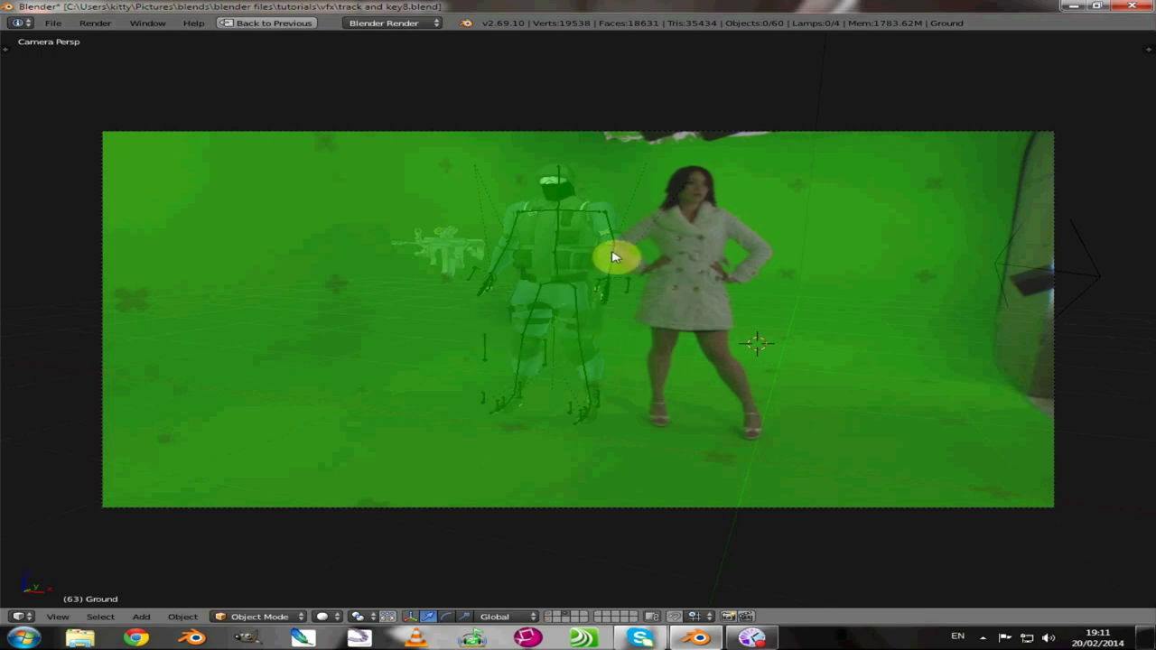
Step: Show the room and soldier layers together and box-select the soldier rig to move it
shift+click(548, 617)
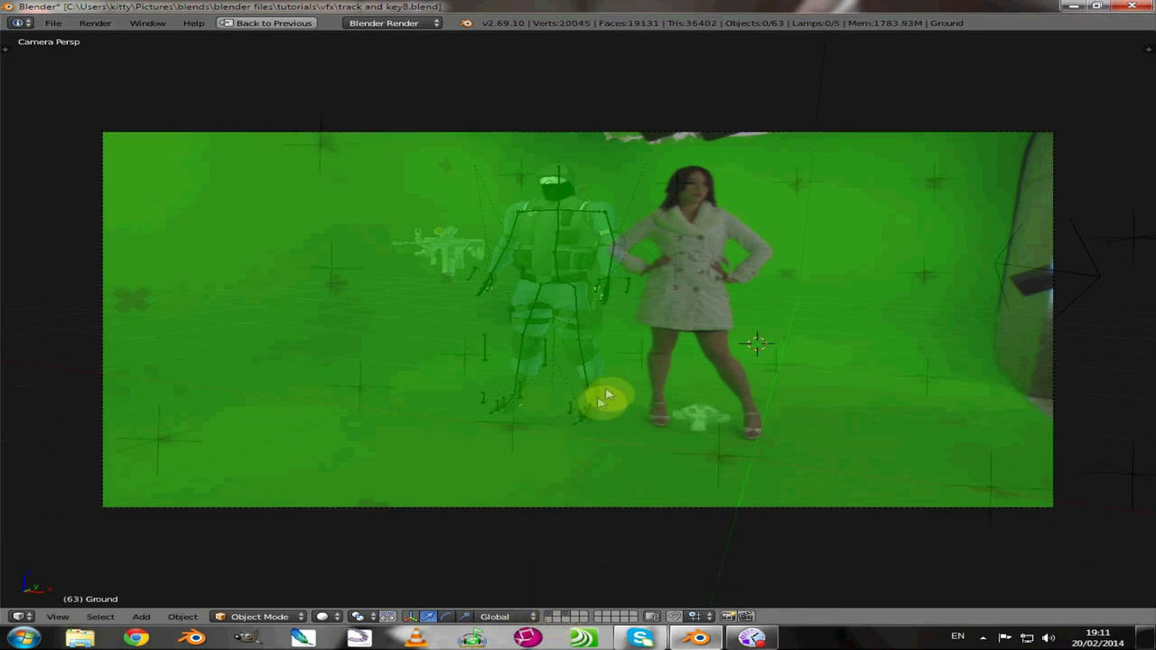
click(554, 619)
shift+click(571, 617)
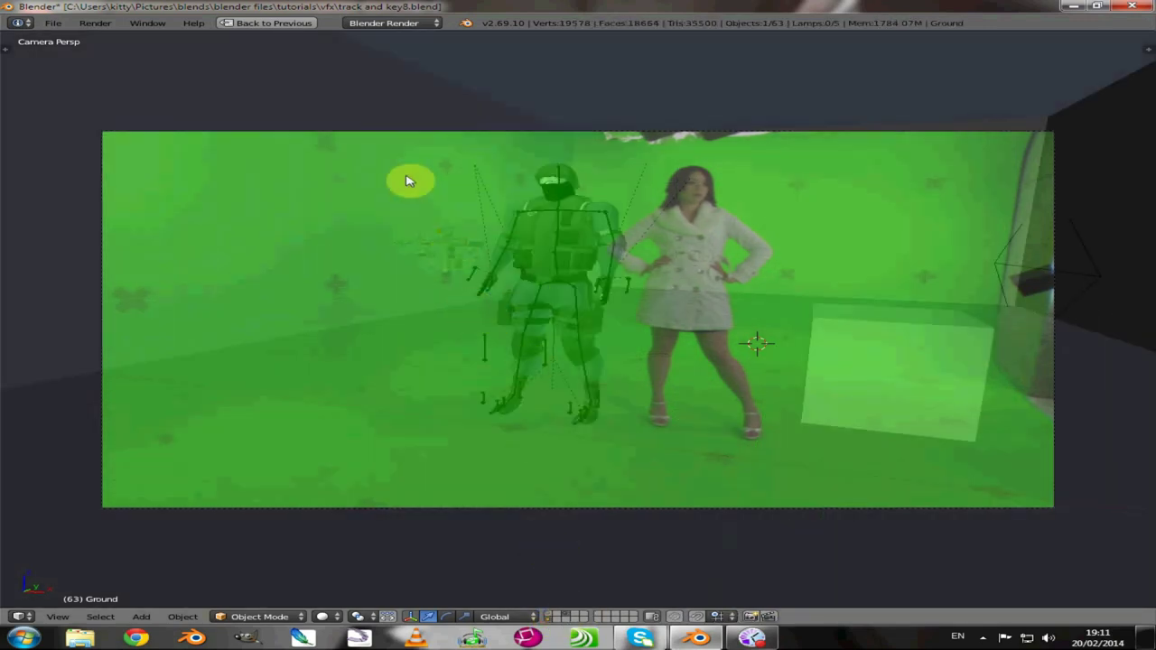
key(b)
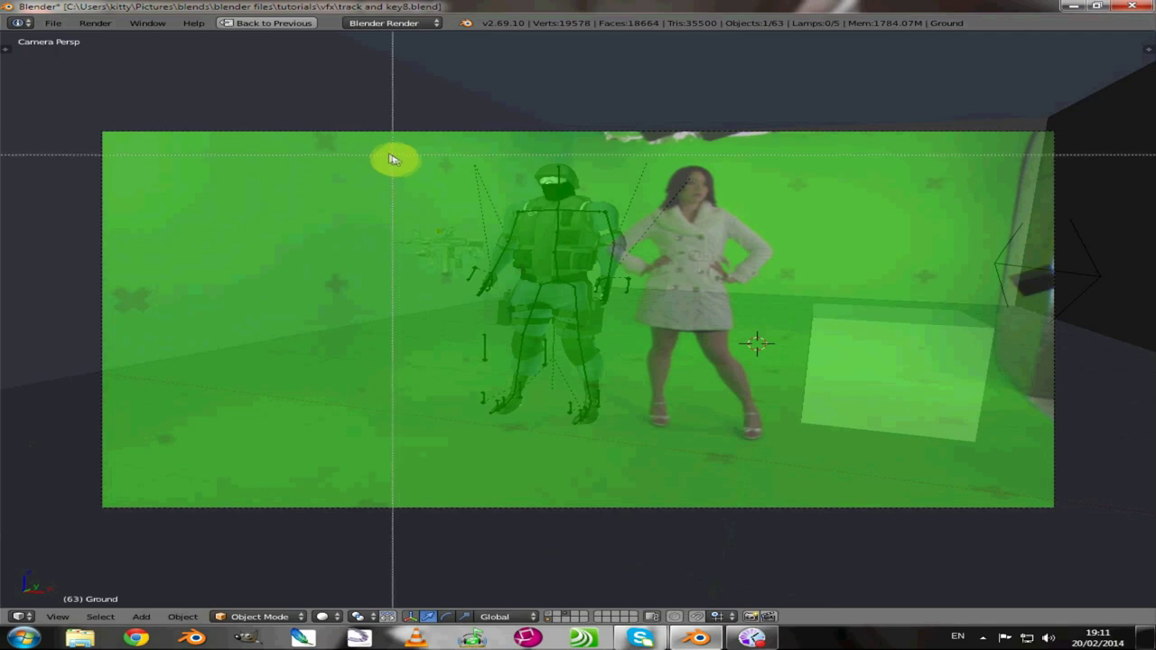
drag(370, 142, 666, 434)
mouse_move(617, 276)
mouse_down()
mouse_move(587, 271)
mouse_move(620, 266)
mouse_move(607, 279)
mouse_up()
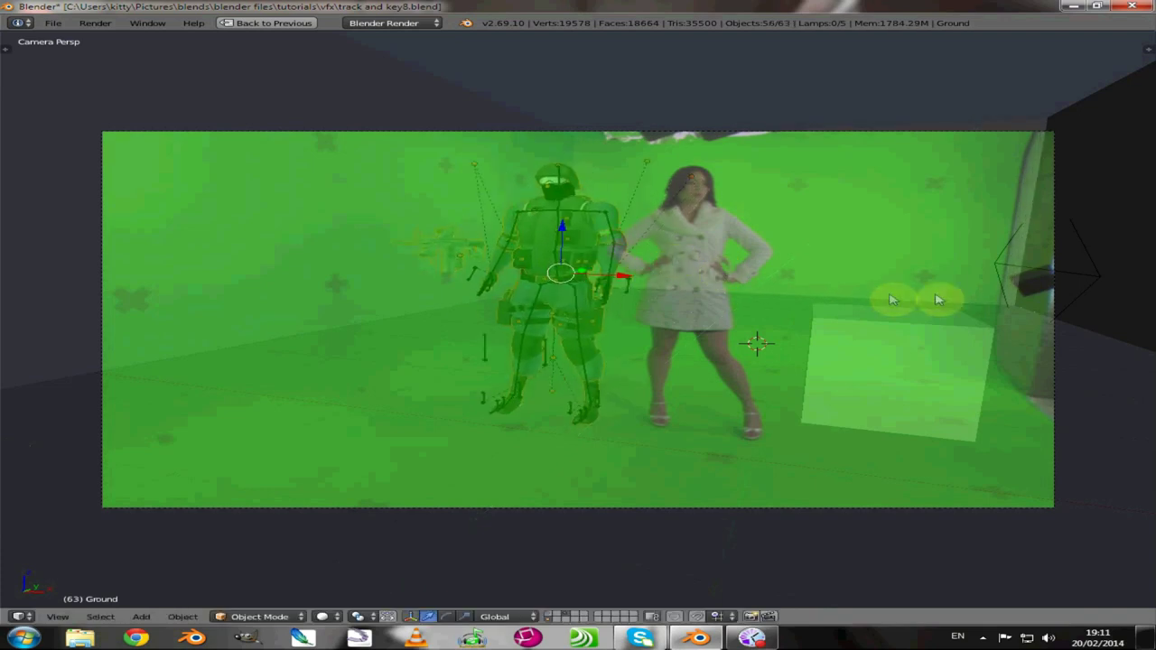
Step: Move the soldier rig onto the woman in the camera view, then enter Edit Mode on Ground
middle_drag(909, 297, 930, 302)
scroll(924, 302, down, 3)
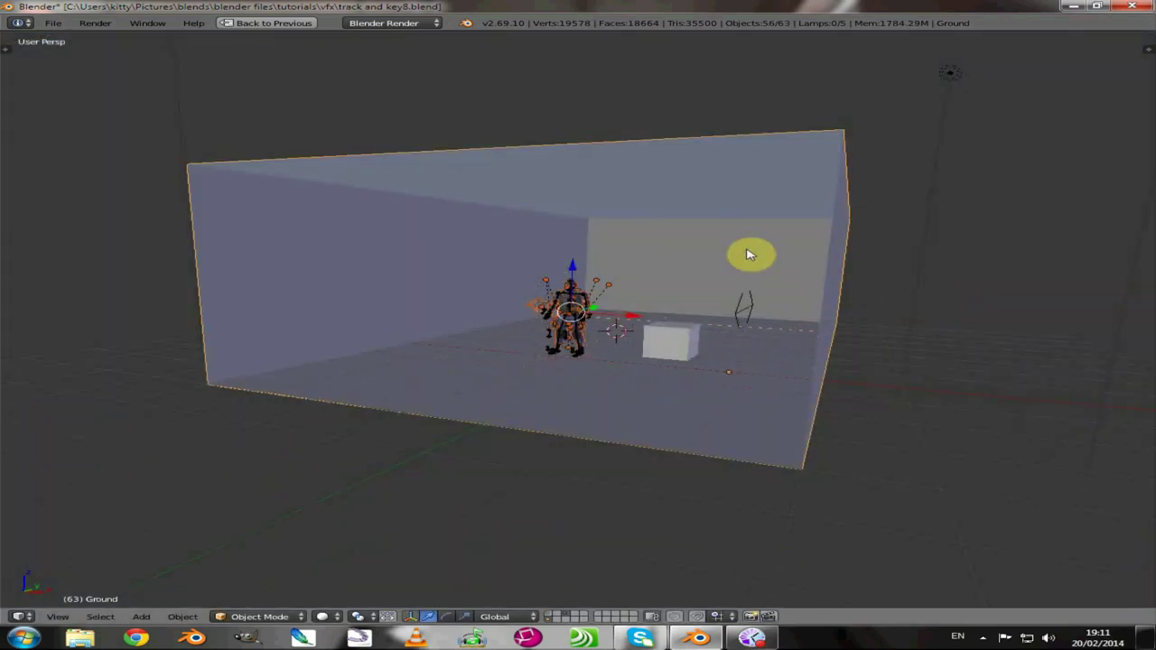
shift+right_click(744, 370)
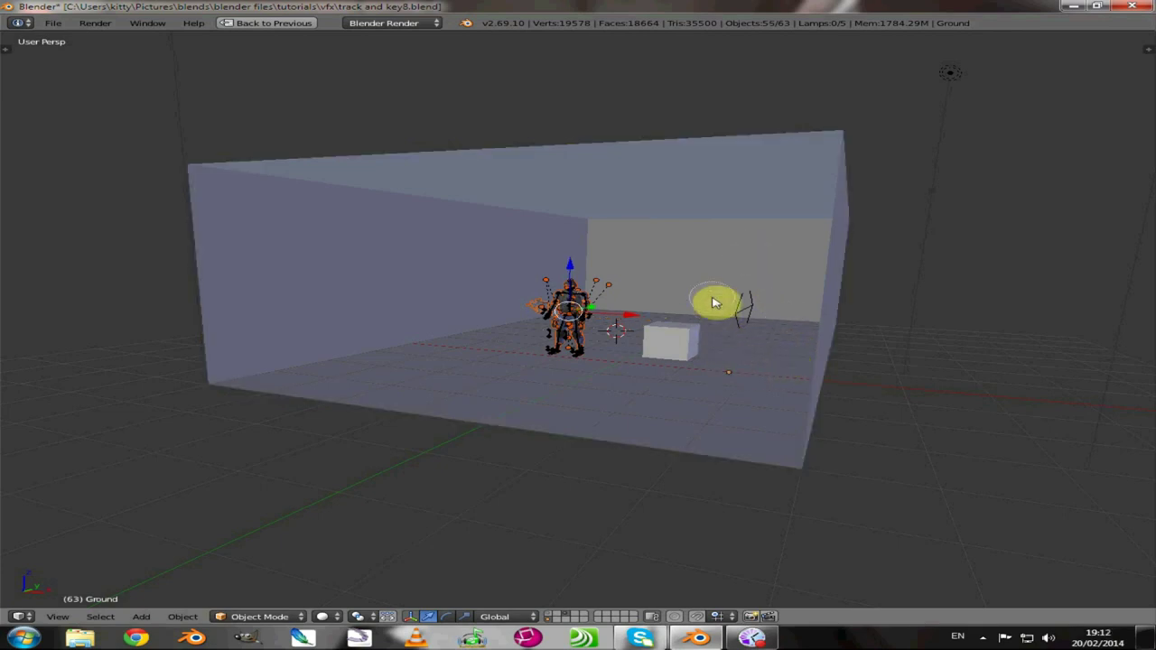
key(KP_0)
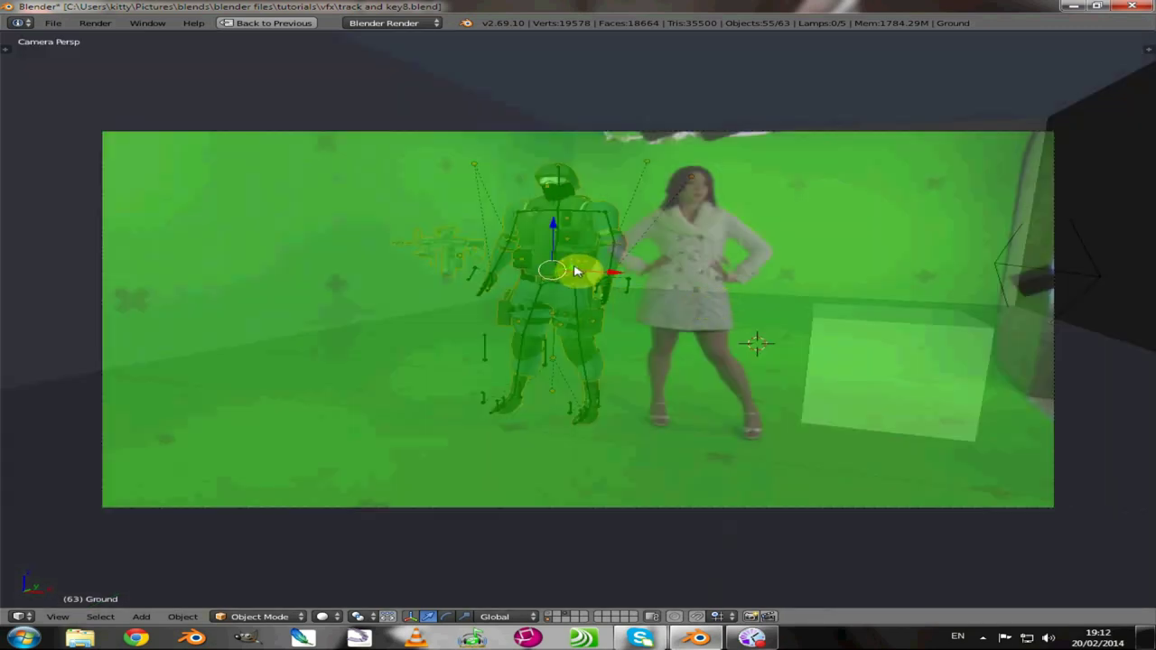
key(g)
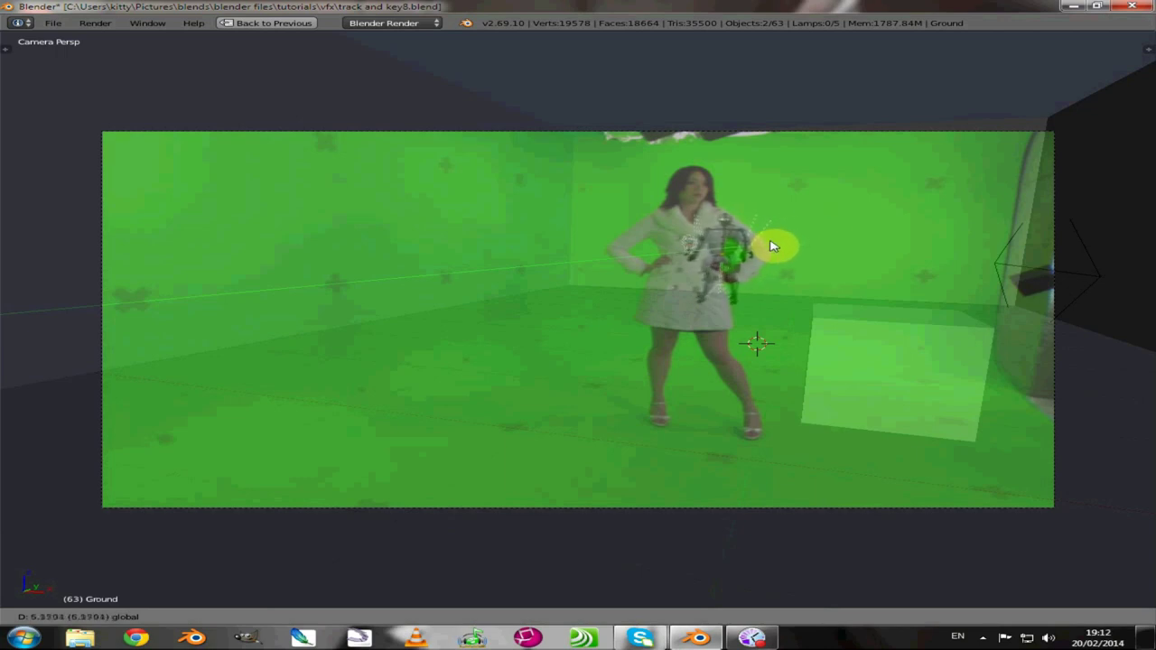
click(772, 245)
drag(807, 260, 747, 263)
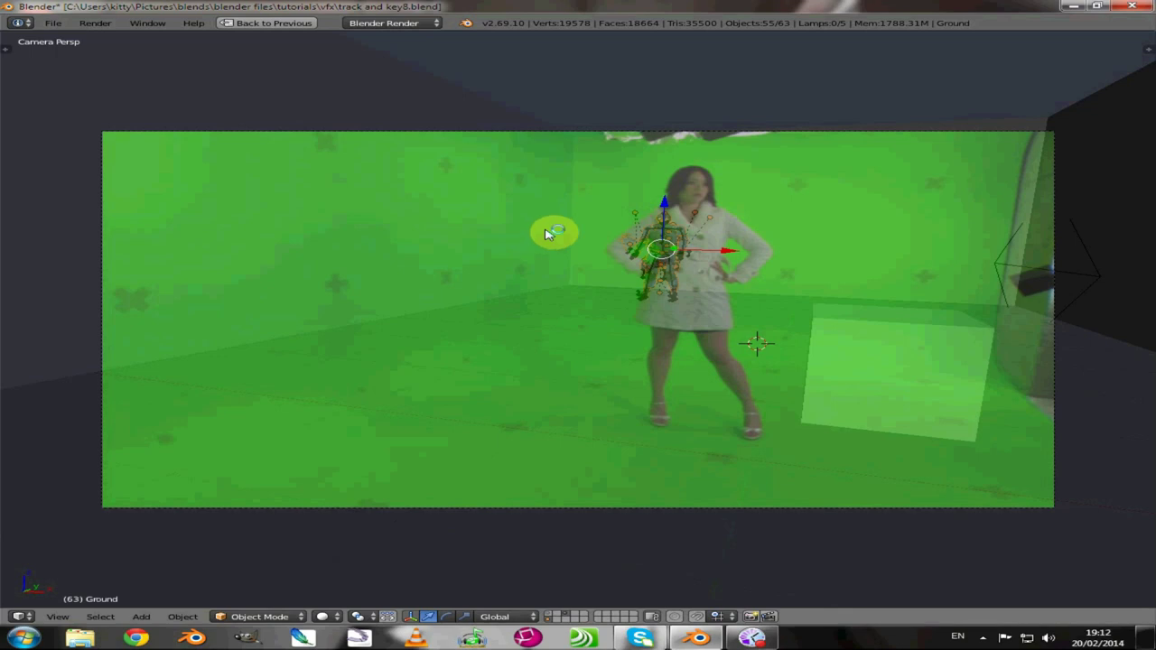
right_click(427, 434)
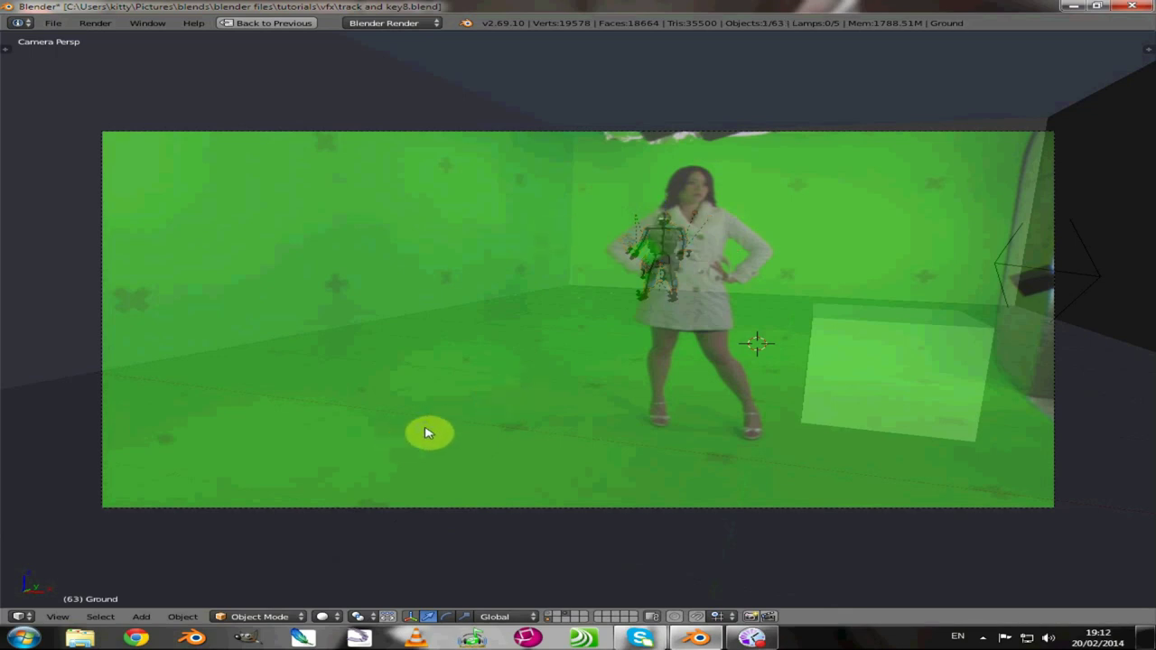
key(Tab)
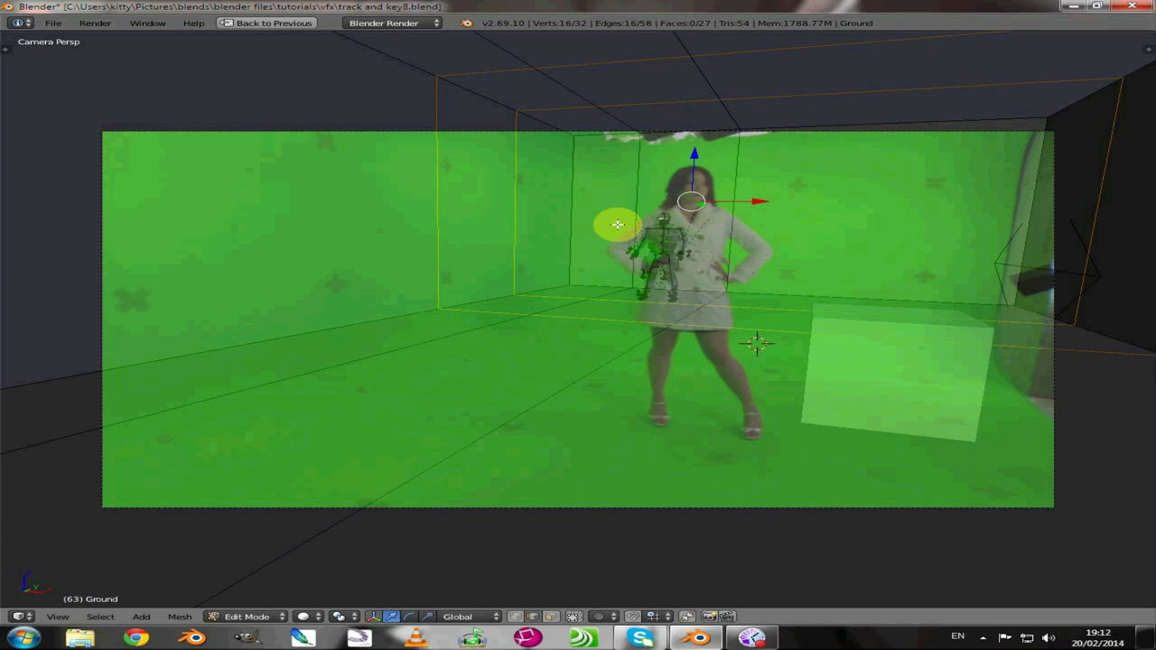
Step: Cut a new edge loop across the room's walls
key(ctrl+r)
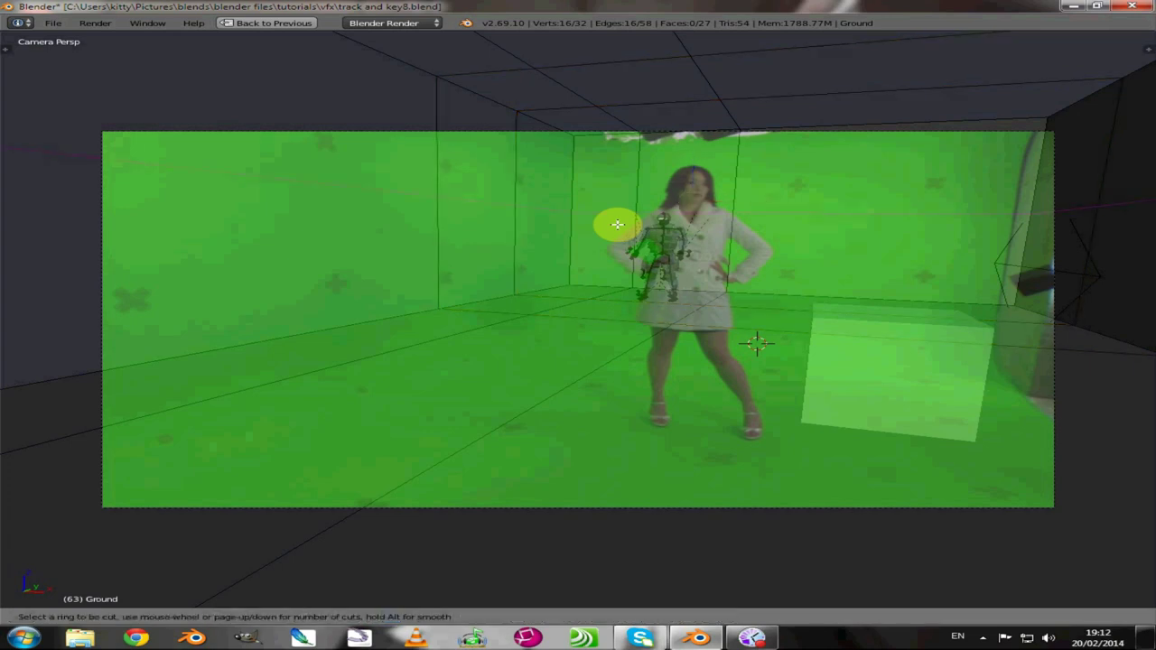
click(614, 217)
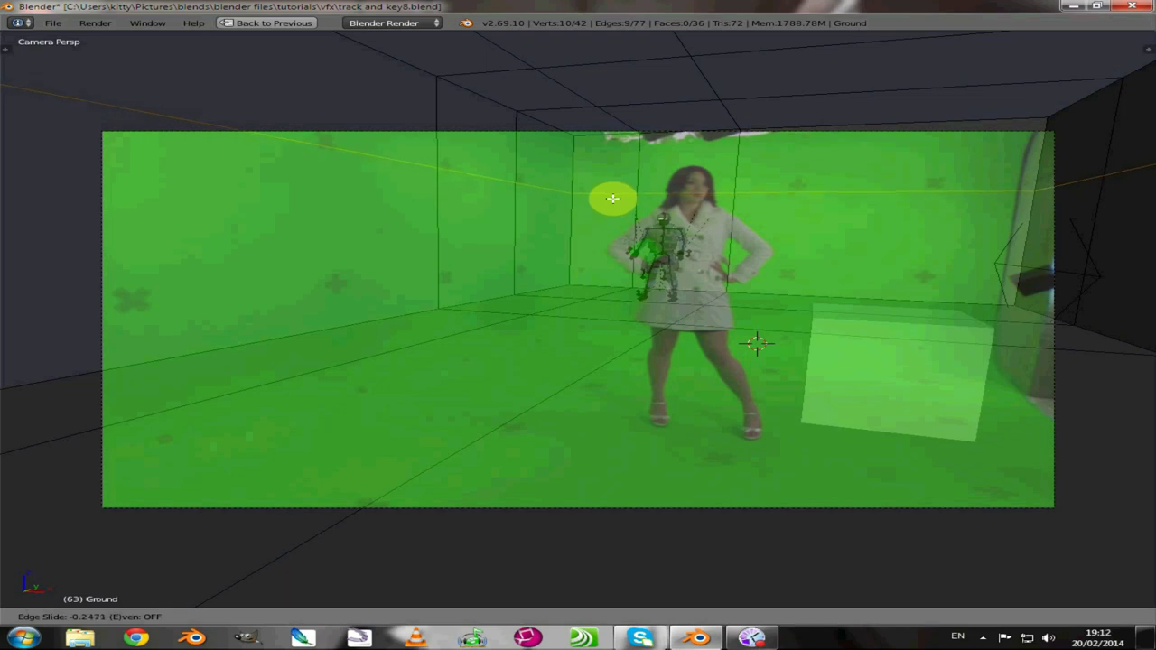
click(613, 198)
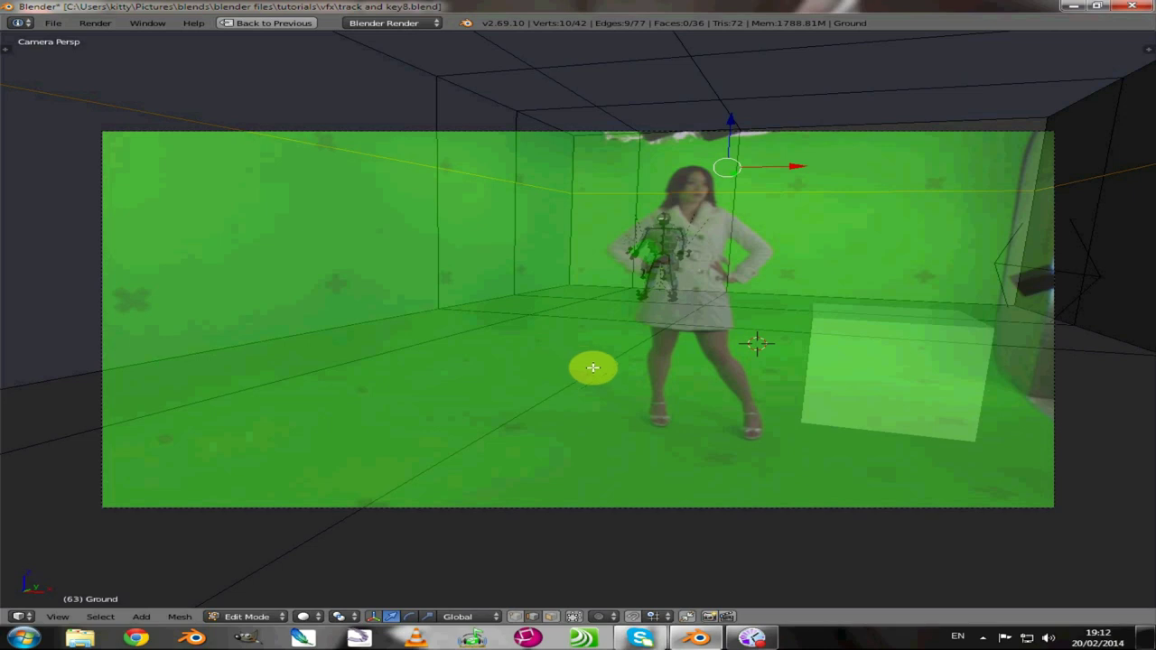
Step: Select another wall loop, narrow it along X and shift it left
shift+right_click(592, 367)
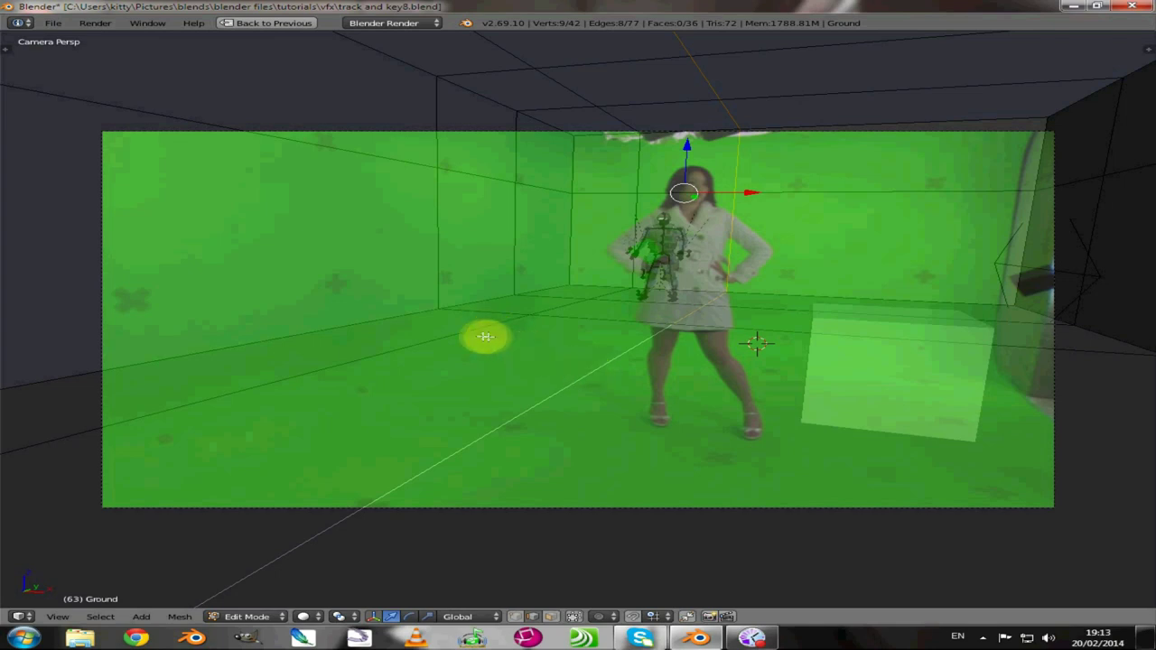
alt+shift+right_click(468, 332)
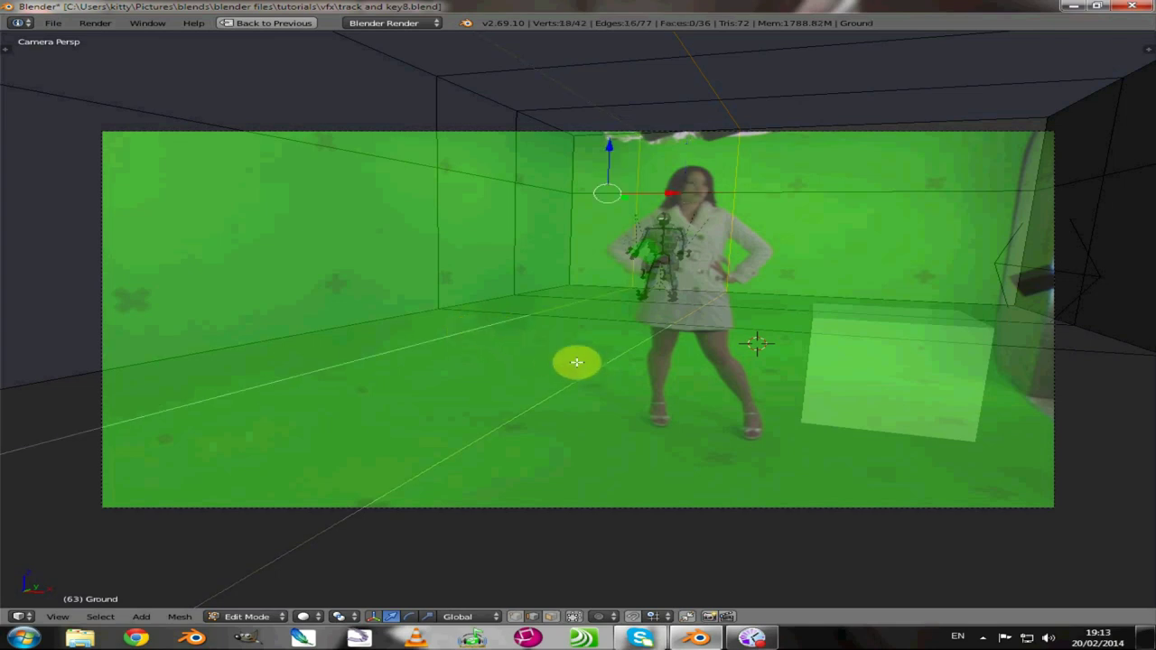
key(s)
key(x)
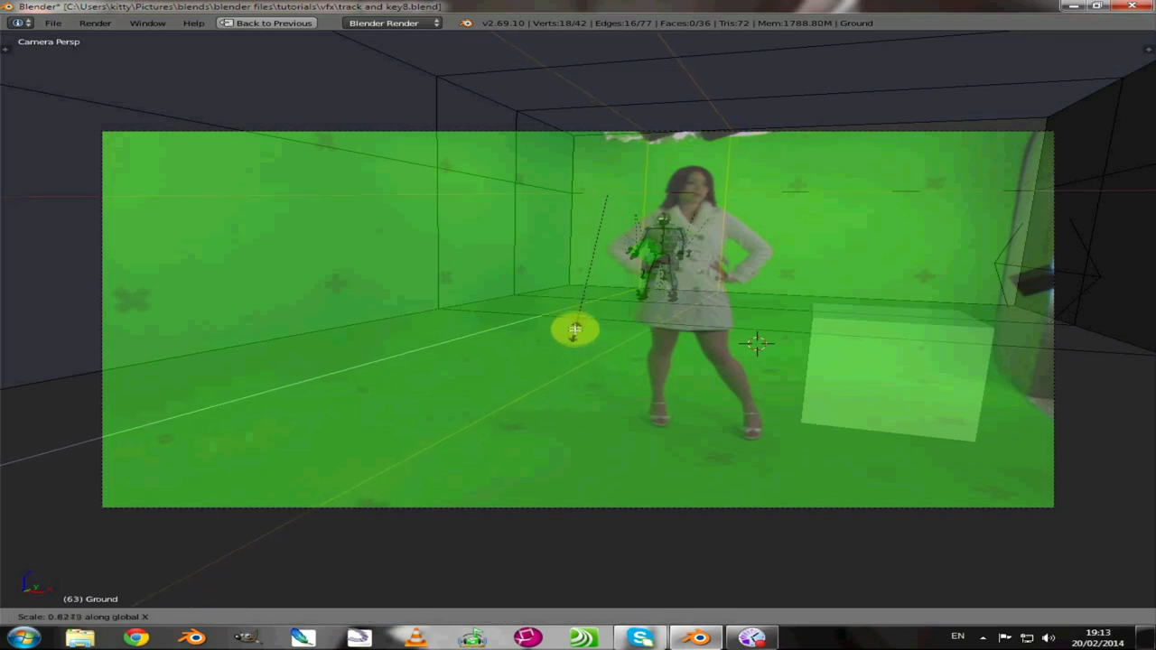
click(574, 325)
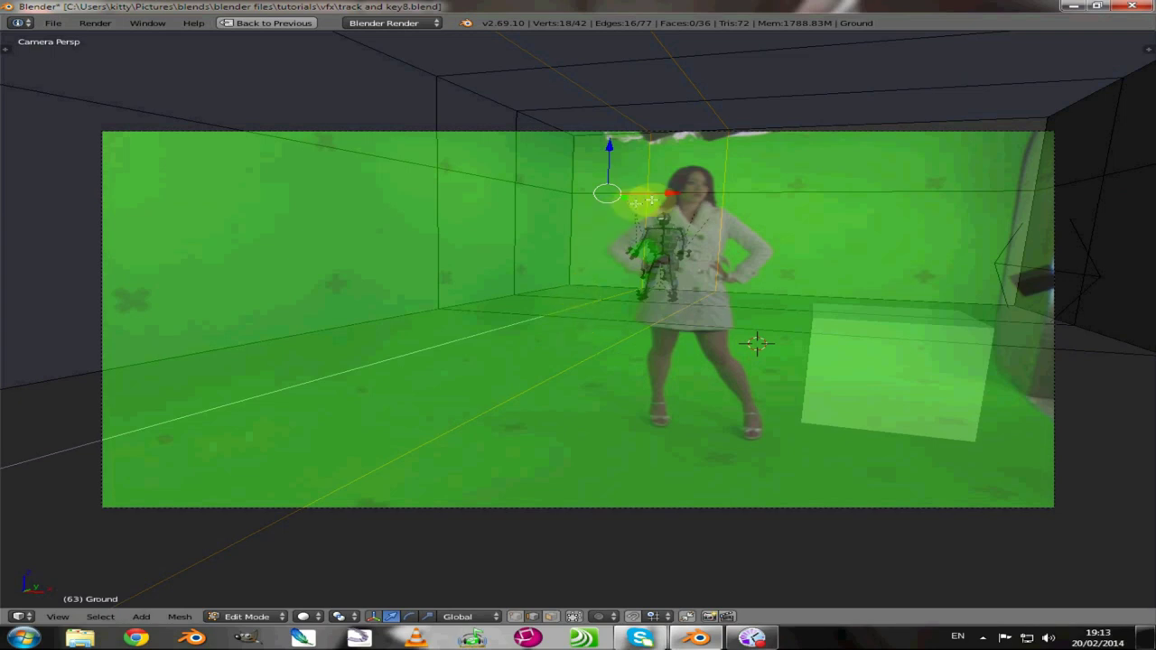
drag(667, 193, 627, 189)
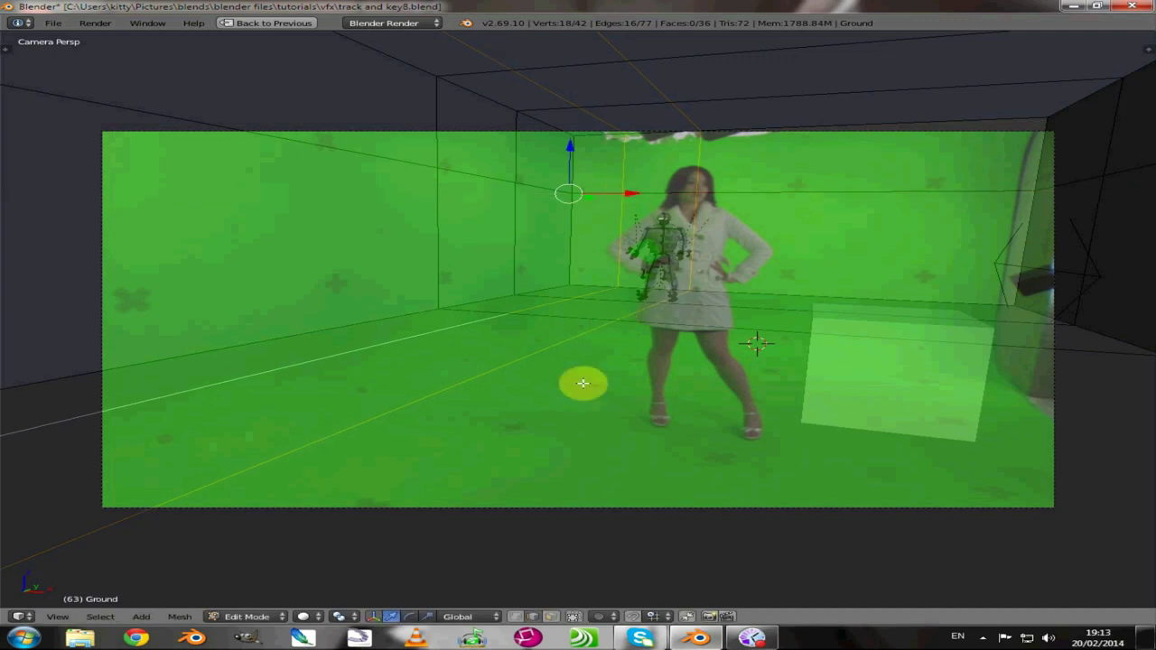
middle_drag(813, 395, 637, 292)
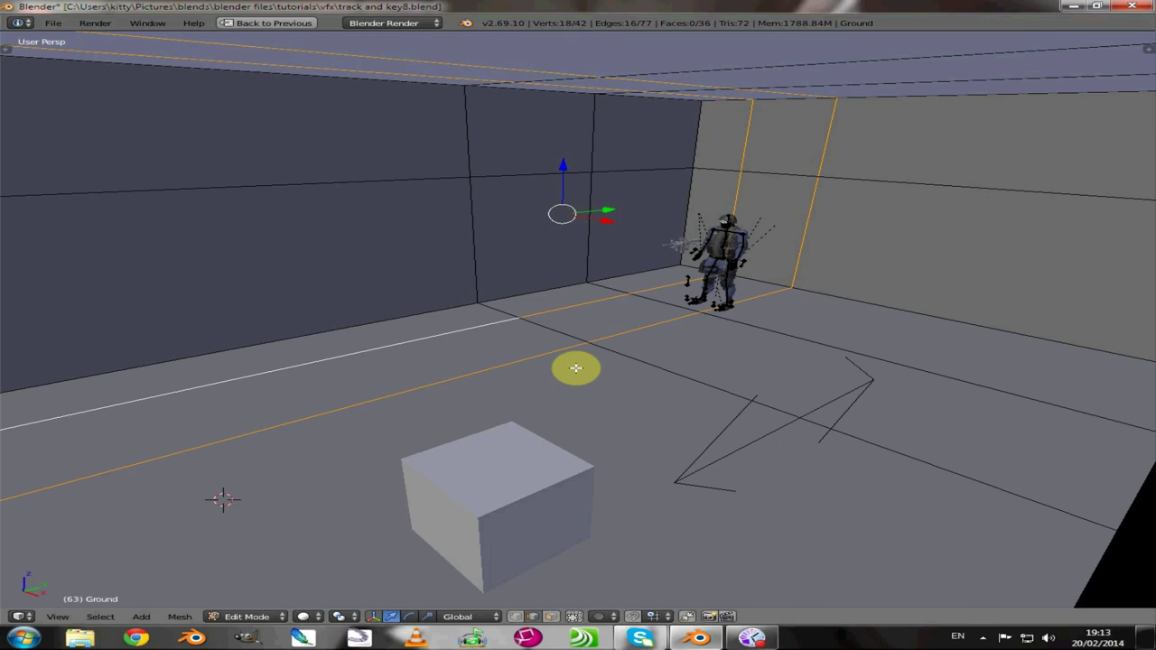
Step: Extrude one back-wall face and one right-wall face, then push them out along their normals
key(ctrl+Tab)
click(577, 380)
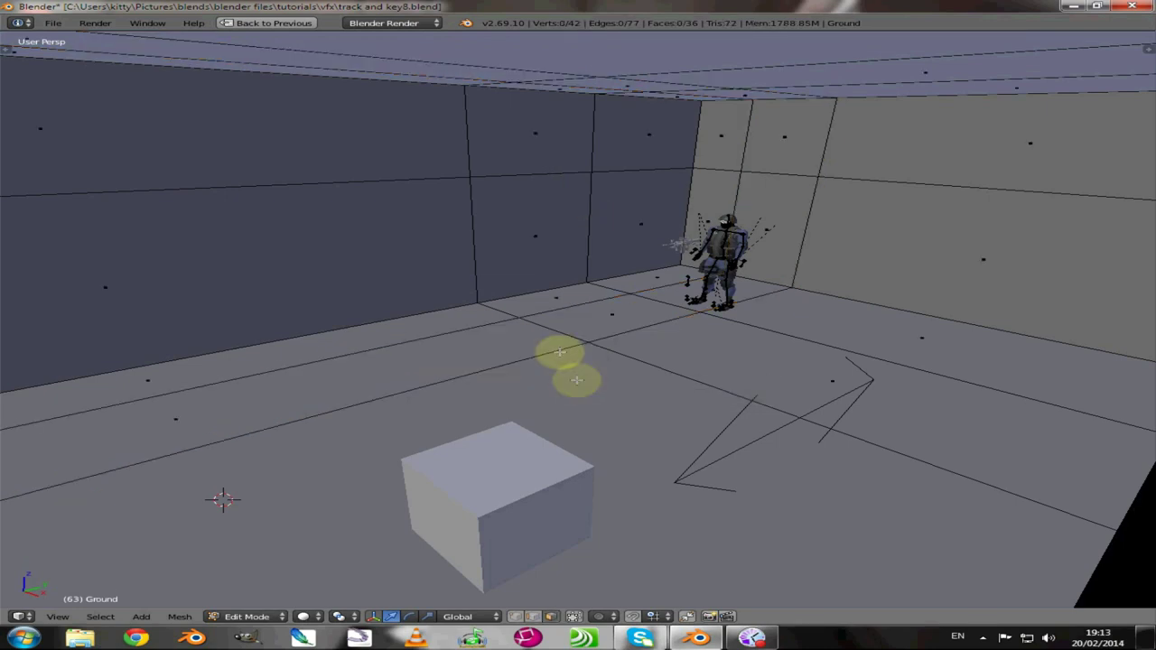
right_click(532, 233)
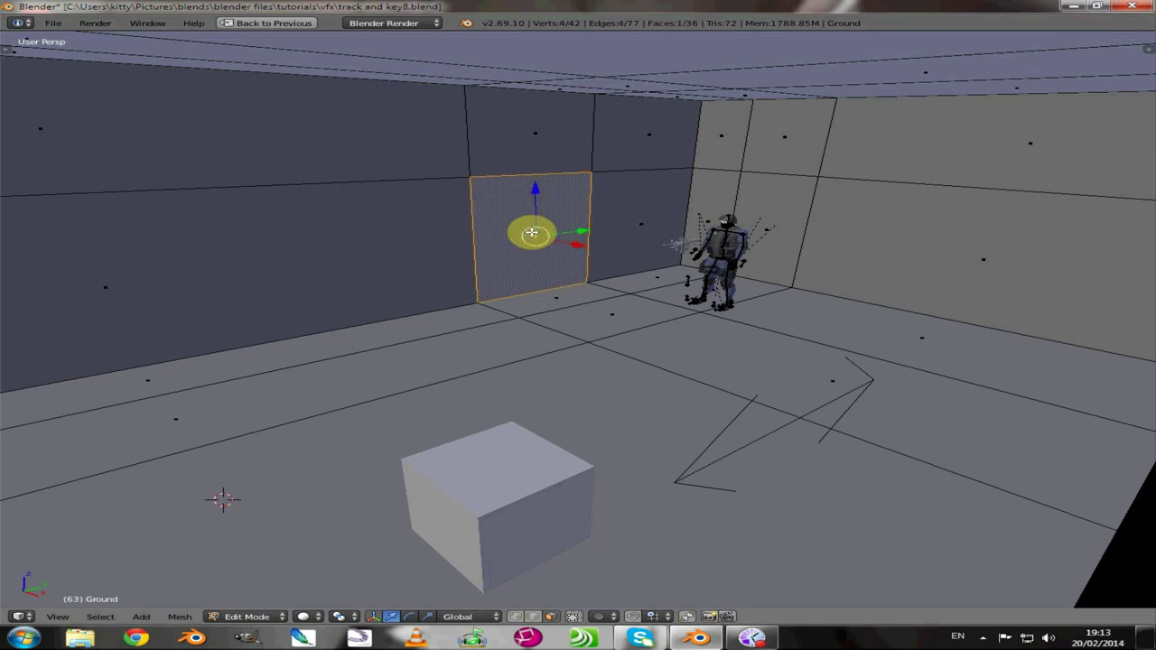
shift+right_click(775, 206)
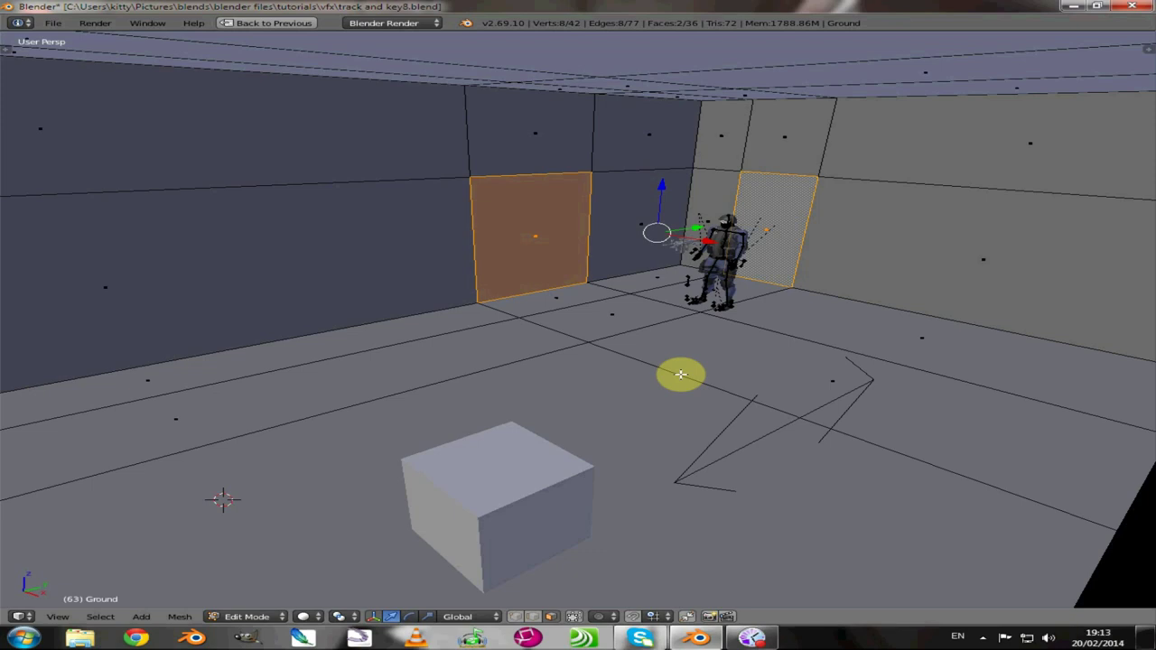
key(e)
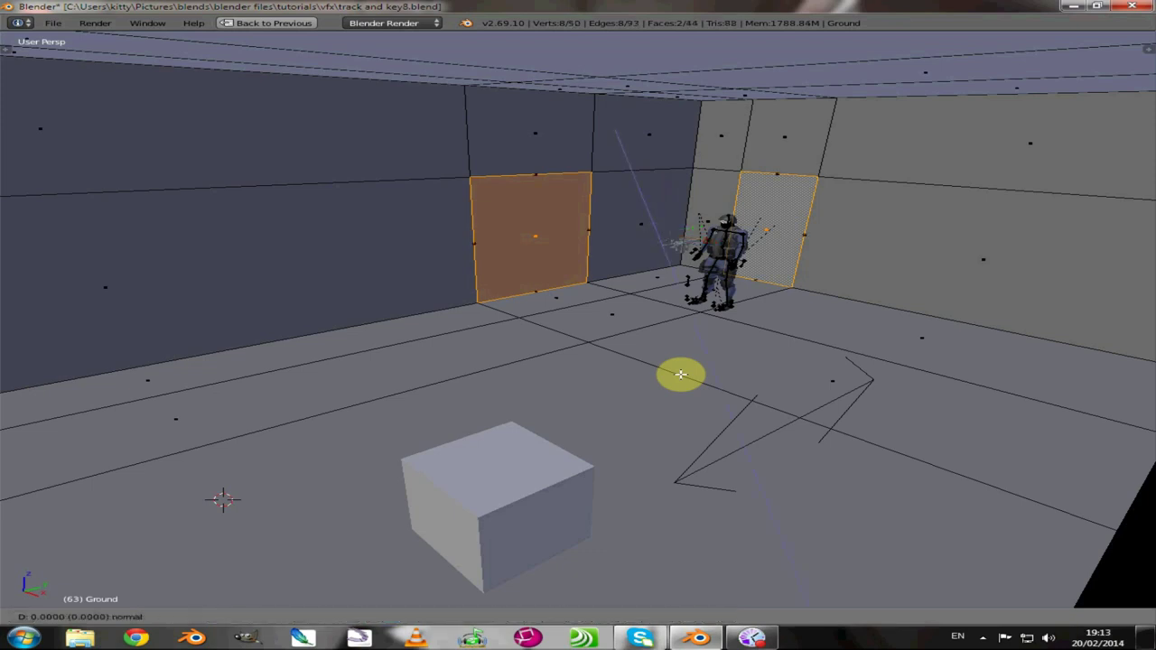
click(681, 374)
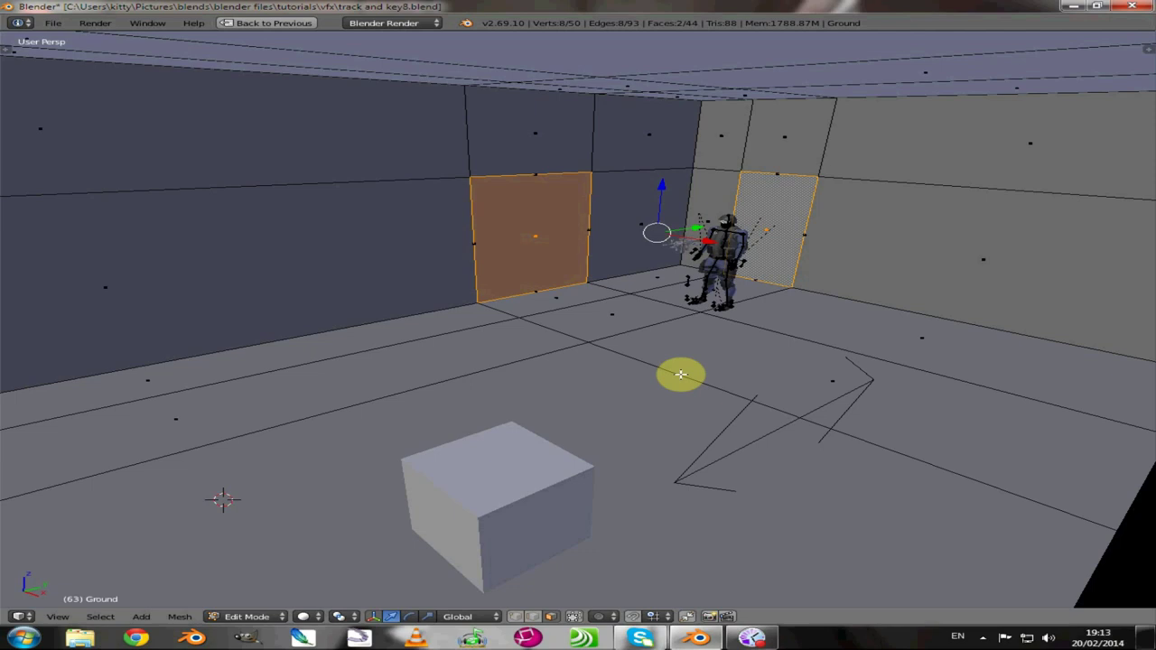
key(alt+s)
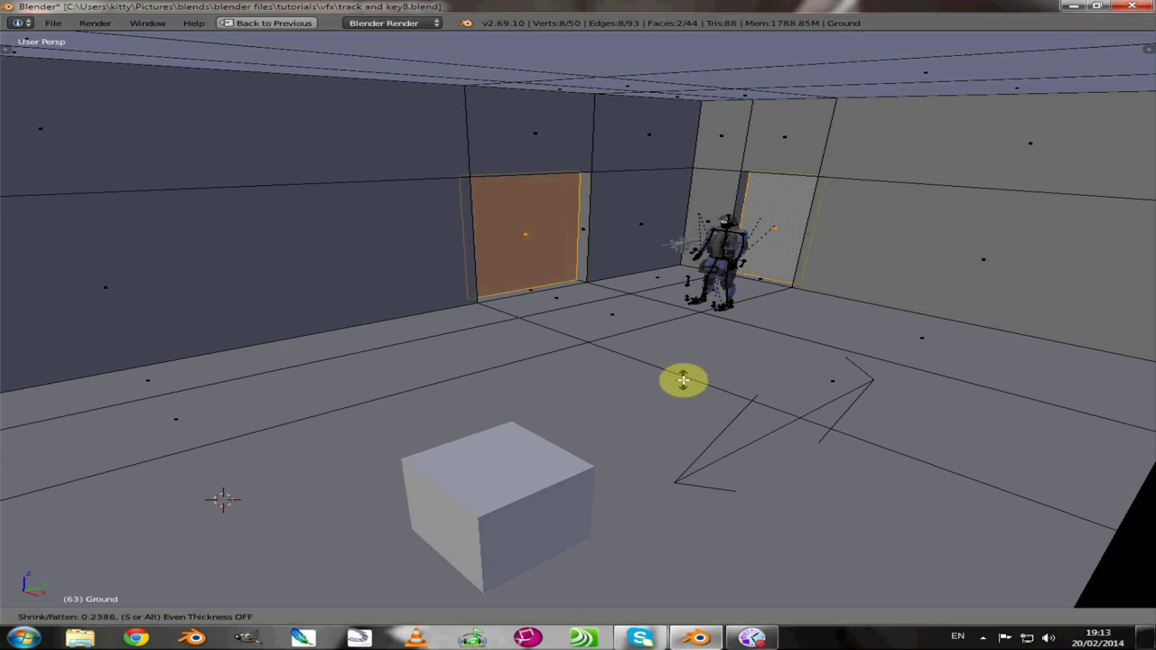
click(683, 380)
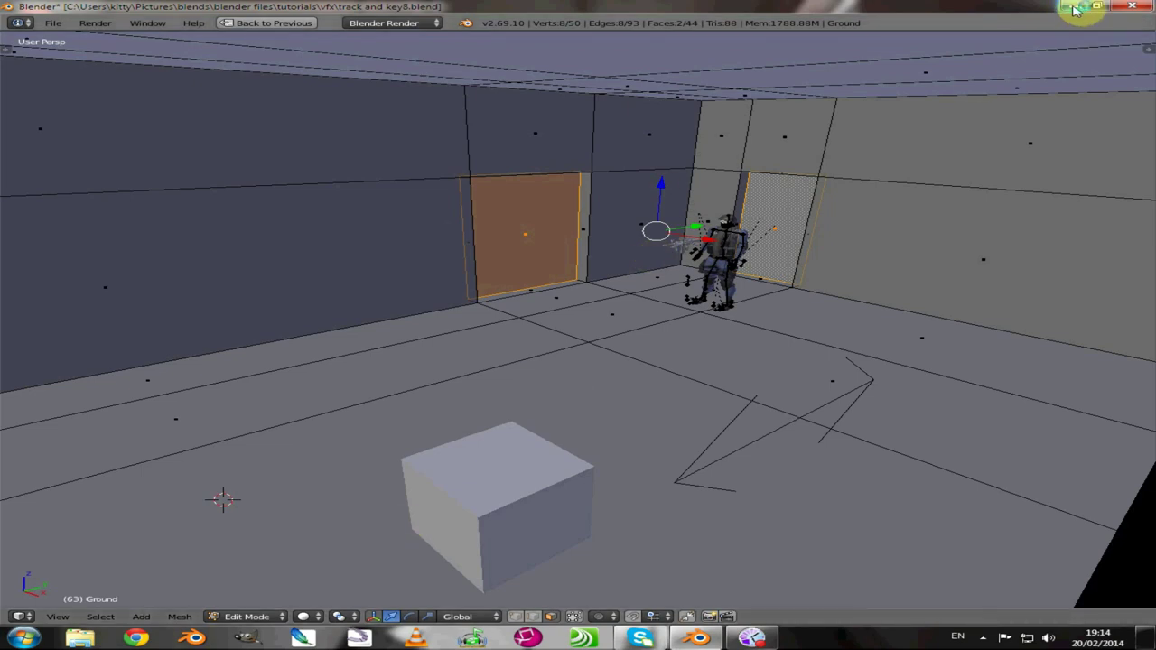
Step: Save the scene as 'track and key13.blend'
click(54, 23)
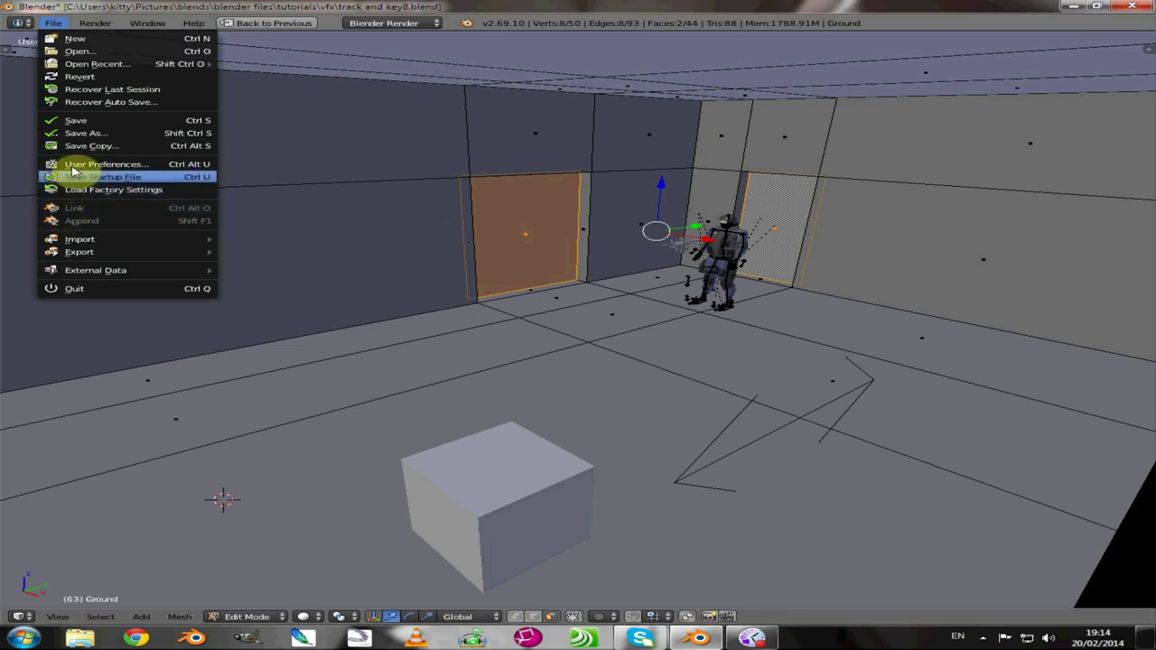
click(79, 134)
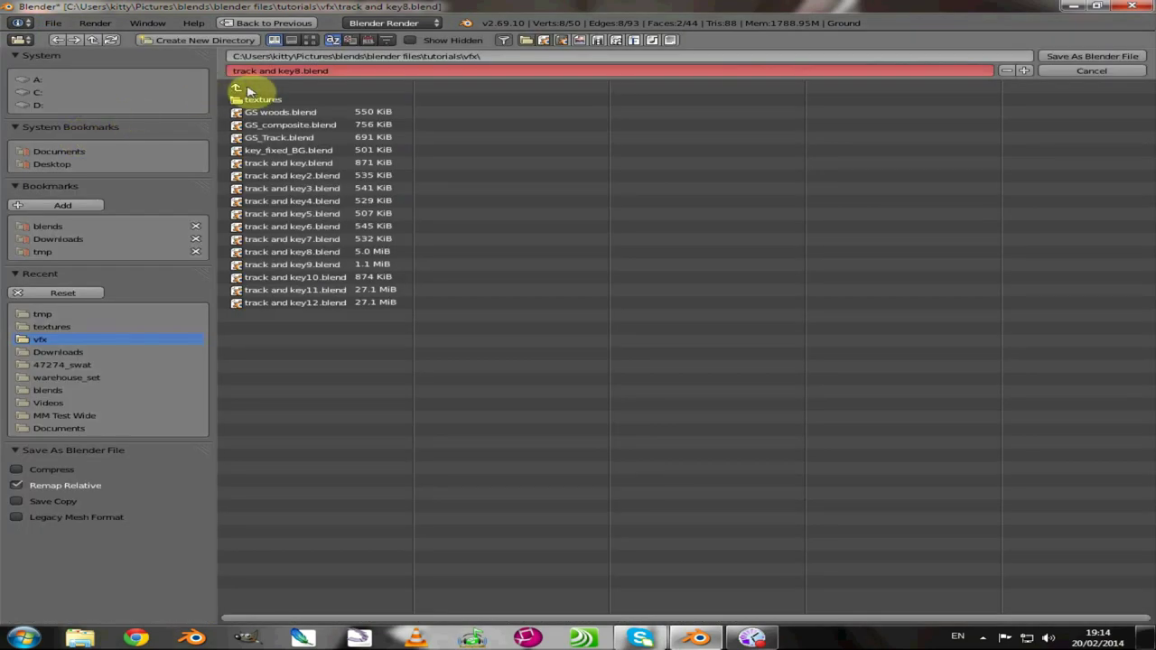
click(298, 303)
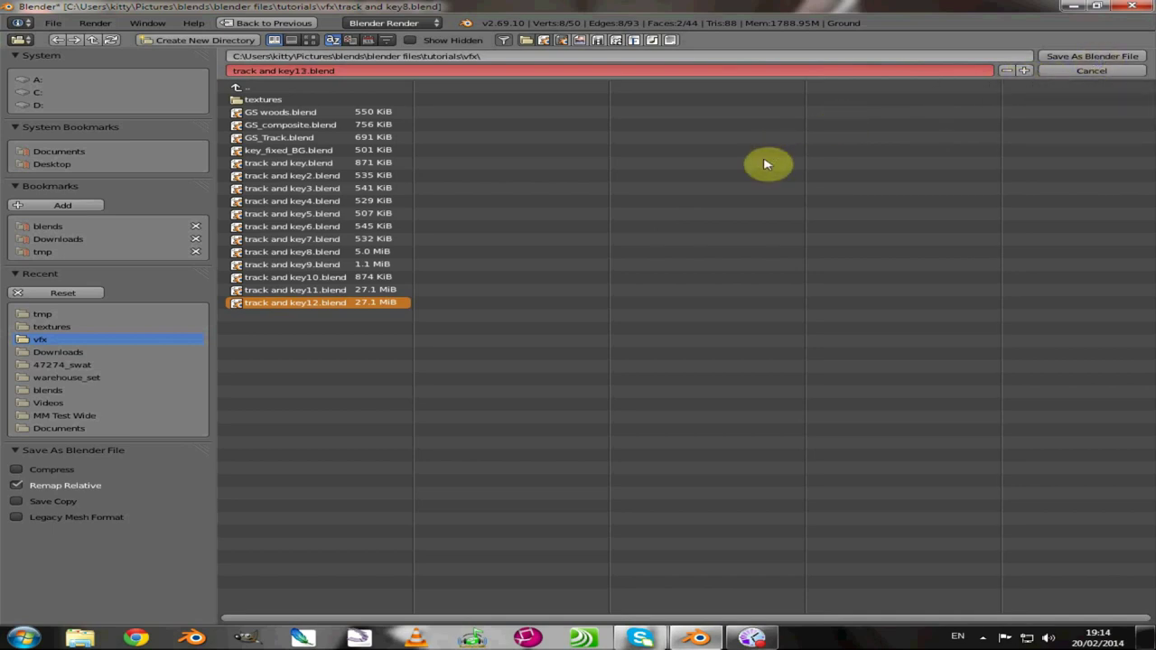
click(1008, 70)
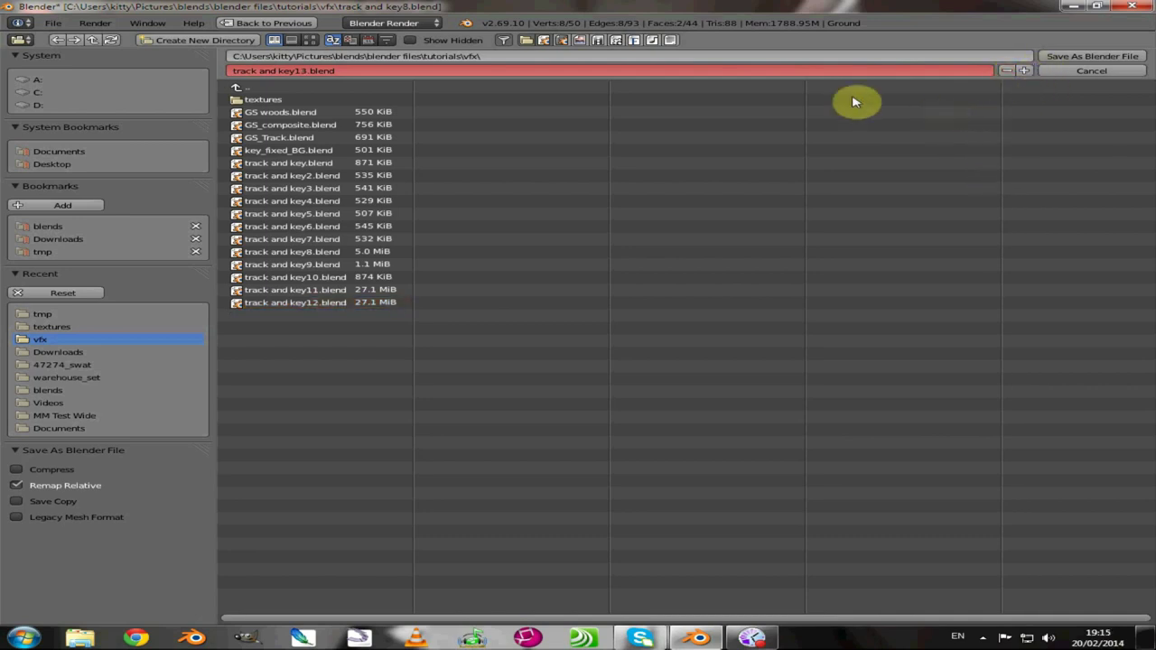
click(754, 71)
click(1071, 58)
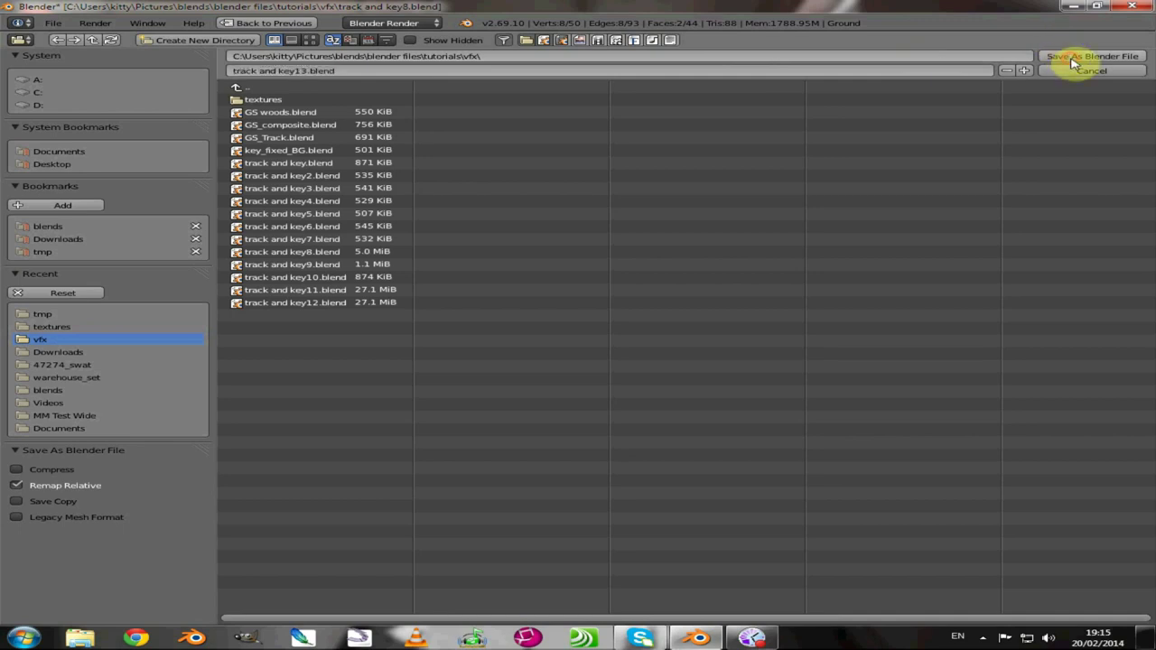
click(1071, 58)
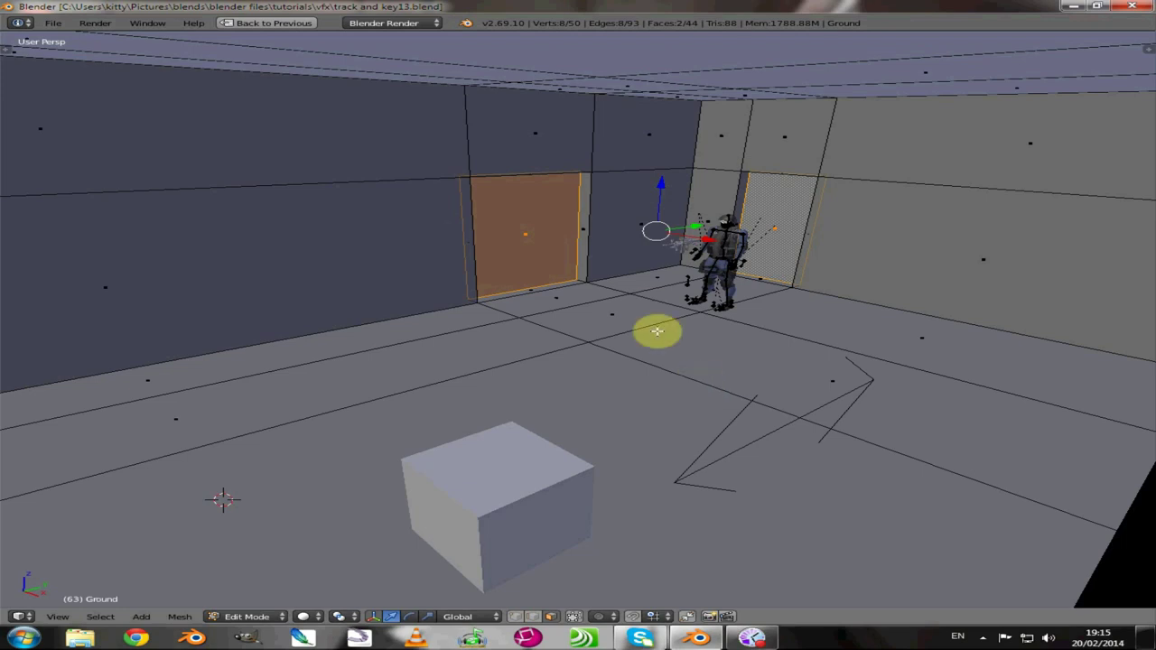
Step: Minimise Blender and launch GIMP from the taskbar
click(1075, 7)
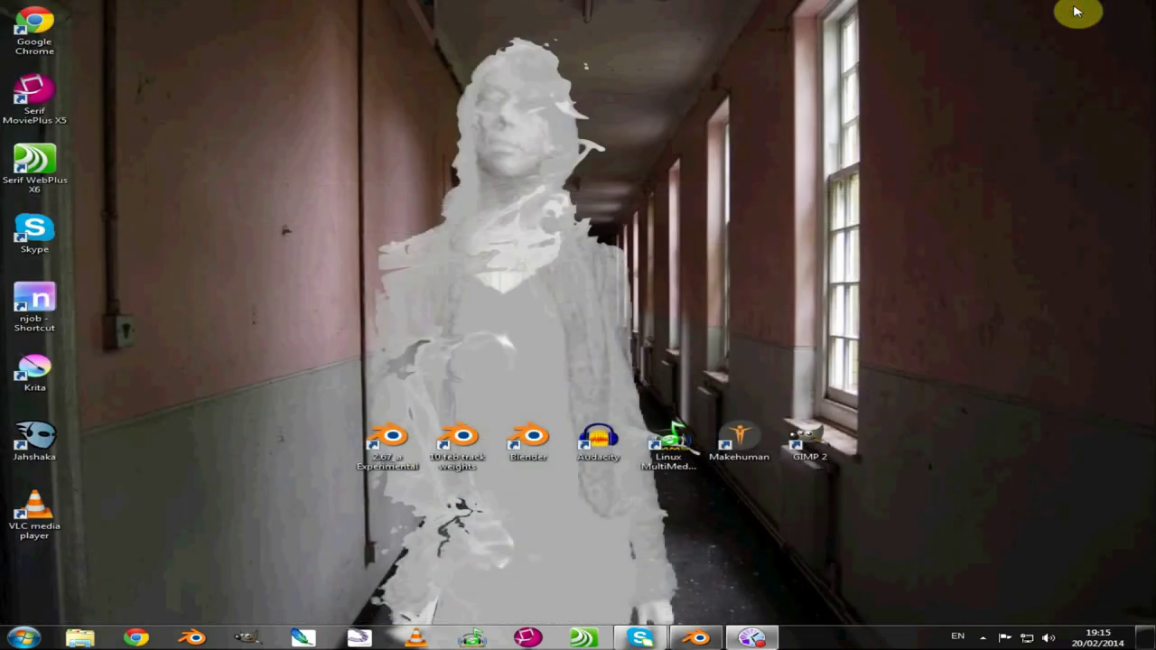
click(245, 638)
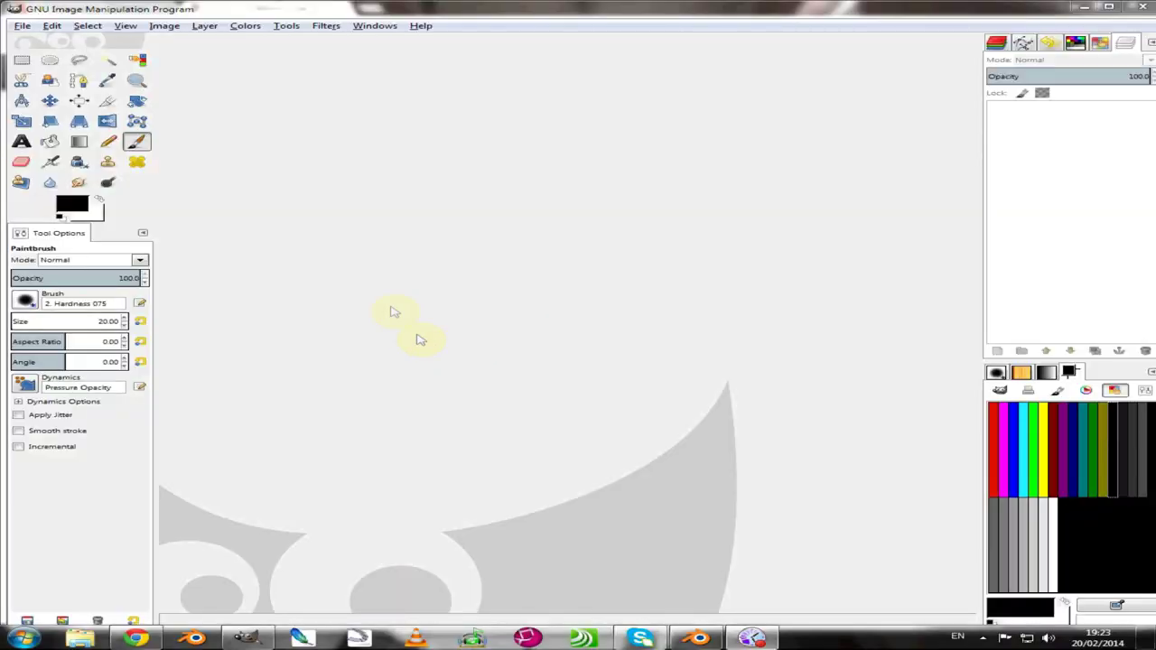
Step: Browse Concrete > Bare, open ConcreteBare0280 and log in to download Image 2 at medium size
click(136, 638)
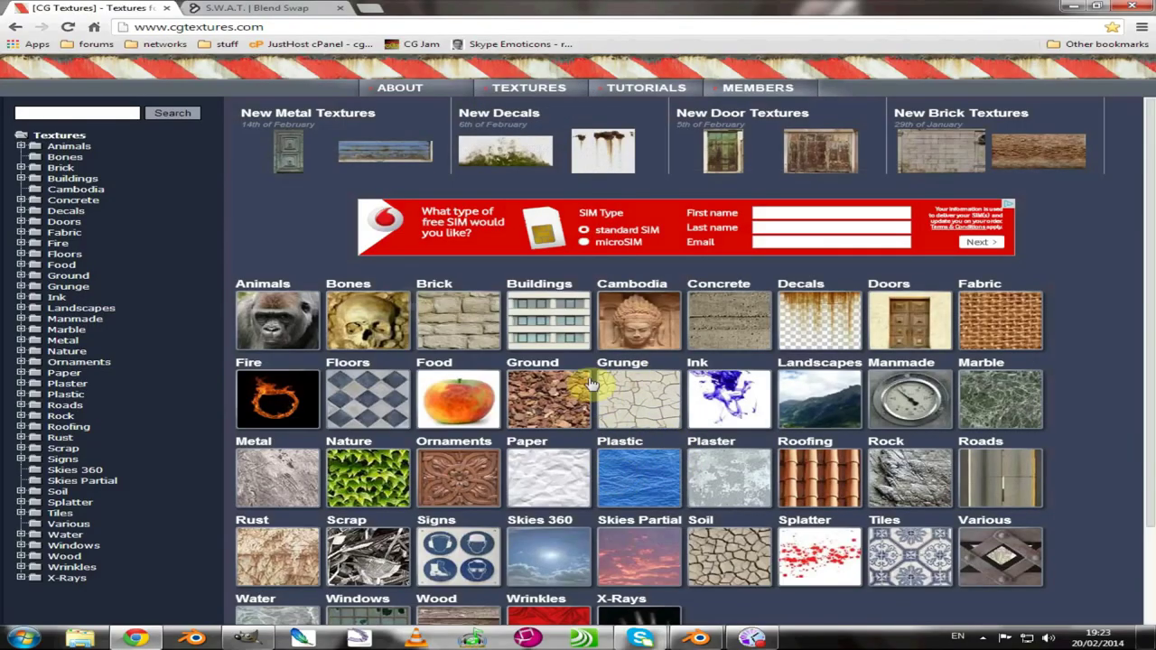
click(739, 324)
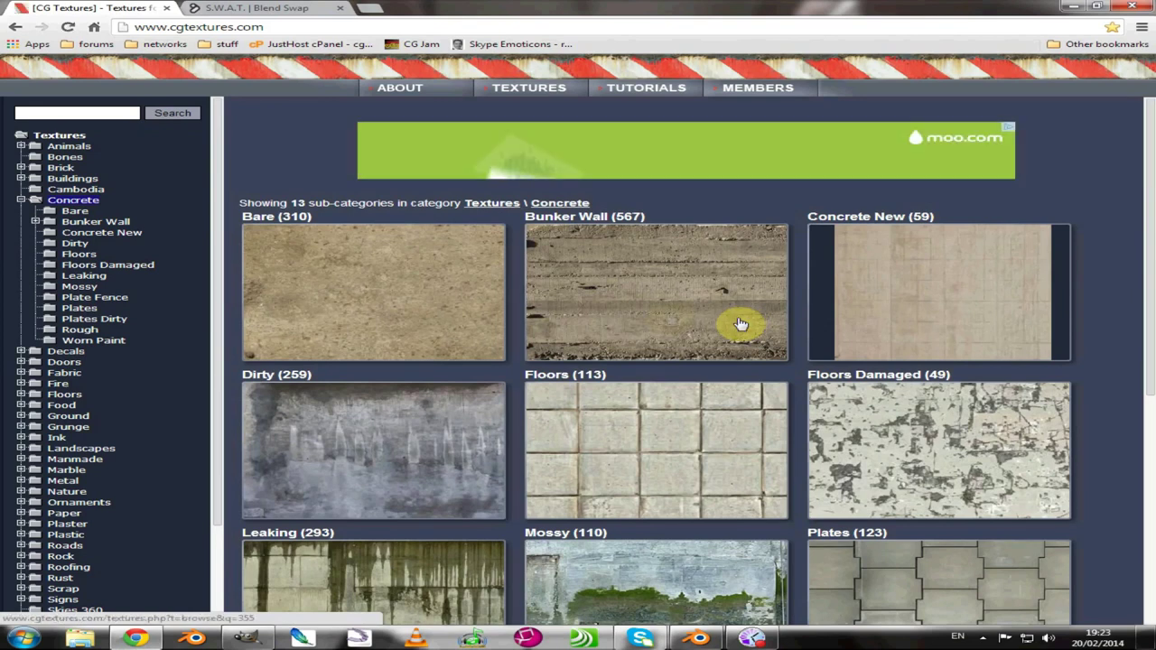
click(358, 292)
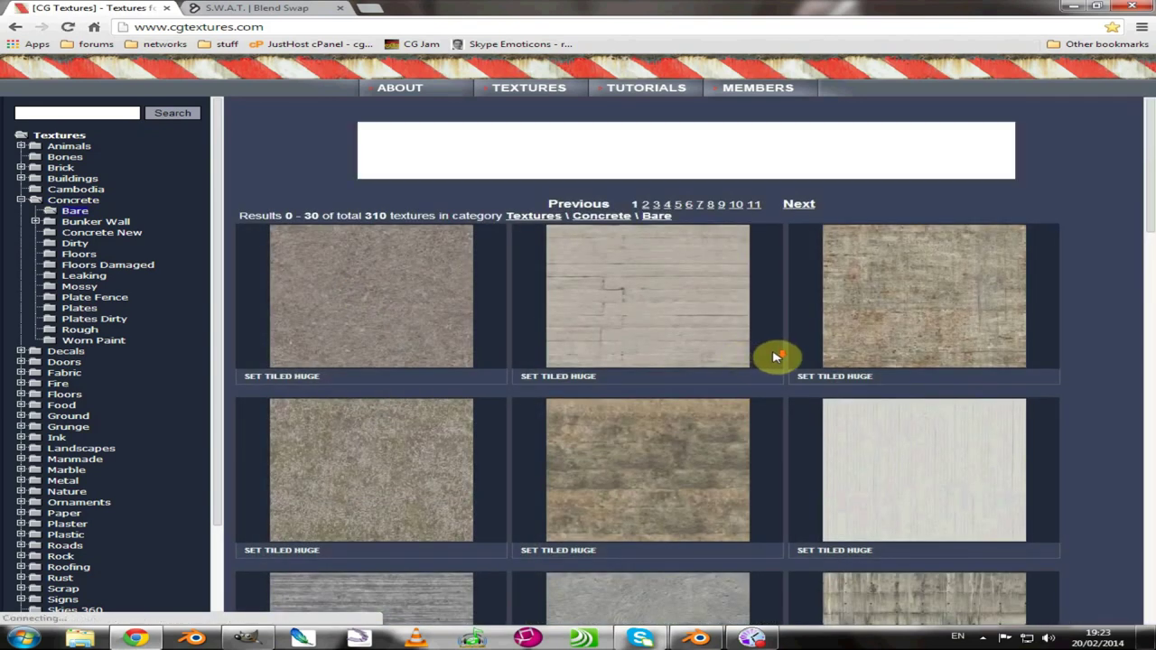
scroll(774, 356, down, 2)
scroll(743, 357, down, 2)
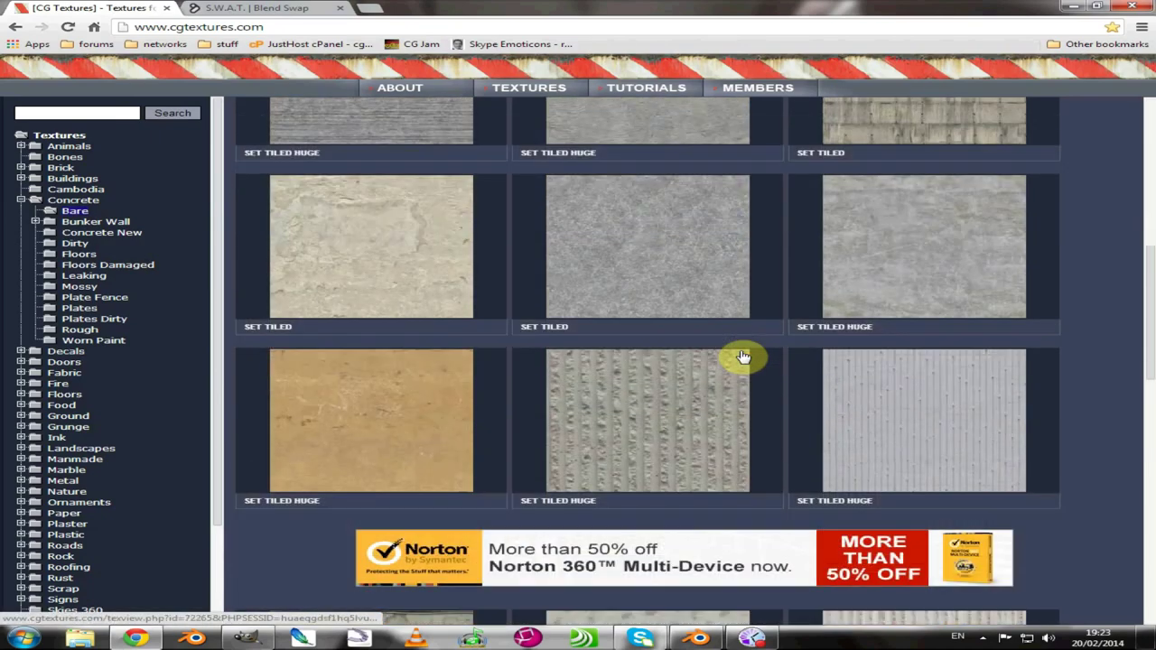
scroll(741, 356, up, 4)
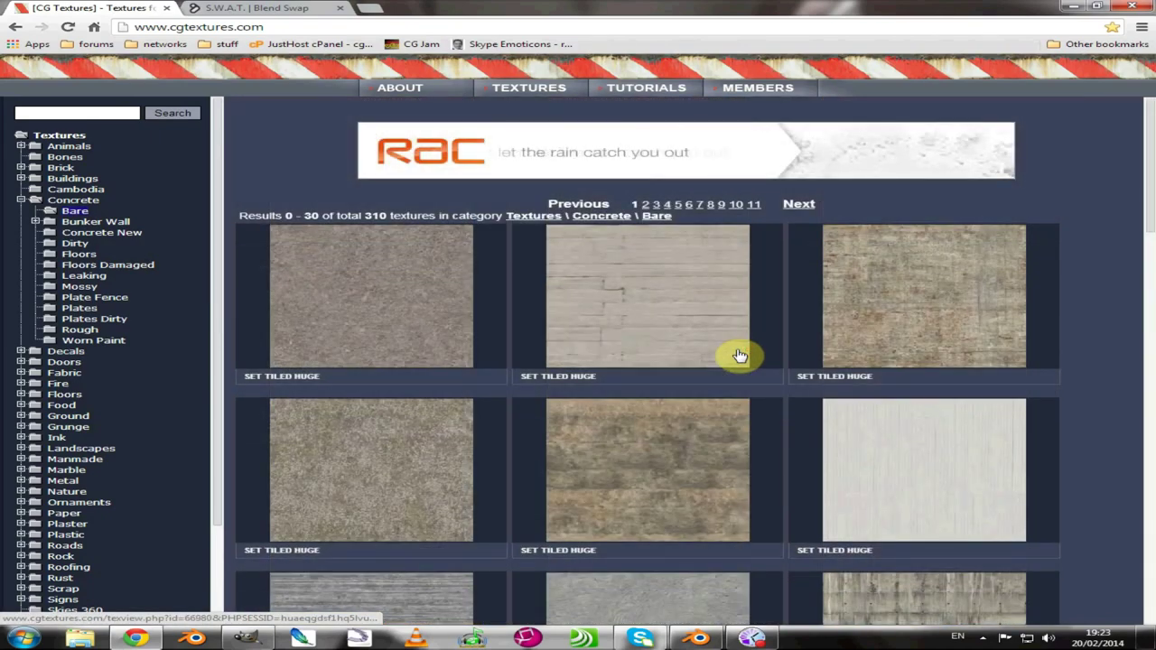
click(888, 318)
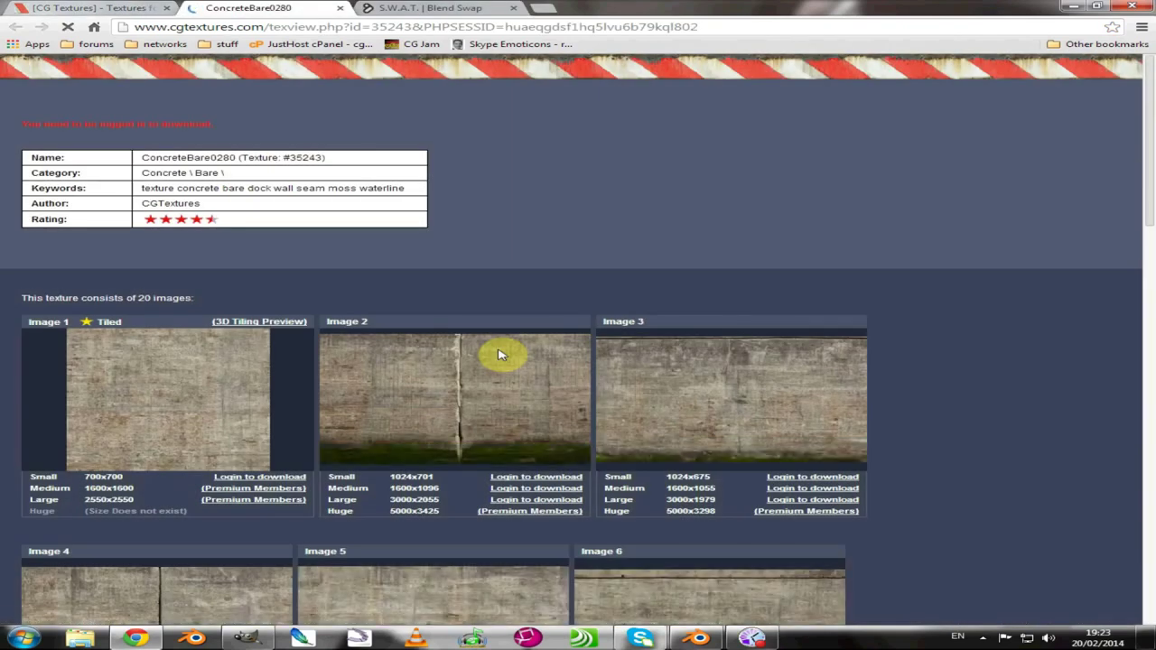
mouse_move(500, 355)
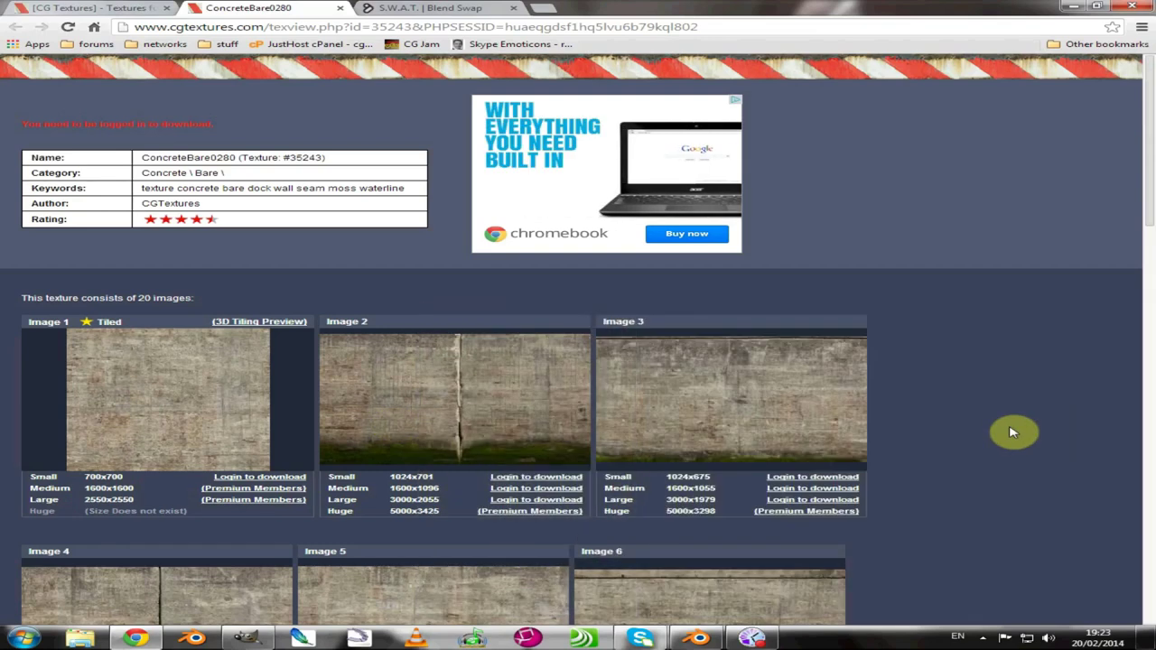
click(499, 488)
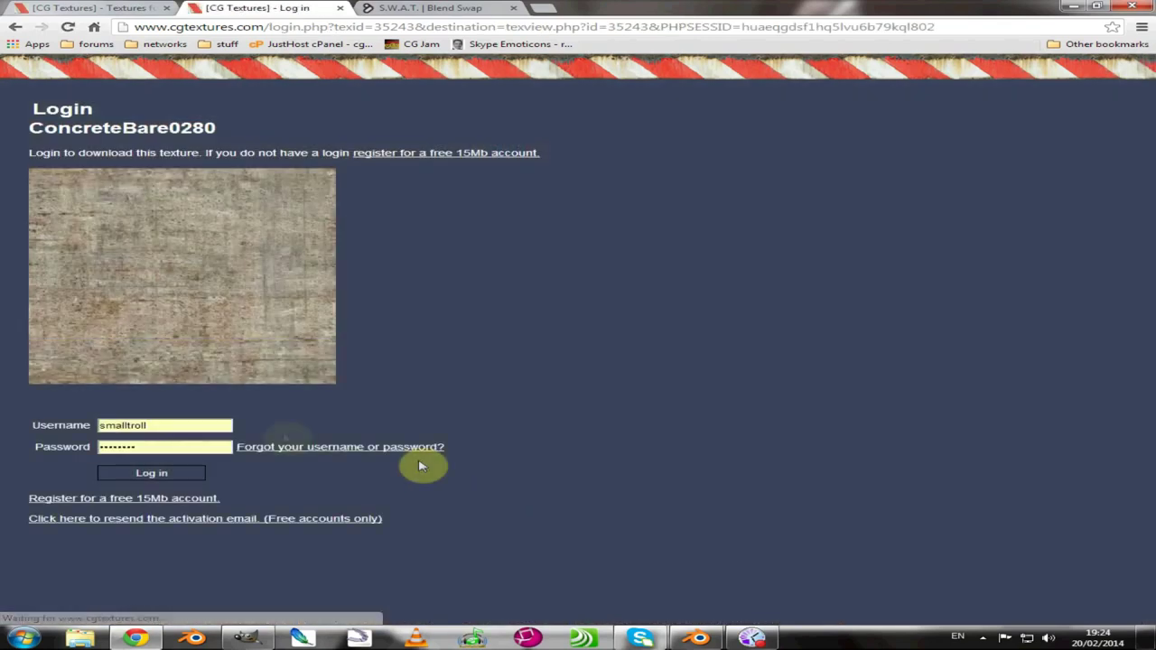
click(132, 477)
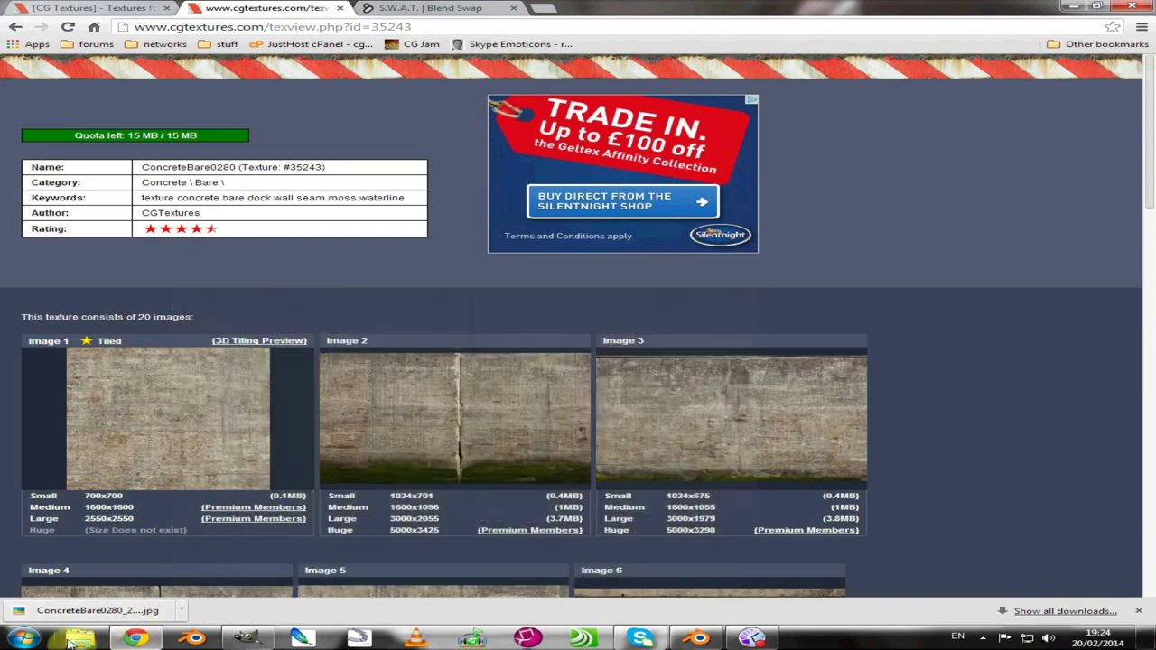
Step: Open ConcreteBare0280_20_S.jpg from the Downloads folder
click(246, 638)
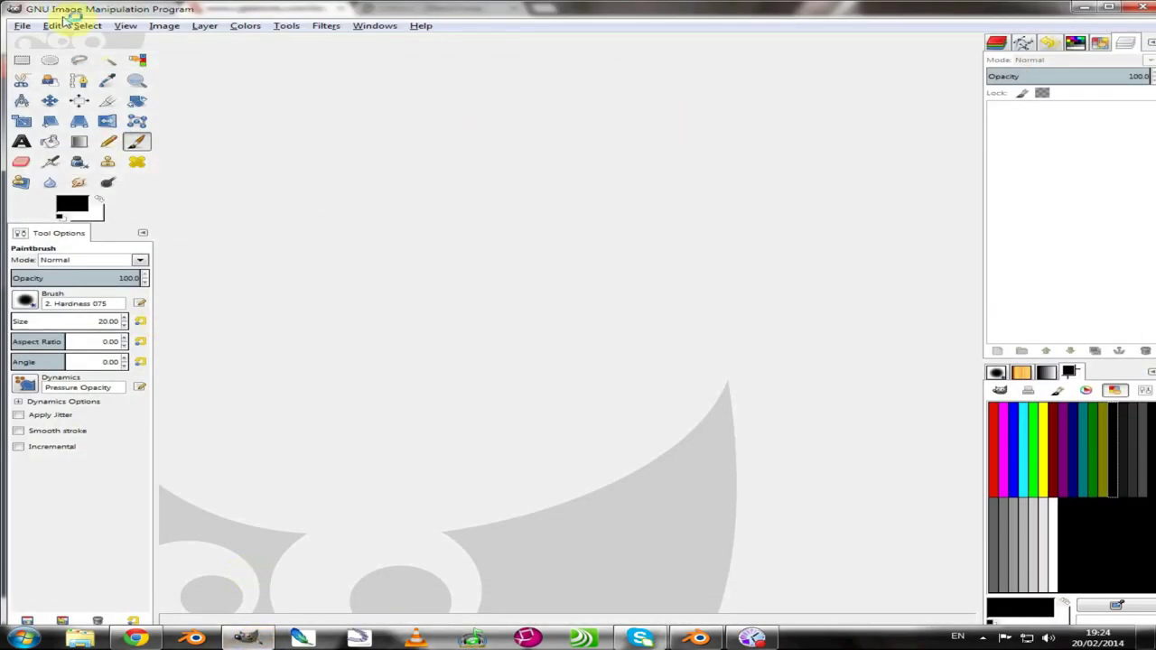
click(20, 25)
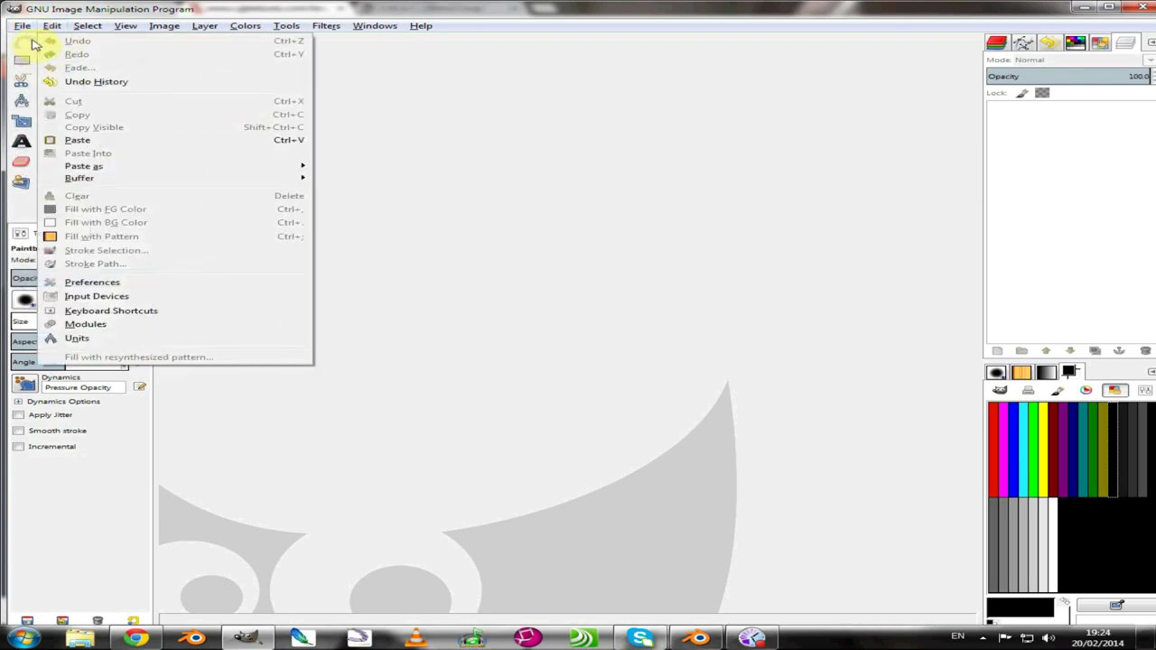
click(41, 71)
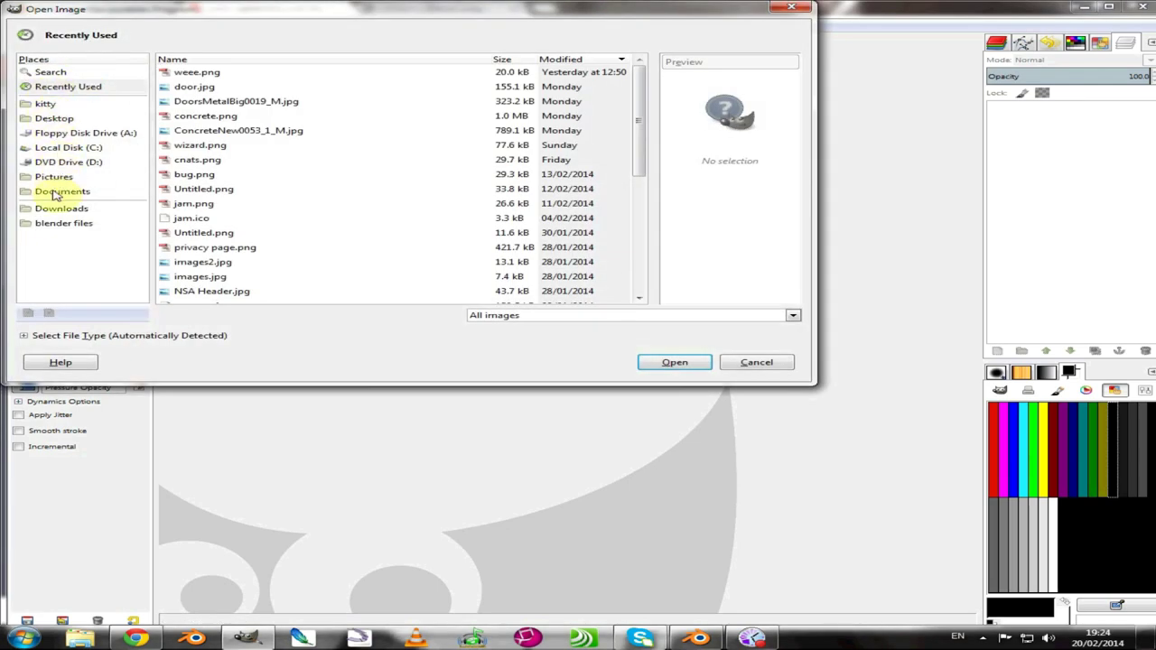
click(53, 209)
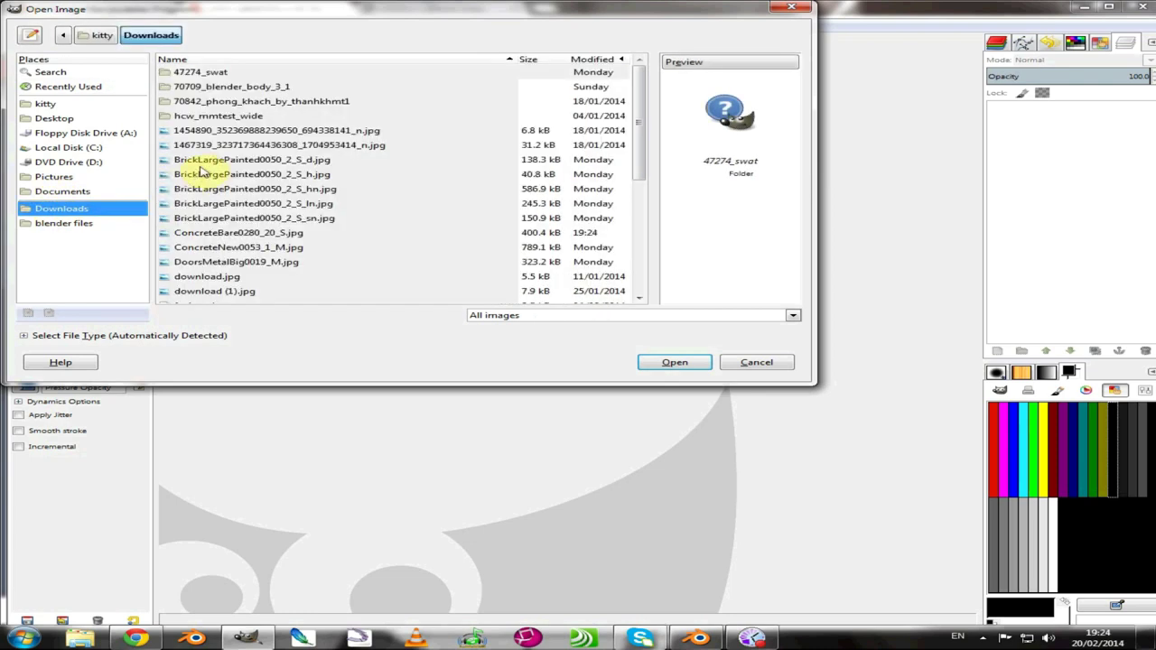
click(207, 232)
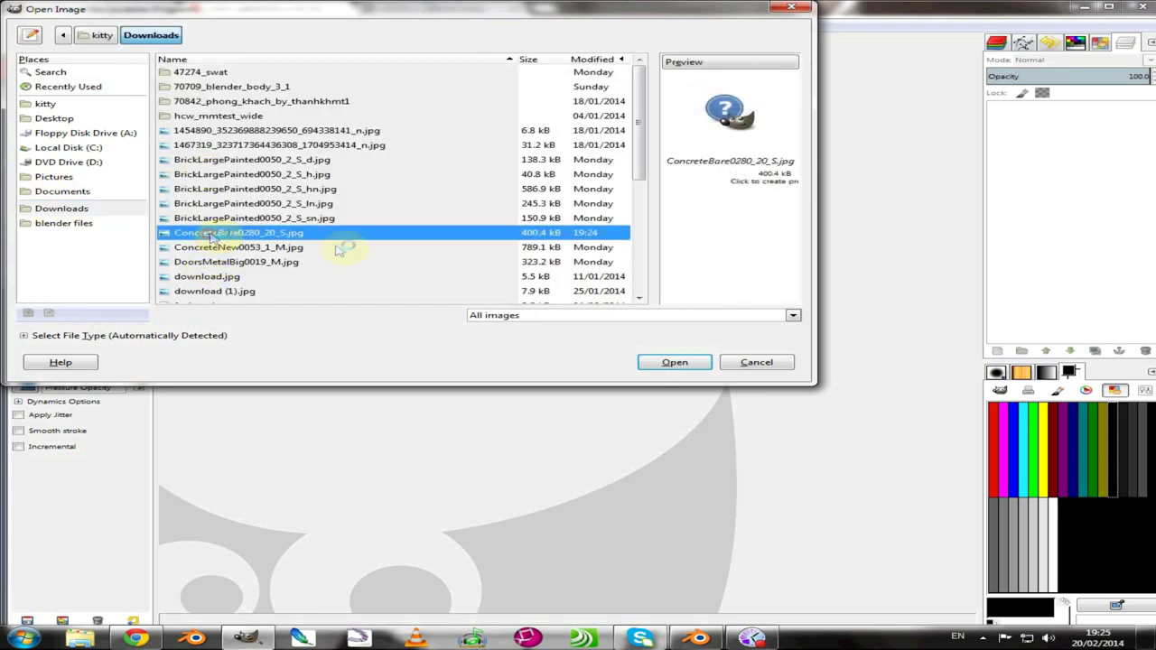
click(651, 368)
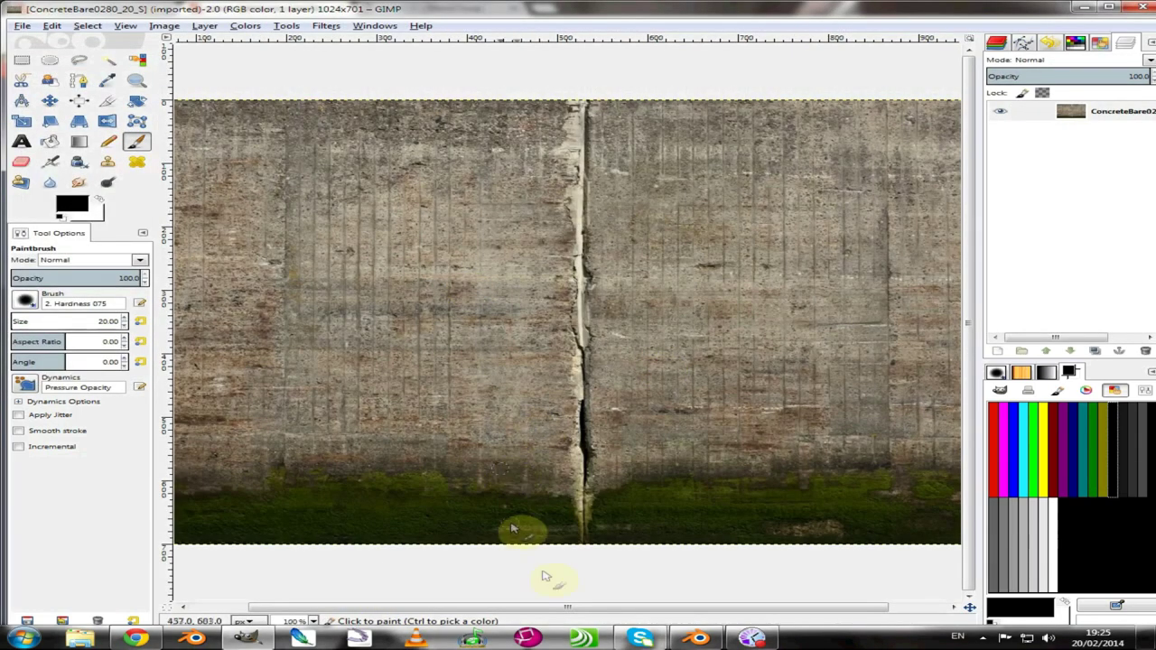
drag(572, 608, 449, 623)
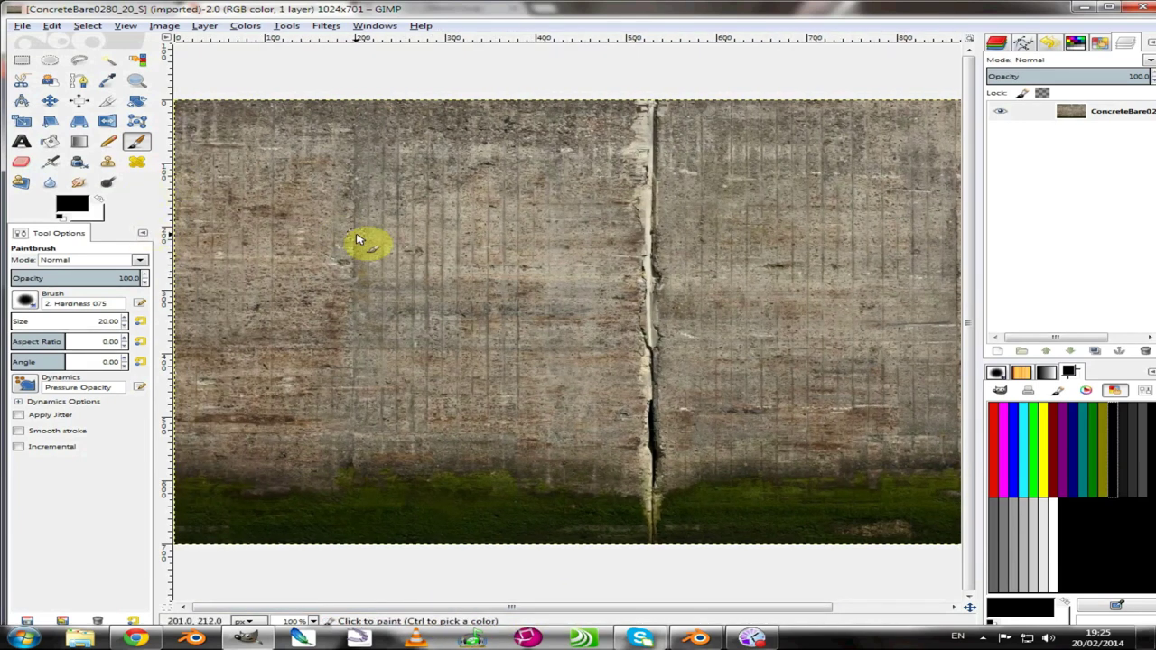
Step: Crop the upper-left plain concrete area to 498x487
click(110, 103)
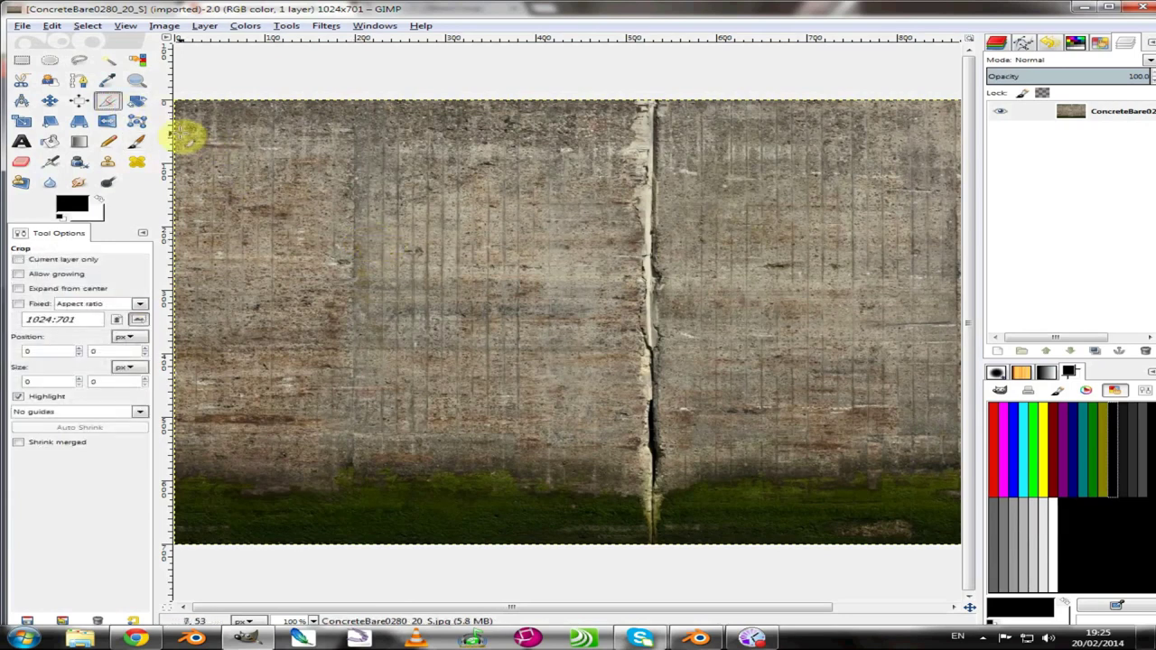
drag(182, 134, 627, 441)
click(492, 345)
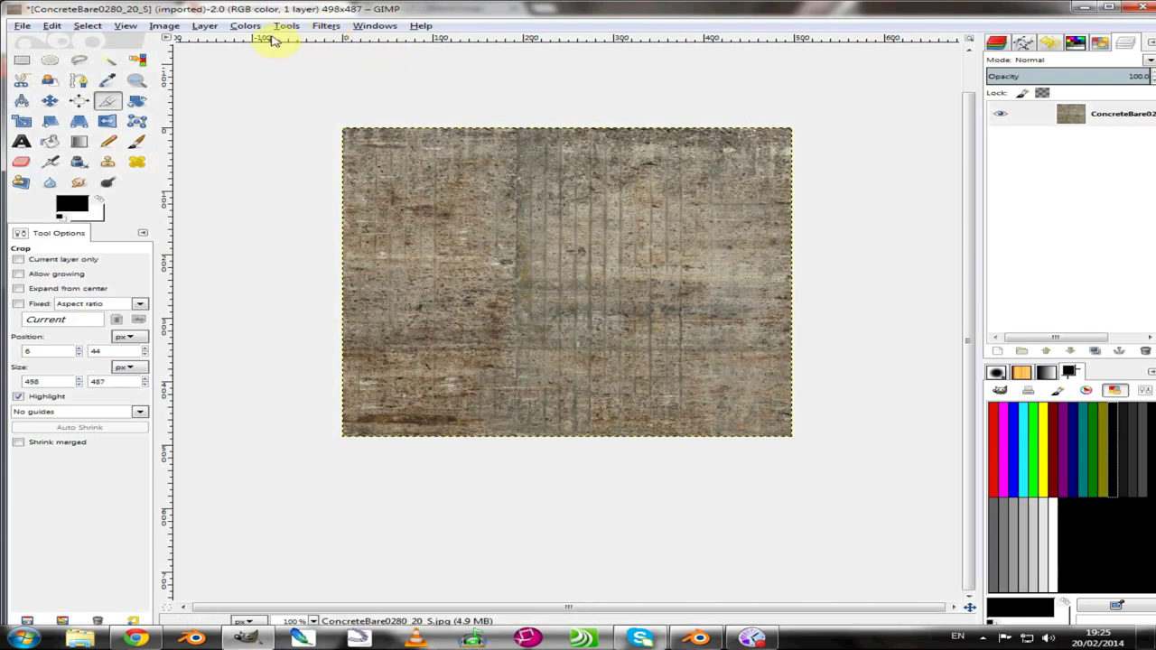
Step: Export the cropped concrete as ConcreteBare0280_20_S.jpg at JPEG quality 95 into blender files\tutorials\vfx\textures
click(21, 26)
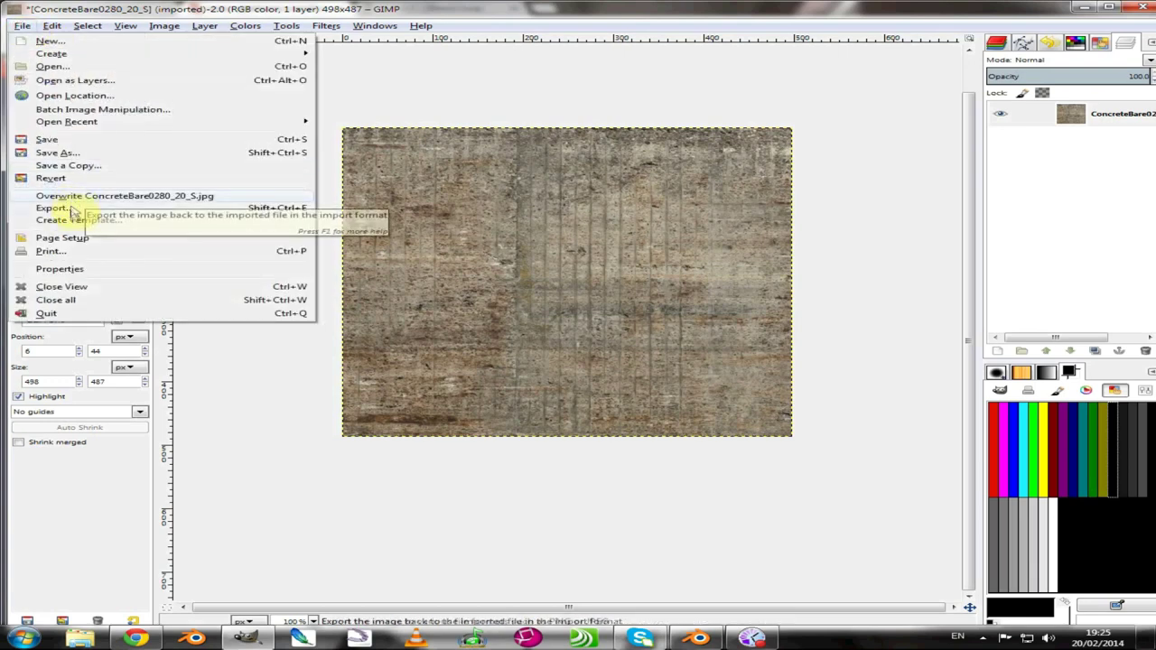
click(56, 207)
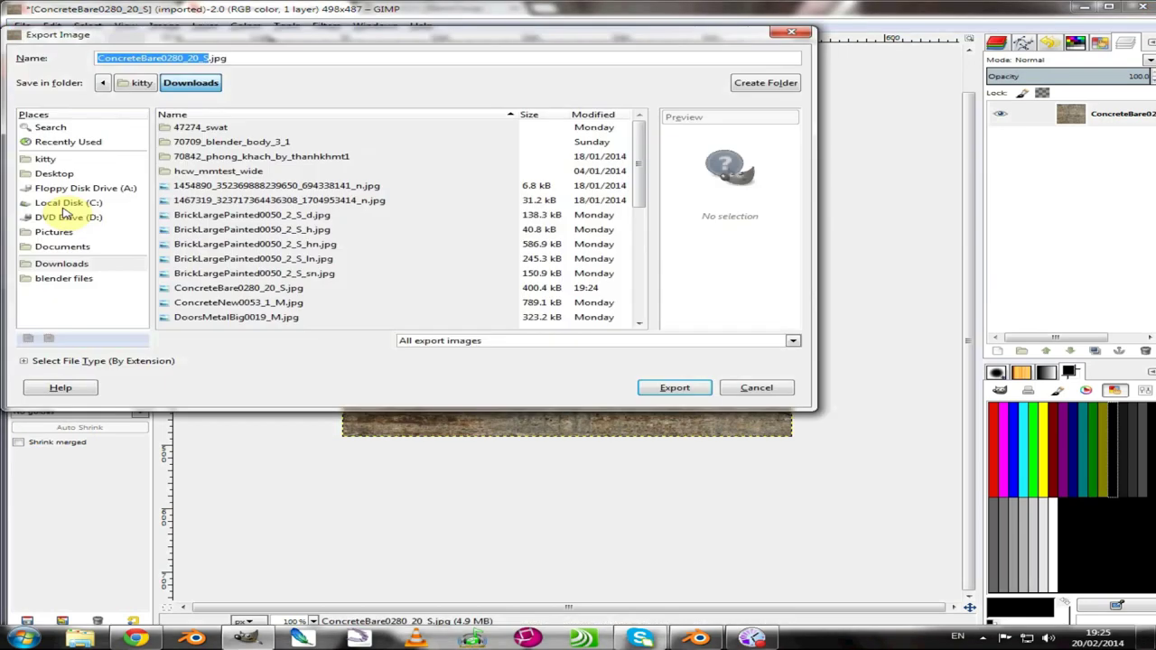
click(60, 247)
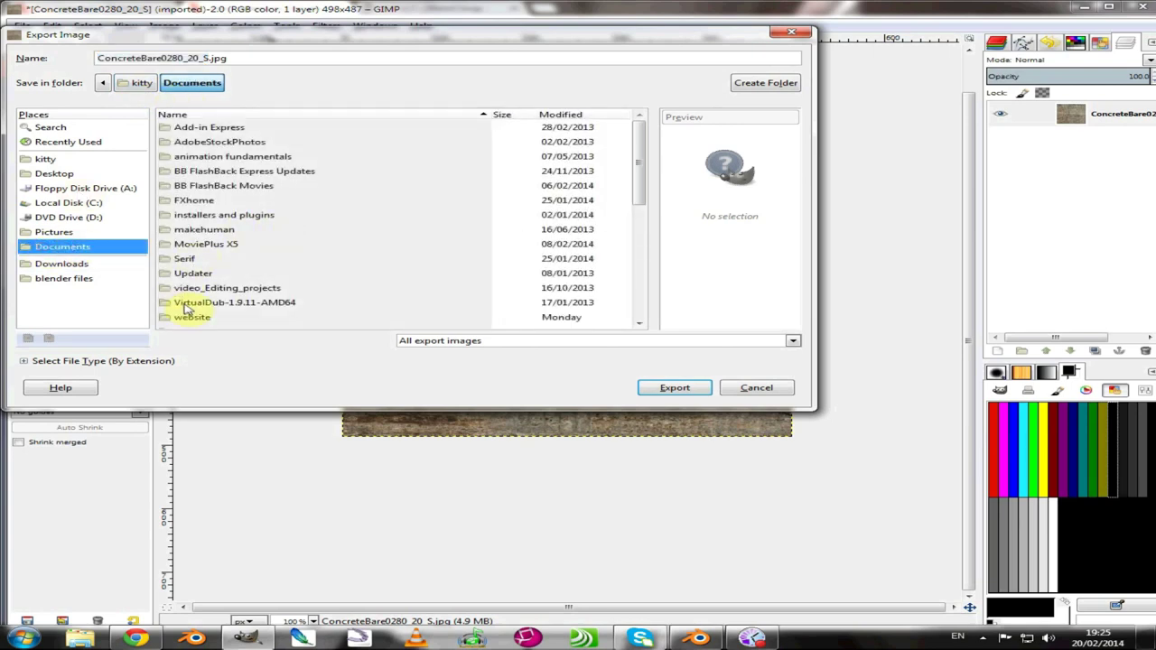
click(73, 282)
double_click(204, 201)
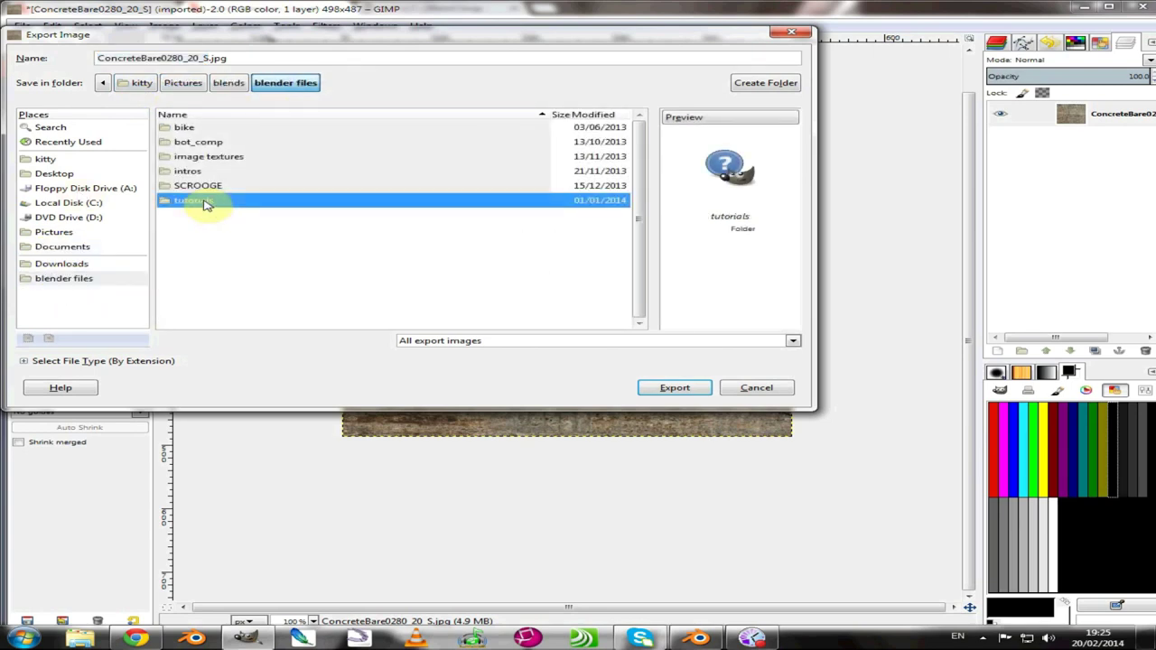
double_click(188, 158)
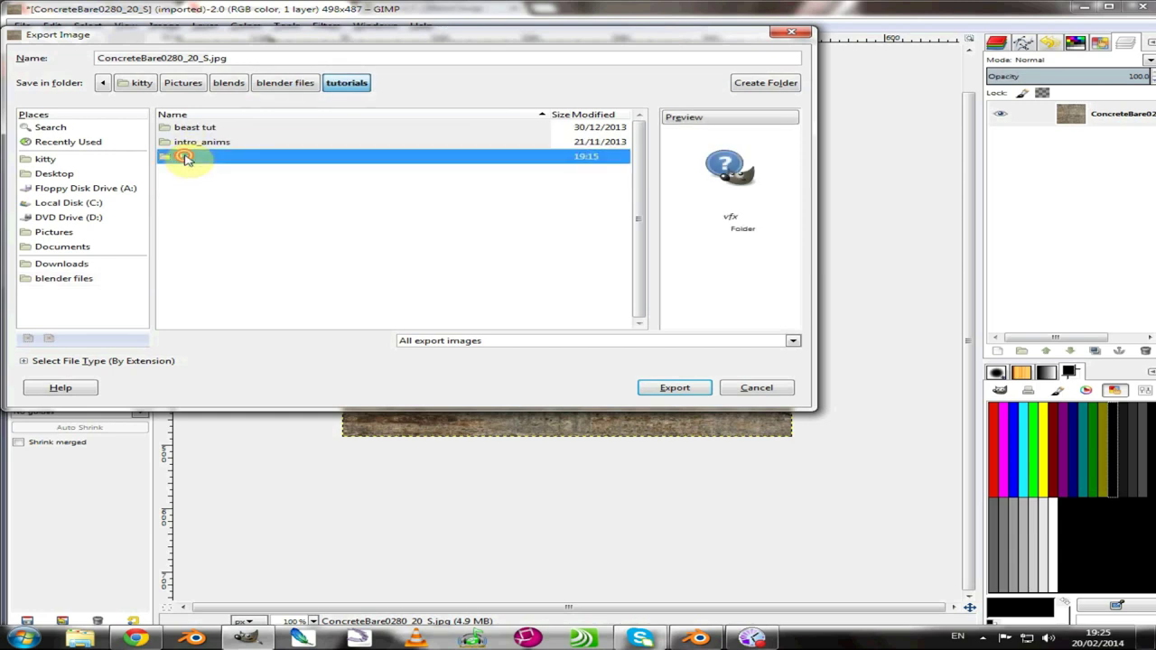
double_click(186, 128)
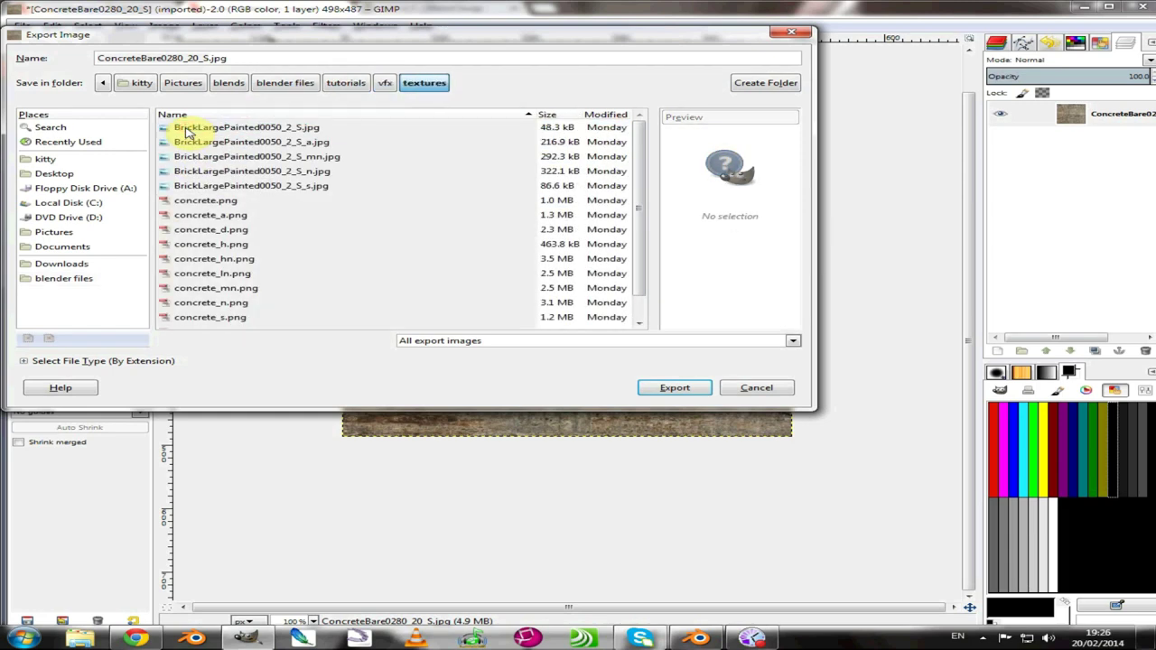
click(668, 388)
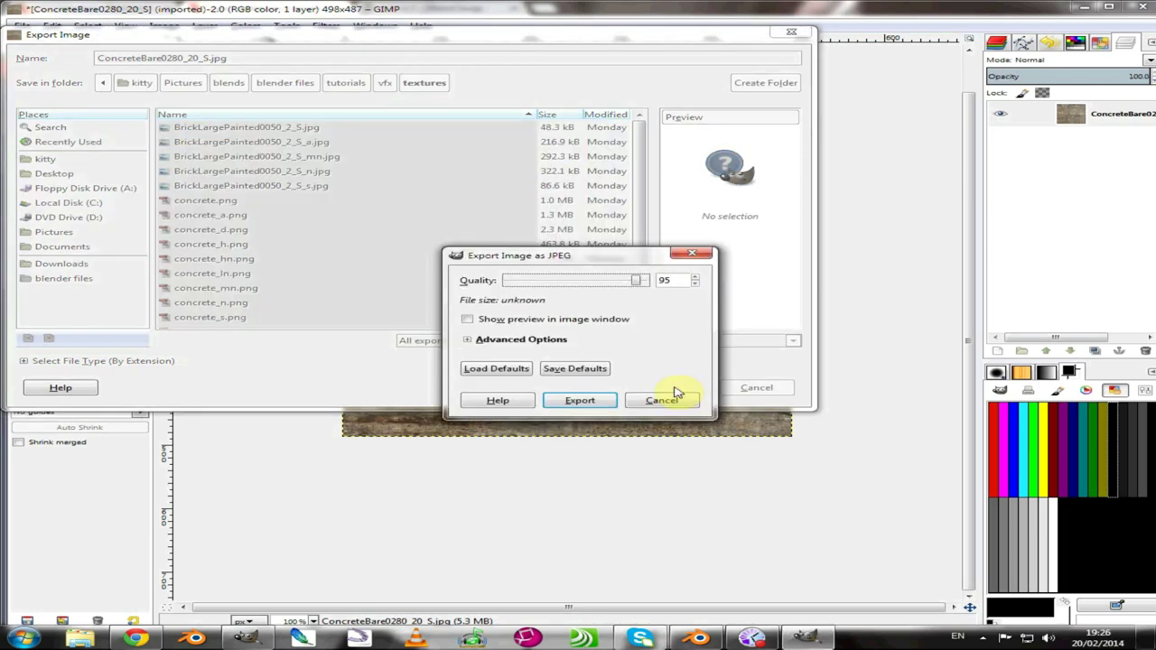
click(571, 404)
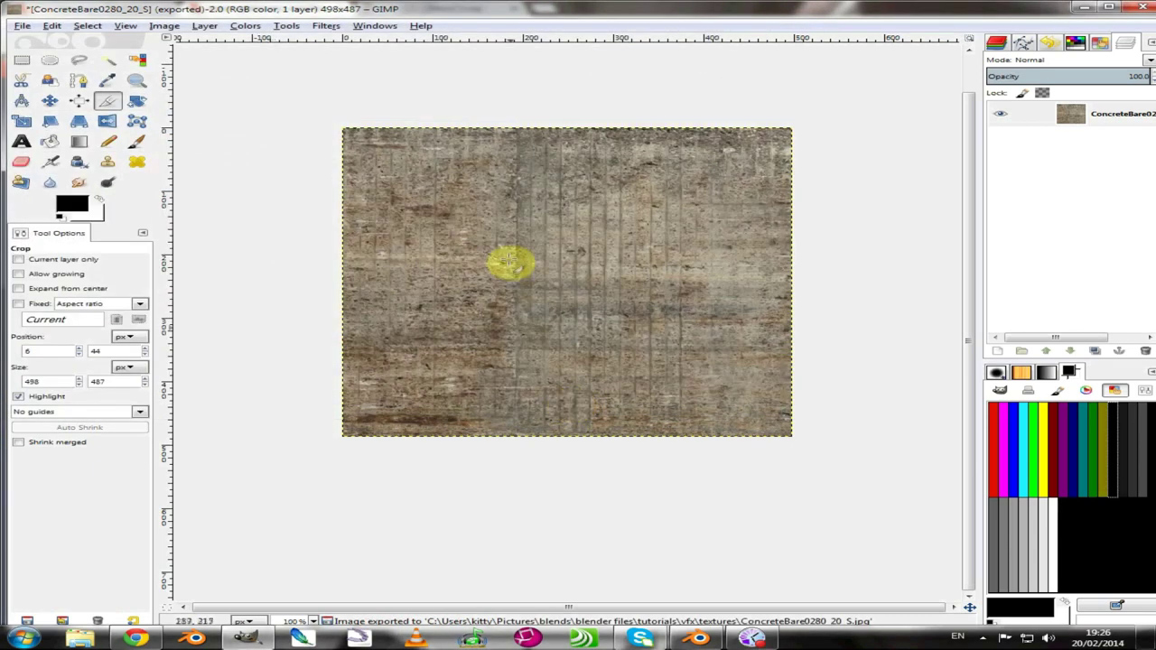
Step: Run Filters > Map > InsaneBump with default settings to generate the concrete maps, then open the textures folder
click(327, 27)
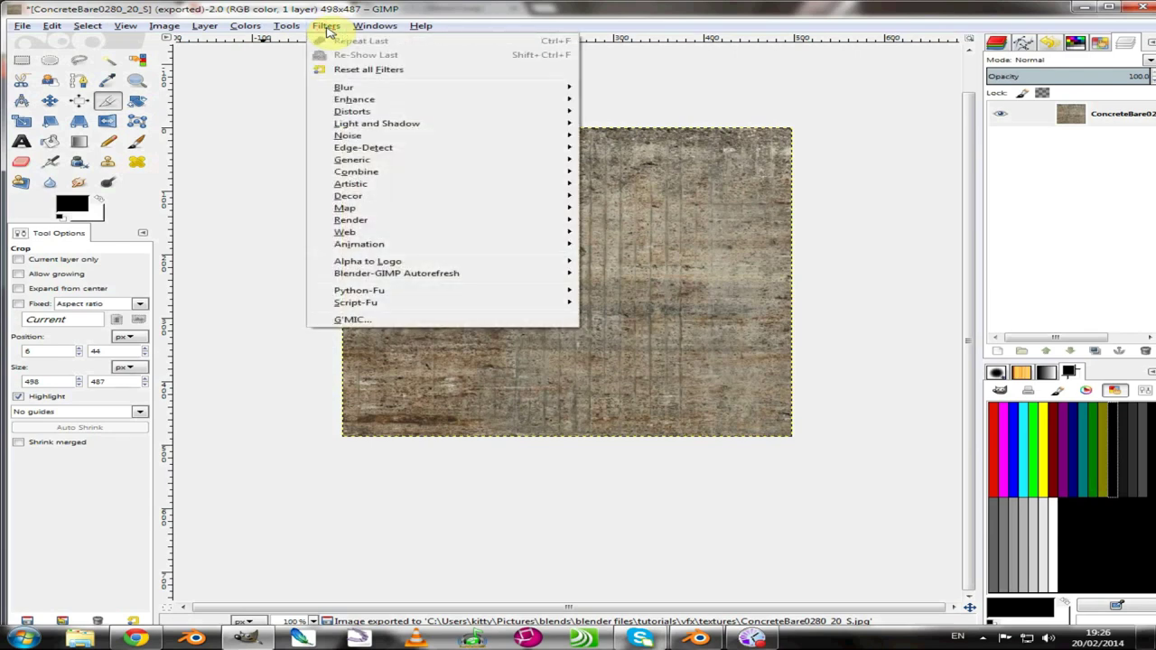
mouse_move(339, 237)
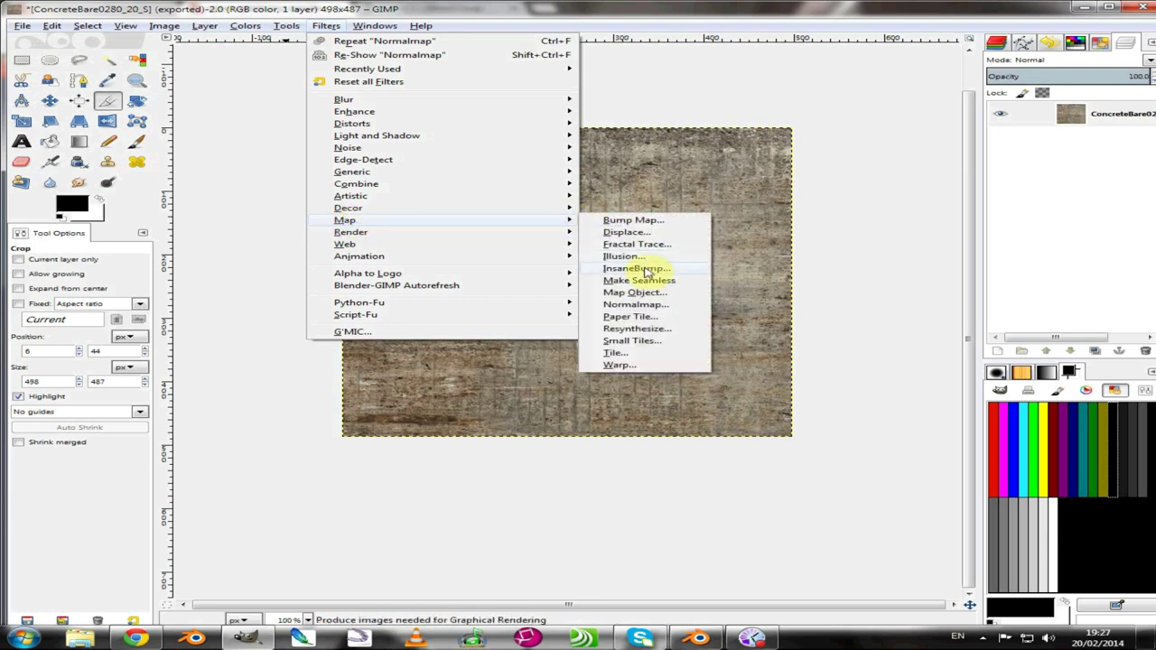
click(645, 270)
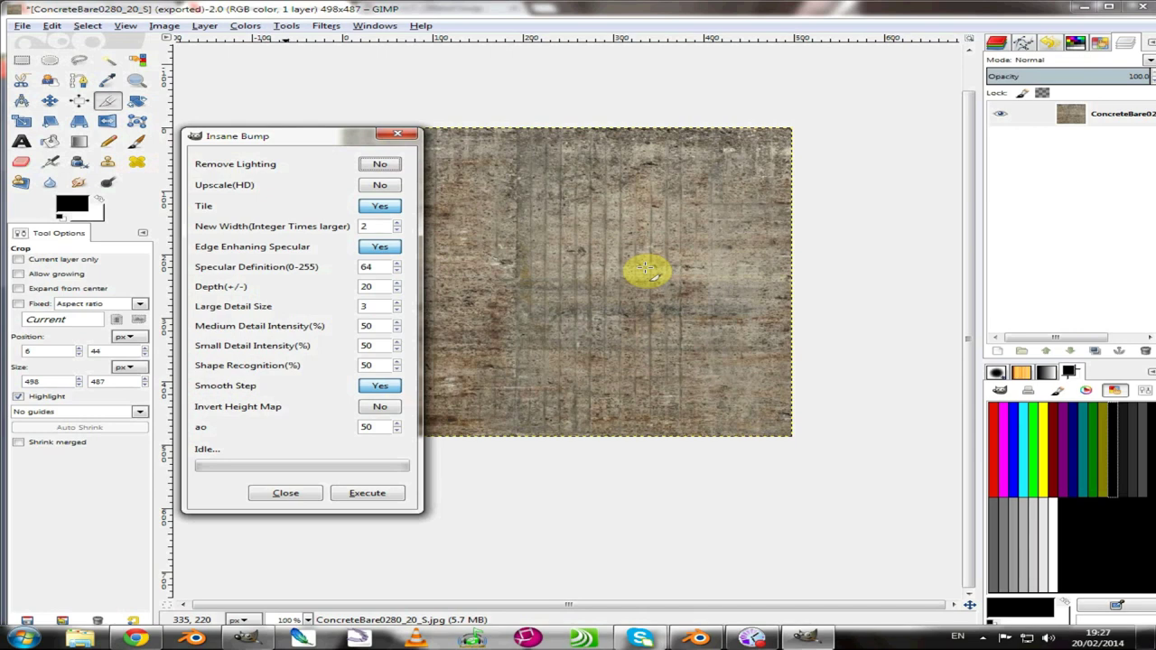
drag(301, 138, 159, 71)
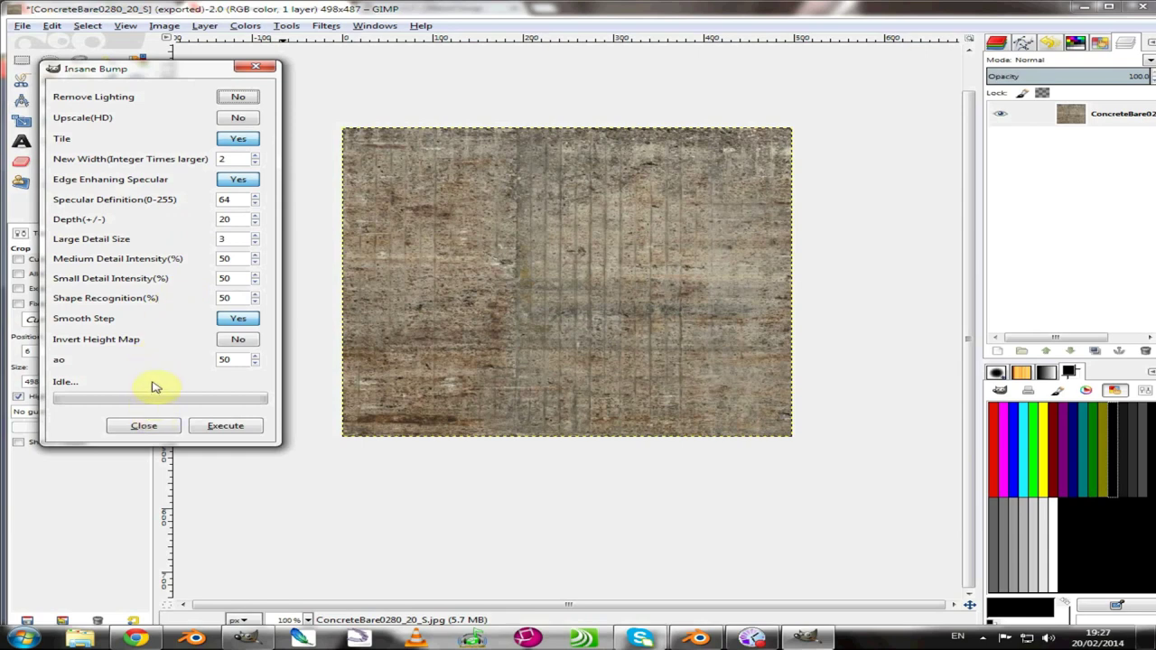
click(224, 426)
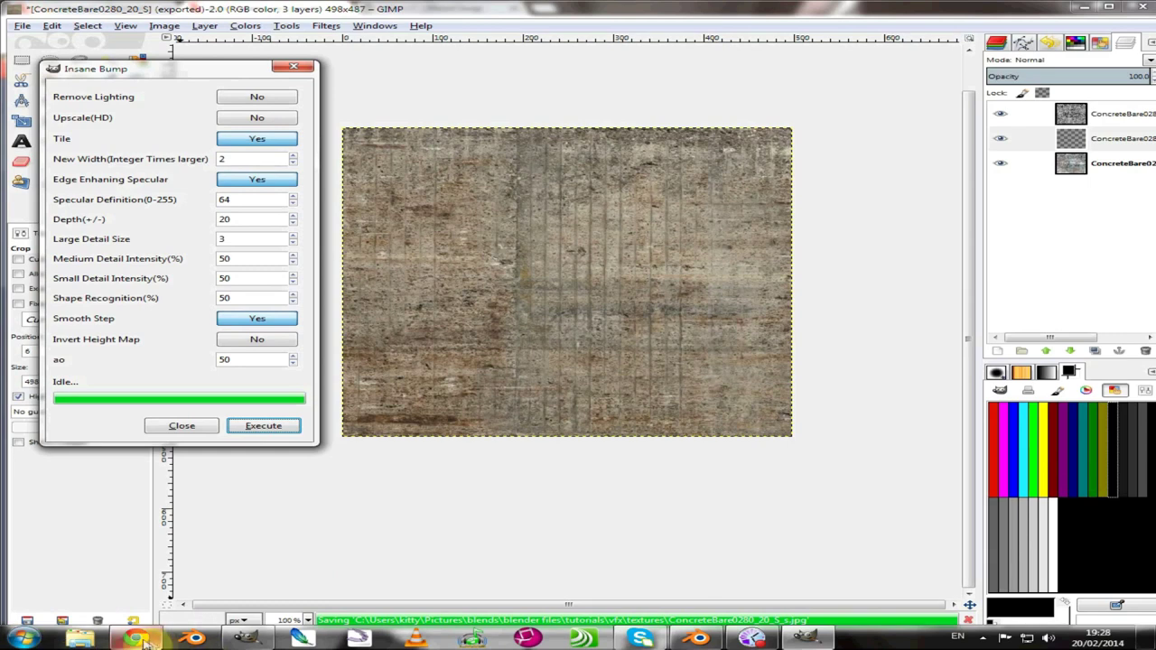
click(83, 640)
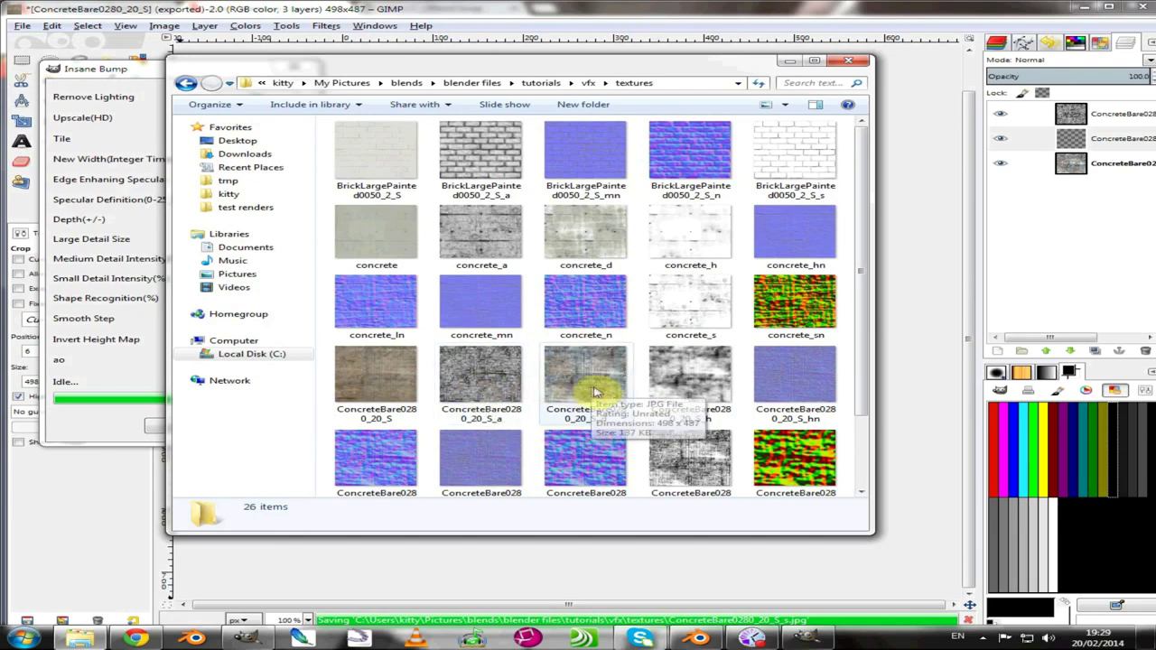
Step: Scroll through the generated _a, _d, _h, _s and normal maps, then close the Explorer window
scroll(684, 388, down, 2)
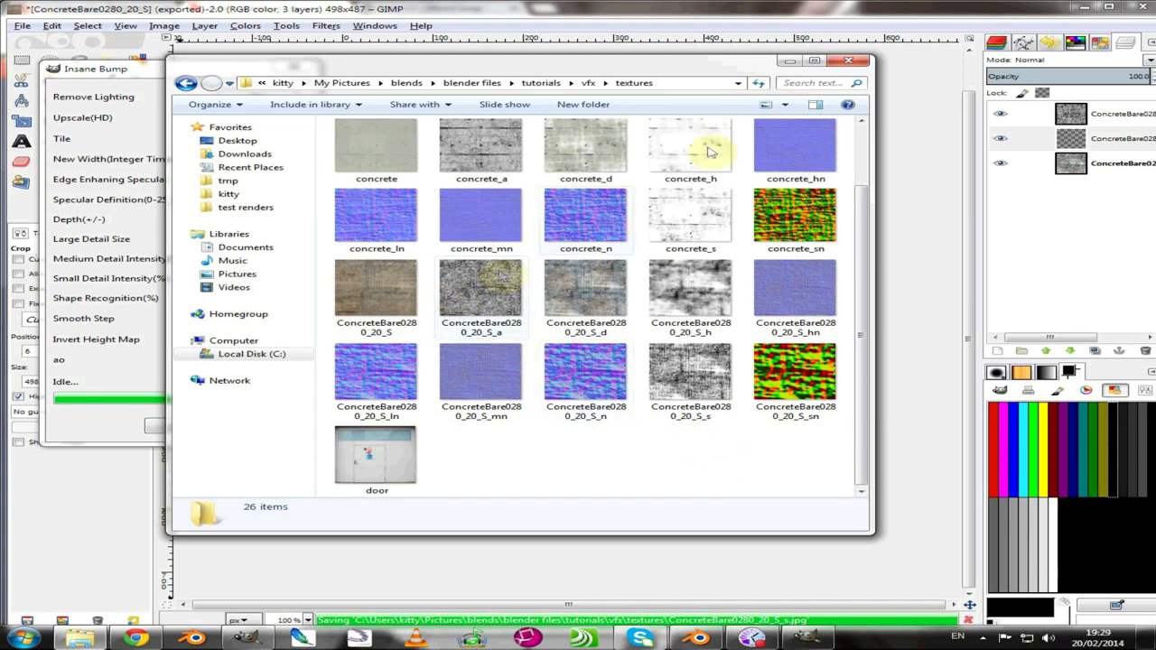
click(845, 60)
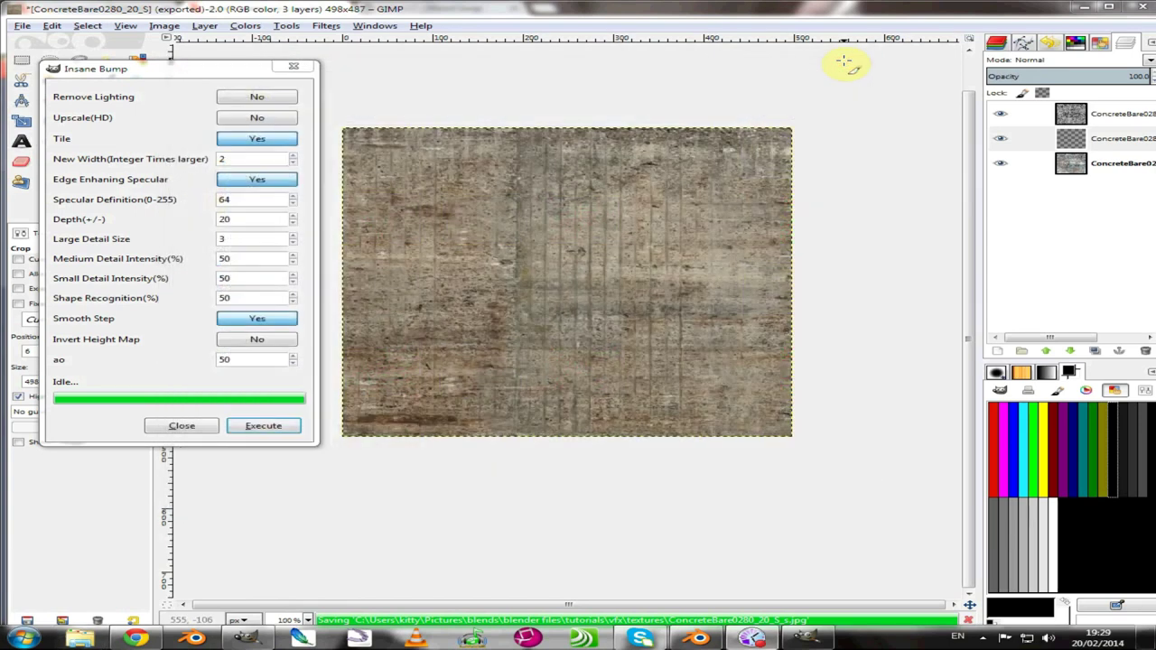
Step: Close Insane Bump, quit GIMP discarding unsaved changes, and switch back to Blender
click(180, 427)
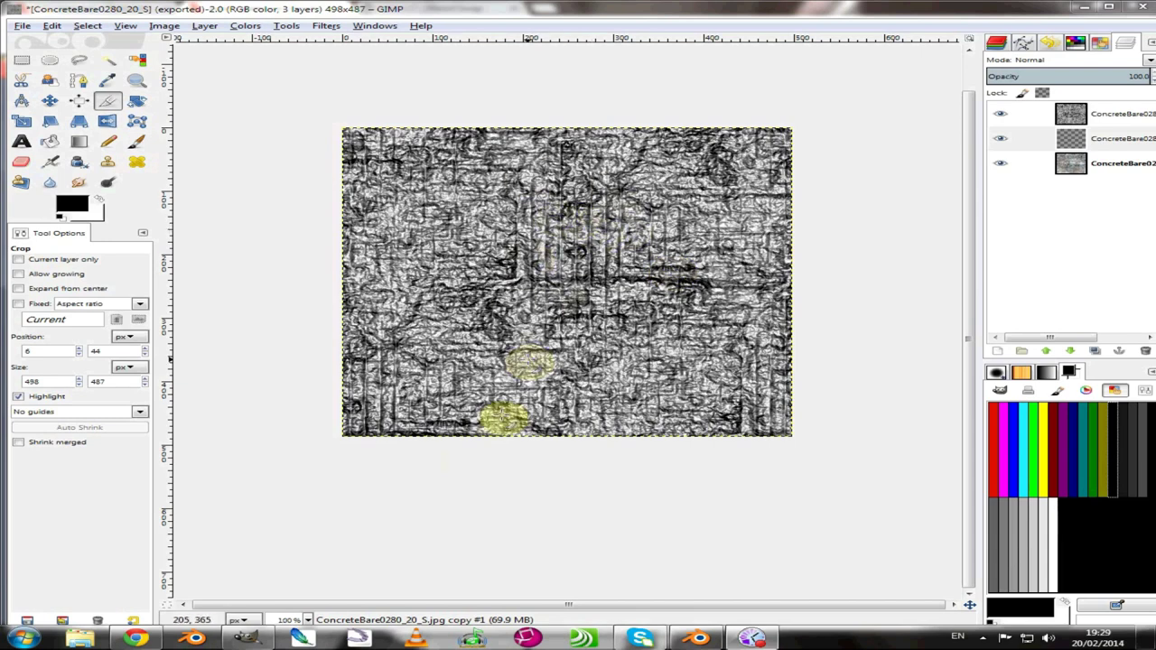
click(1144, 7)
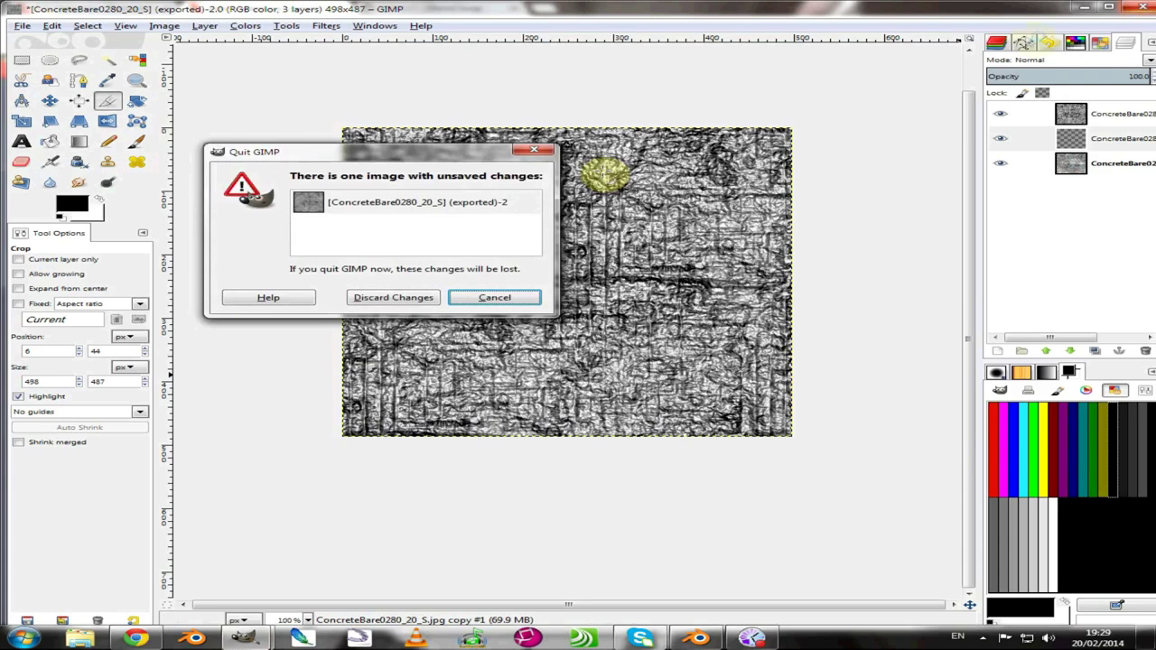
click(389, 298)
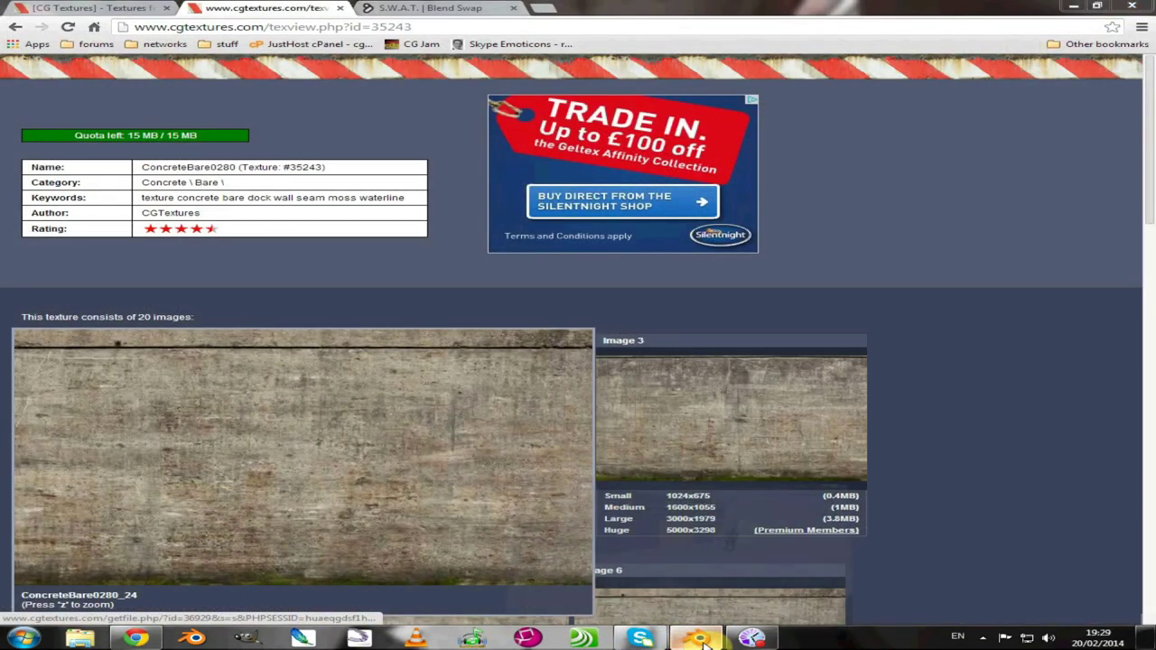
click(701, 639)
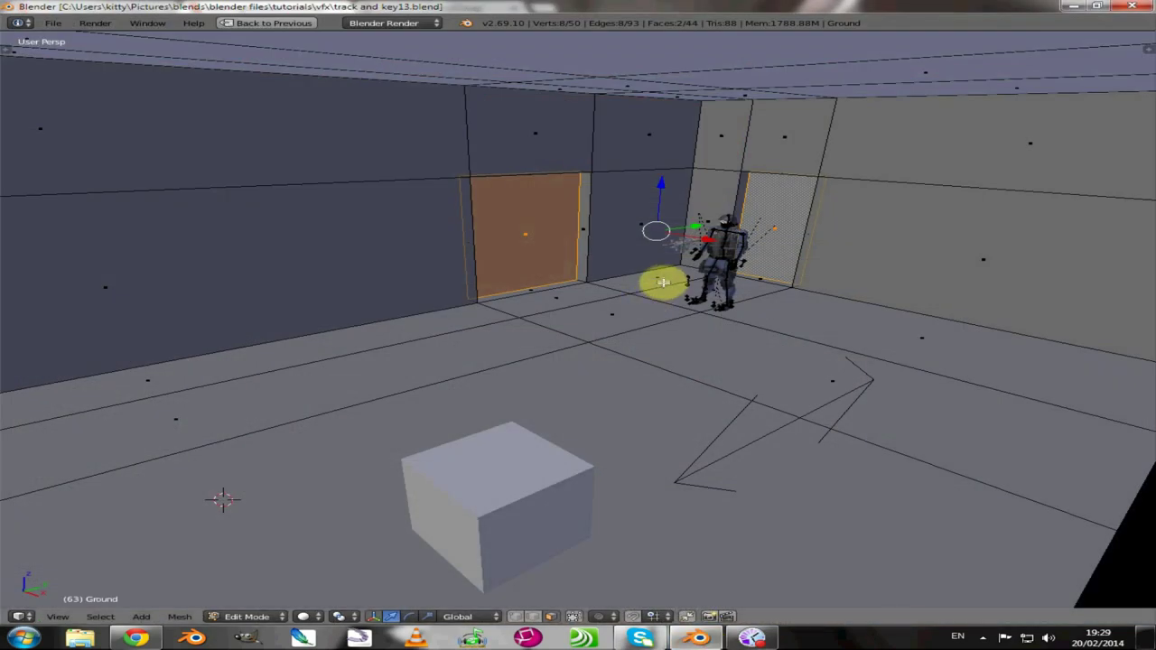
Step: Select all the floor faces of the room mesh, including the large central face
right_click(659, 286)
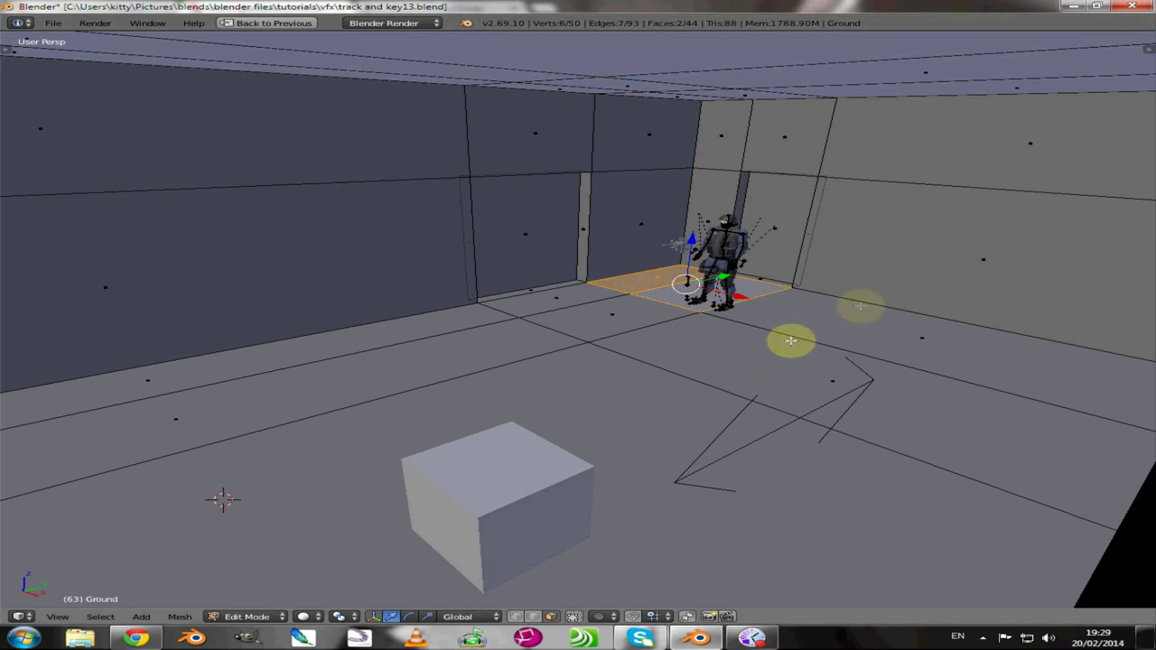
alt+right_click(917, 348)
shift+right_click(608, 325)
shift+right_click(558, 304)
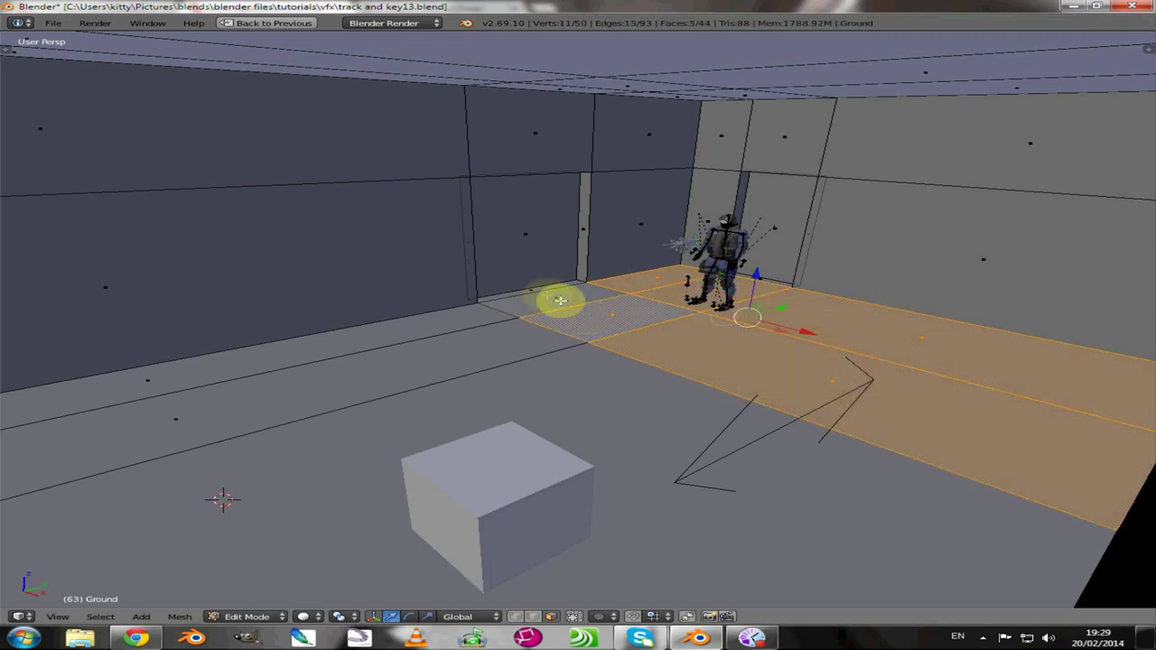
shift+right_click(539, 289)
middle_drag(539, 290, 669, 421)
shift+right_click(744, 407)
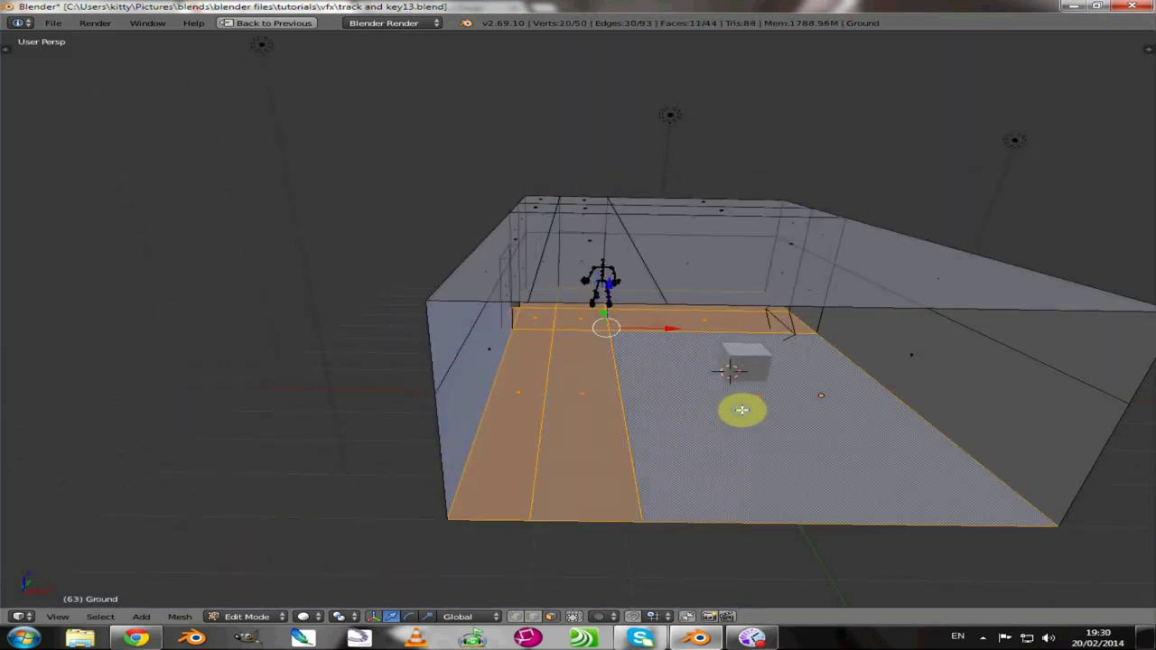
Step: View the floor straight from above in top view, centred, and restore the full Compositing layout
middle_drag(588, 227, 593, 328)
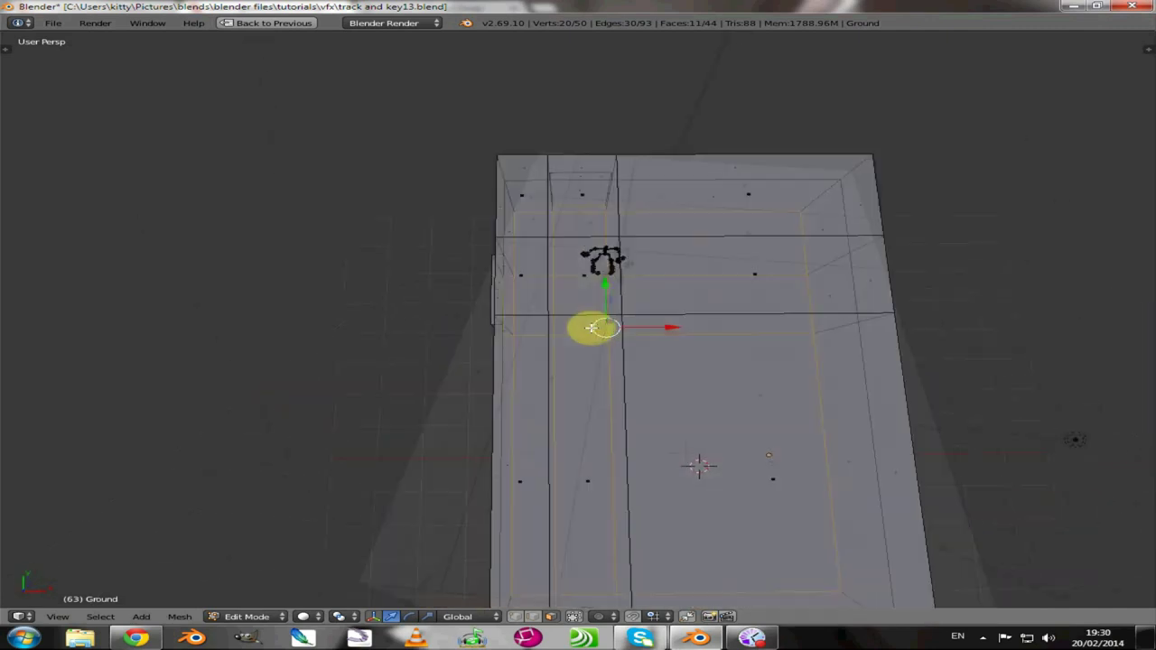
scroll(684, 307, up, 2)
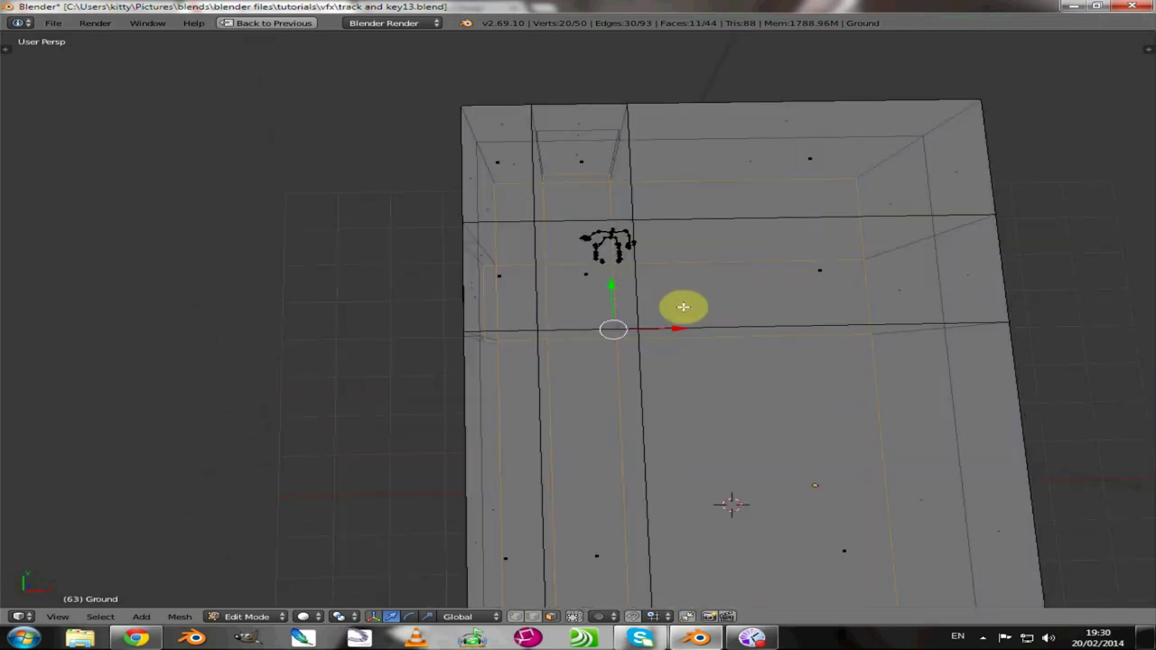
key(KP_7)
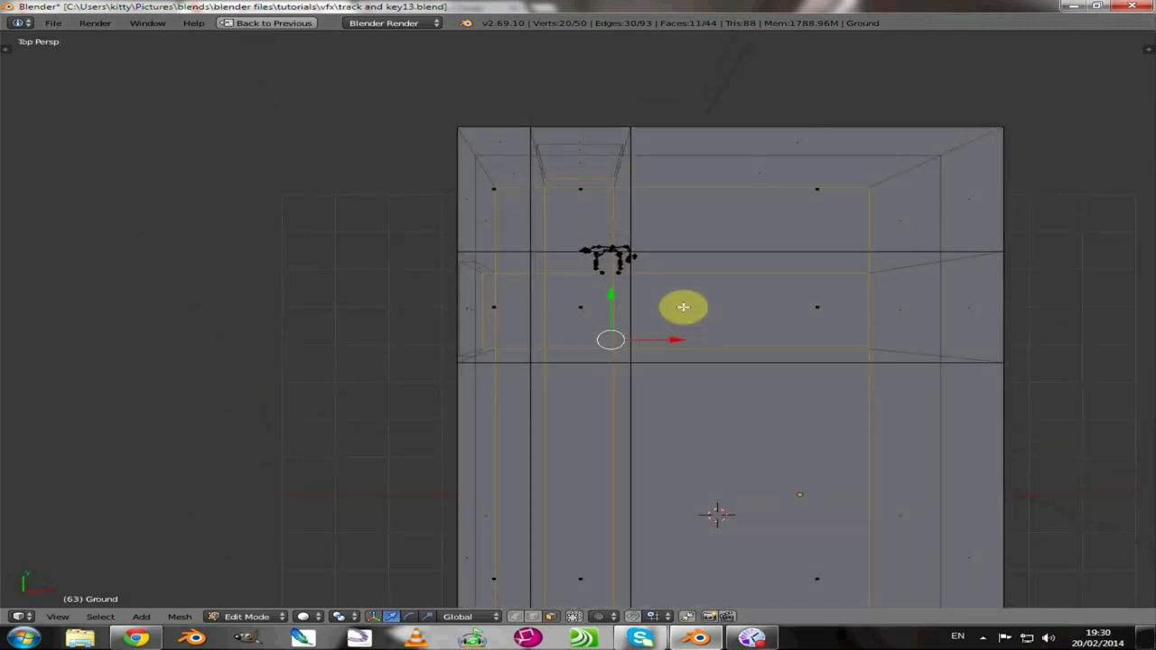
shift+middle_drag(685, 308, 597, 217)
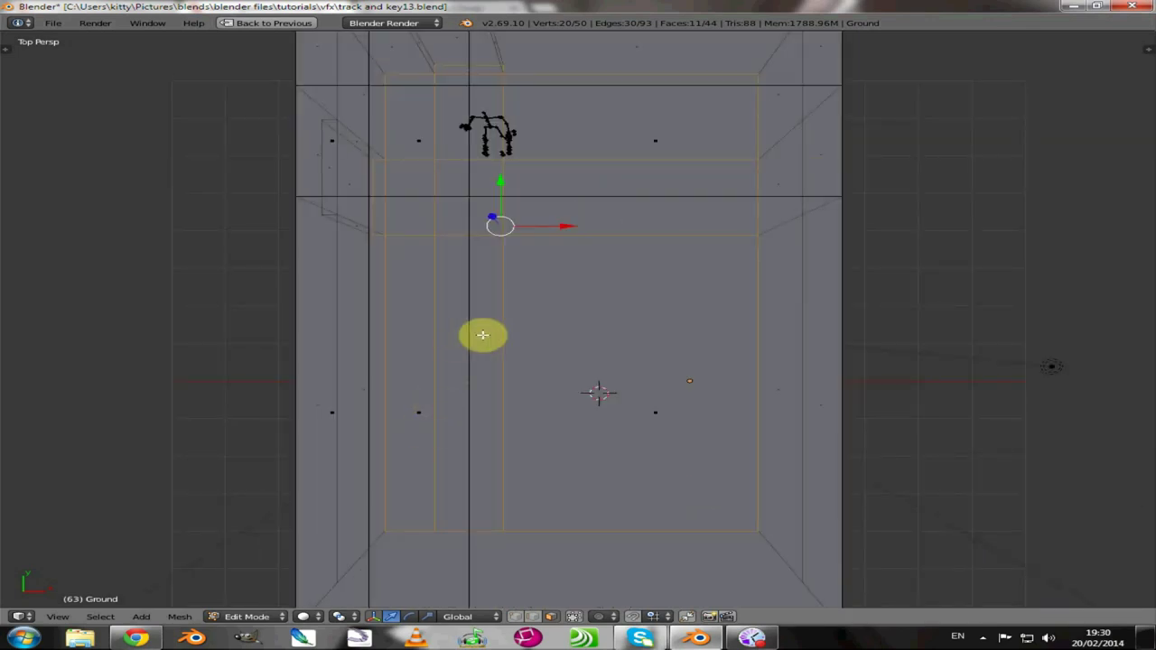
key(ctrl+Up)
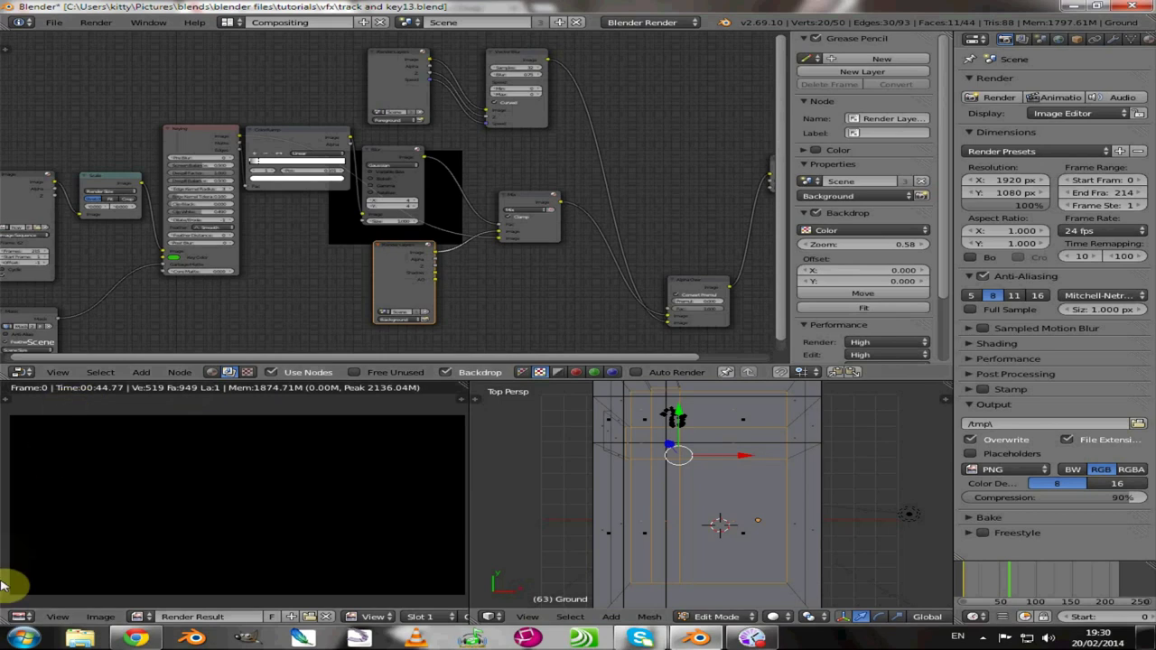
Step: Switch to the Default layout, split the 3D view in two, and hide the right view's T and N panels
click(227, 23)
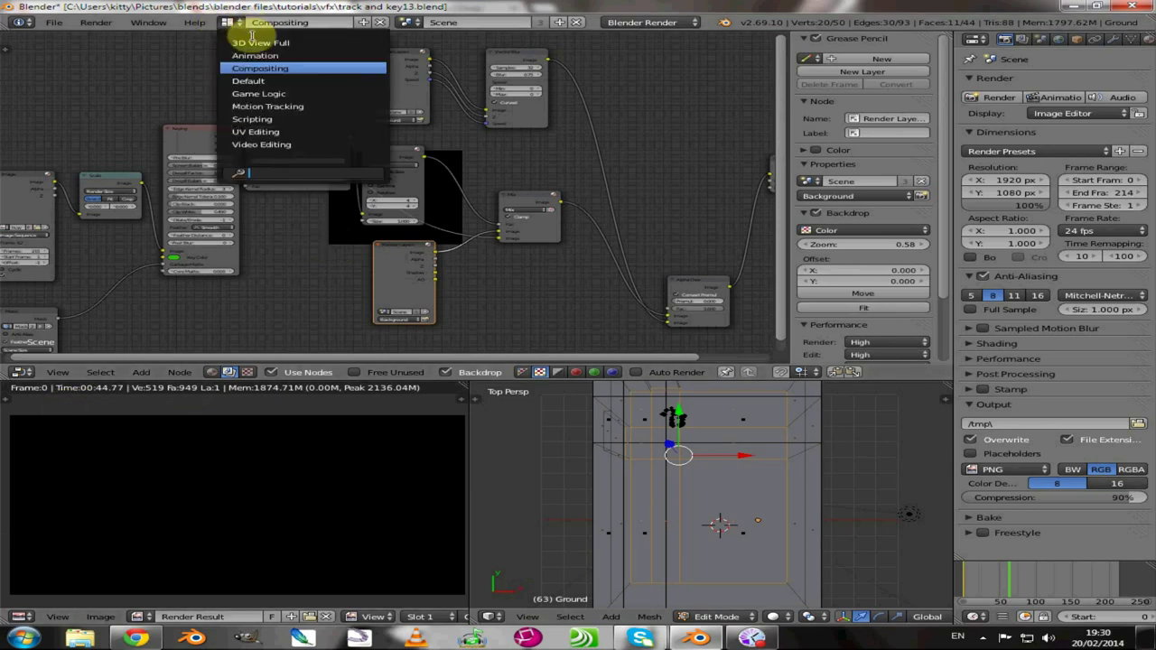
click(257, 82)
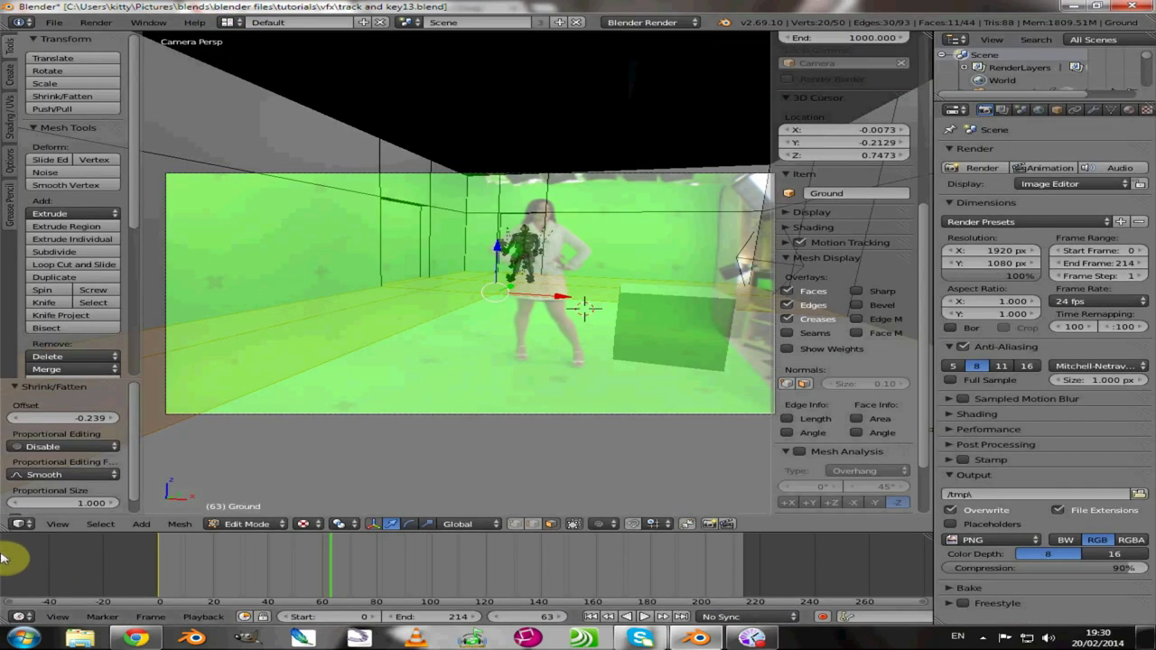
drag(3, 529, 528, 527)
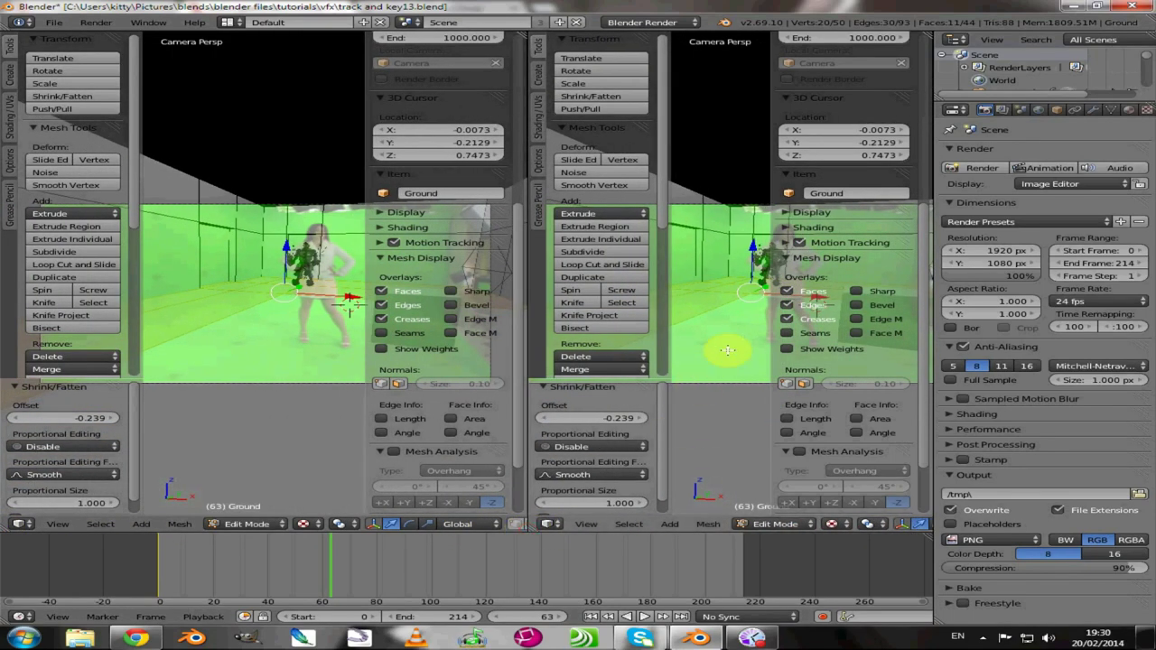
key(t)
key(n)
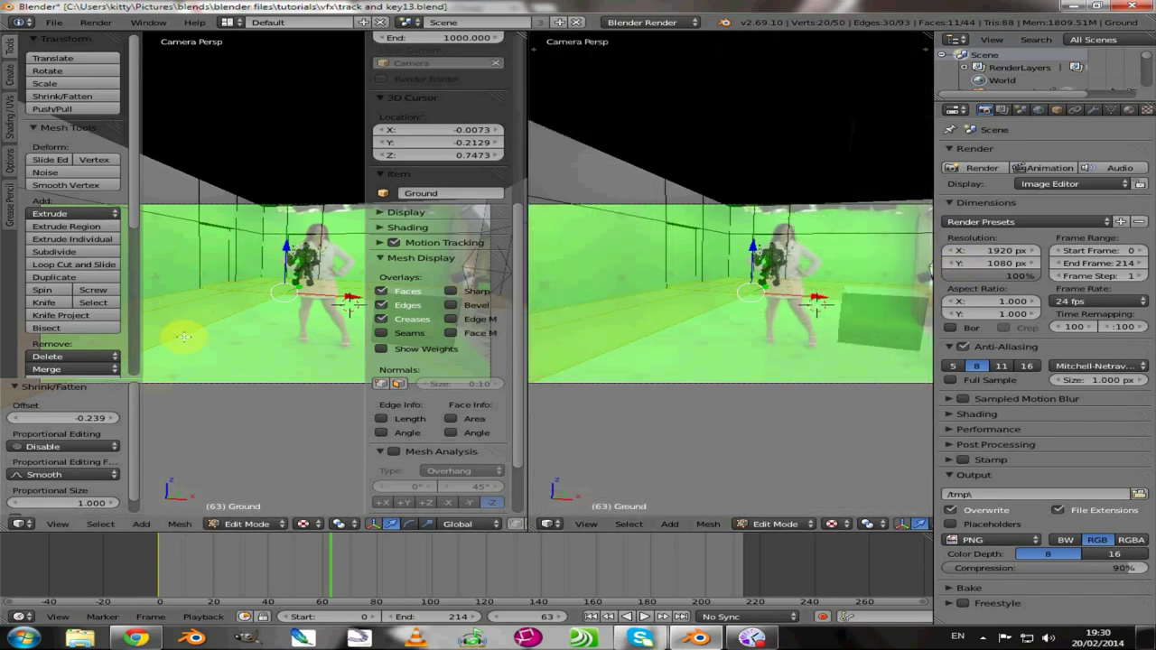
Step: Make the left area a UV/Image Editor and open ConcreteBare0280_20_S.jpg from the vfx textures folder
click(19, 524)
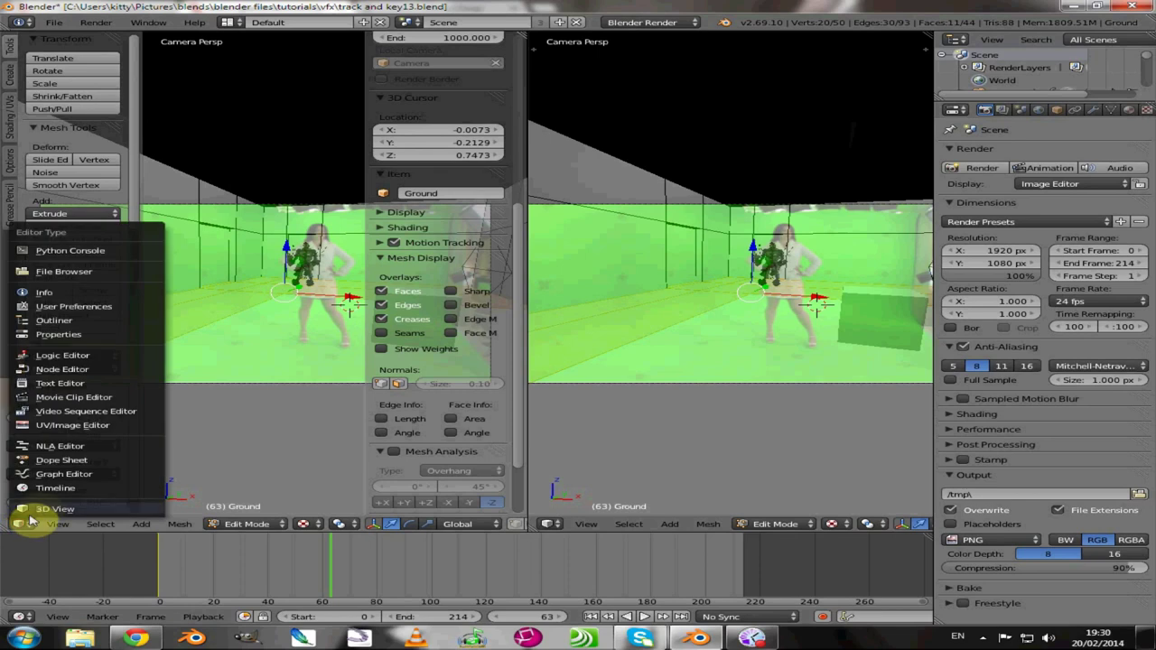
click(50, 419)
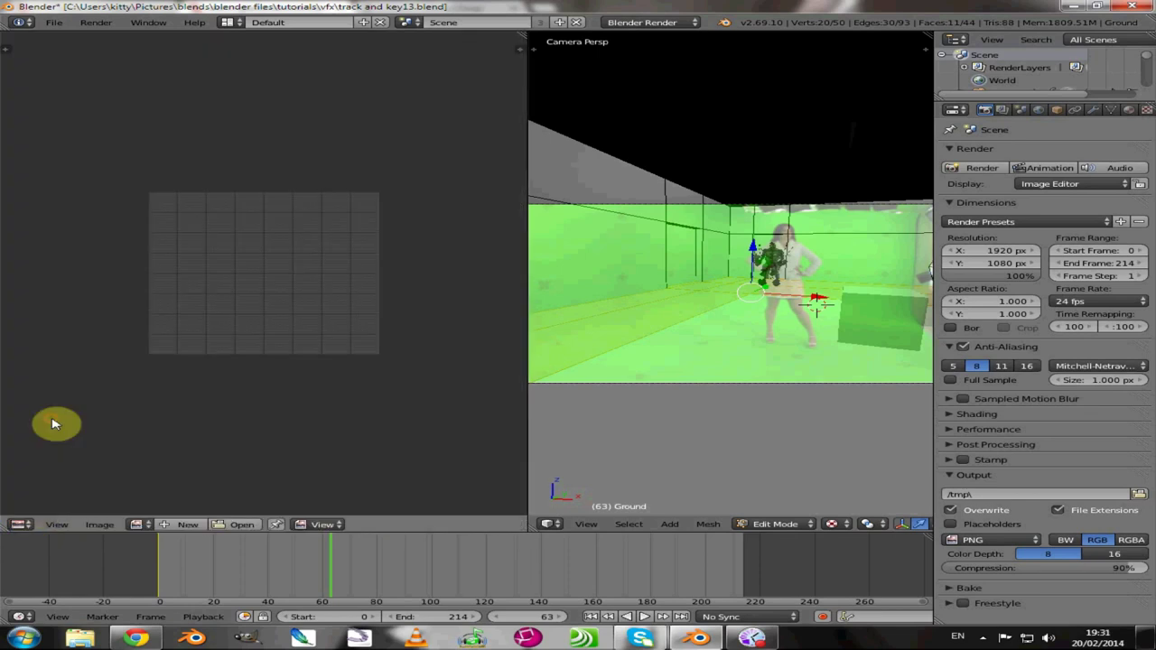
click(99, 529)
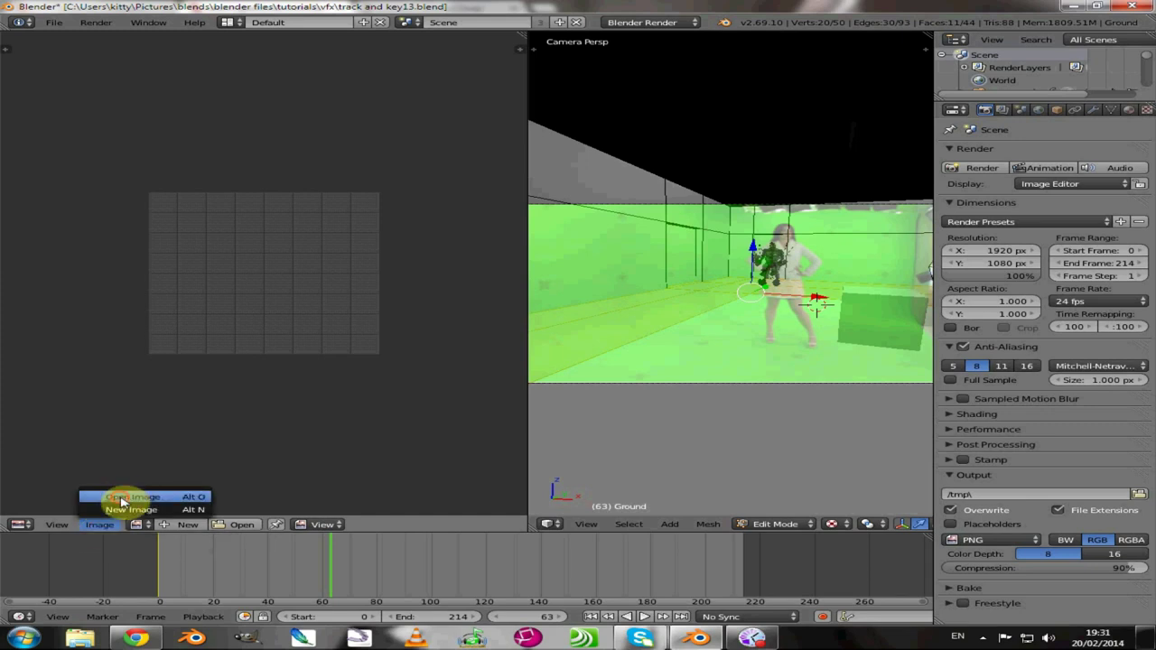
click(124, 503)
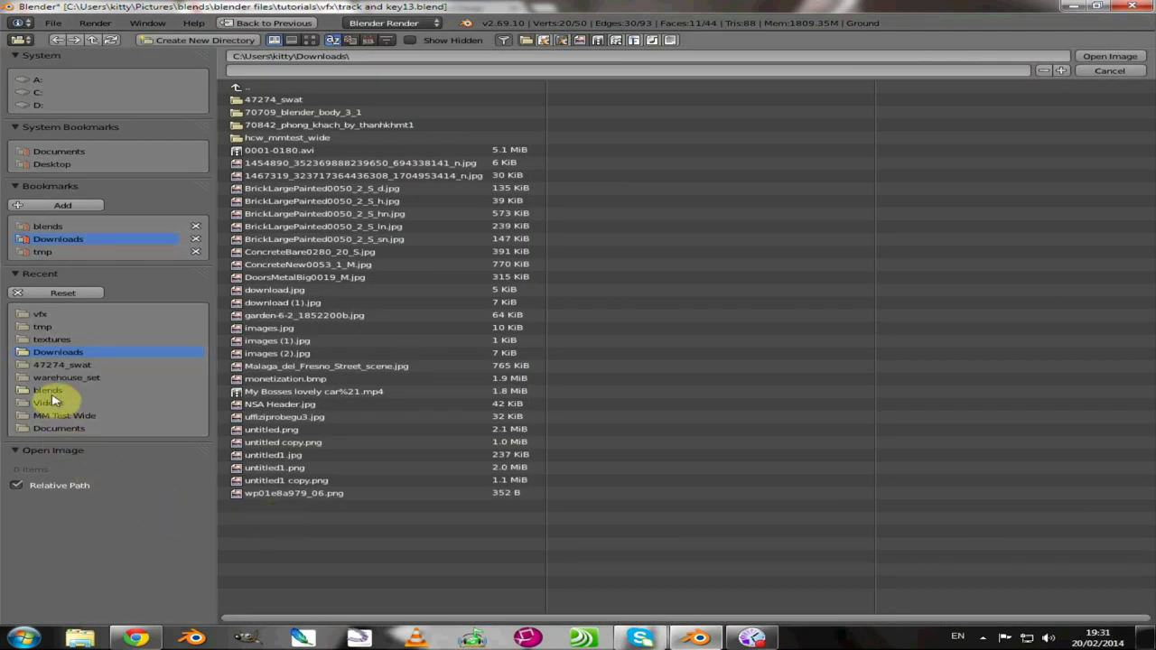
click(52, 340)
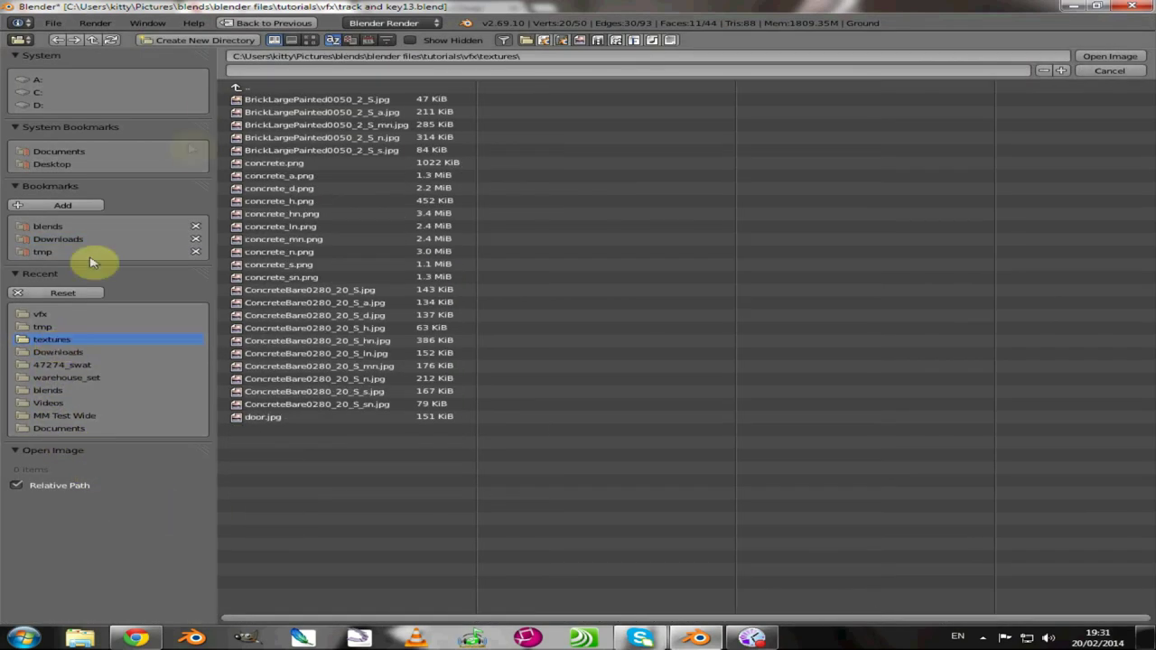
click(310, 40)
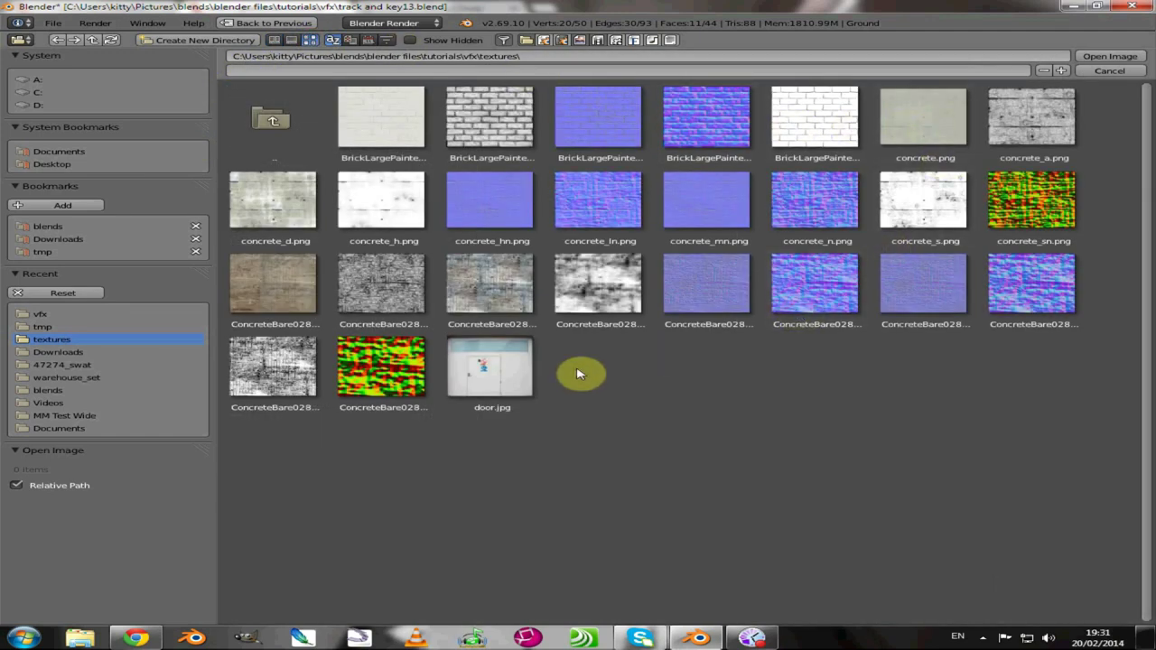
click(268, 294)
click(1128, 57)
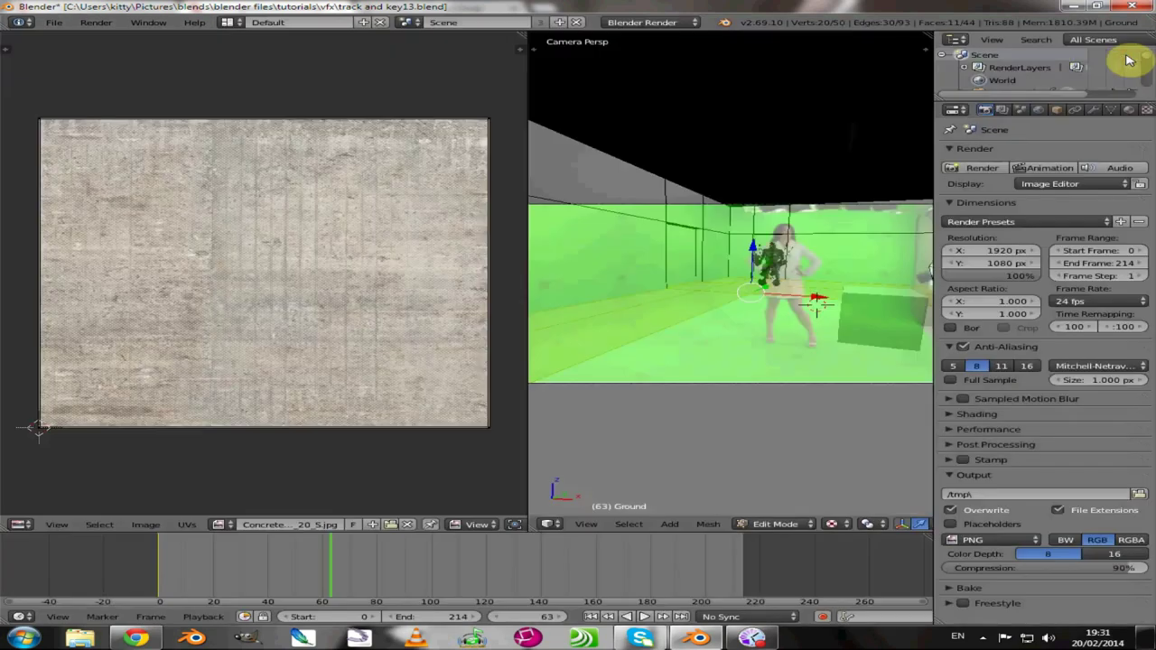
Step: From top view, unwrap the selected floor faces with Project From View (Bounds) onto the concrete image
click(729, 365)
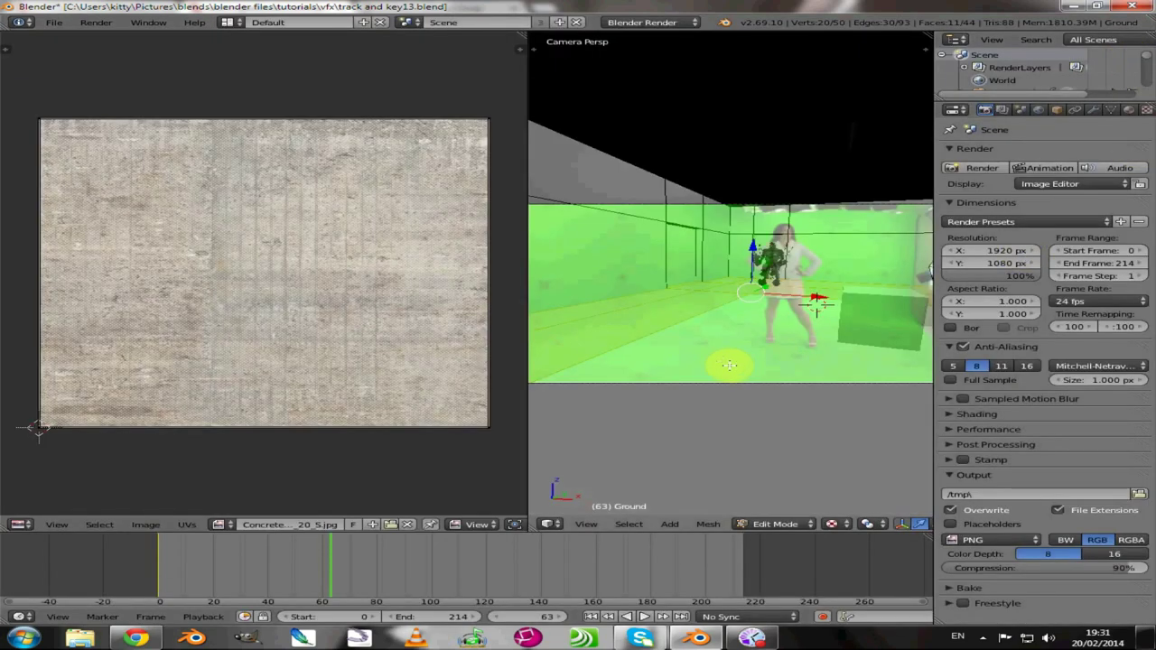
key(KP_7)
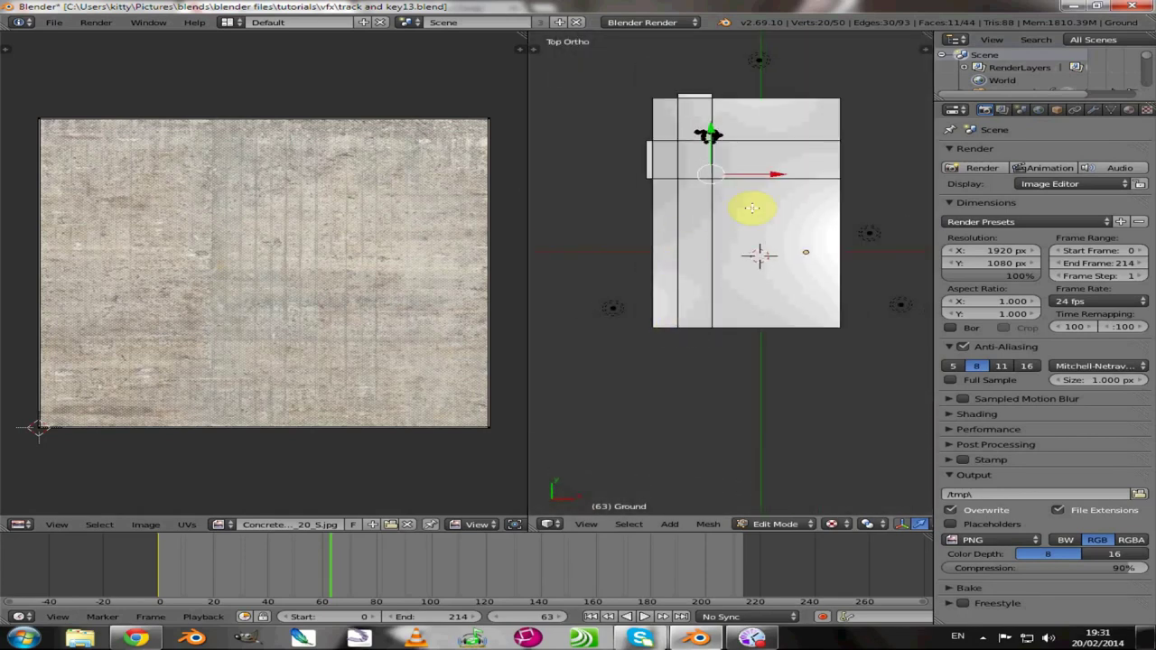
key(u)
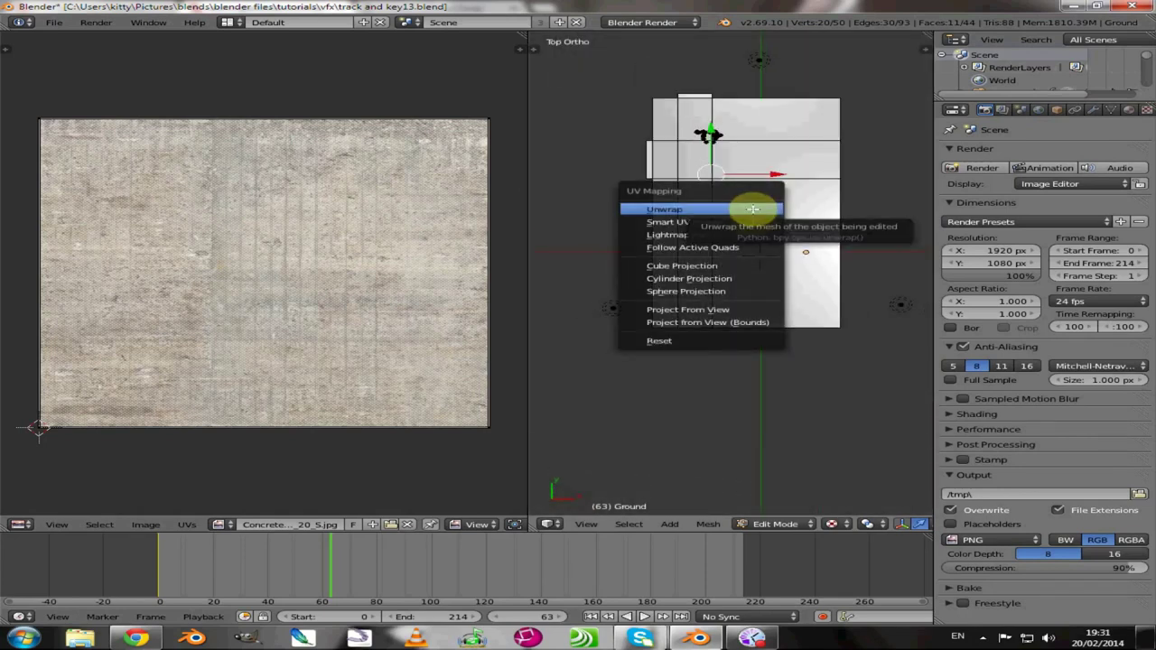
click(730, 323)
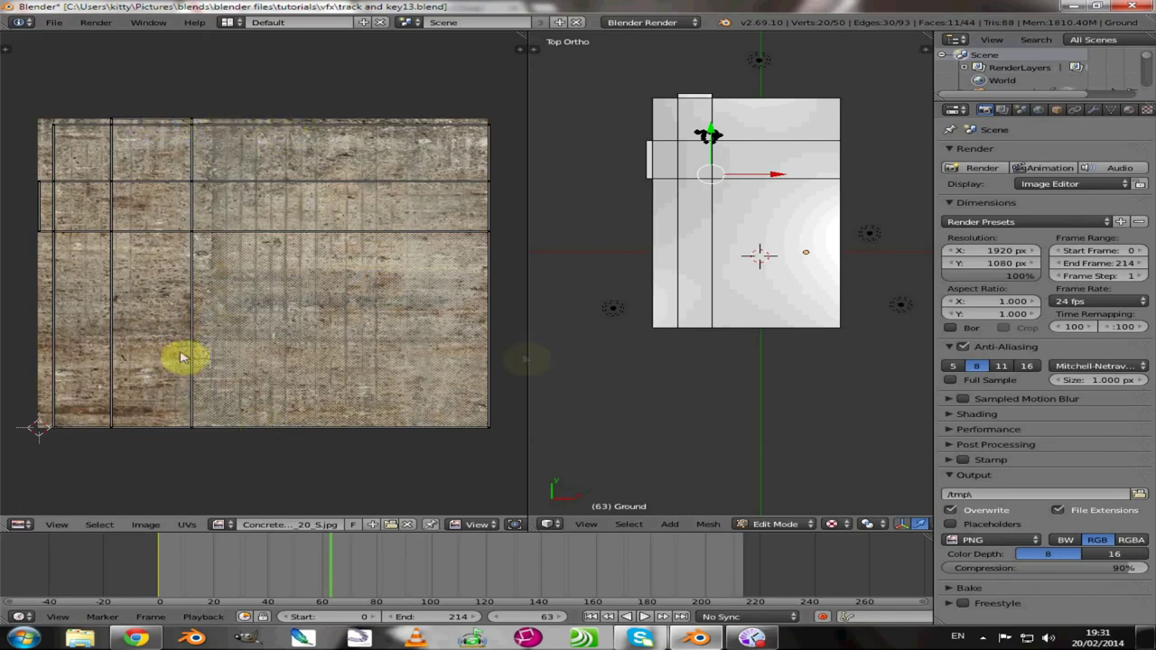
middle_drag(625, 335, 591, 250)
scroll(684, 246, up, 3)
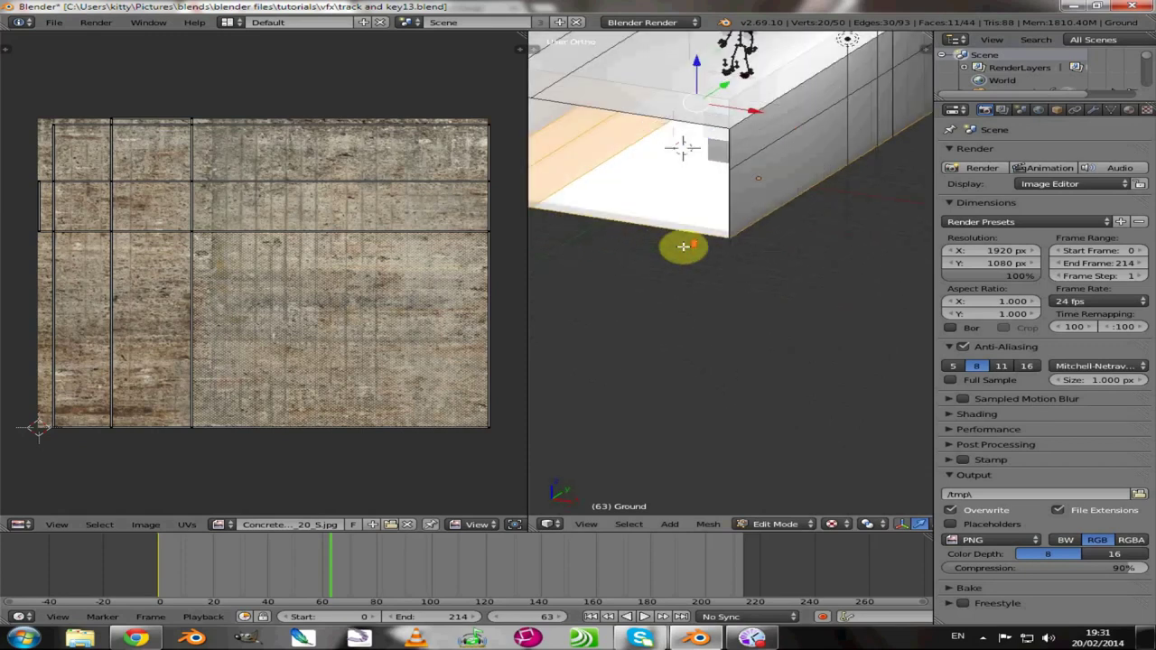
middle_drag(676, 227, 741, 312)
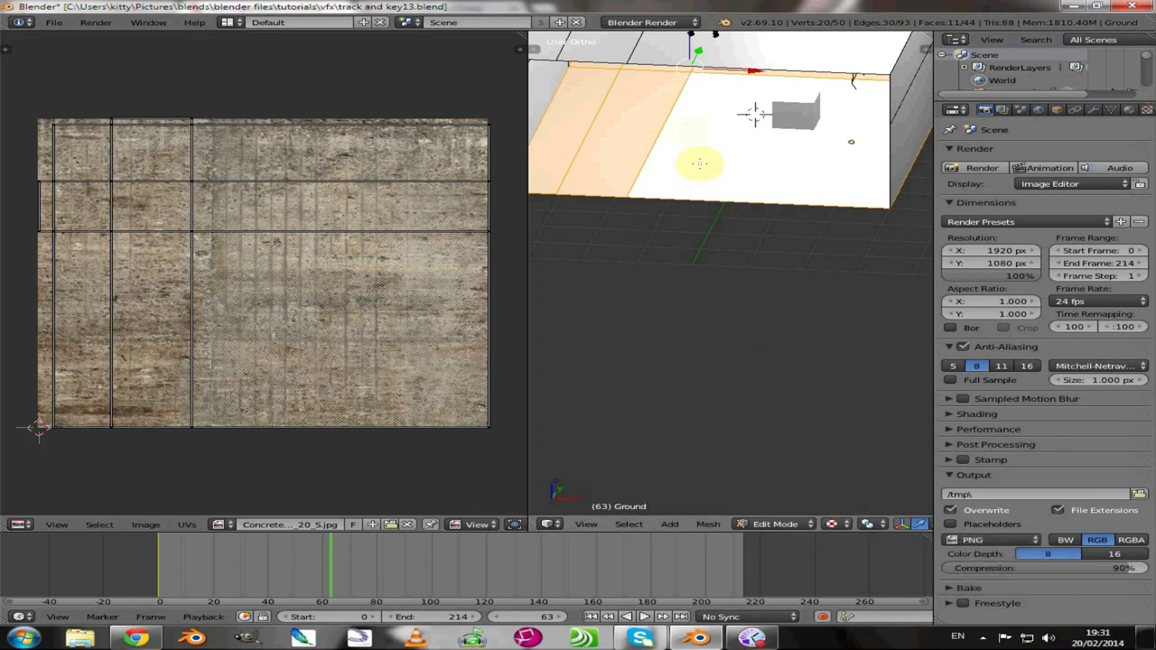
scroll(686, 126, up, 2)
scroll(695, 149, down, 3)
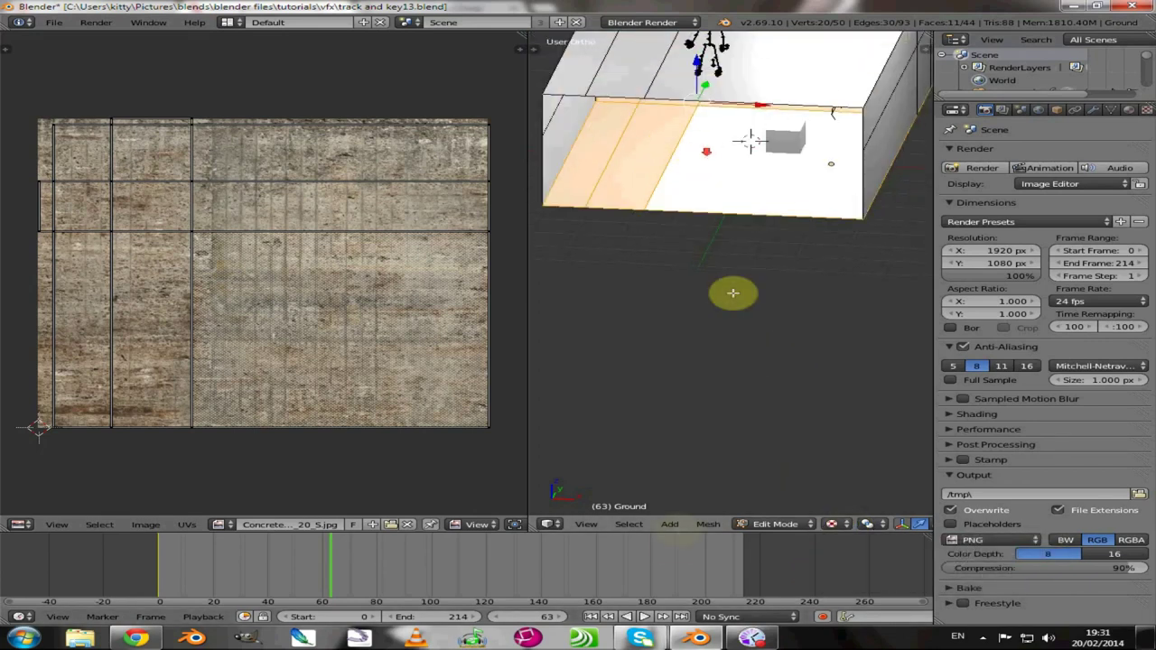
Step: Return to Object Mode and set the viewport's material shading to GLSL in the N panel
click(775, 524)
click(758, 509)
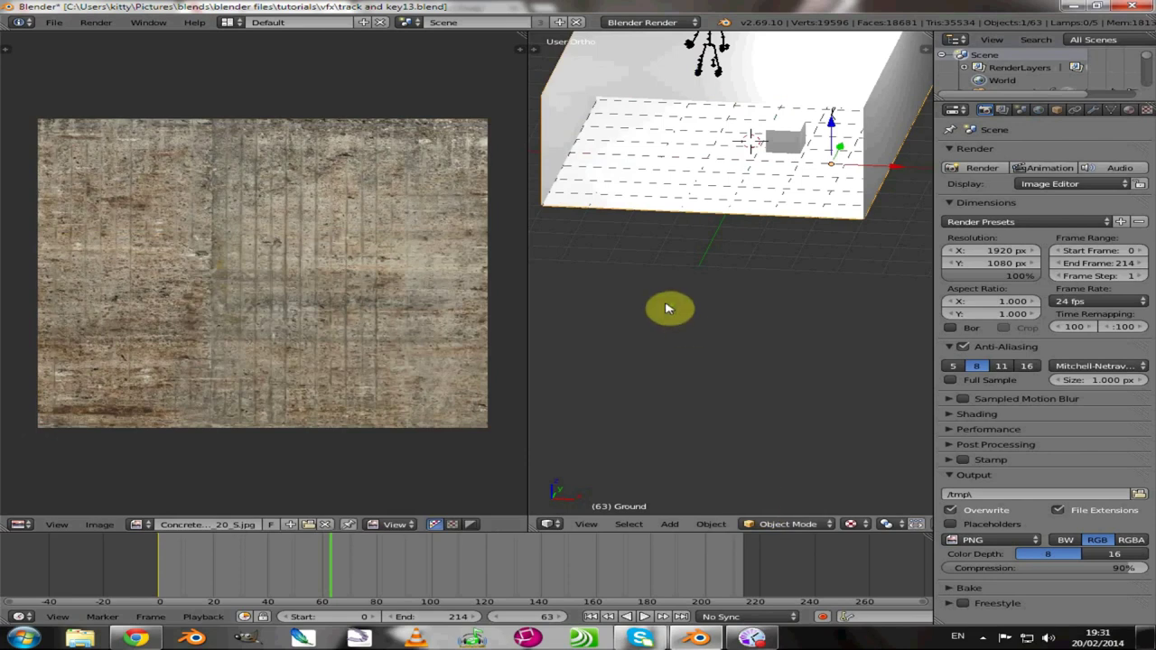
middle_drag(666, 307, 684, 314)
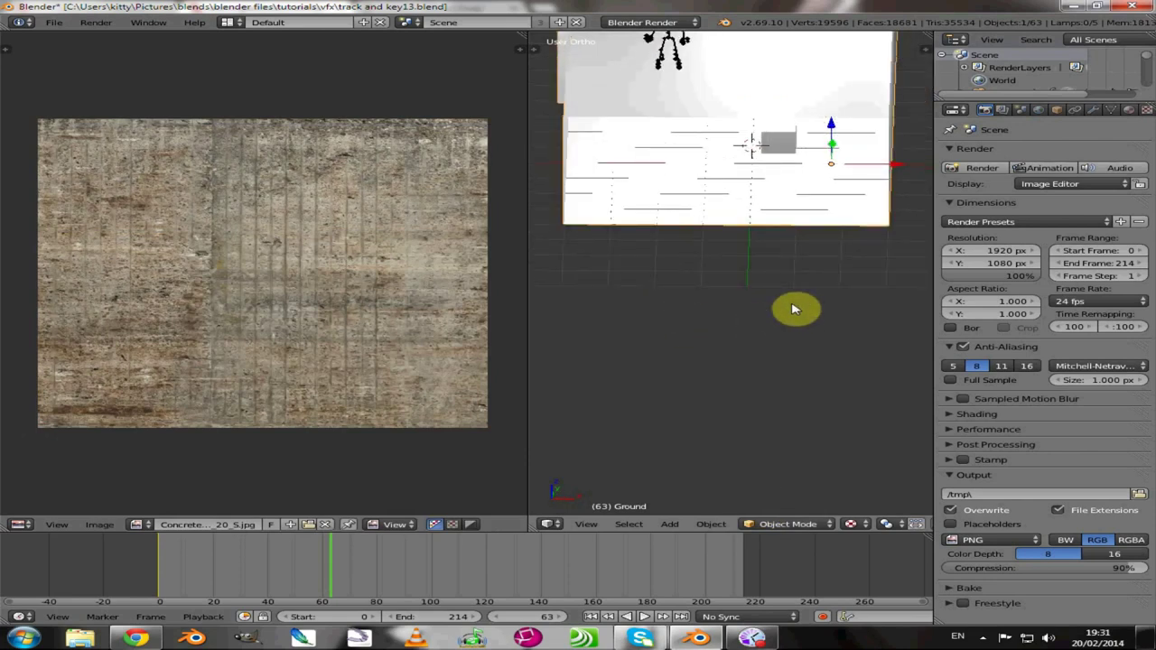
key(n)
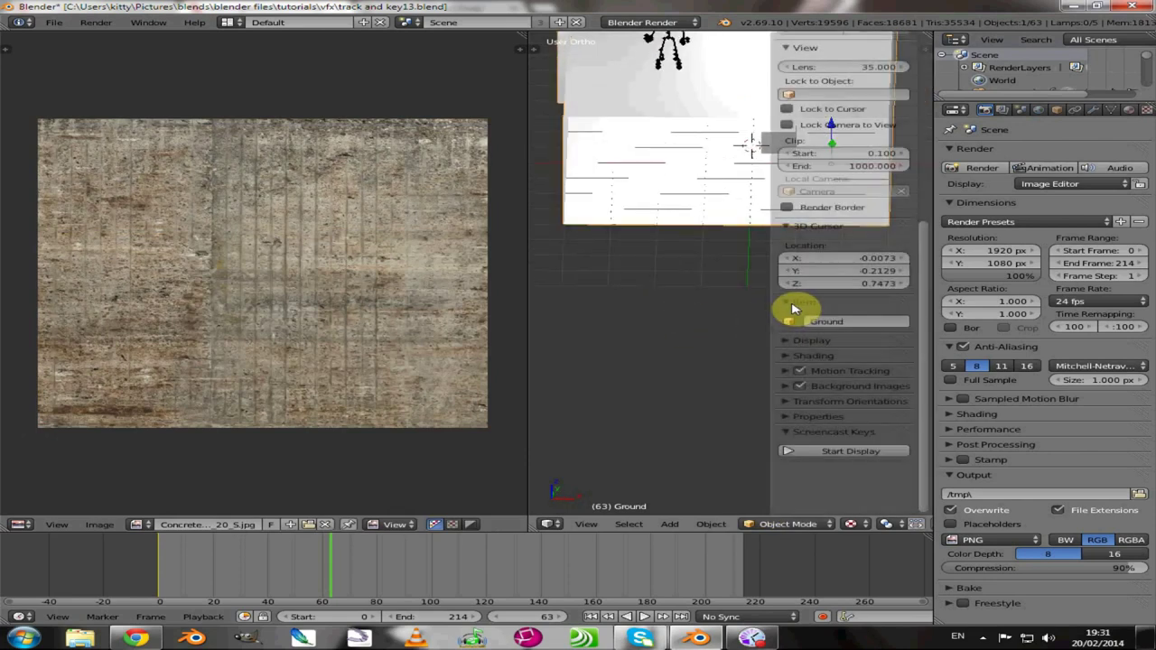
click(785, 358)
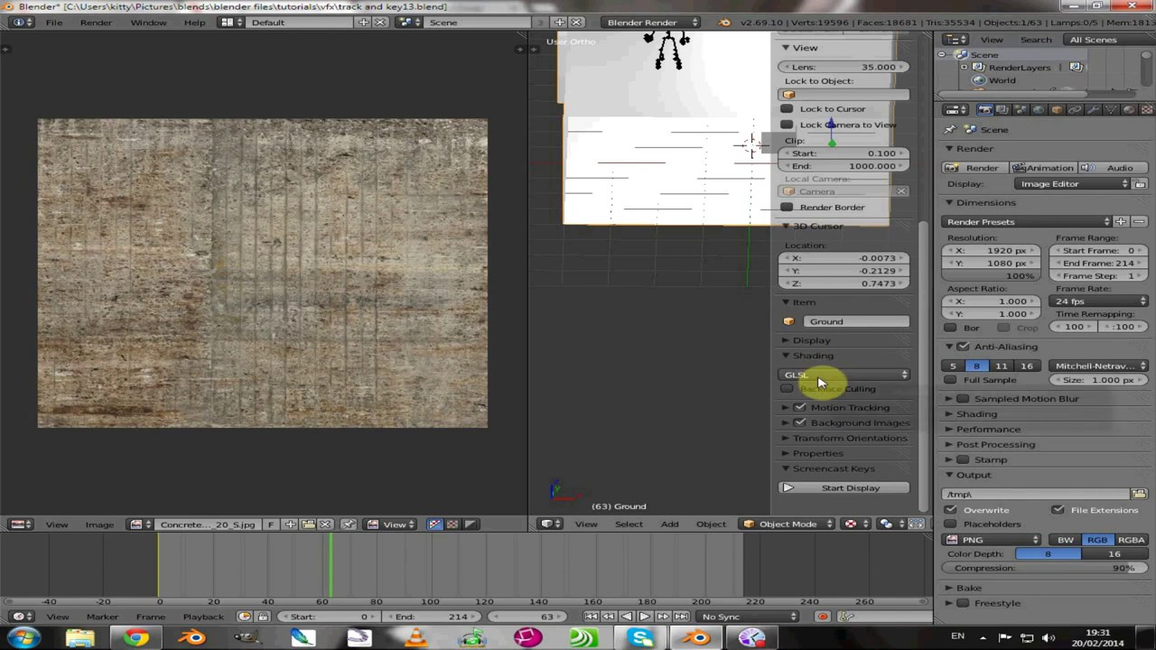
click(819, 383)
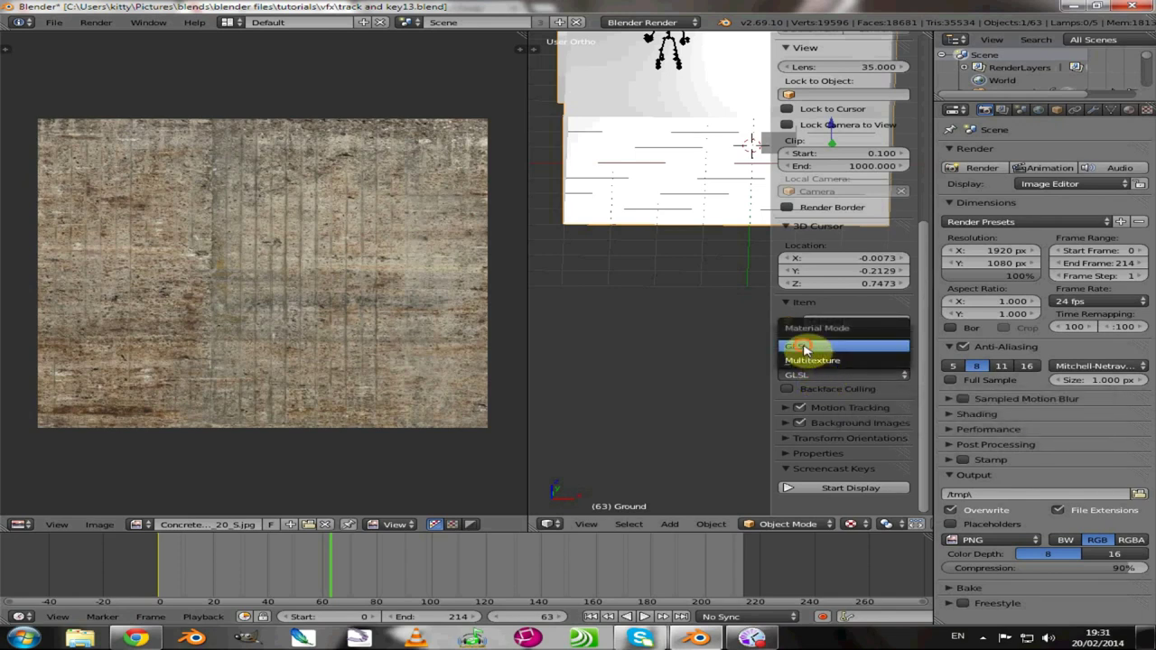
click(808, 348)
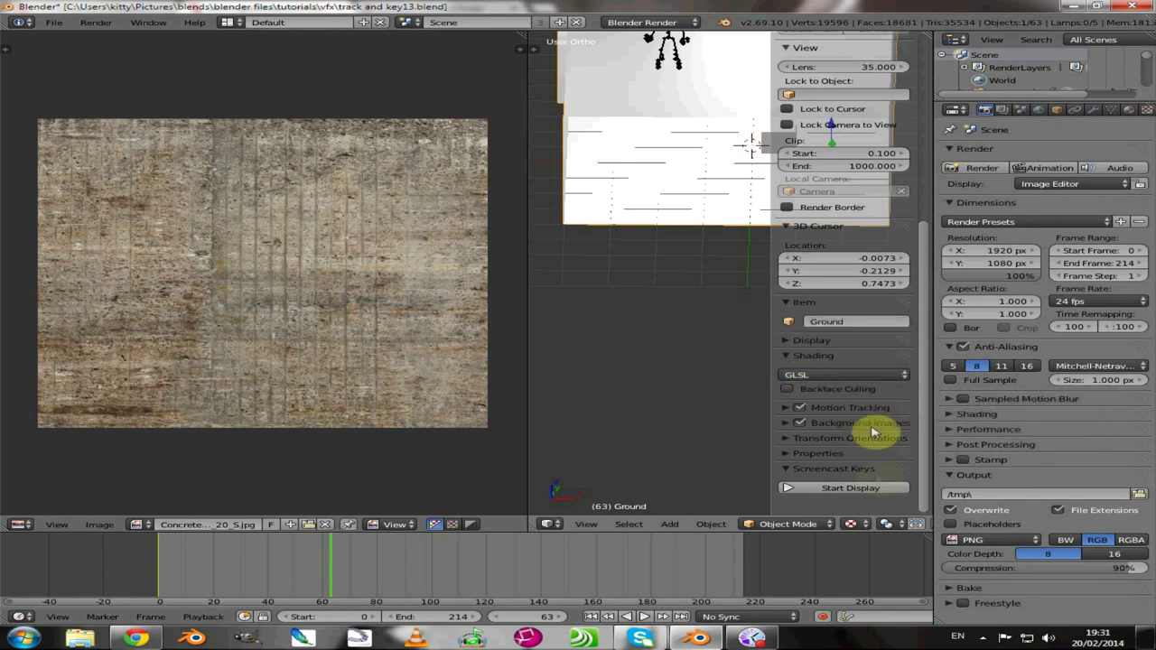
scroll(648, 188, up, 2)
scroll(646, 192, down, 4)
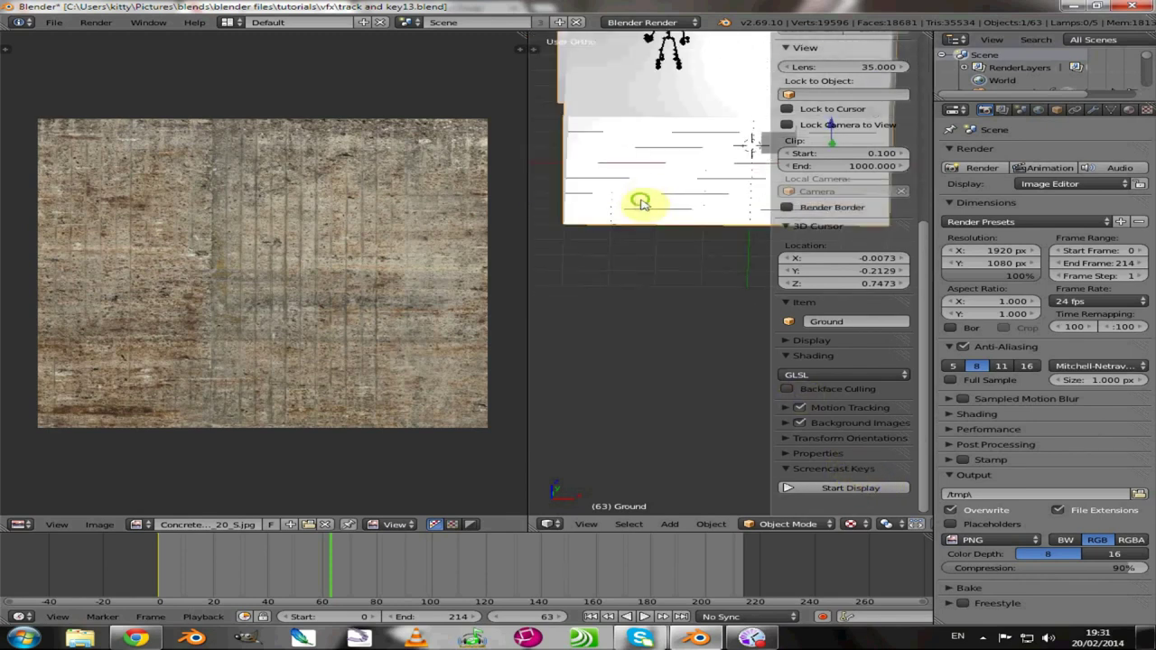
Step: Select the lamp, cancel its accidental move, then reselect the Ground floor object
middle_drag(640, 201, 598, 230)
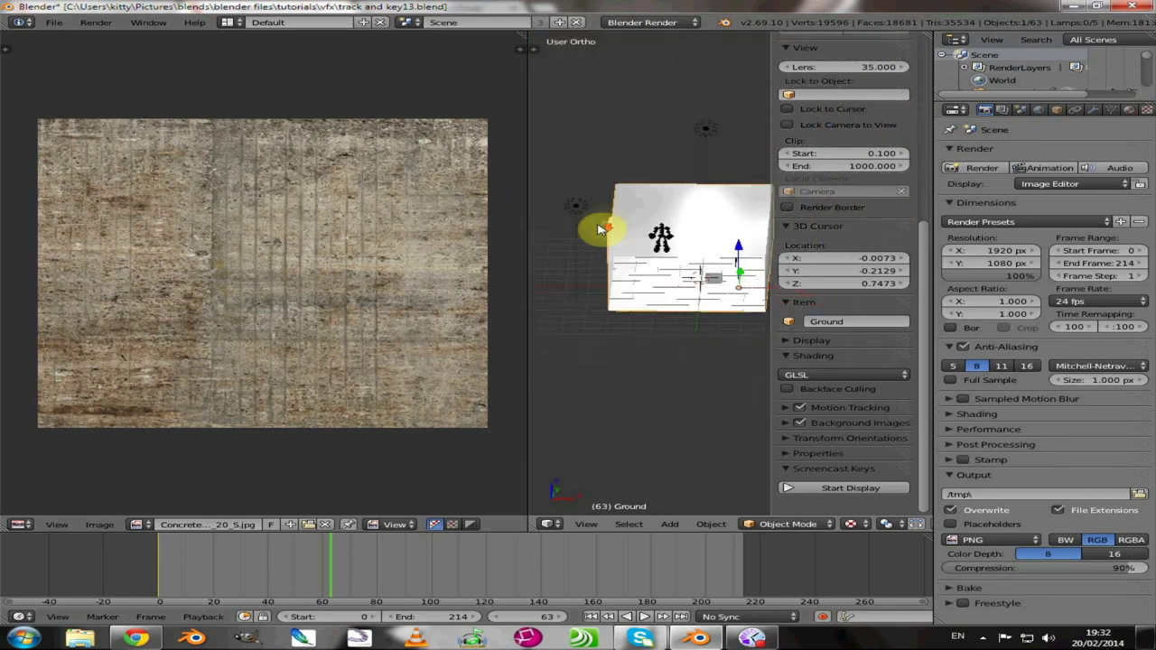
right_click(704, 126)
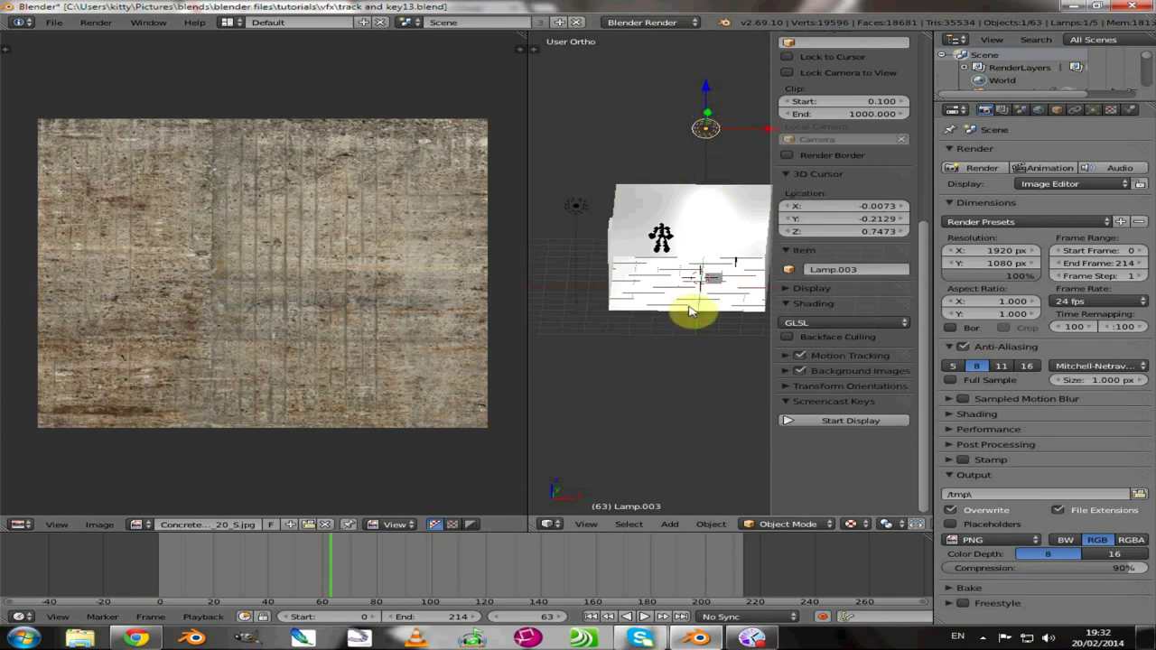
middle_drag(689, 331, 621, 213)
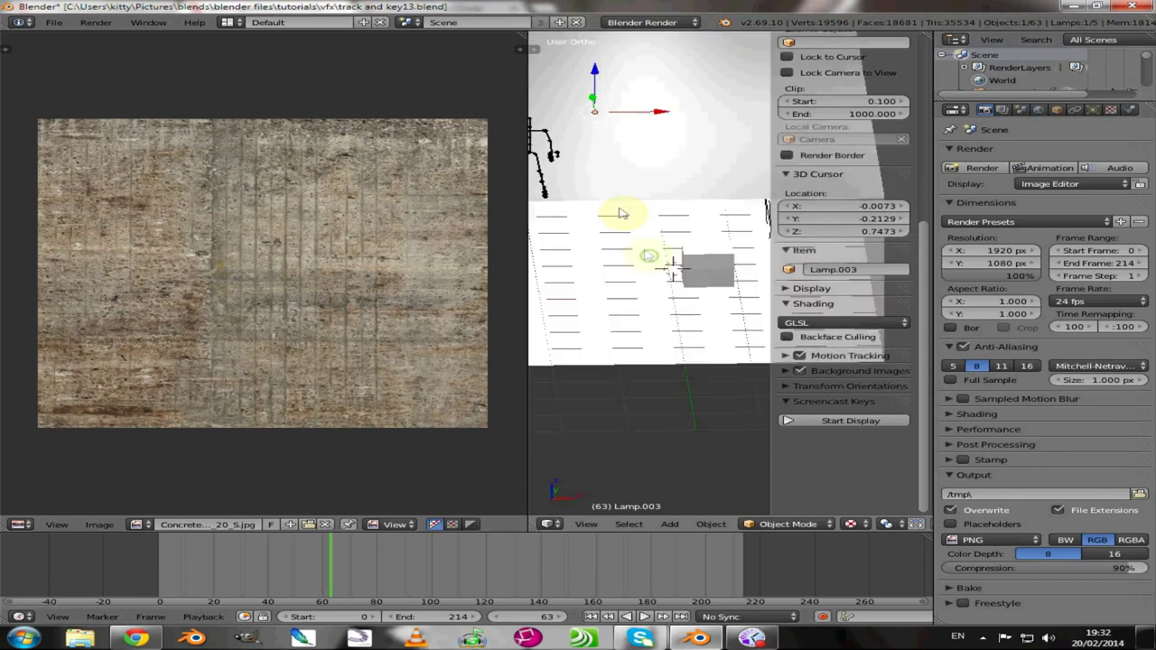
right_click(601, 132)
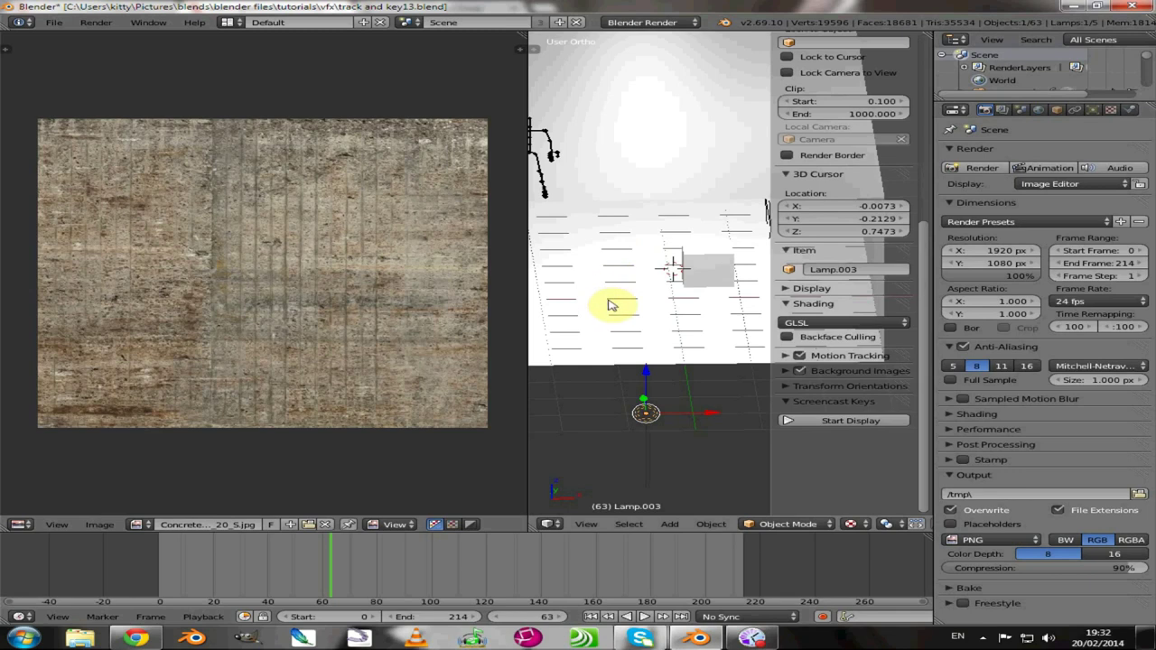
right_click(685, 188)
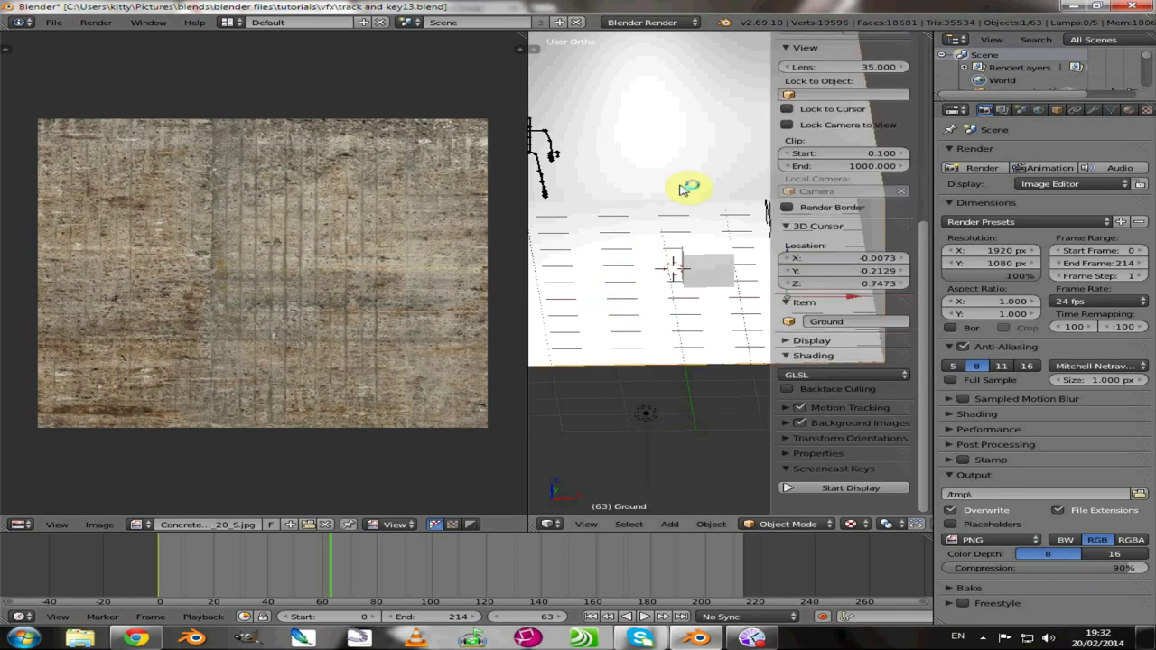
Step: Add a new material to Ground with a new Image or Movie texture
click(1129, 109)
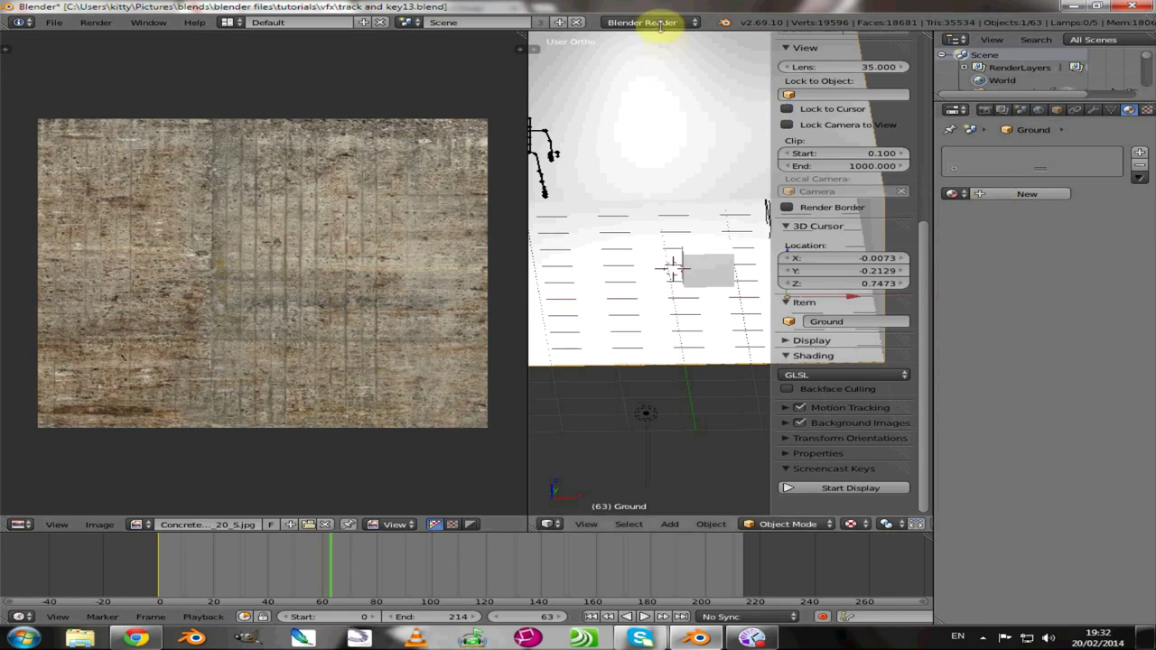
click(991, 195)
click(1146, 109)
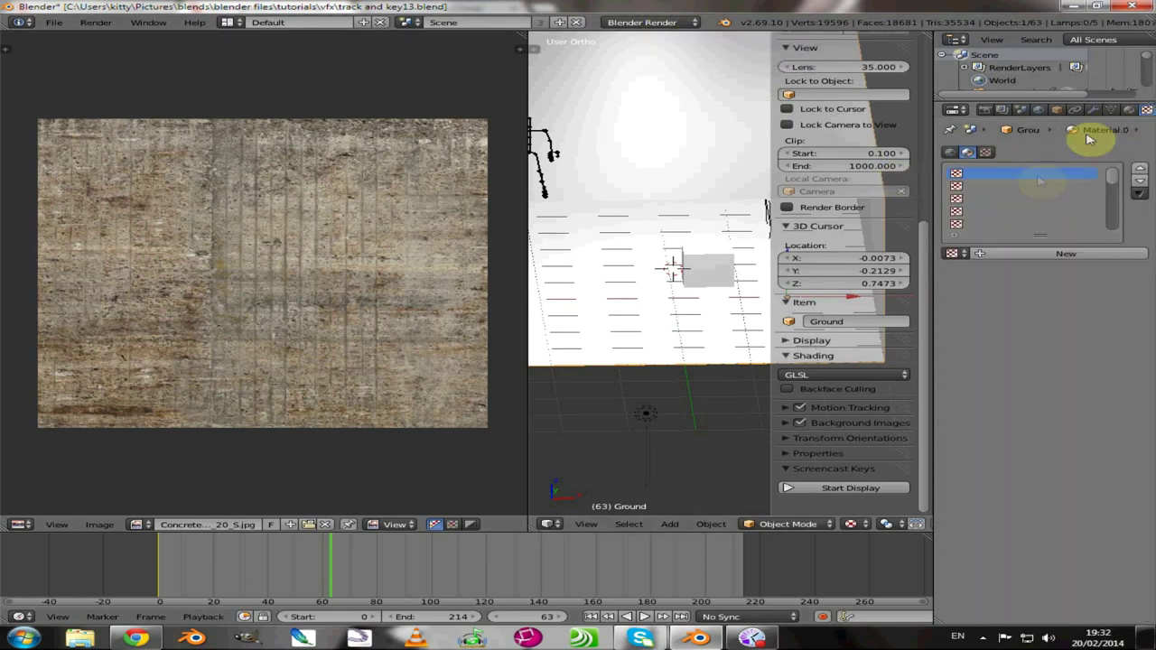
click(1054, 257)
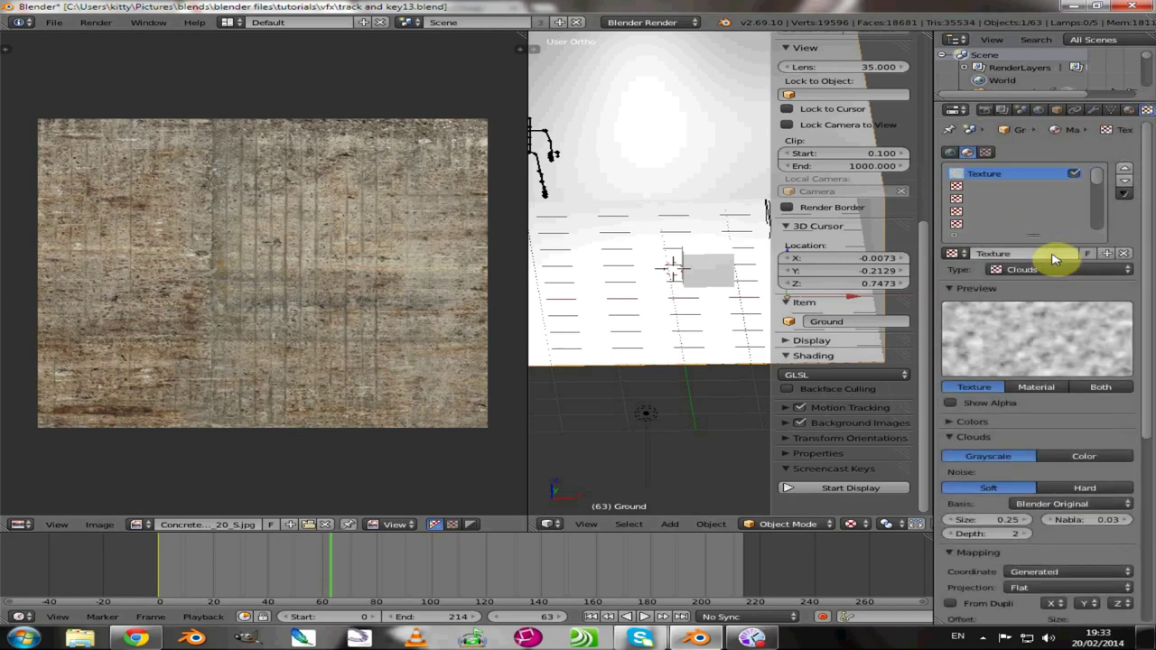
click(1039, 273)
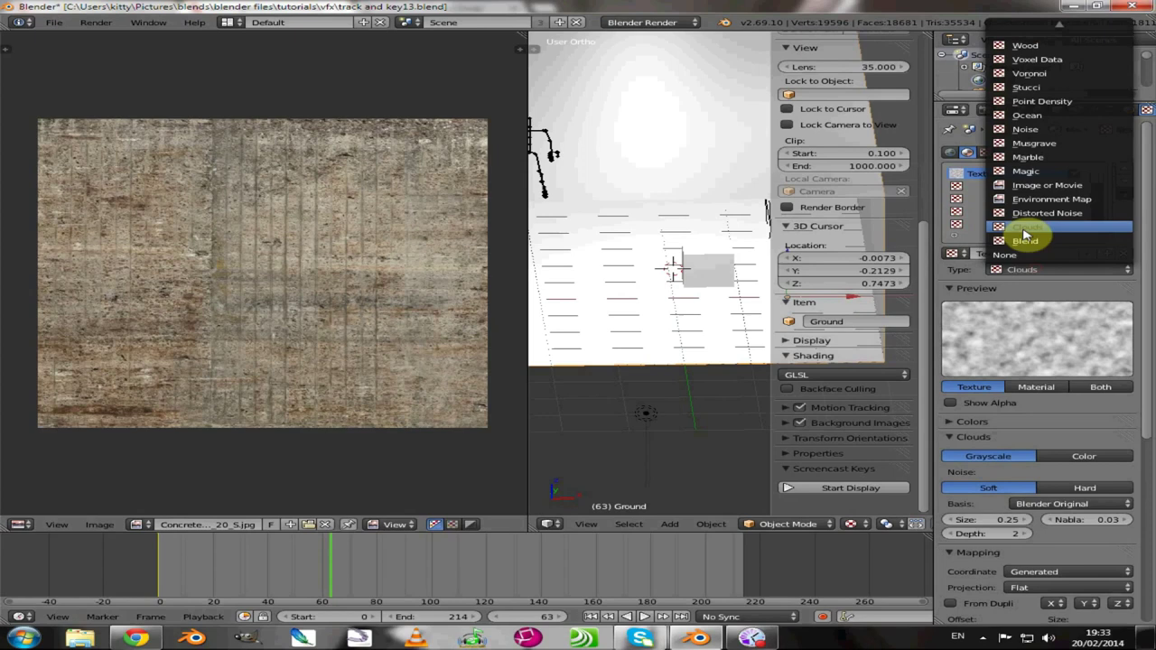
click(1036, 188)
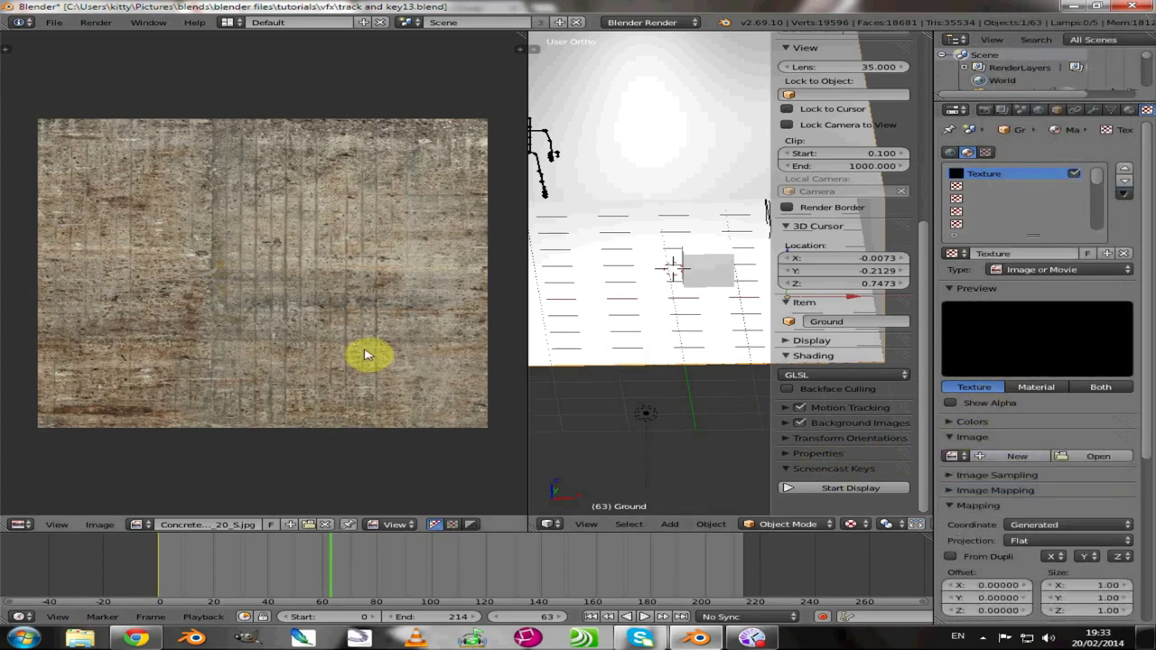
Step: Load ConcreteBare0280_20_S.jpg as the texture image and orbit to check the concrete floor
click(952, 457)
scroll(1012, 515, down, 5)
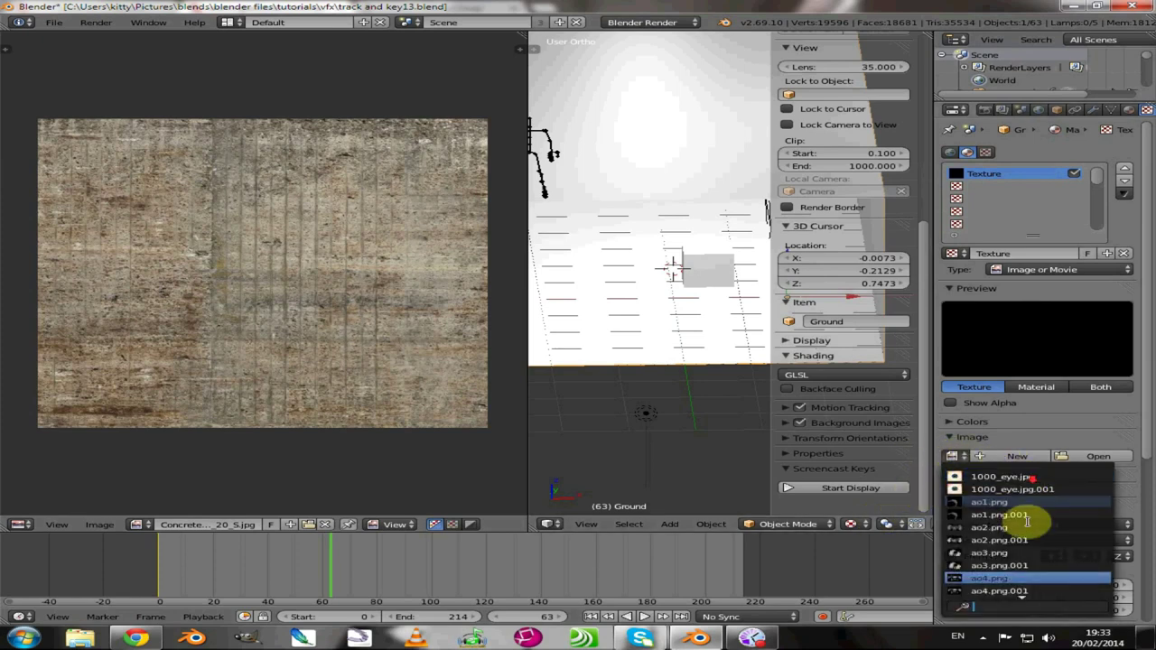
scroll(1030, 560, down, 5)
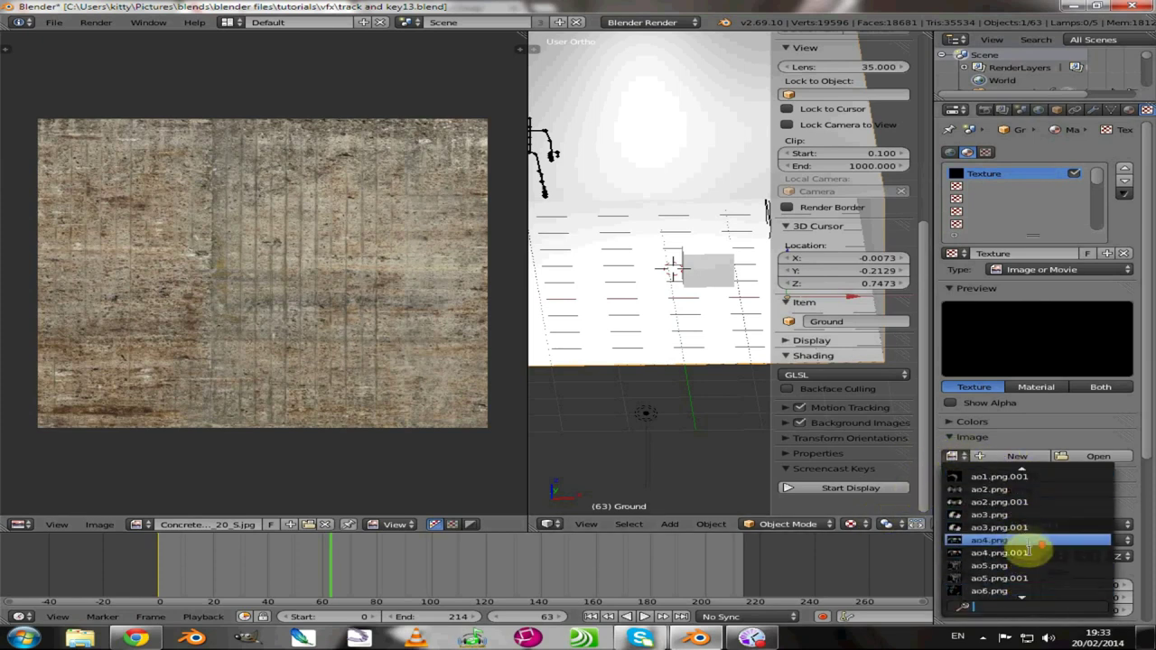
scroll(1037, 553, down, 12)
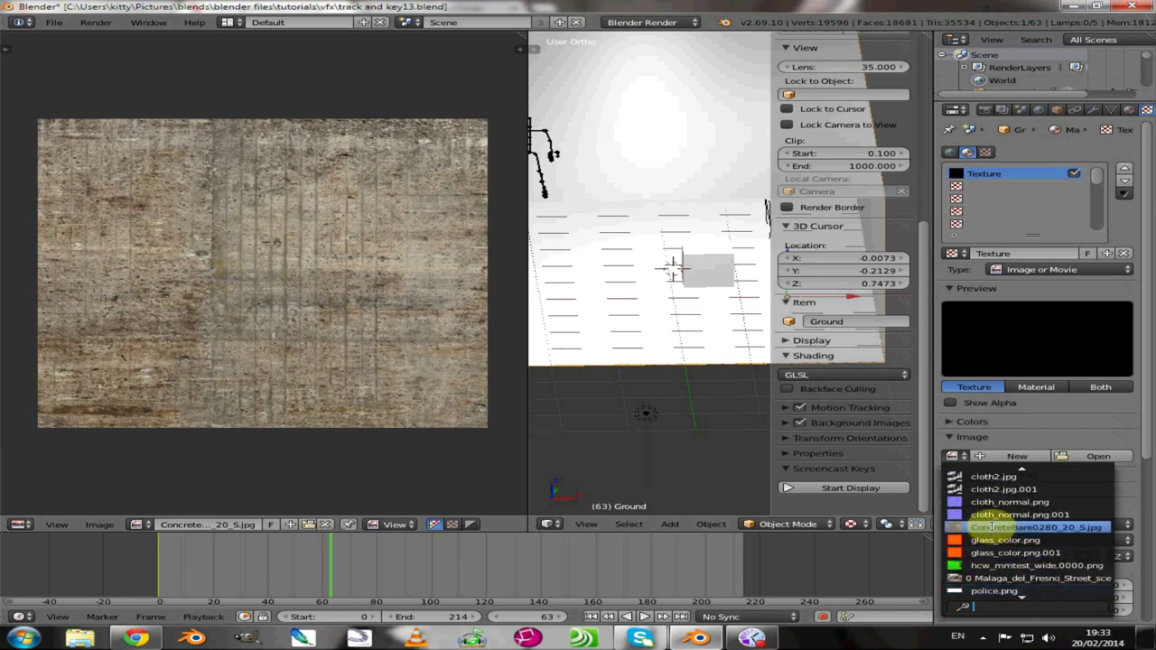
click(998, 528)
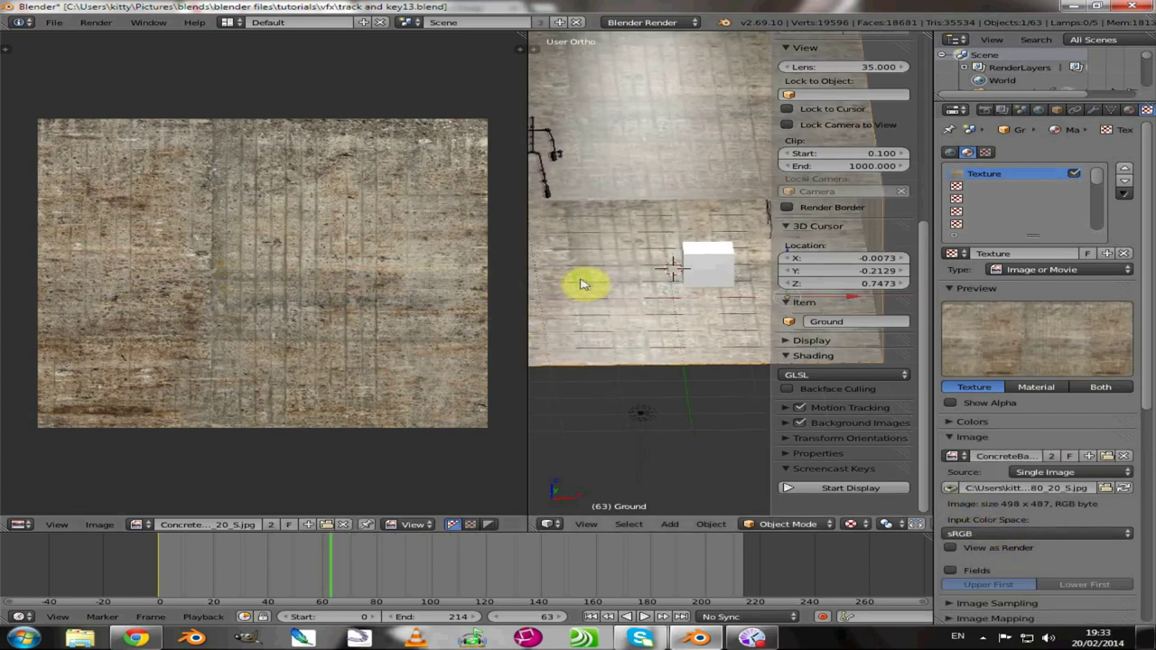
middle_drag(583, 283, 671, 354)
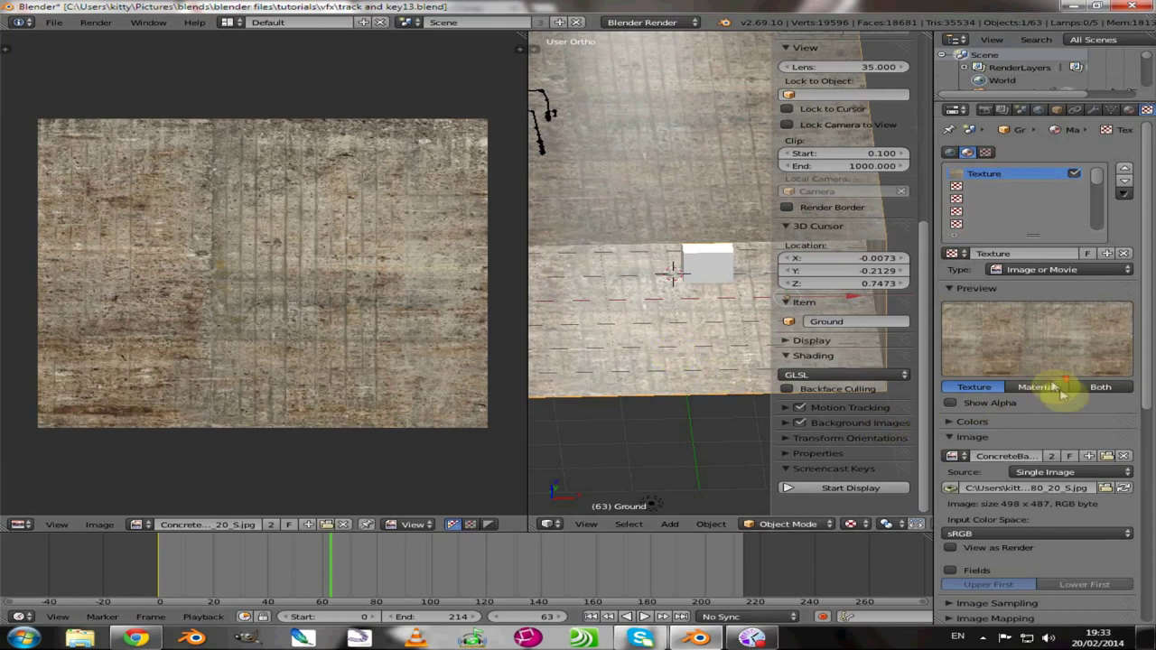
scroll(1066, 434, down, 5)
Step: Set the Ground texture's mapping coordinates to UV, then put the room mesh back into Edit Mode
click(1088, 517)
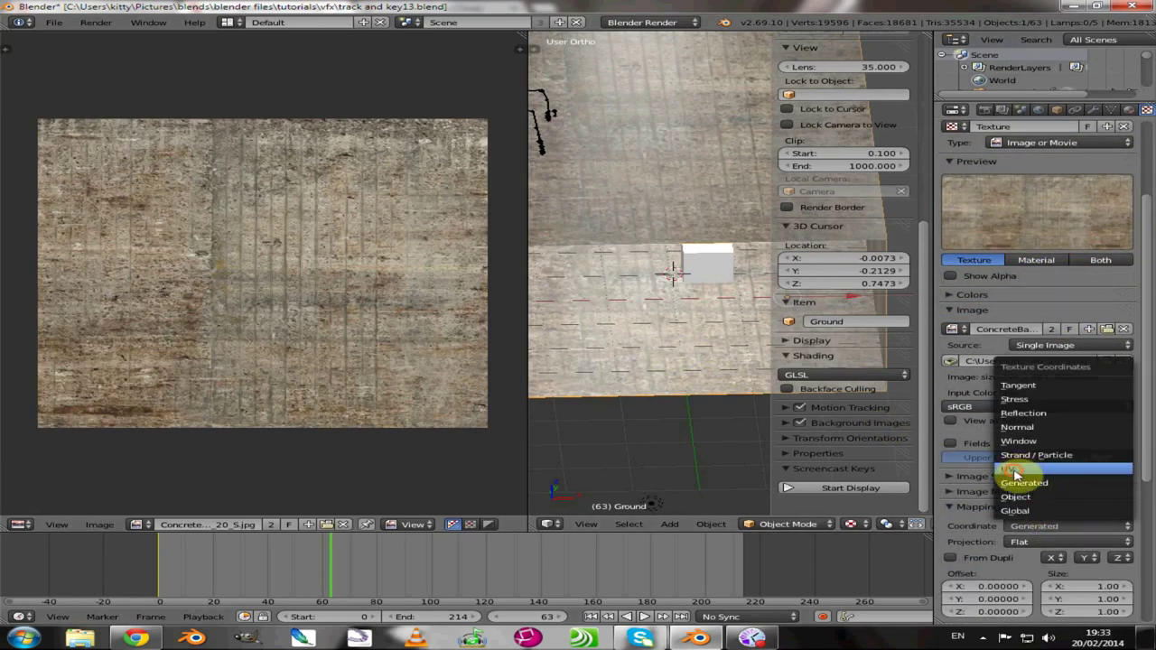
click(1014, 471)
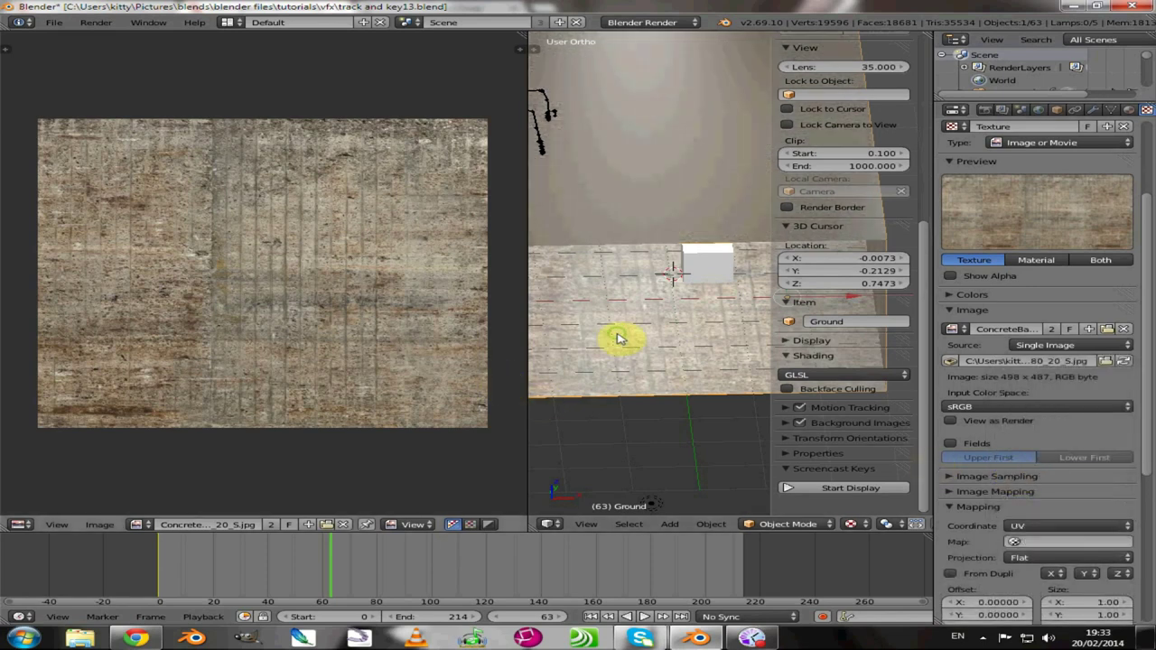
middle_drag(620, 335, 592, 312)
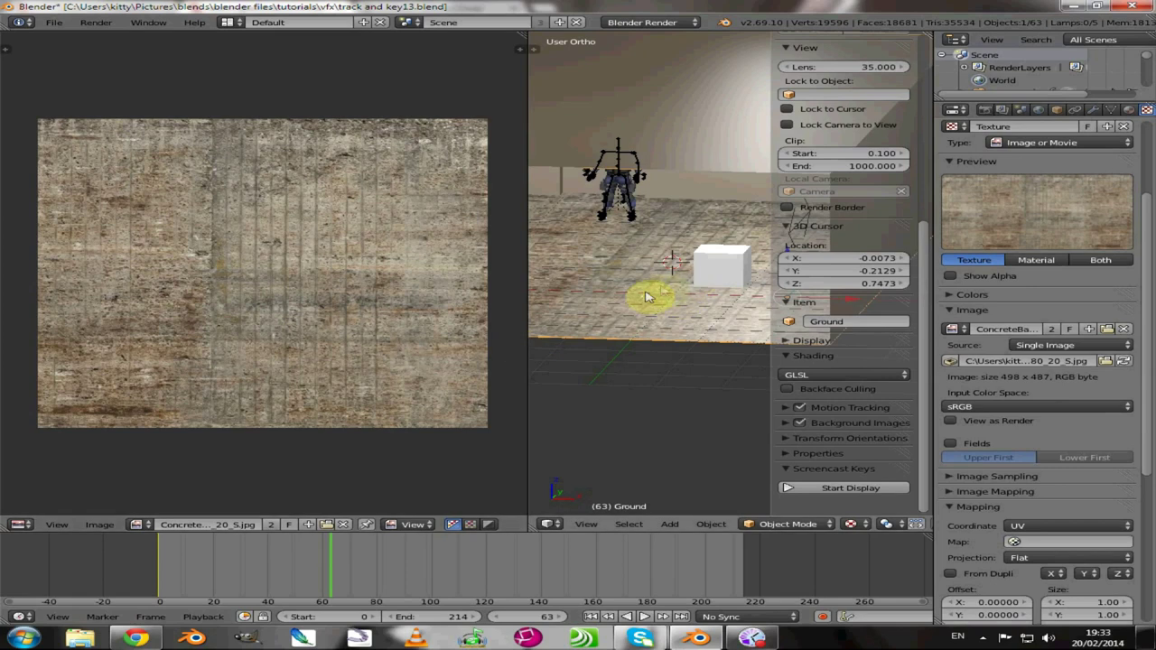
click(783, 525)
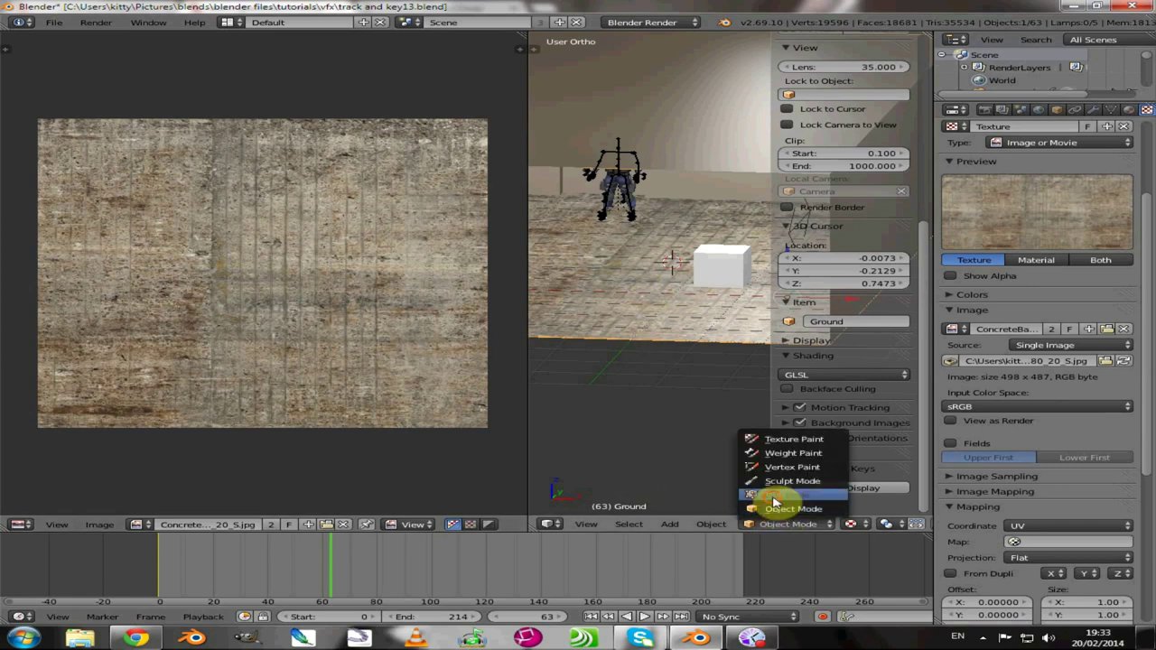
click(775, 496)
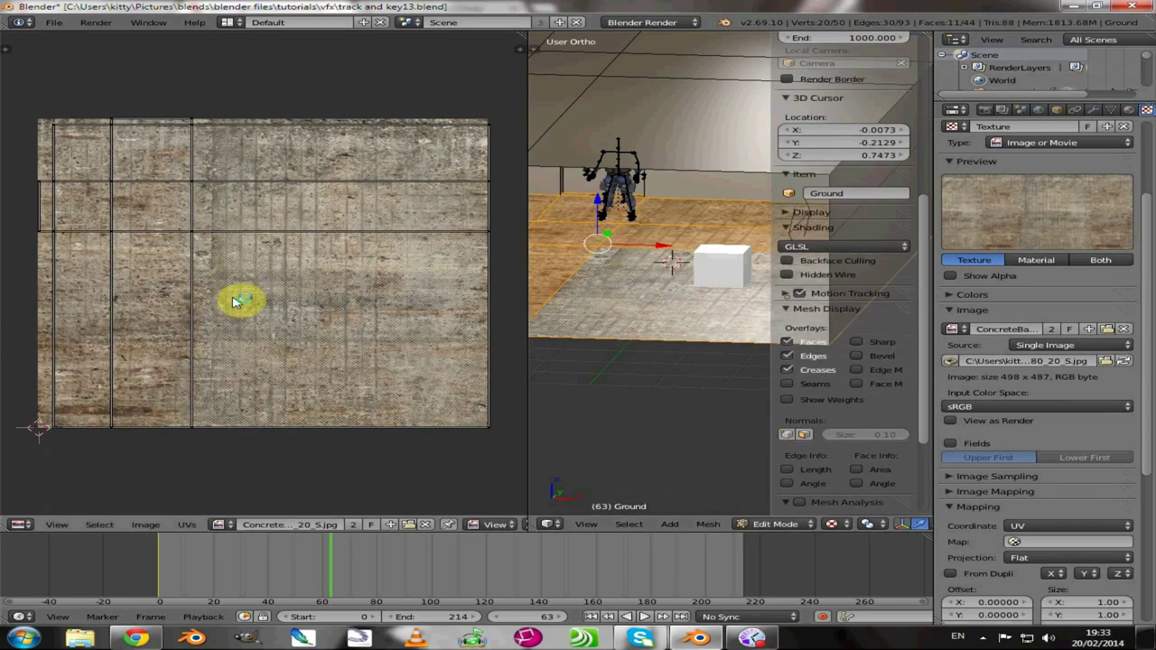
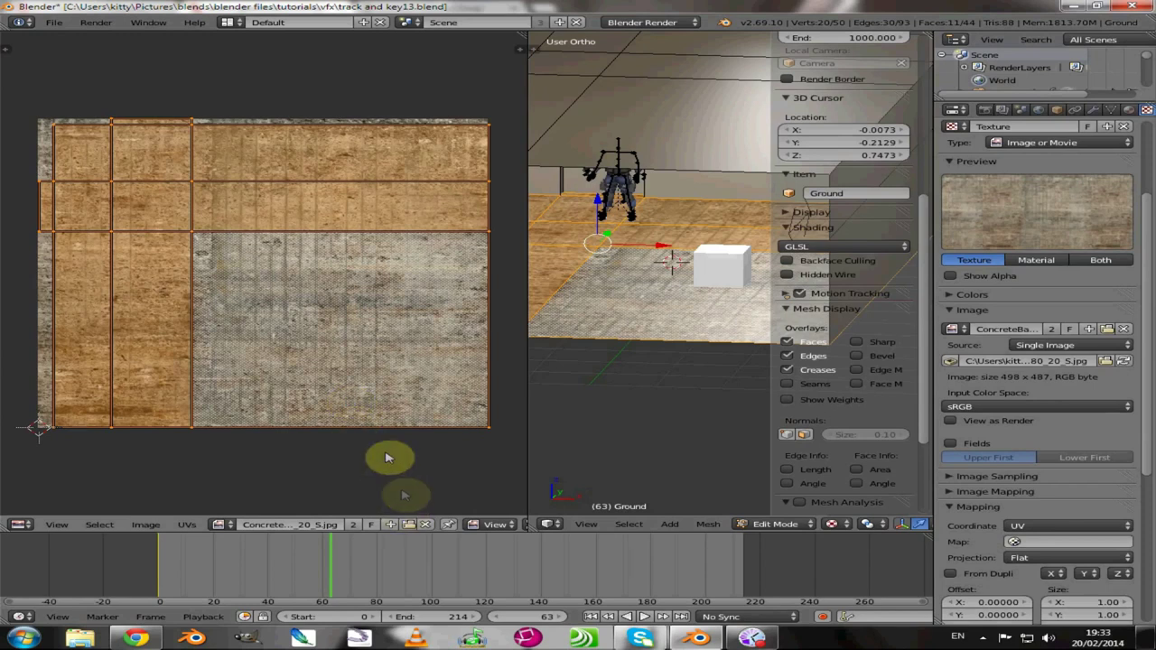
Step: Scale the Ground plane's UVs up twice over the concrete image so the texture tiles more densely
key(s)
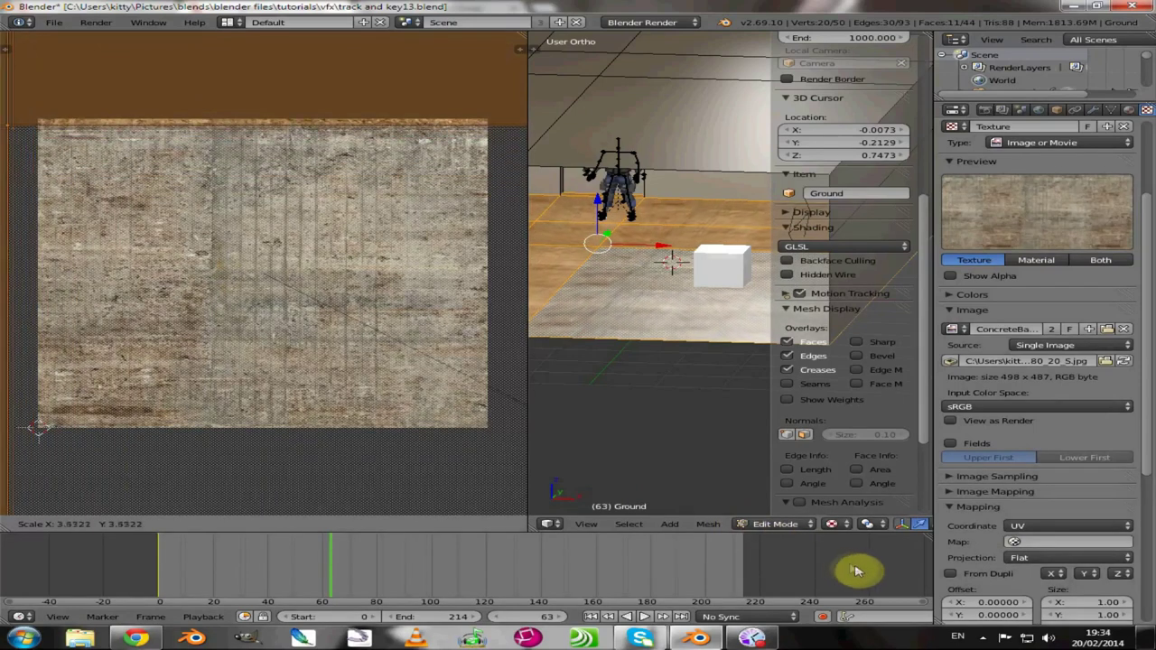
click(881, 576)
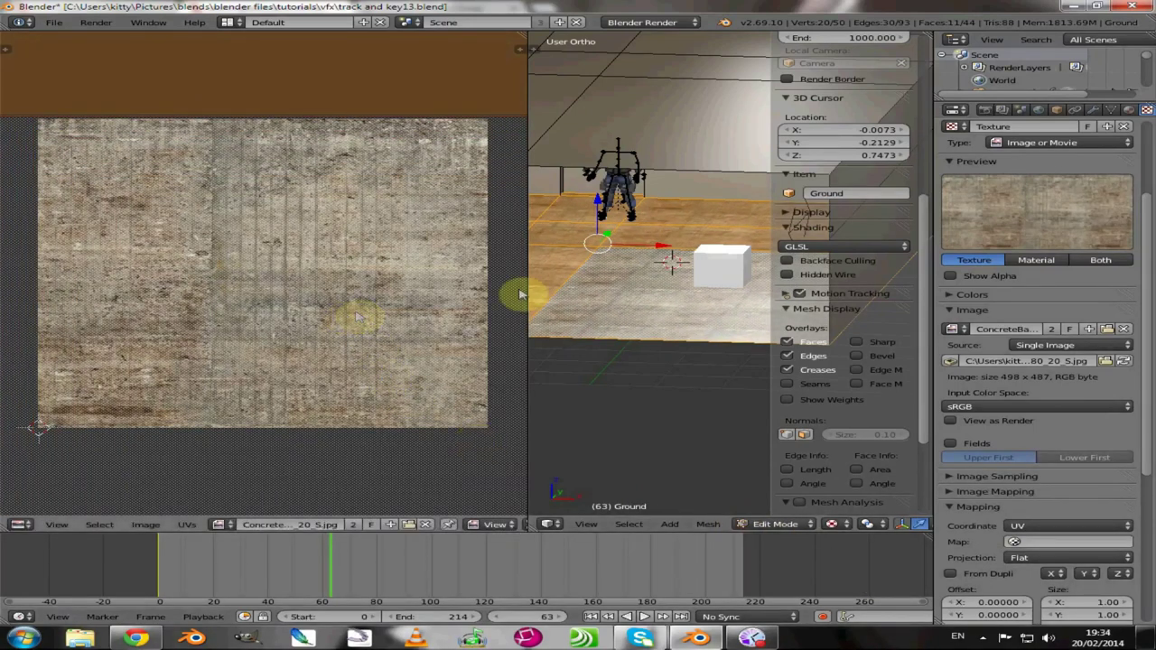
scroll(532, 293, up, 5)
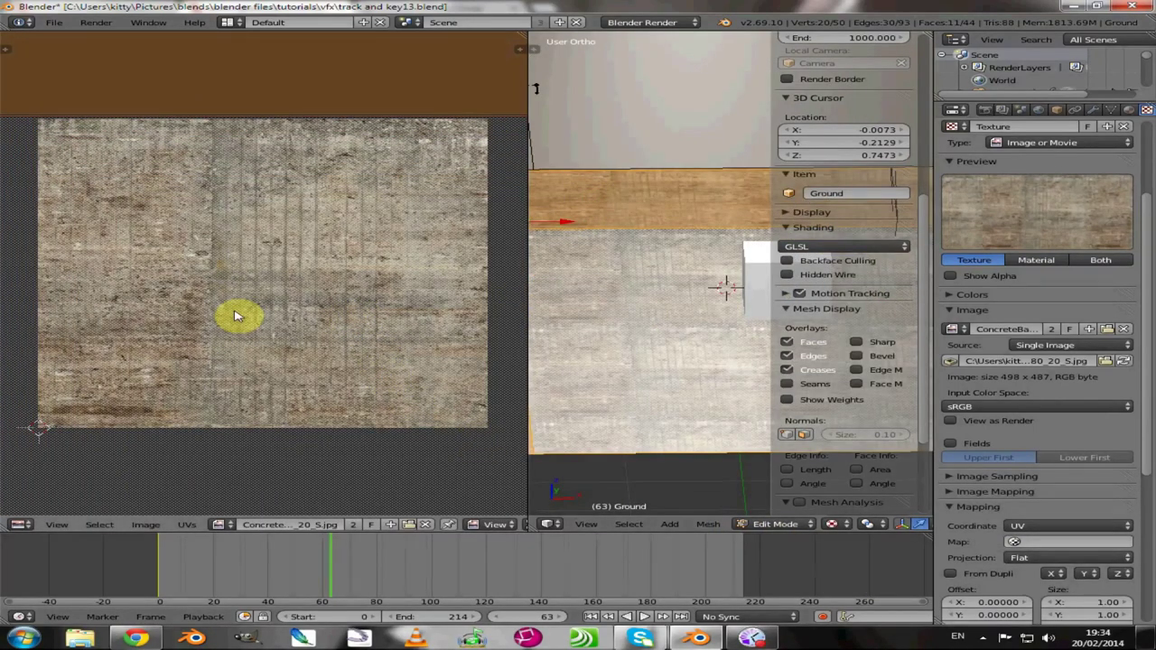
key(s)
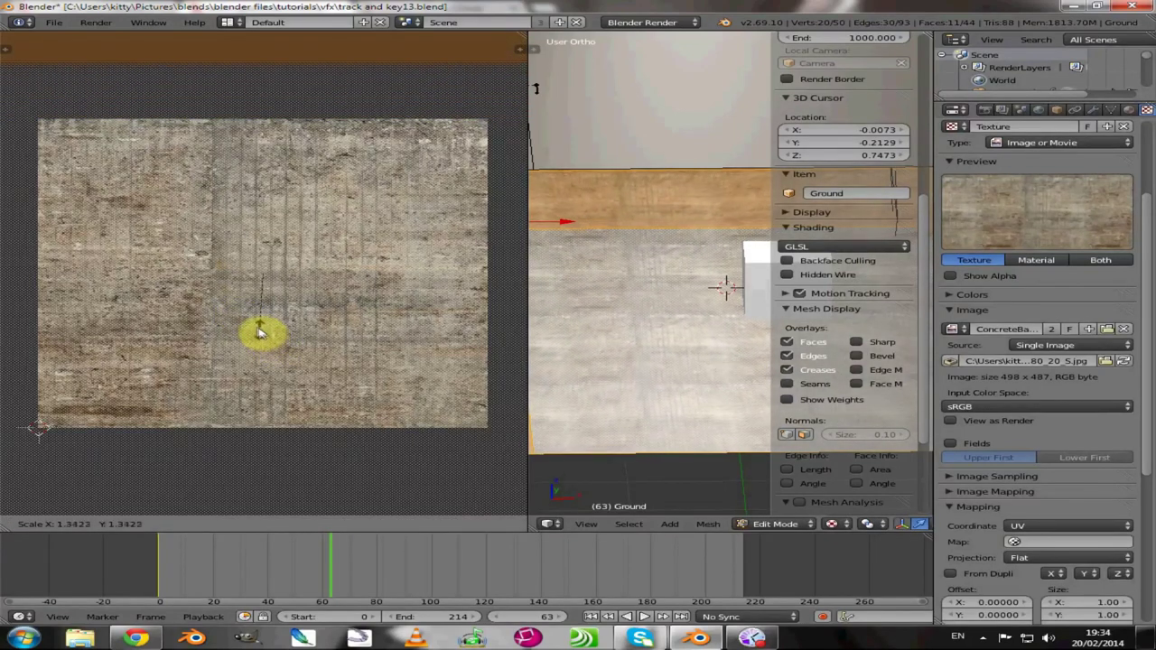
click(258, 333)
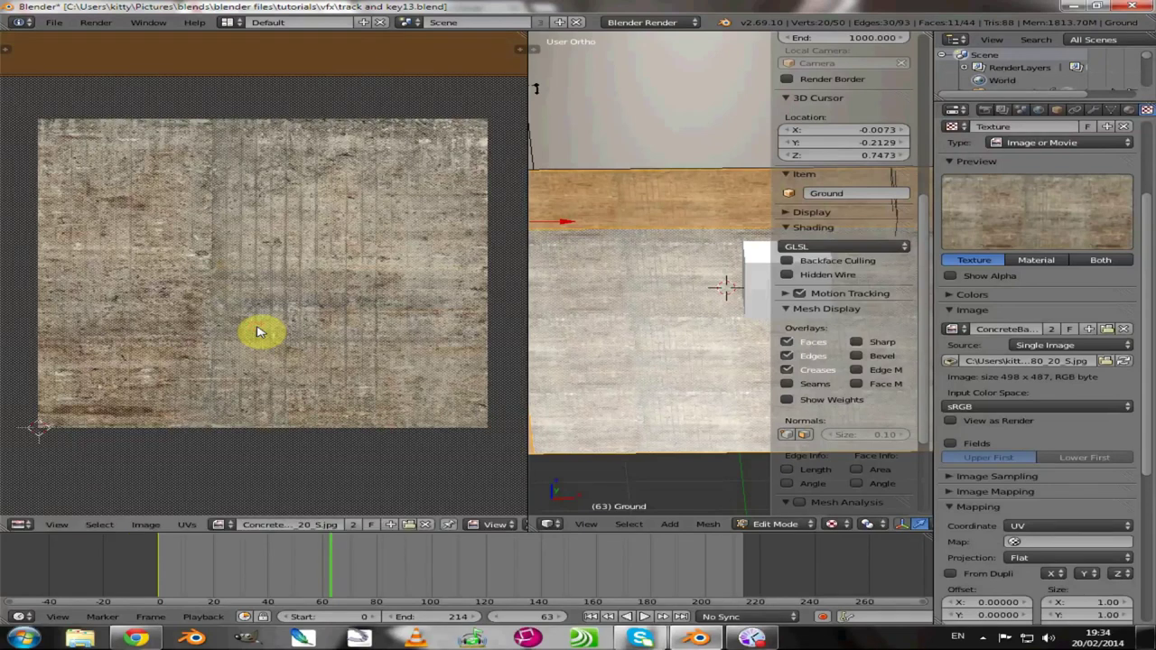
scroll(696, 226, down, 8)
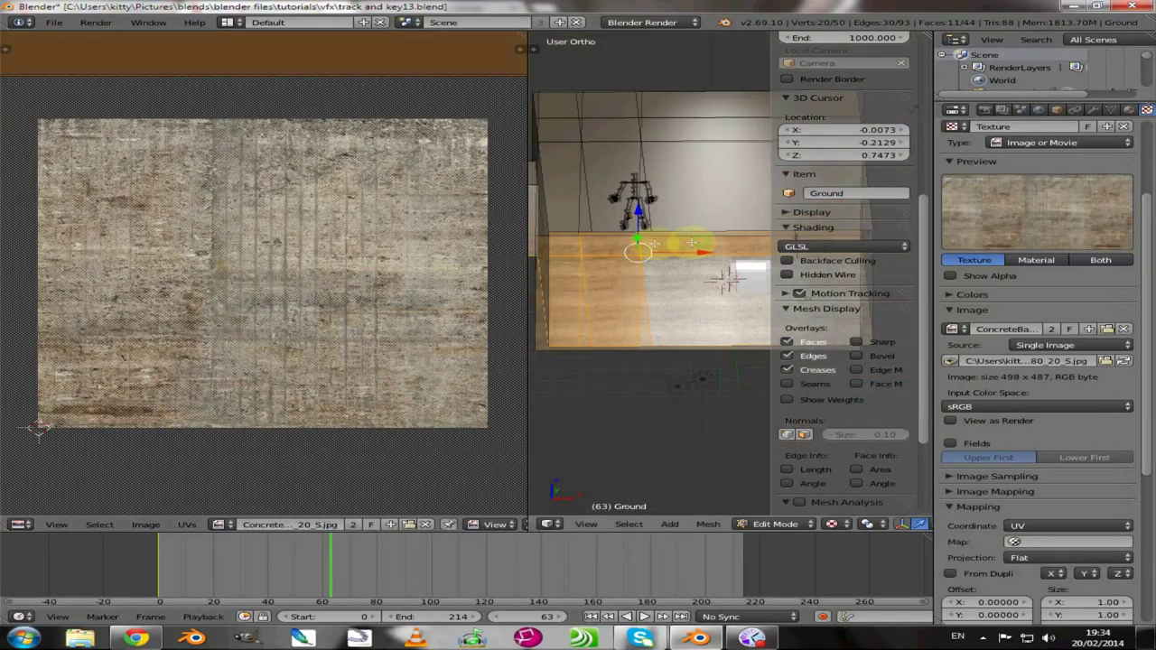
middle_drag(641, 242, 612, 210)
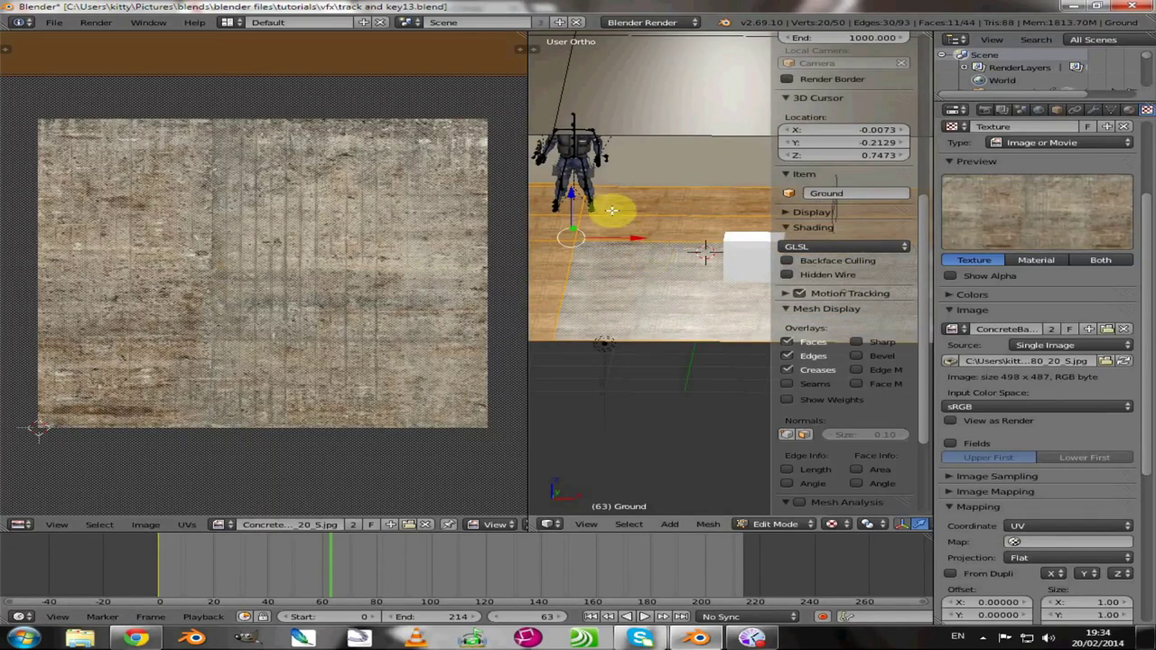
scroll(653, 209, up, 3)
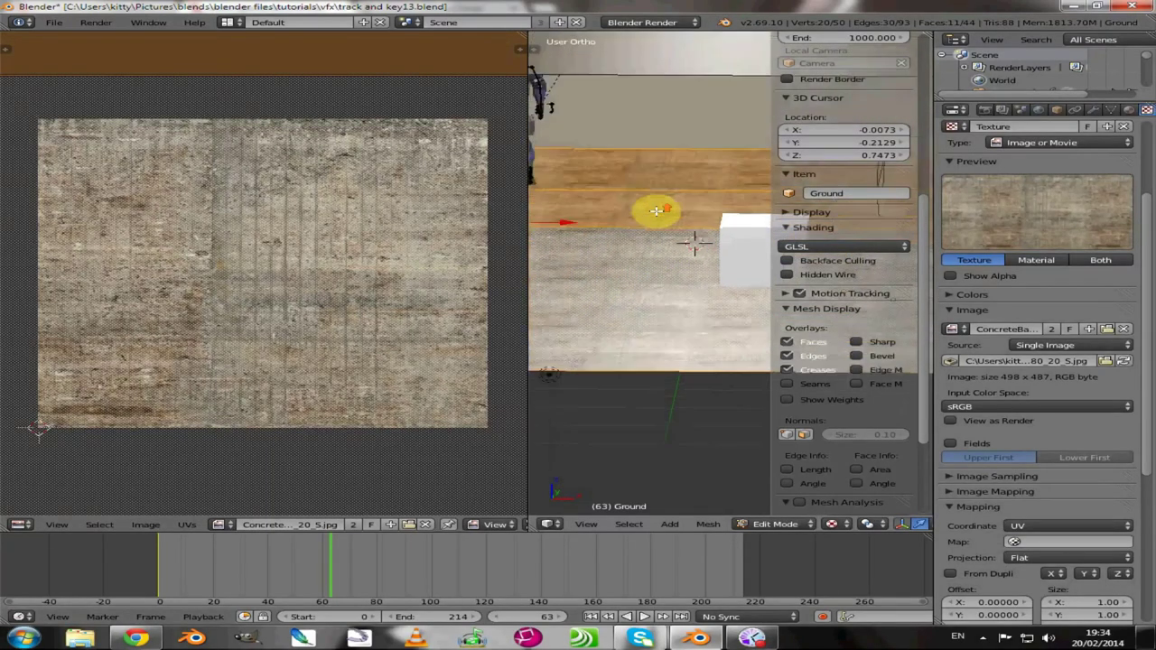
Step: Collapse the Ground material's Shading and Transparency panels and go back to the texture slot list
click(1130, 109)
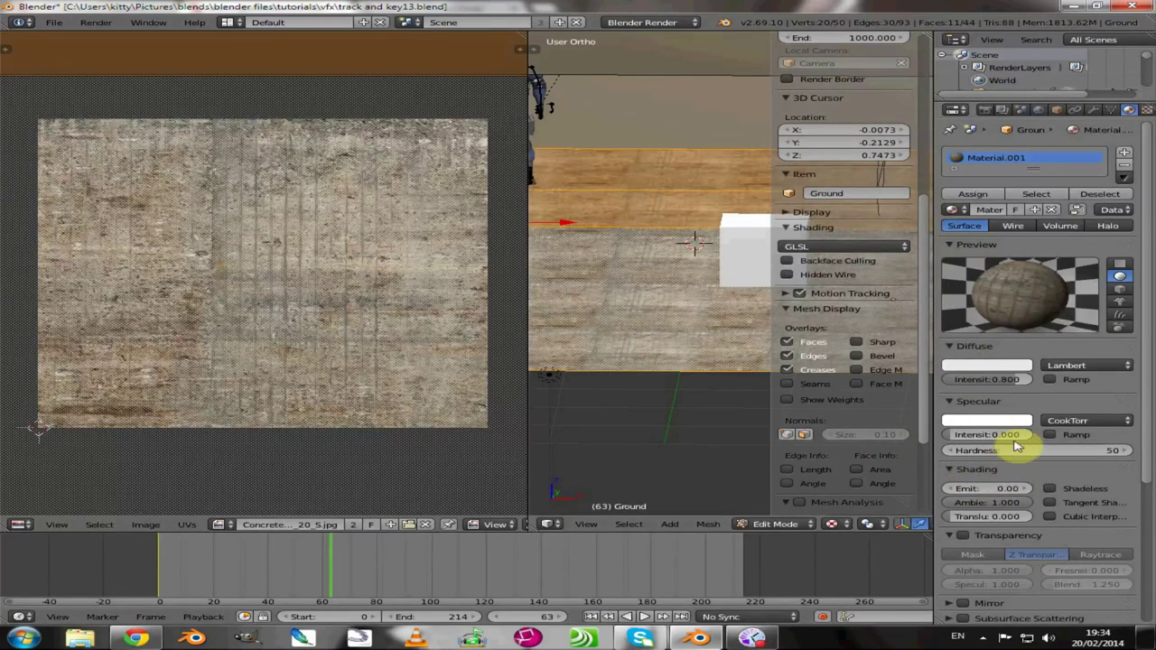
scroll(1055, 497, down, 2)
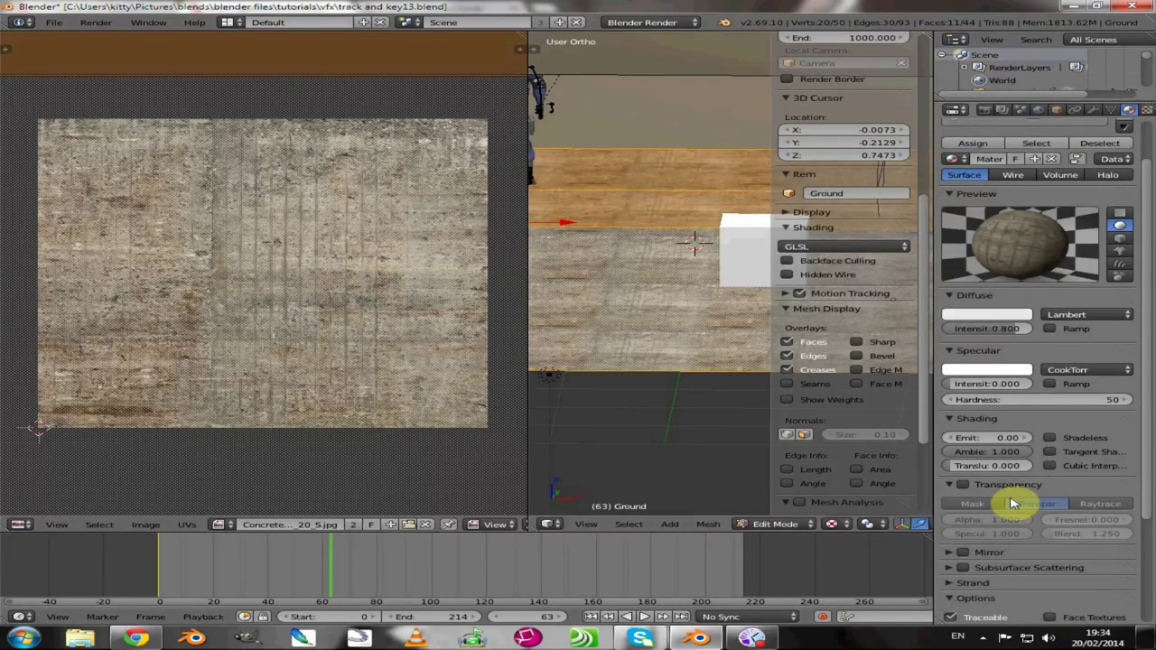
click(957, 418)
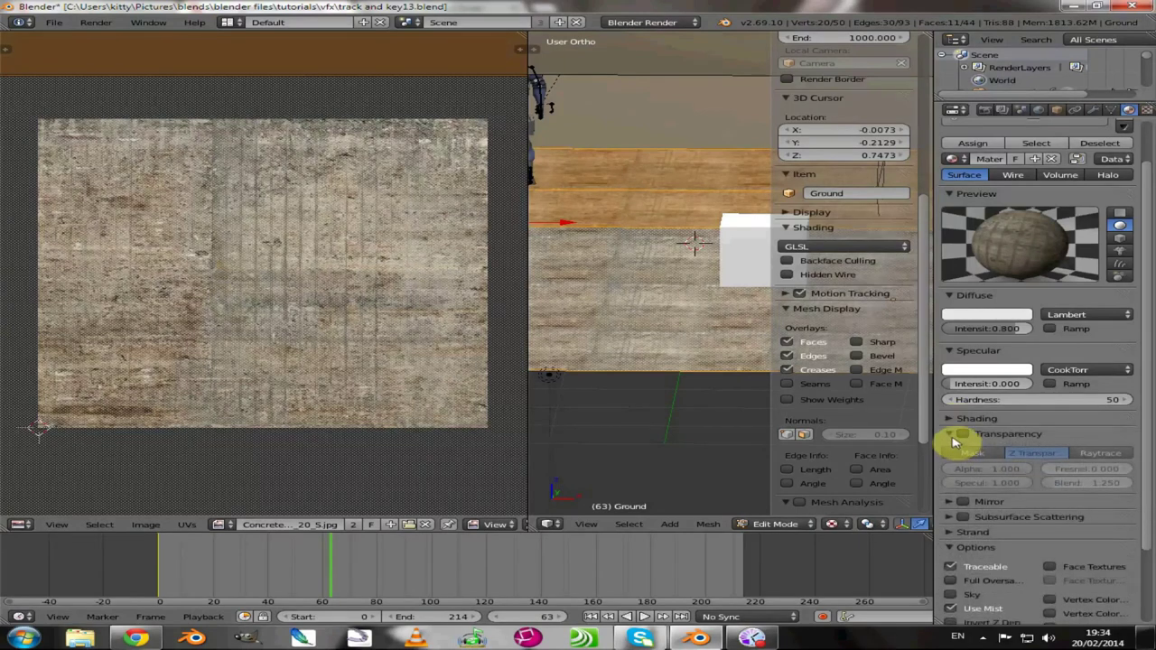
click(949, 434)
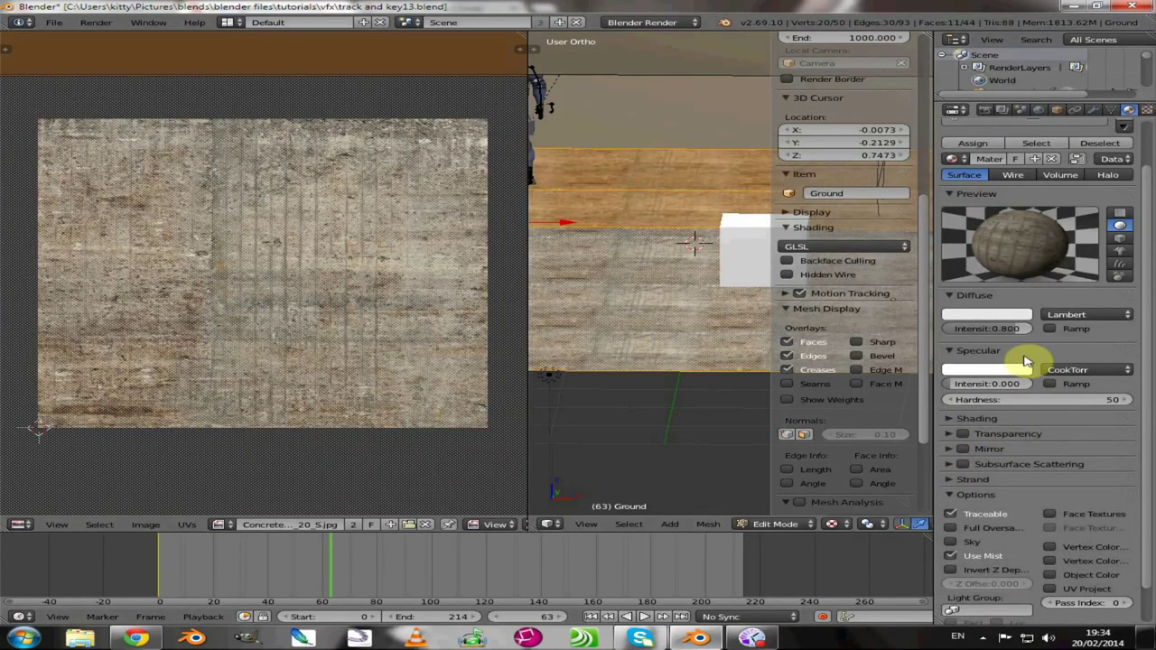
scroll(1107, 244, up, 2)
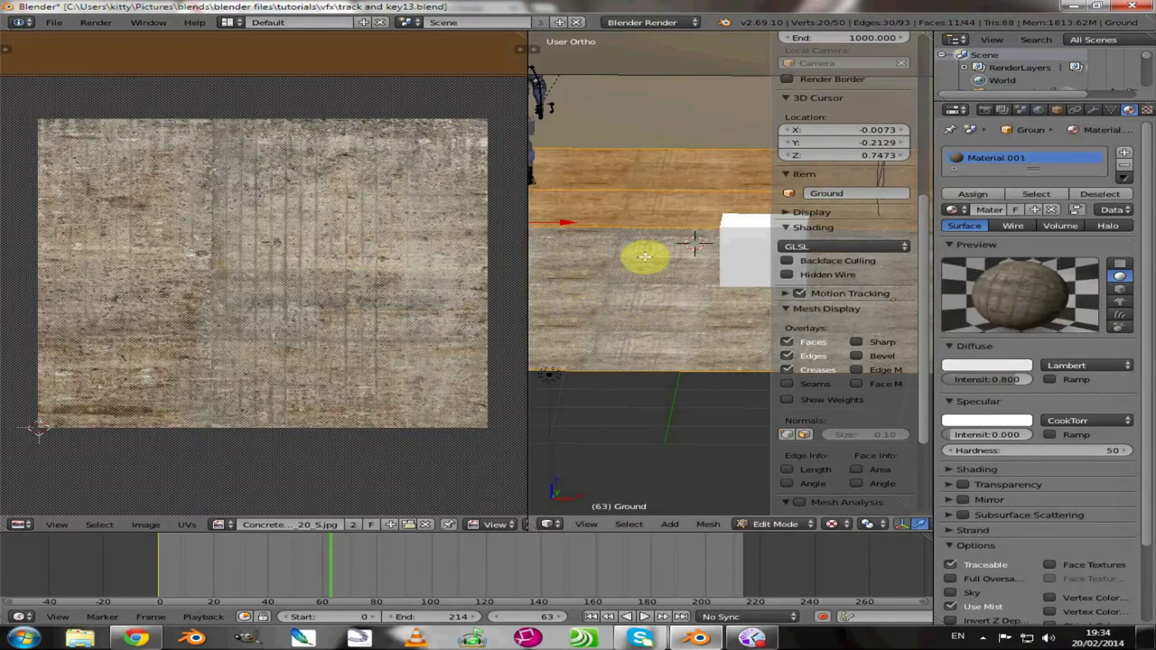
click(1147, 110)
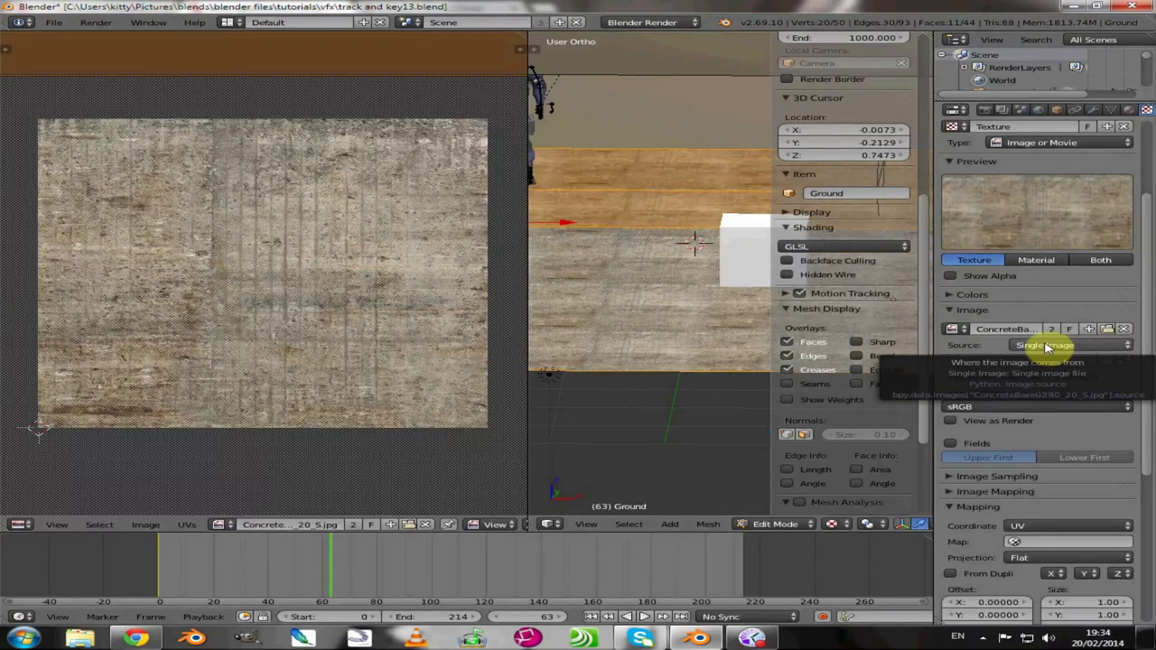
scroll(1027, 226, up, 3)
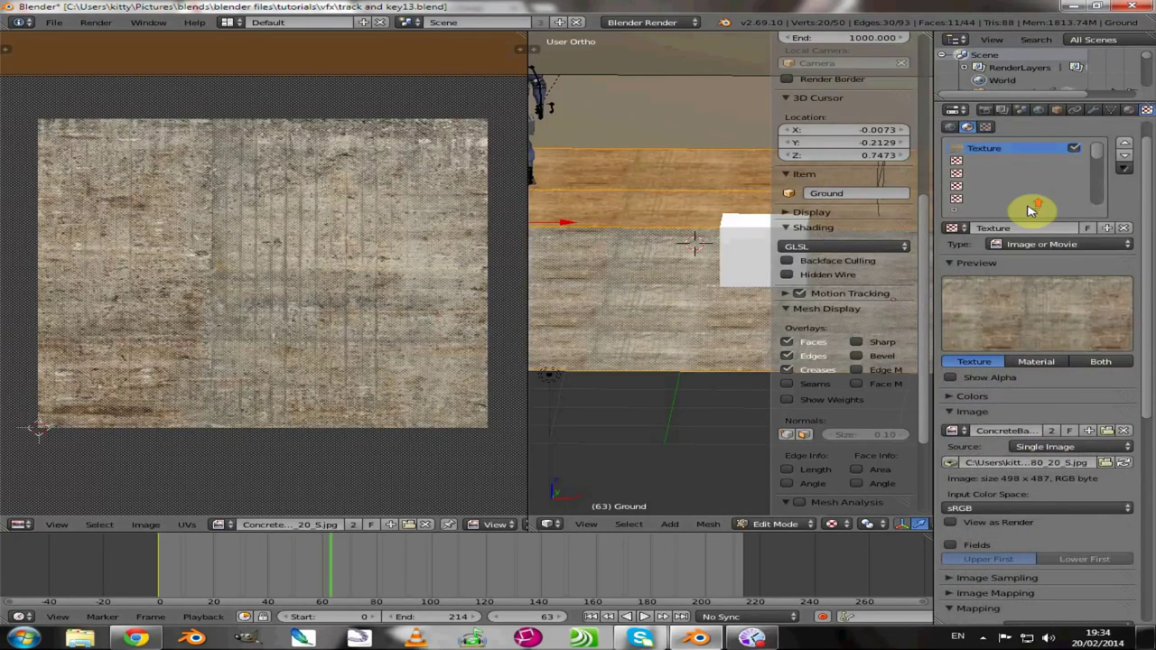
middle_drag(1102, 109, 1011, 110)
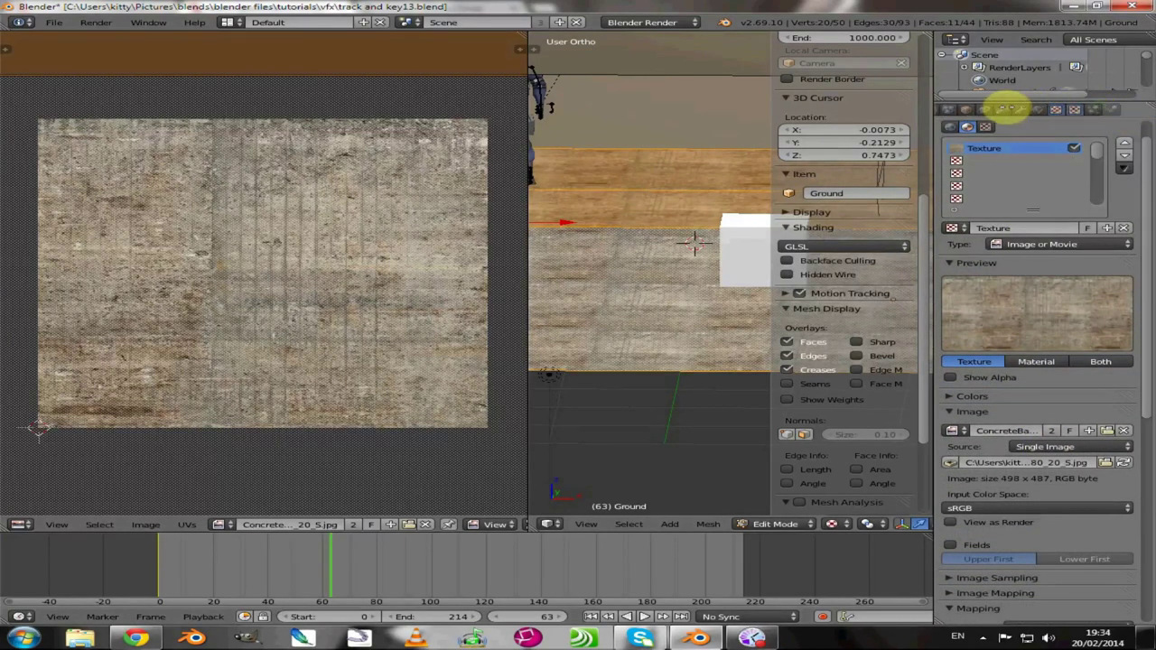
Step: Create a new Image or Movie texture in the floor material's empty second slot
click(976, 161)
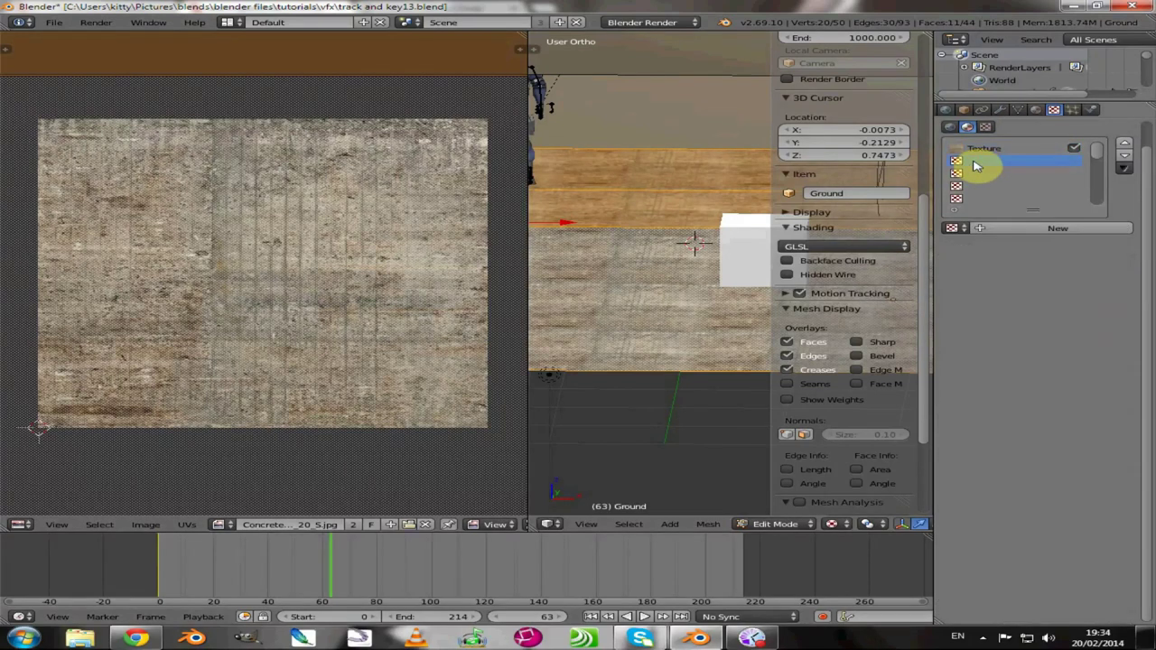
click(1027, 231)
click(1024, 244)
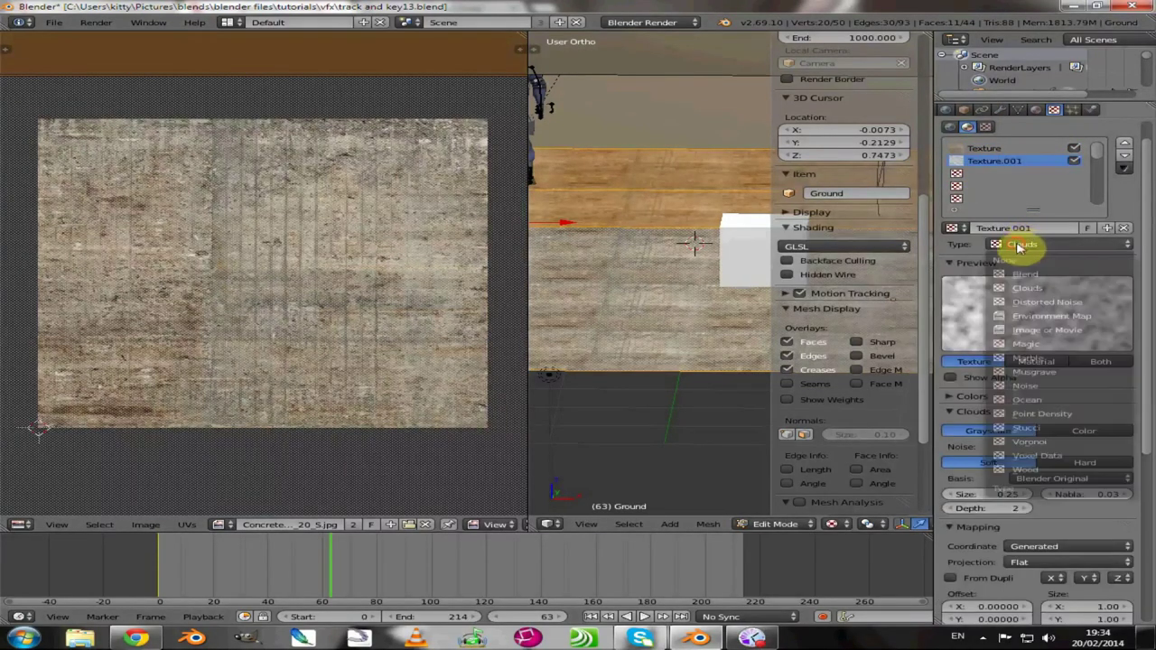
click(1032, 331)
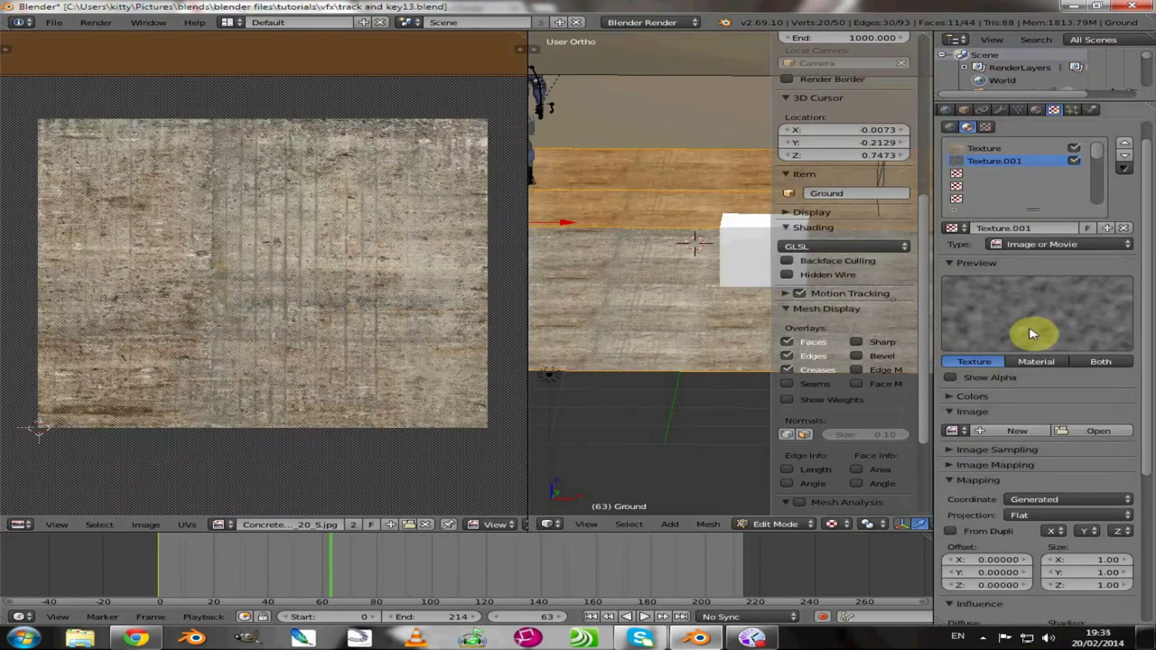
Step: Browse the textures folder in thumbnail view and select ConcreteBare0280_20_S_hn.jpg
click(1084, 433)
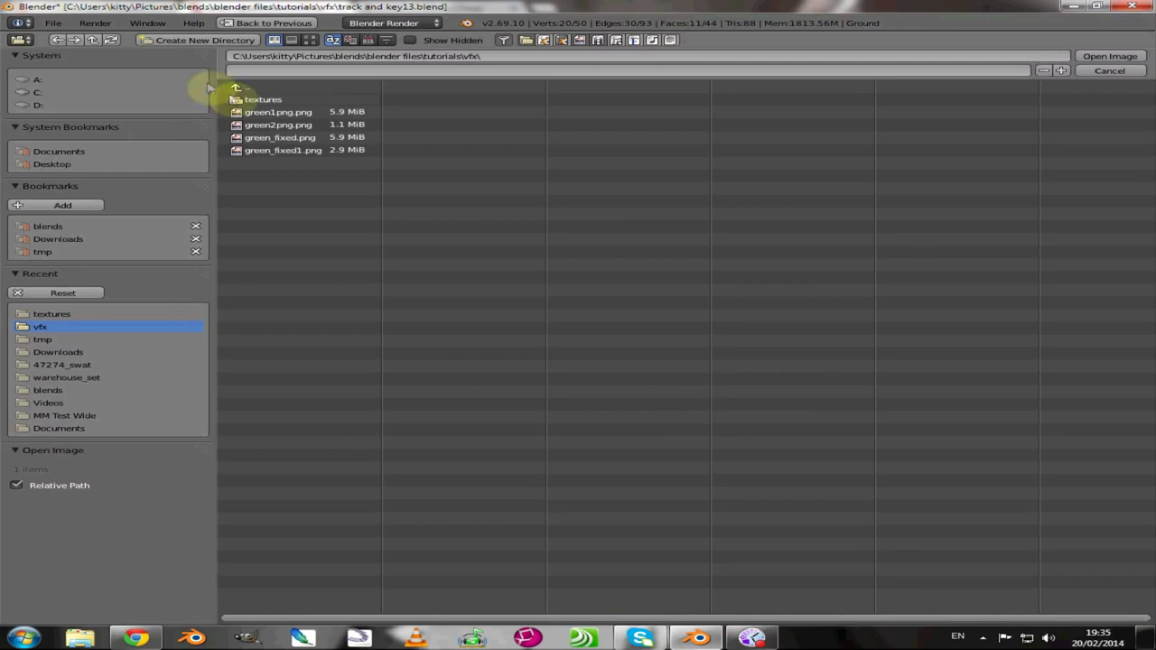
click(238, 97)
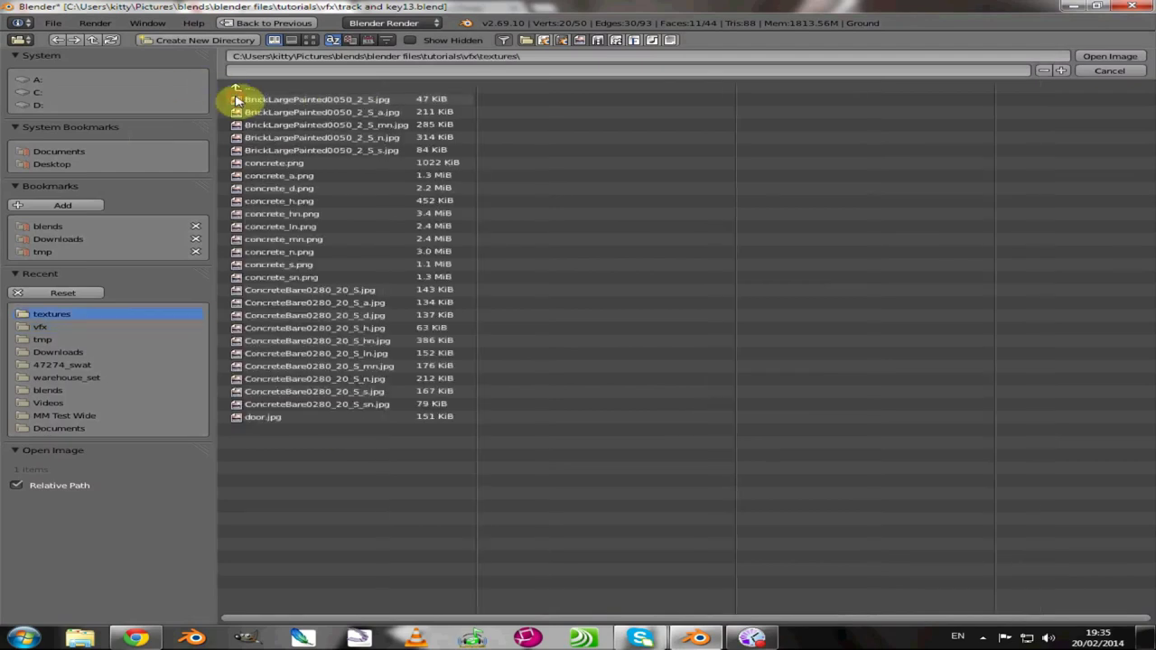
click(312, 41)
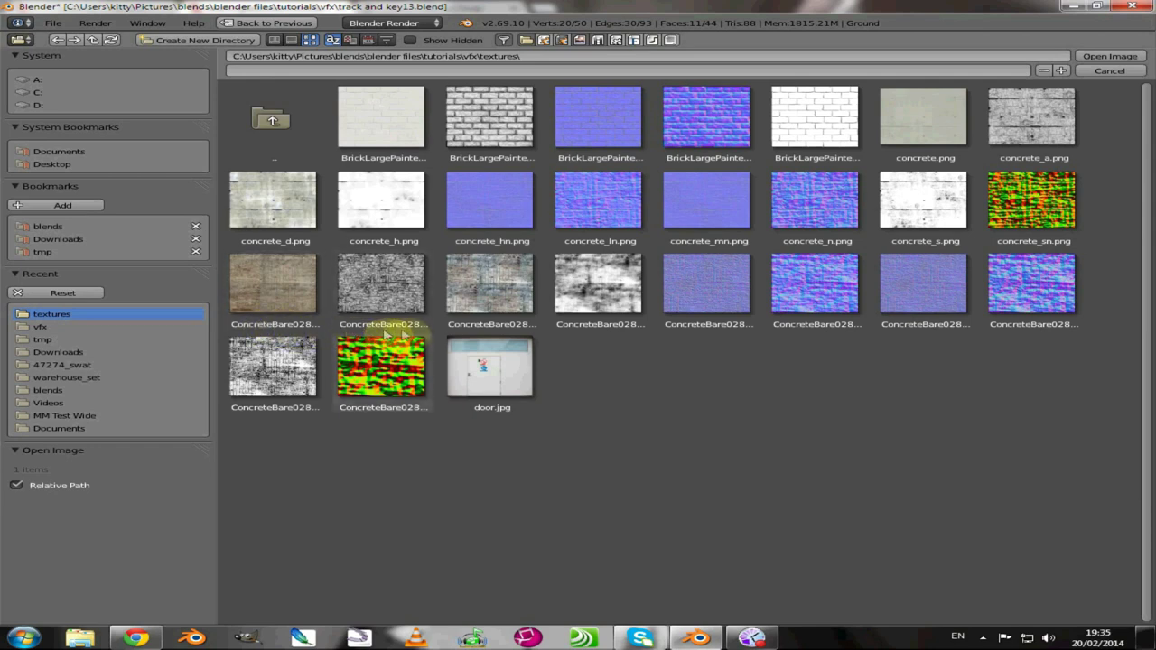
click(707, 289)
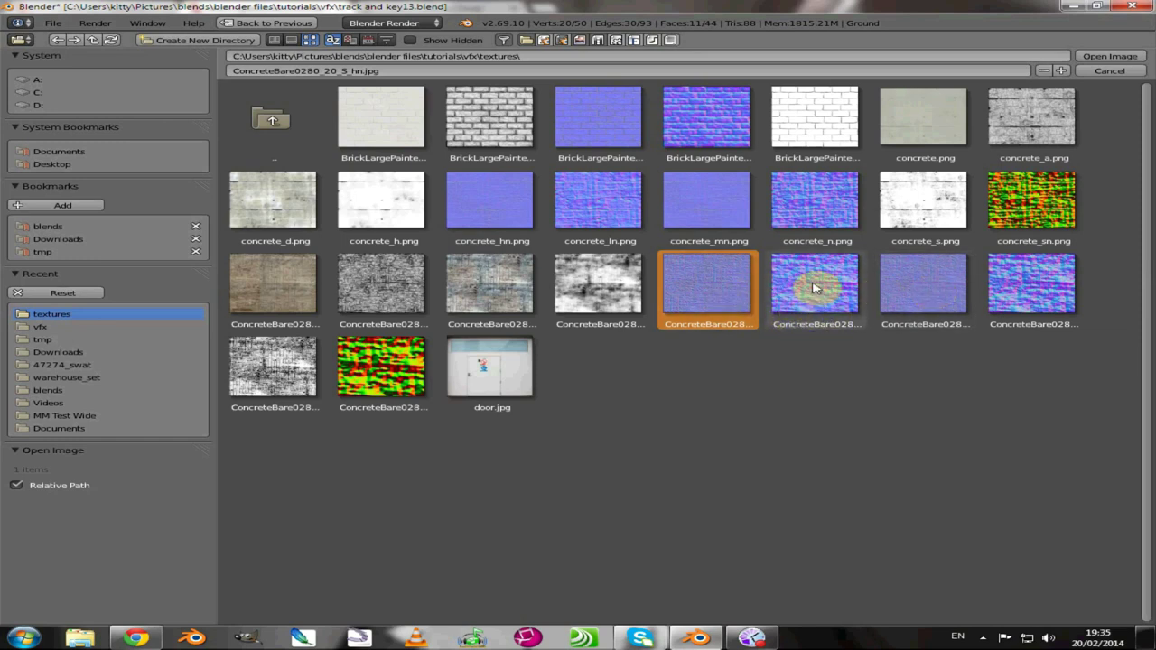
Step: Load the _hn image into Texture.001 and set it to be used as a normal map
click(1109, 59)
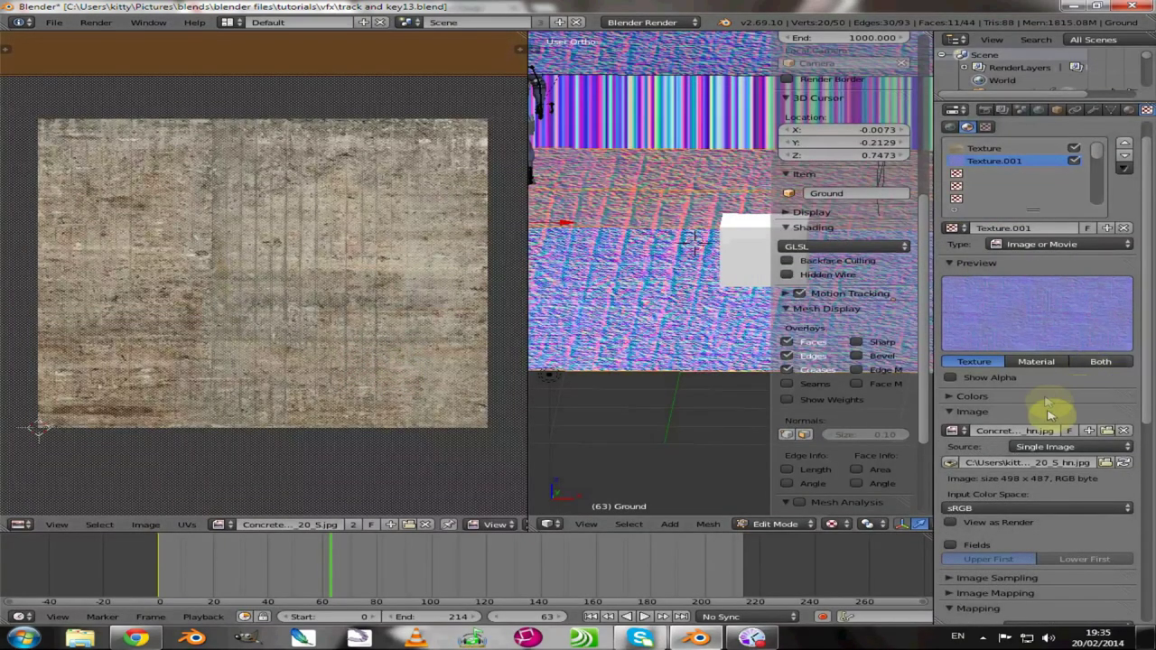
scroll(1048, 406, down, 5)
scroll(1052, 404, down, 1)
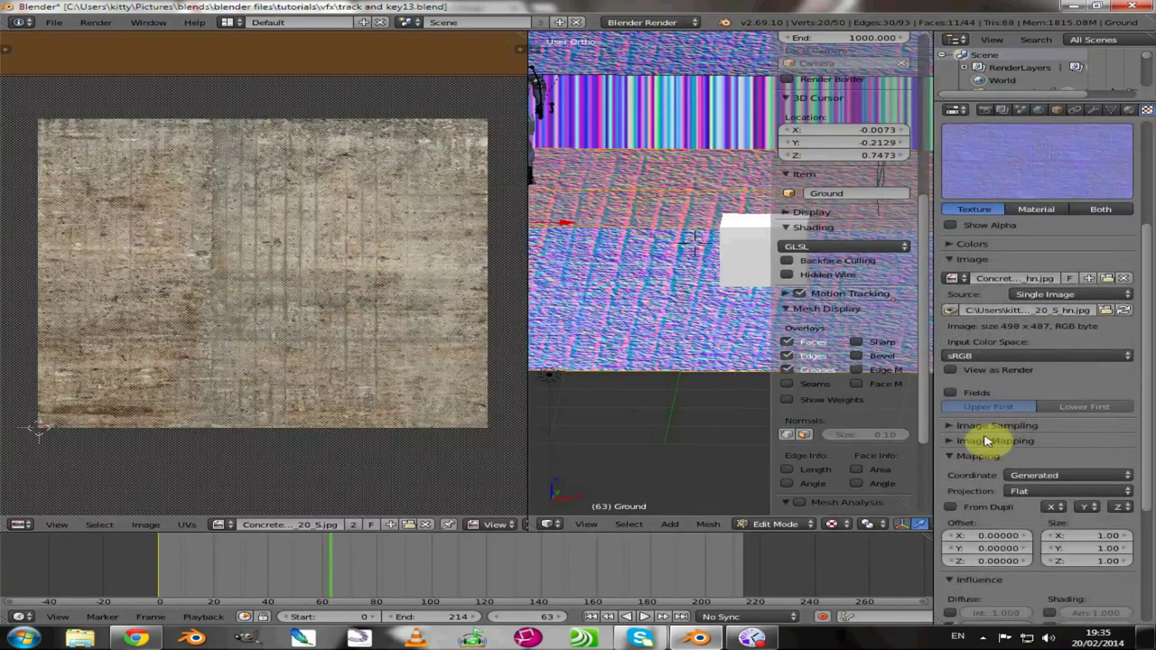
click(956, 442)
click(955, 441)
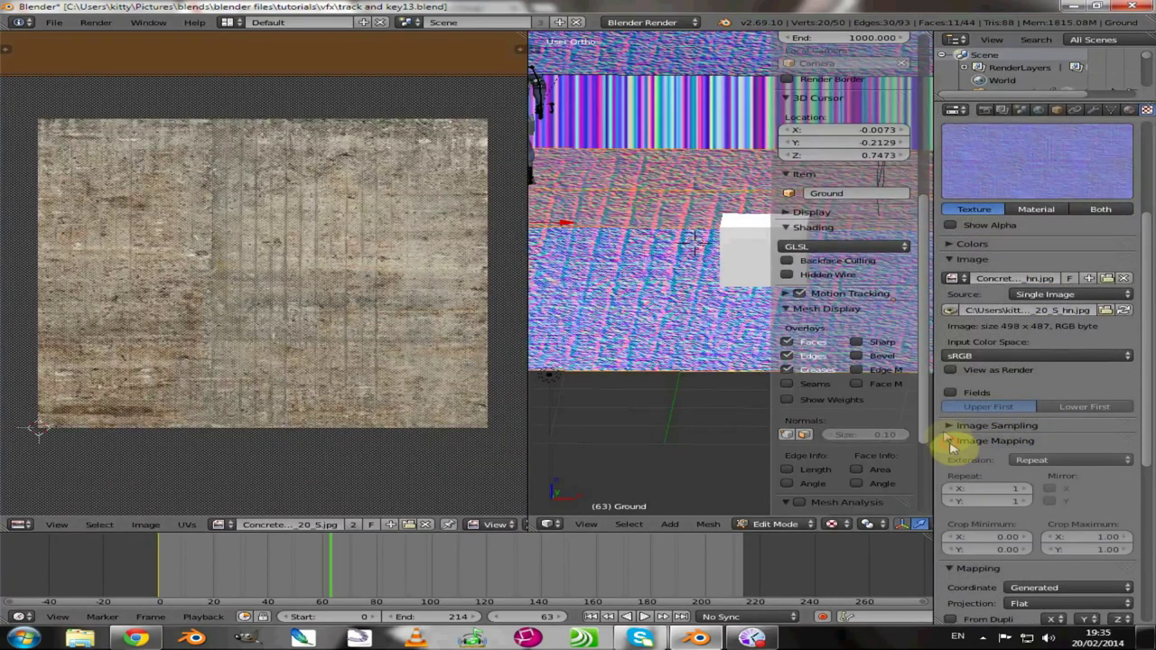
click(949, 428)
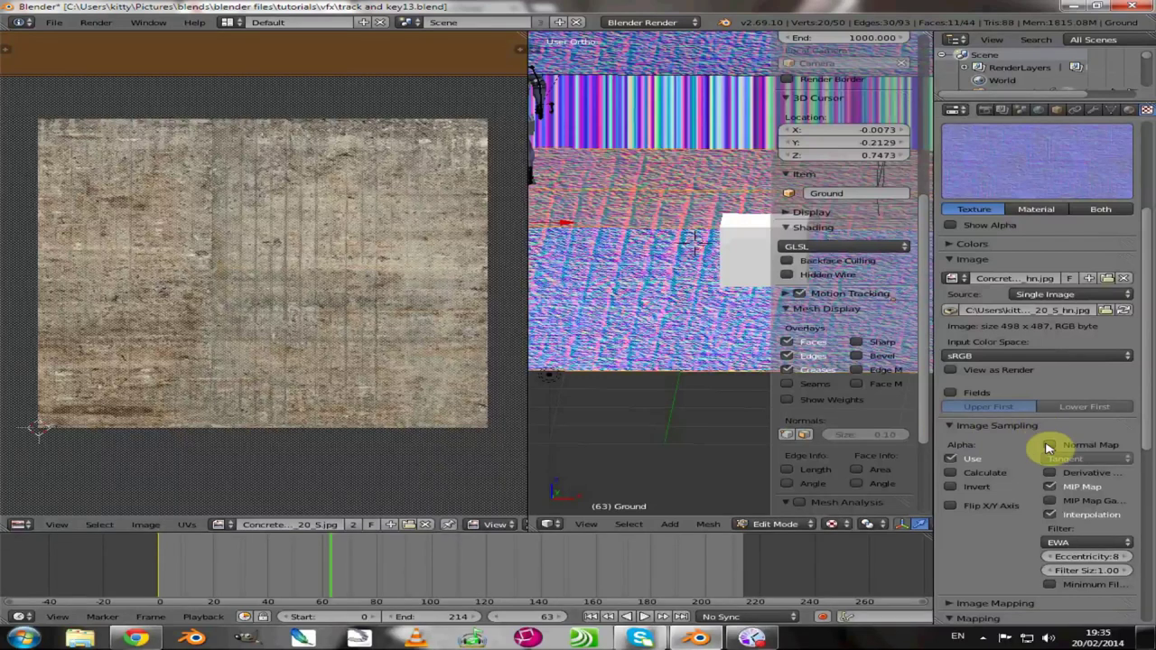
click(1057, 447)
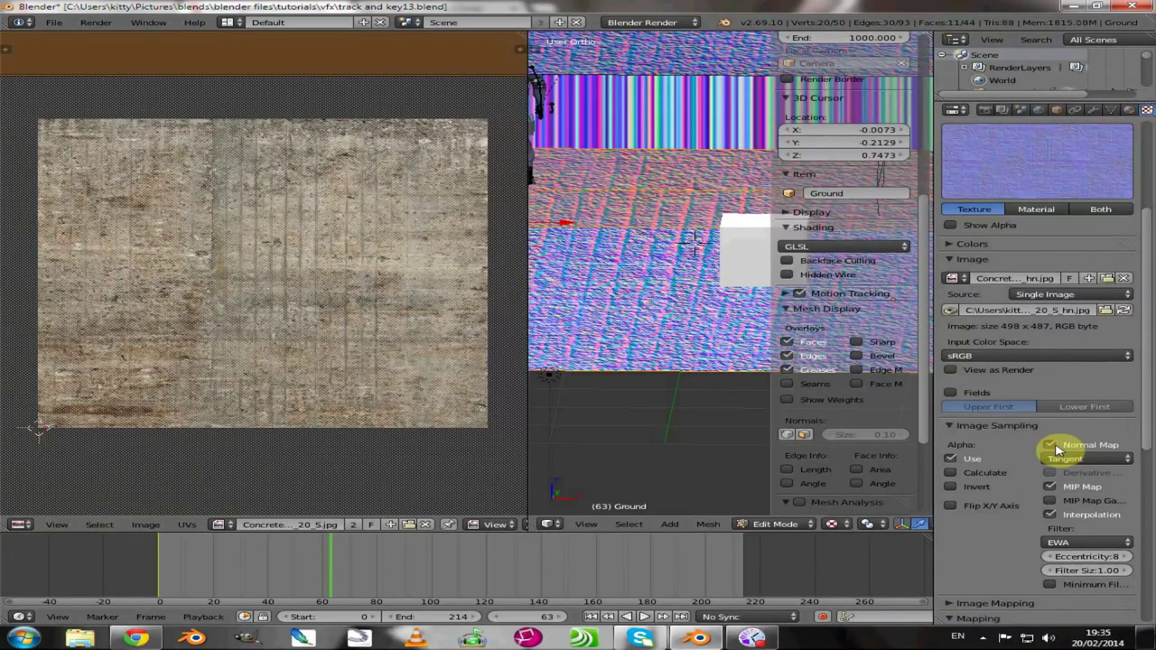
Step: Set the normal map texture's mapping coordinates to UV
scroll(1152, 445, down, 3)
scroll(1145, 469, down, 4)
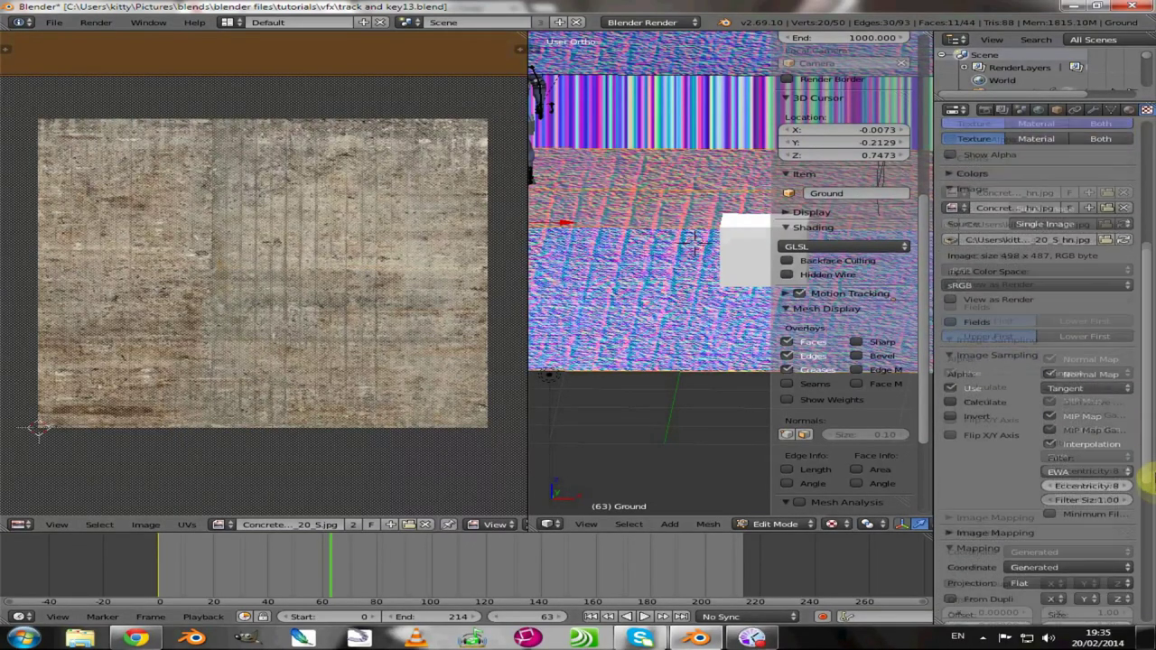
click(1039, 479)
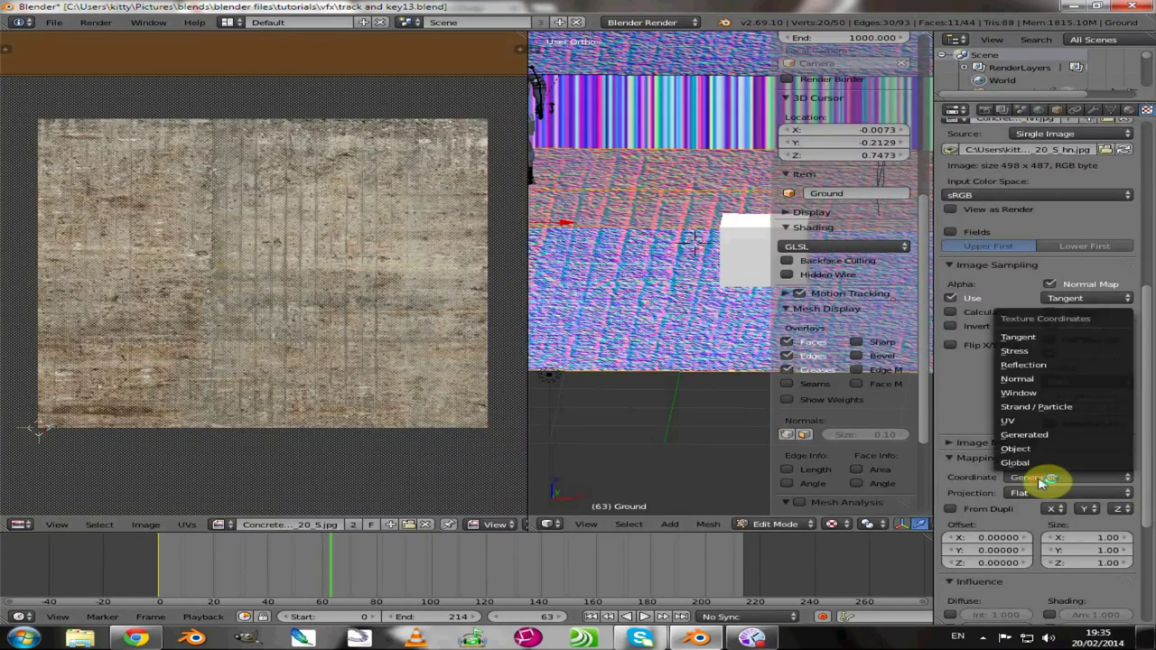
click(1011, 423)
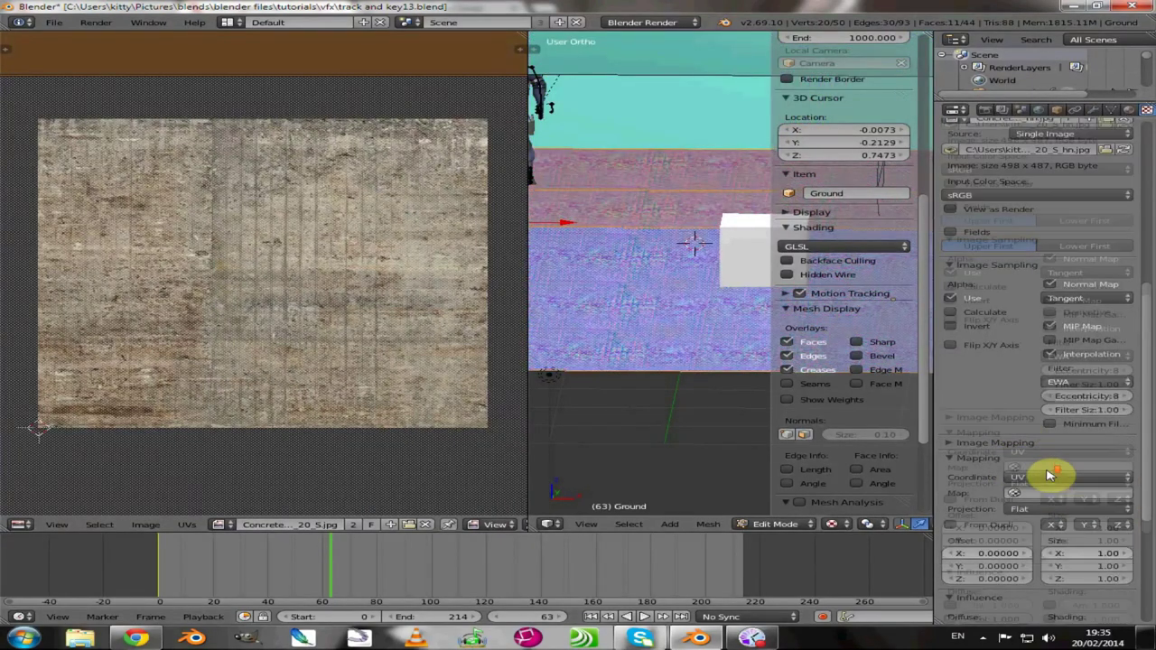
Step: In Influence, untick Diffuse Color, tick Geometry Normal and adjust its strength value
scroll(1048, 475, down, 4)
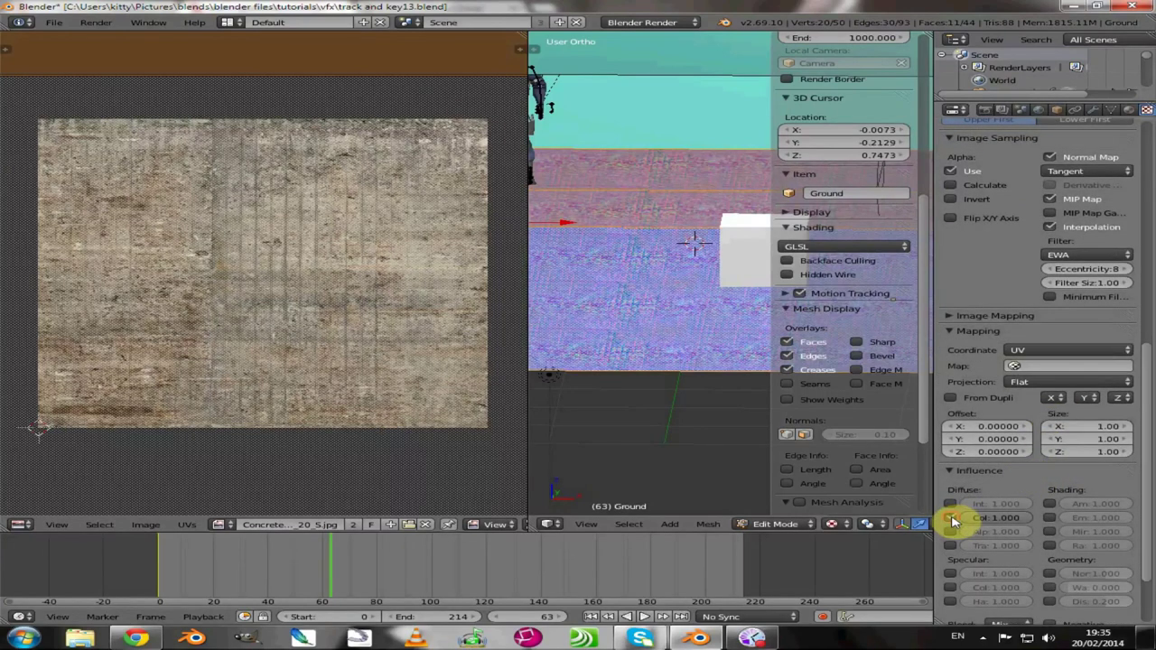
click(950, 519)
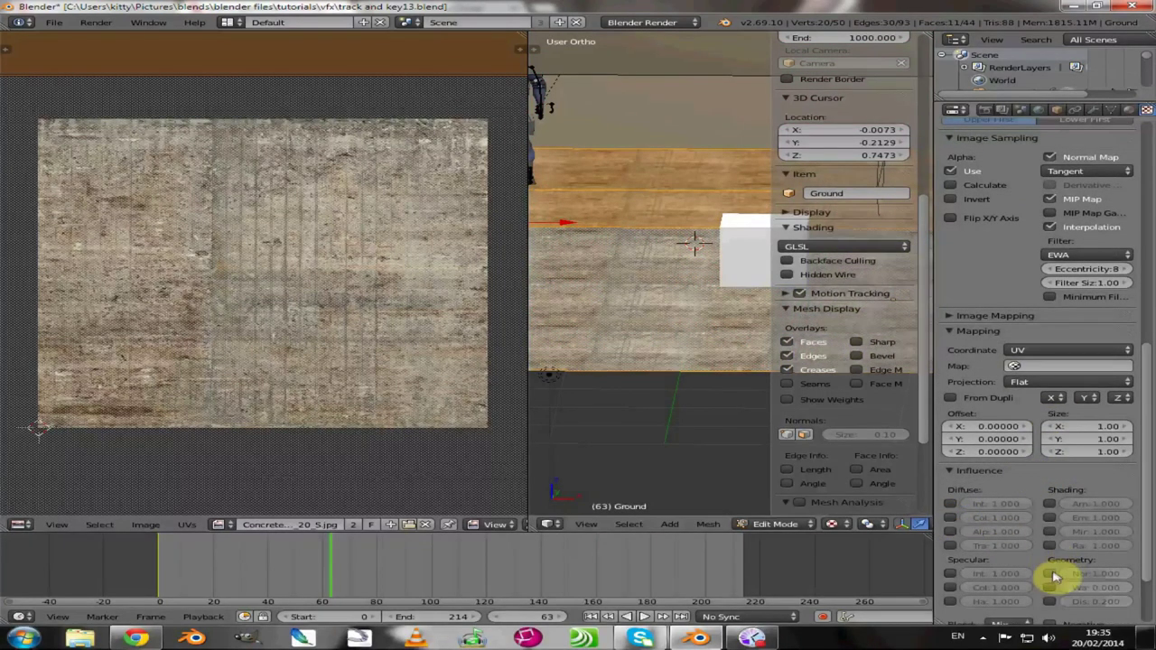
click(1050, 573)
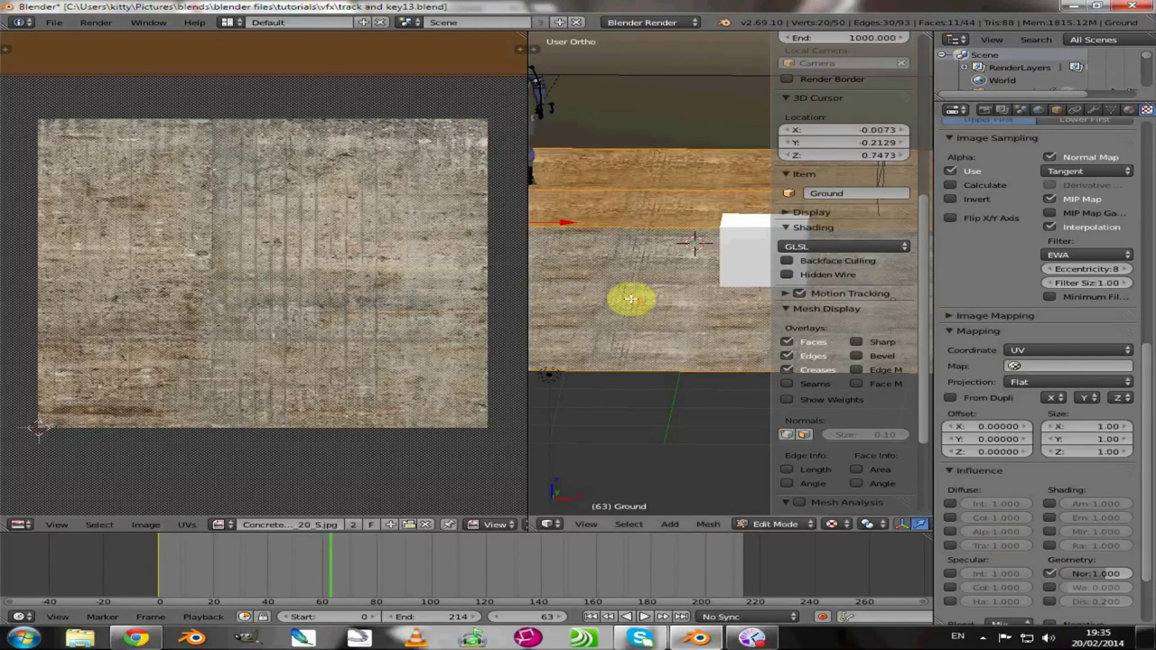
scroll(627, 299, up, 4)
scroll(641, 328, up, 4)
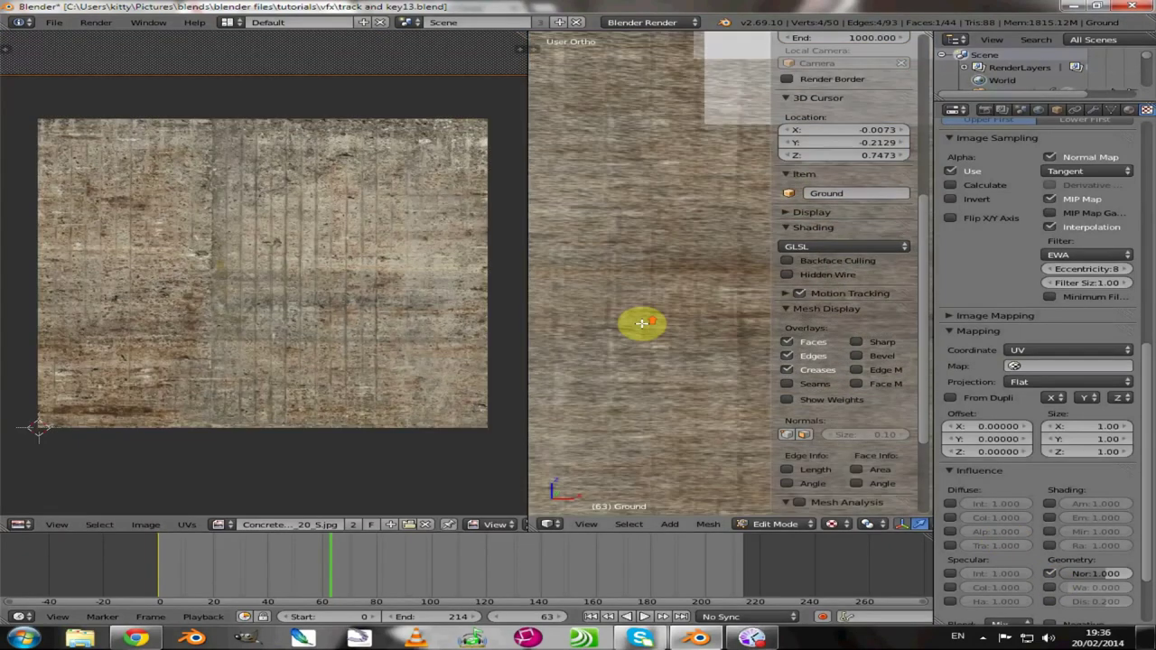
scroll(646, 323, down, 2)
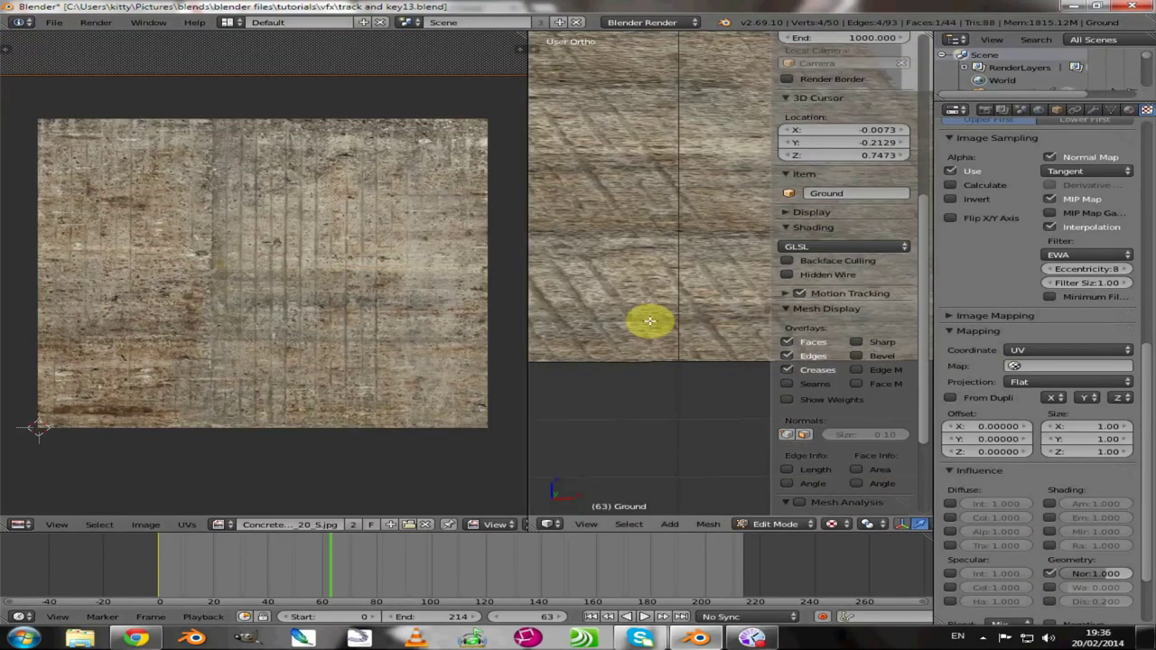
scroll(646, 323, up, 3)
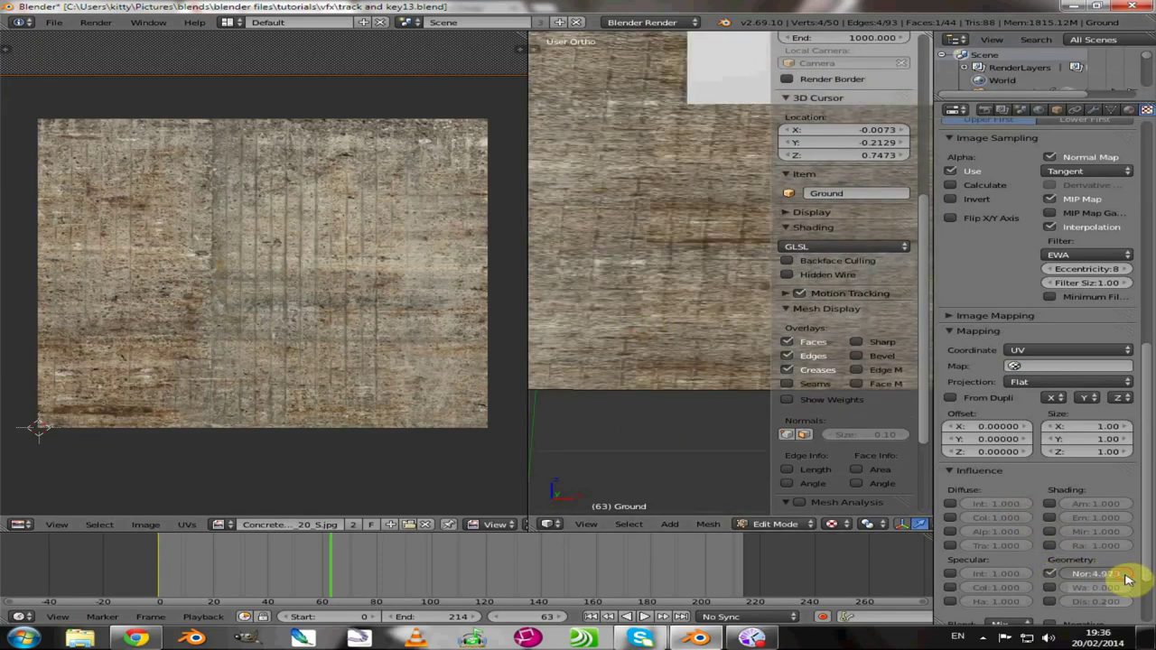
click(1095, 574)
key(Return)
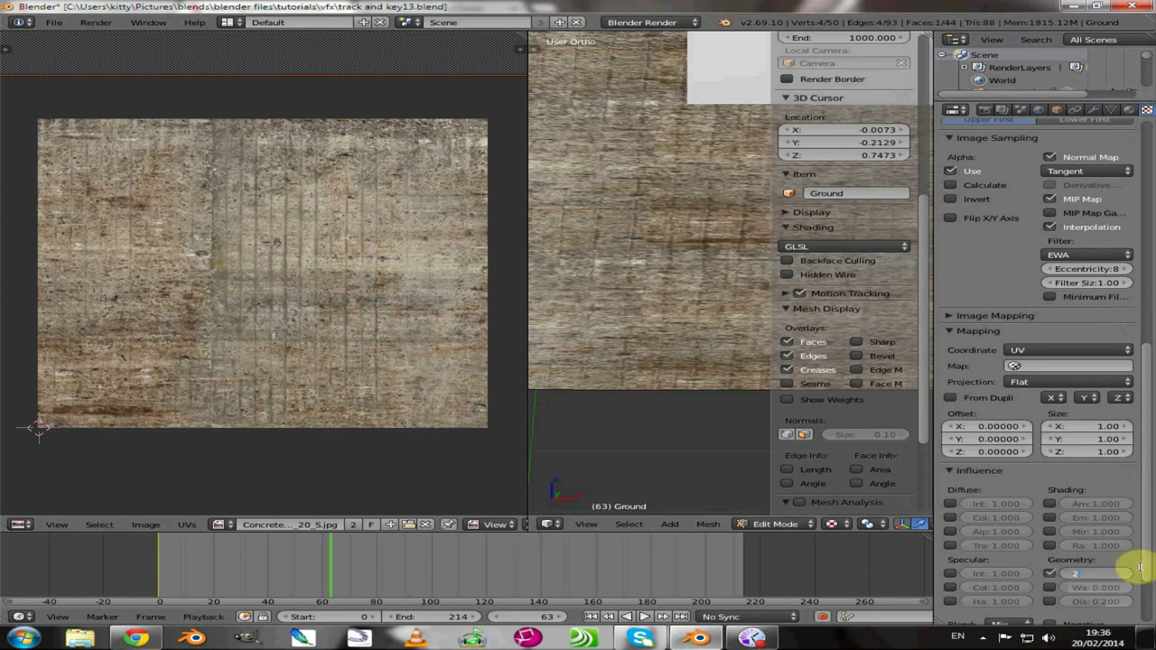
Step: Select the empty texture slot below Texture.001
scroll(1073, 207, up, 10)
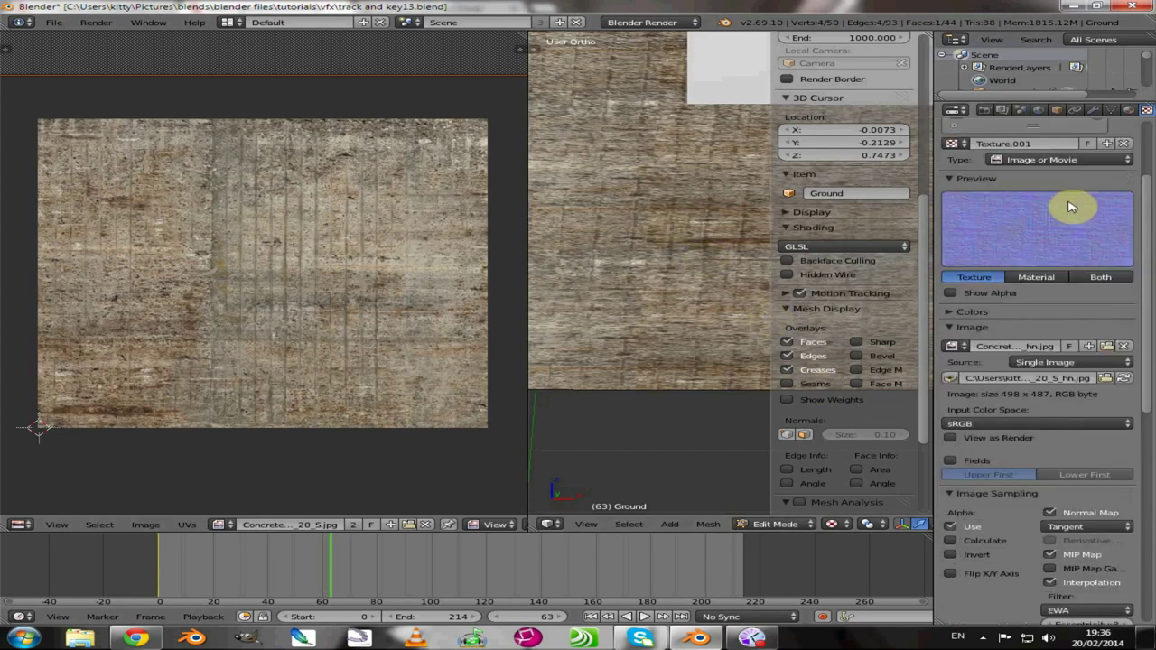
scroll(1058, 227, up, 2)
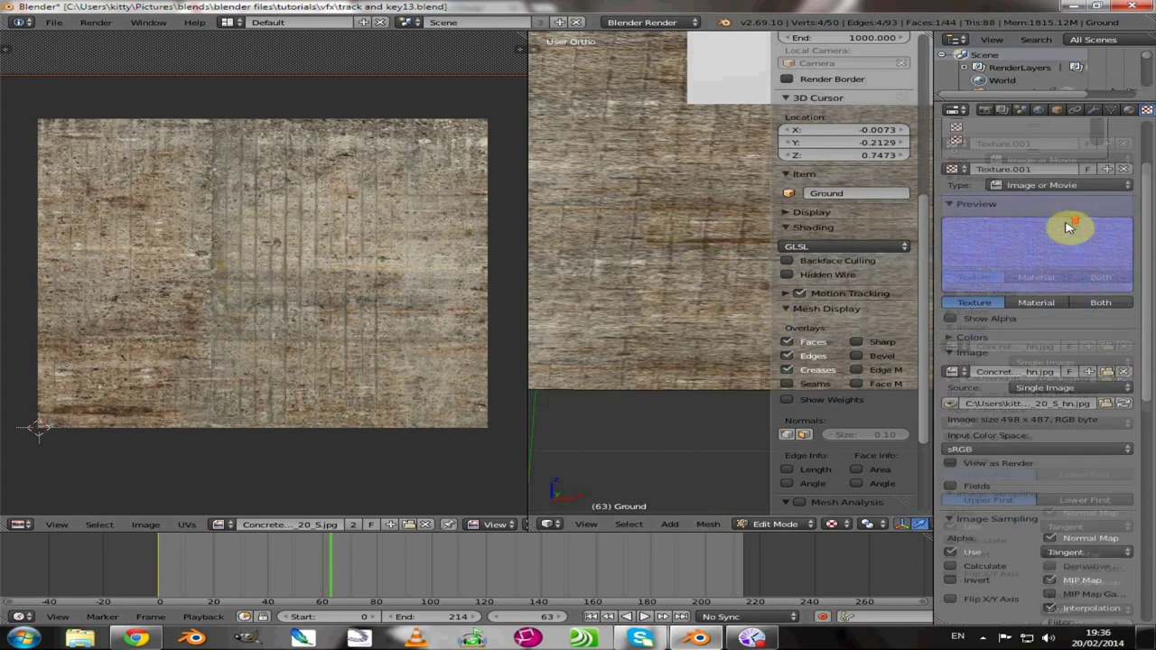
click(980, 141)
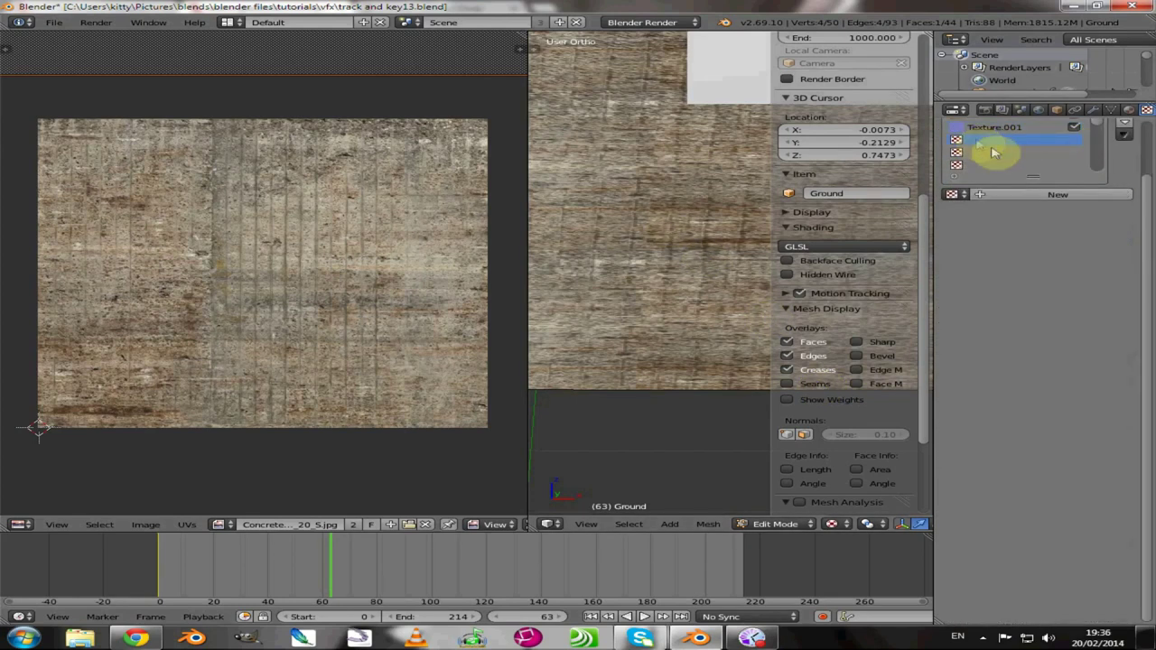
Step: Create a new texture in the empty slot and set its type to Image or Movie
click(1055, 196)
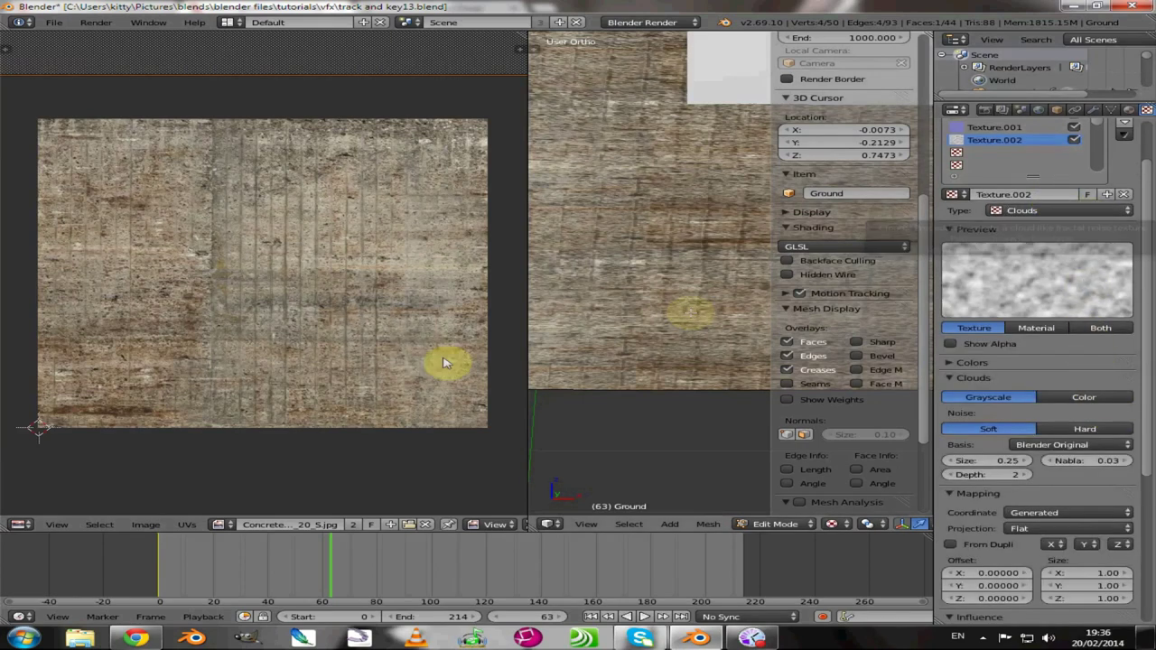
click(1088, 213)
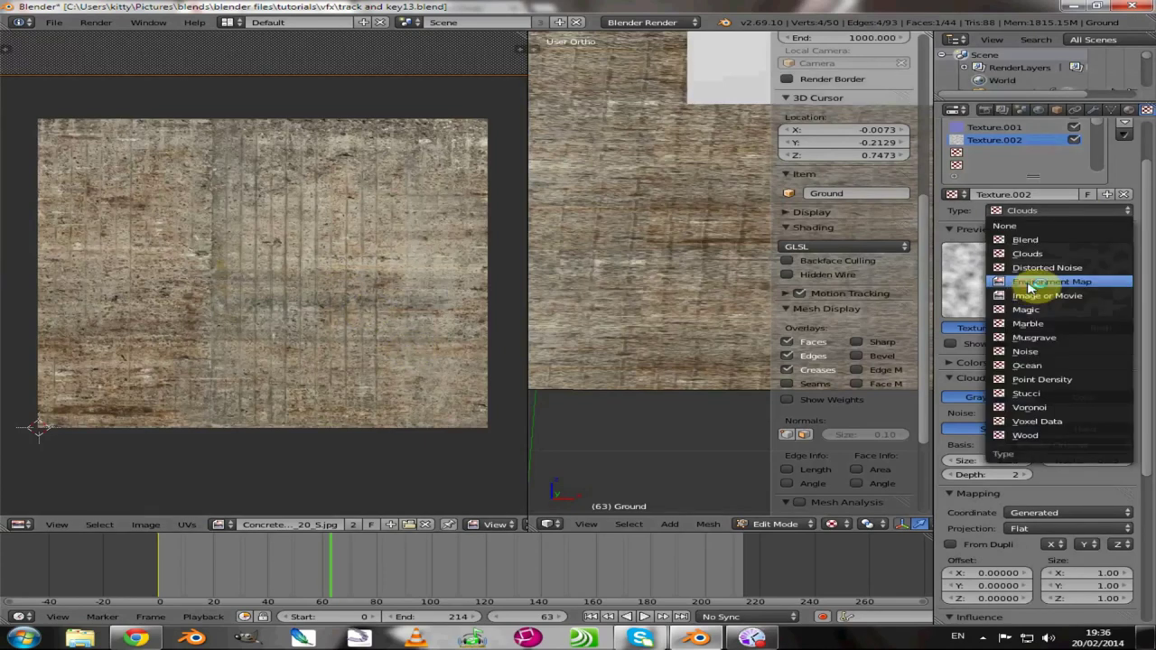
click(1030, 284)
click(1050, 215)
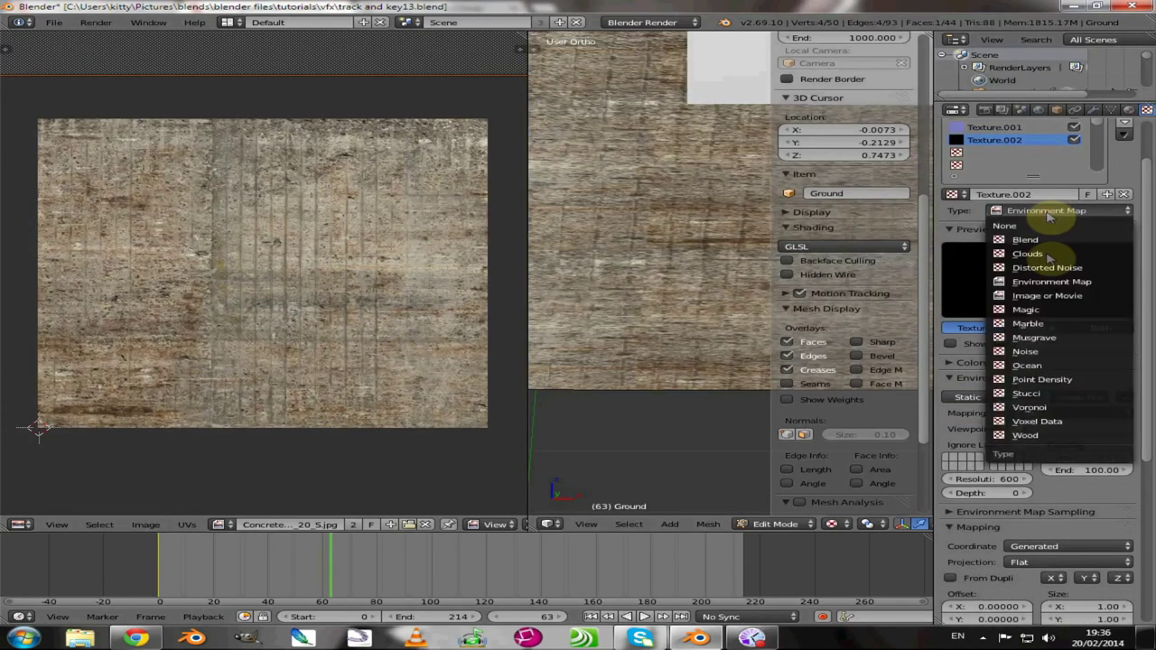
click(1039, 299)
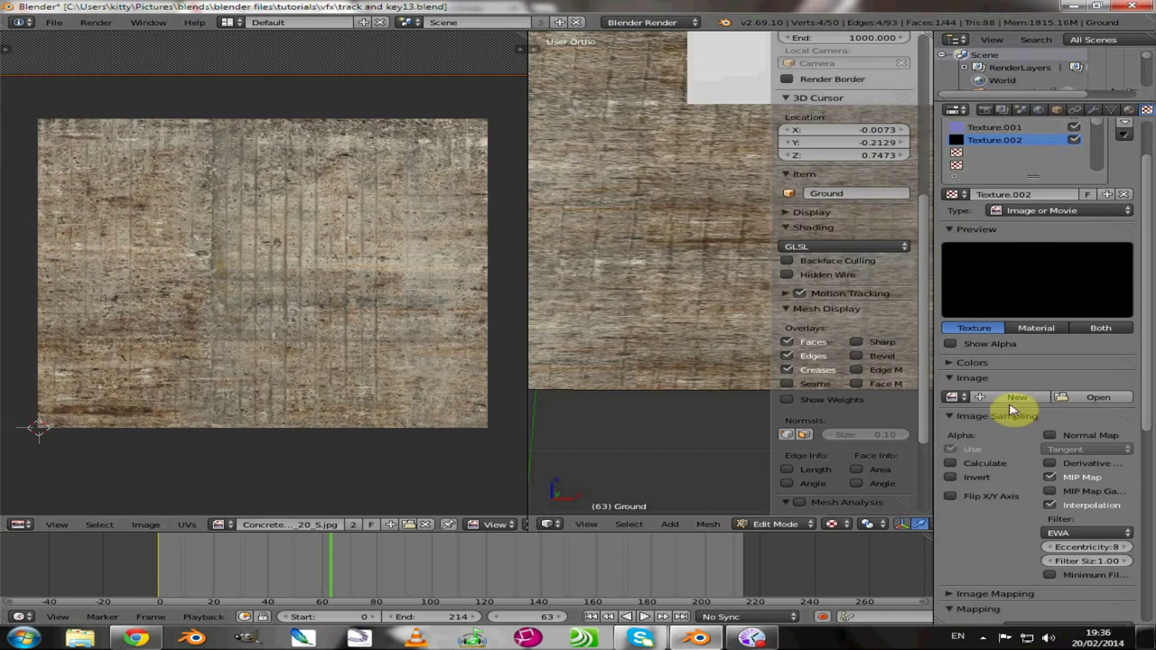
Step: Load the ConcreteBare028 normal-map image from the textures folder
click(1088, 405)
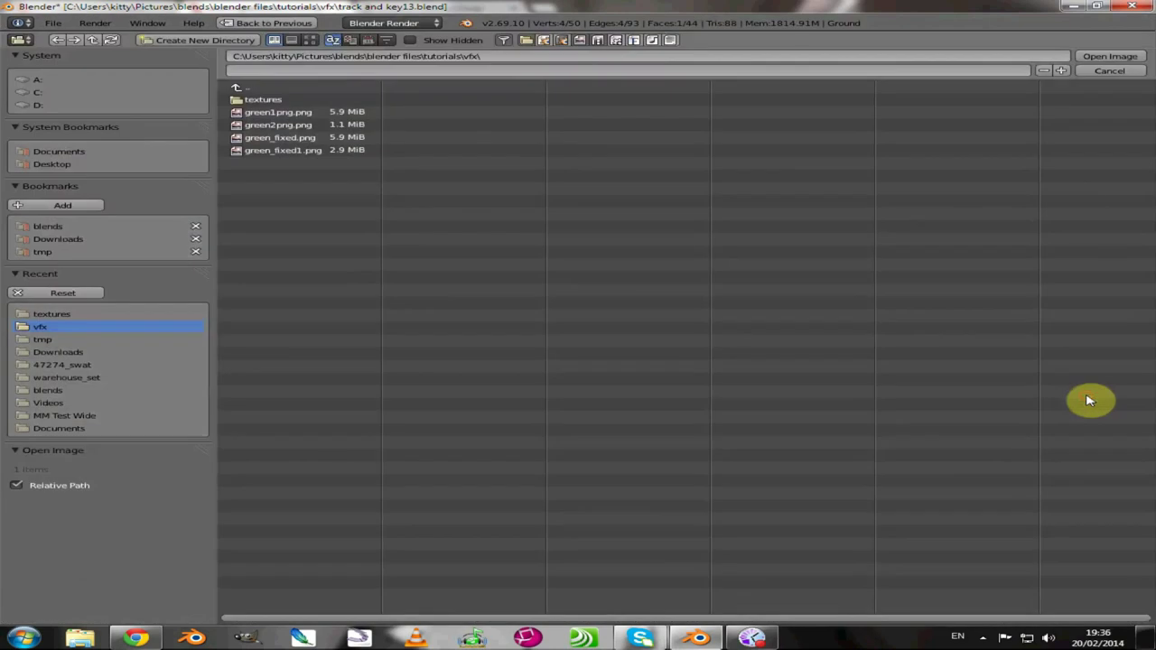
click(262, 100)
click(310, 40)
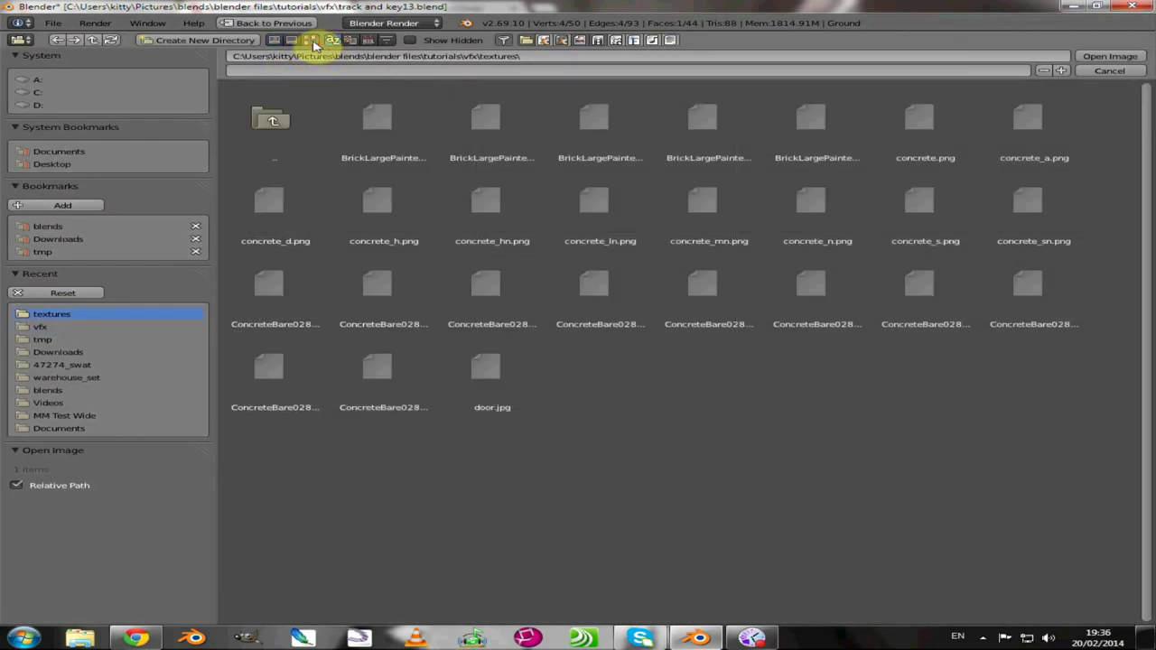
click(833, 299)
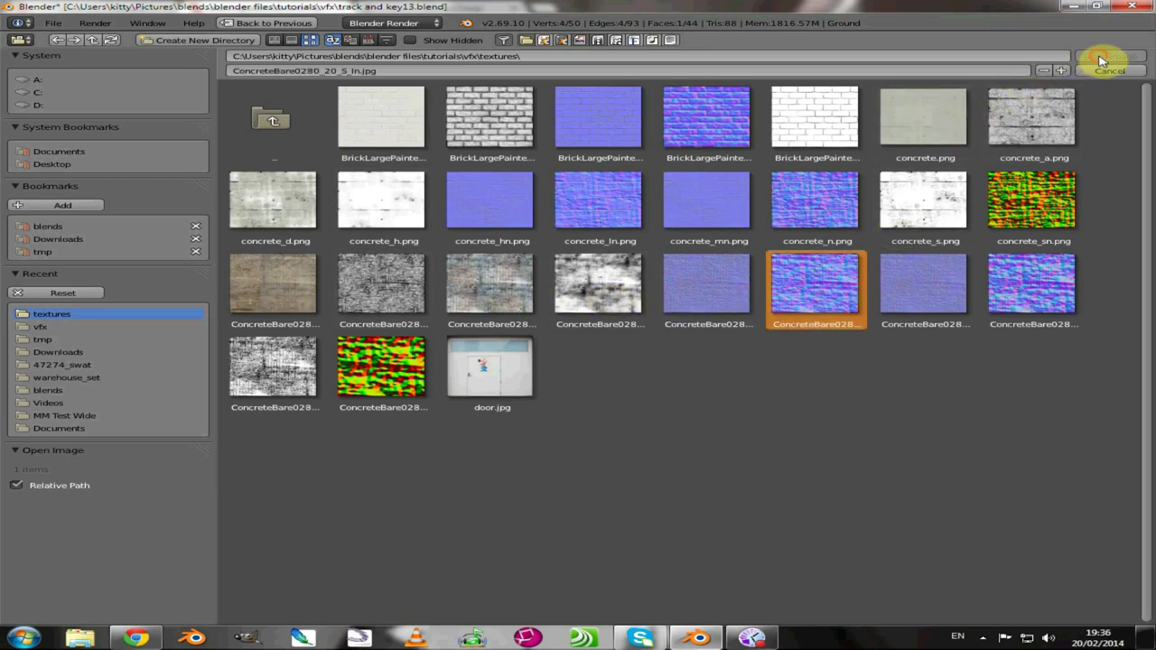
click(1102, 60)
Step: Set the new texture's mapping coordinates to UV
scroll(1019, 265, down, 3)
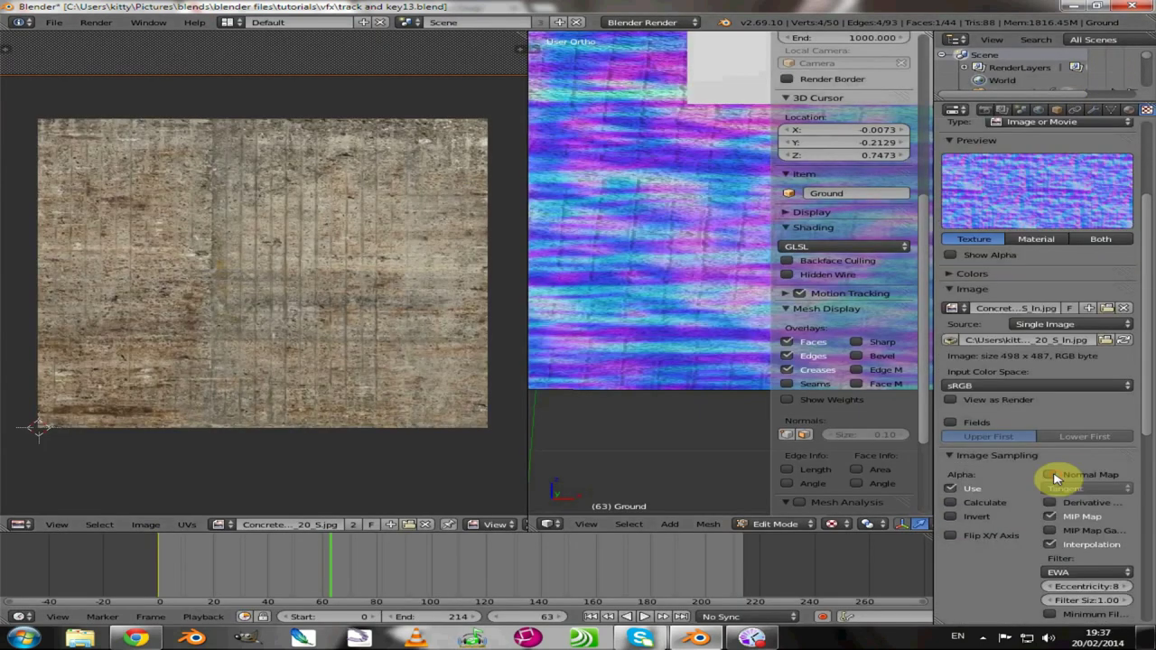
scroll(1139, 477, down, 5)
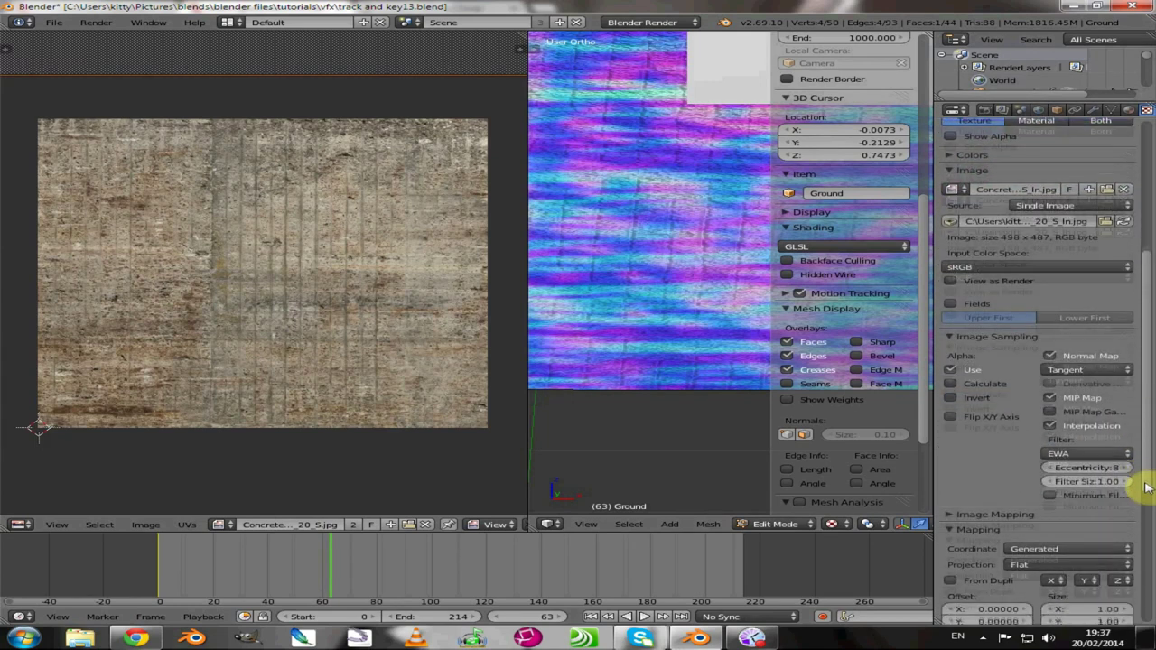
click(1094, 517)
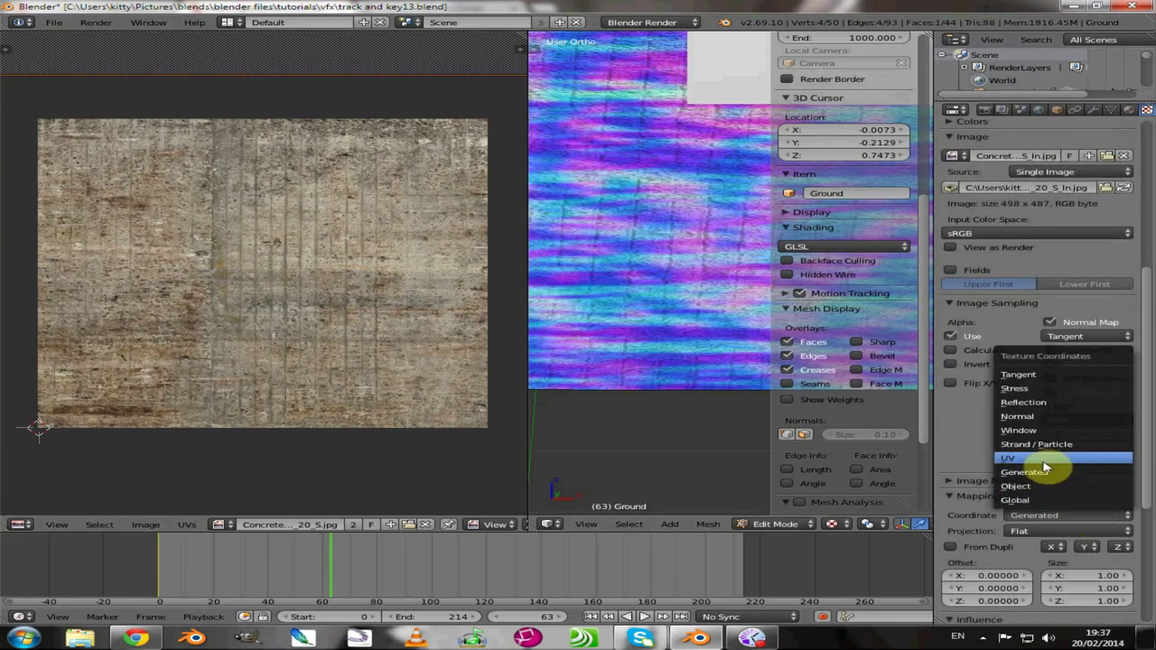
click(1043, 459)
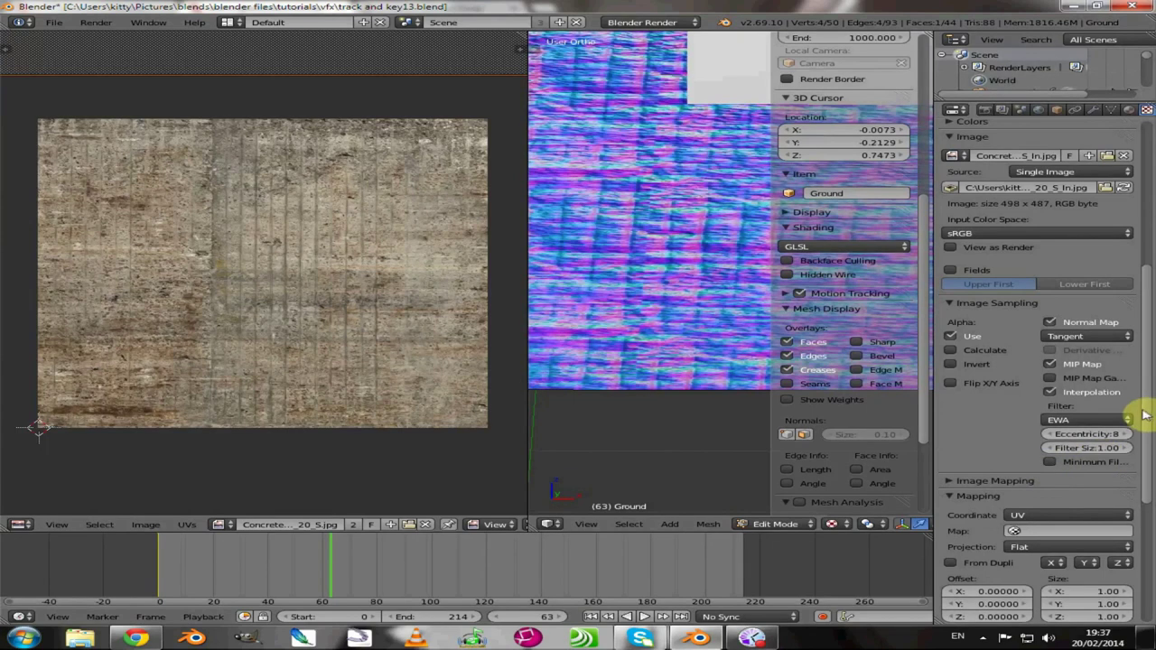
Step: Make the texture affect only normals at 0.300 instead of diffuse colour, then view through the camera
scroll(1153, 416, down, 6)
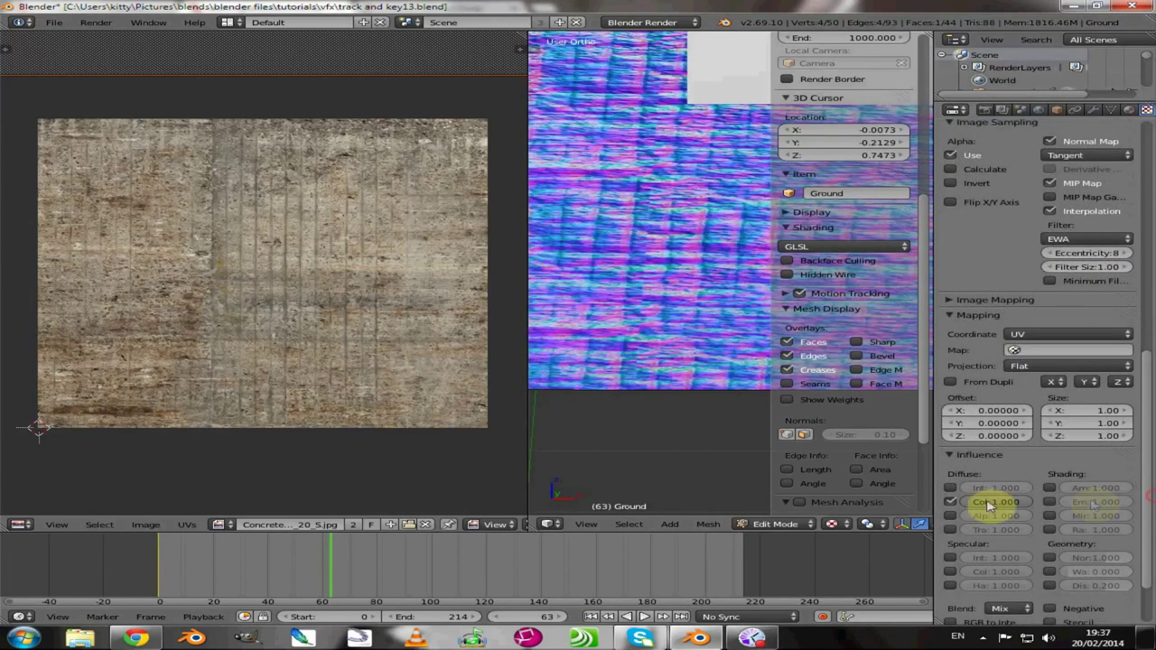
click(951, 503)
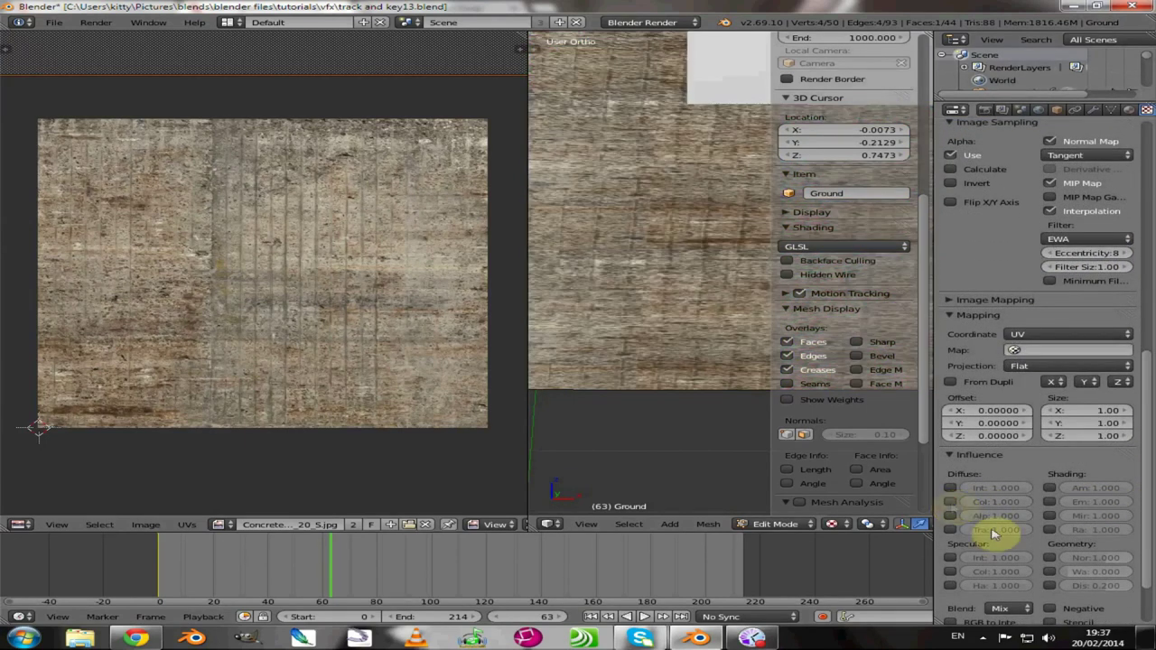
click(1050, 558)
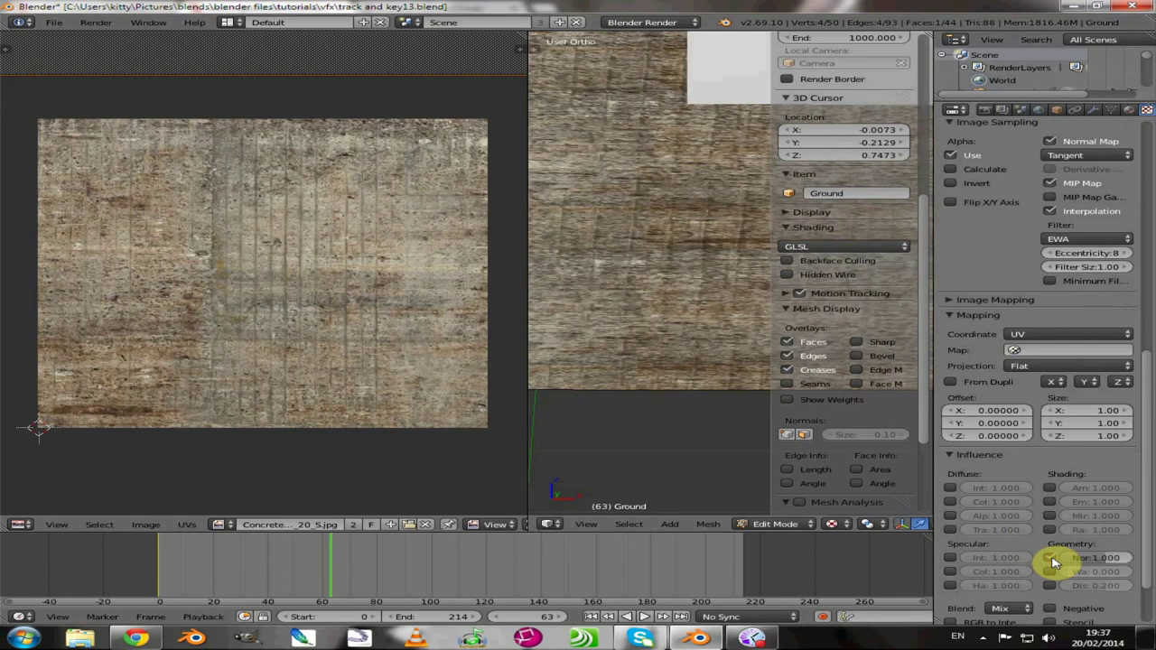
middle_drag(635, 167, 622, 216)
key(KP_0)
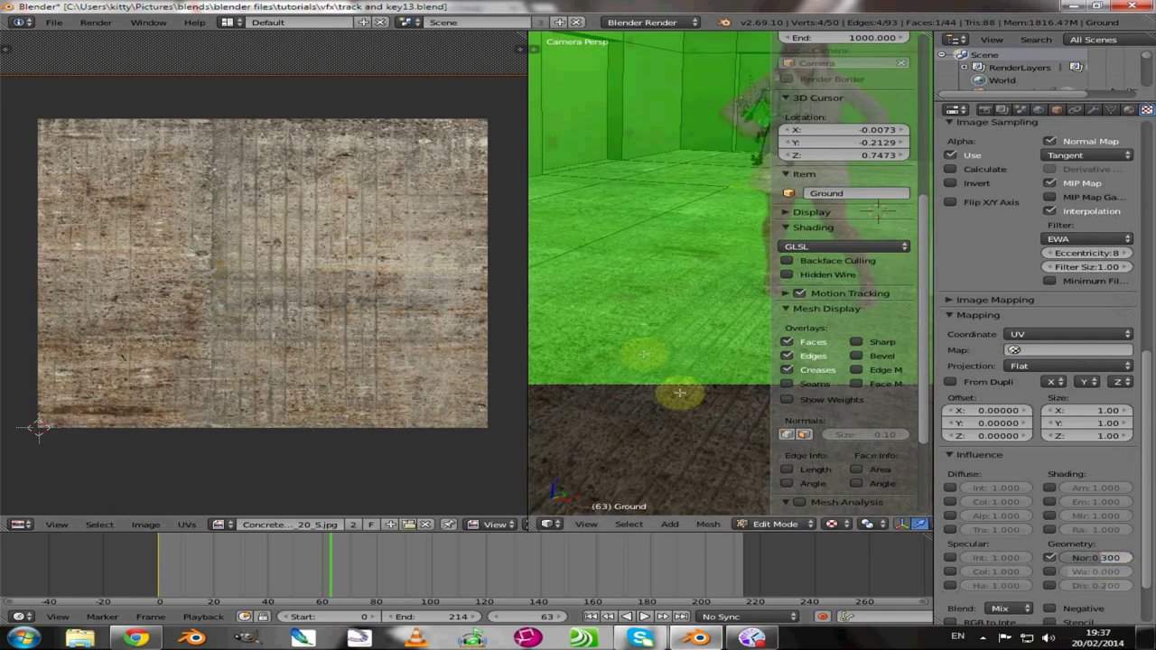
scroll(1128, 240, up, 6)
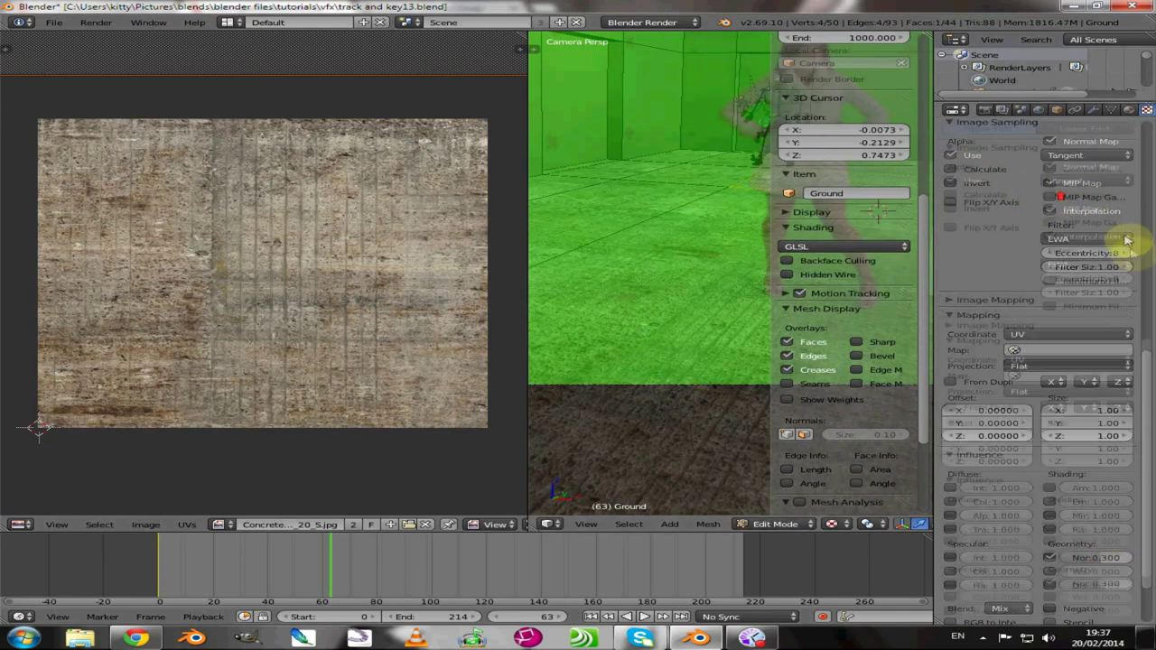
scroll(1127, 218, up, 8)
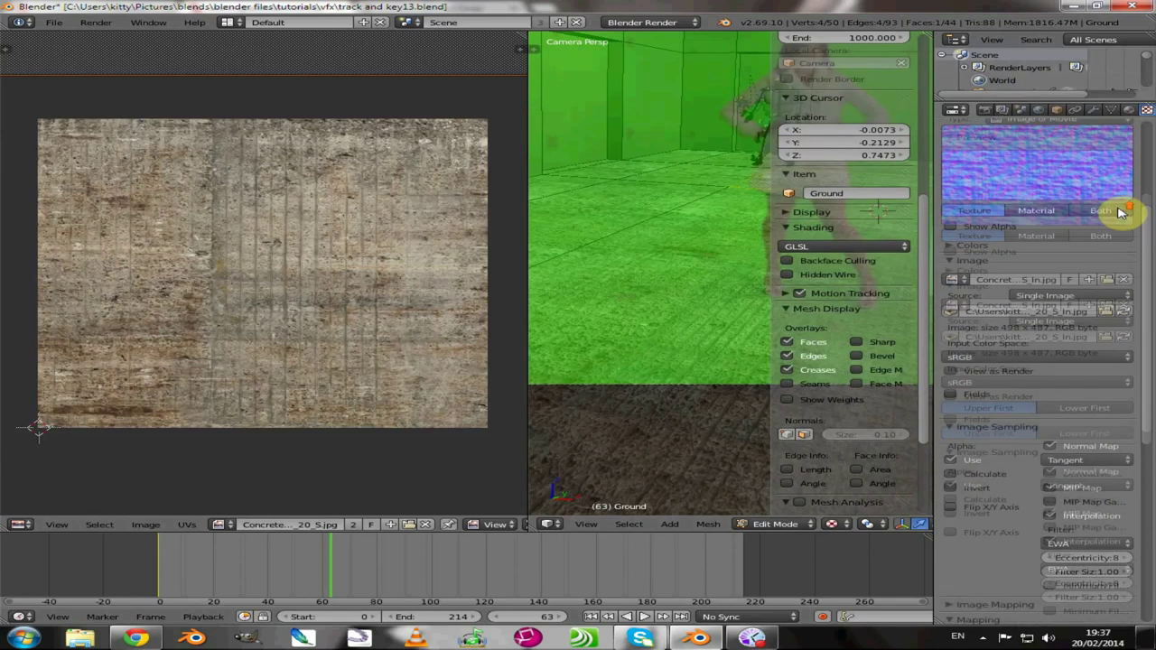
scroll(1001, 140, up, 3)
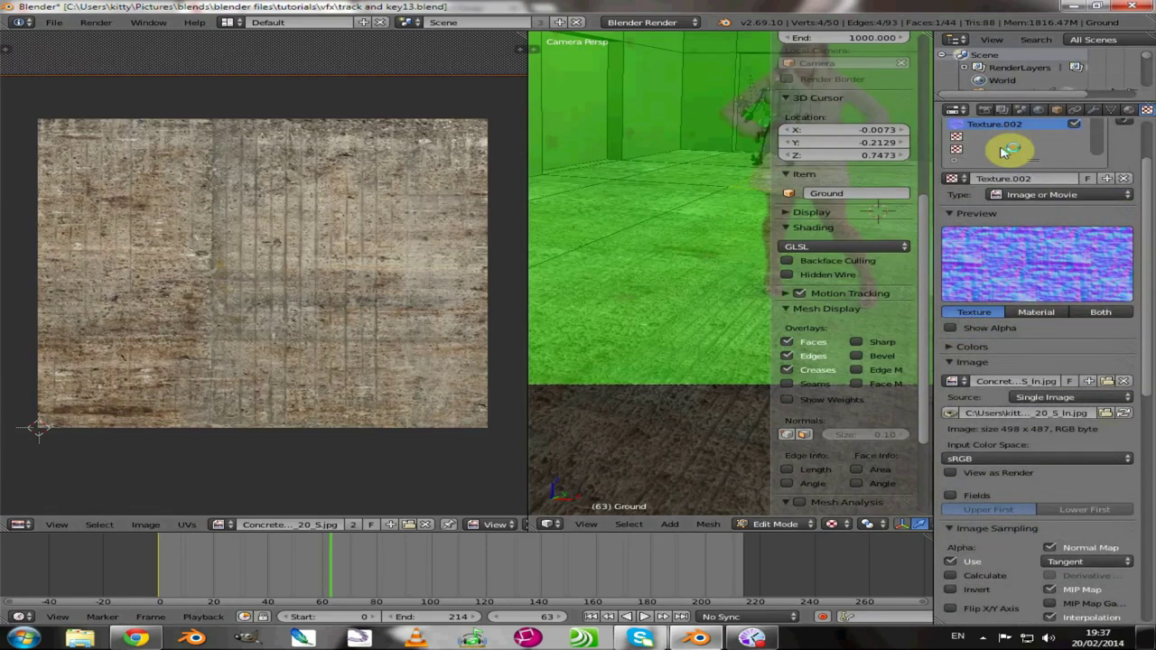
scroll(1134, 198, up, 1)
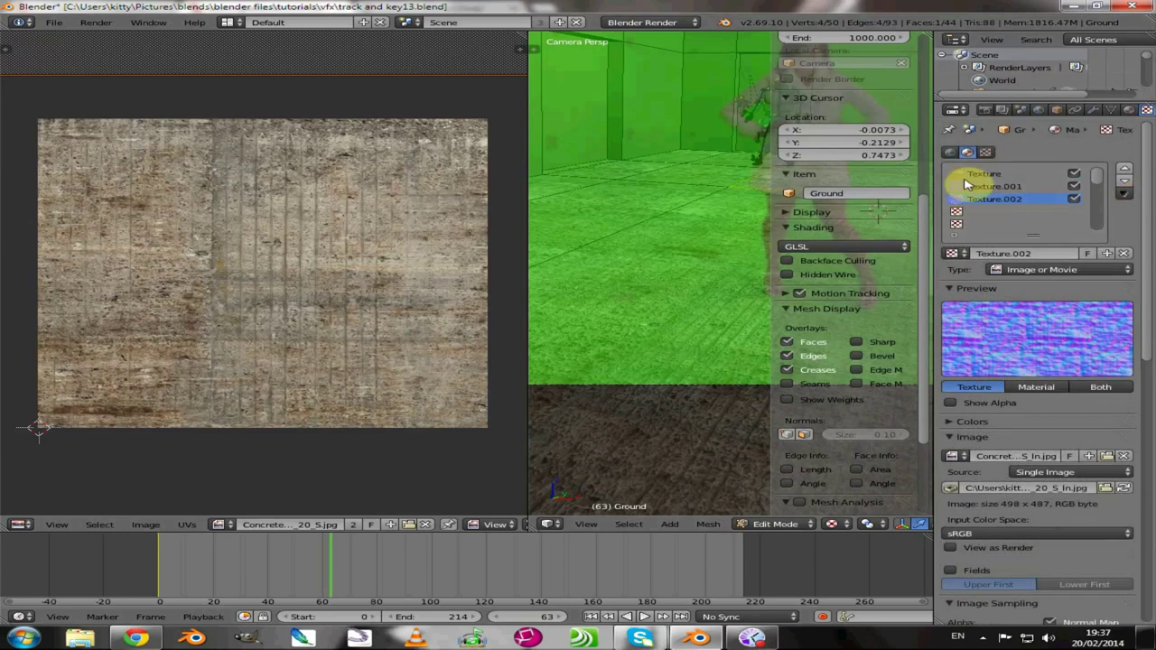
scroll(980, 192, down, 15)
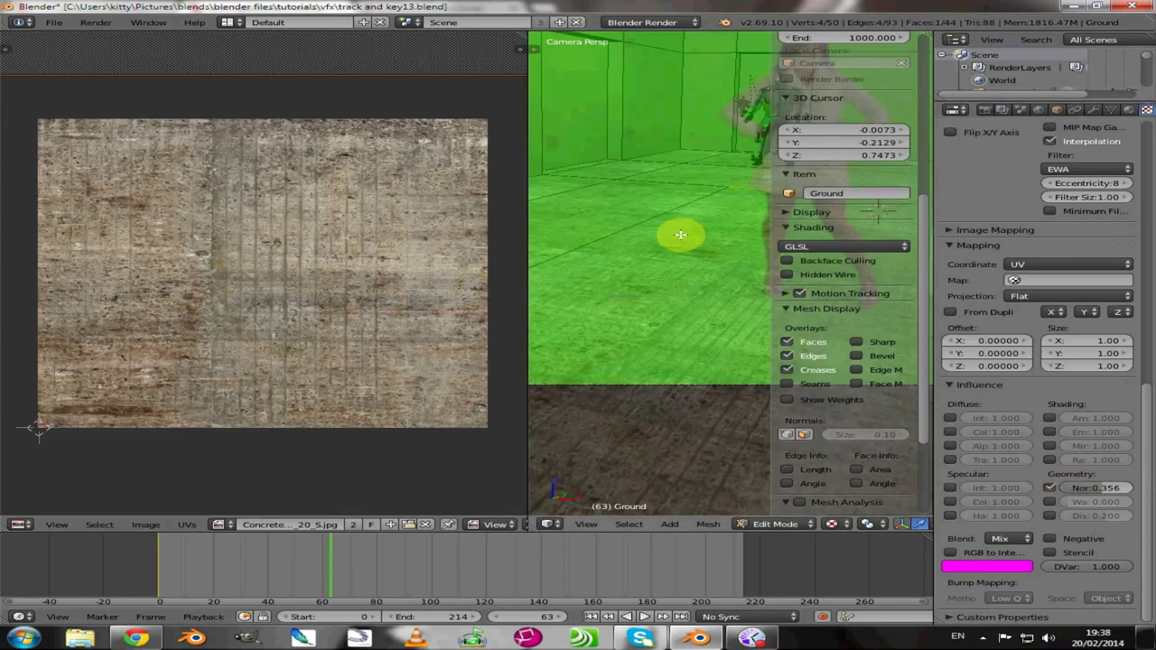
scroll(1019, 181, up, 8)
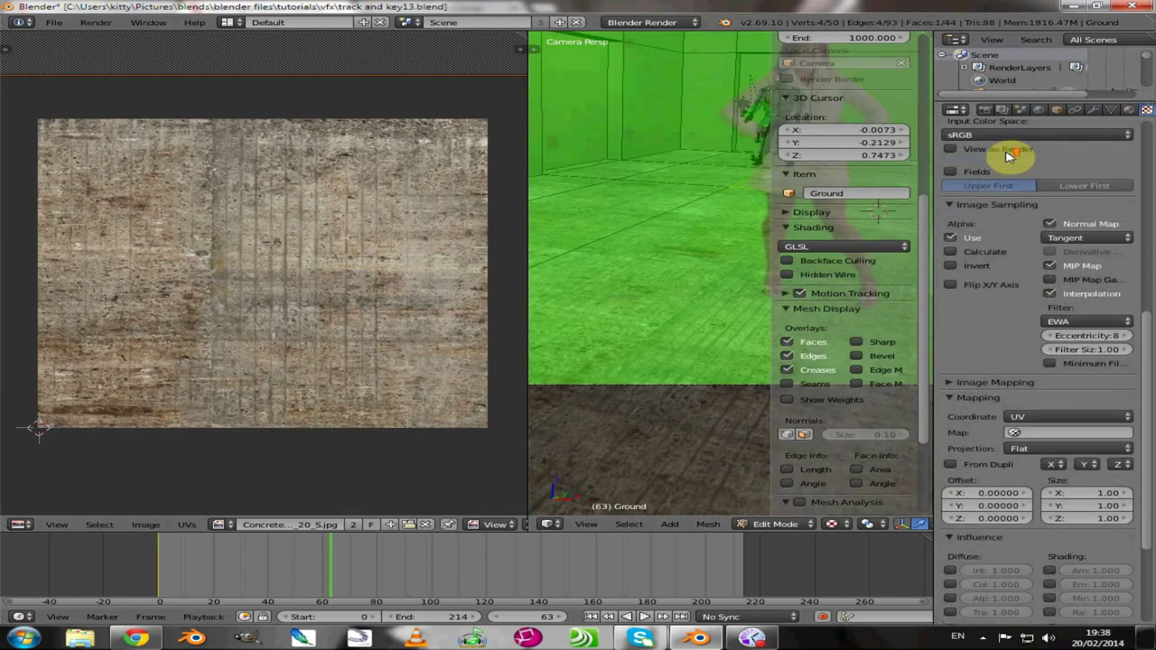
scroll(1010, 157, up, 8)
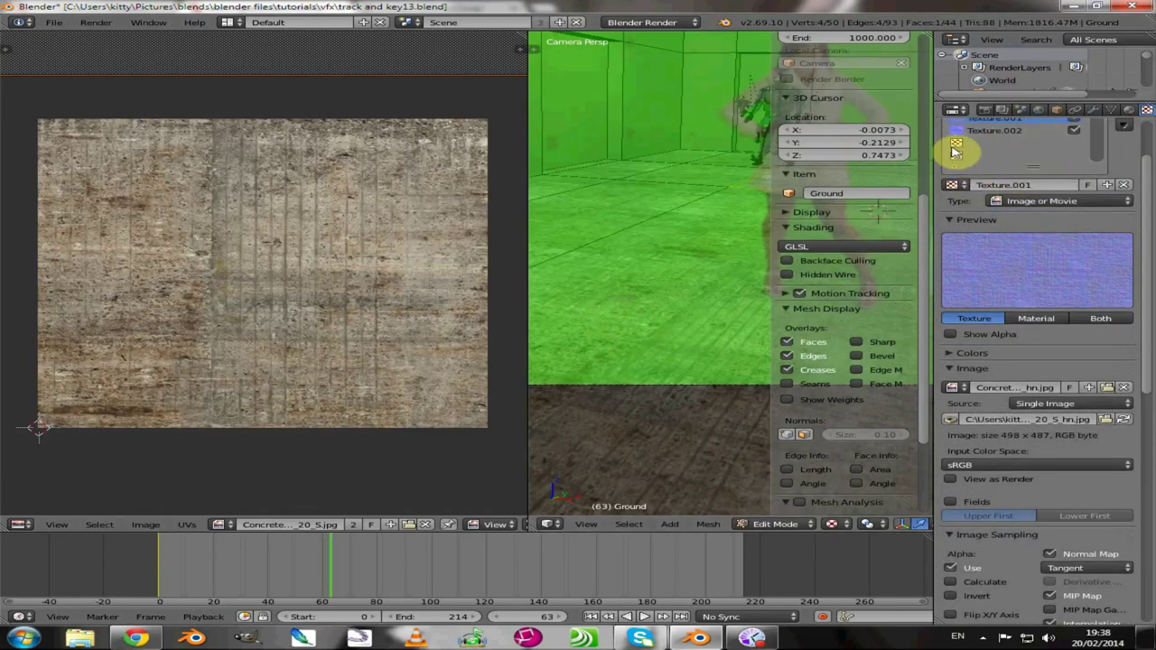
Step: Create a new Image or Movie texture in the empty slot under Texture.002
click(985, 147)
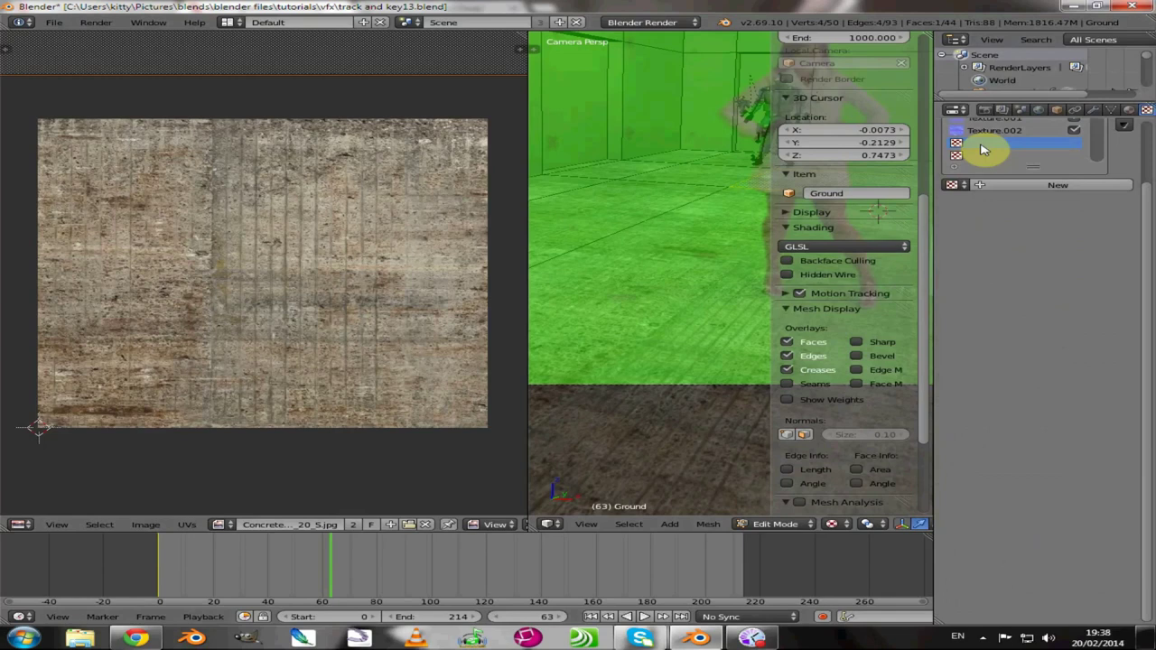
click(1005, 188)
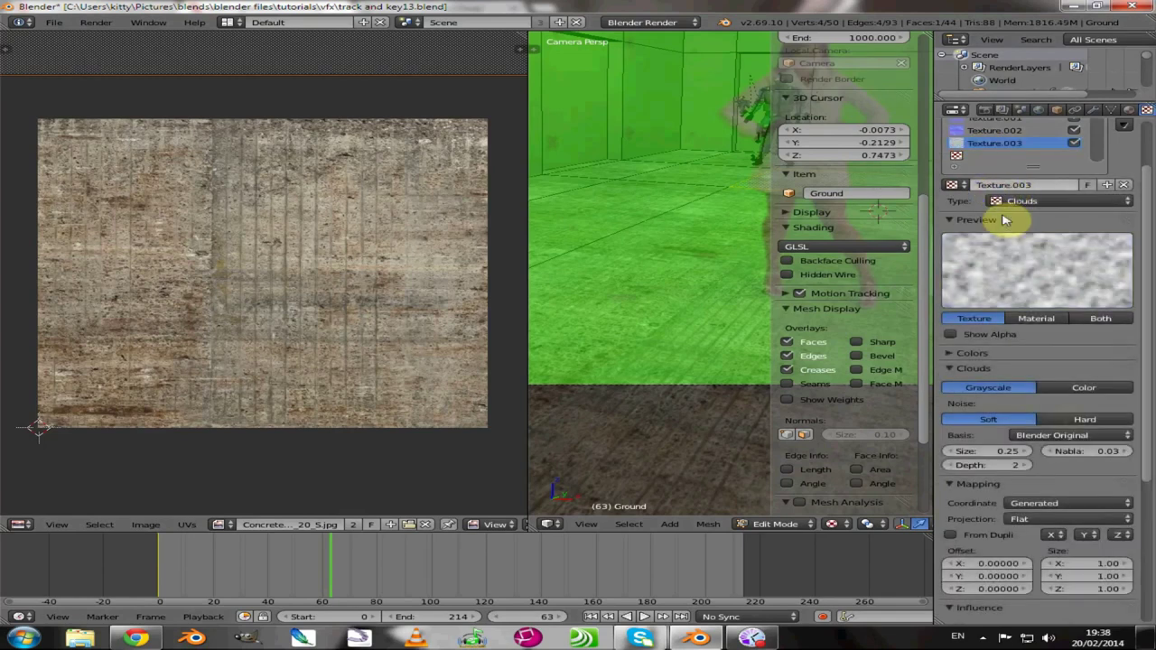
click(1094, 504)
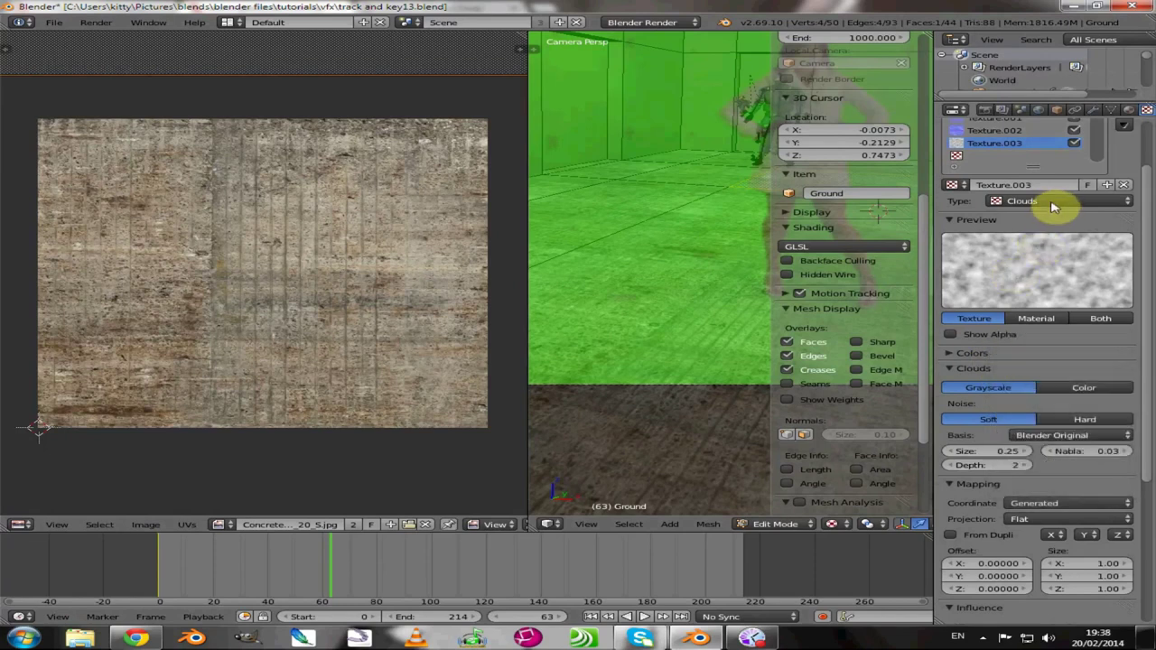
click(1057, 203)
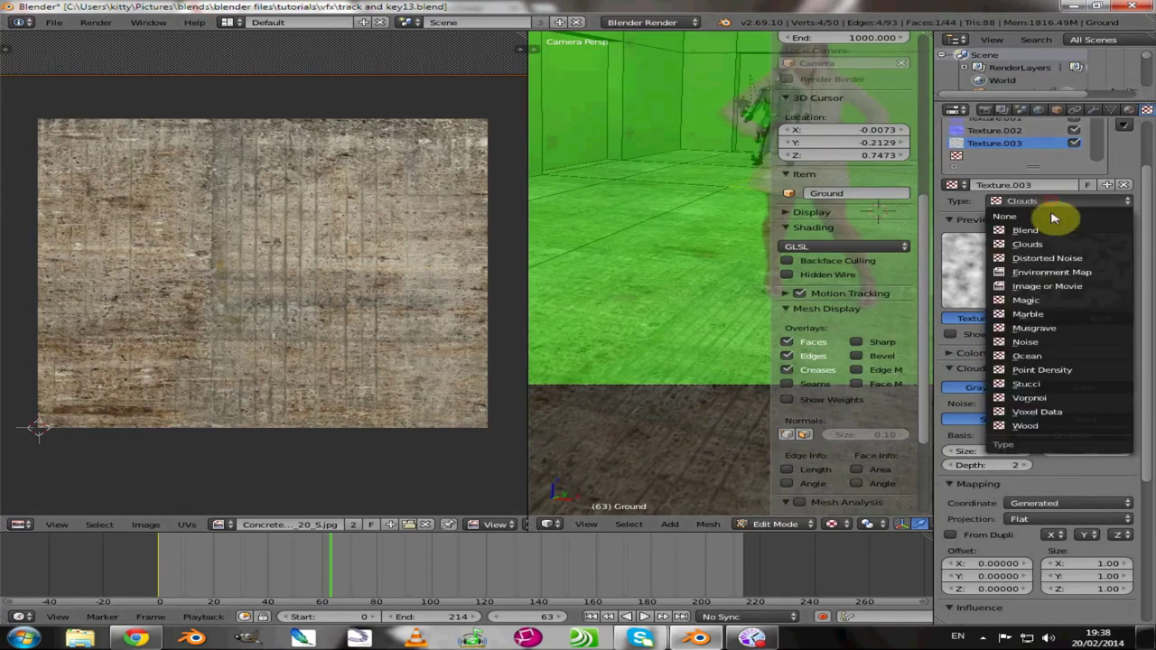
click(1037, 287)
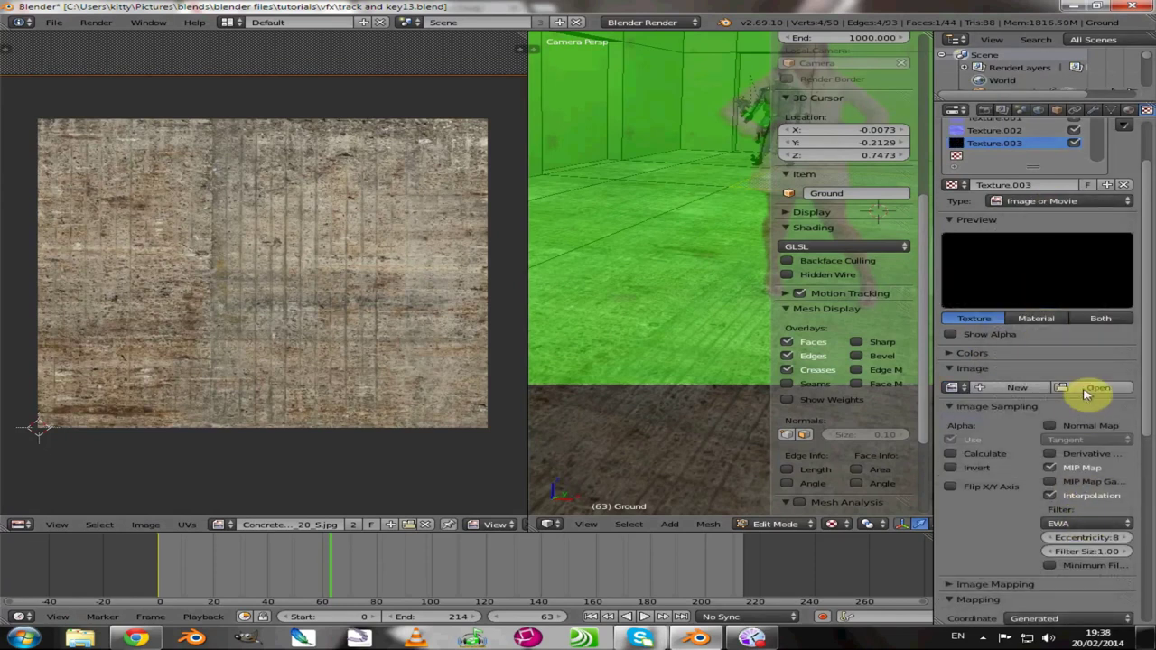
Step: Load ConcreteBare0280_20_S_h.jpg from the textures folder into Texture.003
click(1086, 393)
click(310, 40)
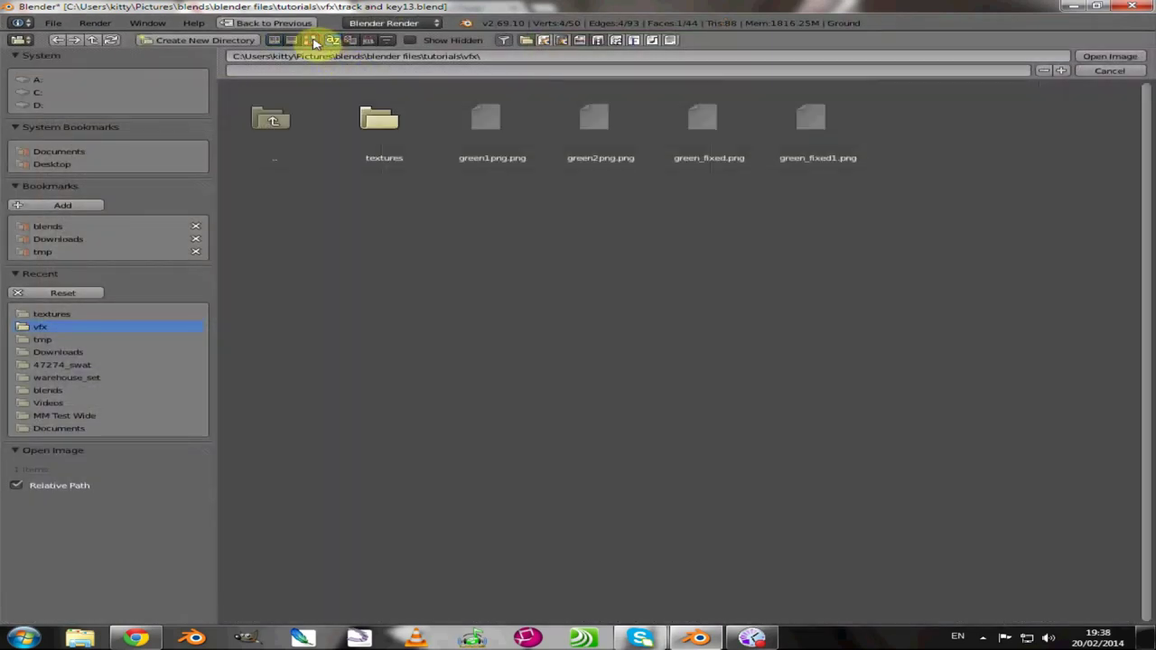
click(376, 121)
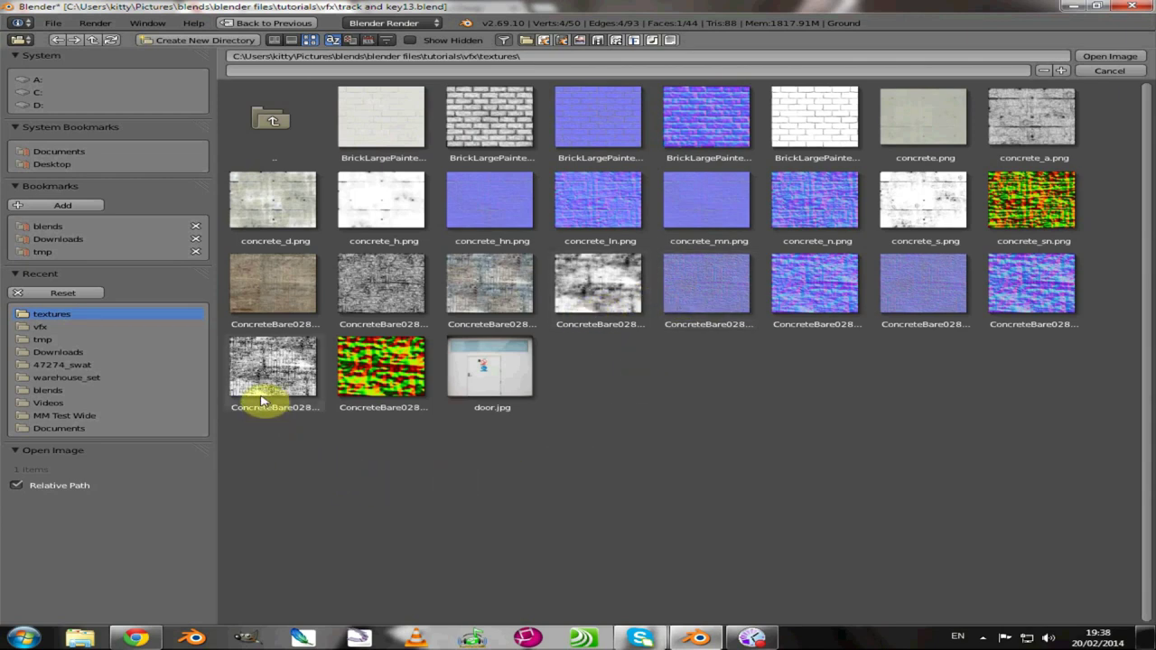
click(603, 289)
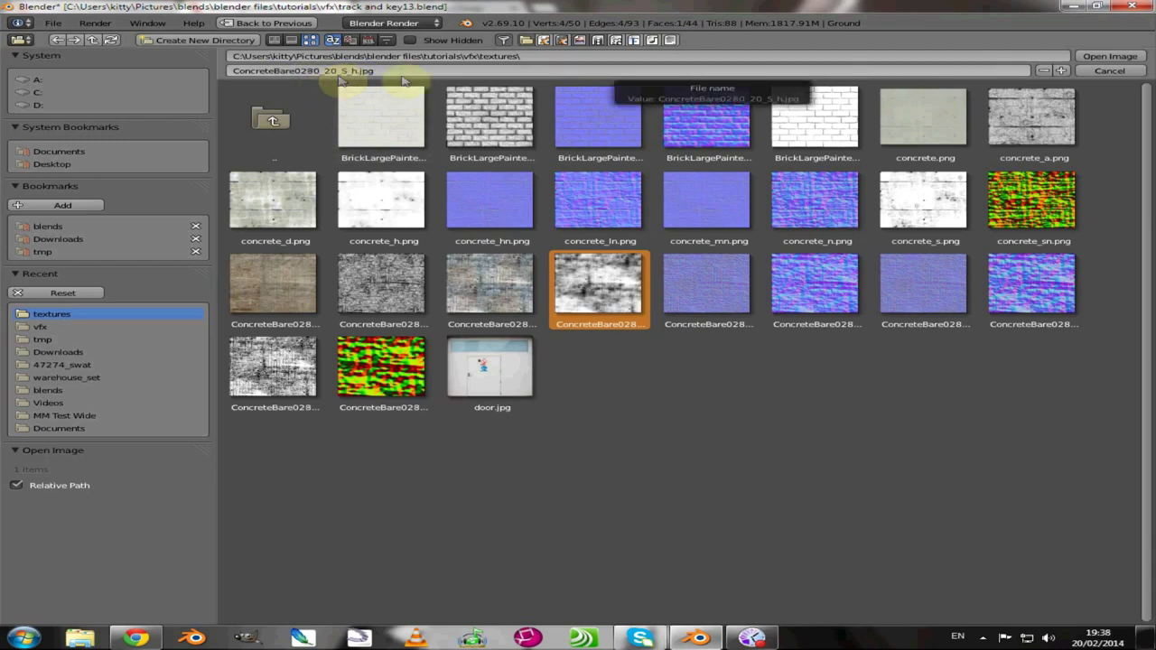
click(1131, 60)
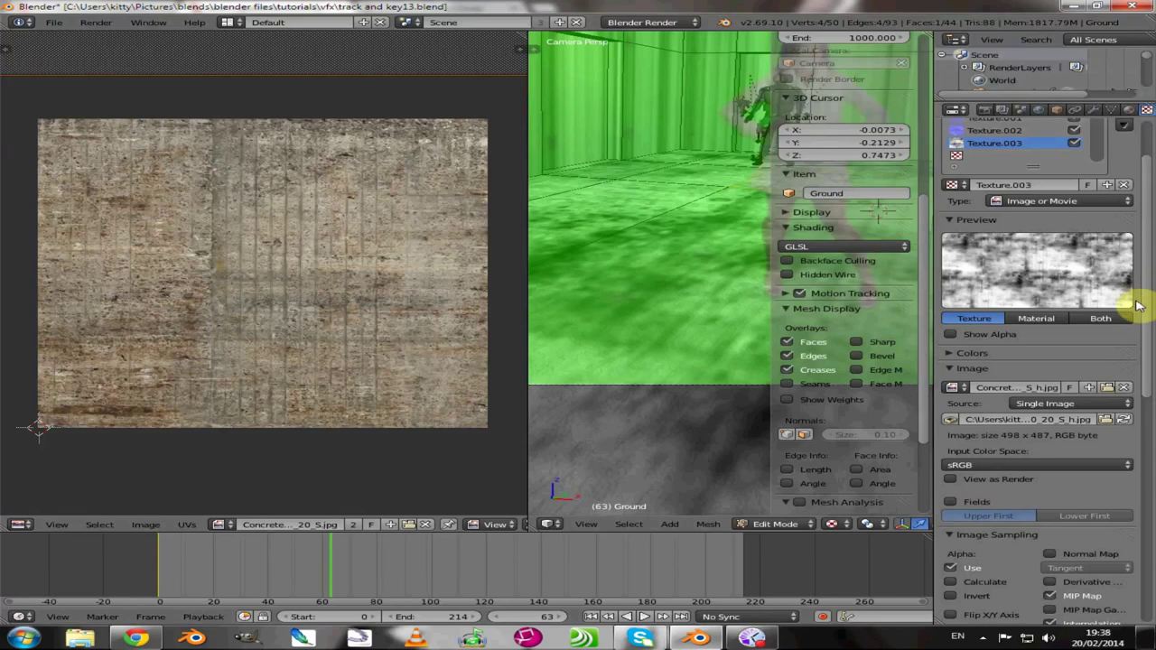
Step: Map Texture.003 with UV coordinates and switch its influence from Diffuse Color to Specular Intensity
click(956, 538)
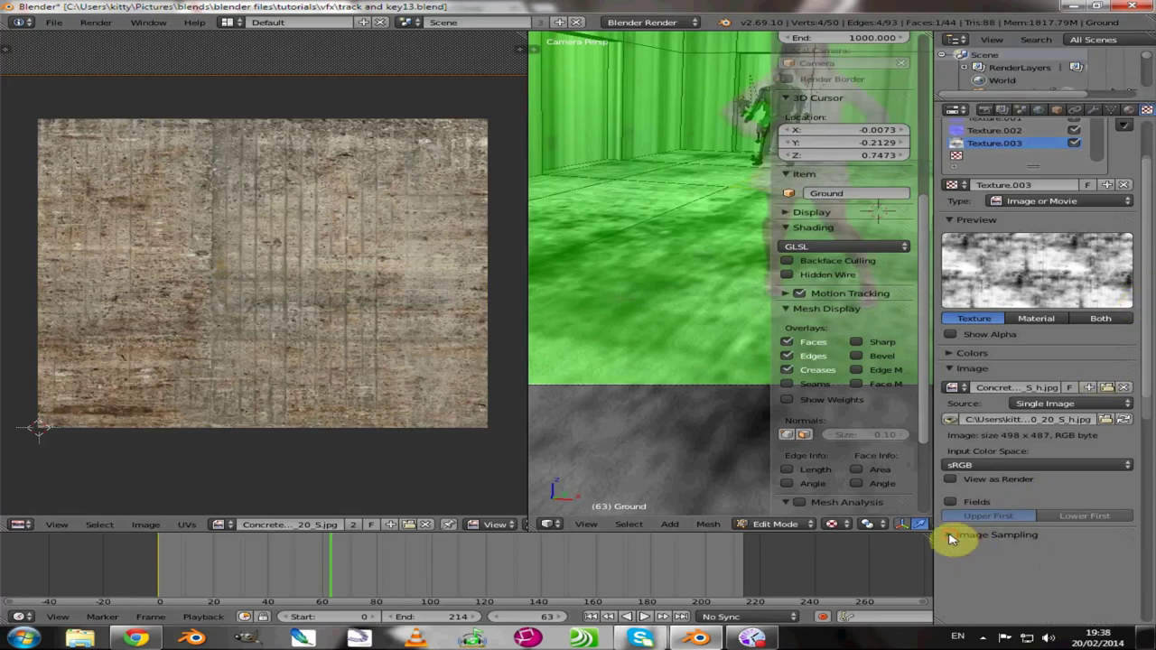
click(1019, 585)
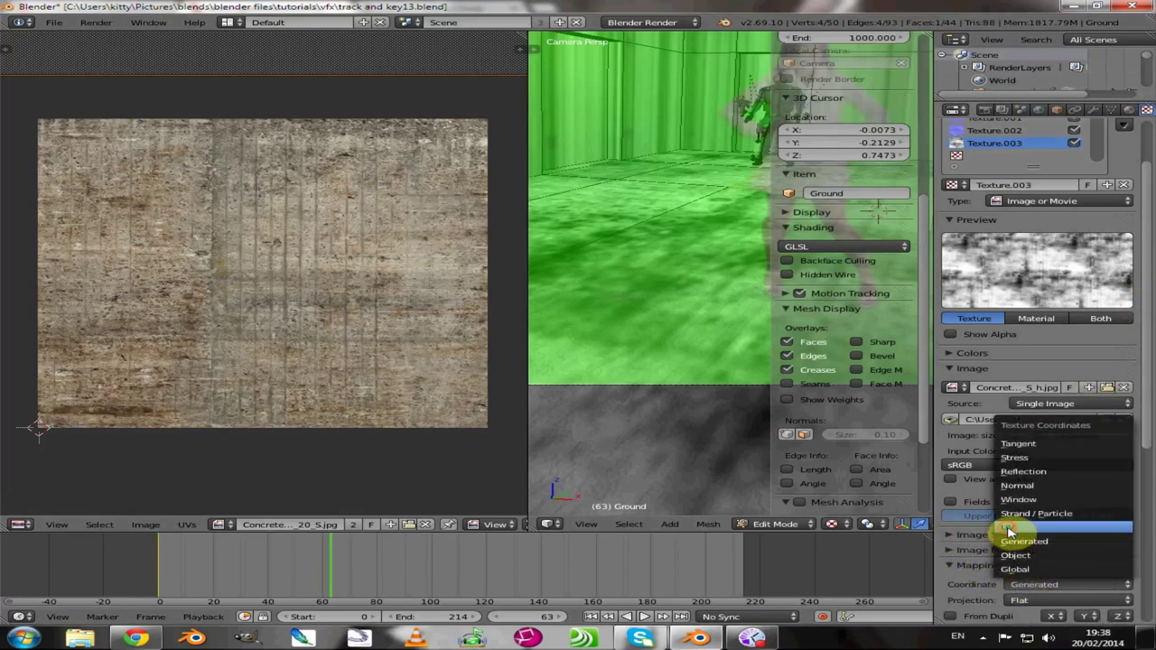
click(1009, 529)
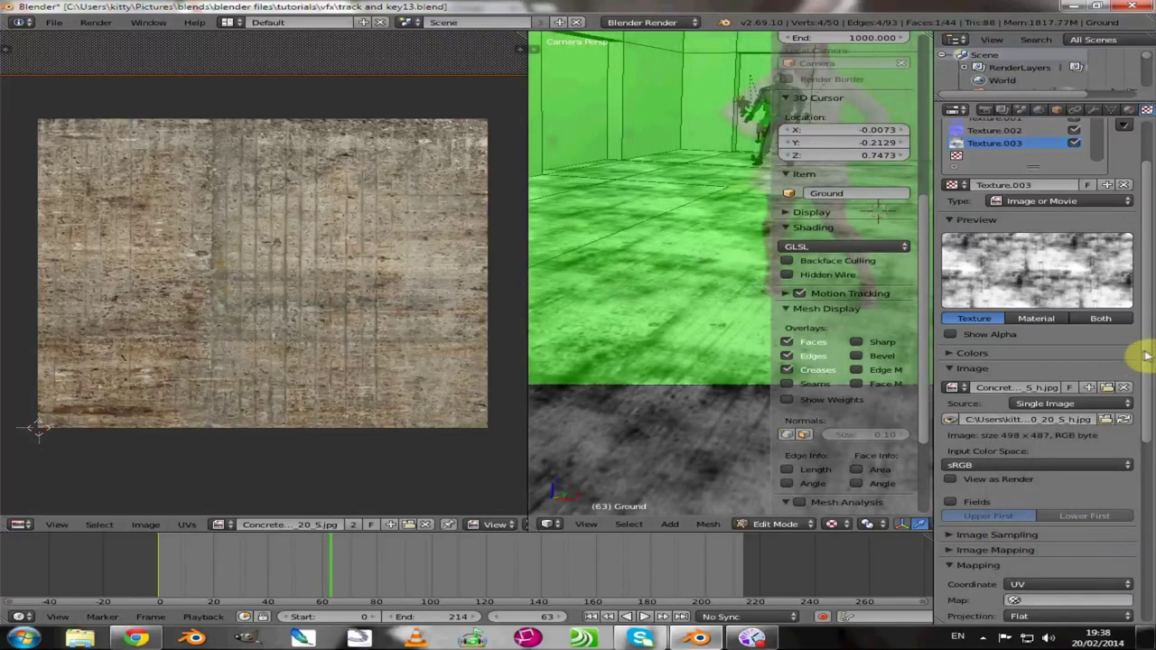
drag(1152, 355, 1136, 524)
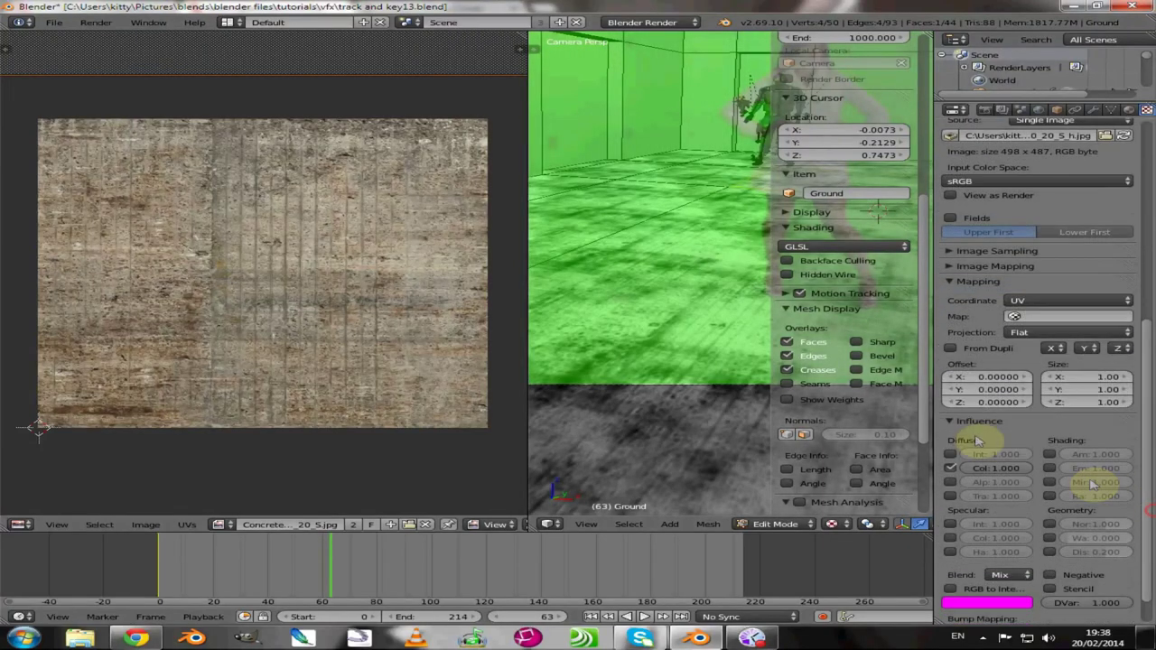
click(951, 468)
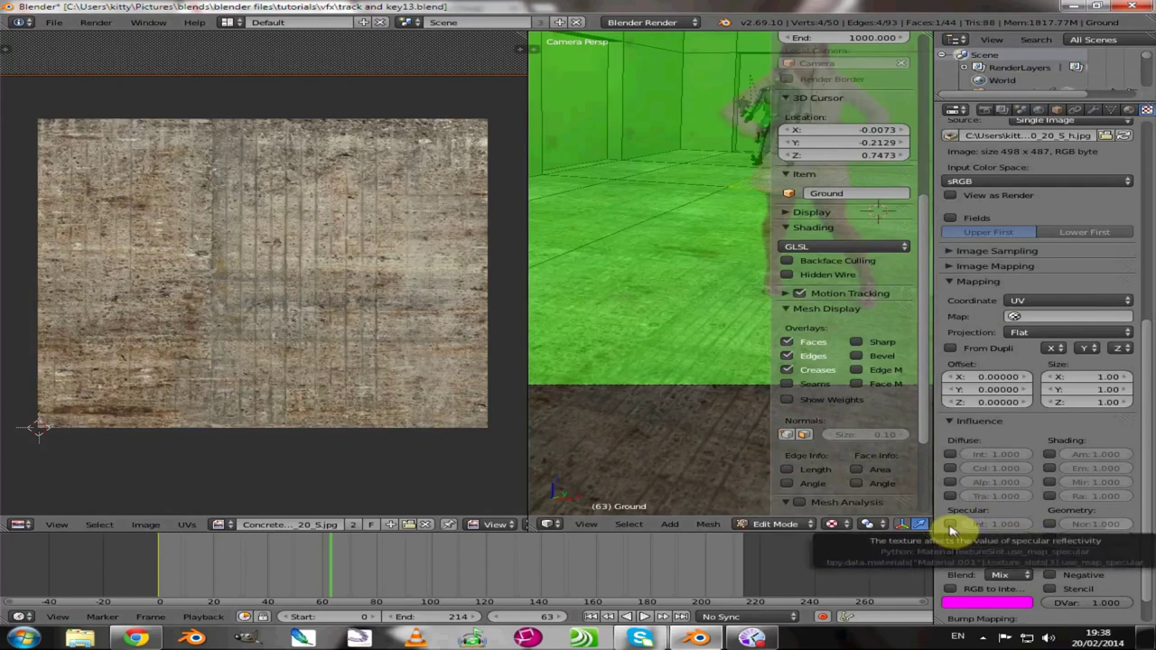
click(950, 526)
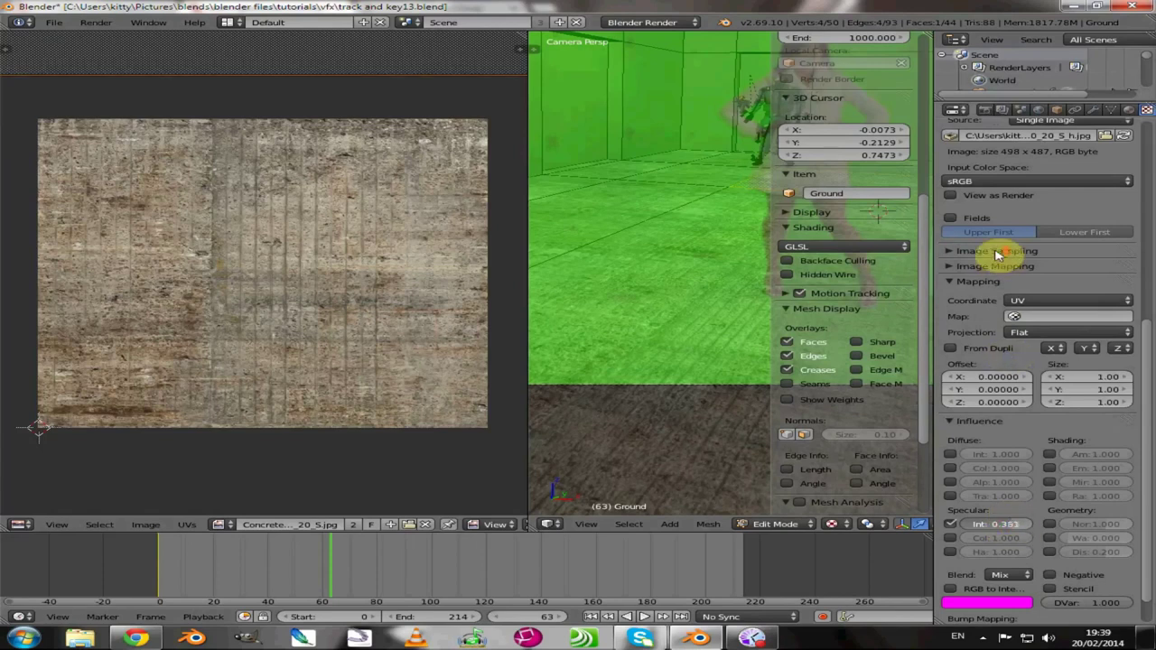
scroll(1003, 250, up, 8)
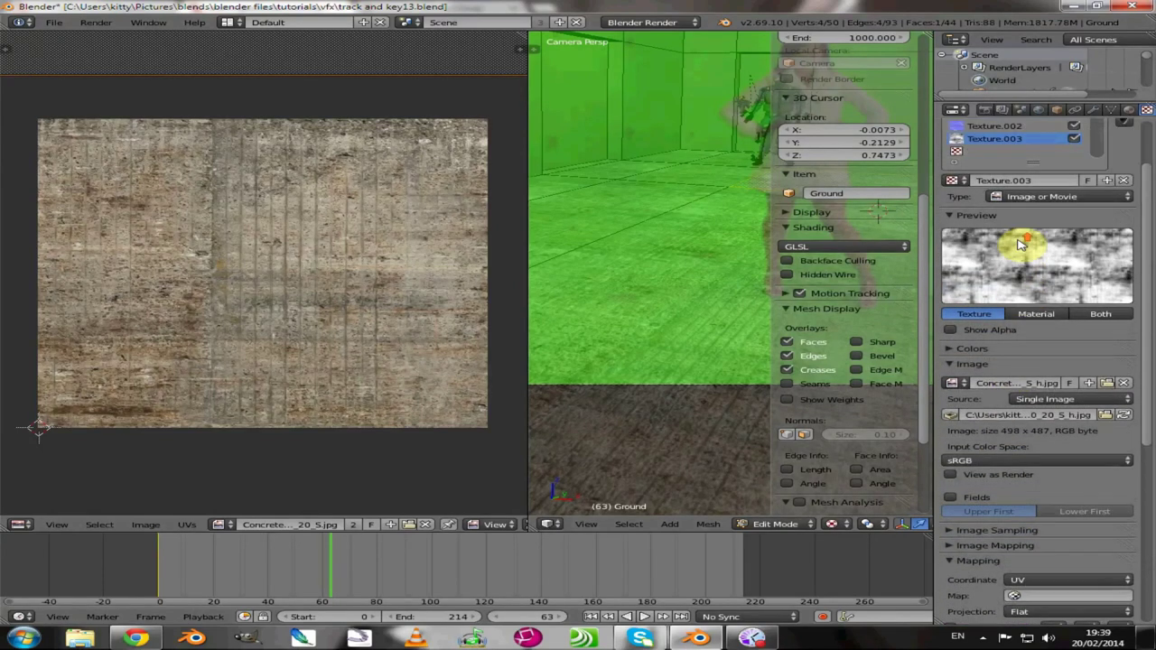
Step: Preview texture and material together on a plane and set Specular Intensity influence to 0.050
click(1107, 316)
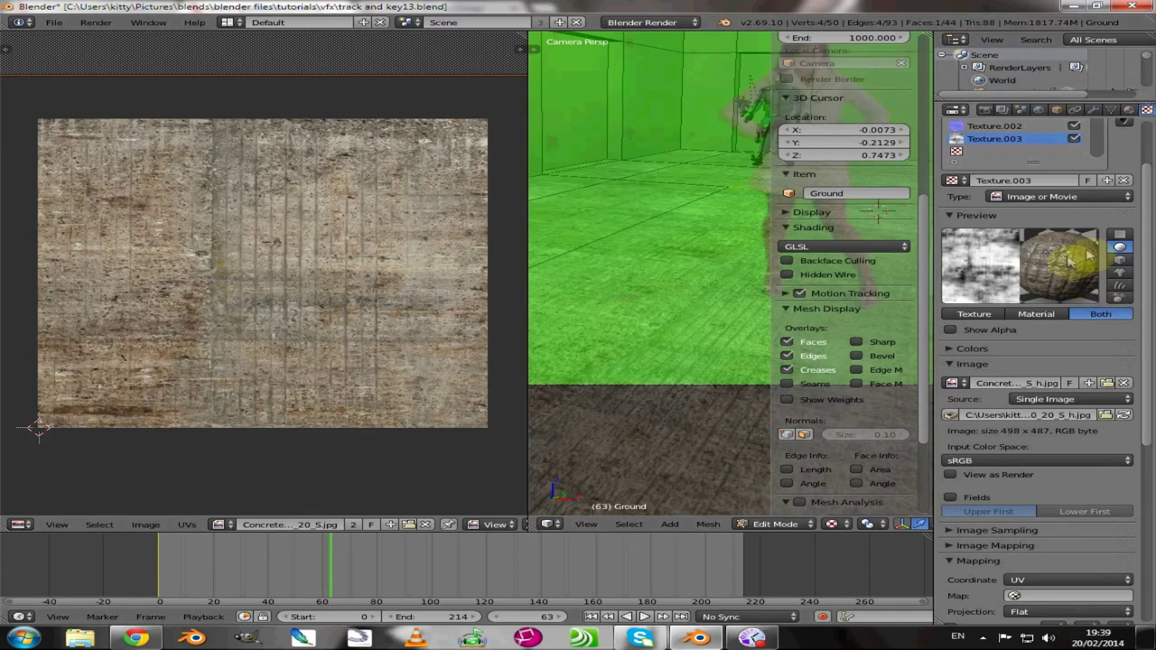
click(1121, 261)
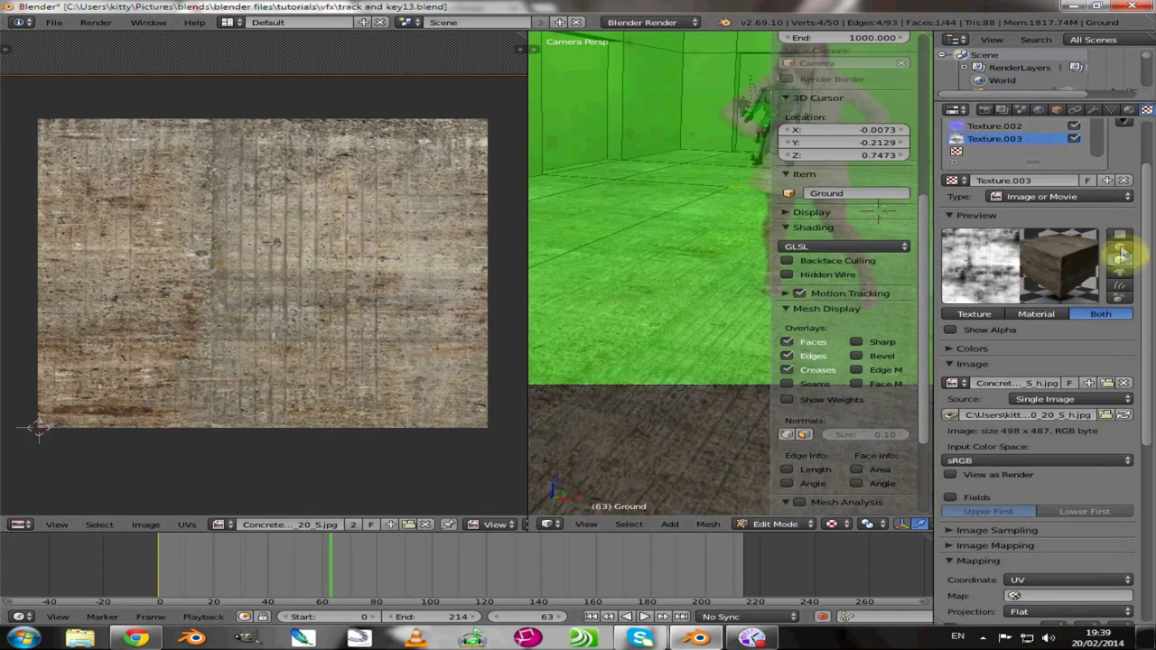
click(1120, 235)
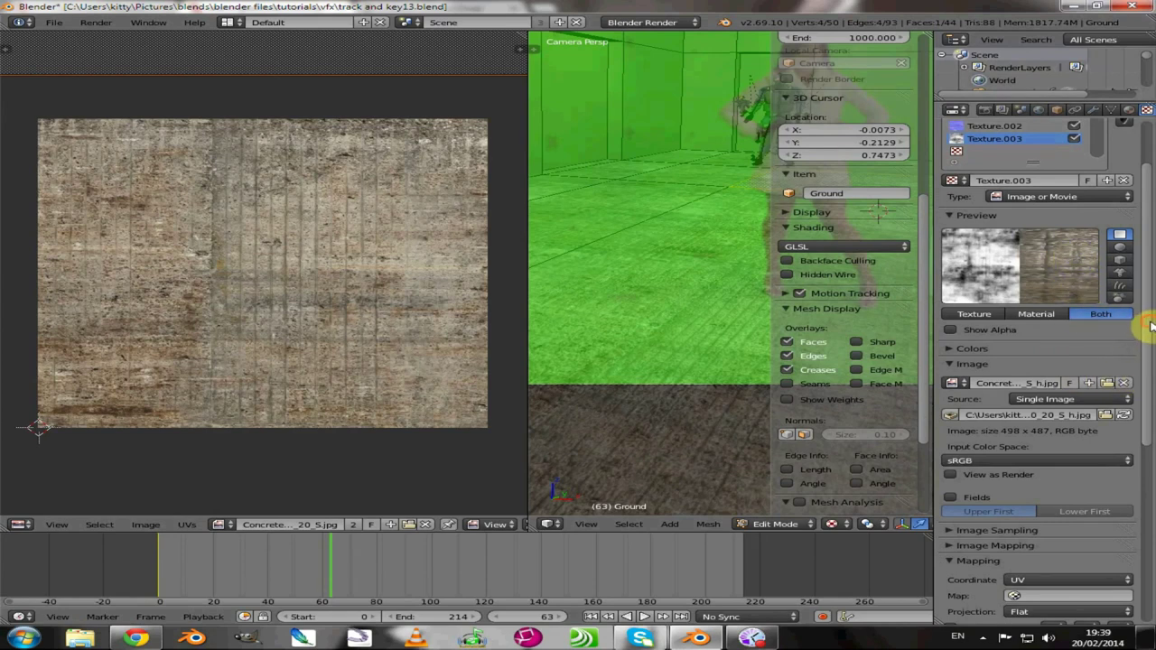
scroll(1146, 334, down, 2)
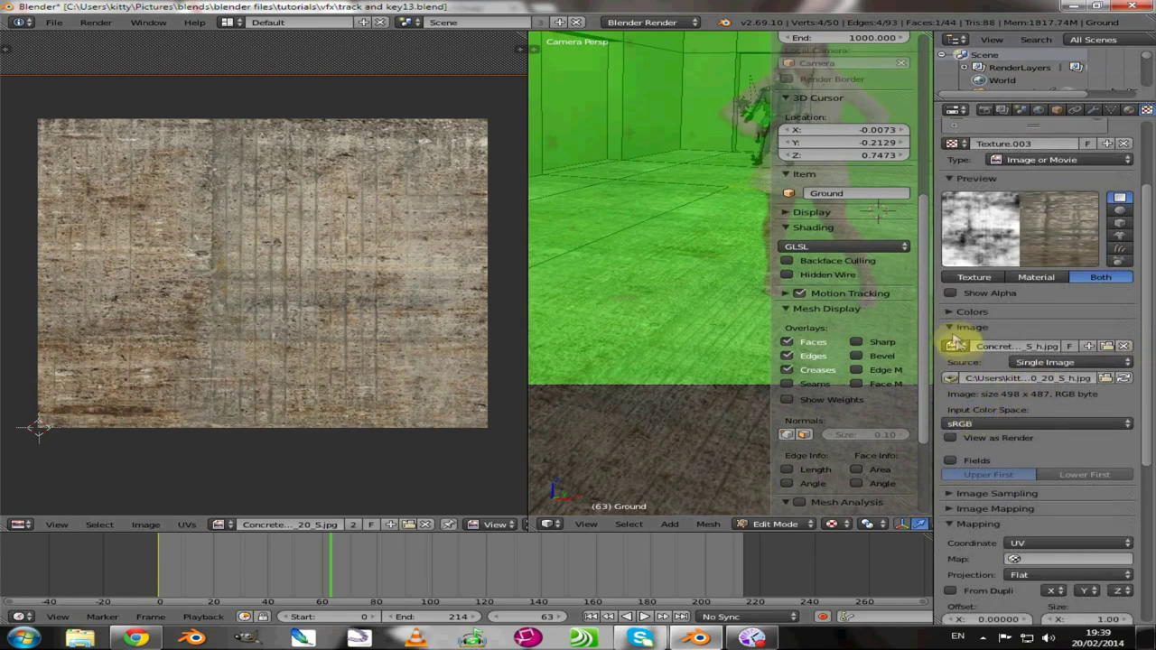
click(955, 328)
click(955, 374)
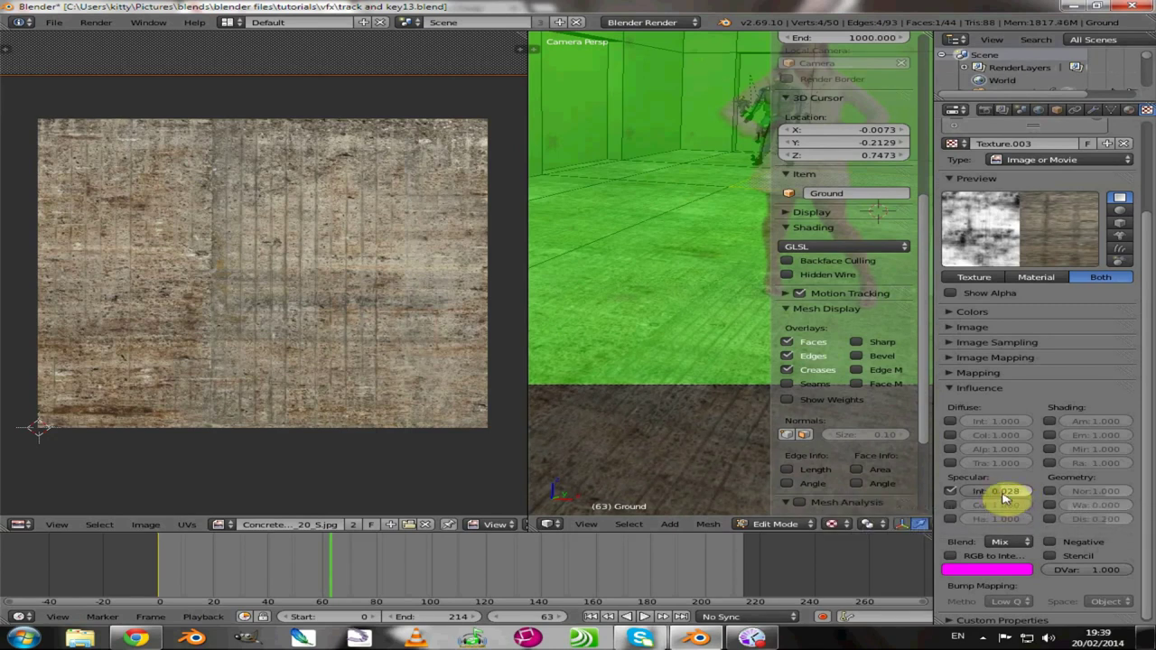
click(1012, 491)
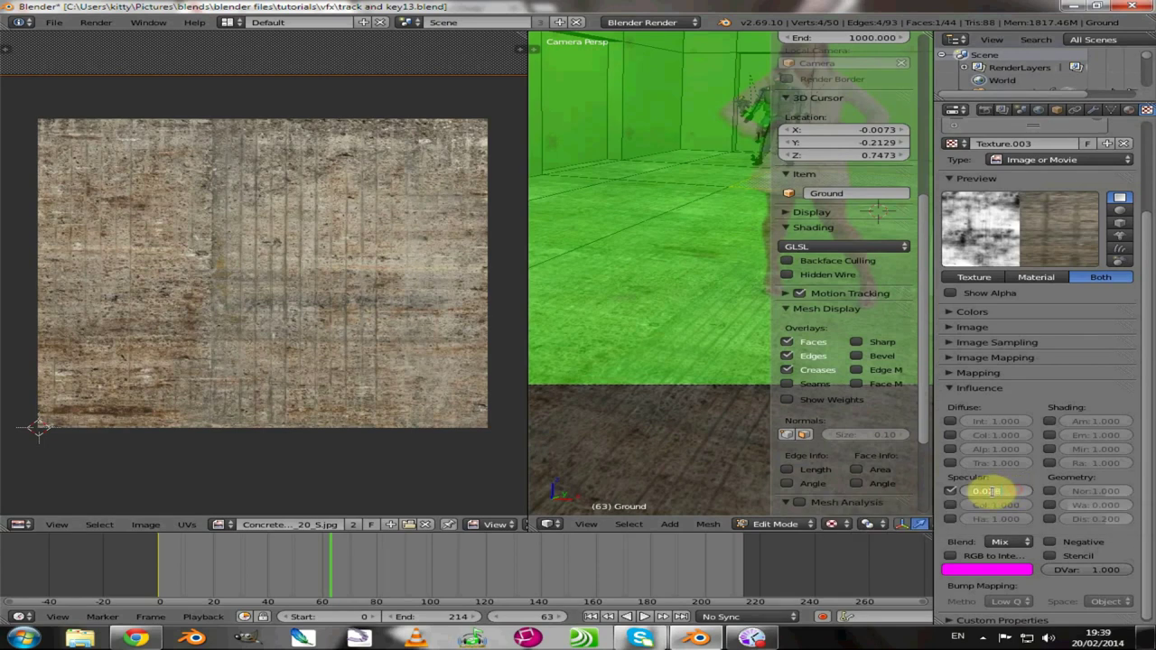
drag(988, 491, 1027, 492)
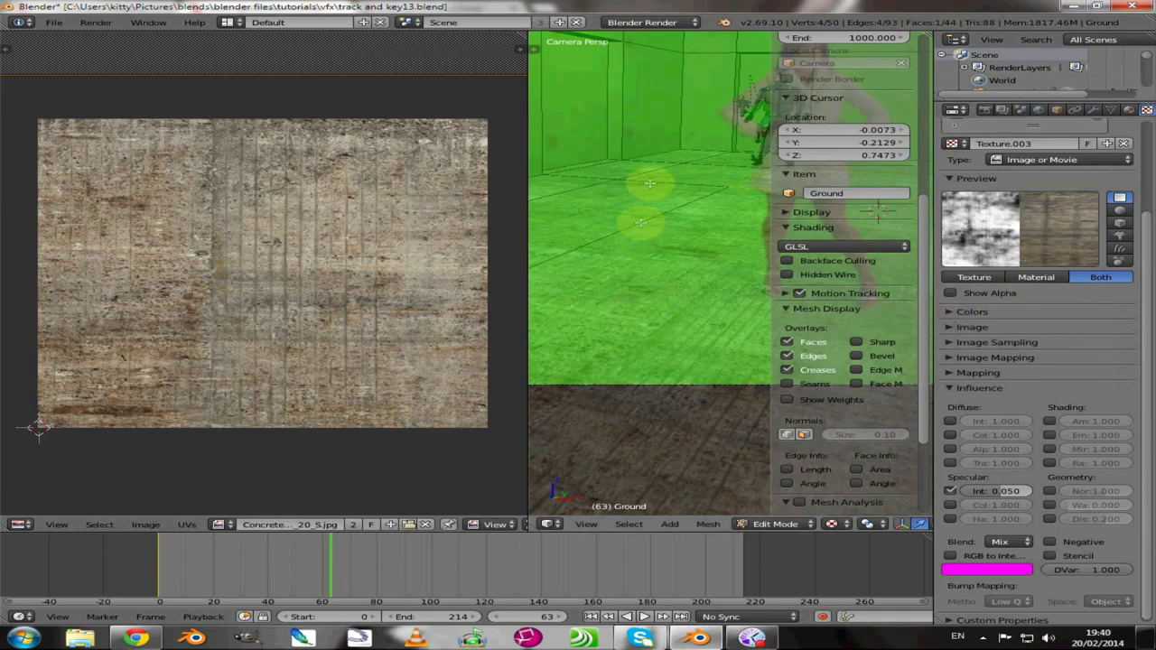
Step: Select the room's corner wall faces, then switch to edges and pick the narrow wall's bottom edge
middle_drag(645, 227, 668, 175)
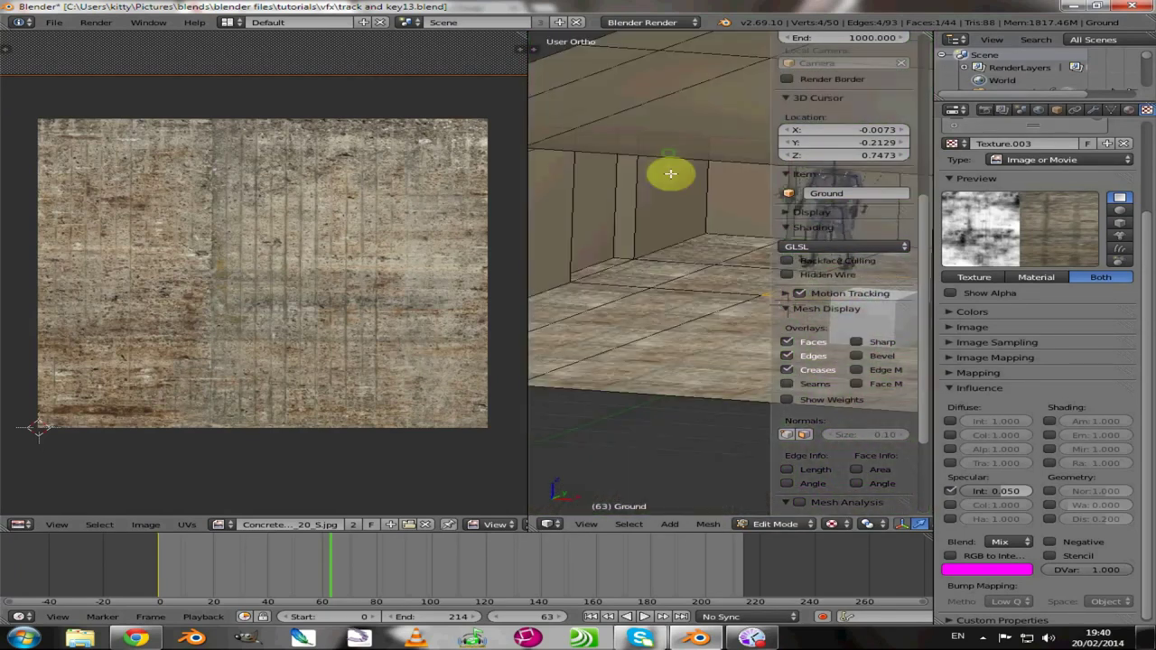
scroll(668, 175, down, 3)
right_click(576, 256)
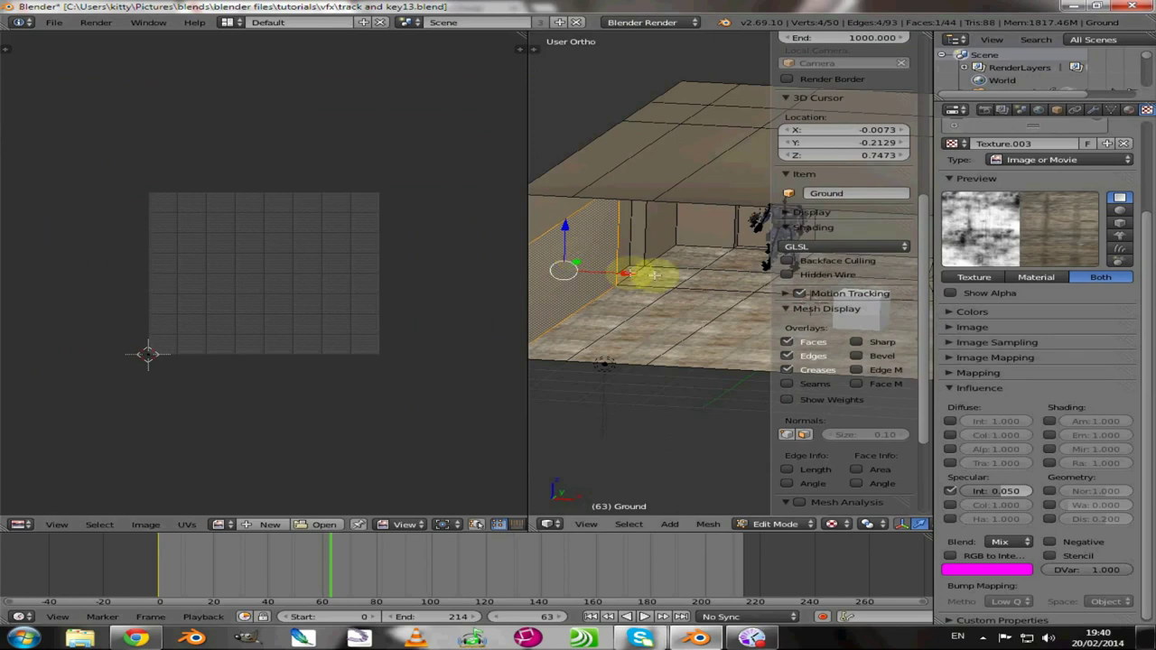
scroll(638, 271, up, 4)
scroll(715, 302, up, 3)
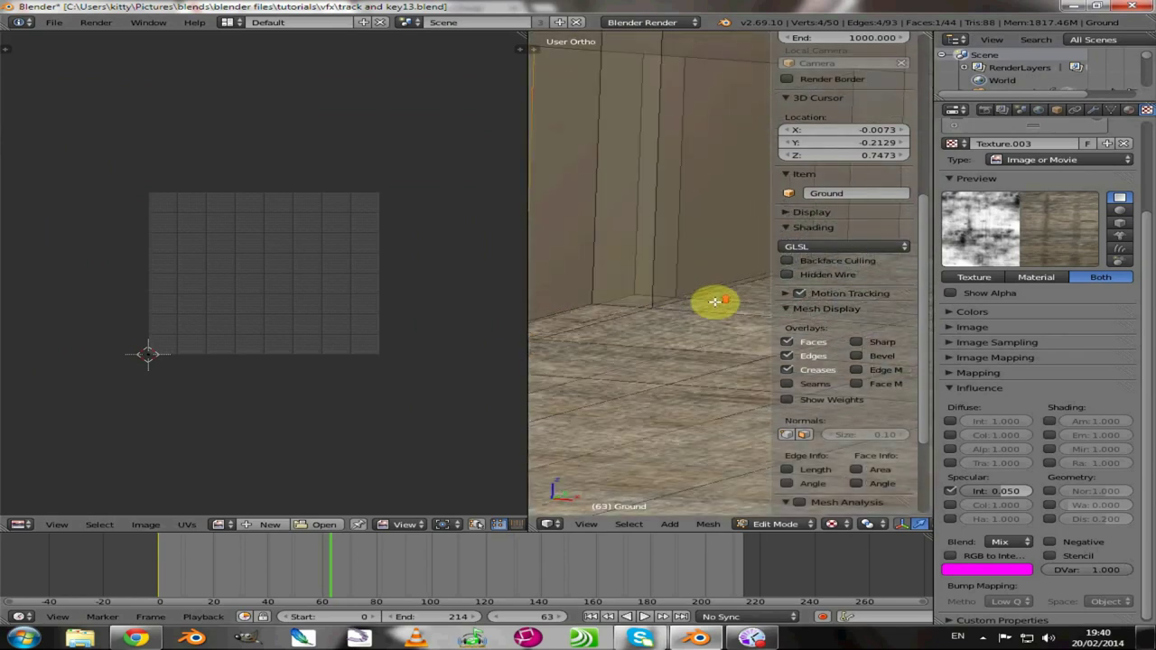
right_click(623, 305)
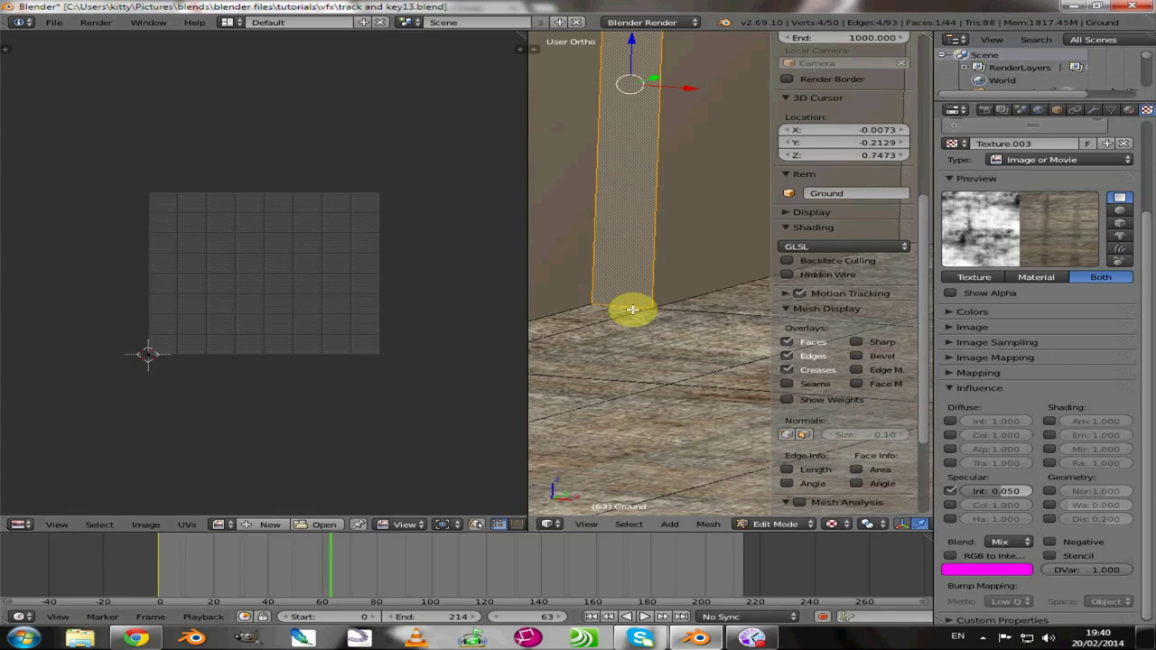
key(ctrl+Tab)
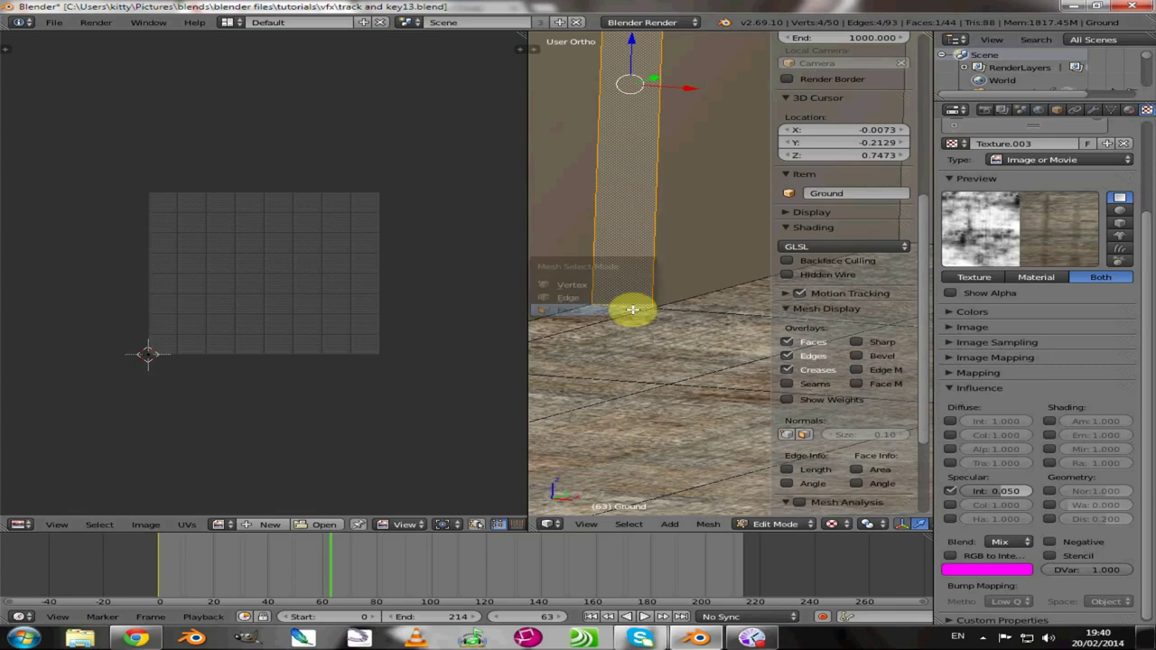
click(620, 308)
right_click(620, 308)
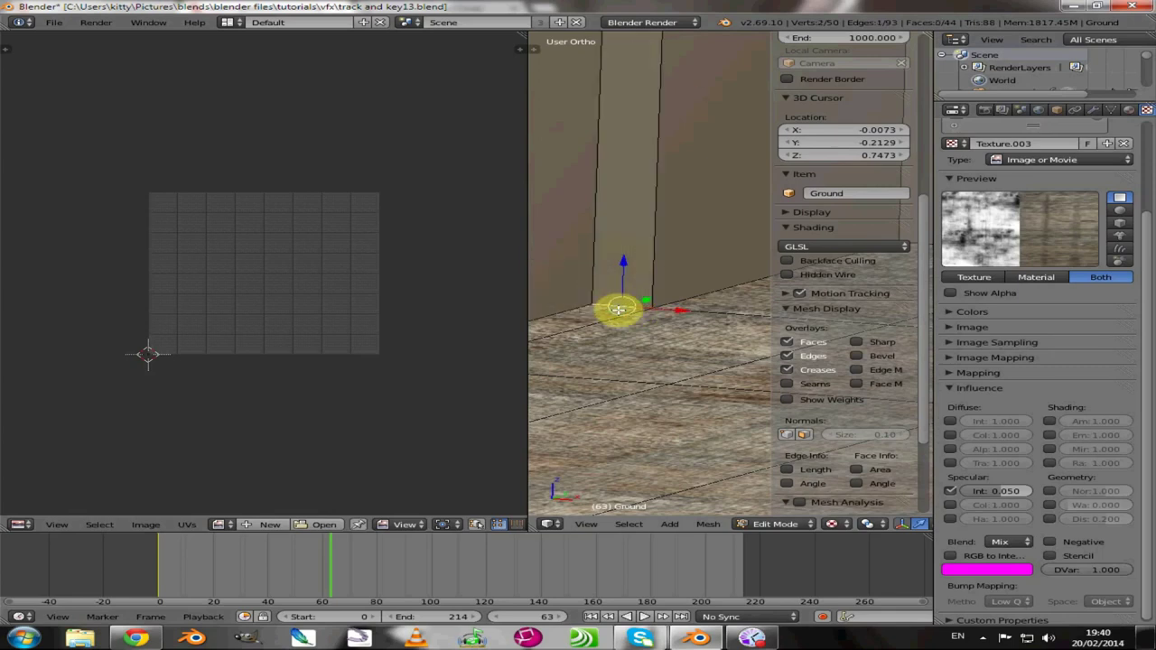
Step: Add a second and third wall edge to the selection
middle_drag(679, 212, 668, 353)
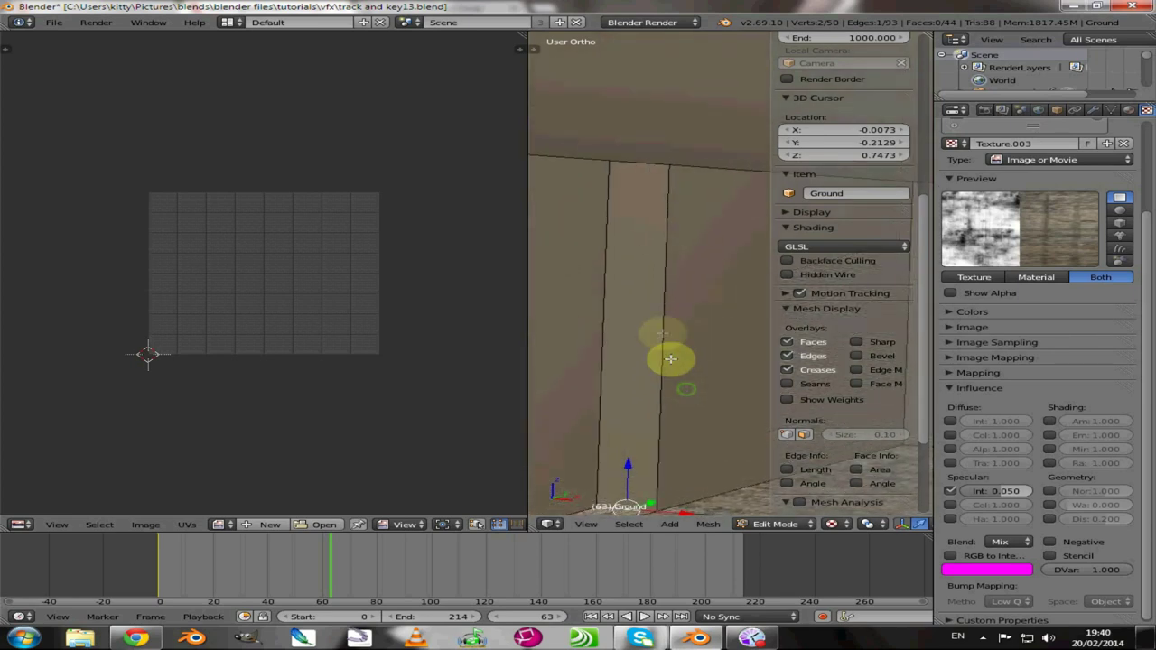
middle_drag(659, 313, 684, 285)
shift+right_click(684, 284)
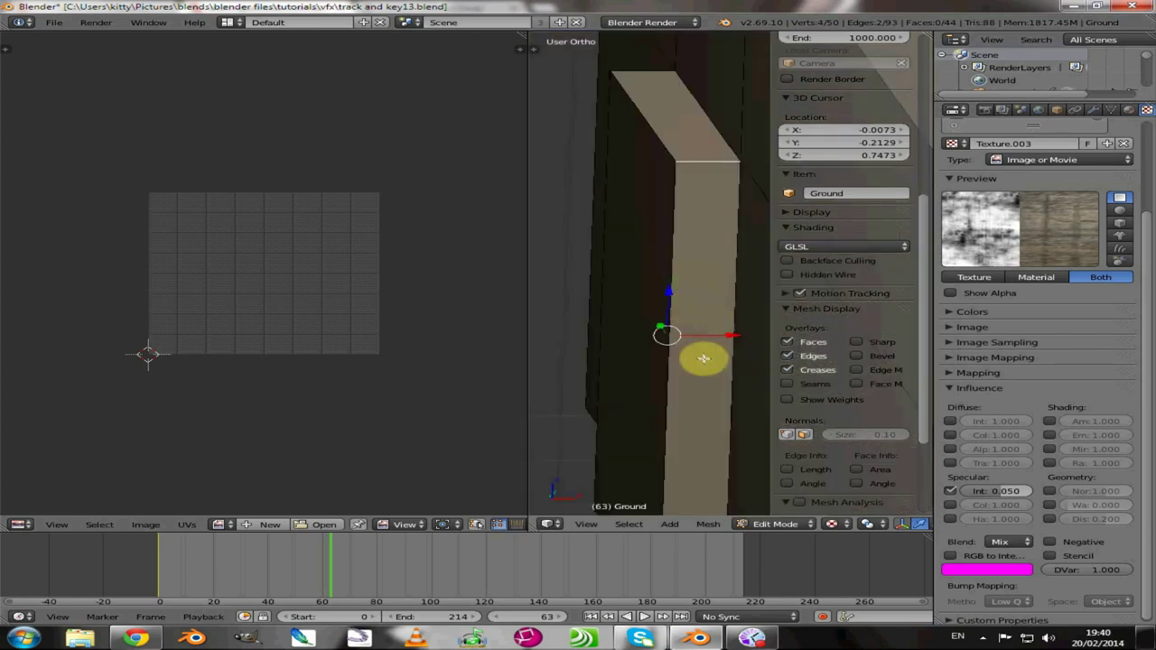
middle_drag(702, 356, 684, 302)
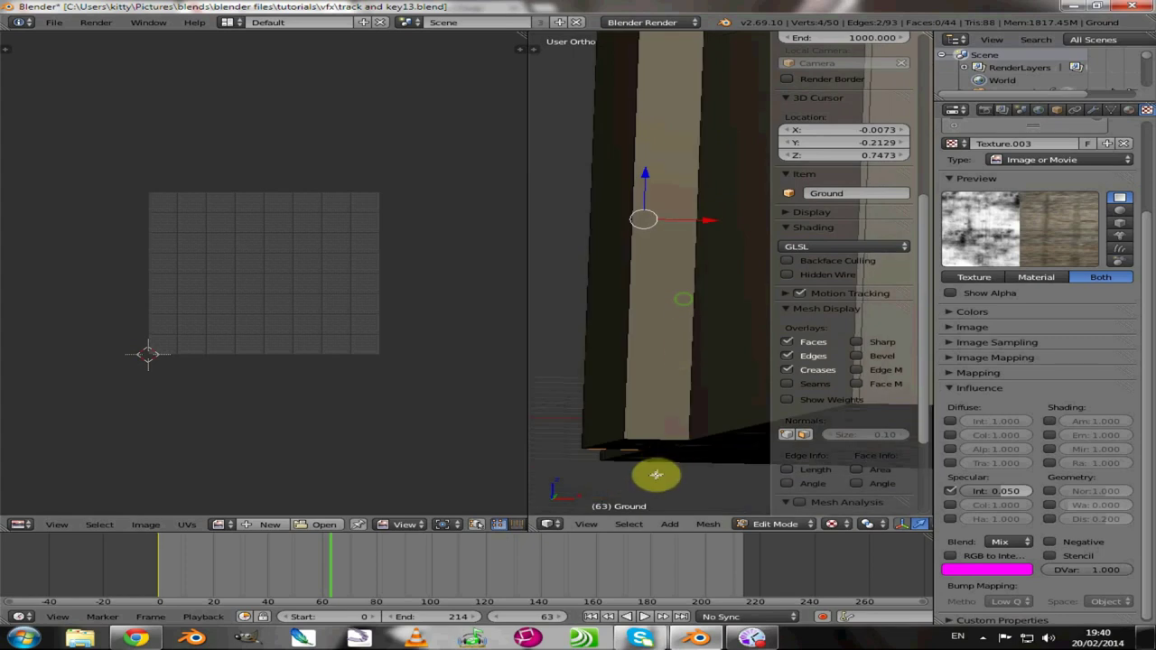
shift+right_click(601, 446)
middle_drag(602, 447, 985, 466)
middle_drag(710, 335, 611, 171)
Step: Add the wall's top and bottom edges and the edges near the door to the selection
shift+right_click(619, 115)
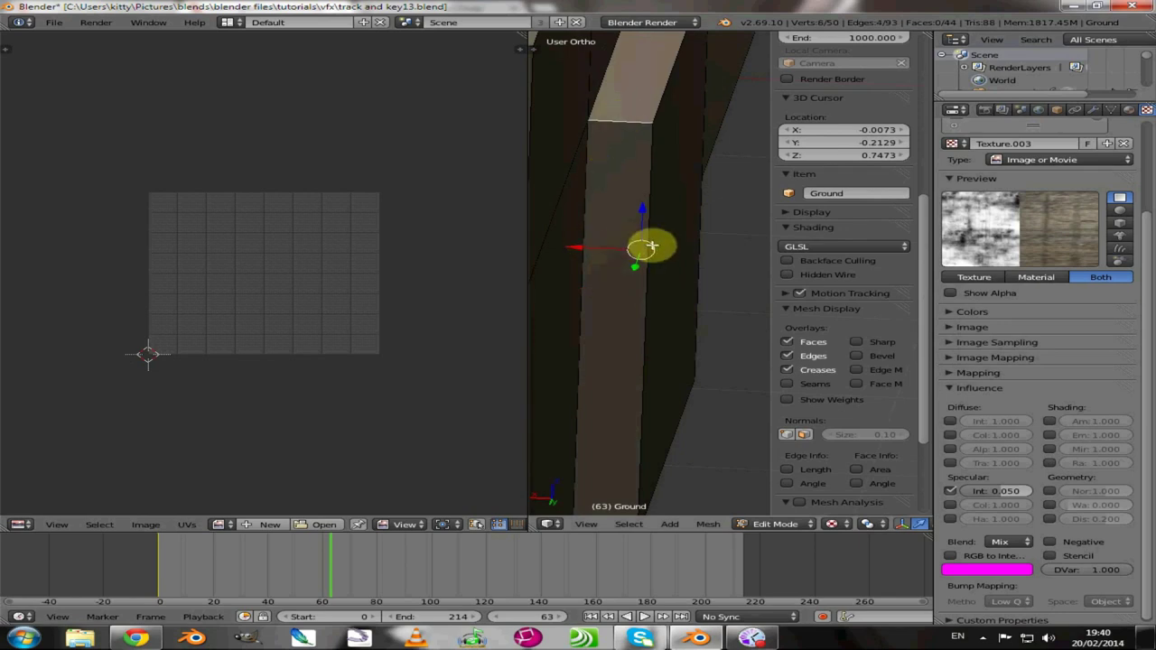
middle_drag(611, 335, 624, 278)
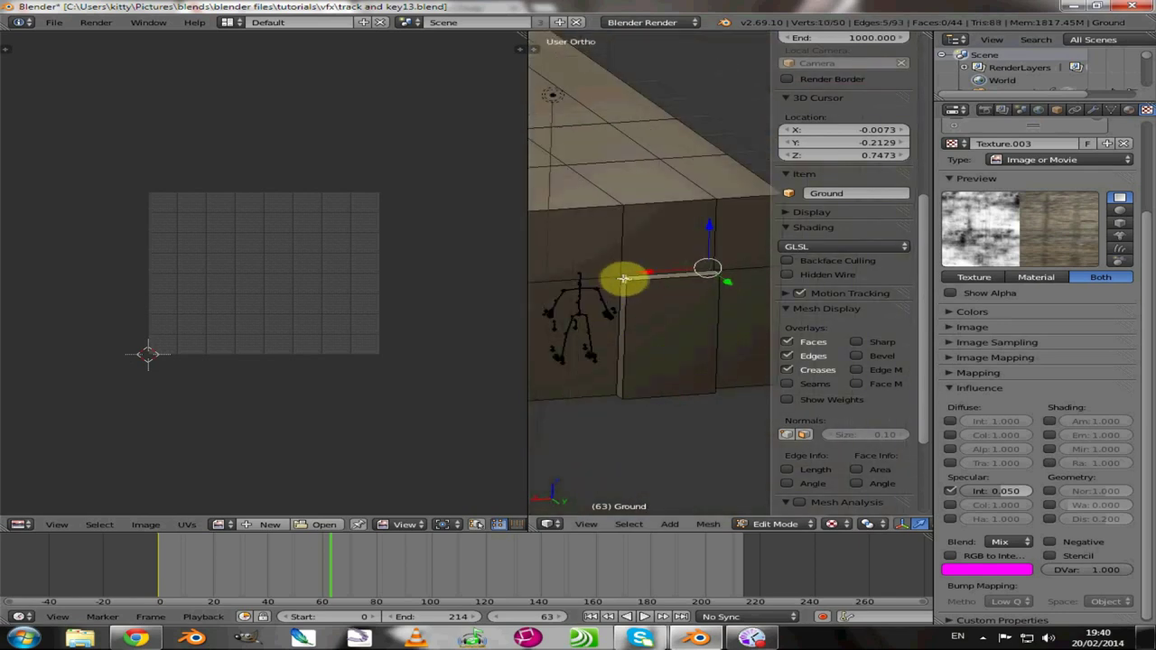
shift+right_click(619, 406)
middle_drag(620, 407, 645, 387)
shift+right_click(679, 418)
shift+right_click(586, 407)
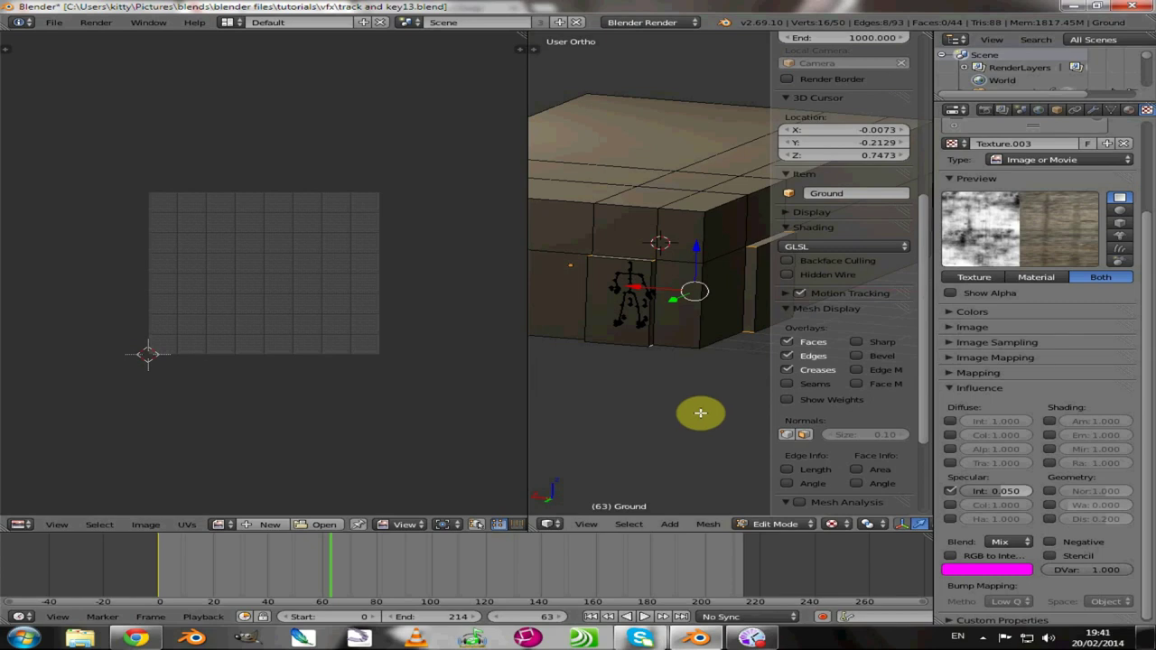
Step: Apply Mark Seam from the Tool Shelf's Shading/UVs tab to the selected door and wall edges
key(t)
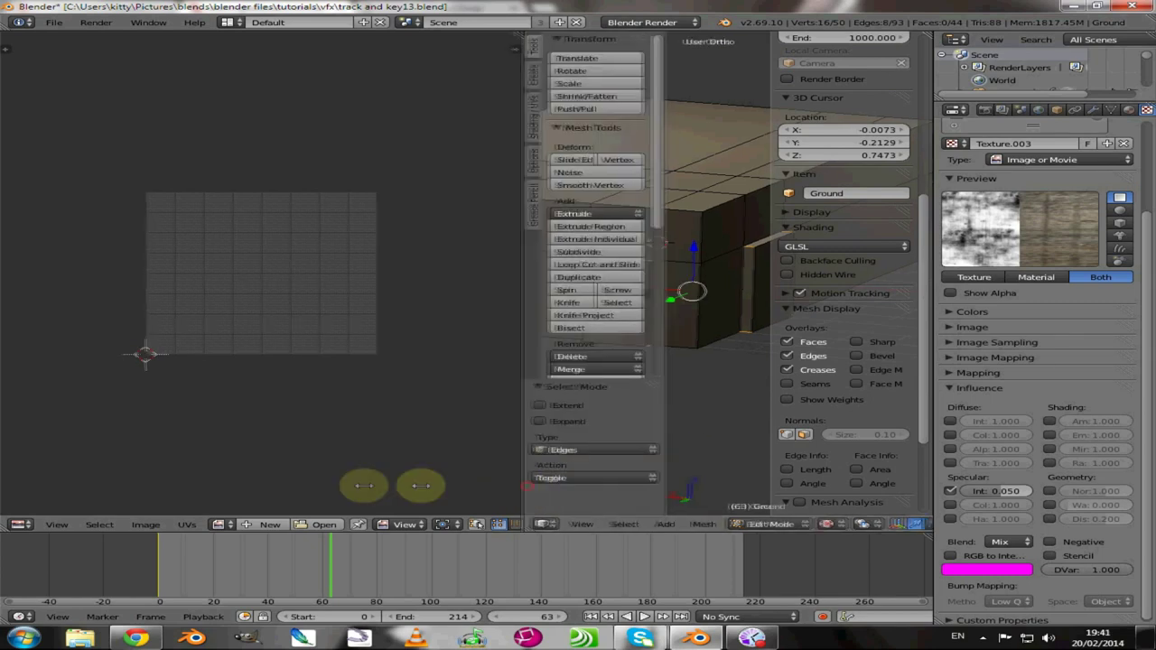
drag(421, 485, 232, 485)
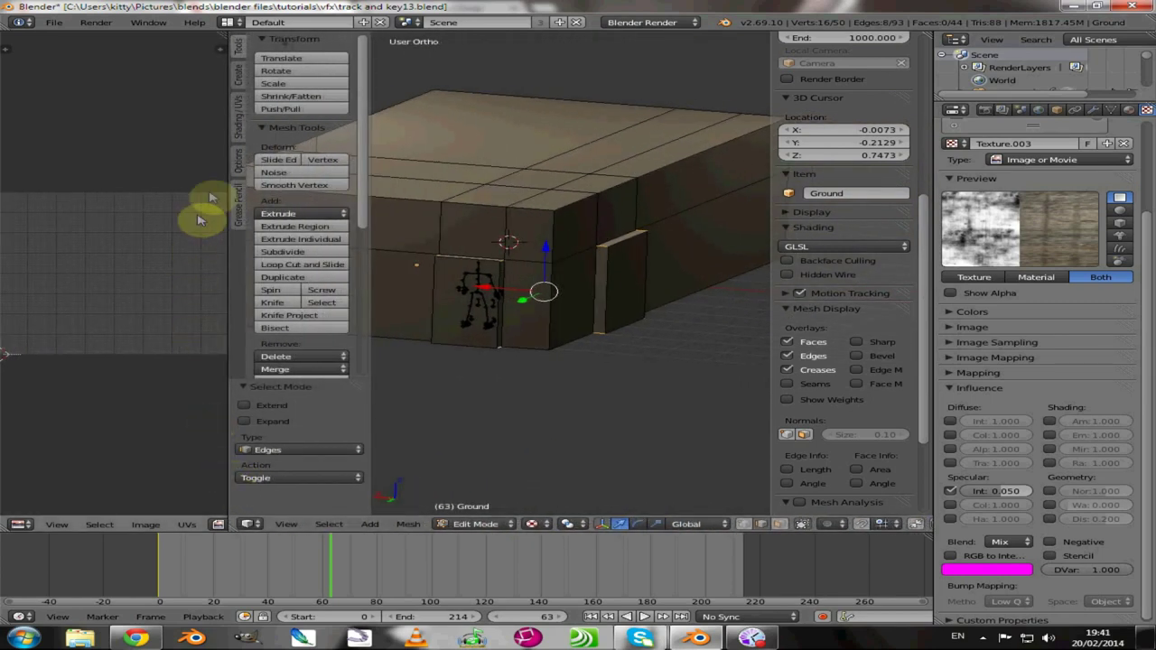
click(237, 127)
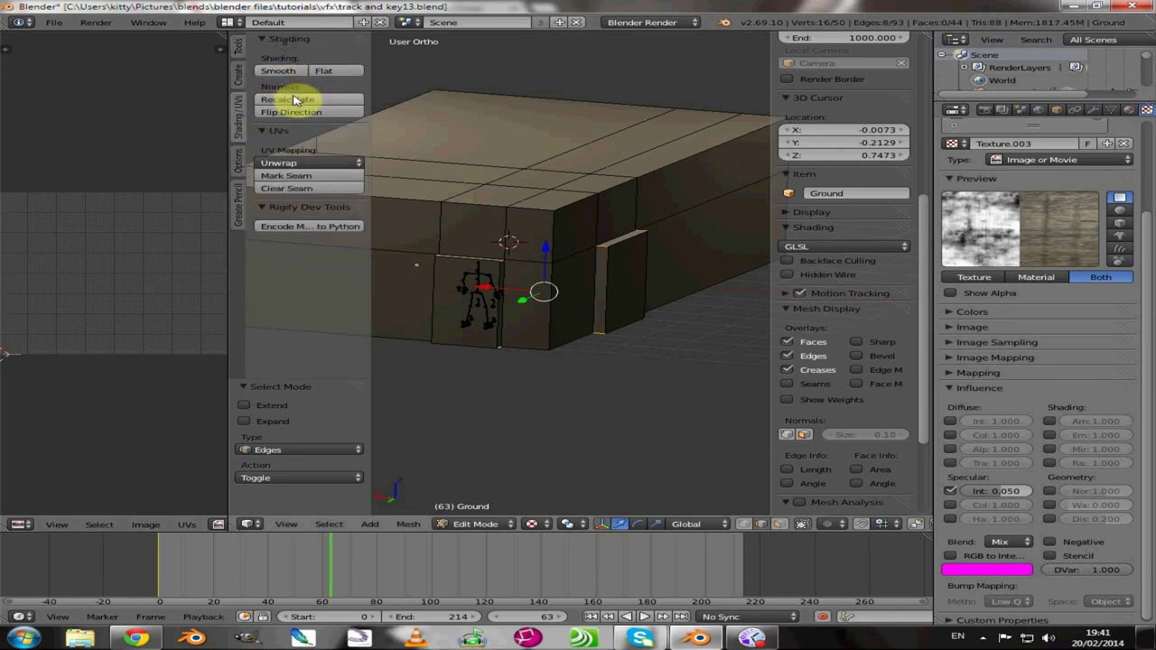
click(294, 178)
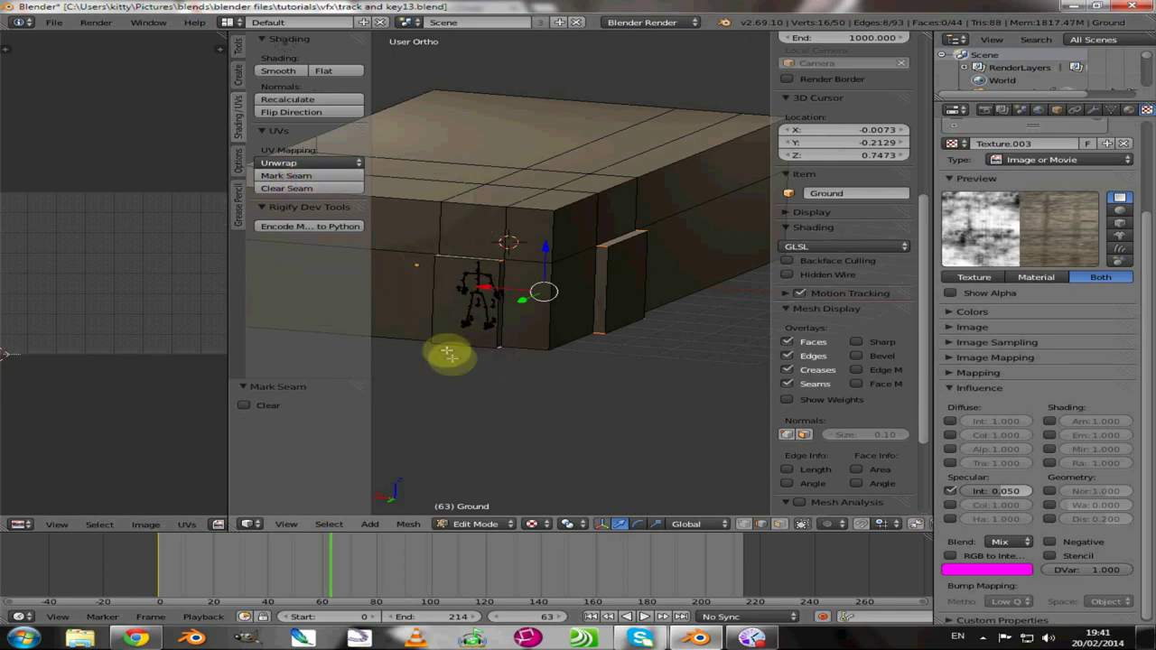
middle_drag(475, 359, 565, 372)
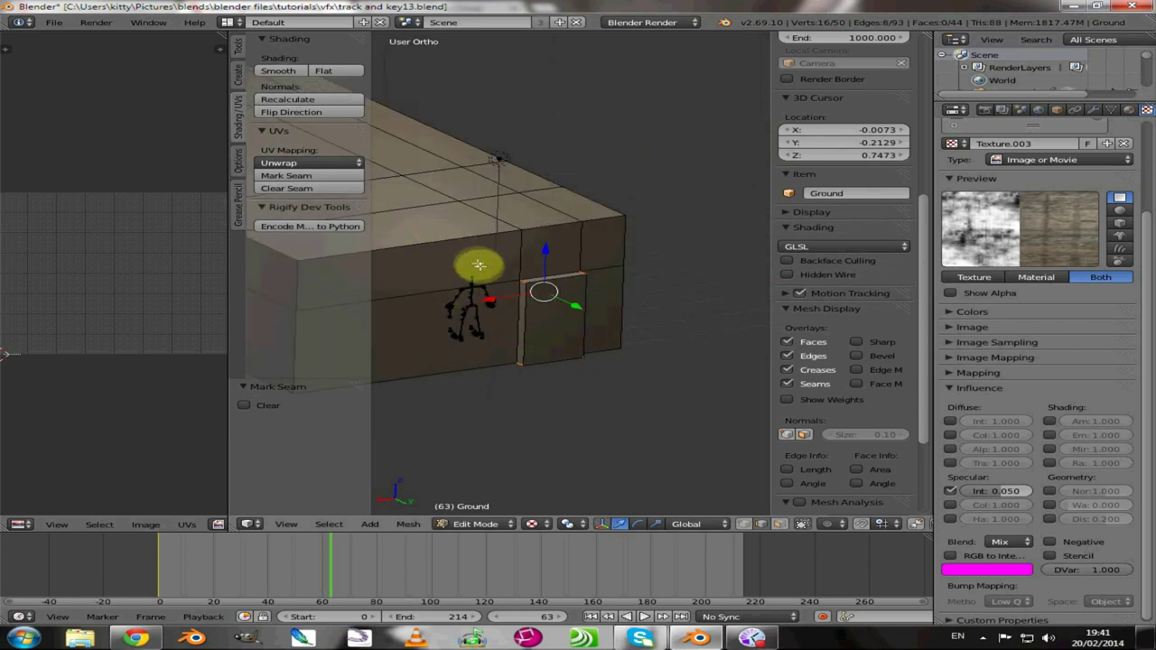
Step: Switch to face select mode and select the front, top and right-end wall faces
right_click(452, 252)
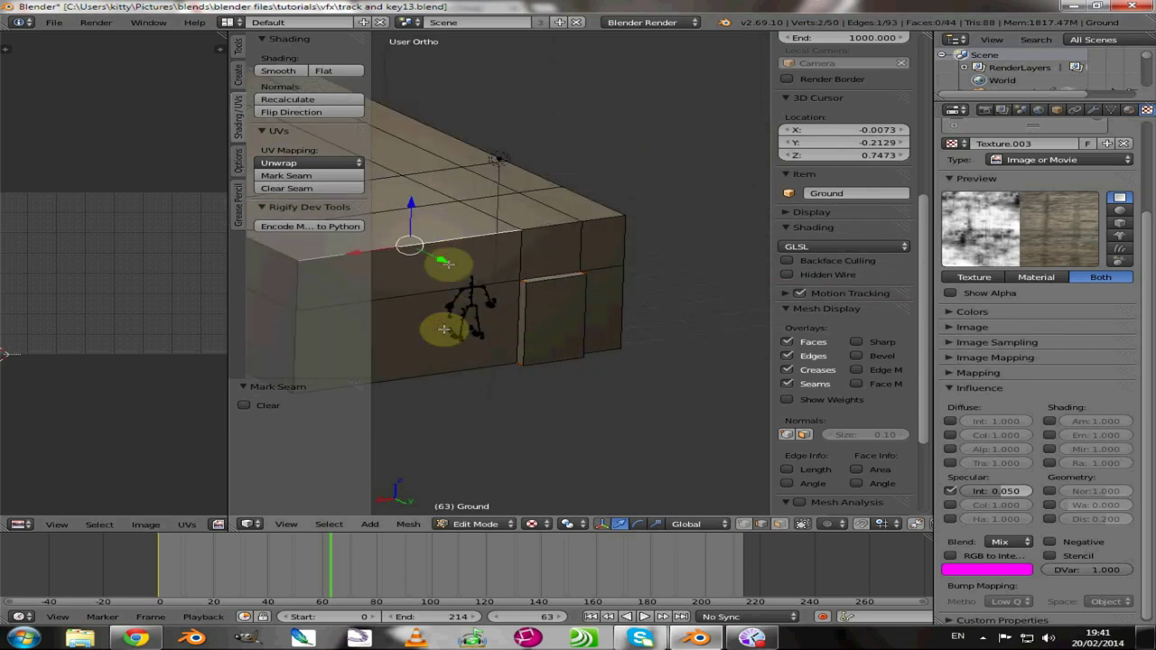
key(ctrl+Tab)
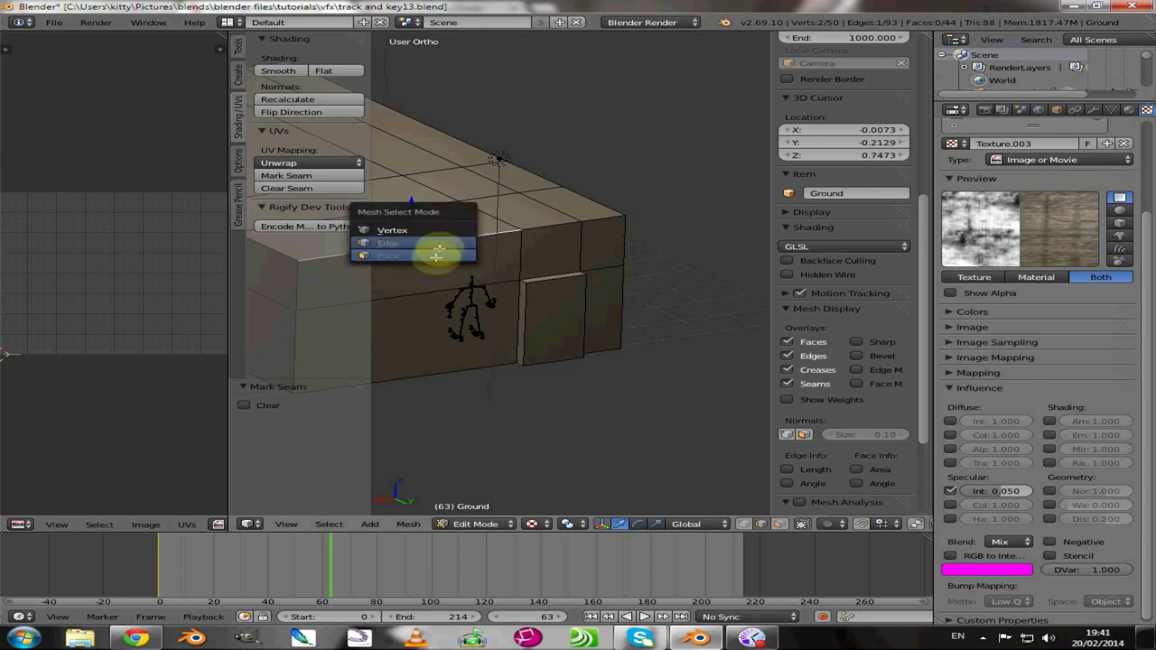
click(438, 257)
right_click(433, 267)
right_click(534, 250)
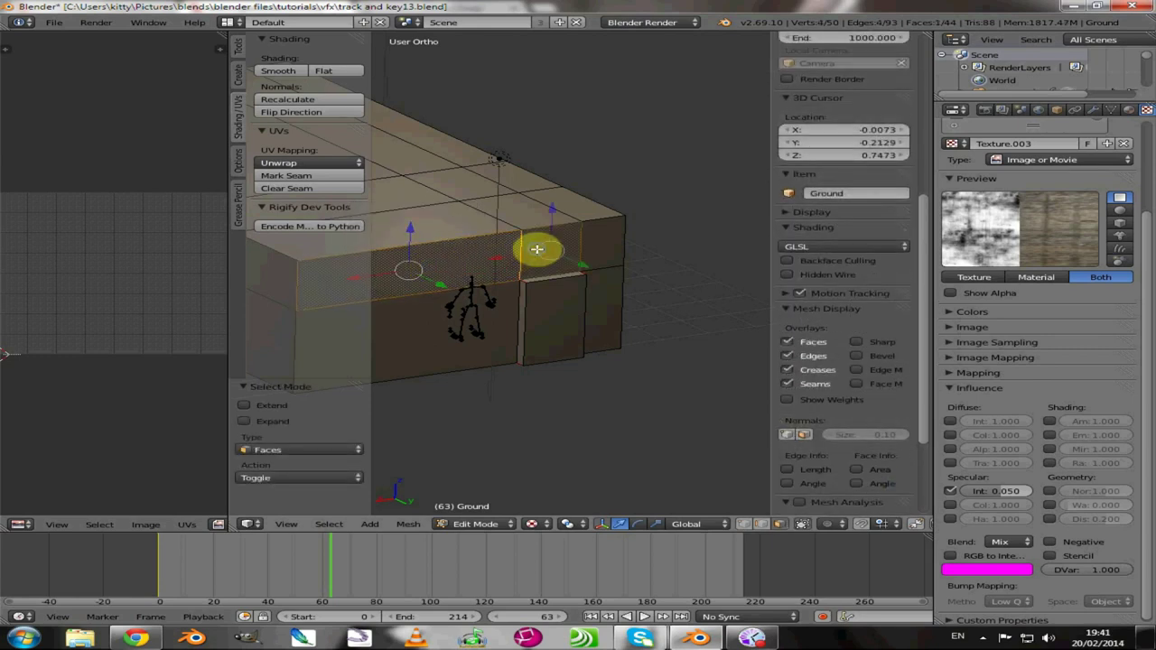
shift+right_click(480, 248)
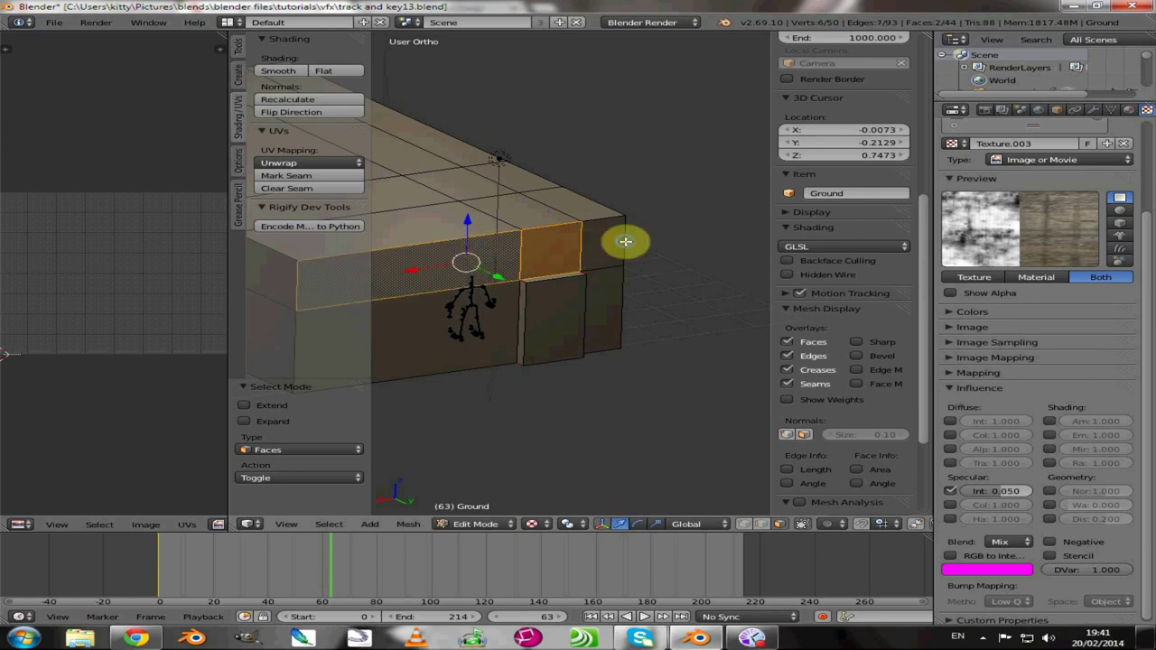
shift+right_click(599, 237)
shift+right_click(591, 303)
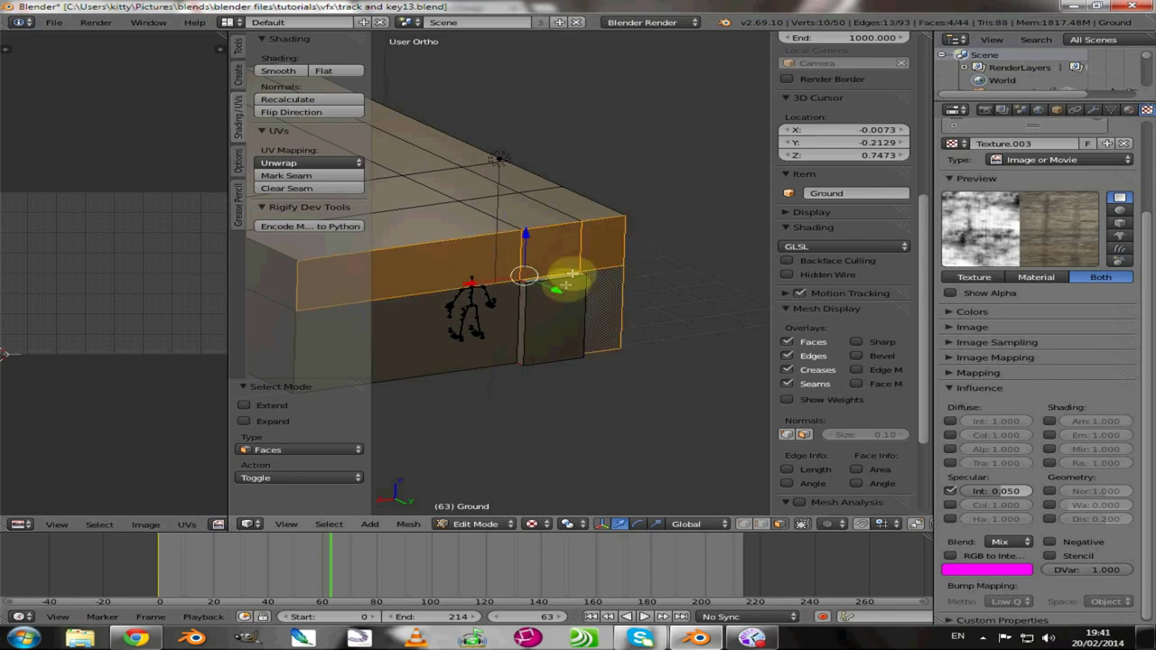
shift+right_click(449, 339)
Step: Add the small block's faces and the wall faces around the figure to the selection
middle_drag(449, 339, 446, 305)
shift+right_click(446, 305)
shift+right_click(472, 265)
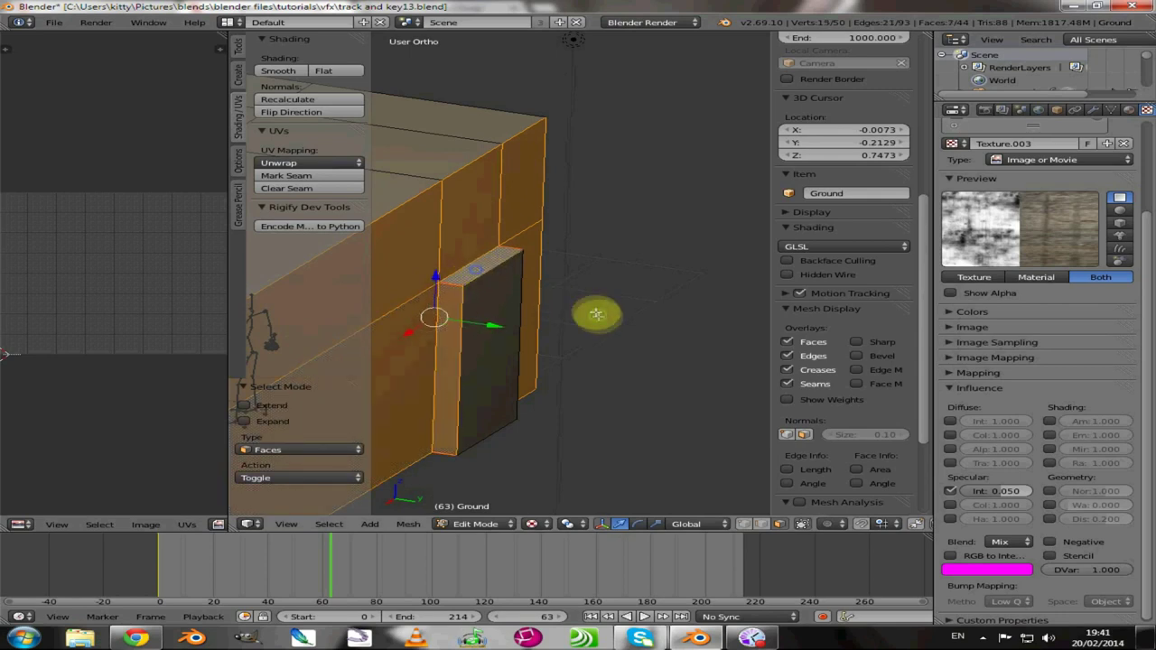
middle_drag(599, 315, 332, 327)
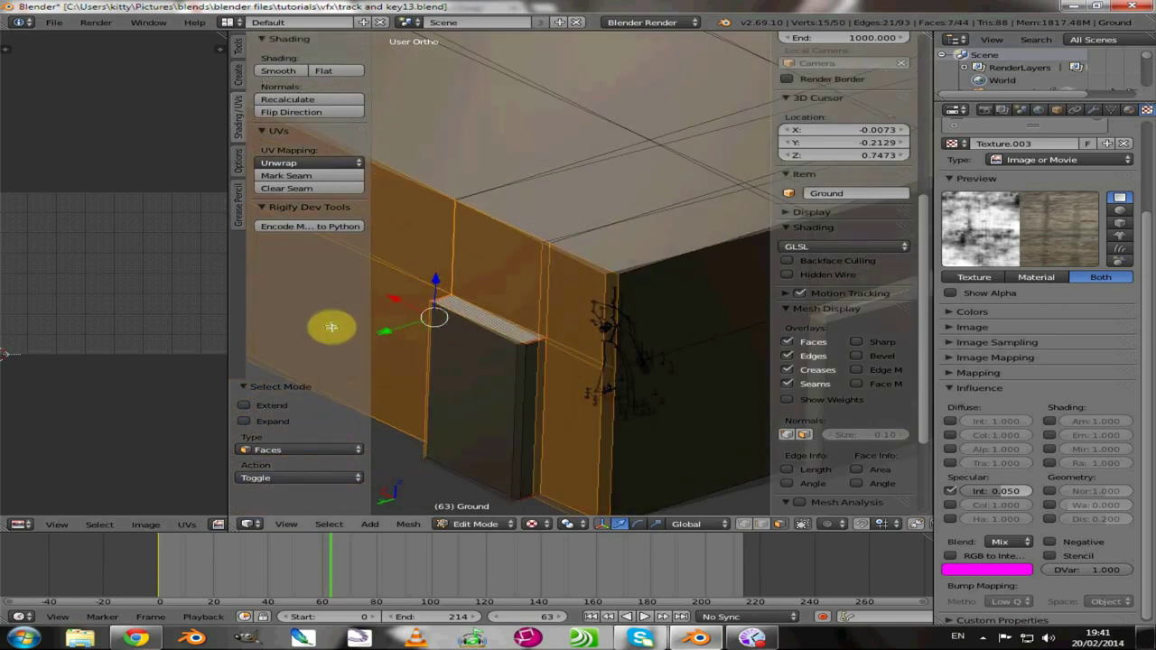
shift+right_click(532, 393)
middle_drag(534, 400, 574, 310)
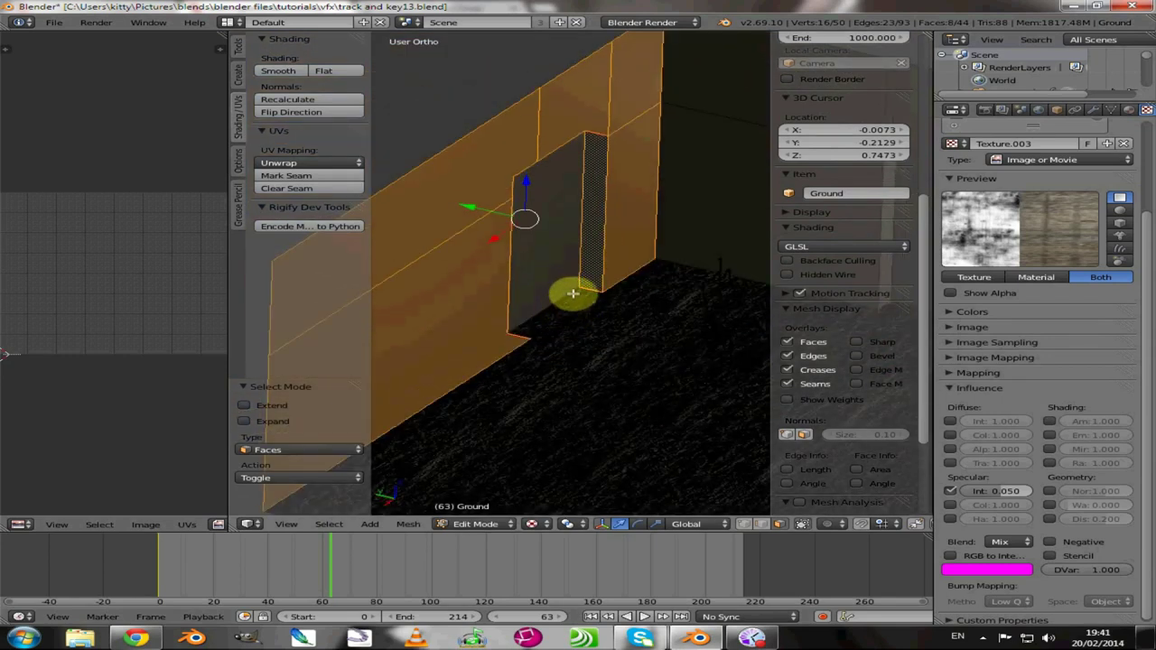
middle_drag(589, 219, 472, 279)
shift+right_click(546, 271)
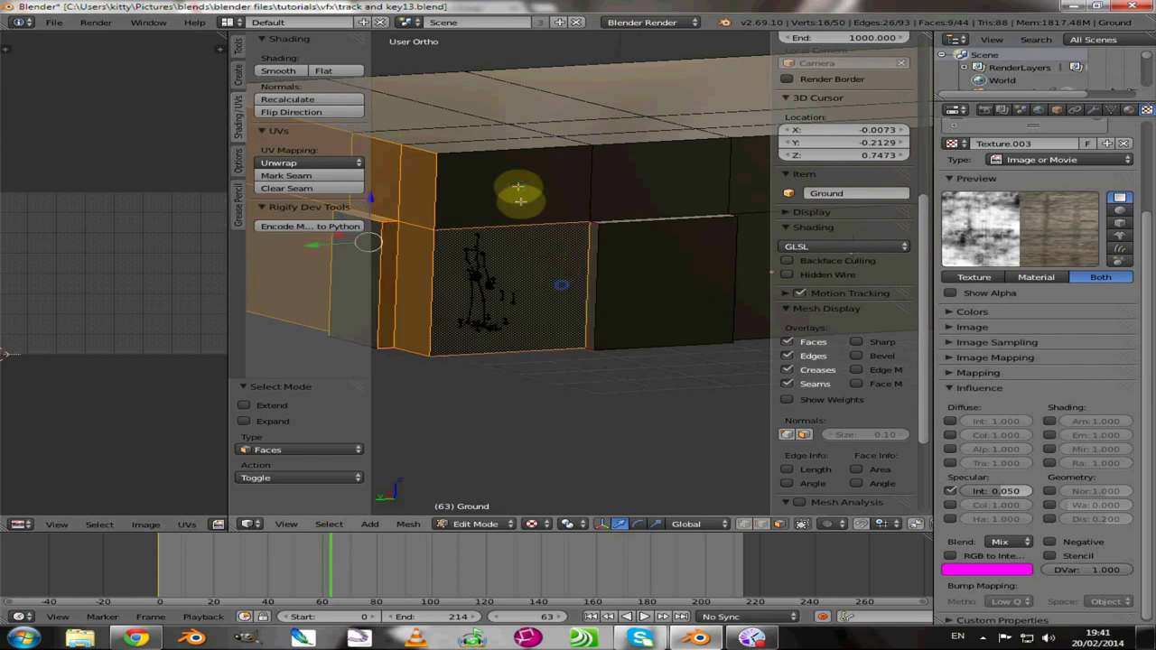
shift+right_click(517, 189)
shift+right_click(609, 186)
shift+right_click(594, 243)
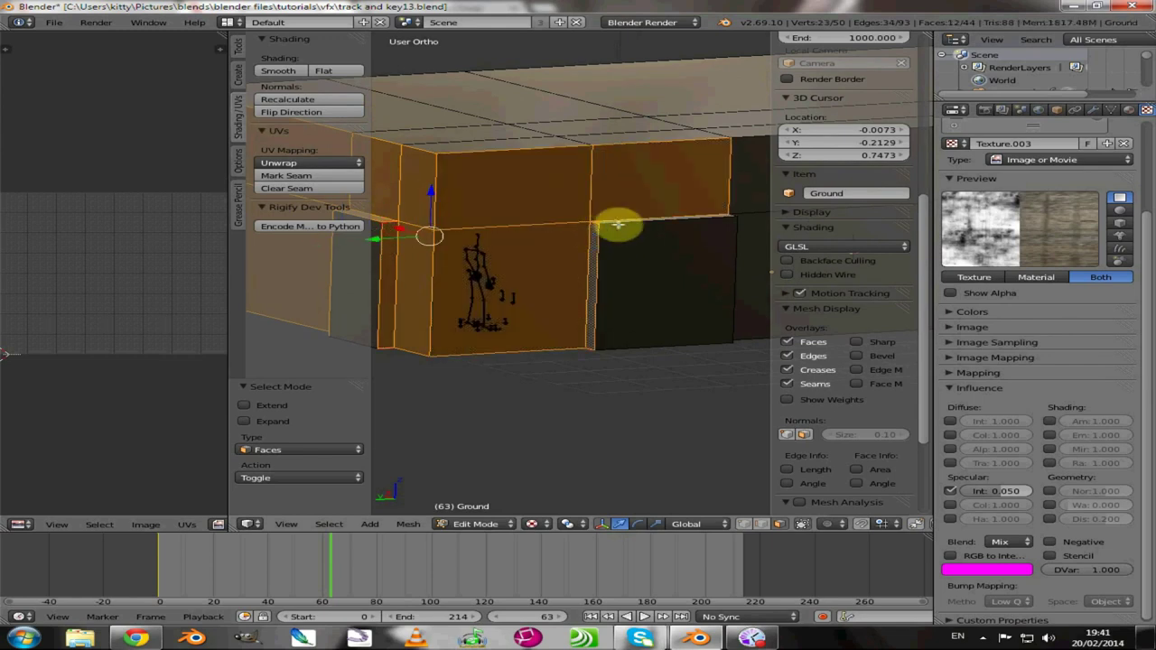
shift+right_click(594, 261)
Step: Add the remaining wall faces so every wall and the door are selected
middle_drag(594, 261, 534, 266)
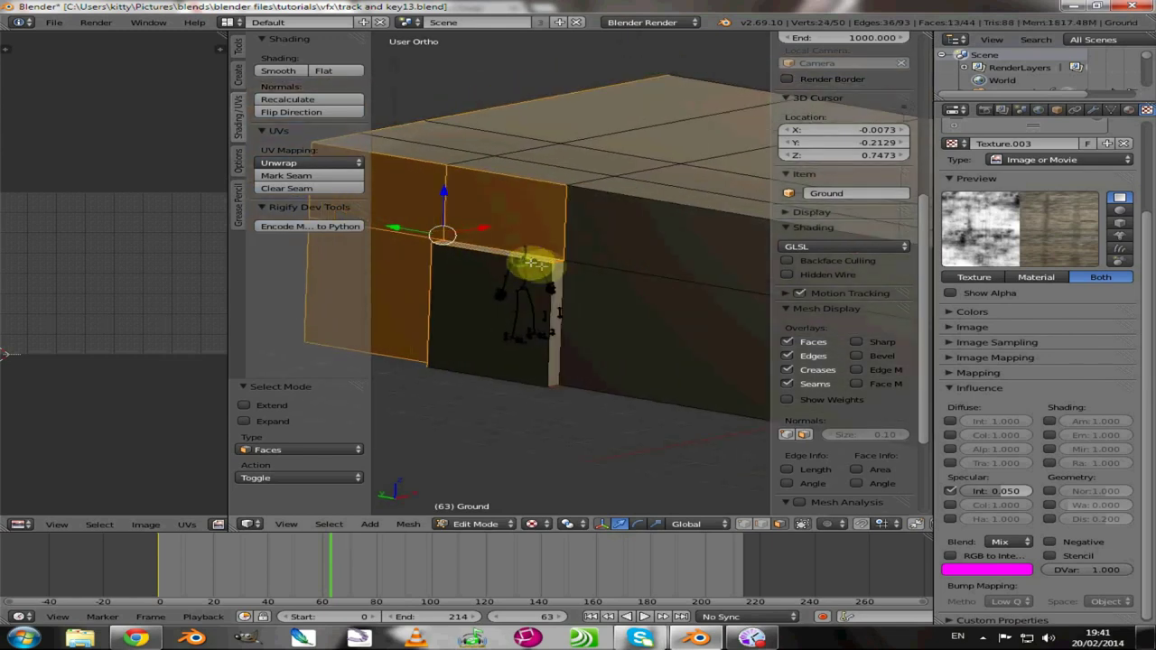
shift+right_click(561, 273)
shift+right_click(601, 311)
shift+right_click(666, 292)
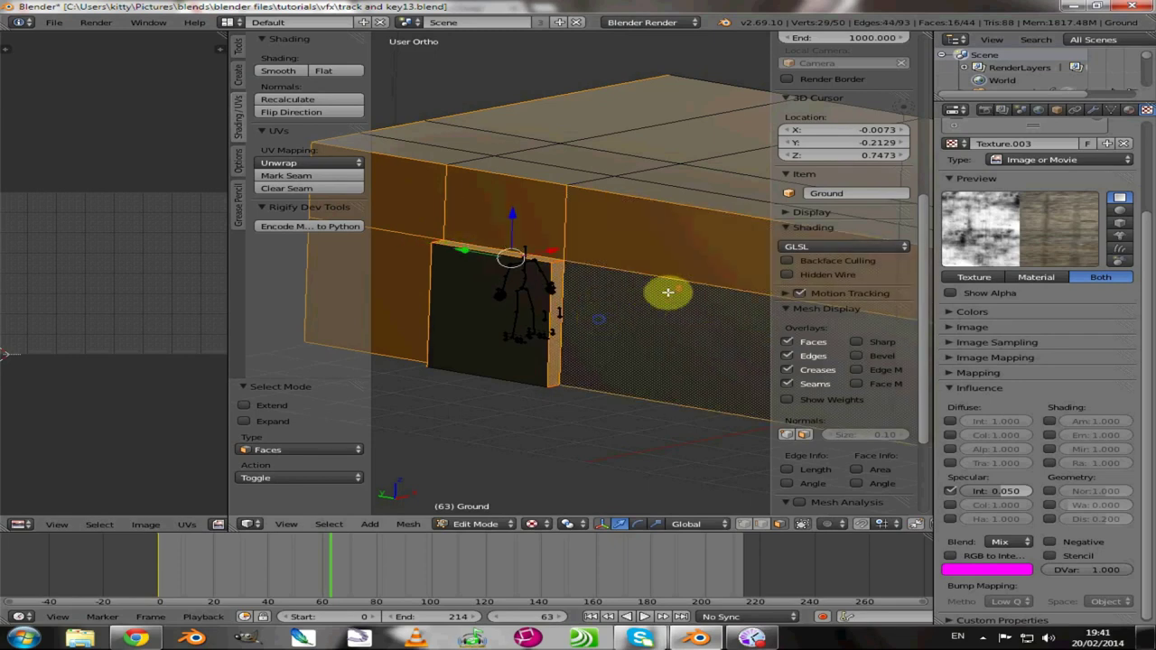
scroll(561, 359, down, 4)
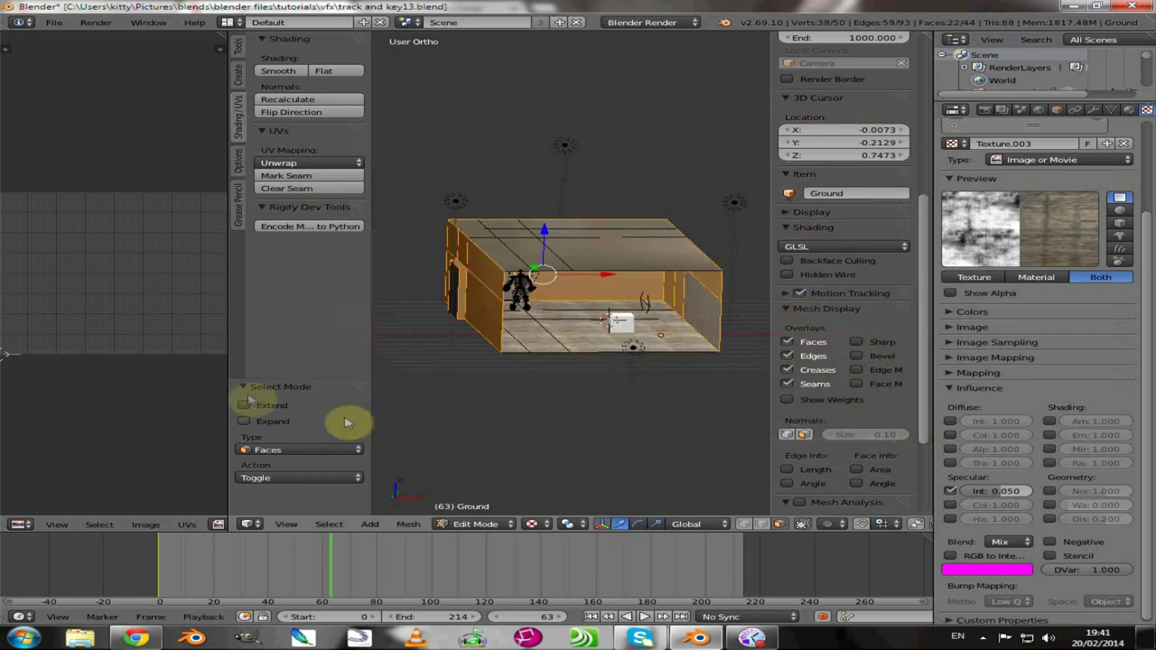
Step: Open BrickLargePainted0050_2_S.jpg from the textures folder in a widened image editor
drag(231, 392, 450, 370)
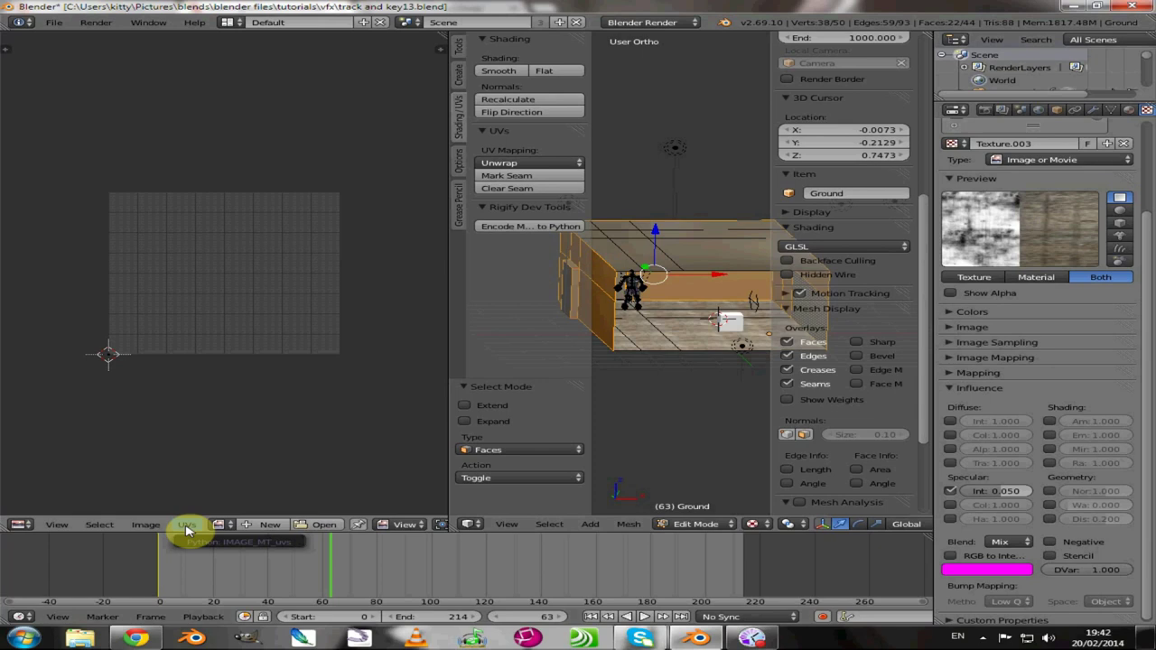
click(149, 527)
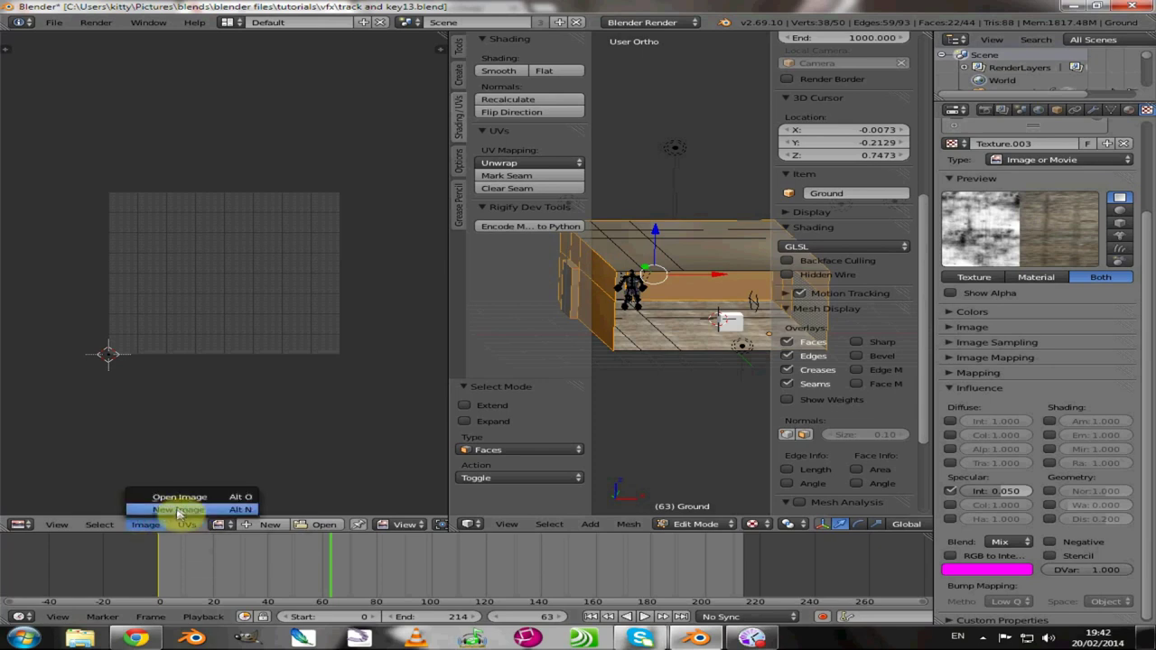
click(179, 508)
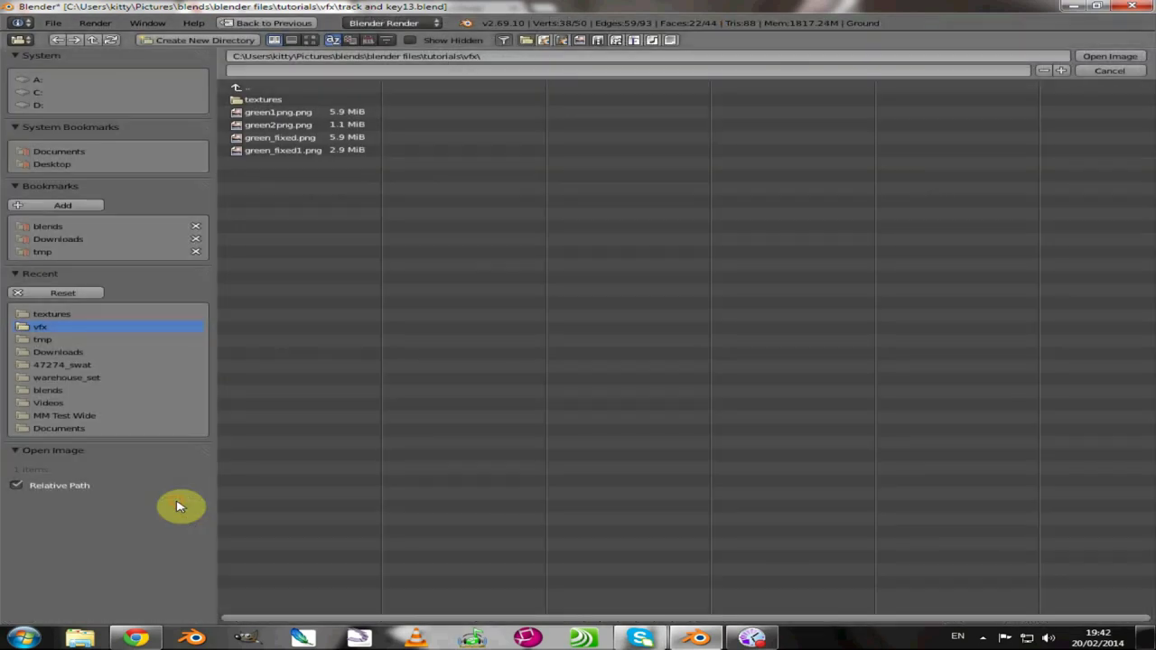
click(265, 100)
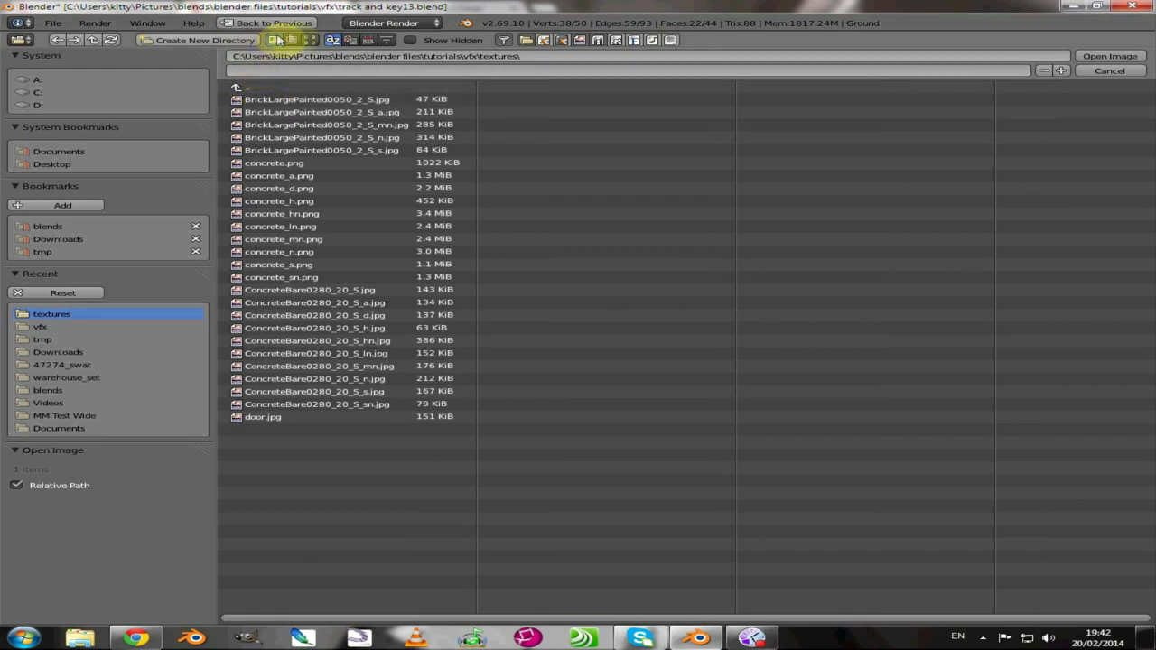
click(310, 40)
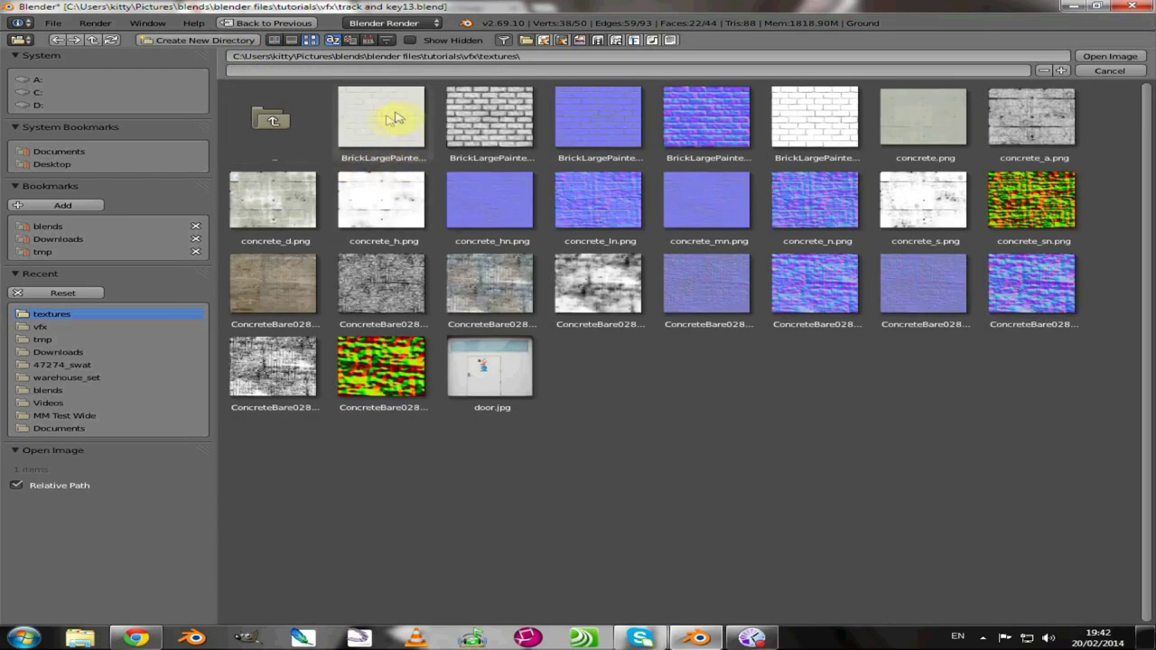
click(383, 117)
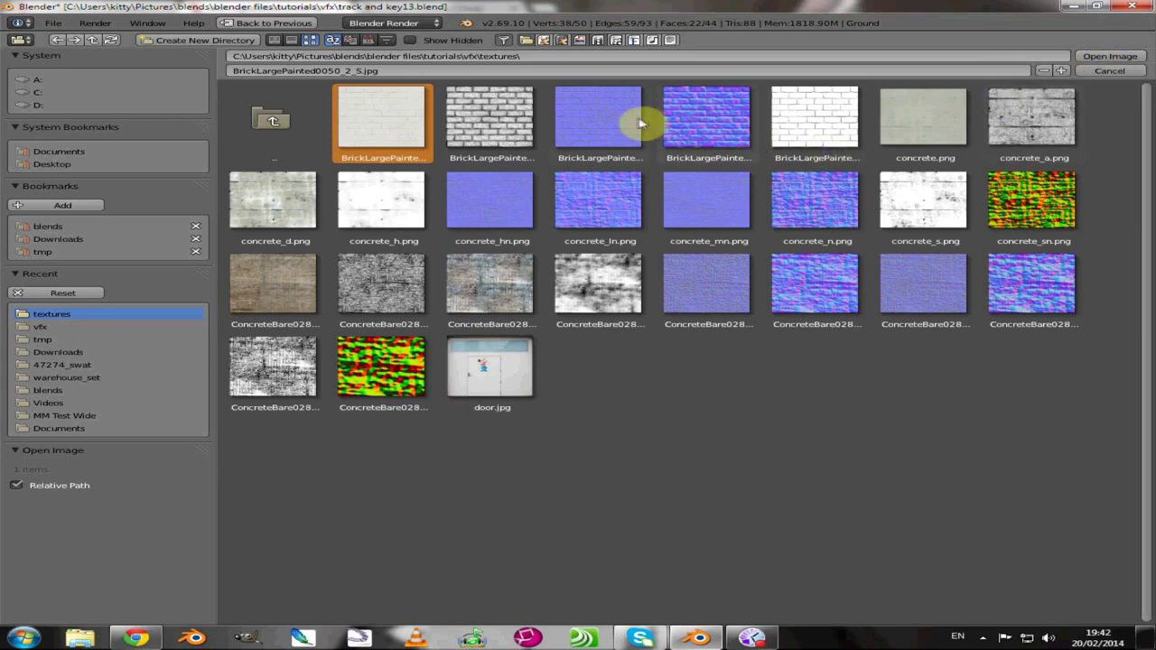
click(1110, 58)
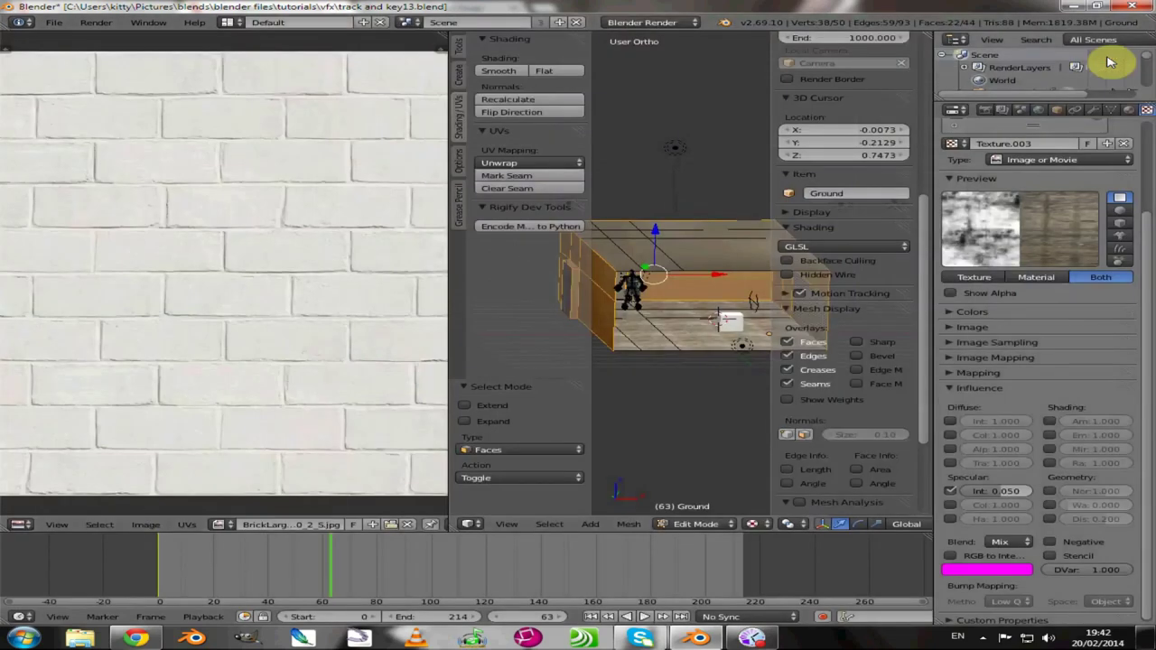
Step: Unwrap the selected wall faces into a UV strip over the brick image
key(Home)
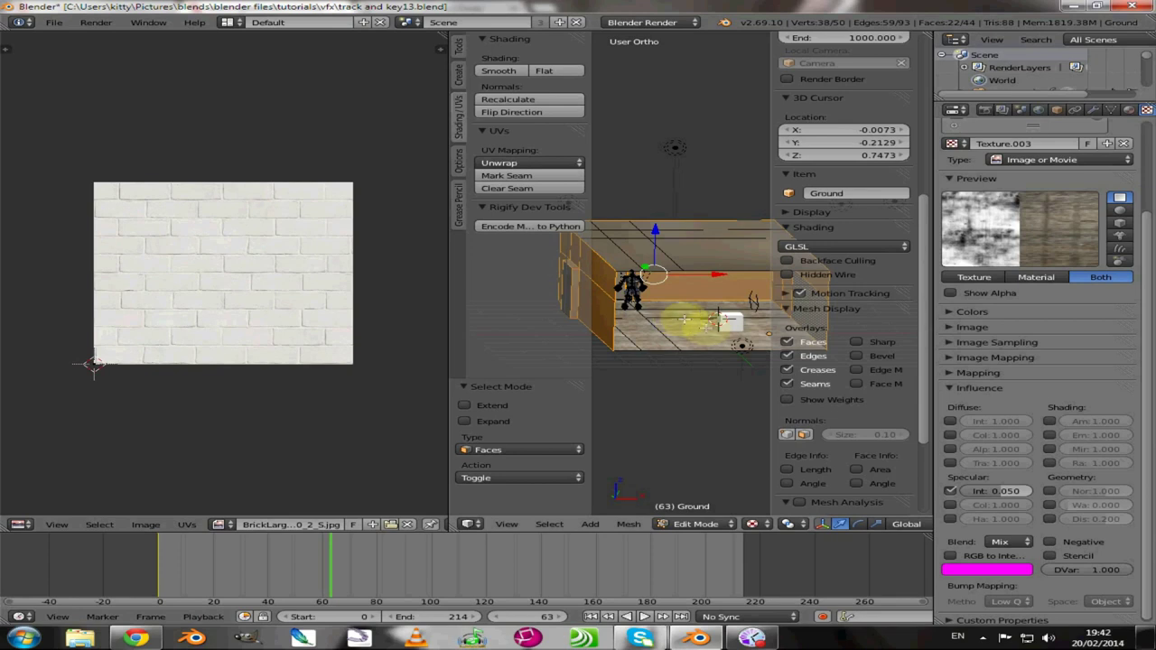
key(u)
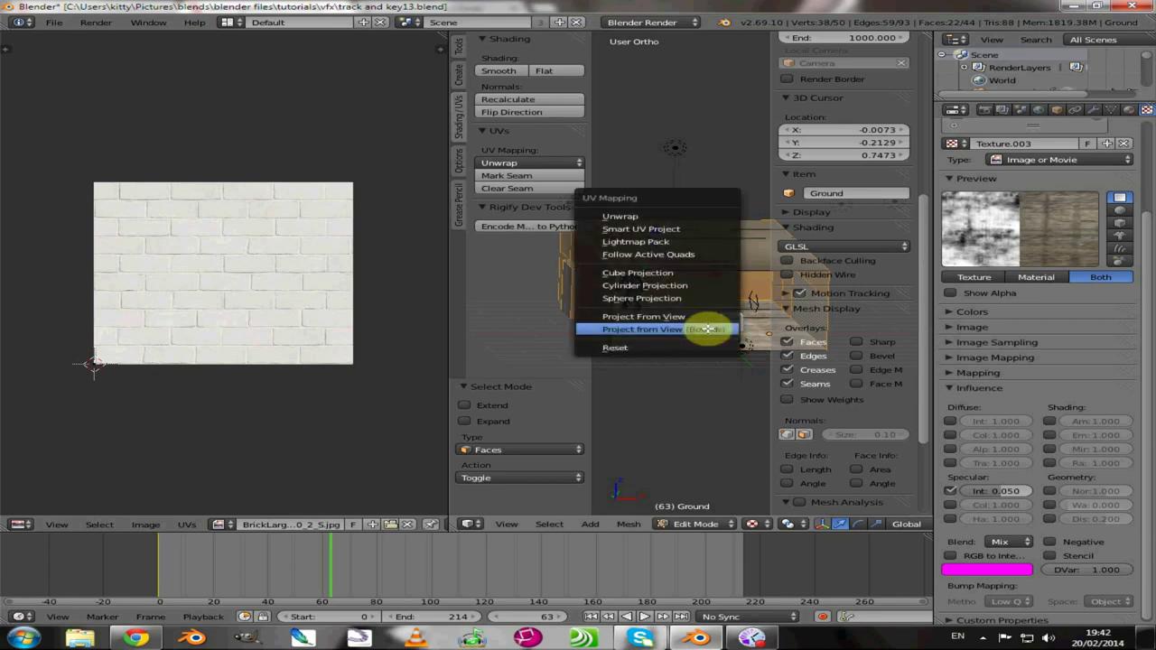
click(666, 219)
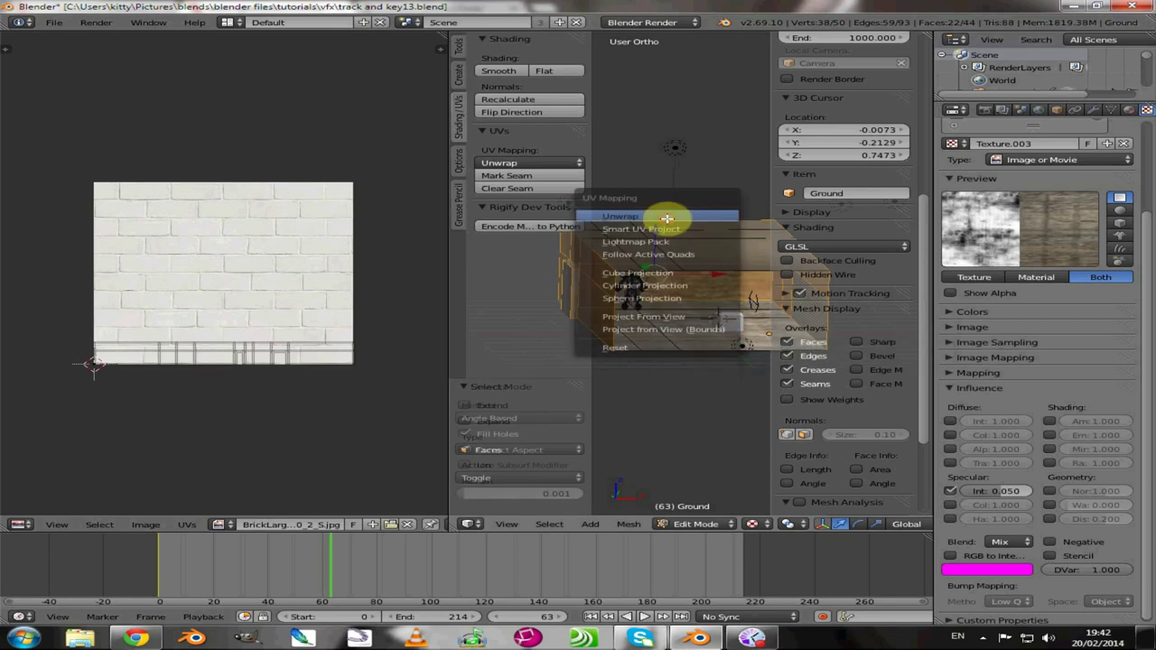
scroll(208, 388, up, 3)
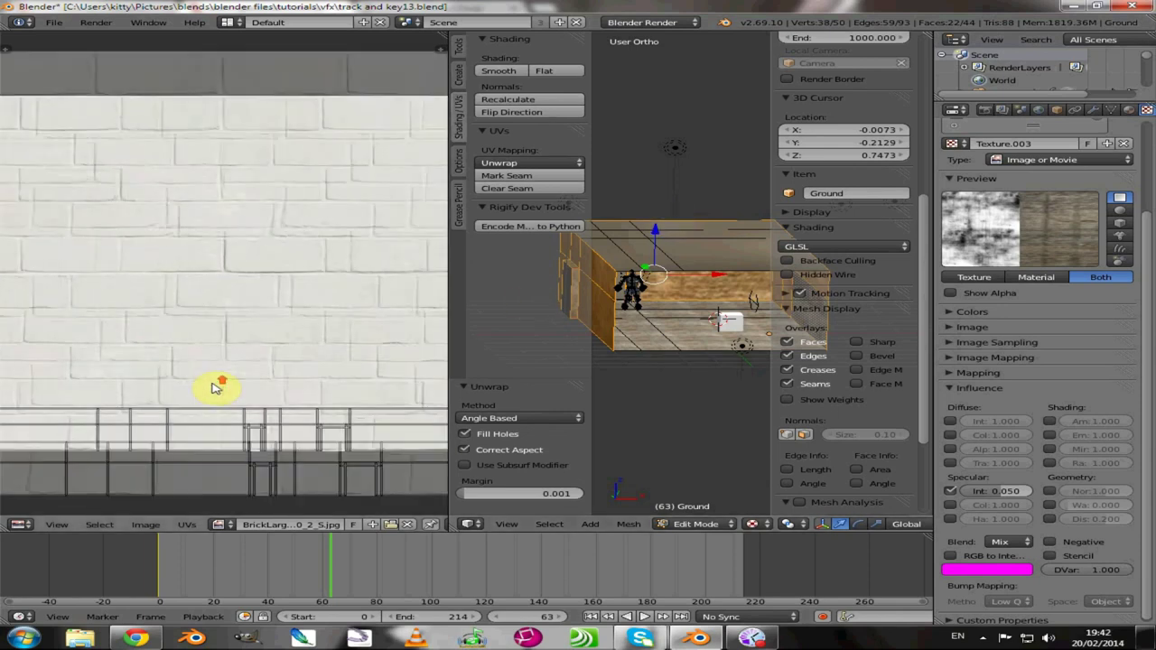
scroll(226, 452, down, 2)
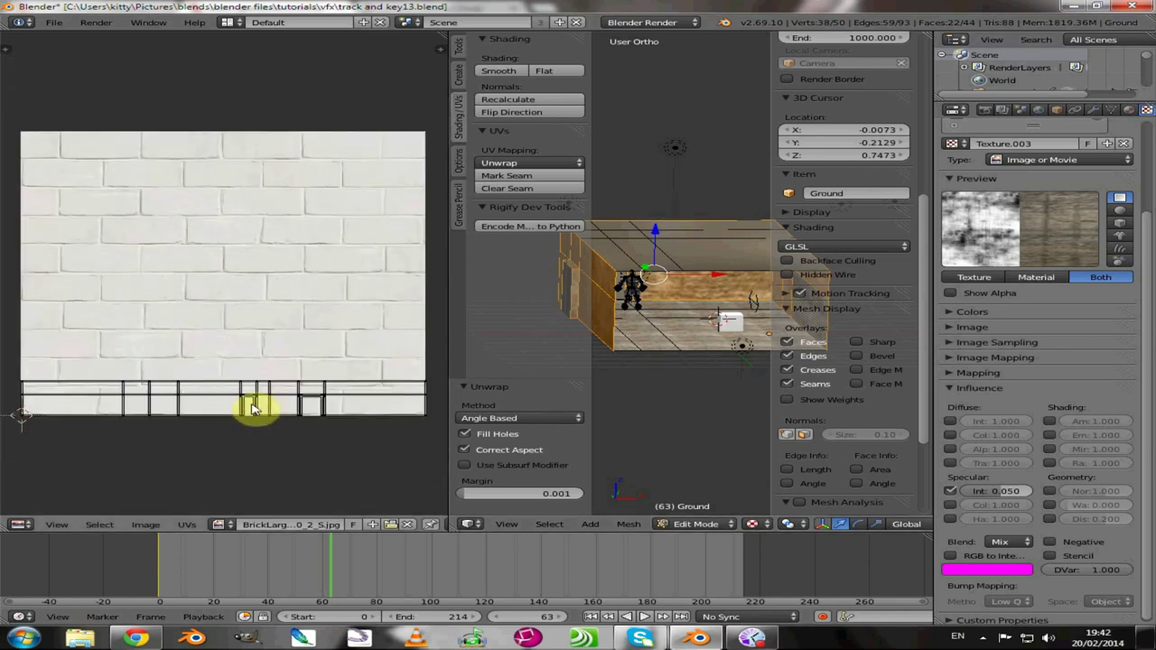
middle_drag(606, 388, 614, 361)
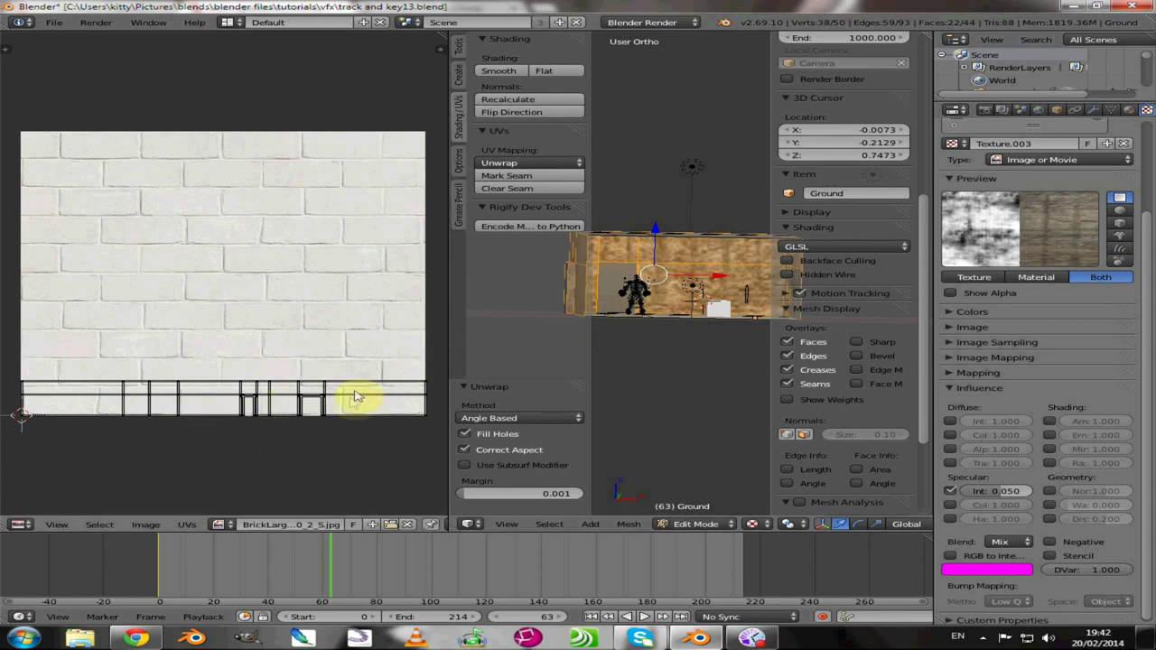
key(g)
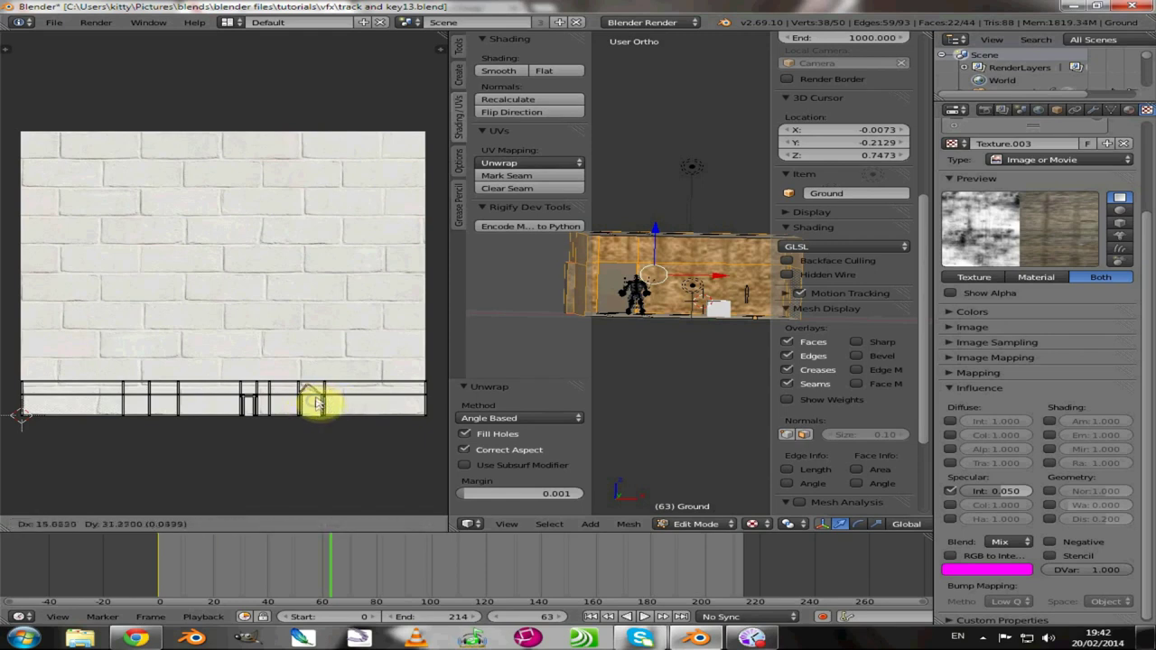
right_click(316, 404)
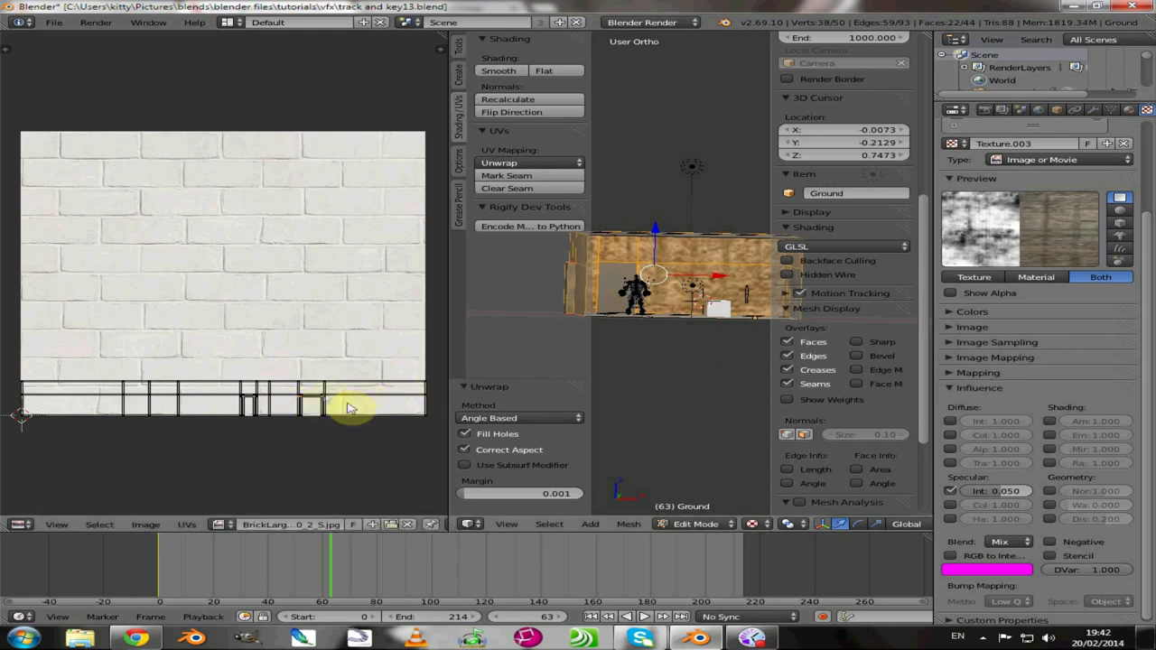
Step: Mirror the whole UV strip horizontally with a scale of -1
key(a)
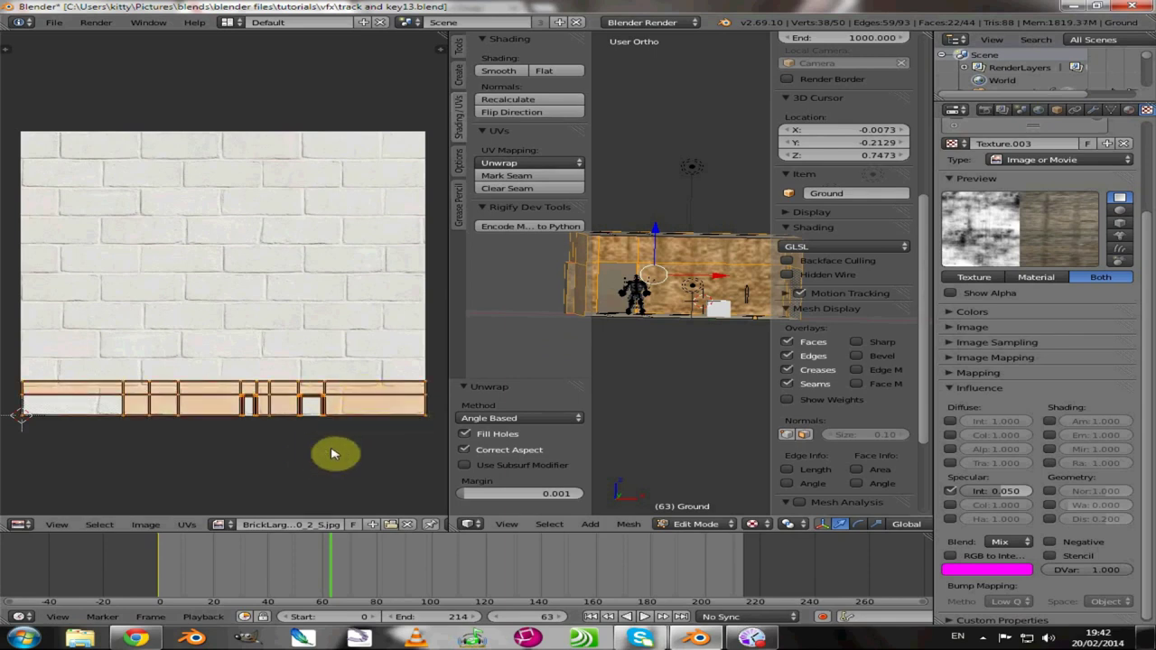
key(s)
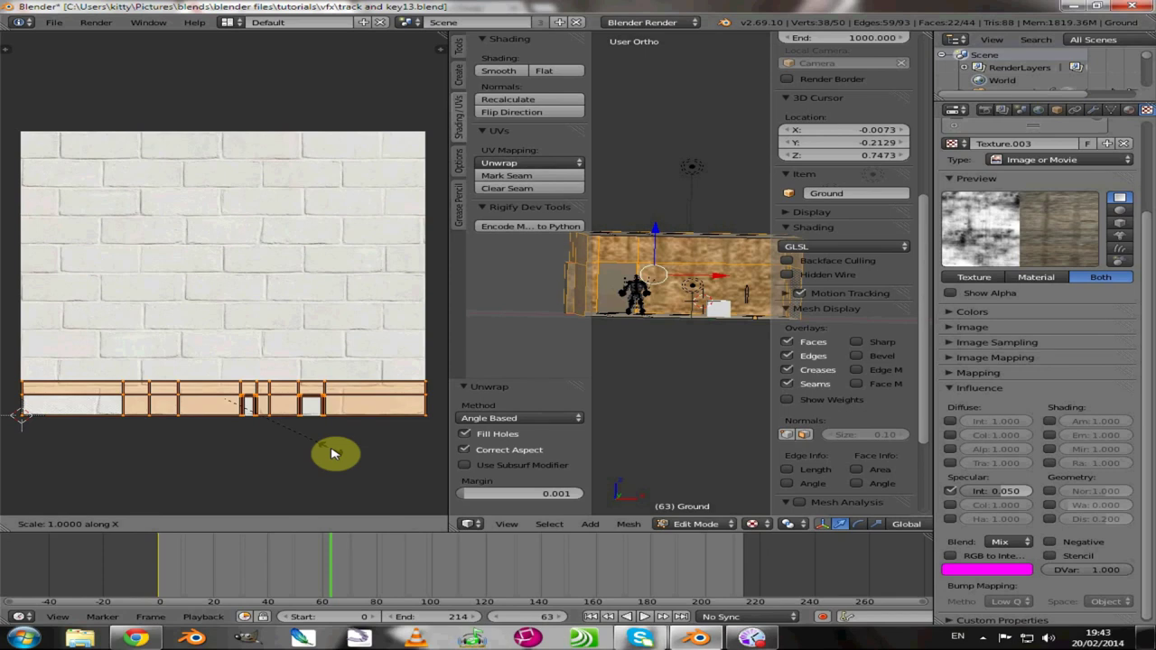
key(minus)
key(1)
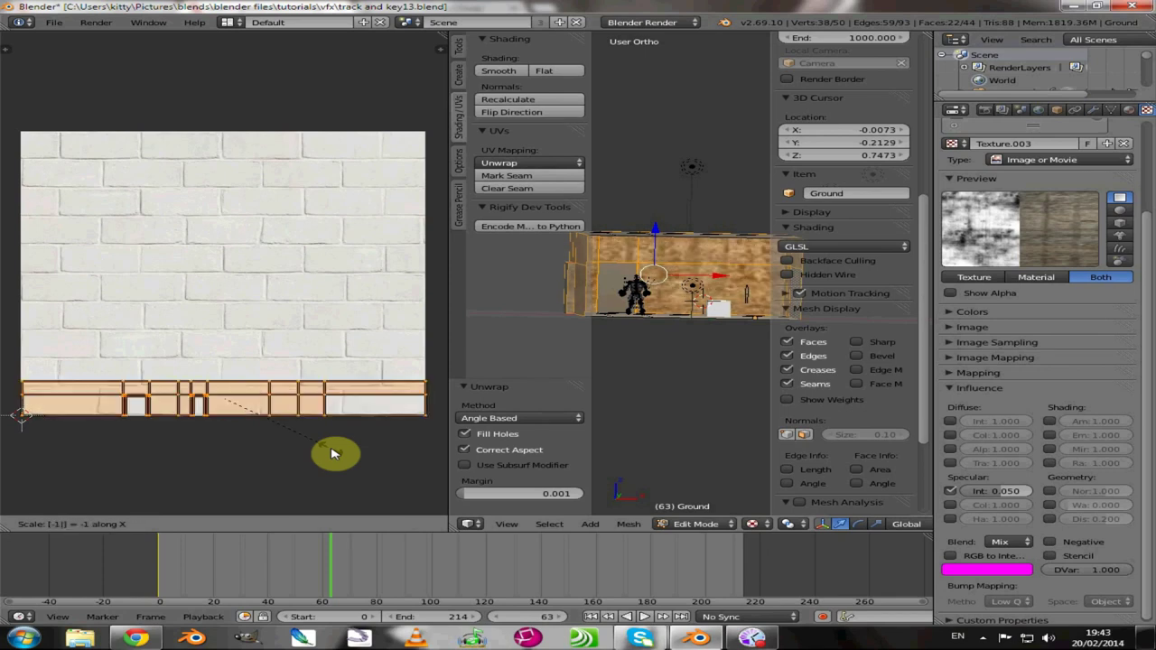
key(Return)
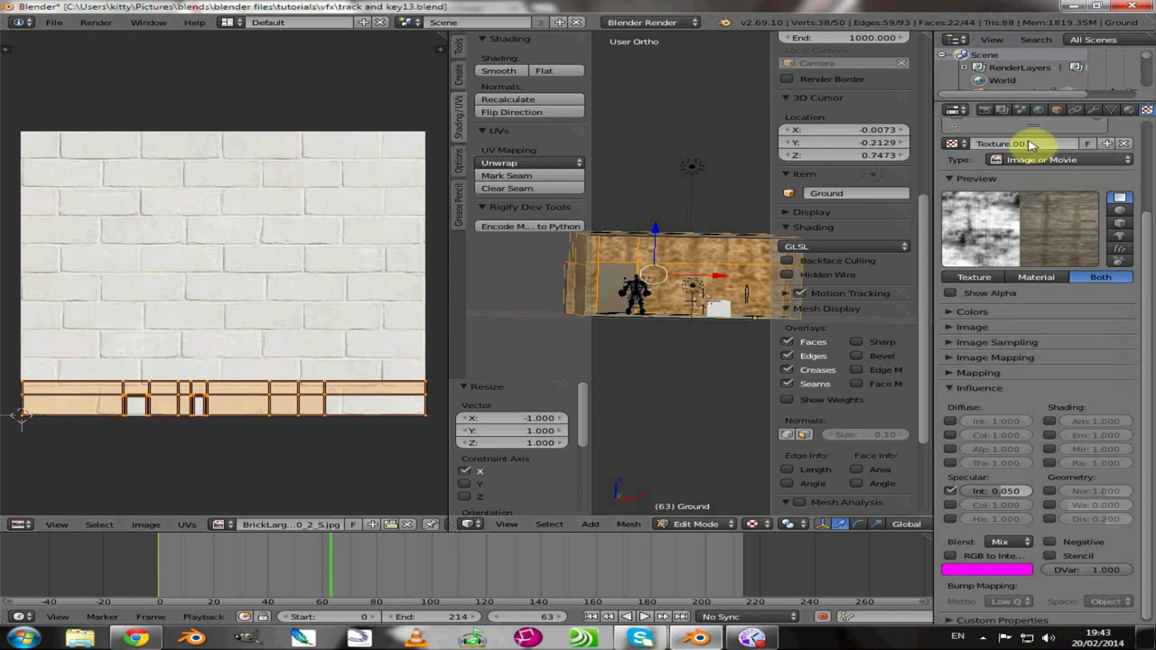
Step: Add a material slot to Ground and create Material.002 with specular intensity 0
scroll(1023, 179, up, 2)
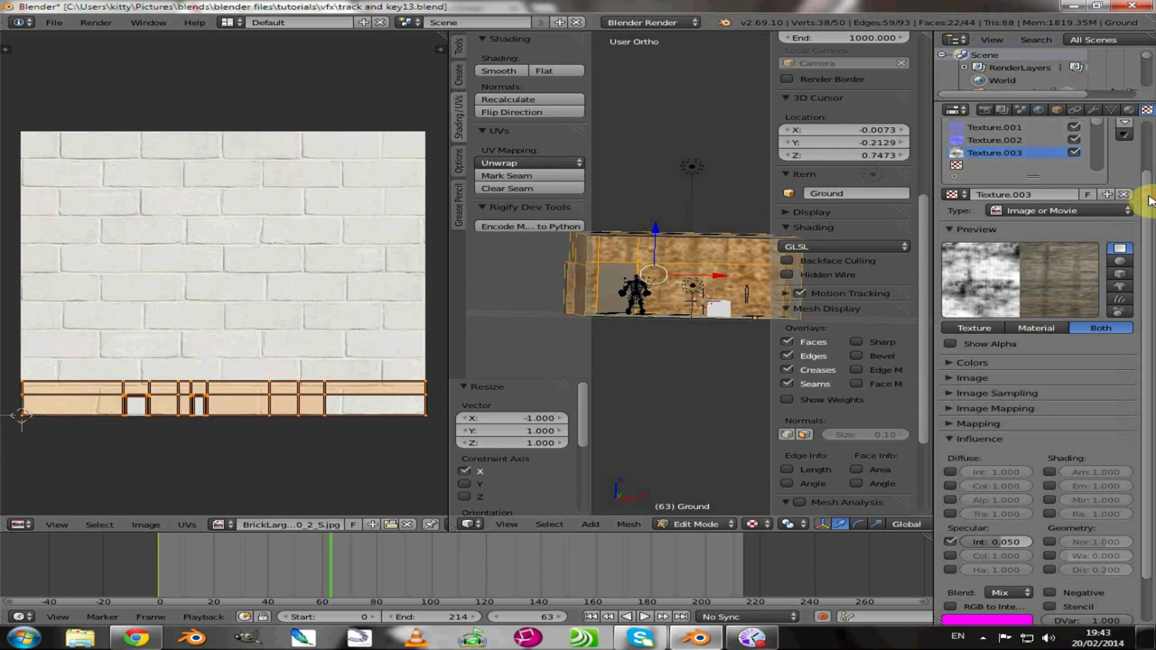
scroll(1151, 160, up, 2)
scroll(1151, 160, up, 2)
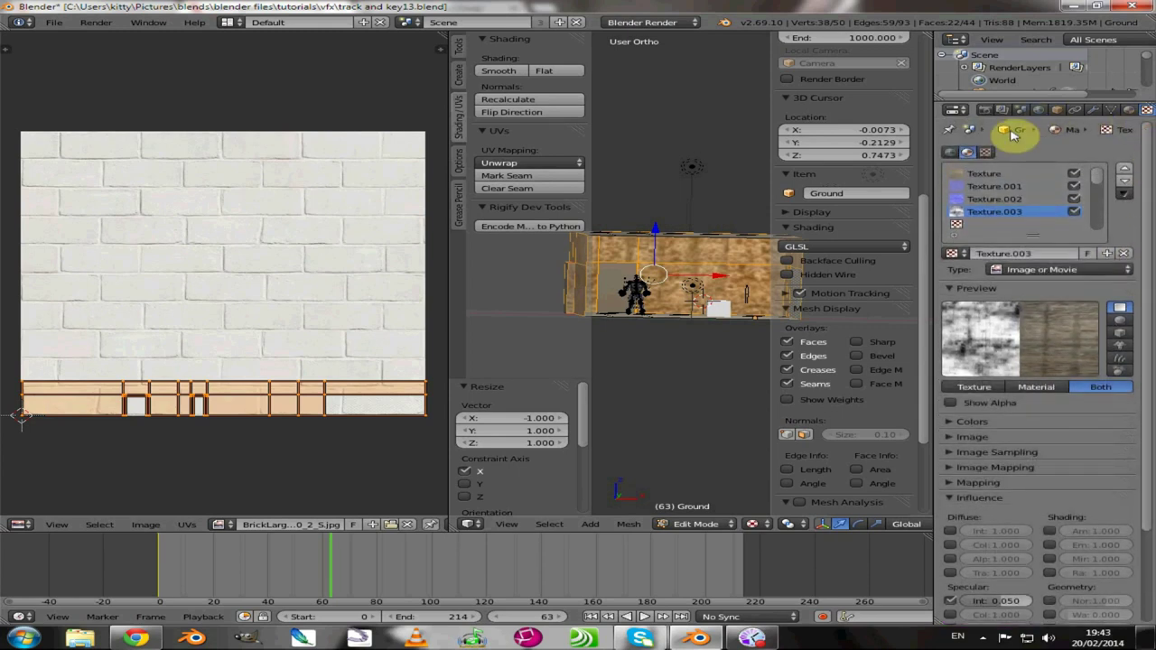
click(1132, 111)
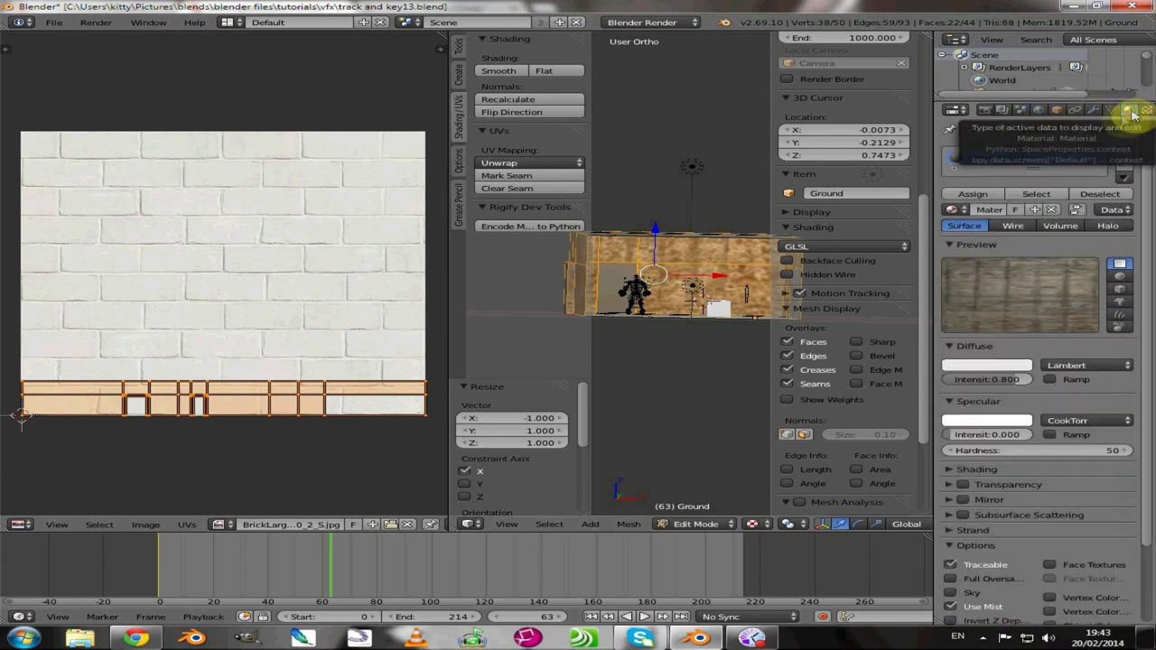
click(1126, 157)
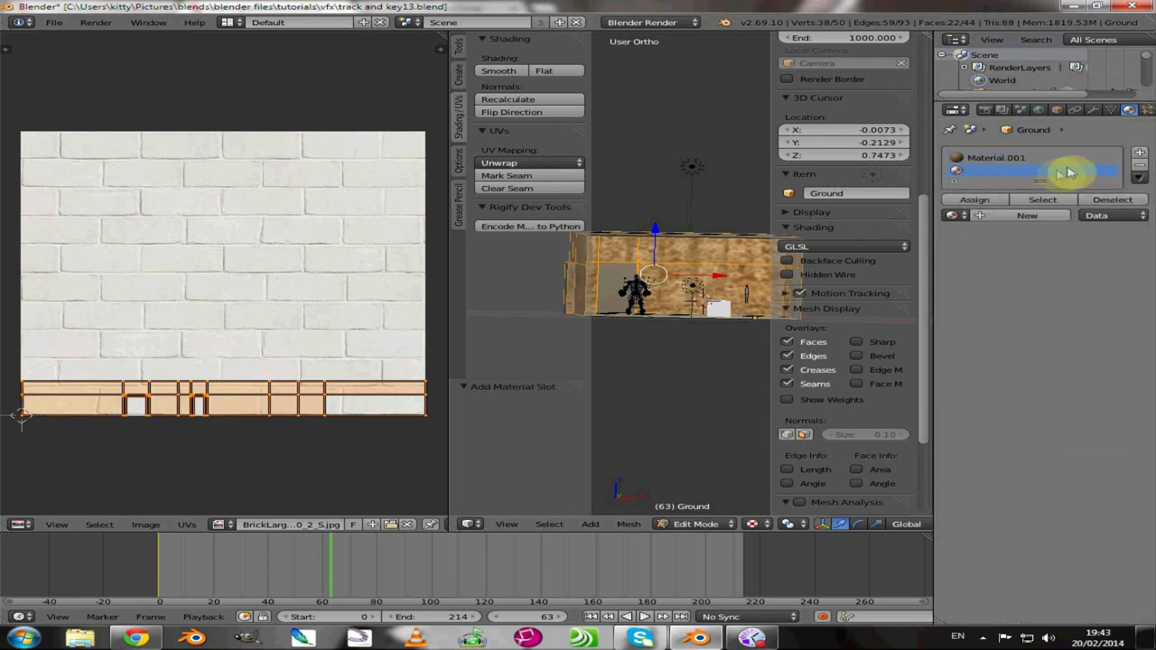
click(1005, 220)
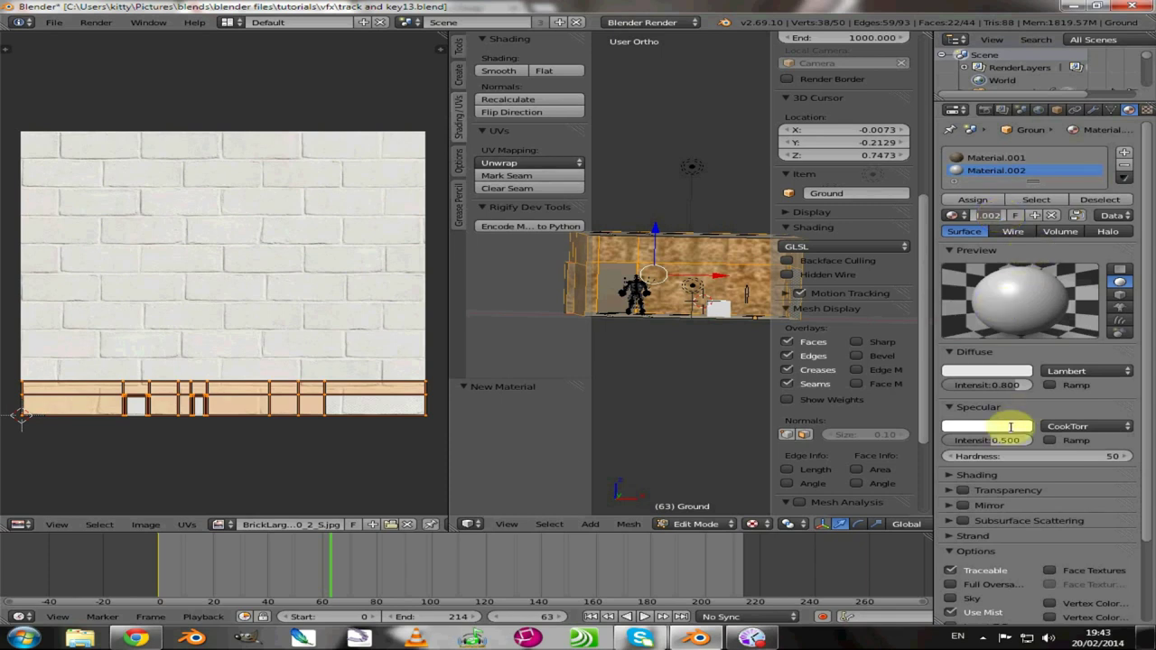
click(856, 441)
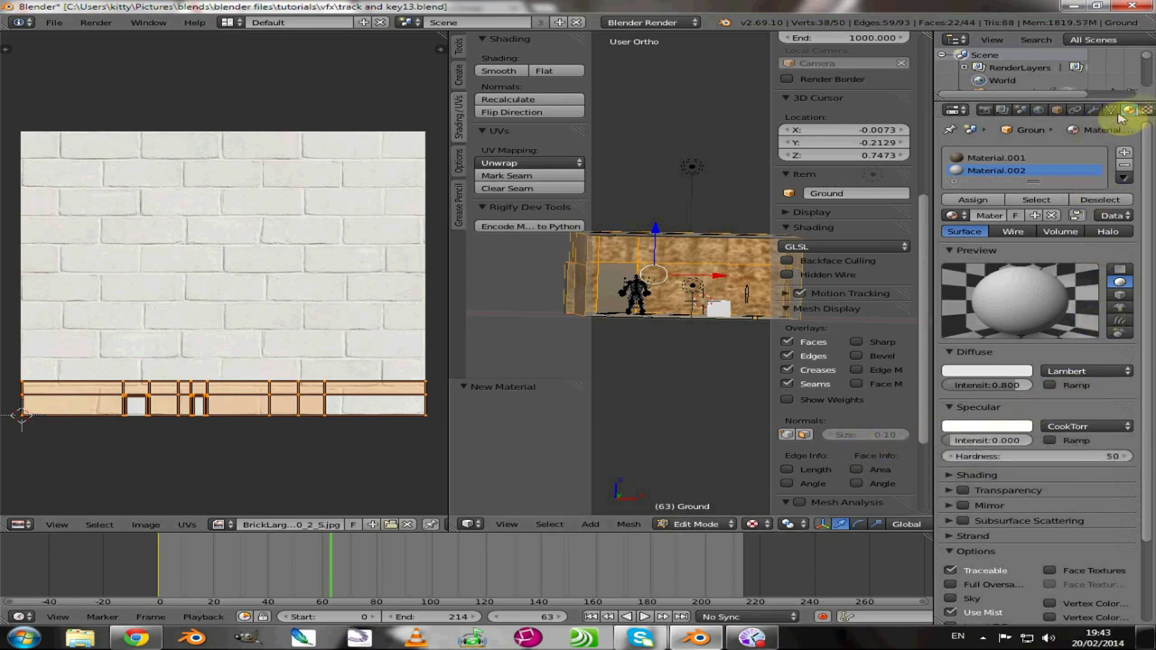
Step: Create Texture.004 as an Image or Movie texture using BrickLargePainted0050_2_S.jpg
click(1148, 111)
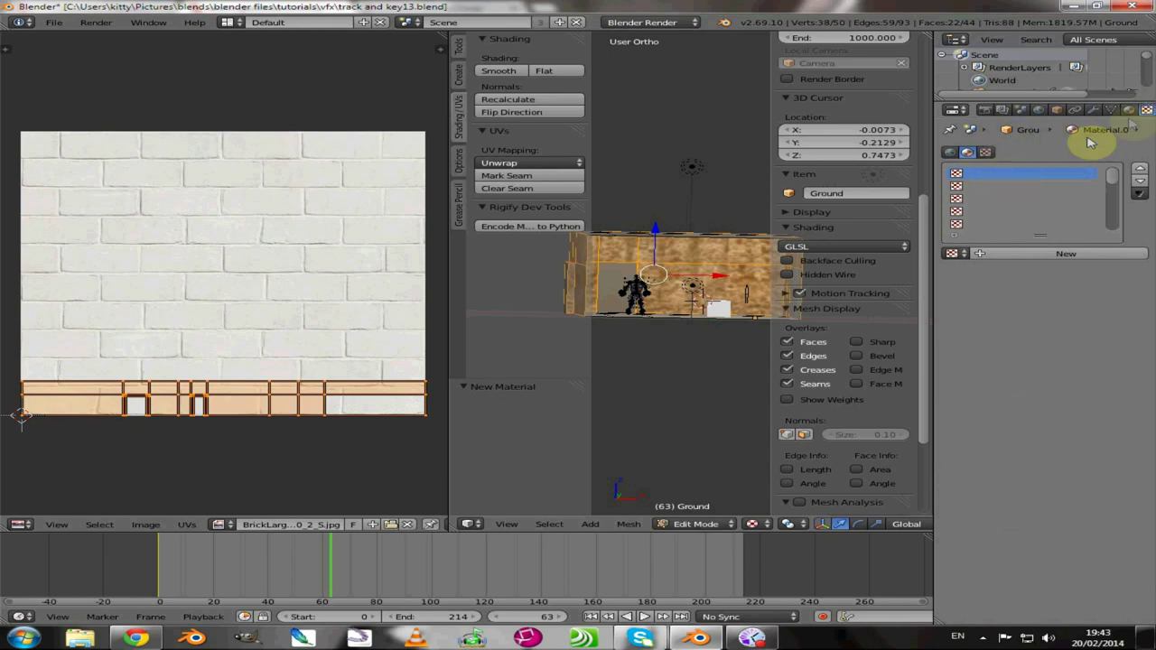
click(1050, 260)
click(1050, 270)
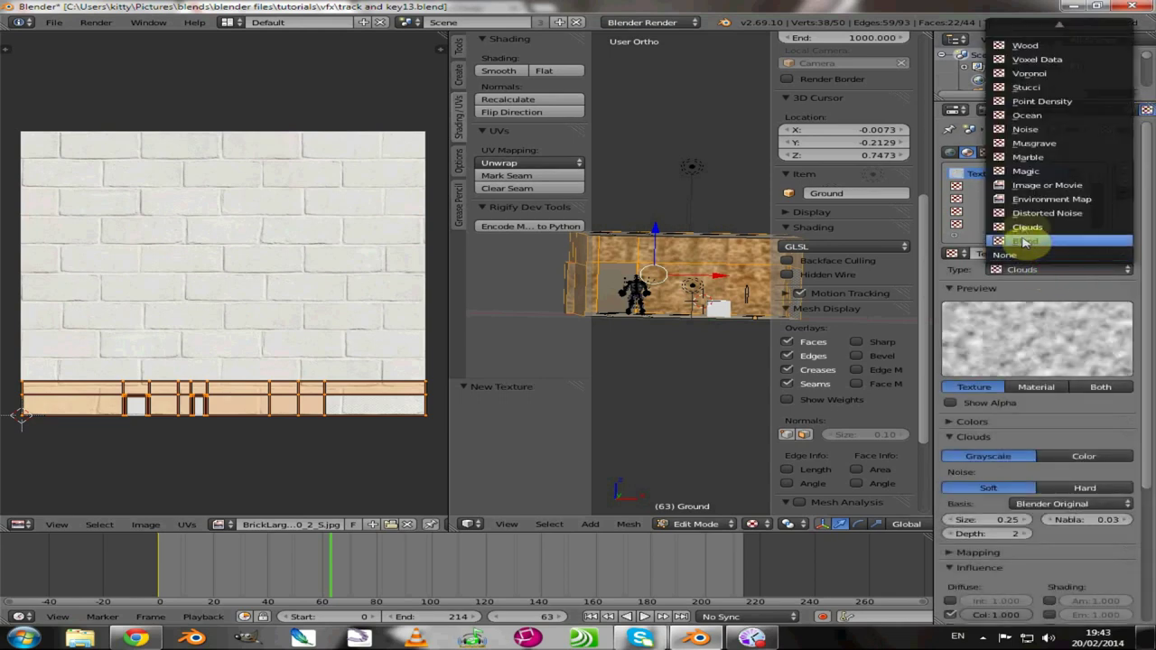
click(1041, 190)
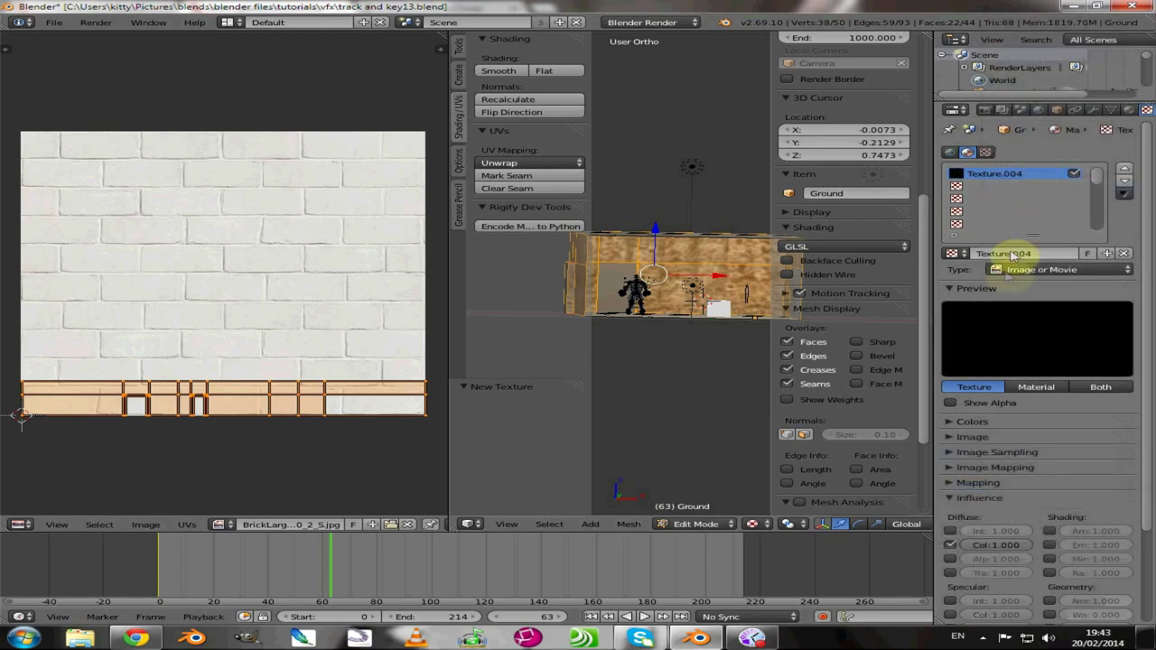
click(956, 441)
click(955, 456)
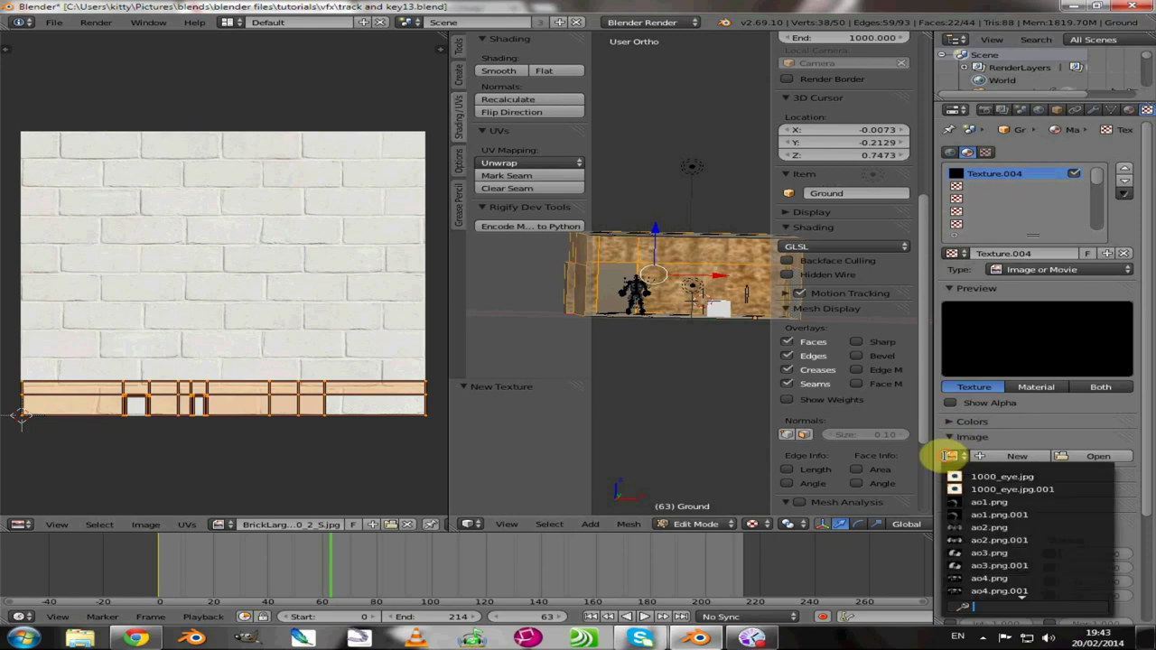
scroll(1012, 560, down, 10)
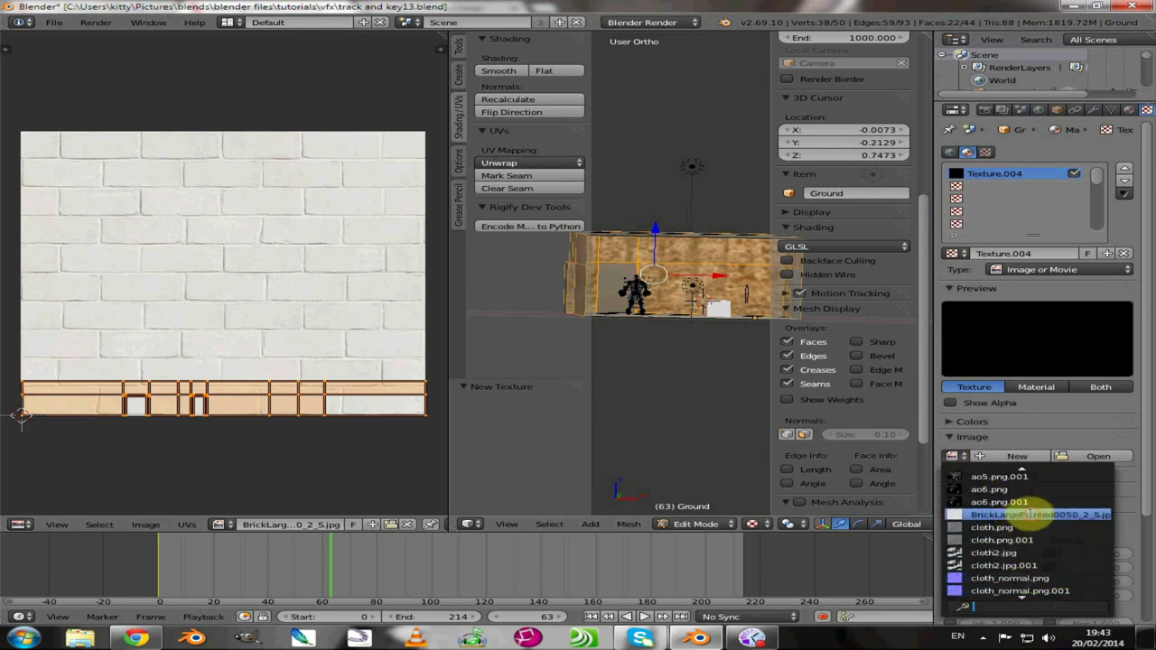
click(1036, 515)
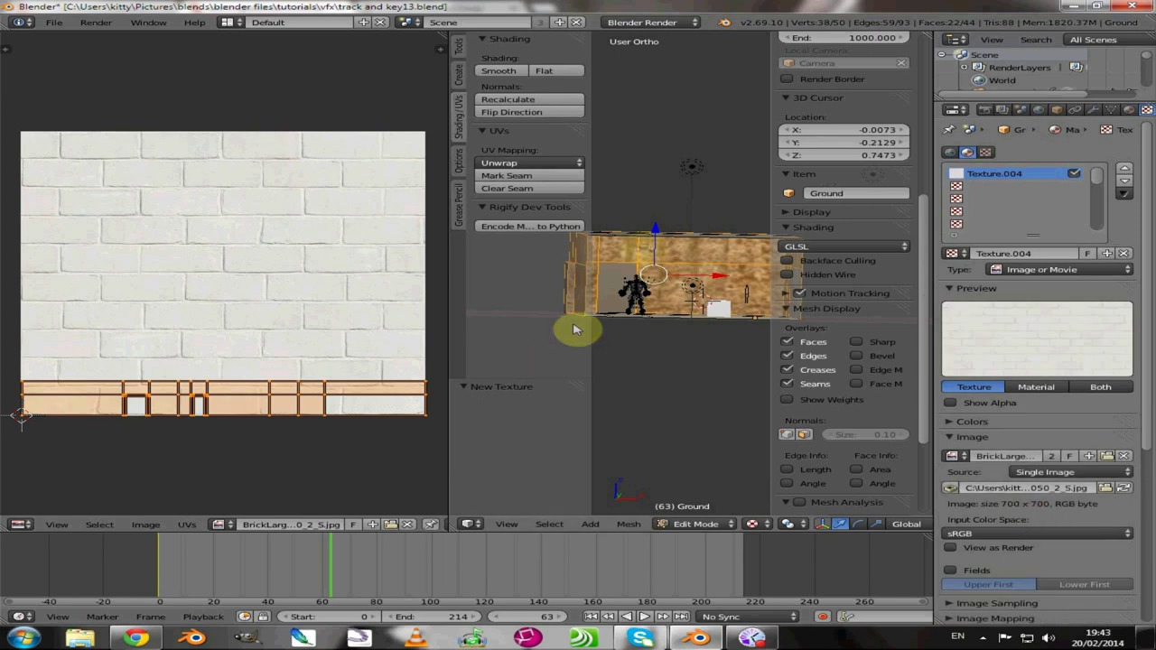
Step: Assign Material.002 to the selected wall faces and inspect them in the viewport
click(1130, 110)
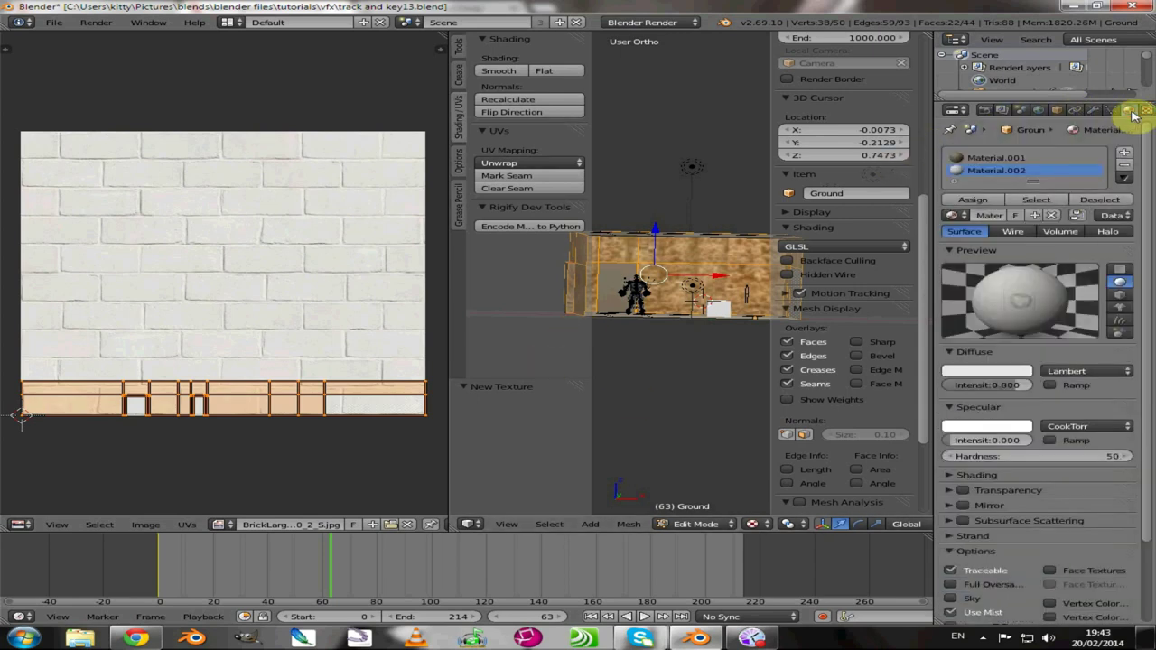
click(1003, 177)
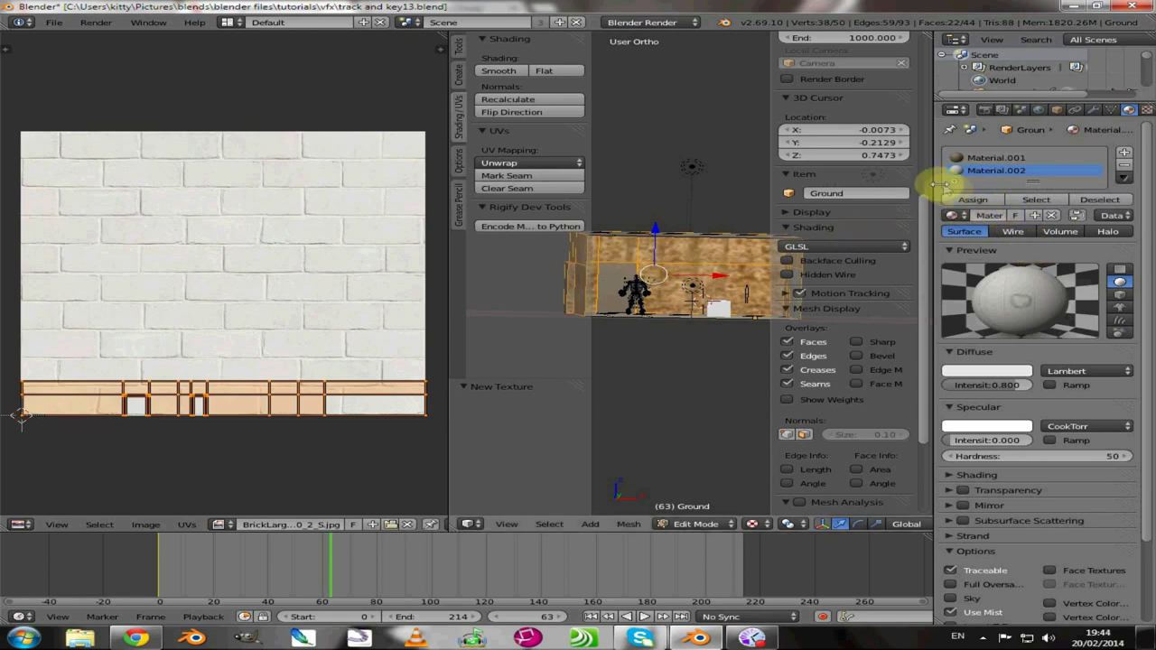
click(963, 202)
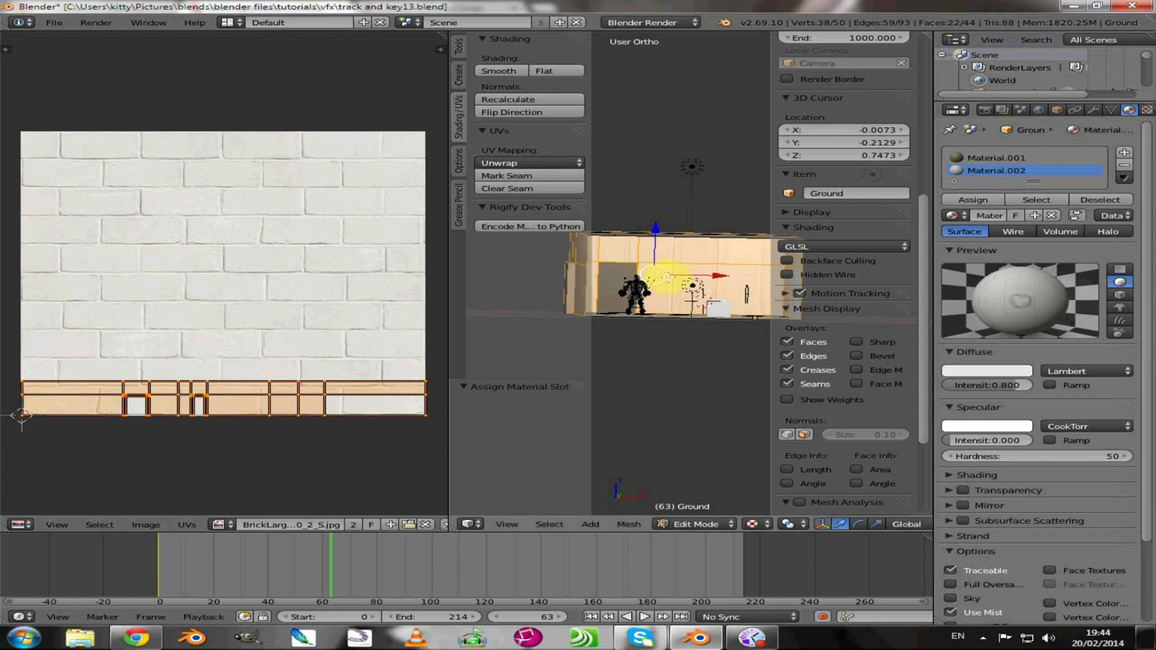
mouse_move(676, 277)
middle_down()
mouse_move(728, 279)
mouse_move(563, 276)
mouse_move(609, 266)
mouse_move(673, 274)
middle_up()
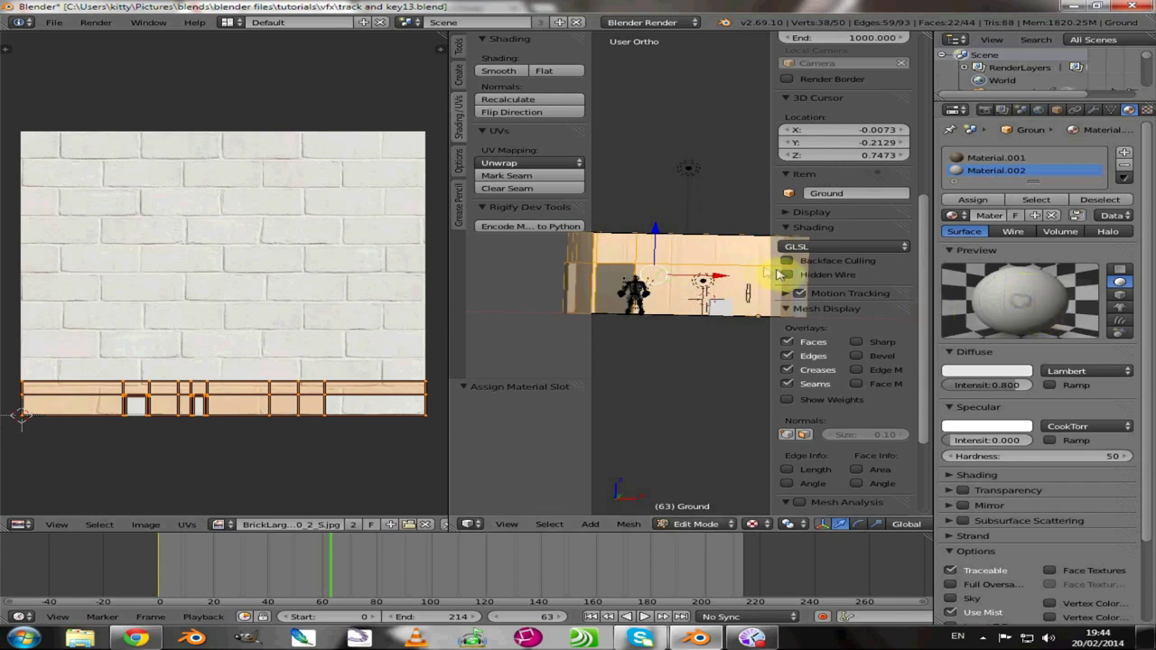
scroll(670, 253, down, 1)
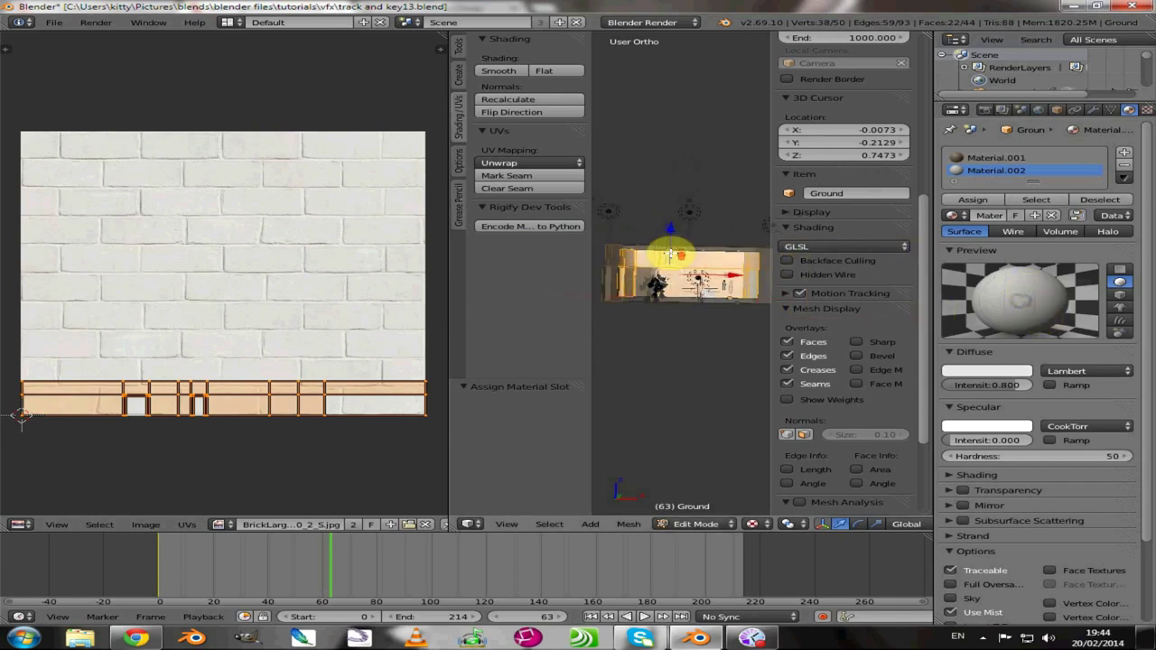
scroll(671, 252, up, 4)
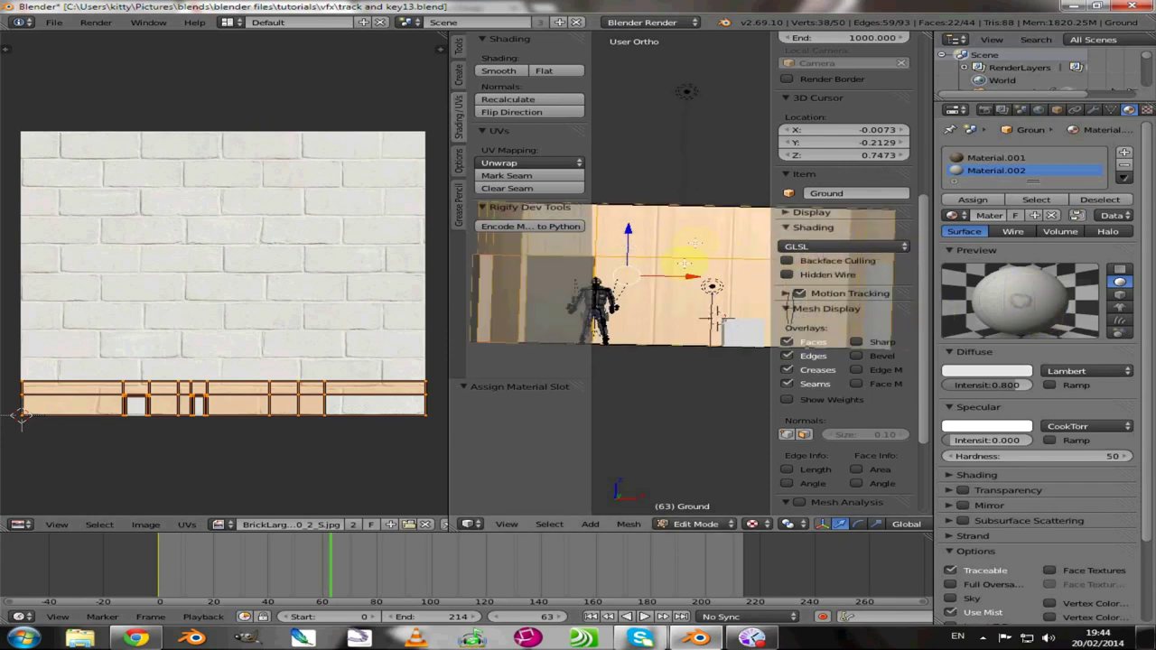
Step: Set the brick texture's mapping coordinates to UV
click(1147, 110)
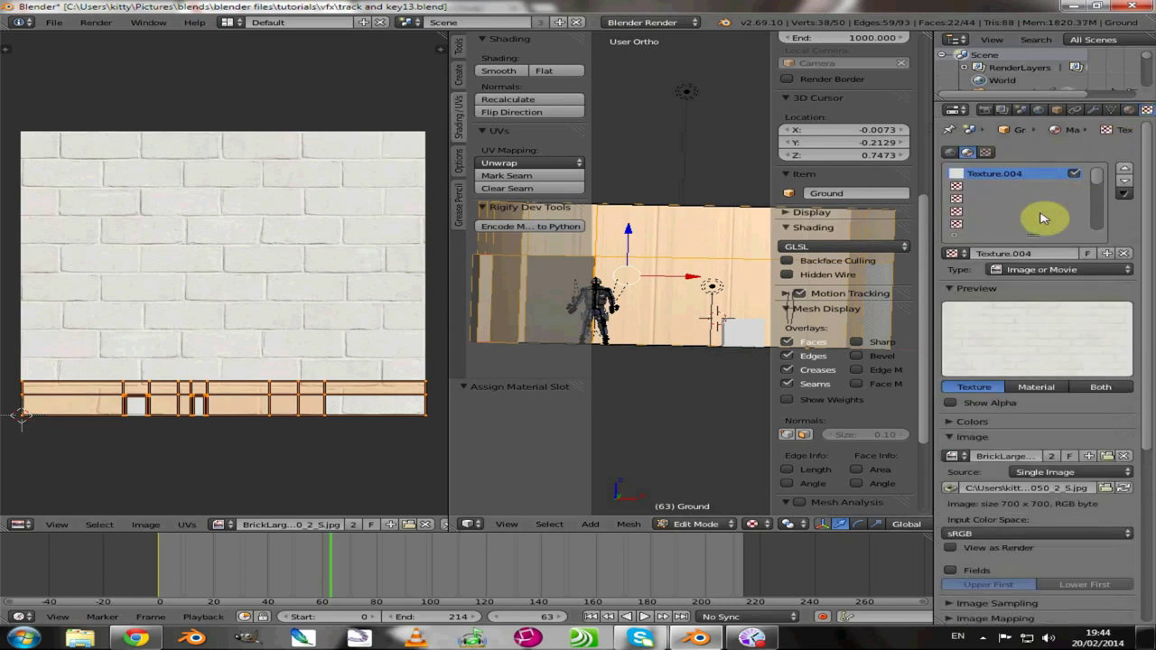
scroll(1072, 437, down, 1)
scroll(1072, 438, down, 2)
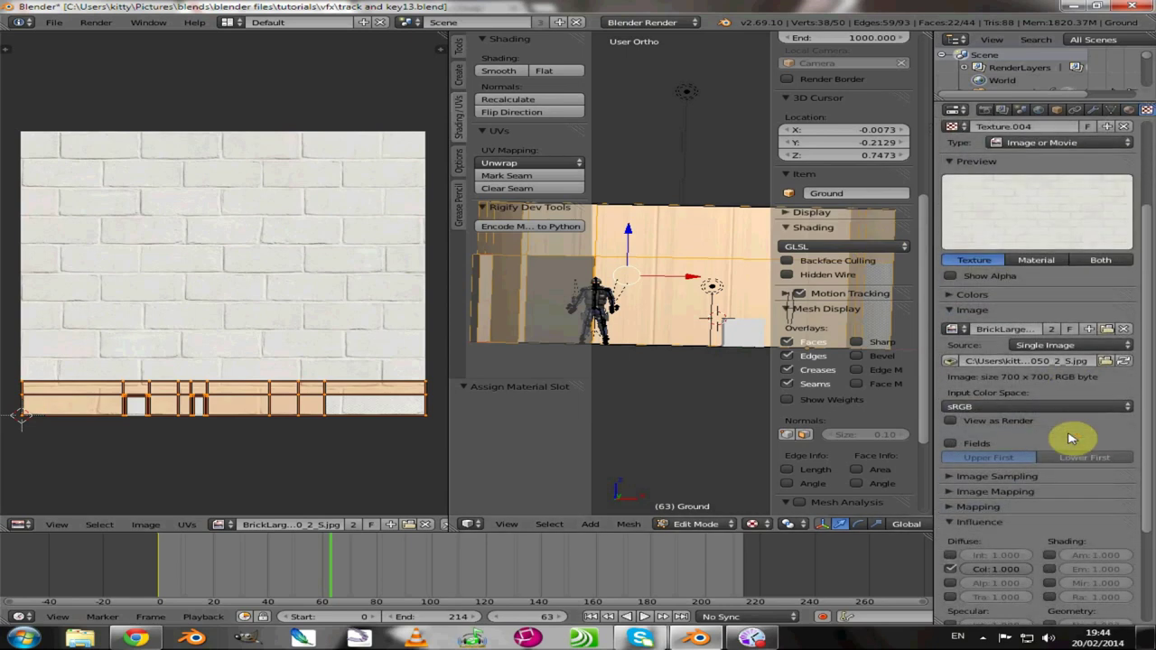
click(963, 507)
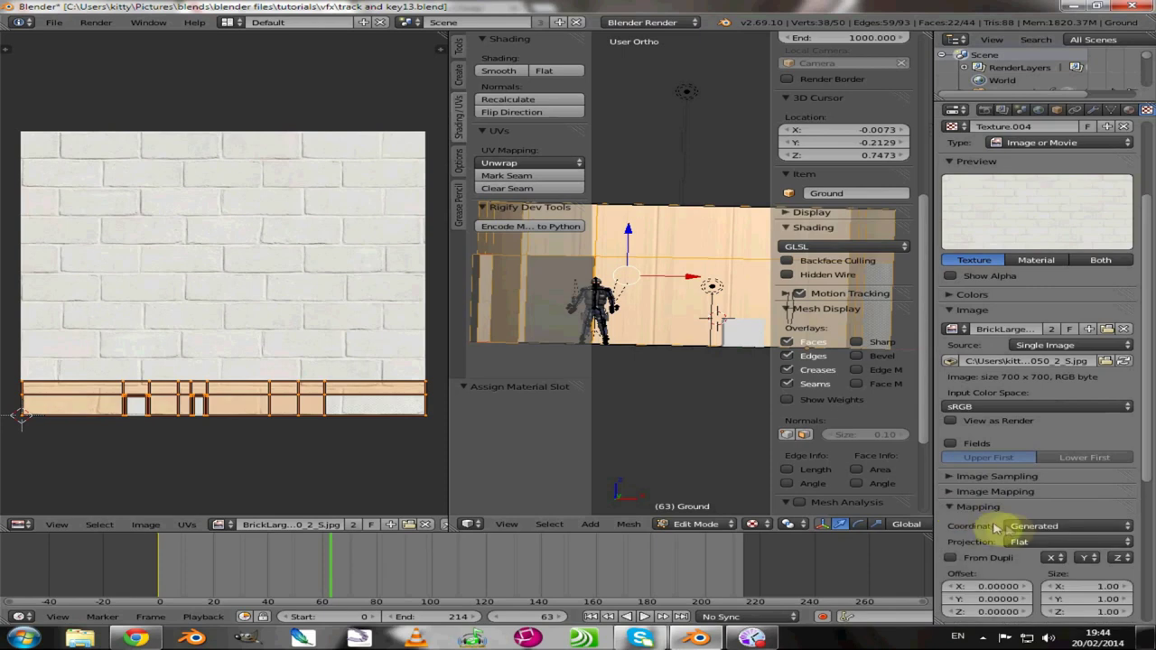
click(1026, 527)
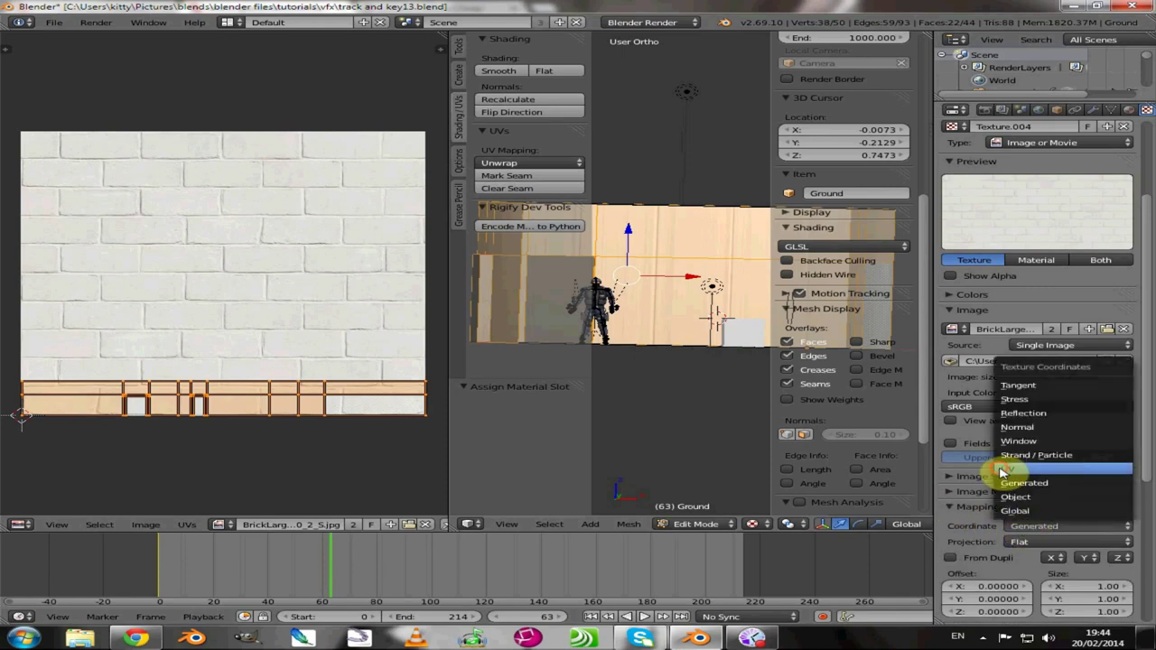
click(1003, 471)
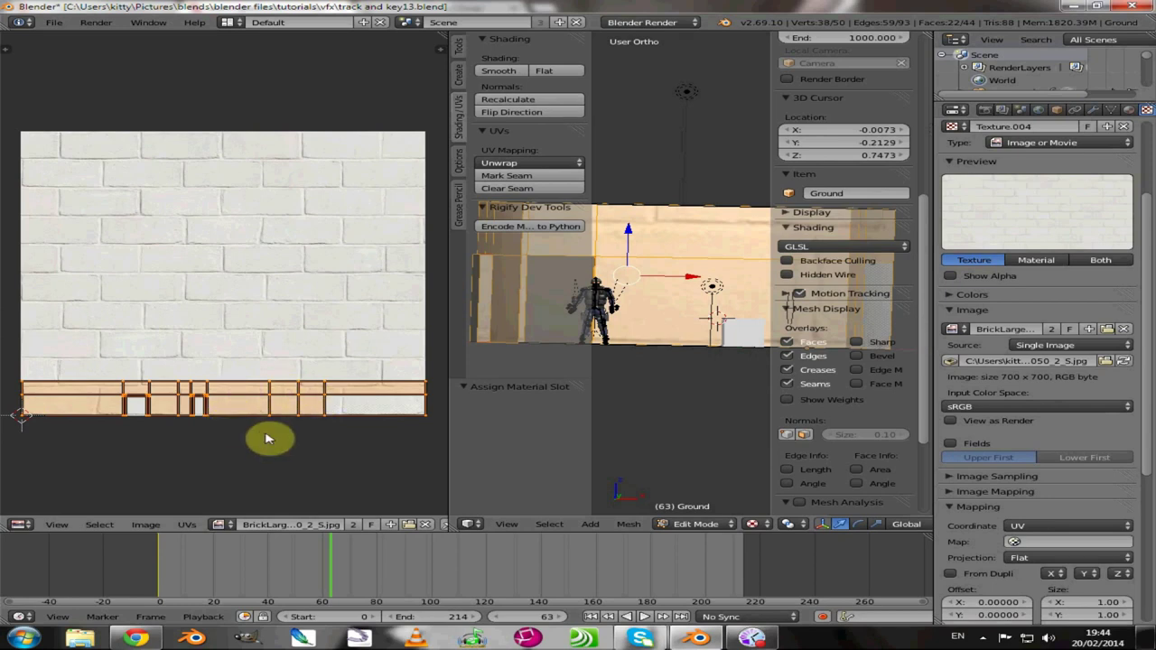
Step: Scale the UV strip up far beyond the brick image so the bricks tile
key(s)
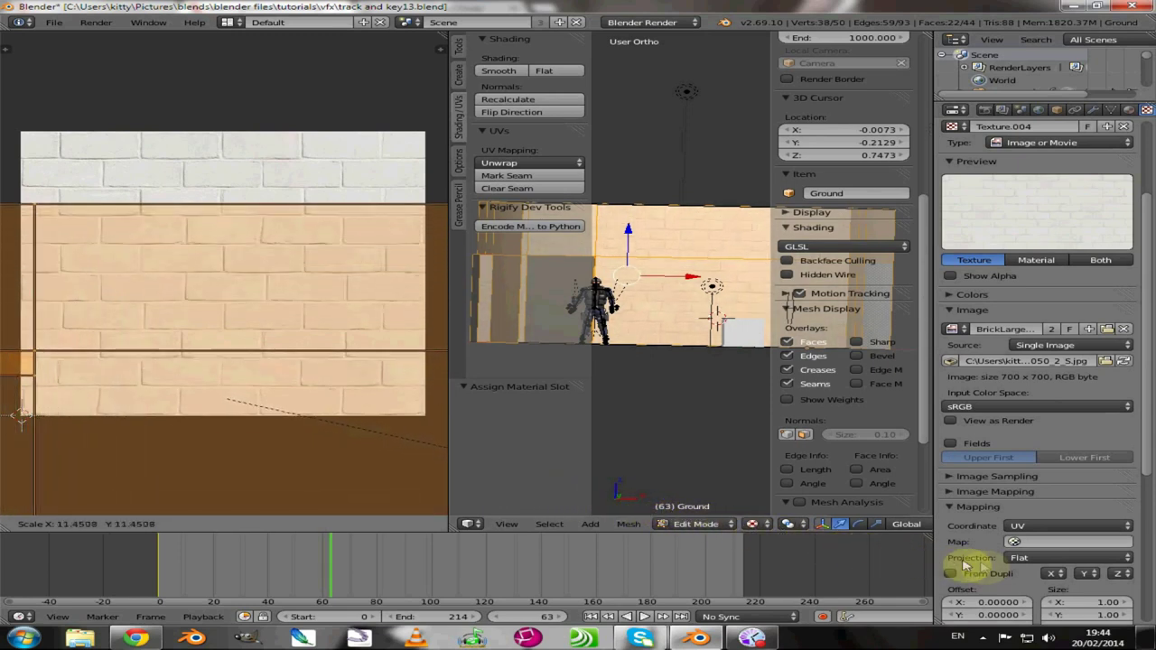
click(1137, 569)
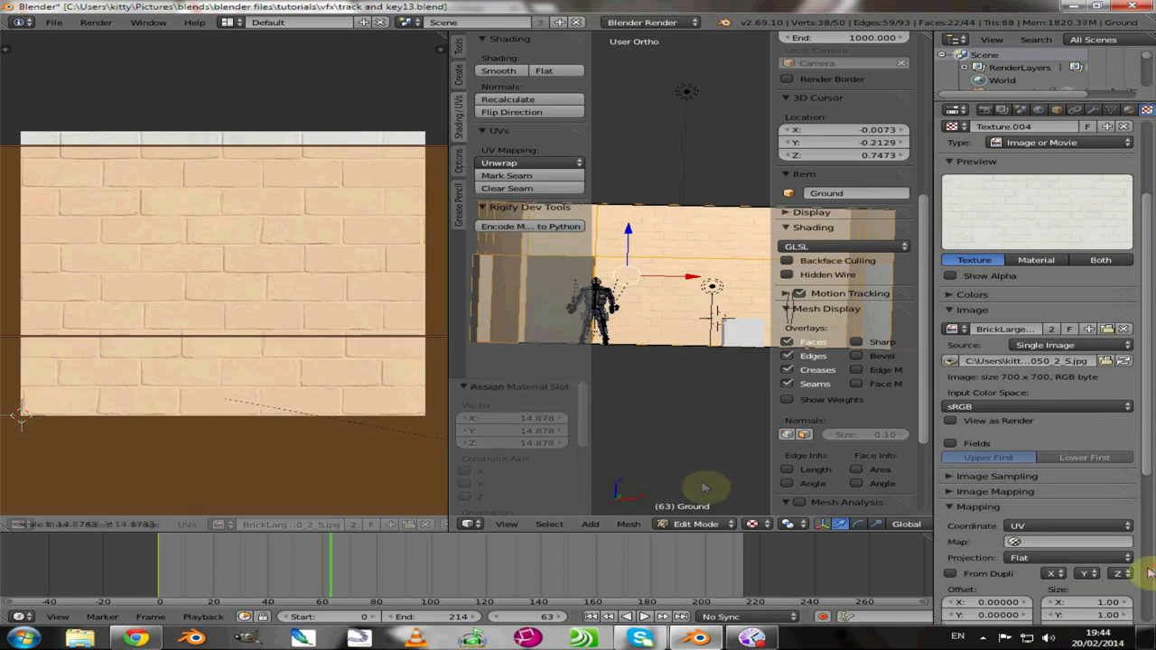
click(659, 338)
scroll(659, 338, down, 3)
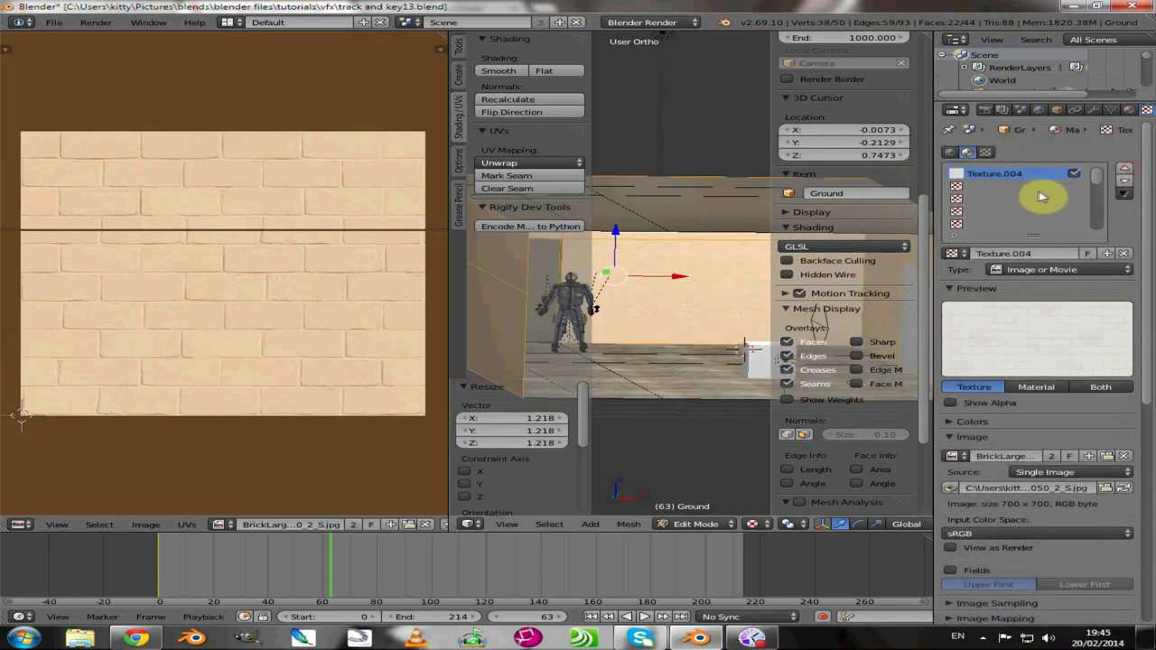
Step: Create Texture.005 in the second slot as an image texture with UV coordinates
click(984, 193)
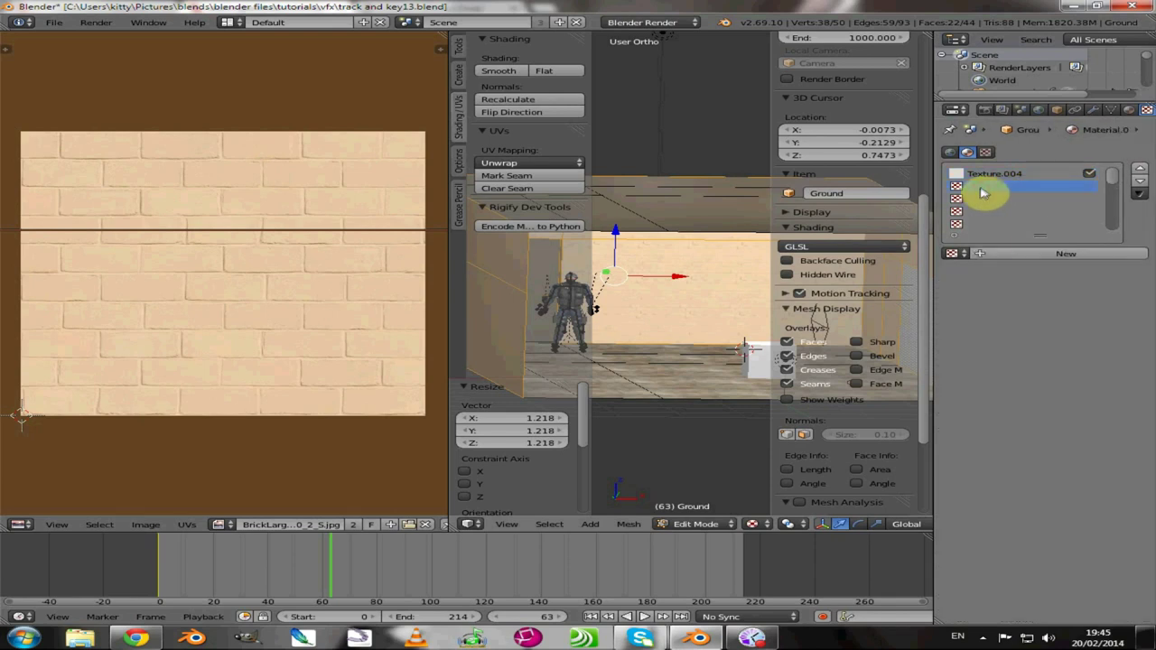
click(989, 253)
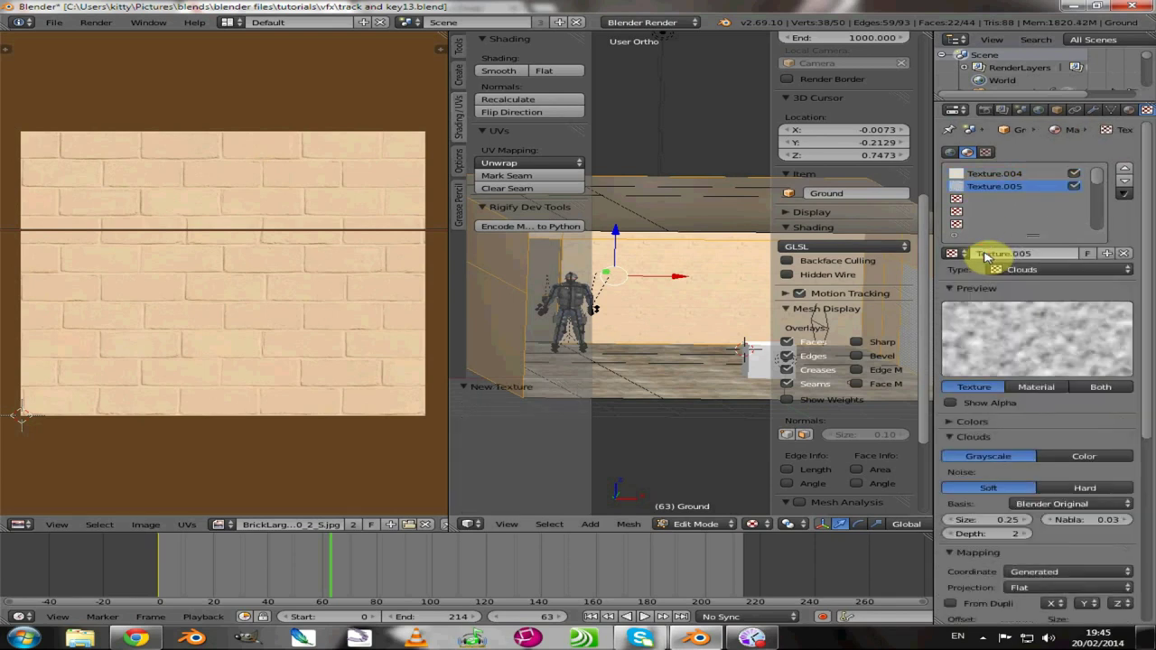
click(1026, 269)
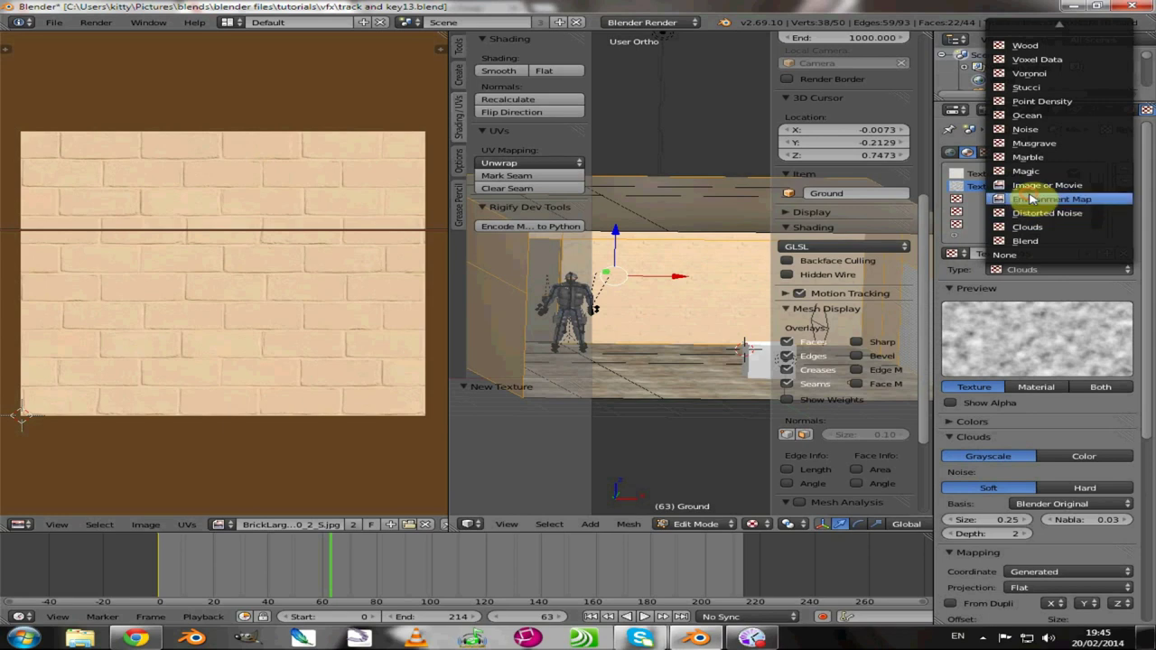
click(1033, 199)
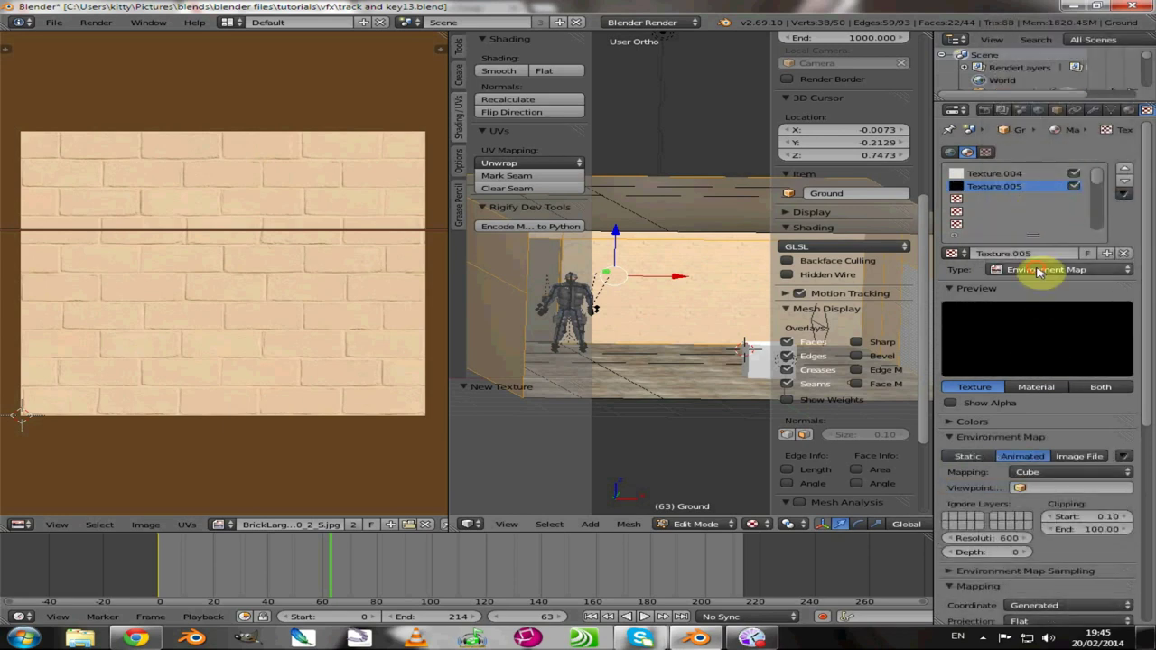
click(1032, 268)
click(1034, 186)
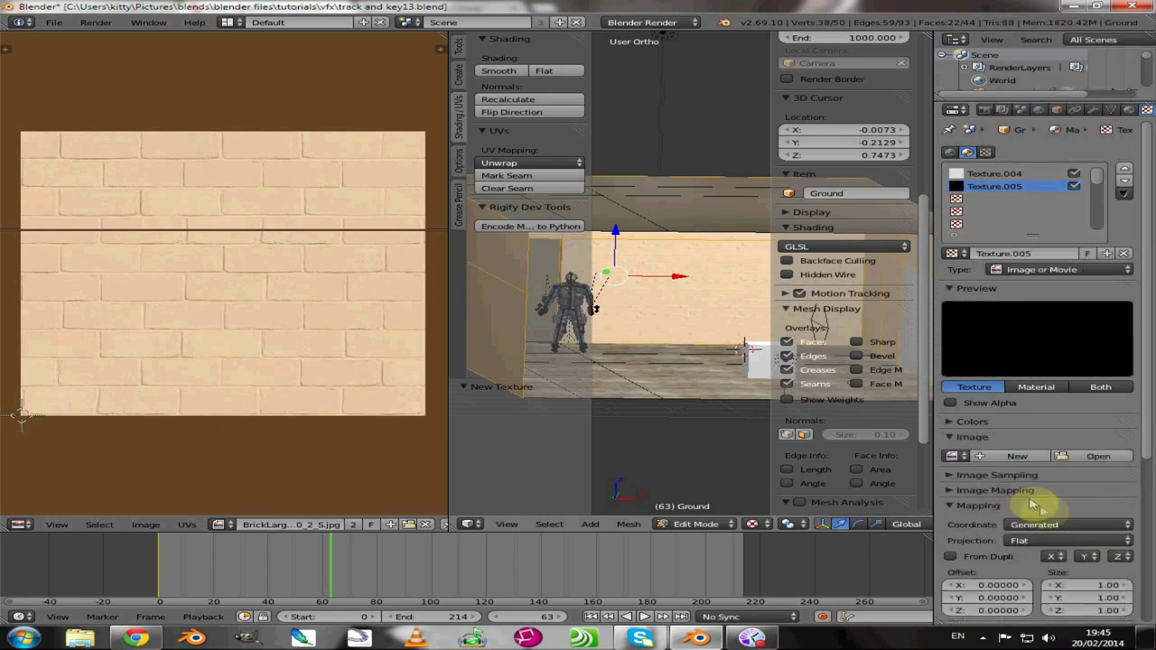
click(1039, 527)
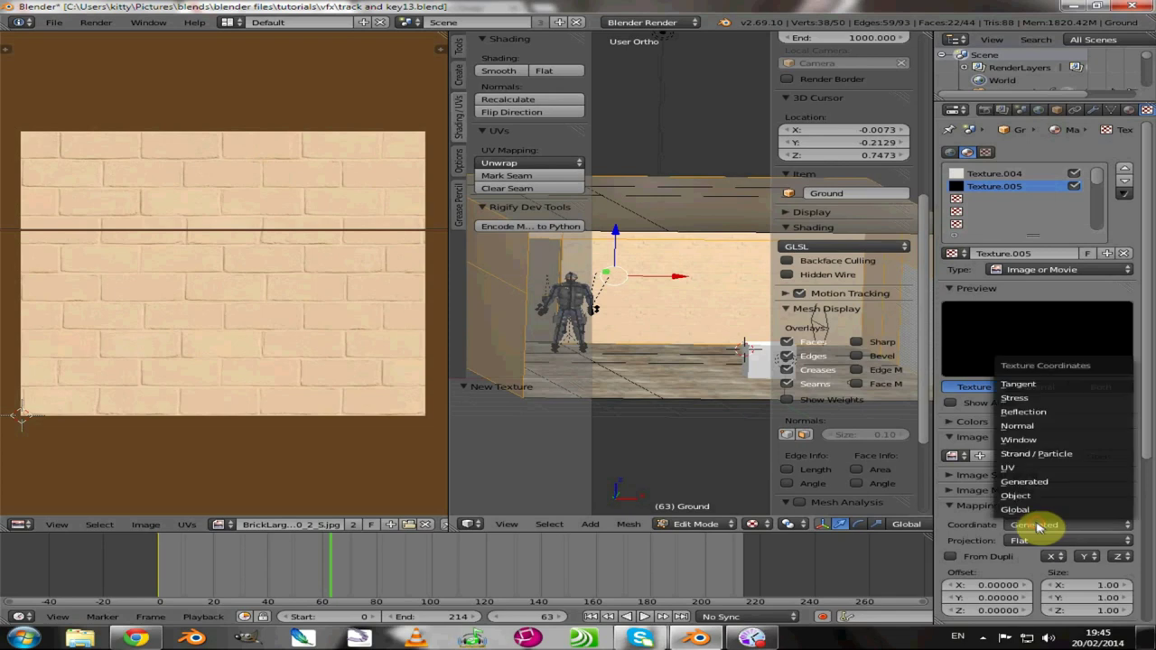
click(1075, 460)
Step: Load BrickLargePainted0050_2_S_mn.jpg from the textures folder into Texture.005
click(1075, 459)
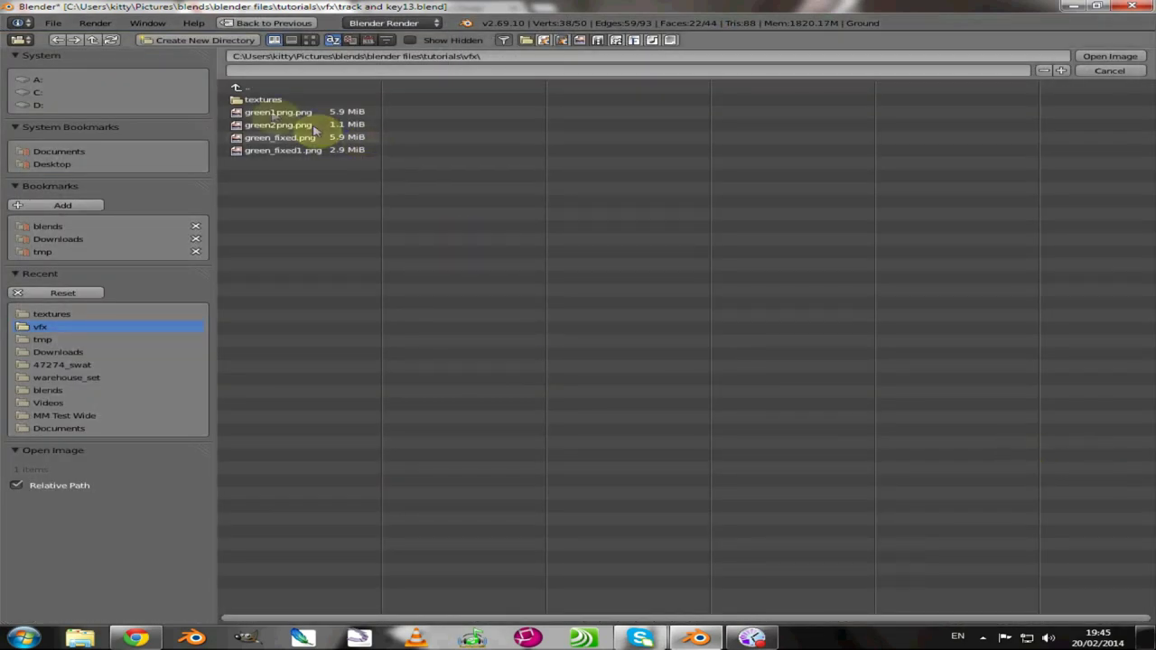
click(257, 101)
click(310, 39)
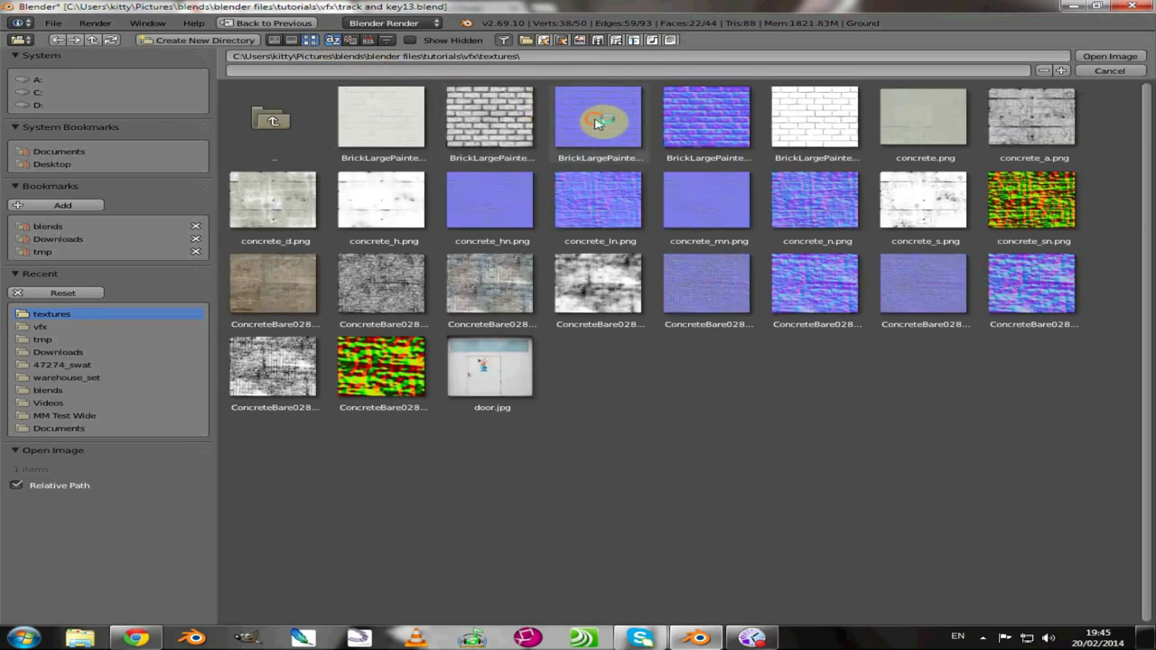
click(596, 123)
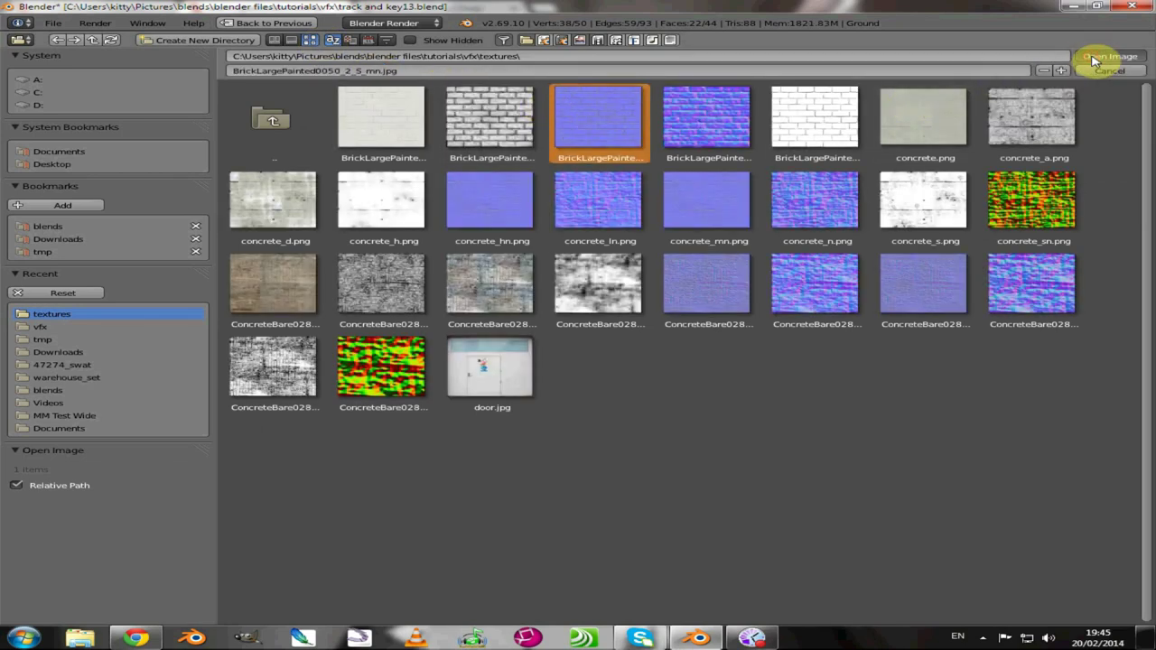
click(1093, 60)
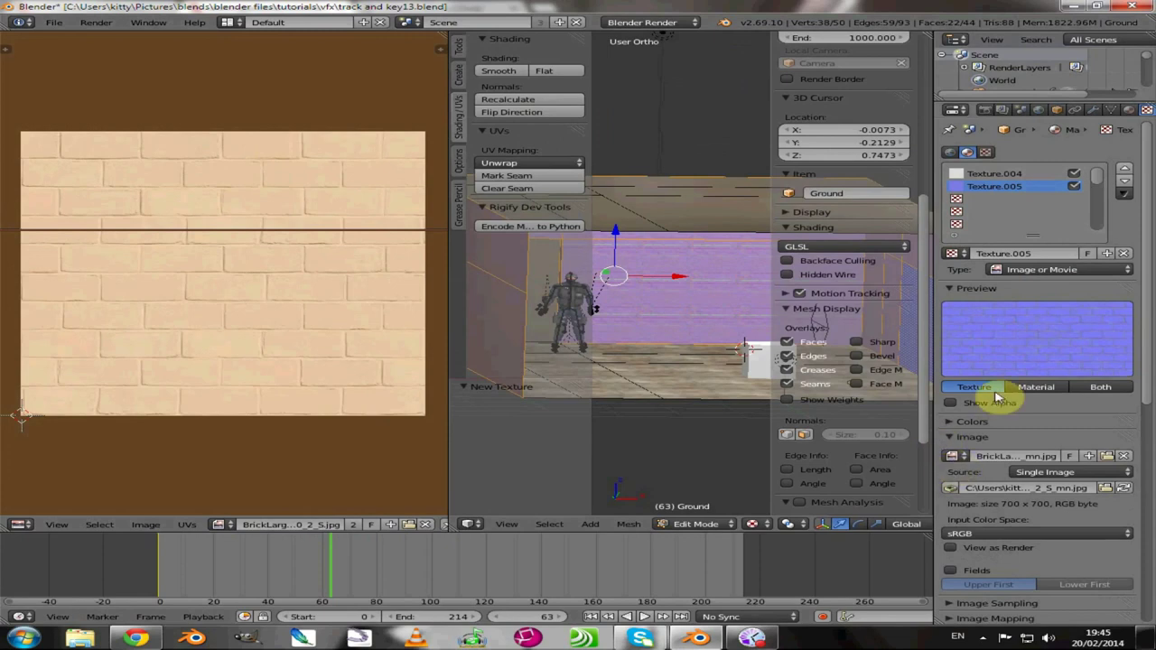
Step: Make Texture.005 a normal map affecting geometry normals at 0.3, not diffuse colour
scroll(1066, 526, down, 2)
drag(1146, 400, 1152, 553)
scroll(1149, 553, up, 1)
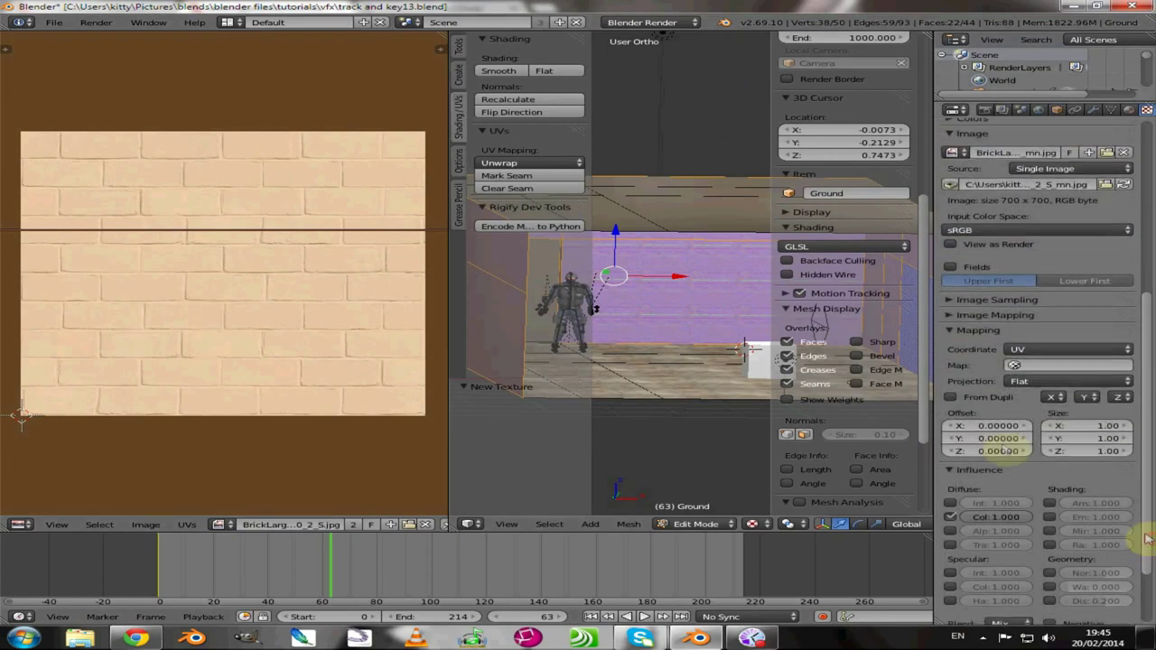
click(950, 318)
click(950, 318)
click(956, 303)
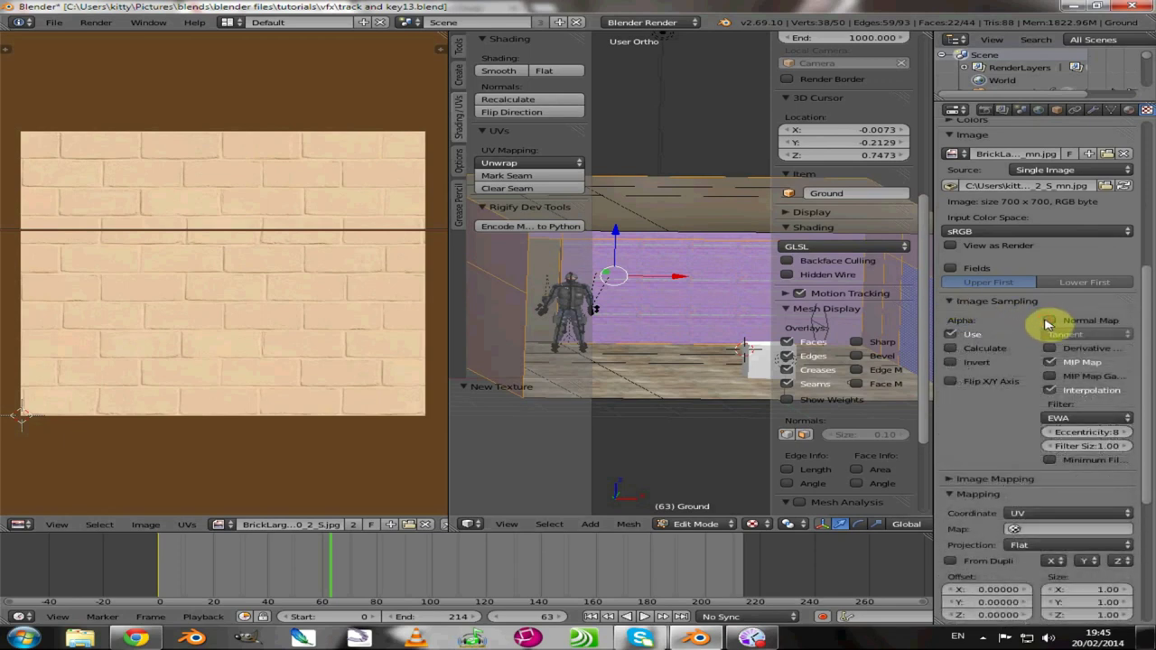
click(1050, 320)
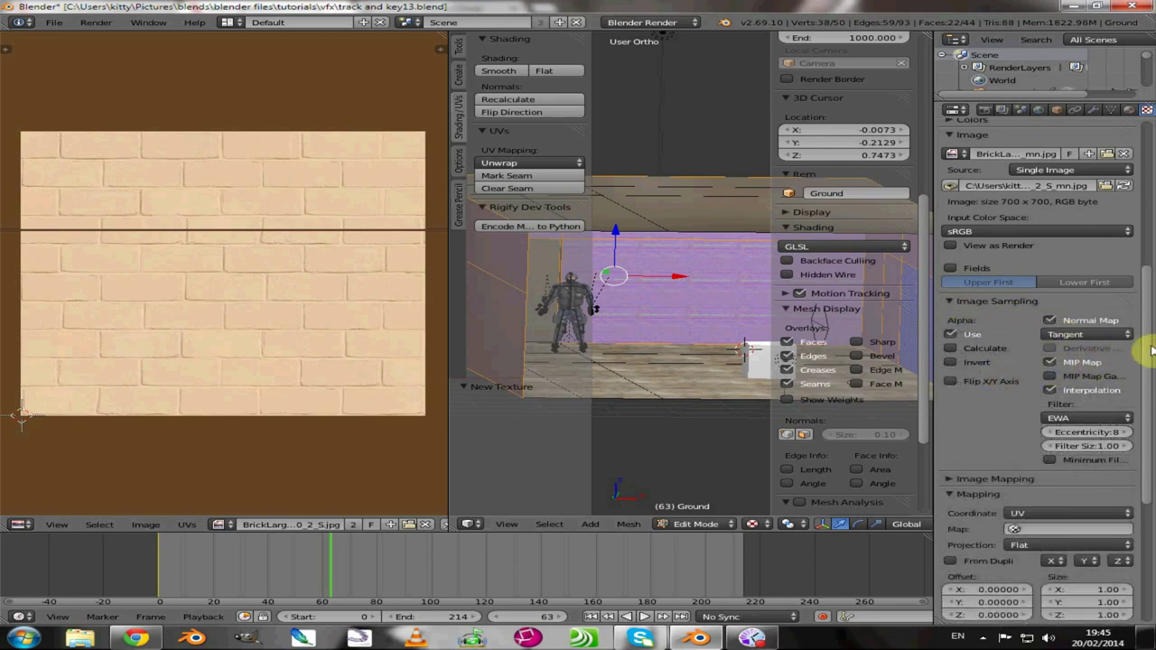
scroll(1130, 470, down, 7)
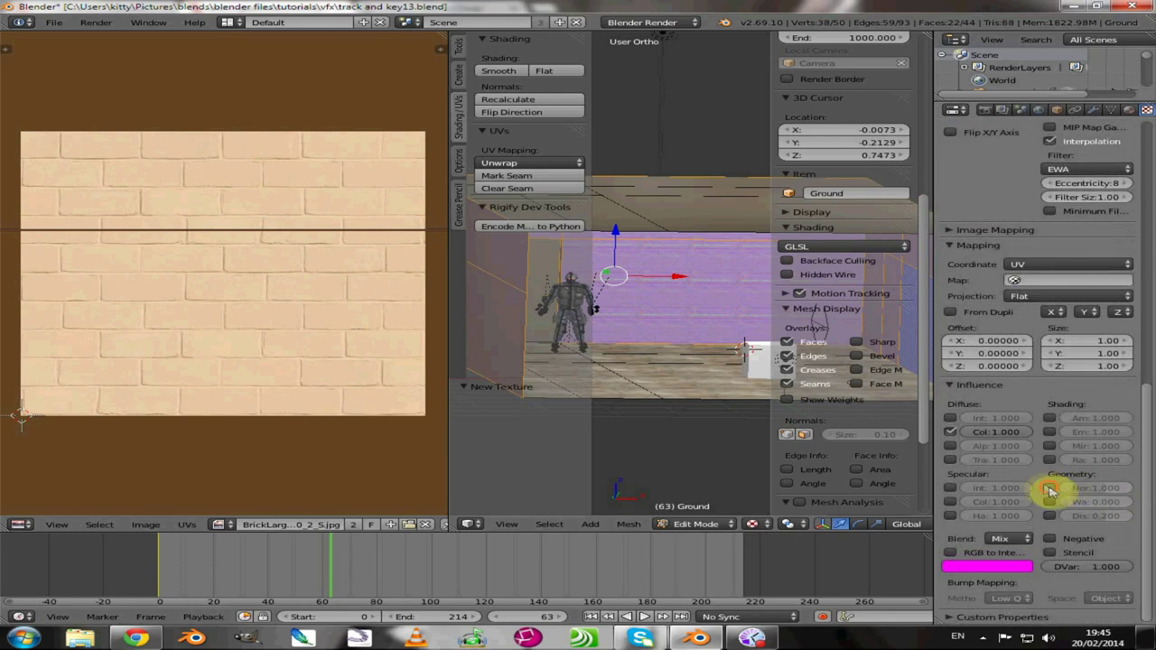
click(1050, 489)
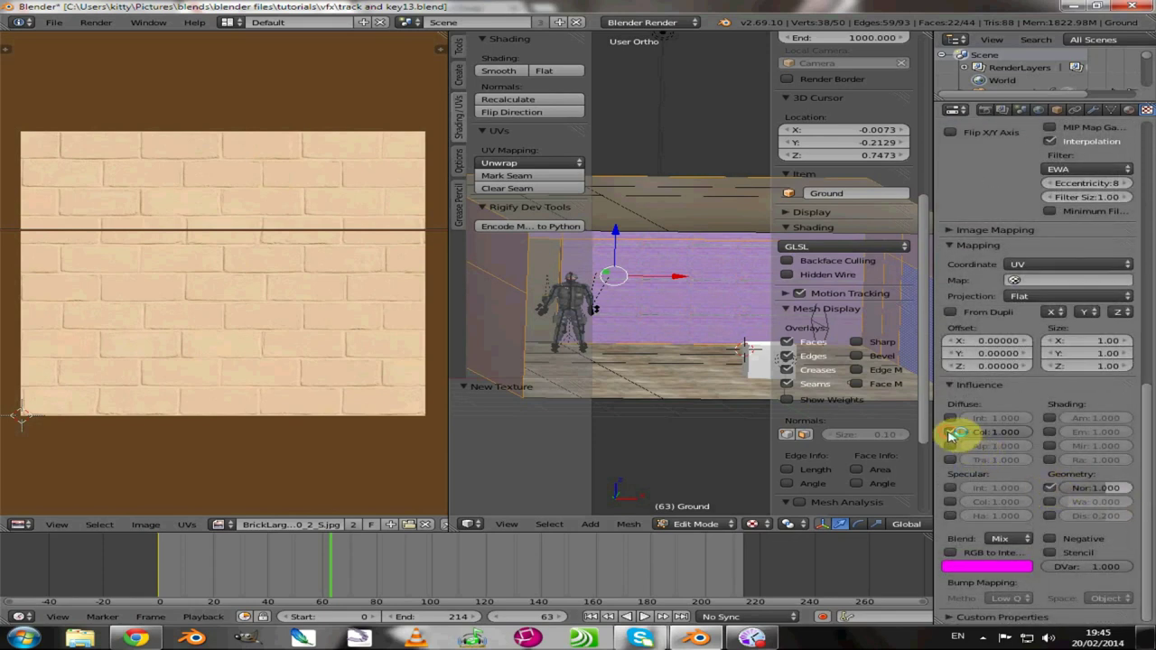
click(950, 433)
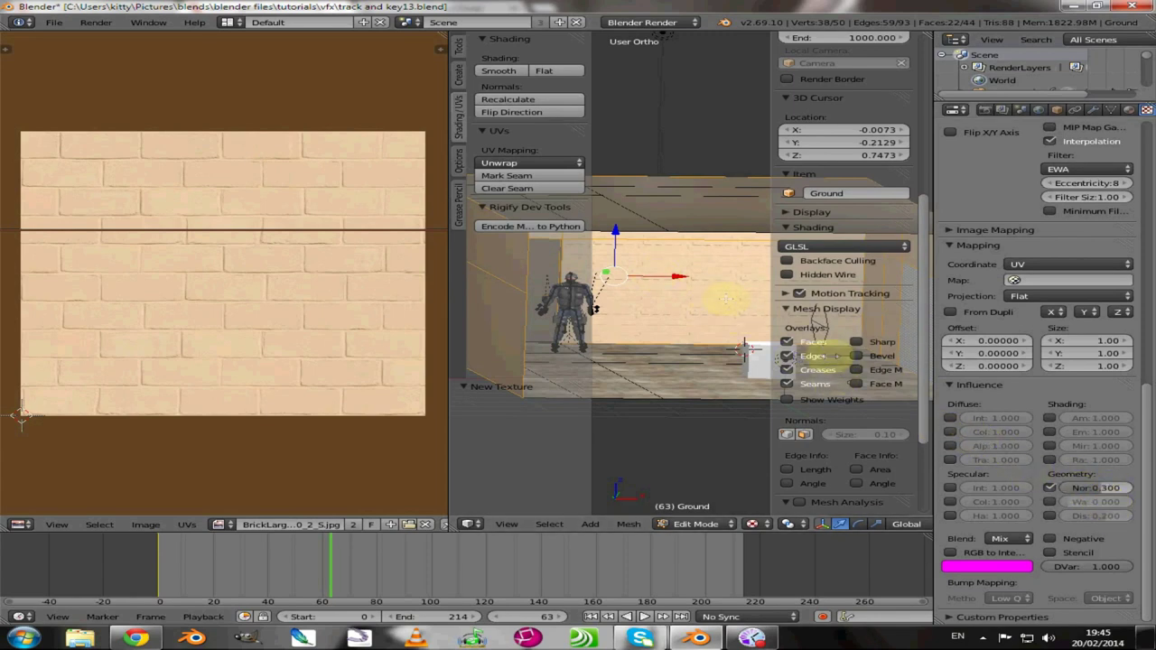
drag(1146, 425, 1146, 136)
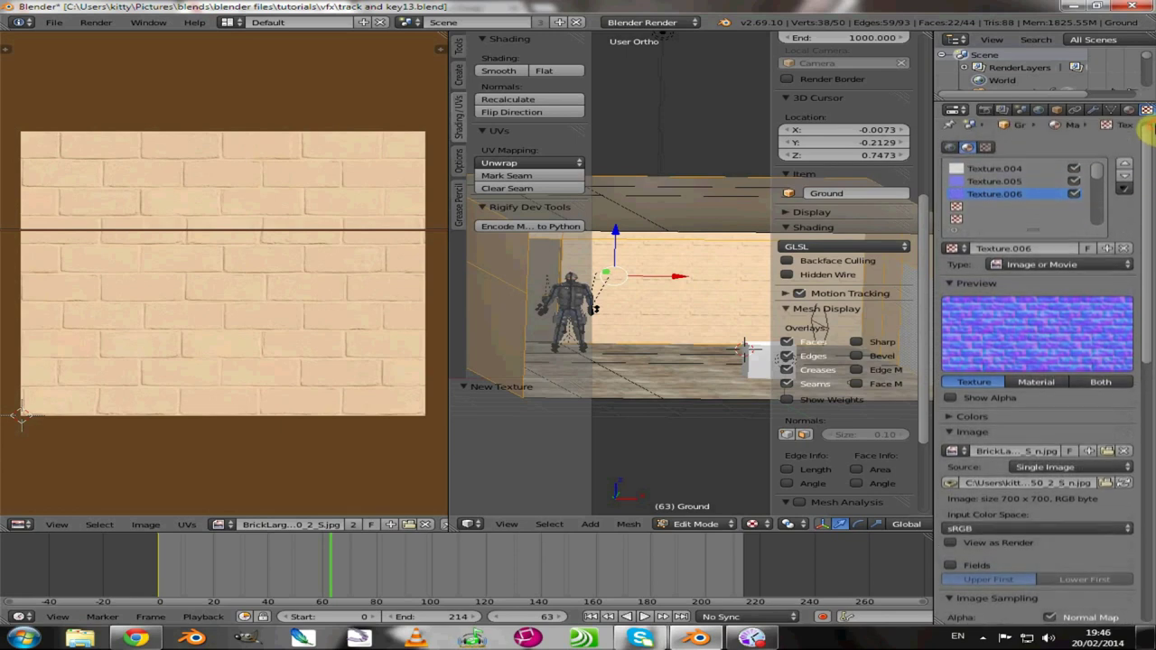
Step: Create Texture.007 as an image texture loading BrickLargePainted0050_2_S_s.jpg
click(978, 212)
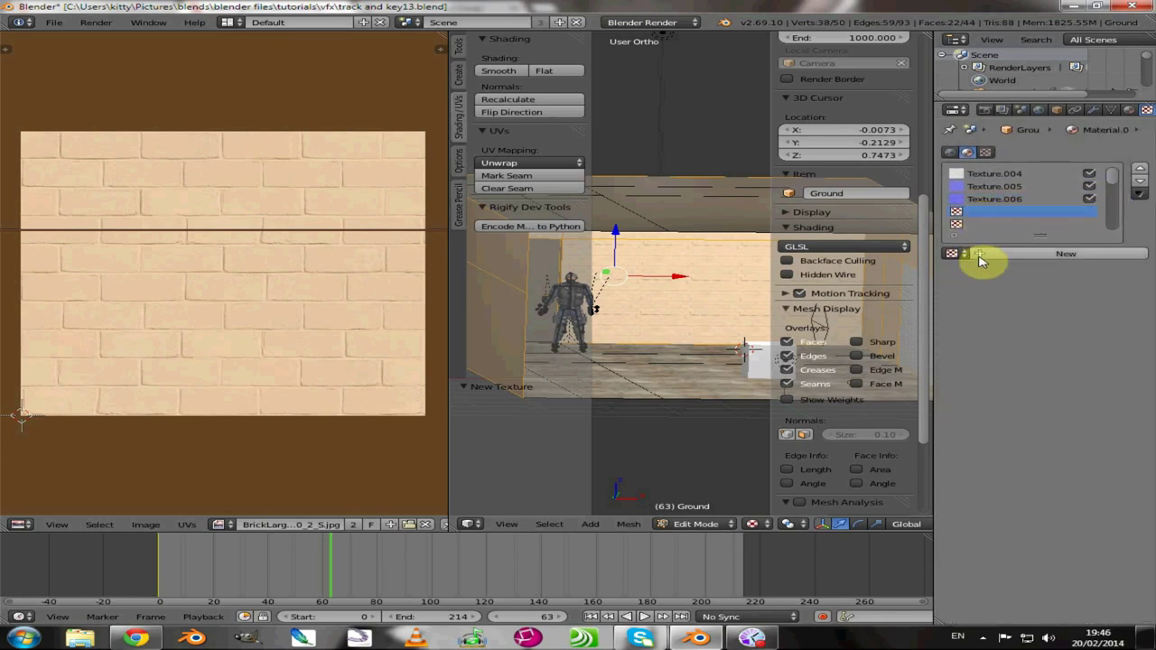
click(982, 257)
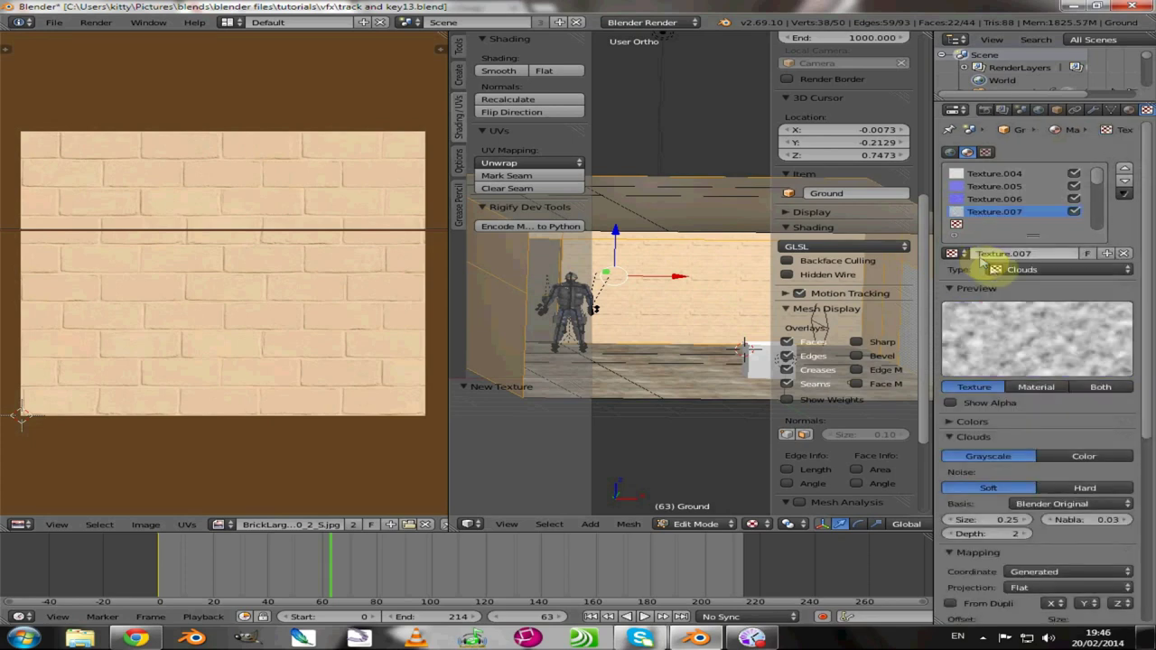
click(1023, 269)
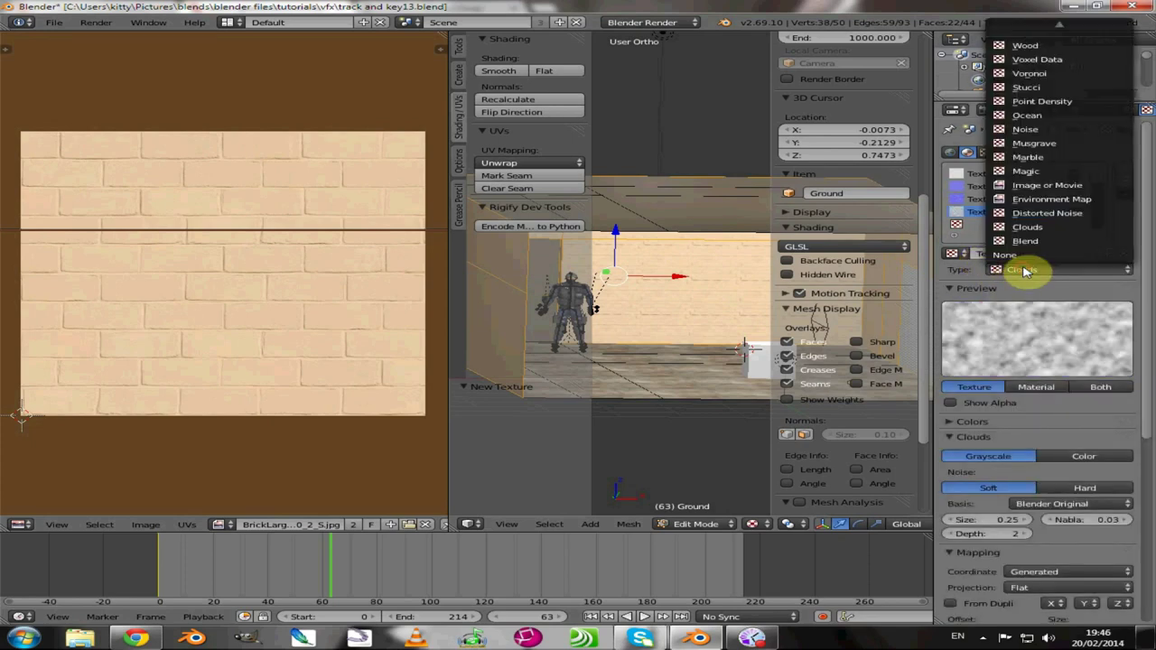
click(1043, 186)
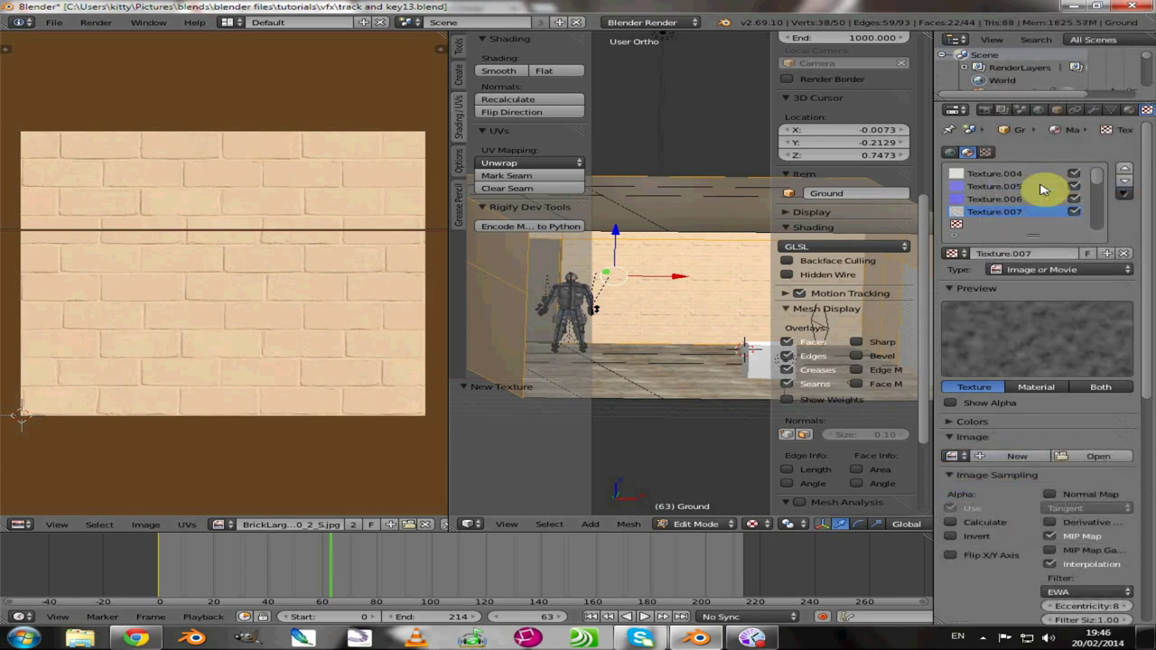
click(1101, 462)
click(271, 99)
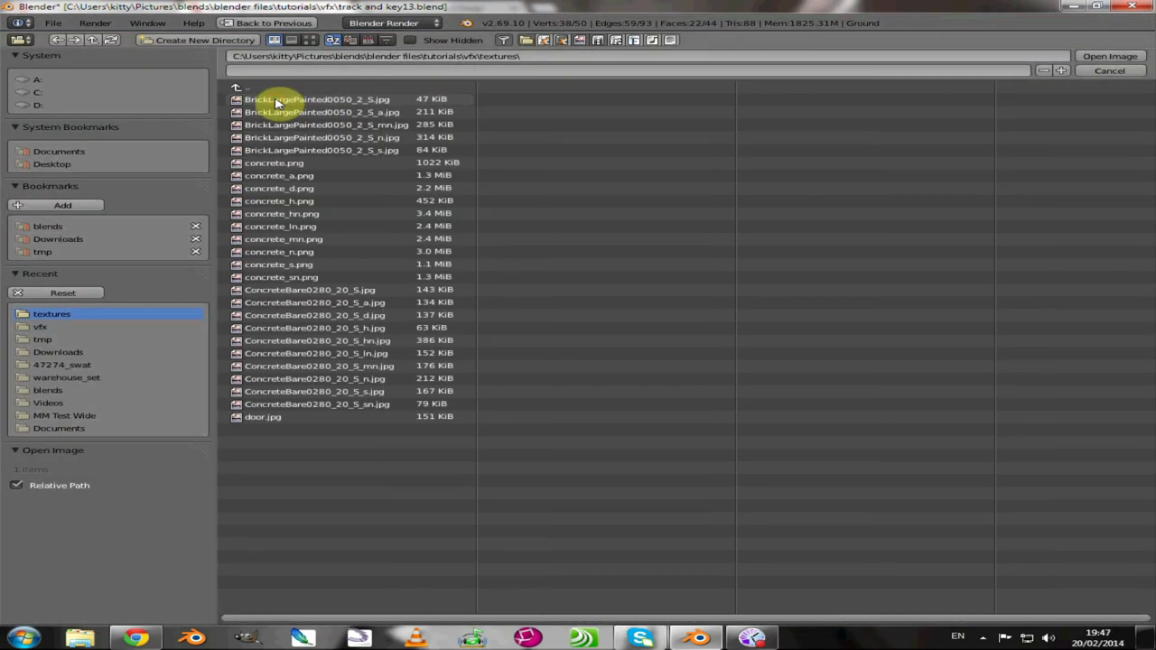
click(309, 40)
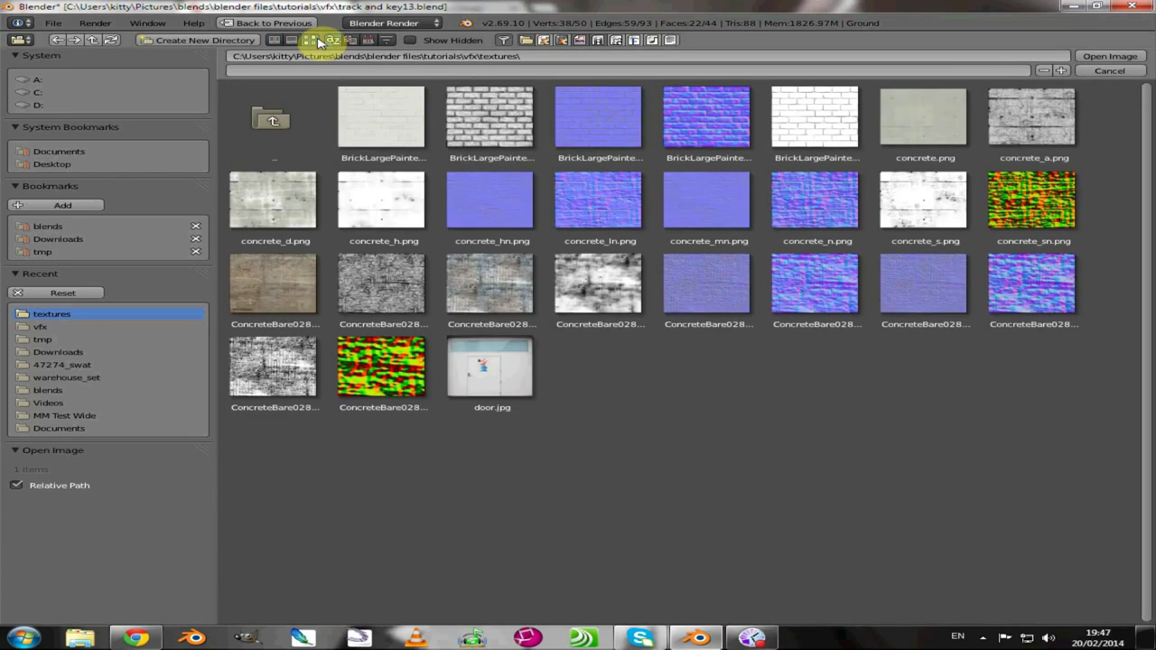
click(486, 131)
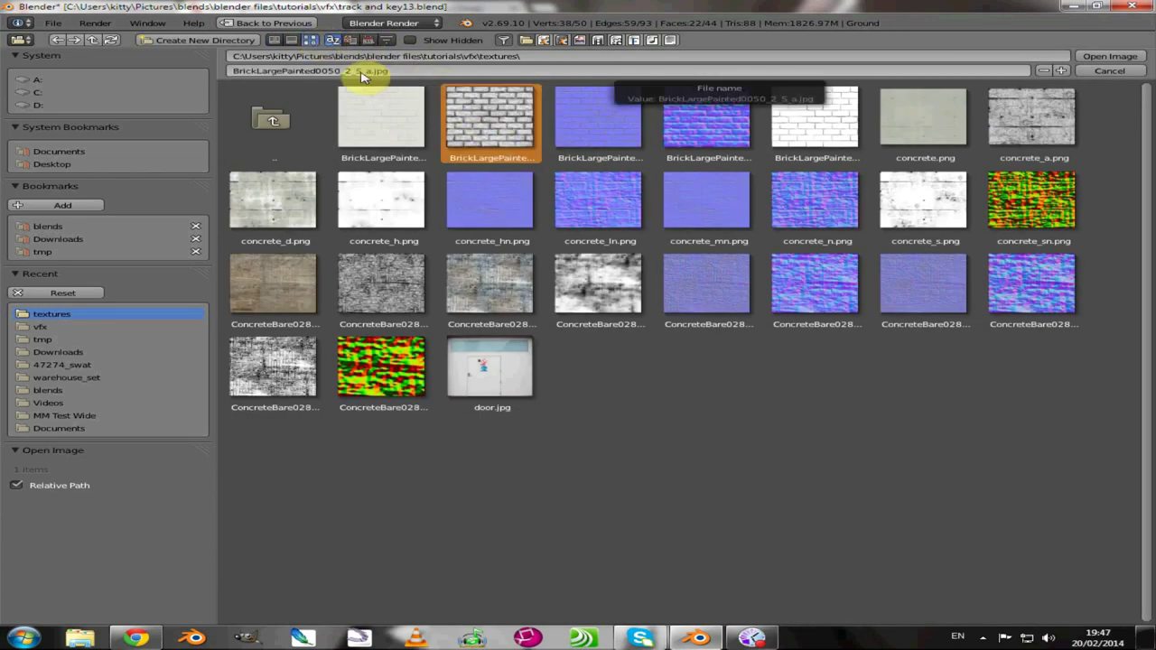
click(811, 136)
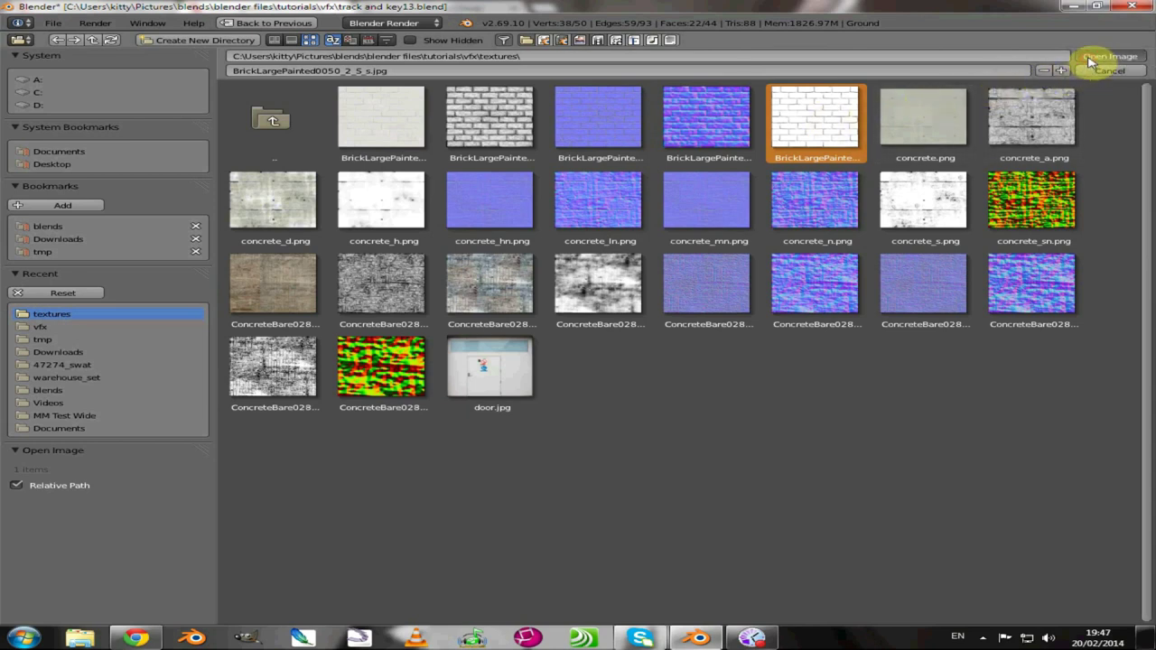
click(1091, 57)
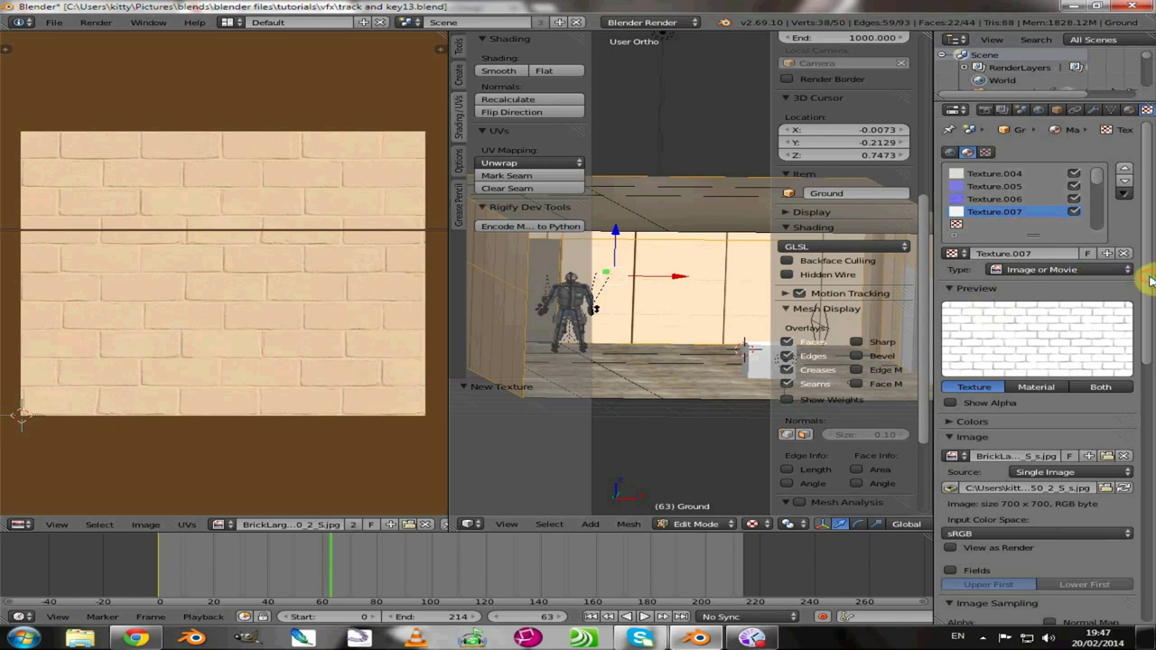
Step: Map Texture.007 by UV, driving specular intensity instead of diffuse colour, with Both preview
scroll(976, 258, down, 8)
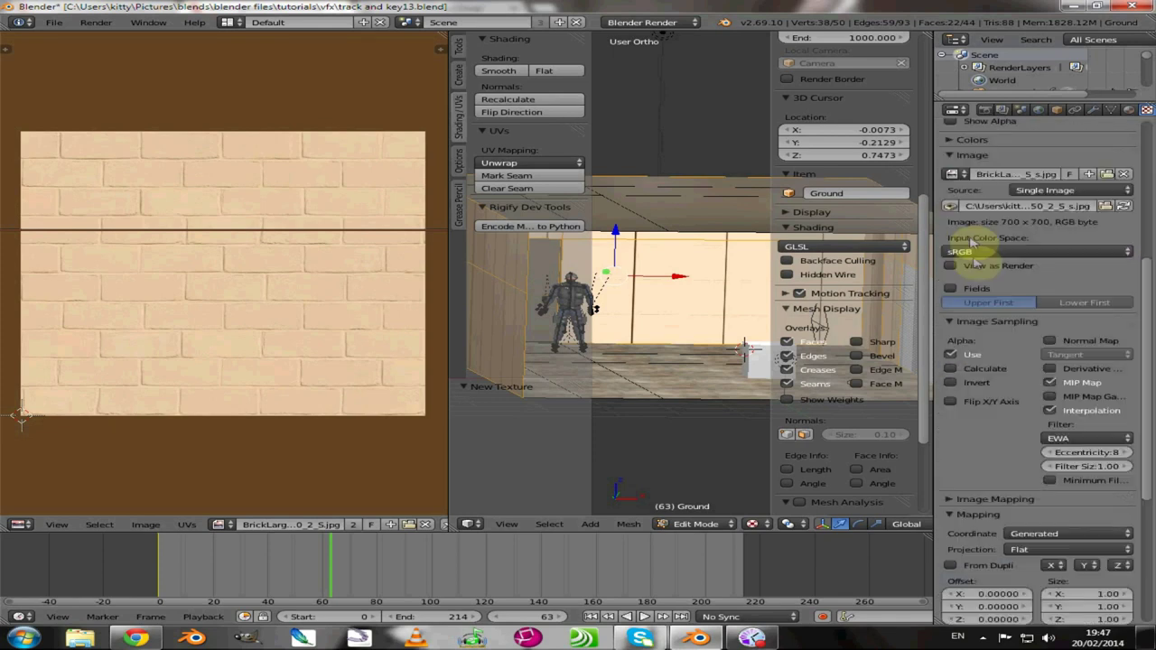
click(1023, 535)
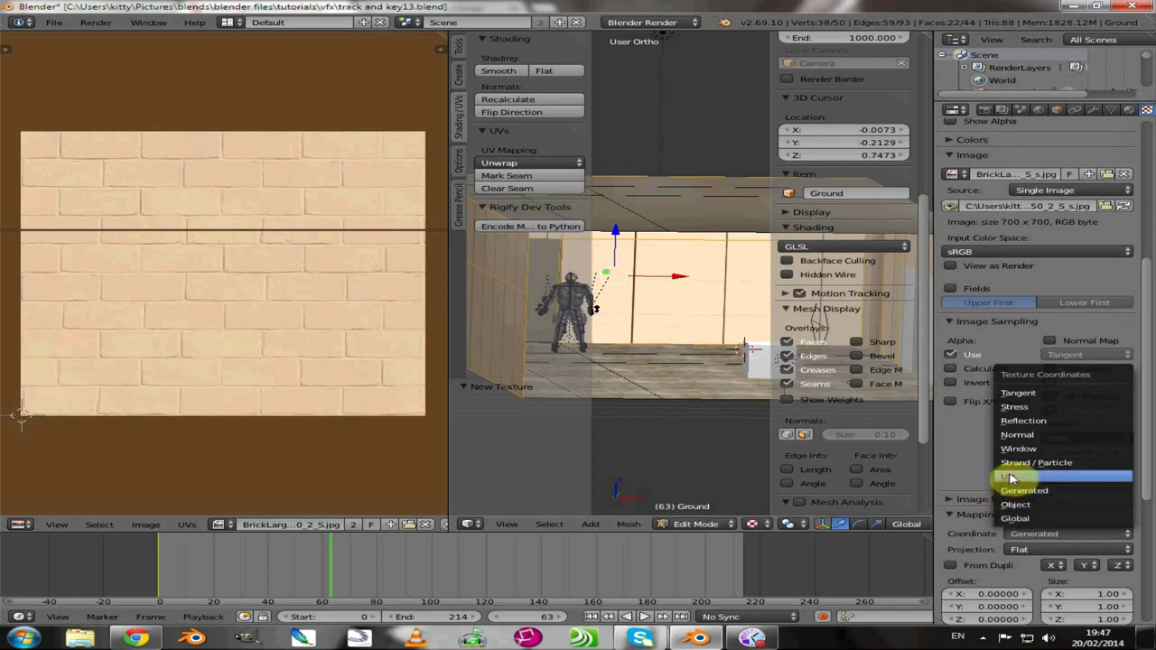
click(1010, 478)
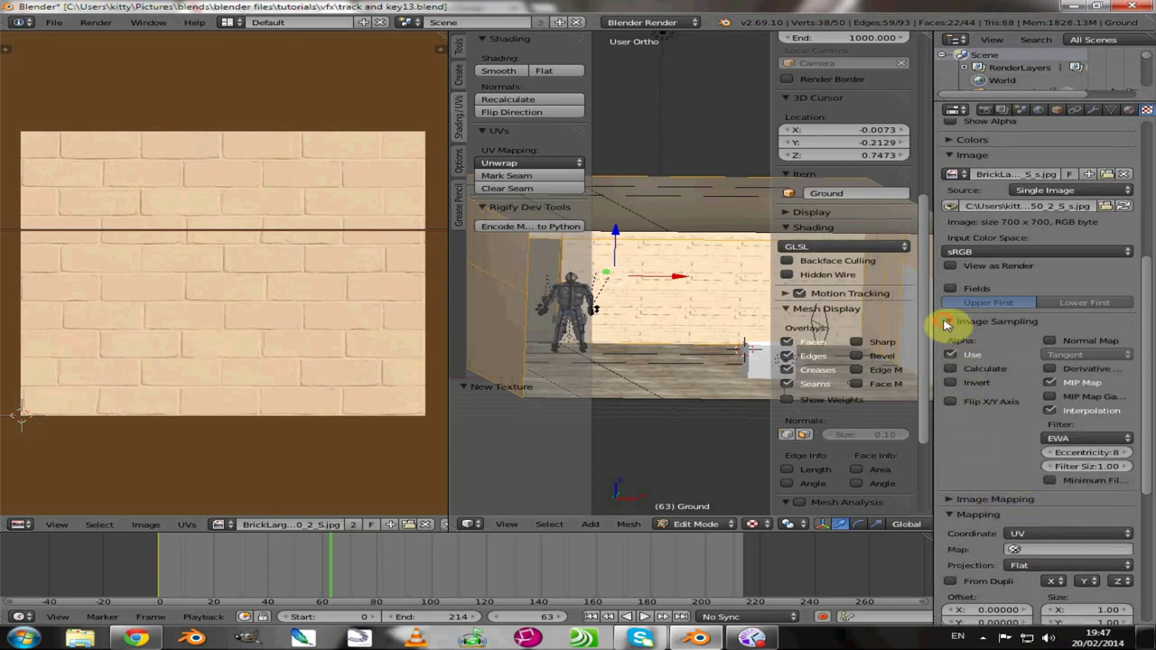
click(946, 322)
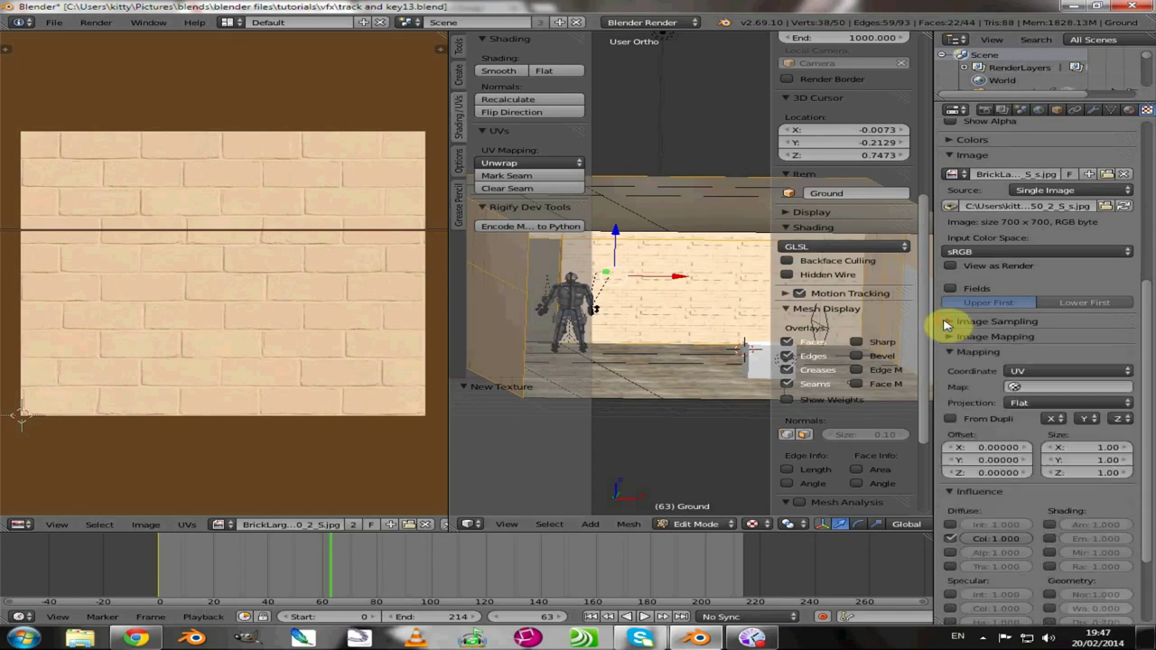
click(952, 541)
scroll(948, 528, down, 2)
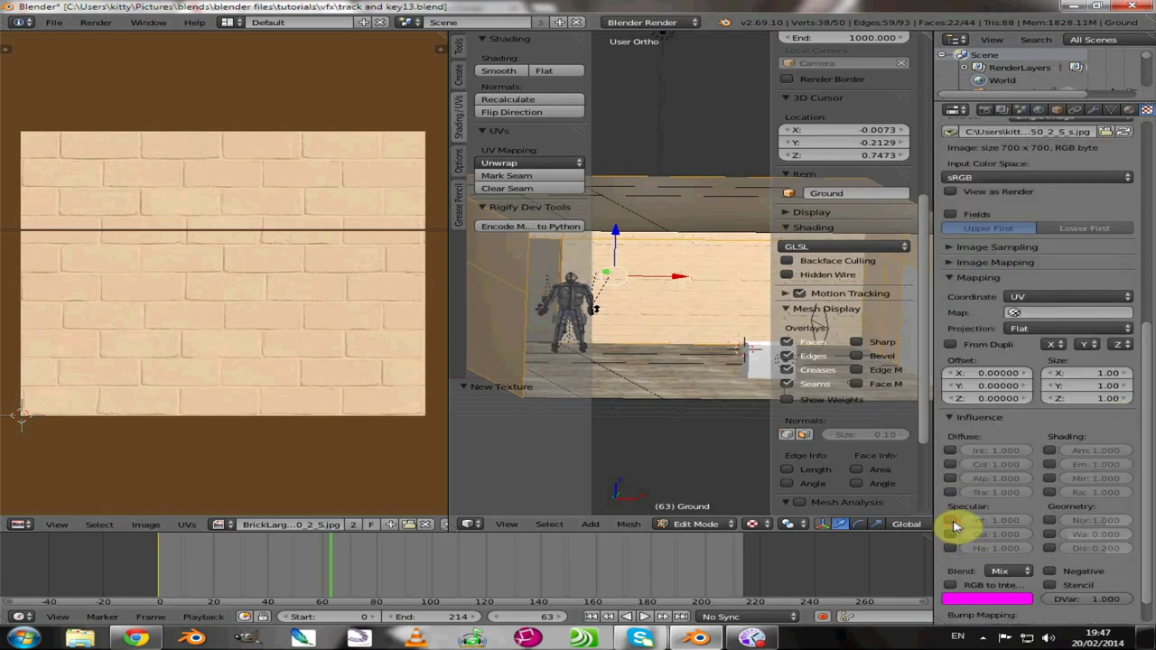
click(952, 522)
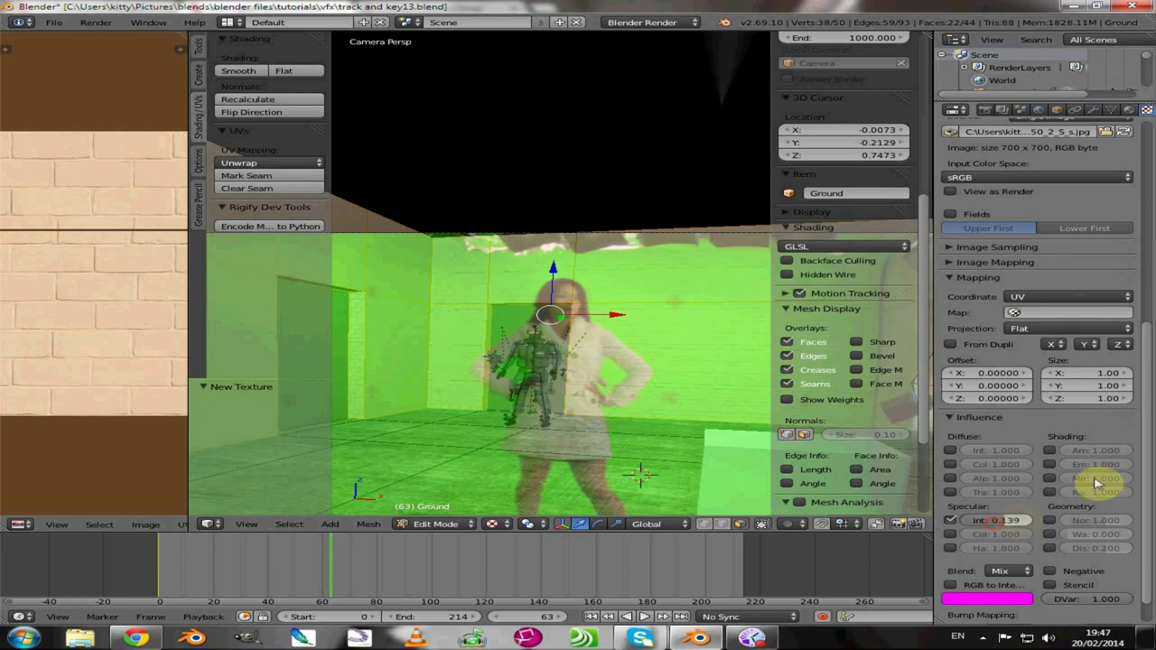
scroll(1144, 258, up, 8)
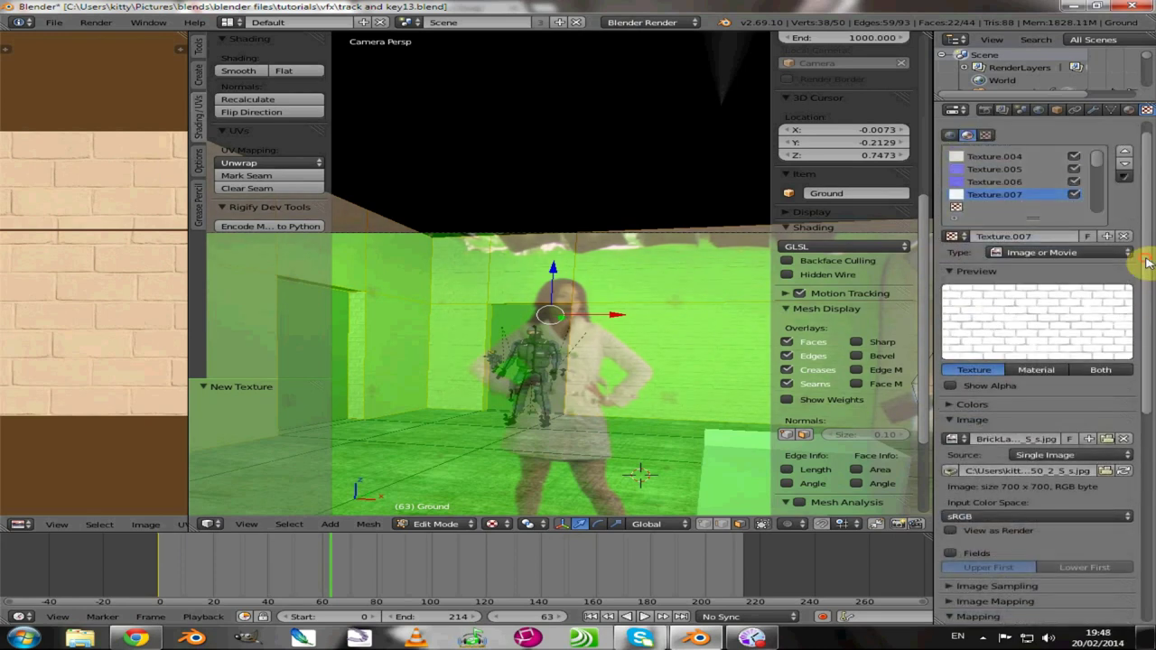
click(1097, 369)
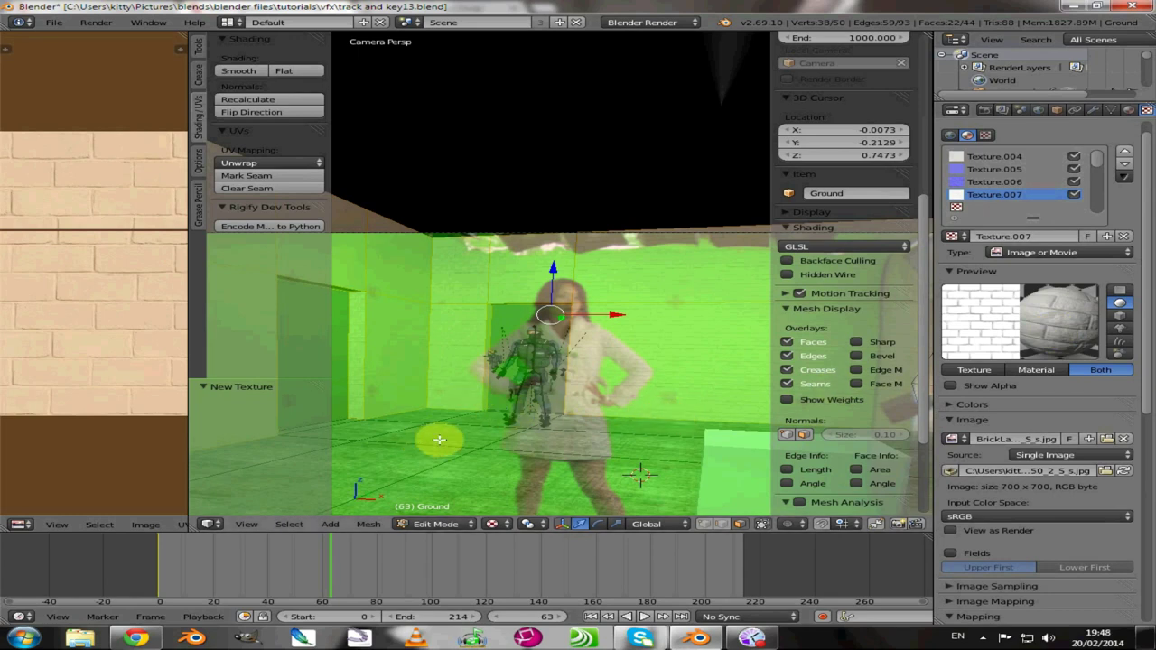
key(KP_0)
middle_drag(444, 437, 413, 359)
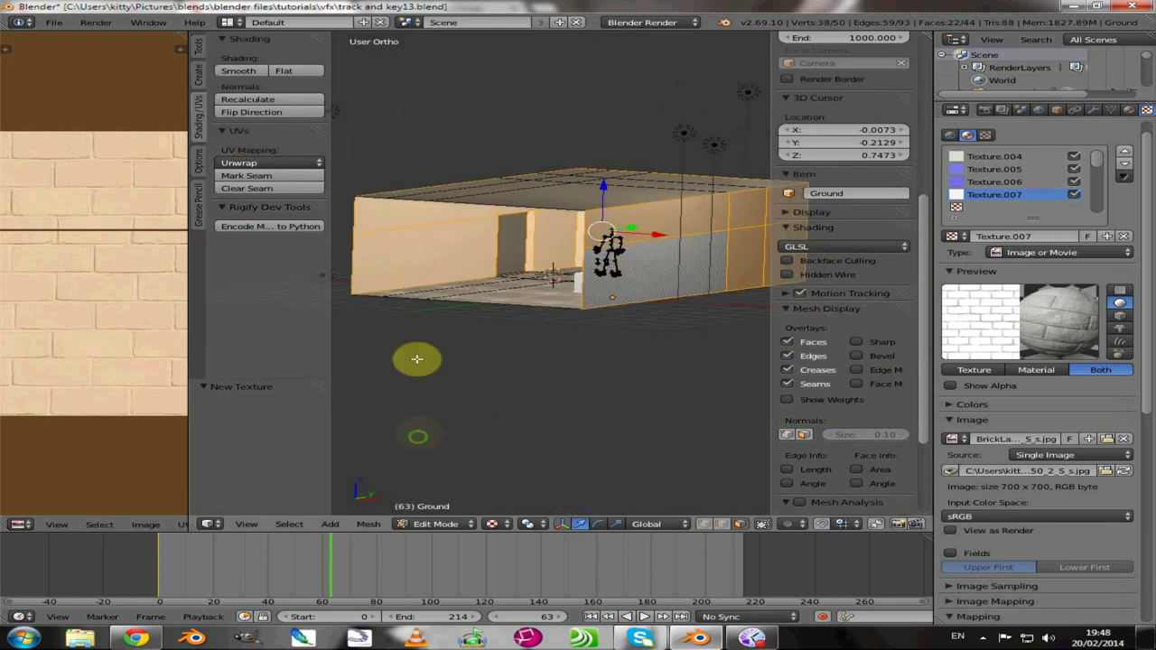
Step: Select one face of the room box and UV-unwrap it
right_click(511, 246)
middle_drag(436, 372, 480, 361)
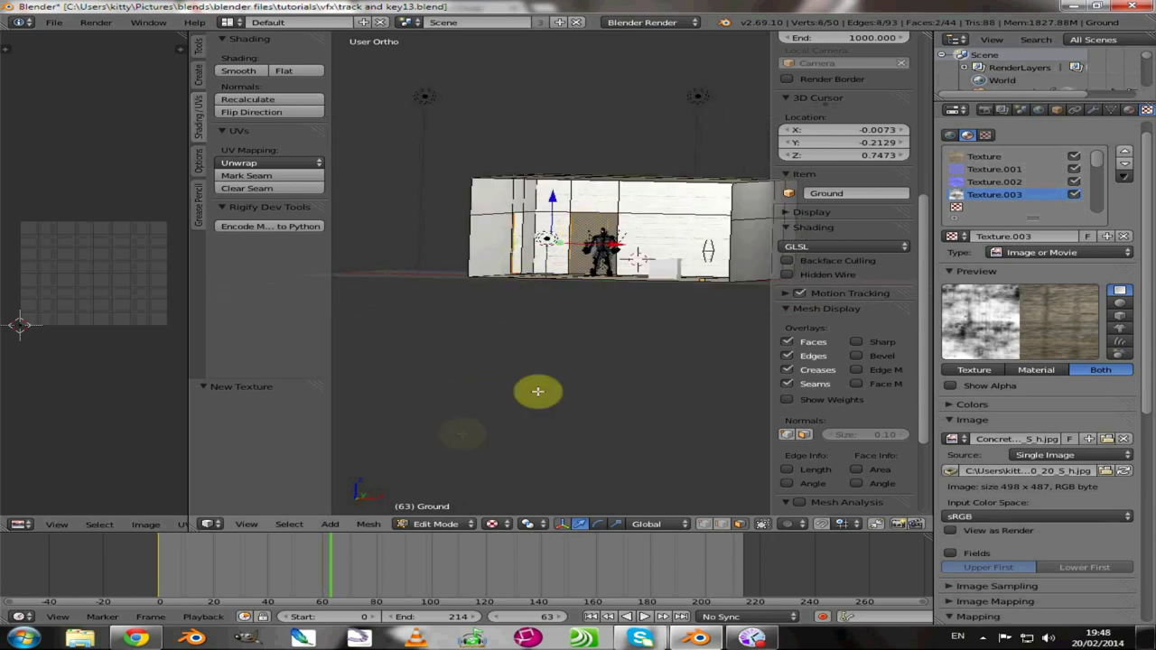
key(u)
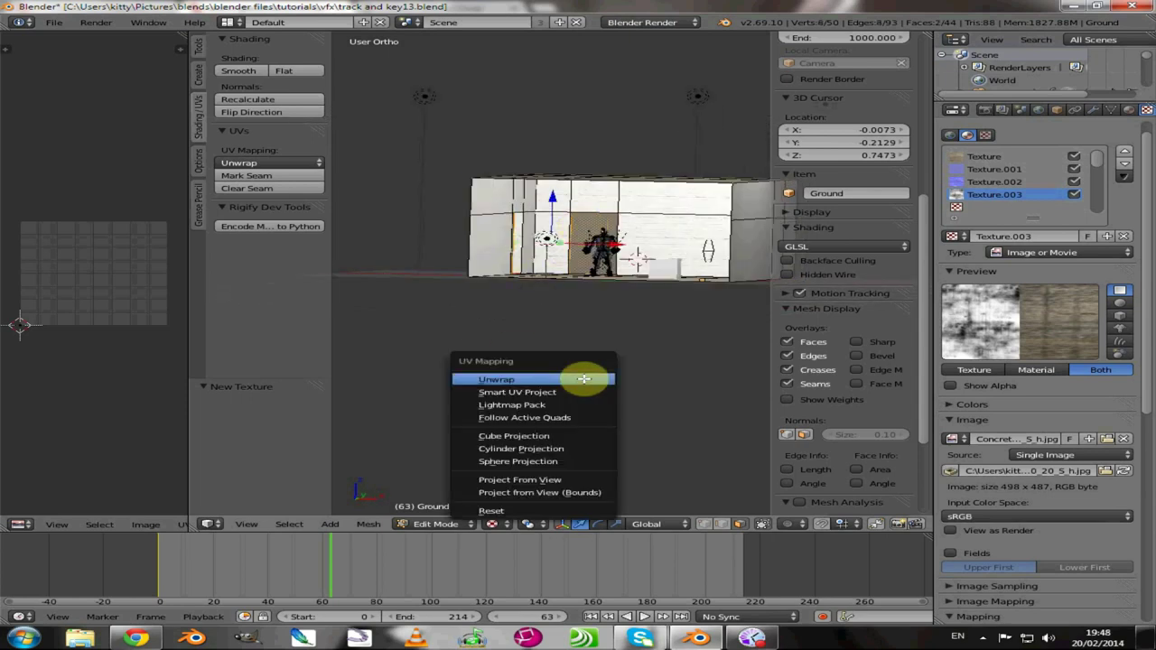
click(584, 379)
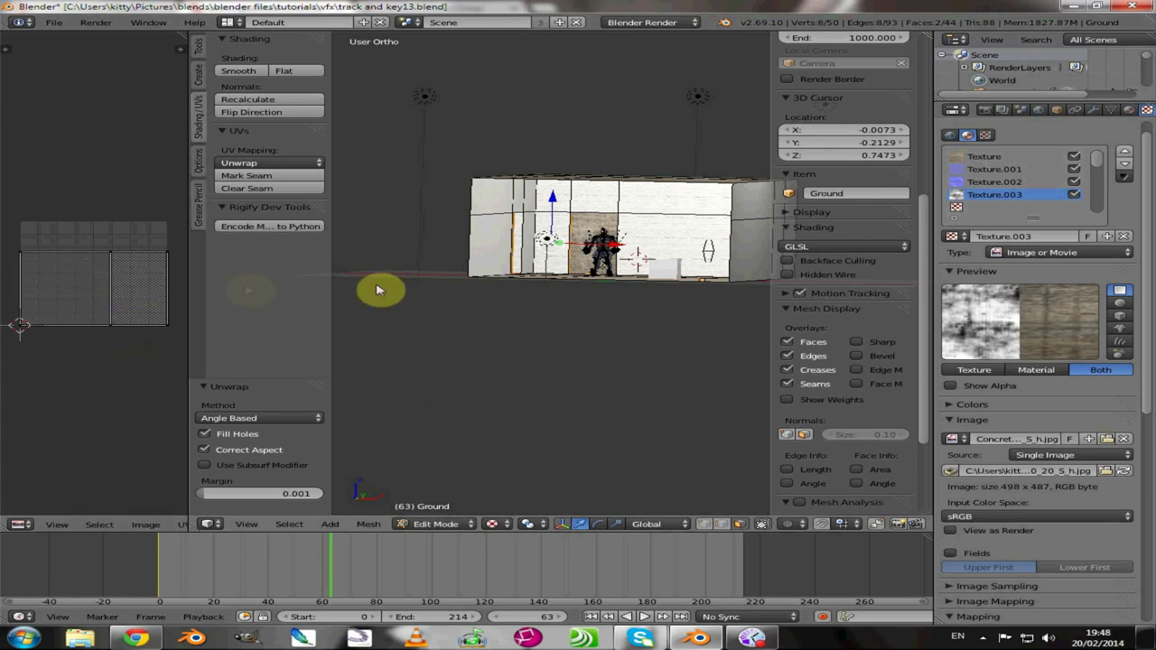
middle_drag(416, 286, 395, 284)
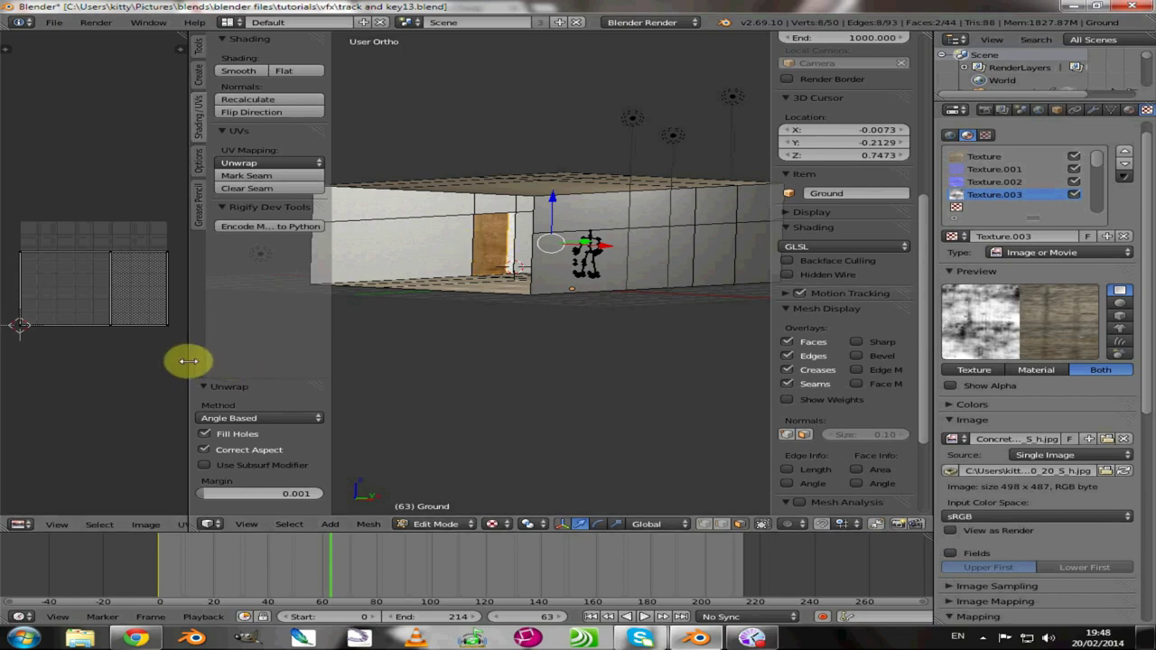
Step: Widen the UV/Image Editor and load textures/door.jpg behind the UV layout
drag(186, 369, 405, 363)
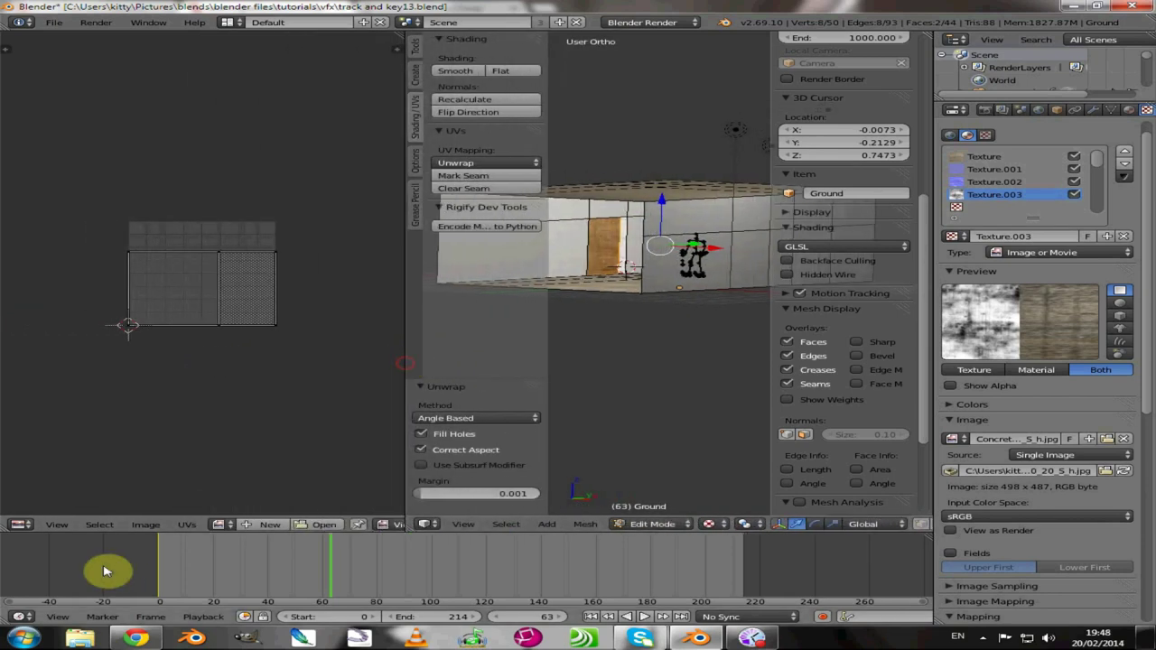
click(137, 526)
click(162, 496)
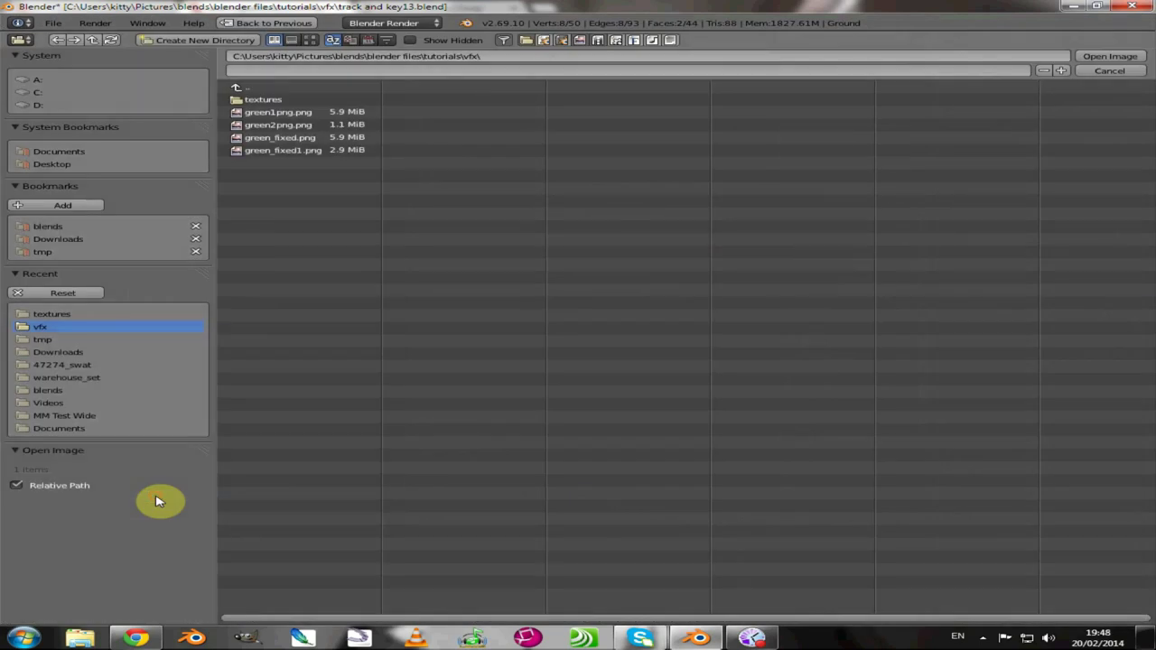
click(260, 101)
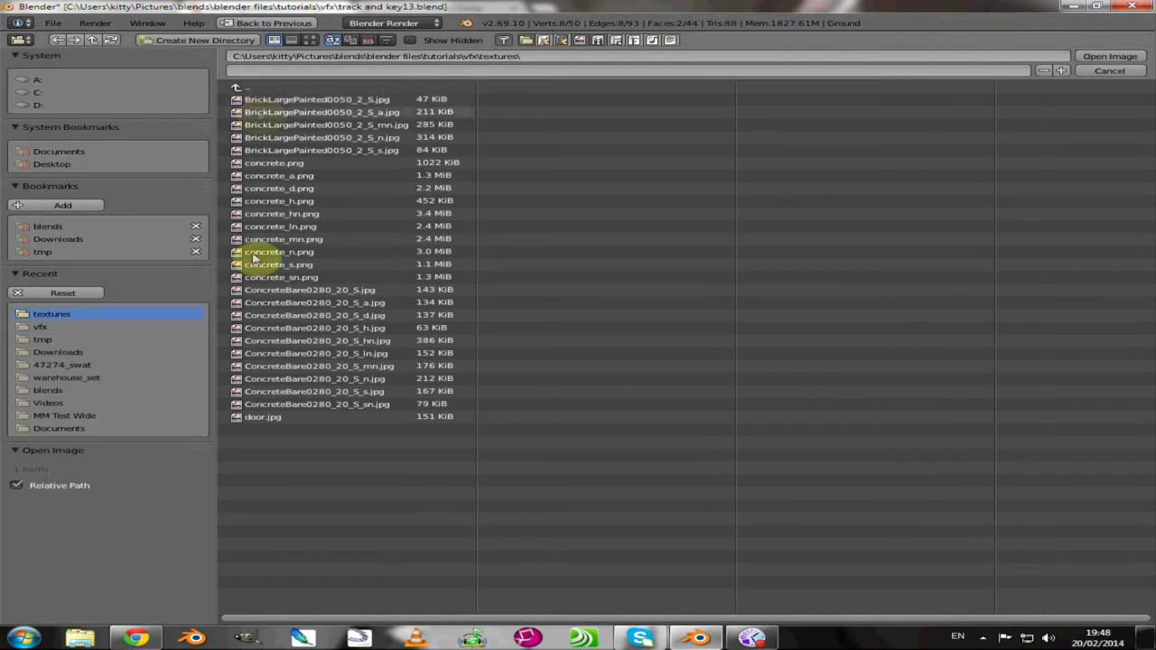
click(264, 418)
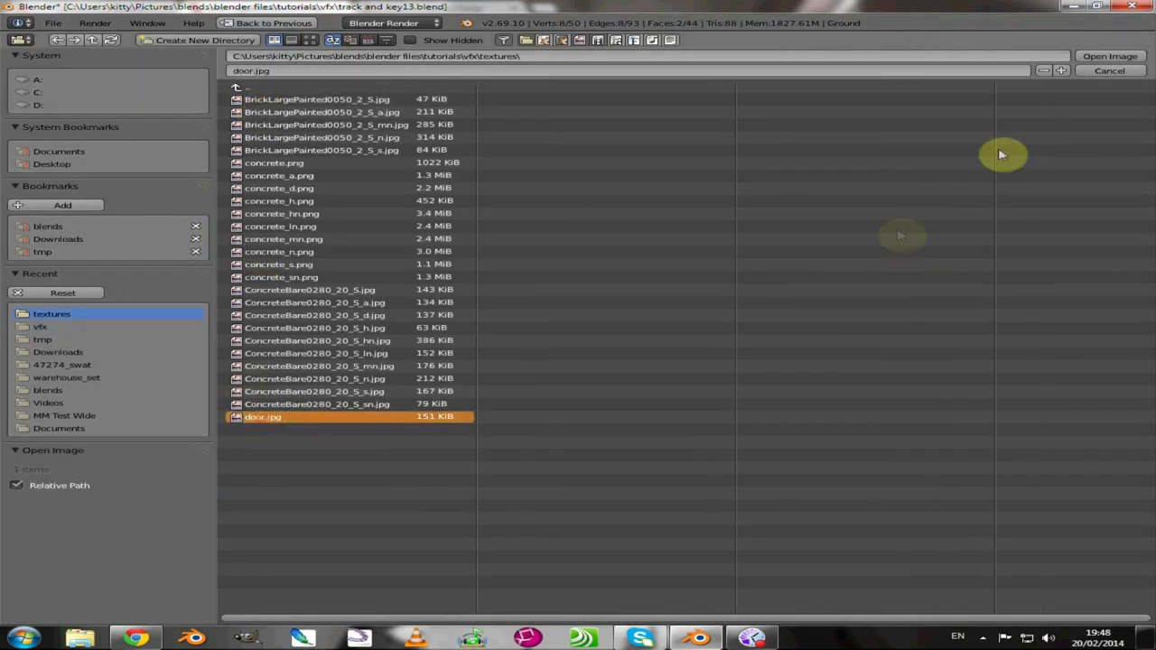
click(1093, 61)
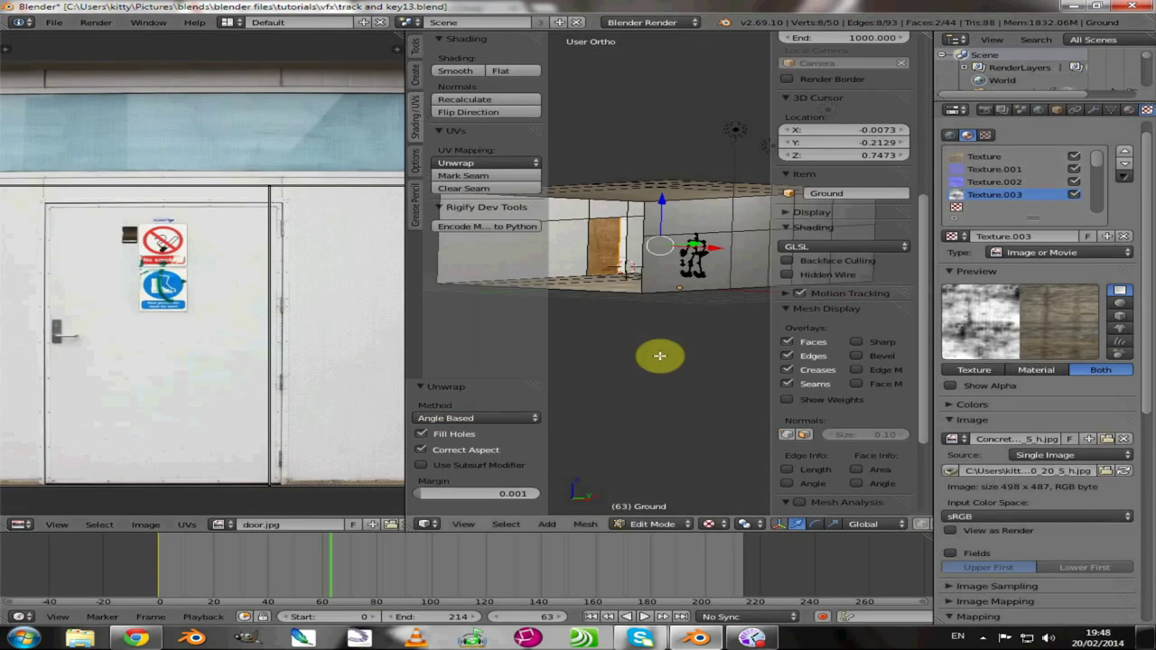
Step: Move the face's UV outline onto the door and scale it to 1.104
scroll(228, 436, down, 2)
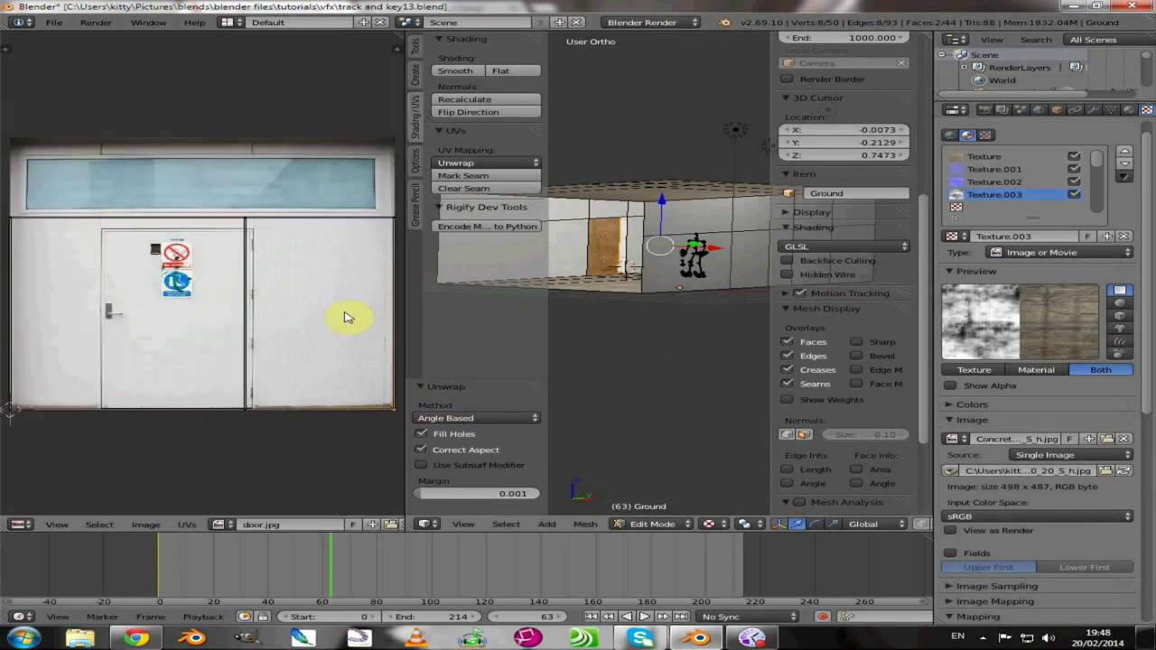
key(g)
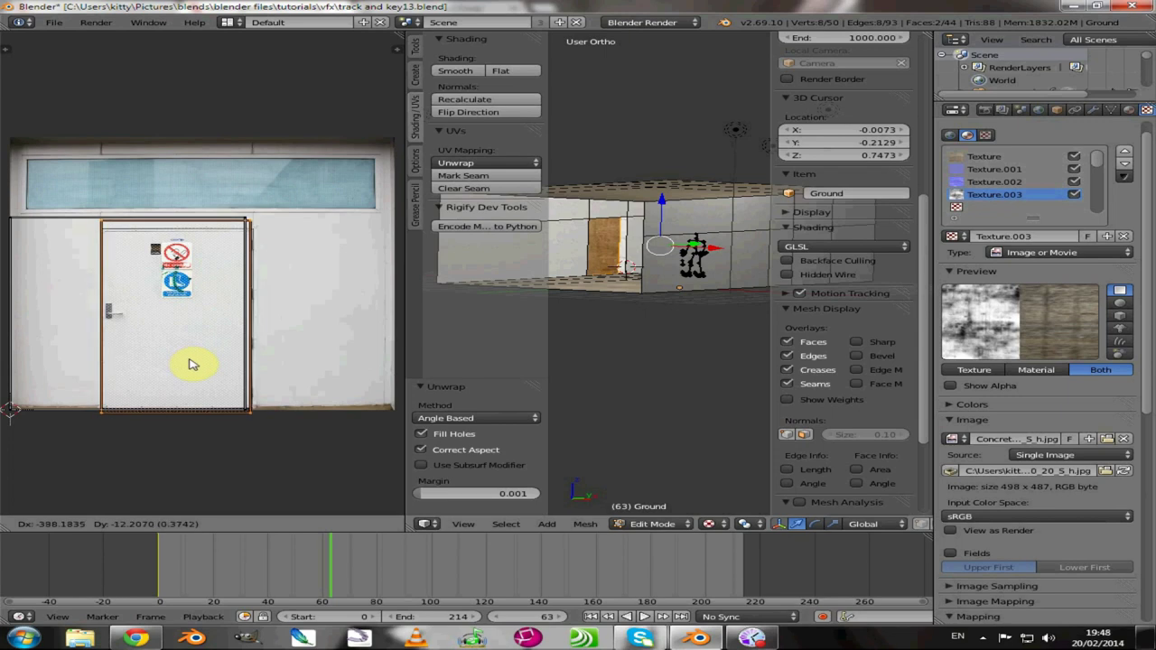
click(190, 362)
key(s)
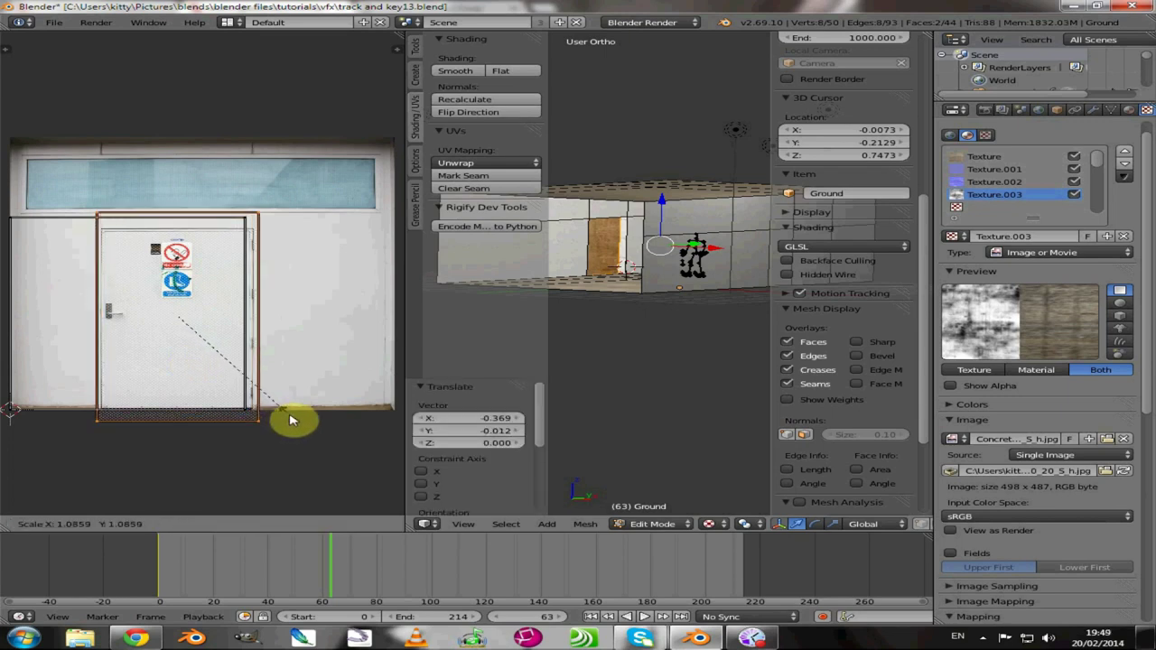
click(296, 419)
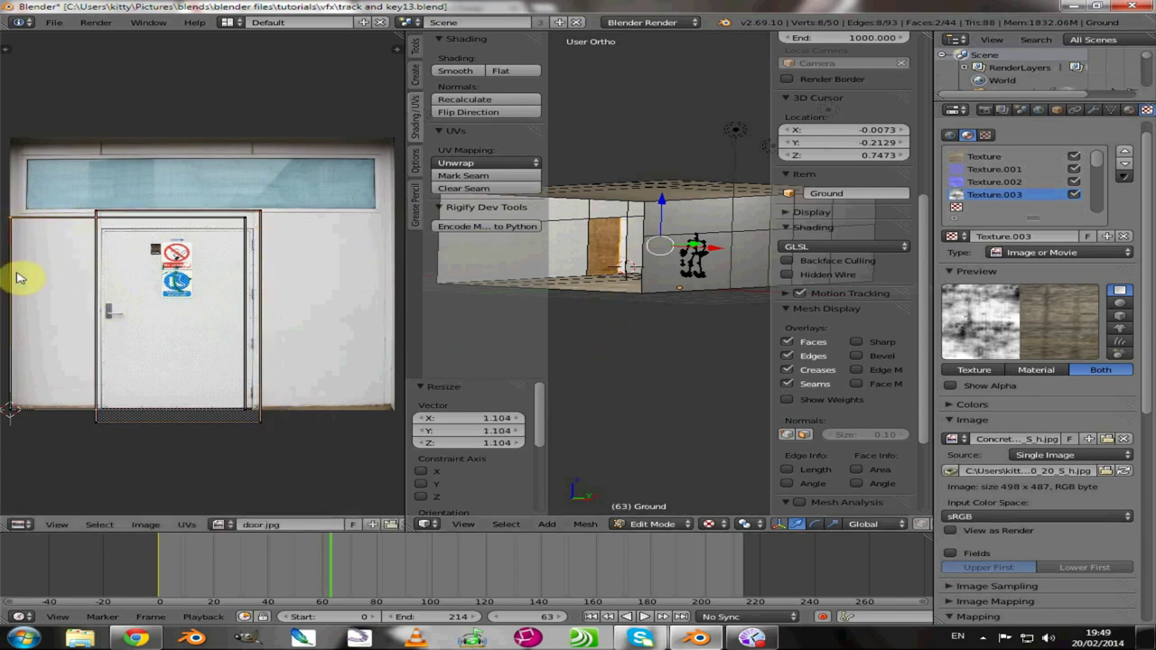
Step: Select all UV faces, reposition them over the door and enlarge them by 1.267
key(a)
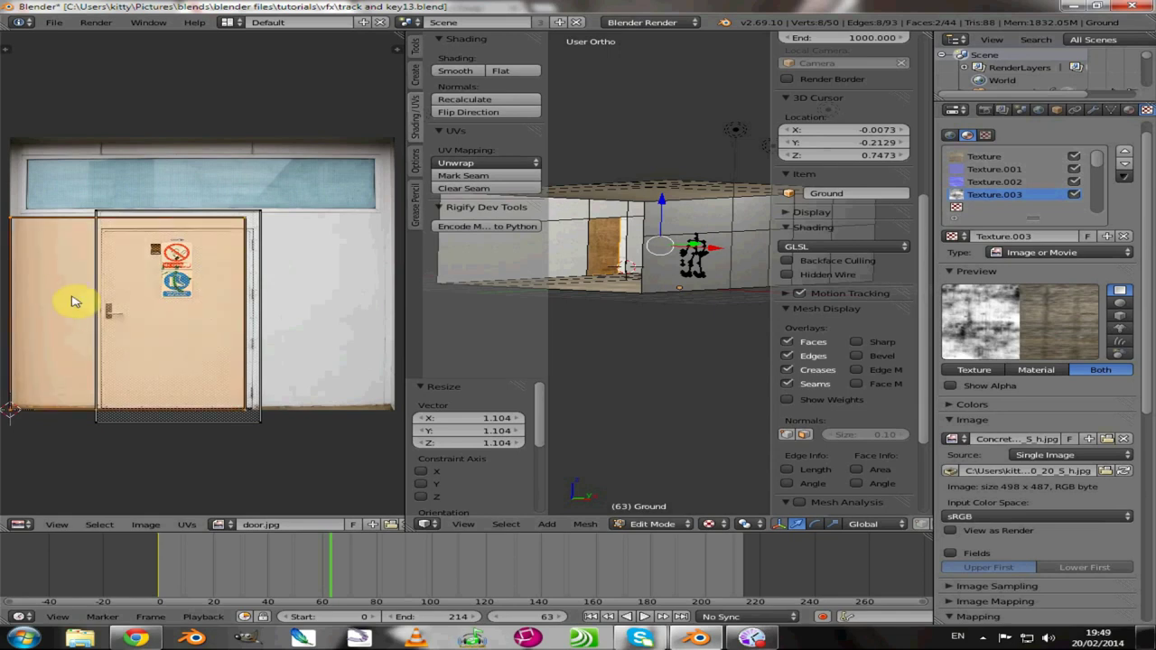
key(g)
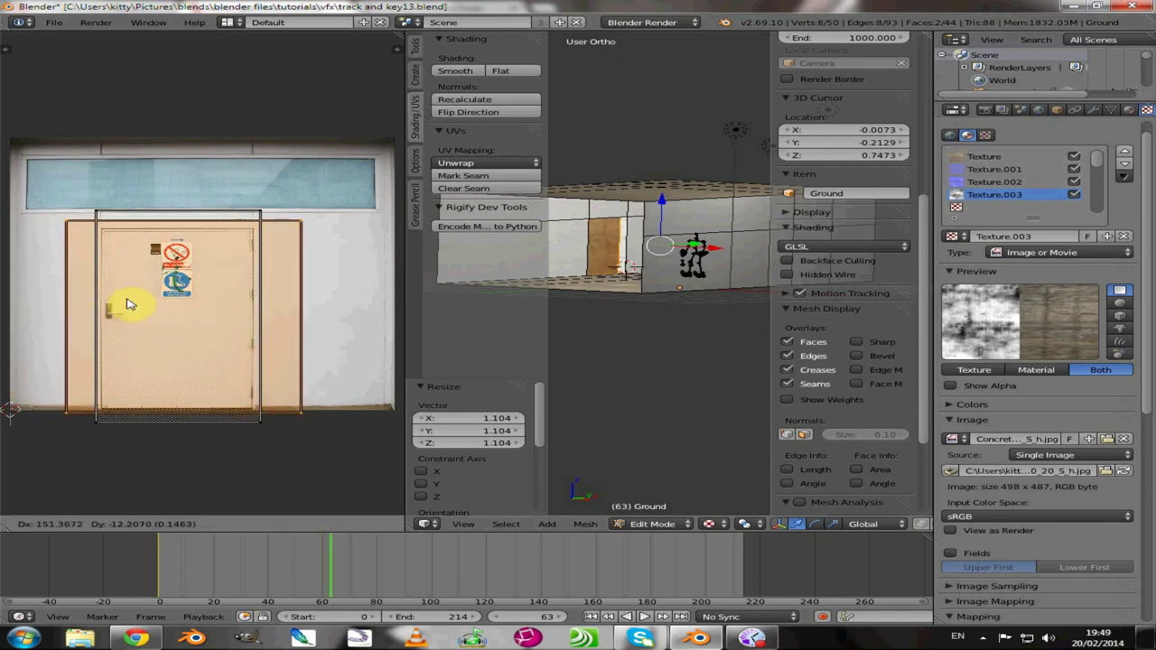
click(122, 303)
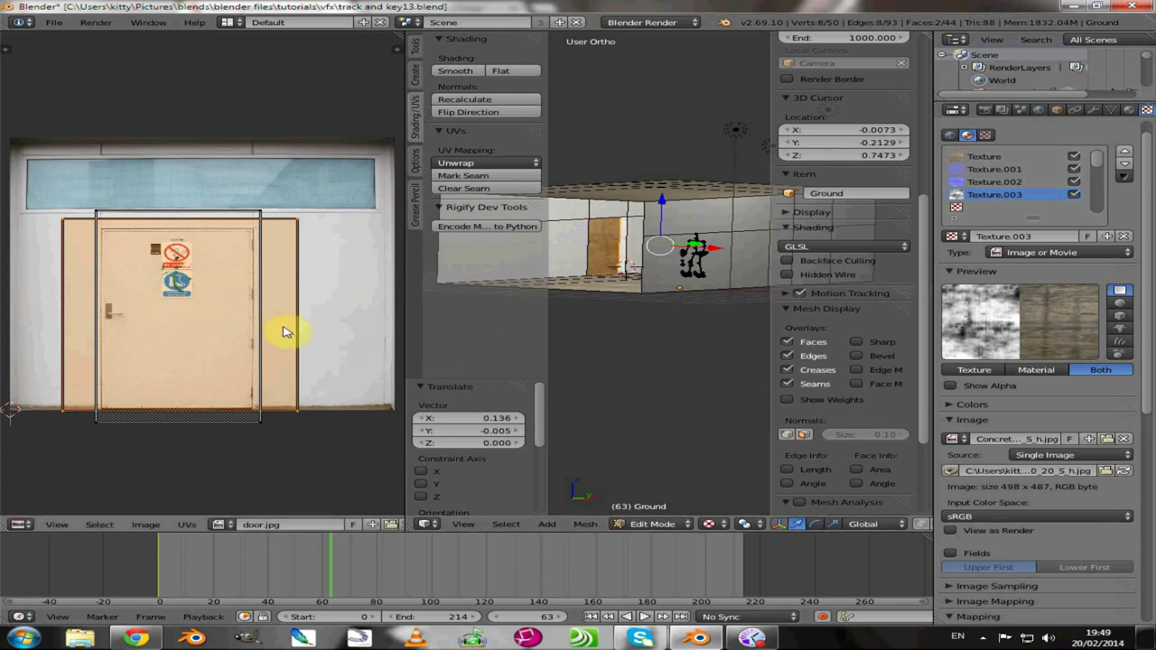
key(s)
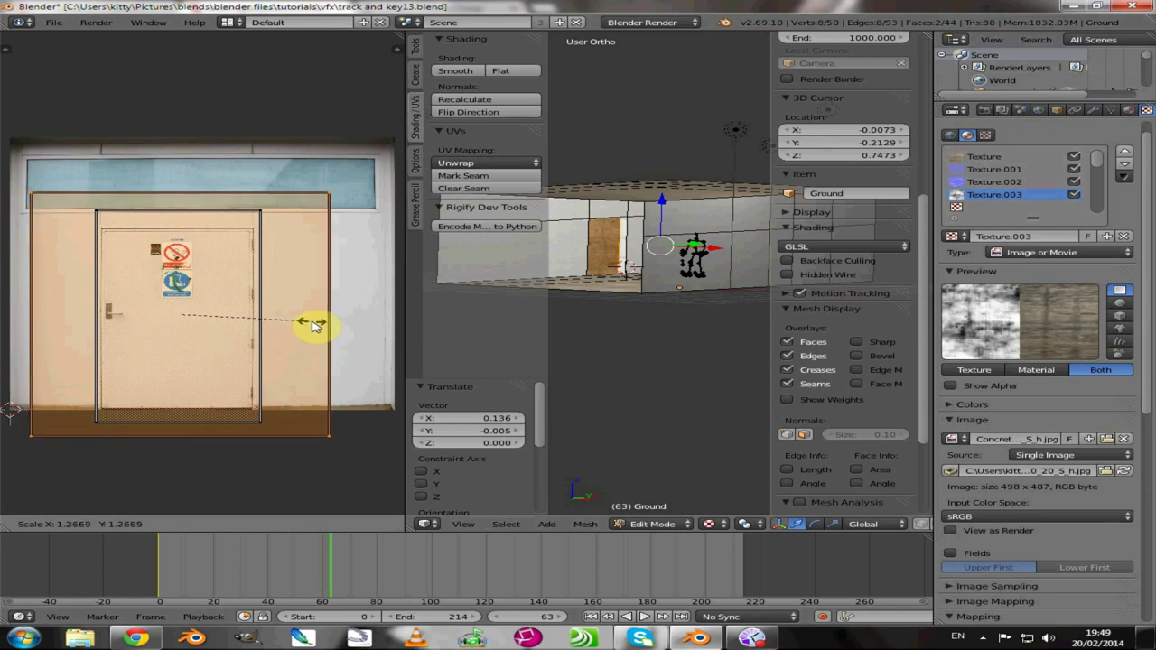
click(311, 325)
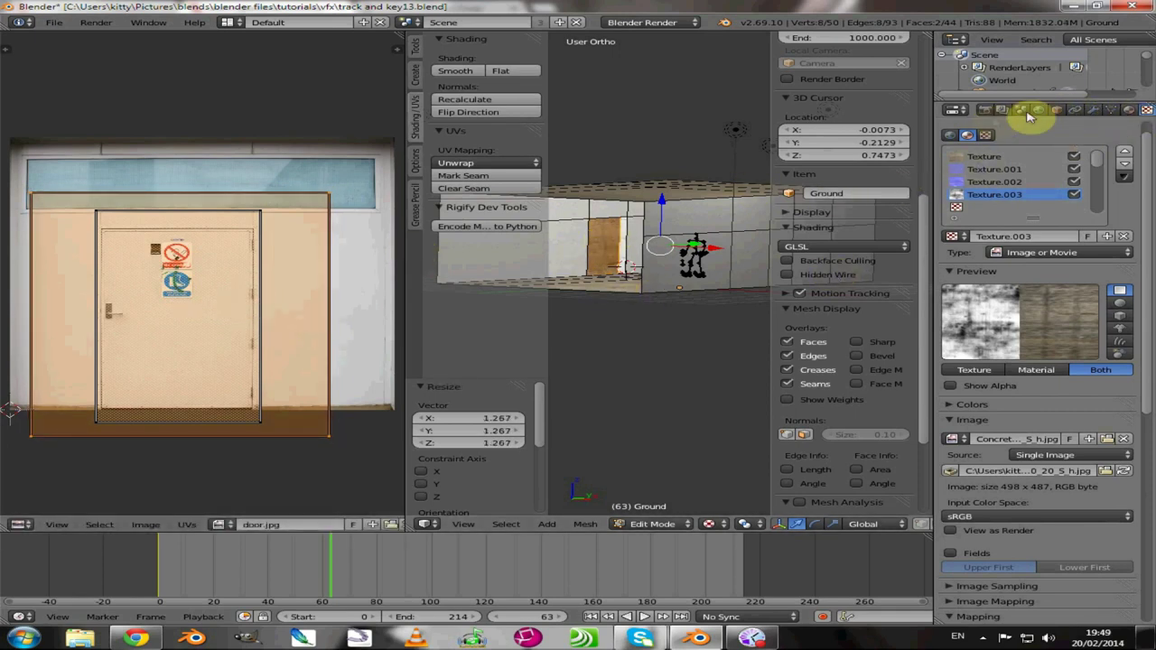
Step: Add a new material slot with Material.003 and assign it to the door face
click(1129, 110)
click(1138, 153)
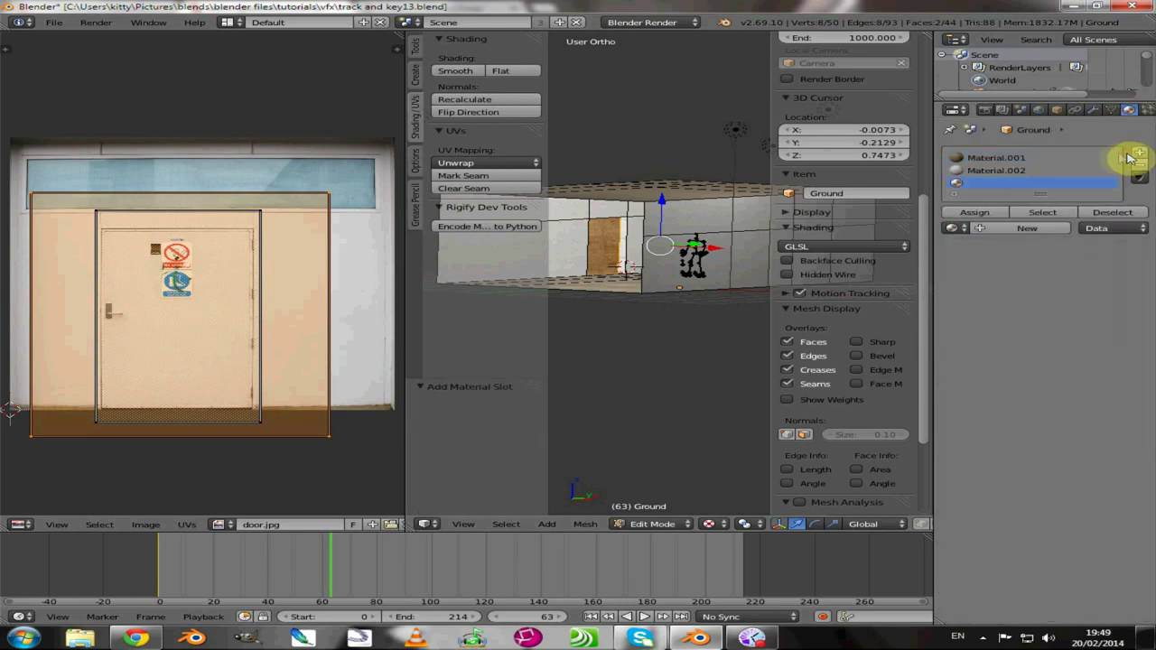
click(993, 231)
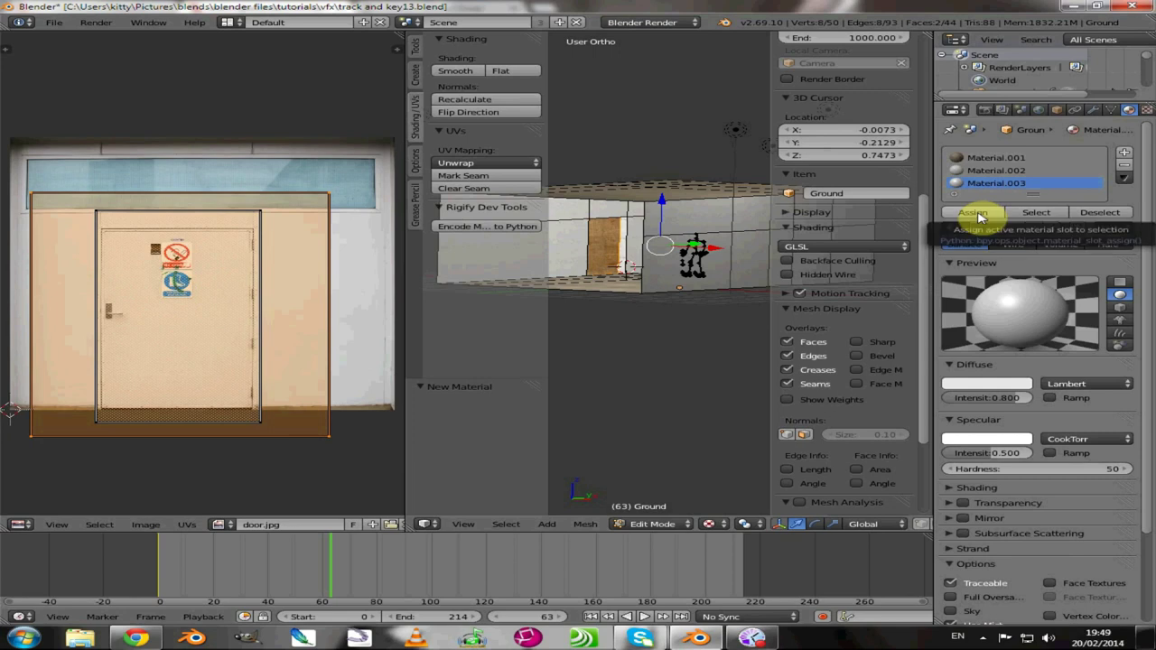
click(981, 215)
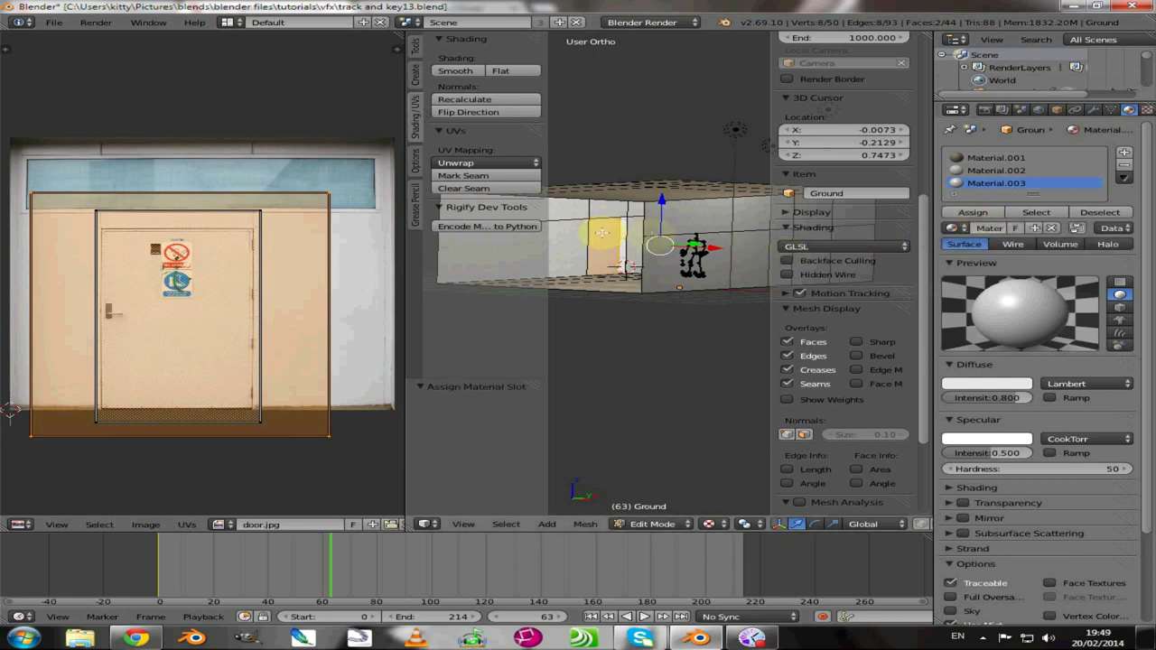
Step: Create a new Image or Movie texture for the material using door.jpg
click(1147, 110)
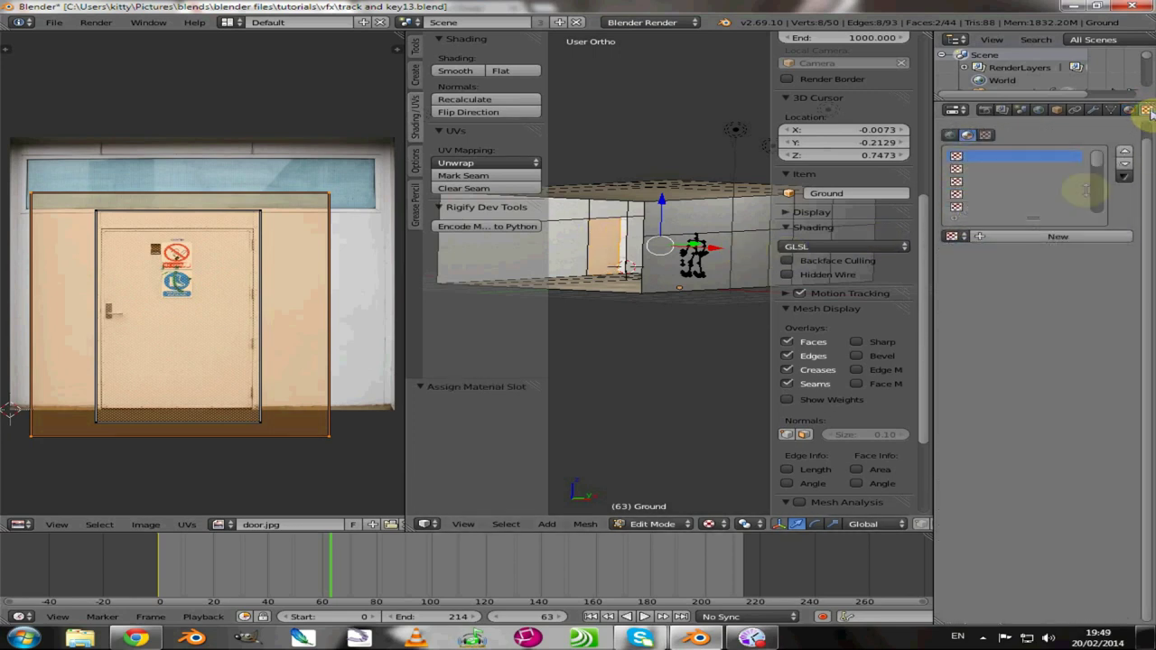
click(1040, 236)
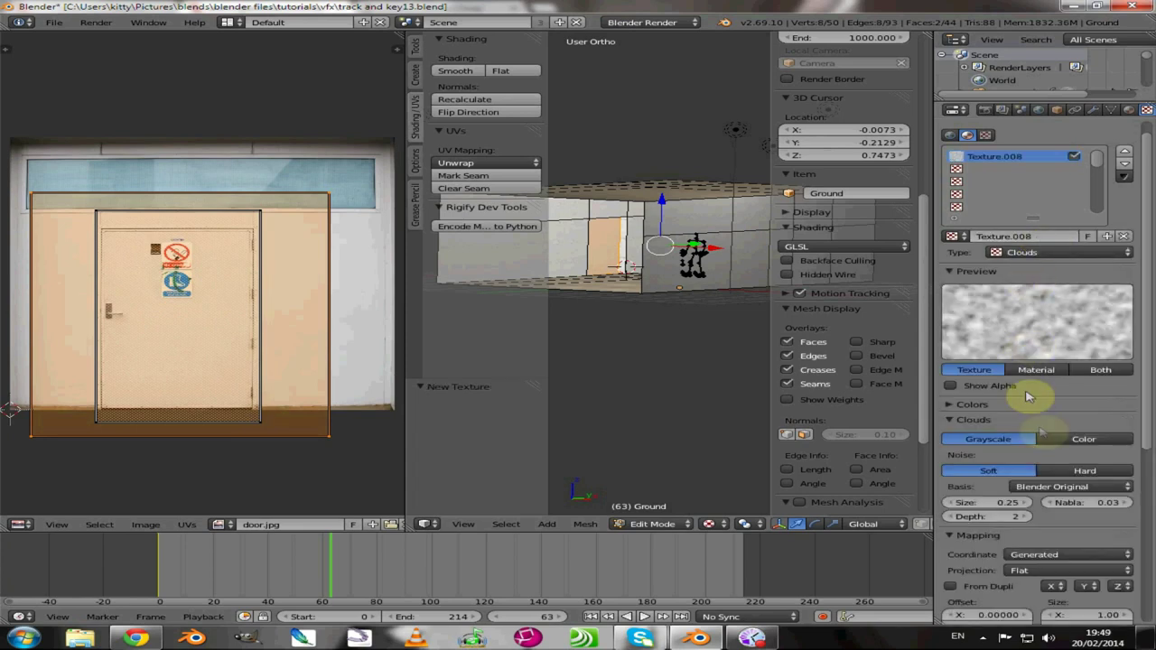
click(1034, 253)
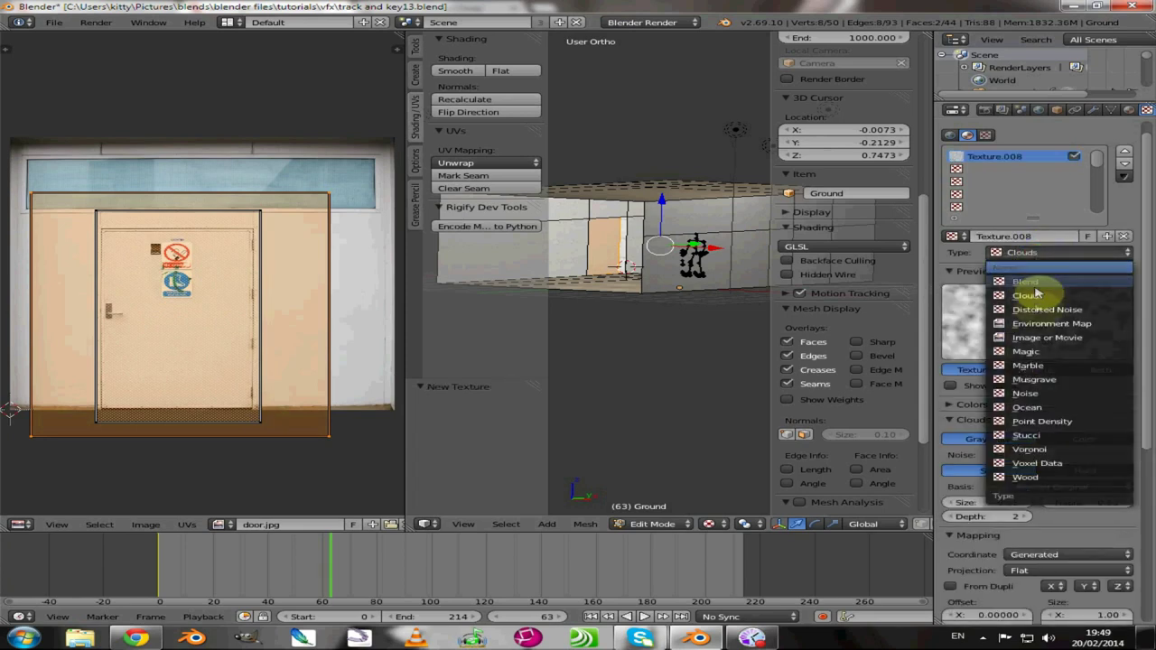
click(1037, 340)
scroll(1006, 361, down, 2)
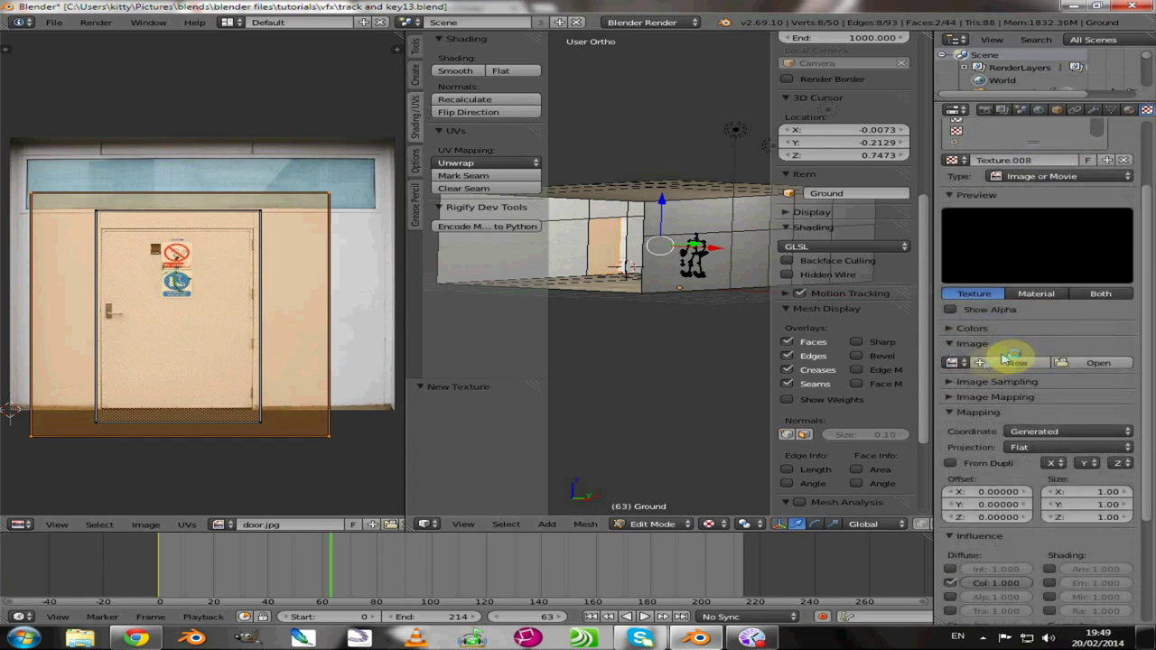
click(954, 363)
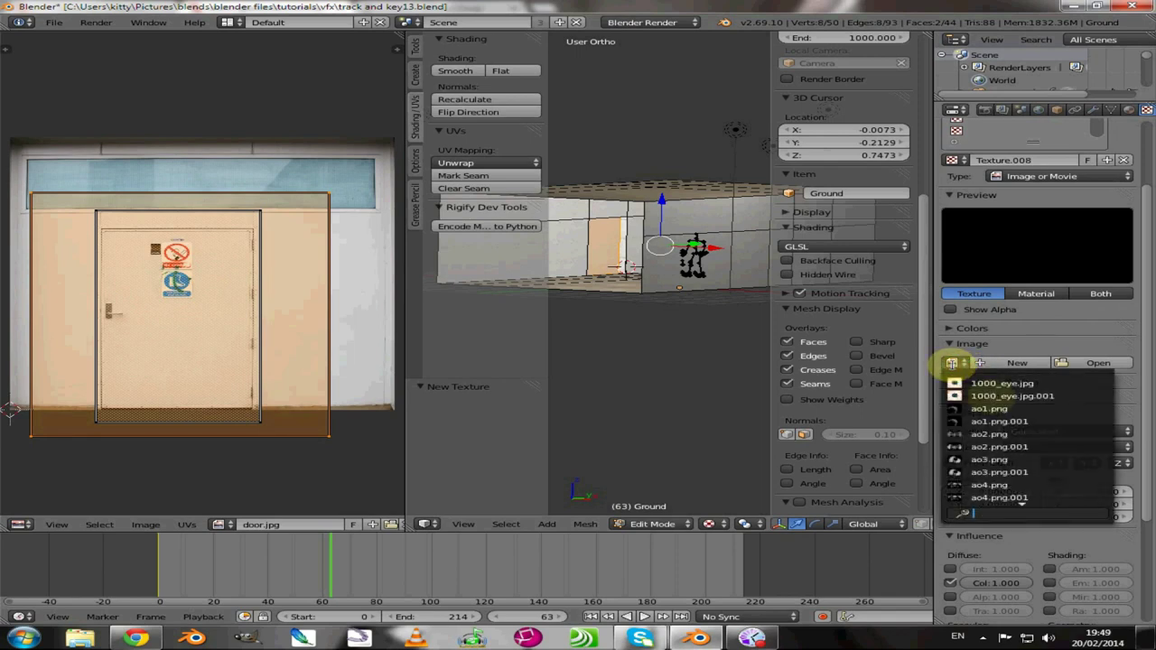
scroll(1024, 498, down, 10)
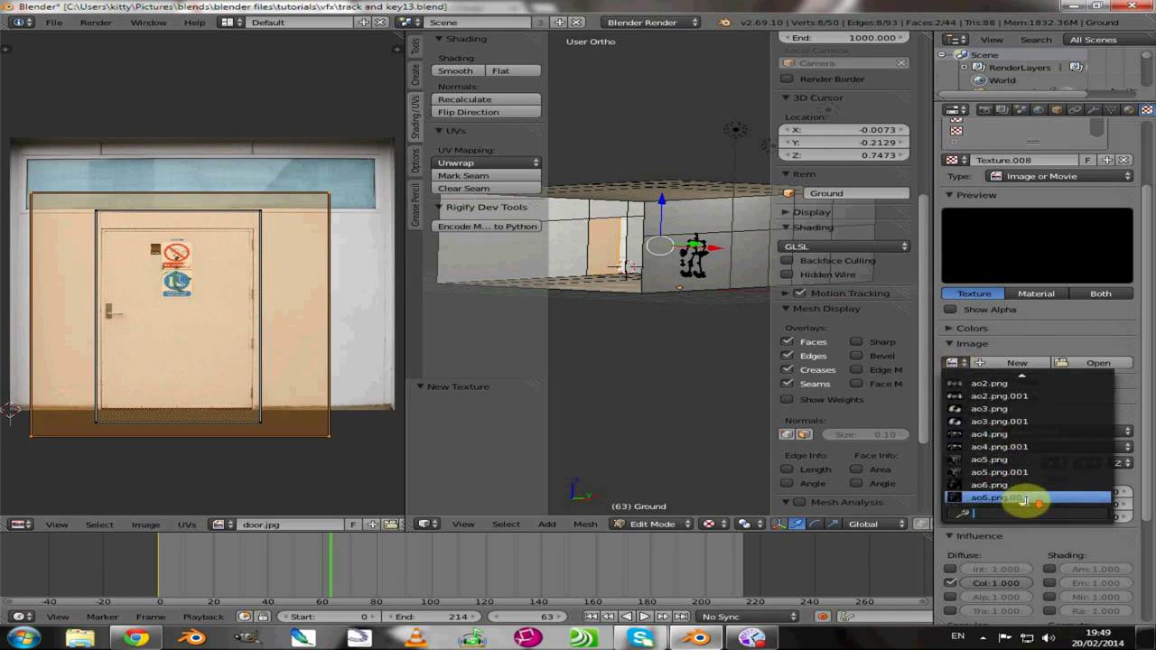
scroll(1026, 499, down, 8)
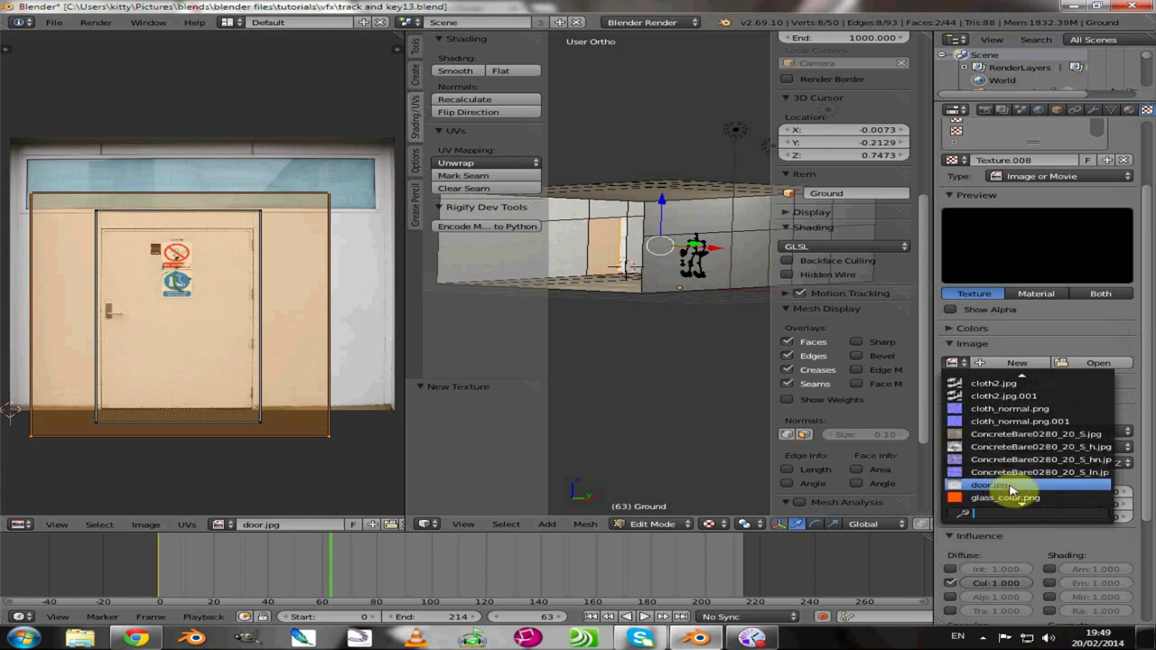
click(1009, 486)
Step: Set the door texture's mapping coordinates to UV
middle_drag(602, 259, 602, 263)
key(KP_Decimal)
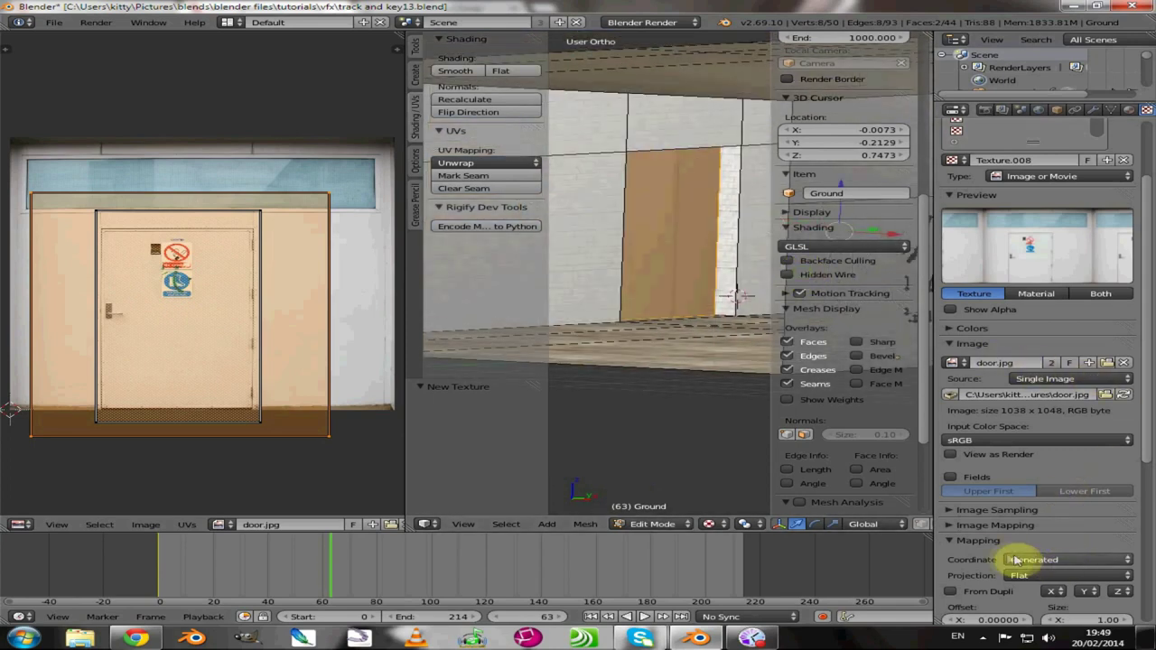
click(1031, 561)
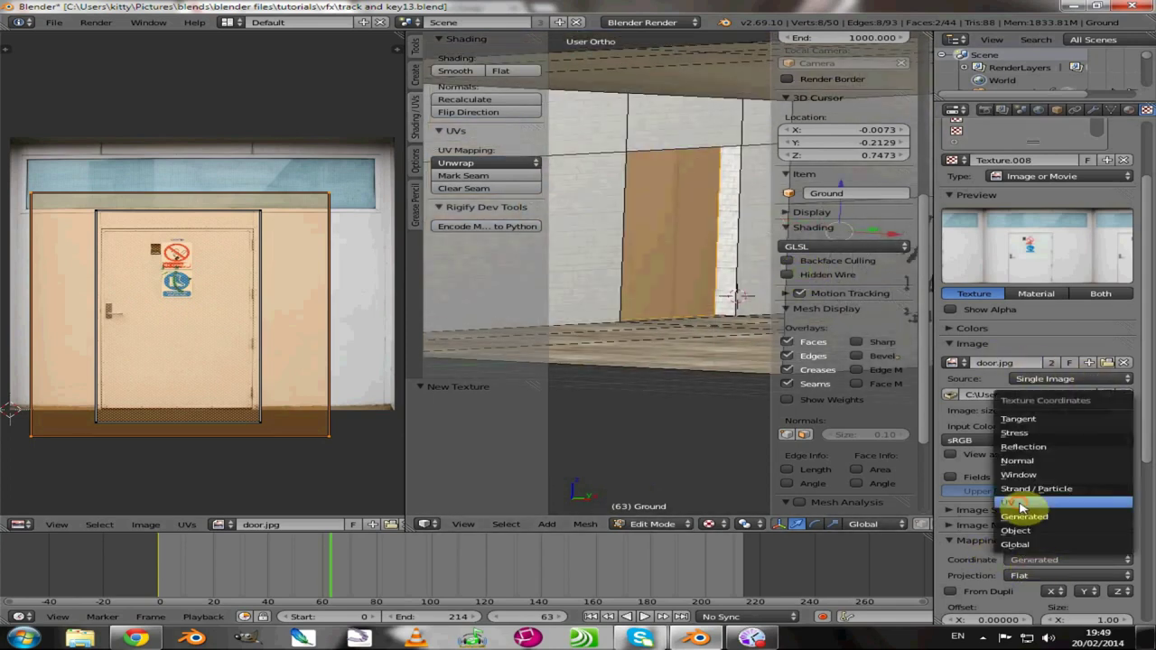
click(1022, 502)
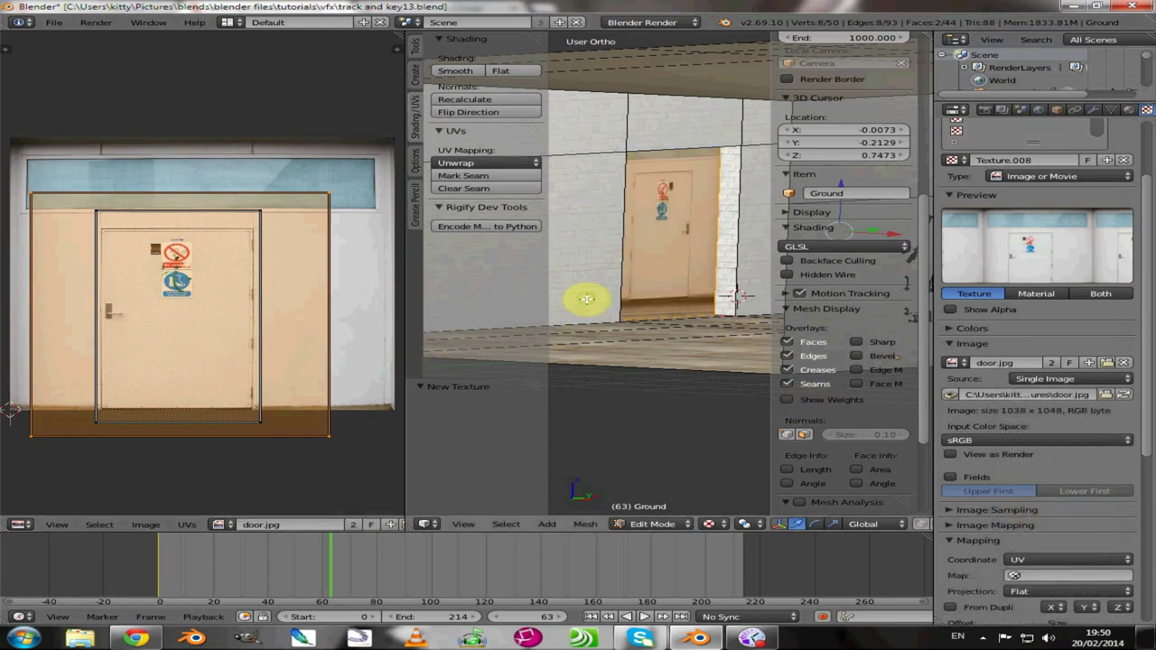
Step: In camera view, move the door UVs over the door and enlarge them to 1.052
middle_drag(588, 299, 591, 274)
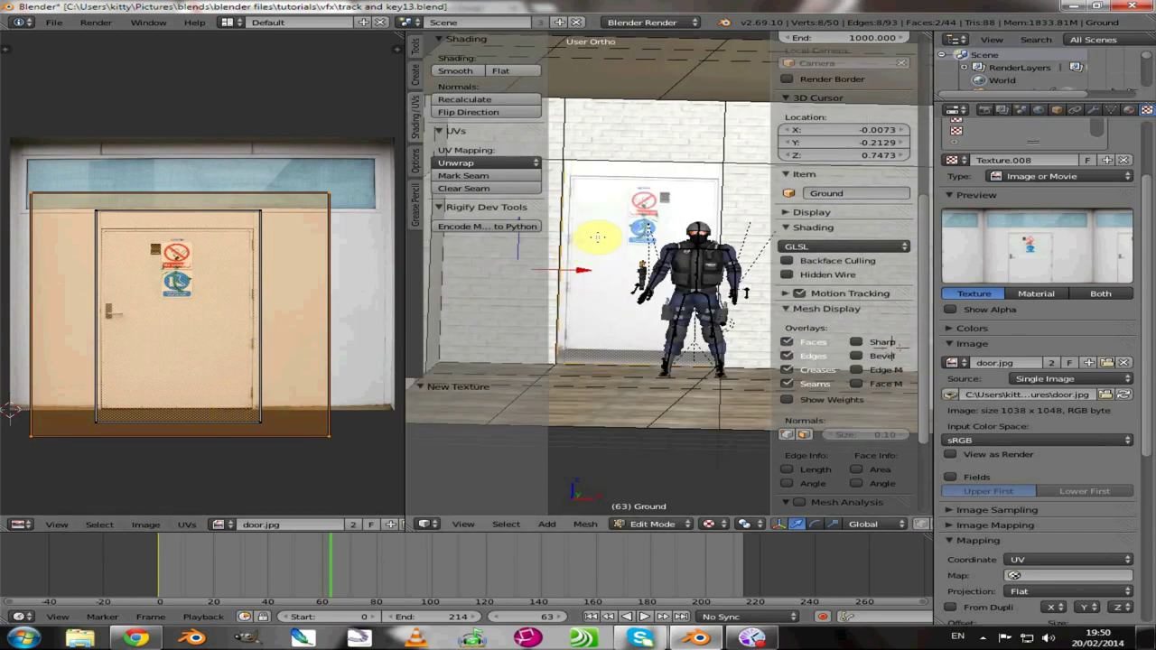
key(KP_0)
middle_drag(597, 237, 672, 398)
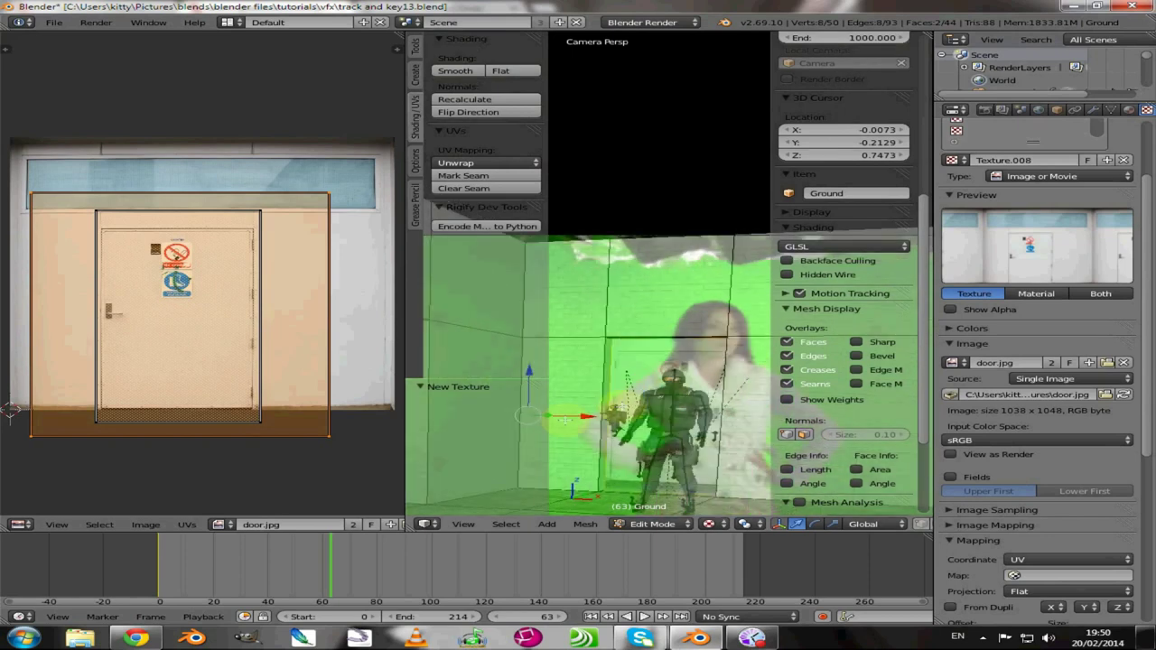
key(a)
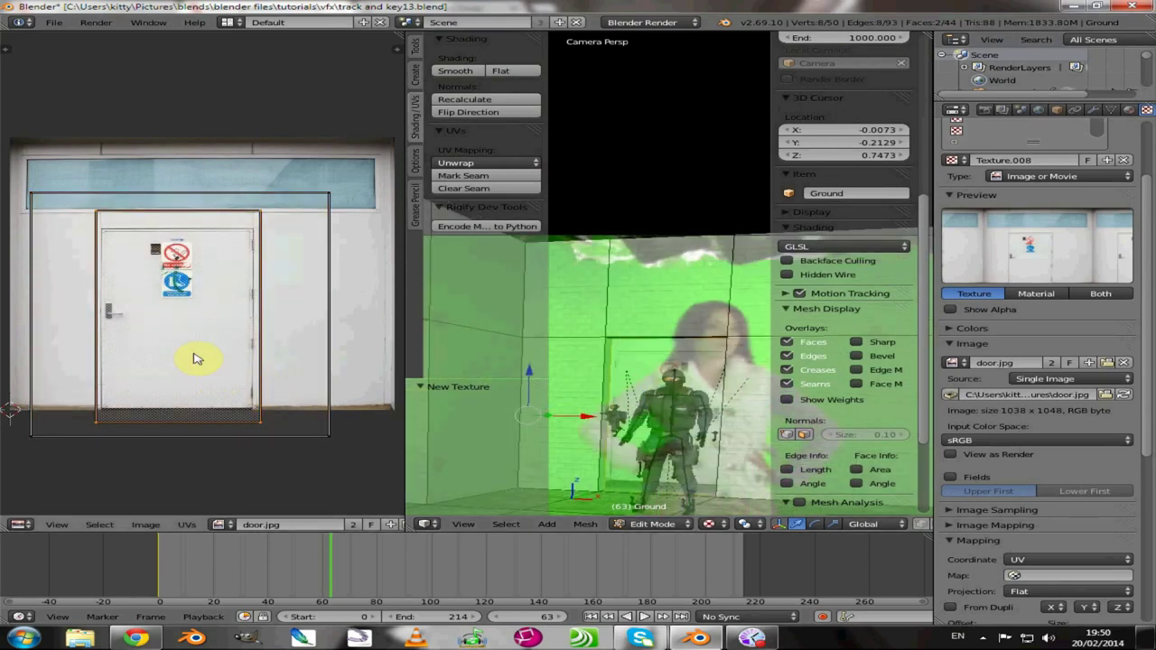
key(g)
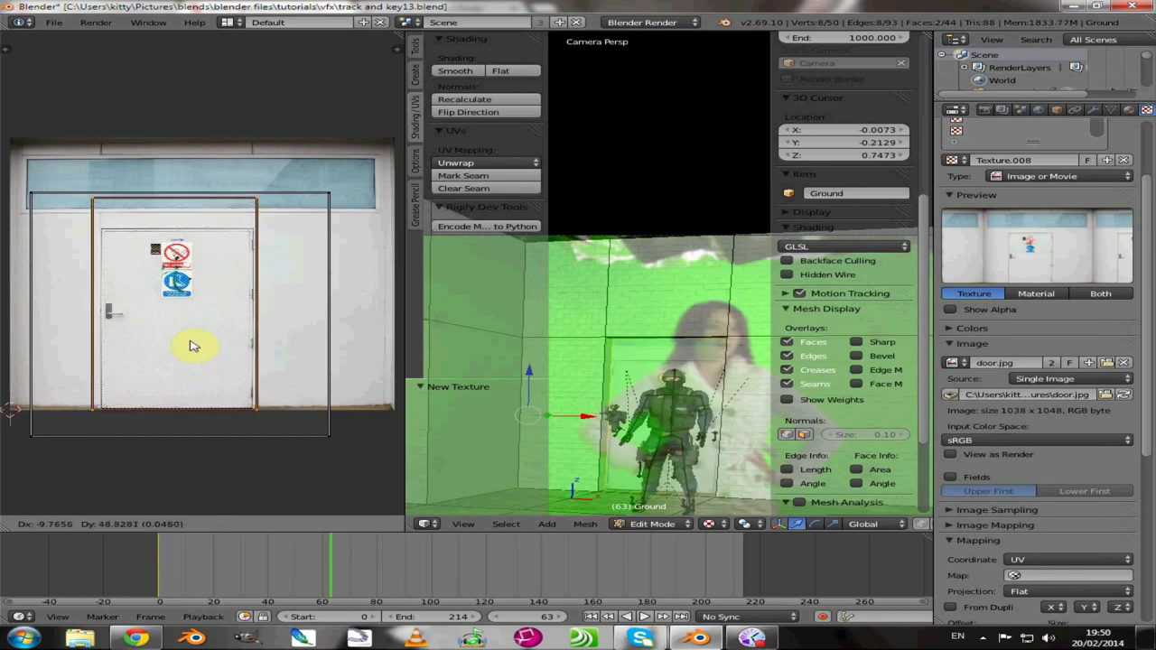
click(191, 346)
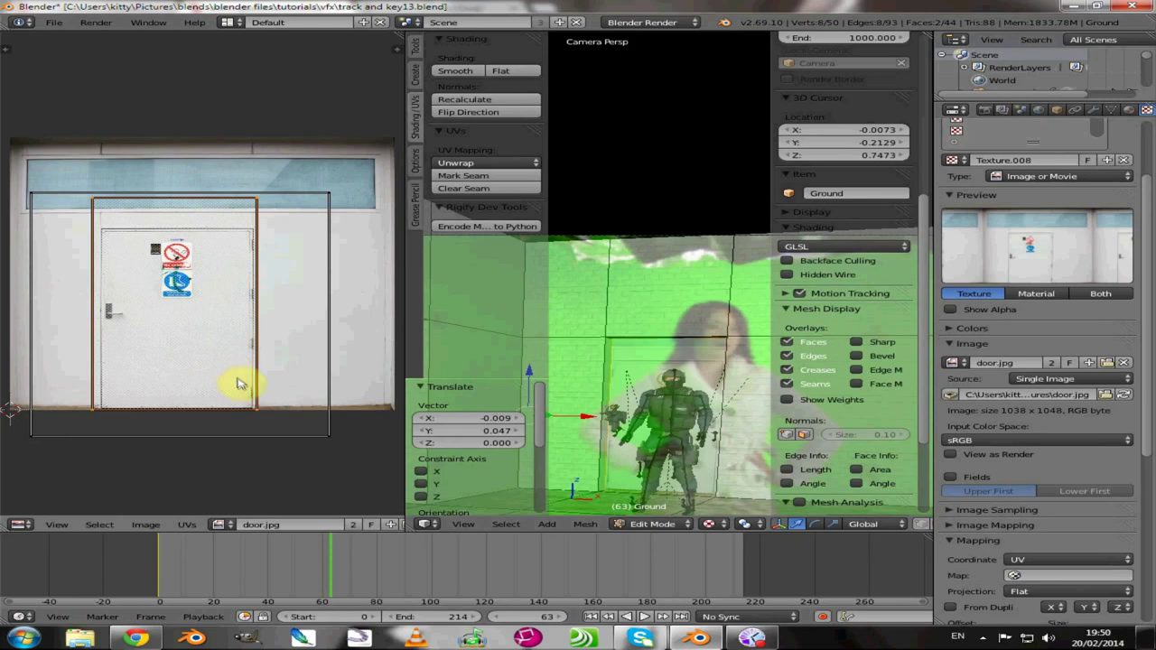
key(s)
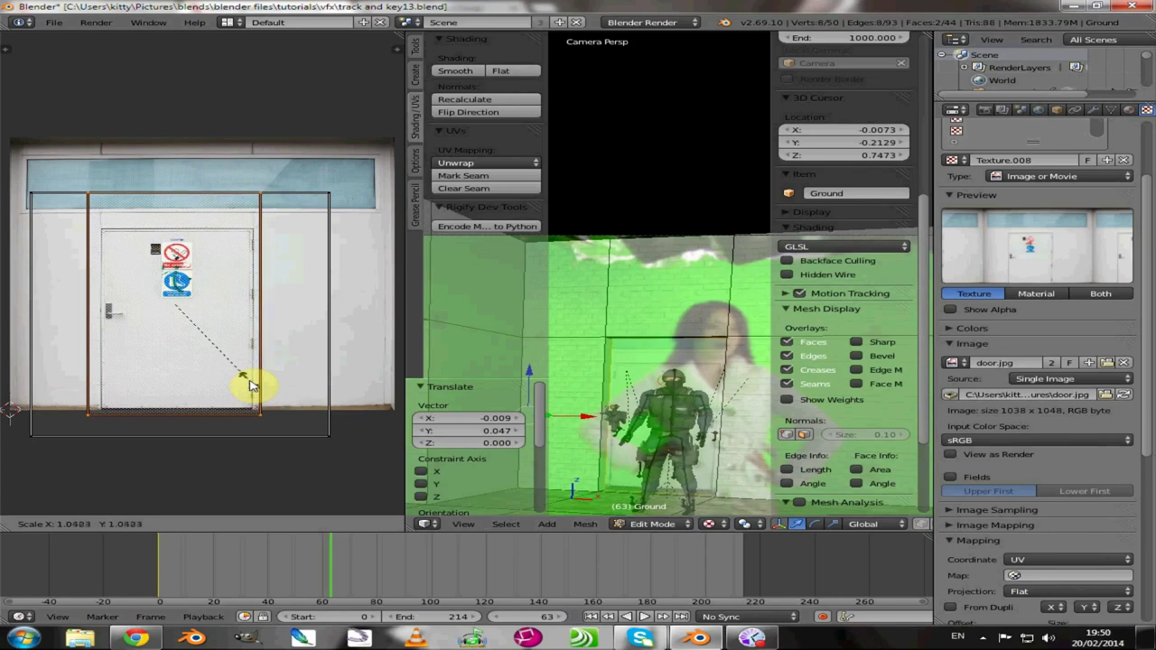
click(250, 386)
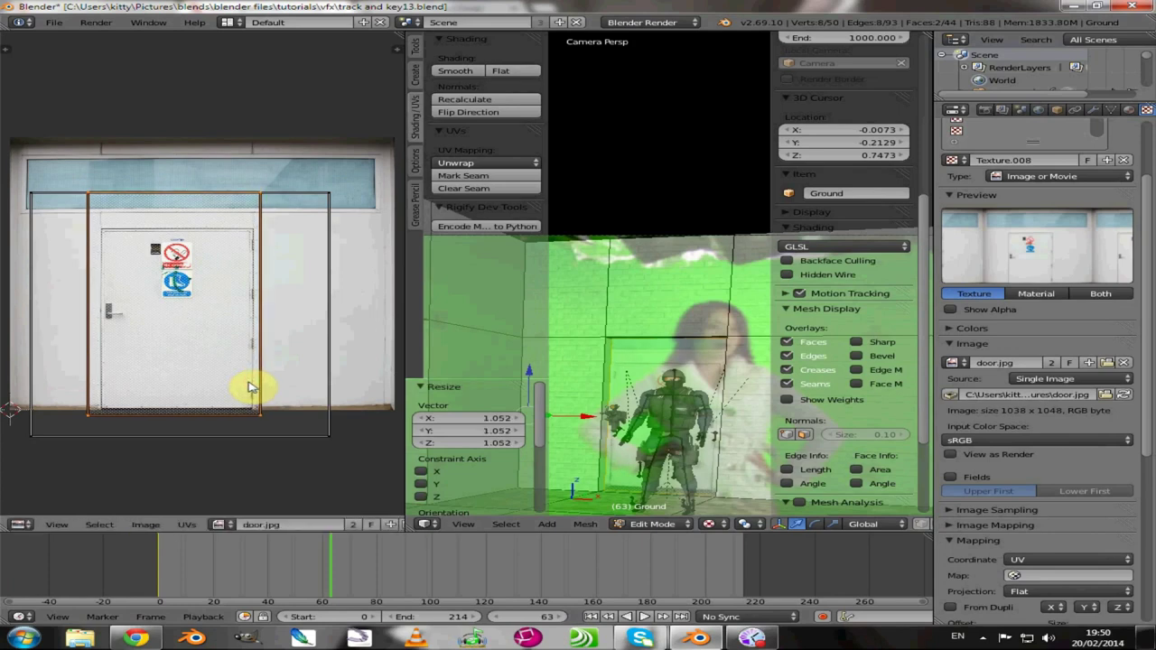
Step: Raise the door UVs slightly and inspect the textured door wall up close
key(g)
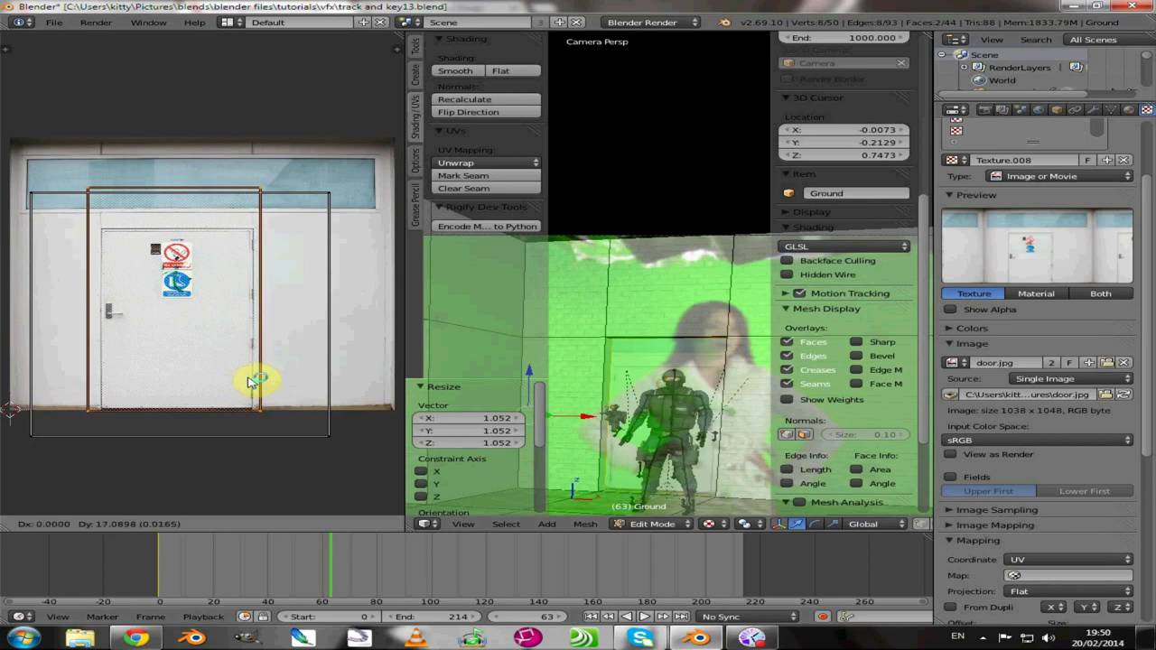
click(252, 382)
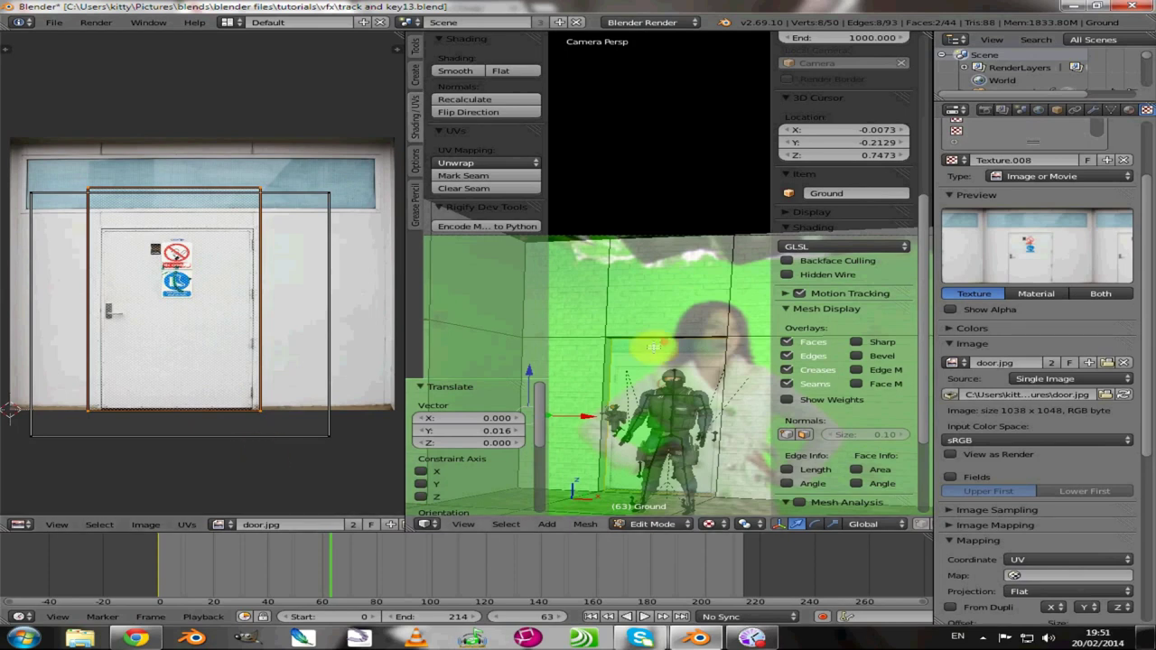
middle_drag(633, 356, 612, 271)
scroll(612, 269, up, 3)
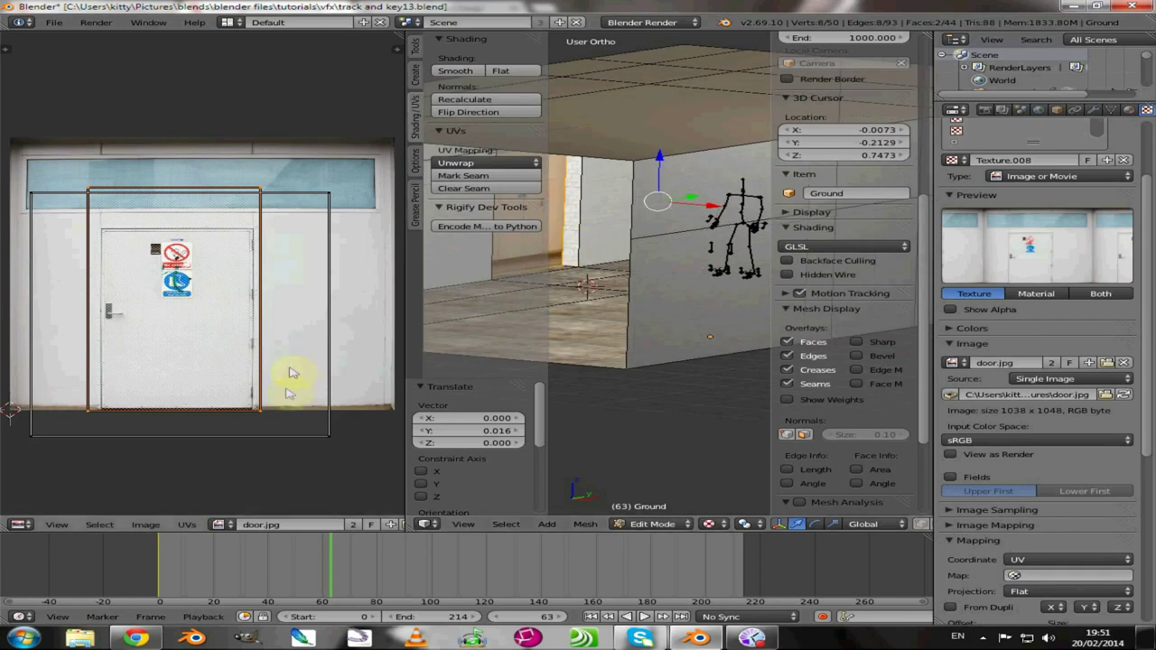
middle_drag(574, 229, 623, 284)
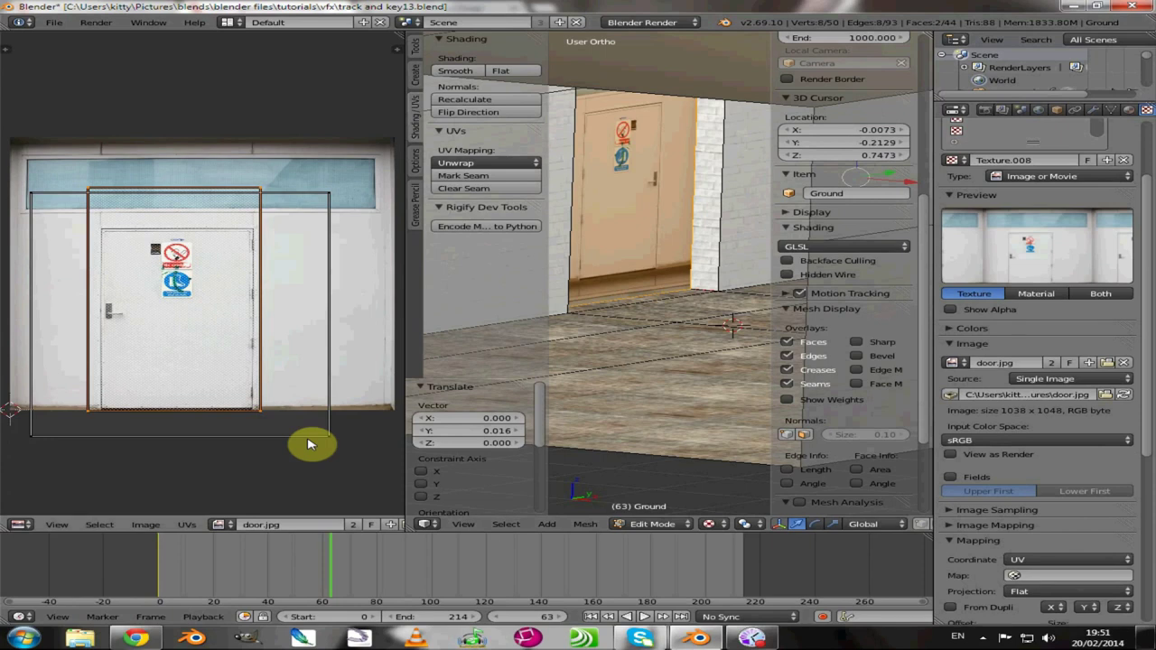
Step: Raise the wall's UV face and narrow it to 0.867 width
key(a)
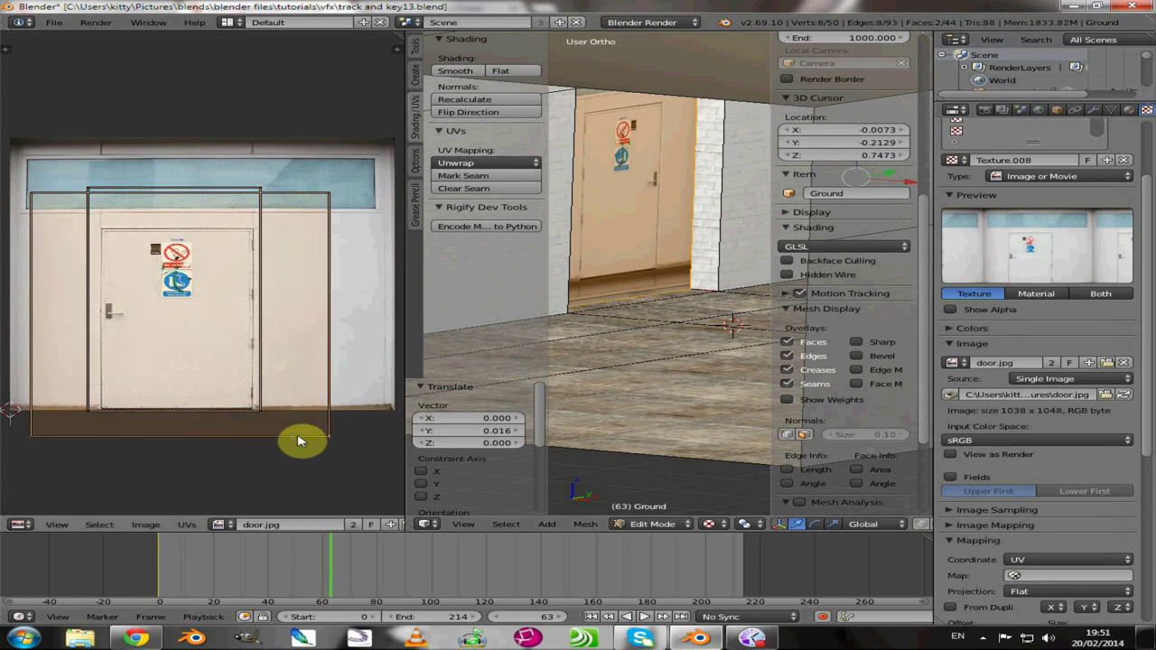
key(g)
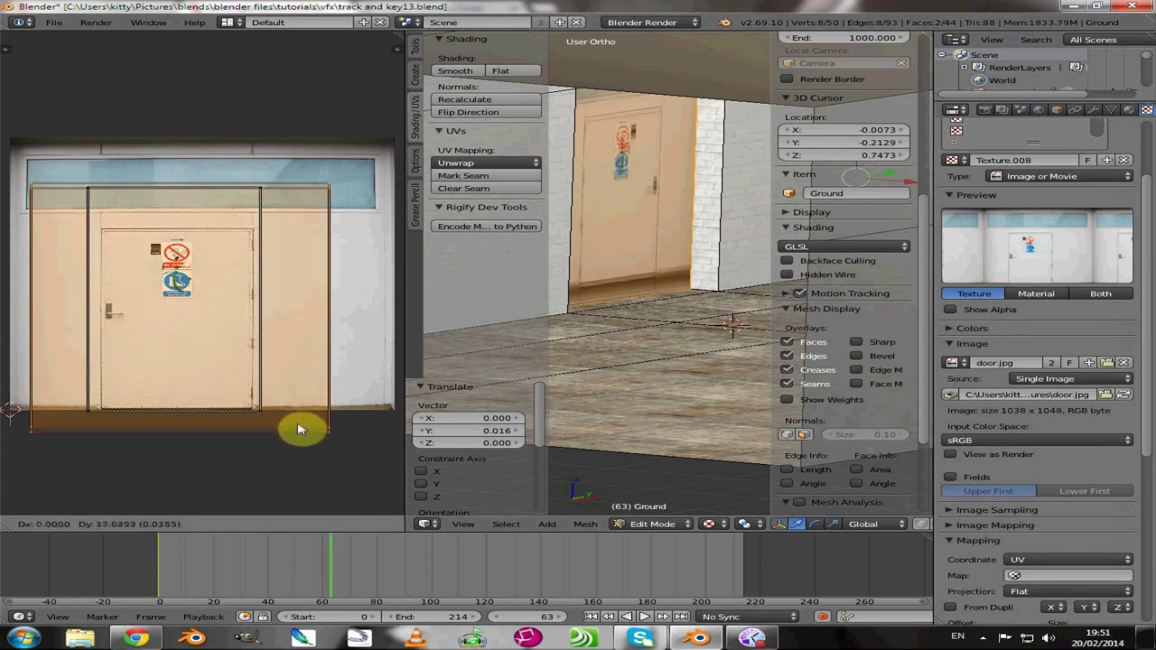
click(298, 417)
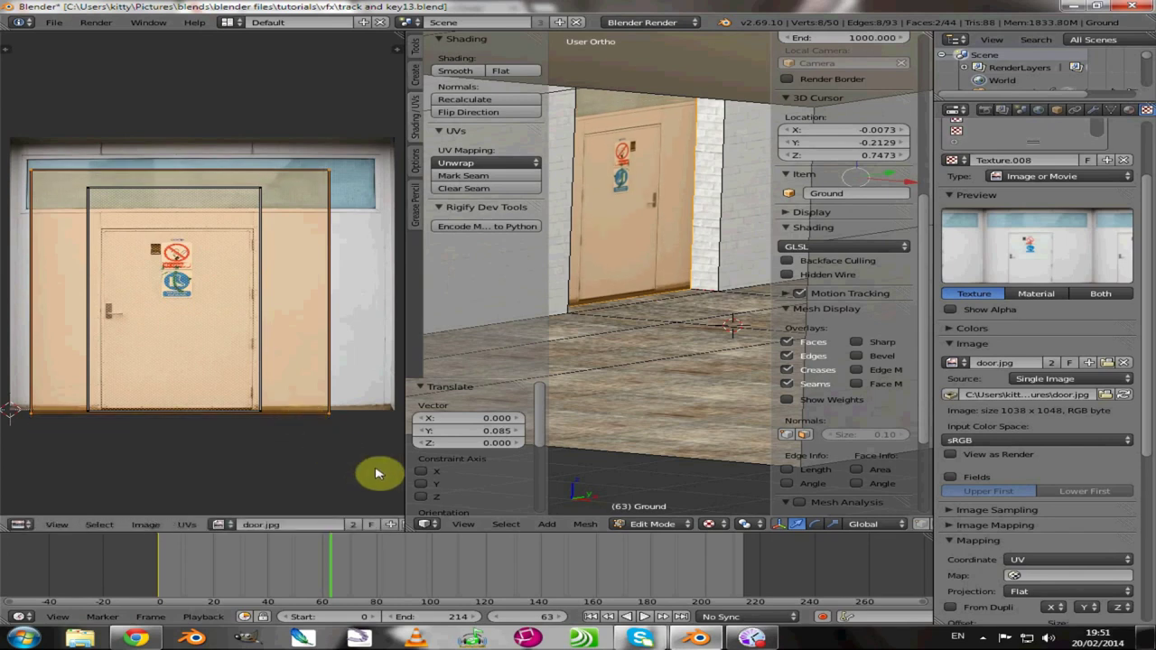
key(s)
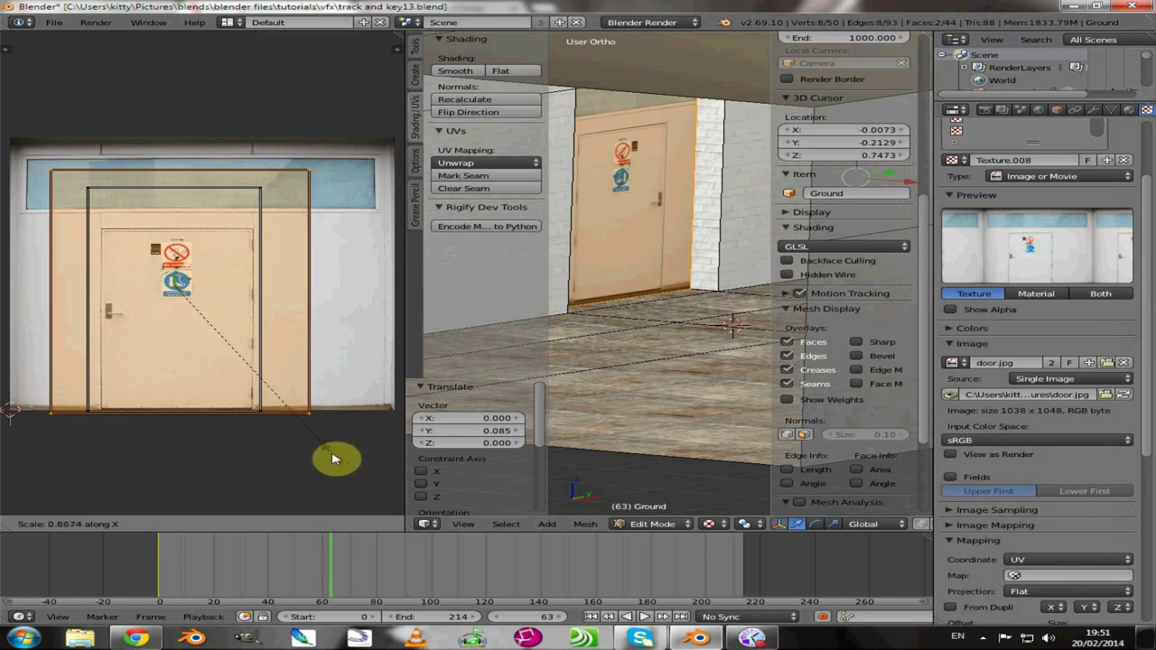
click(332, 458)
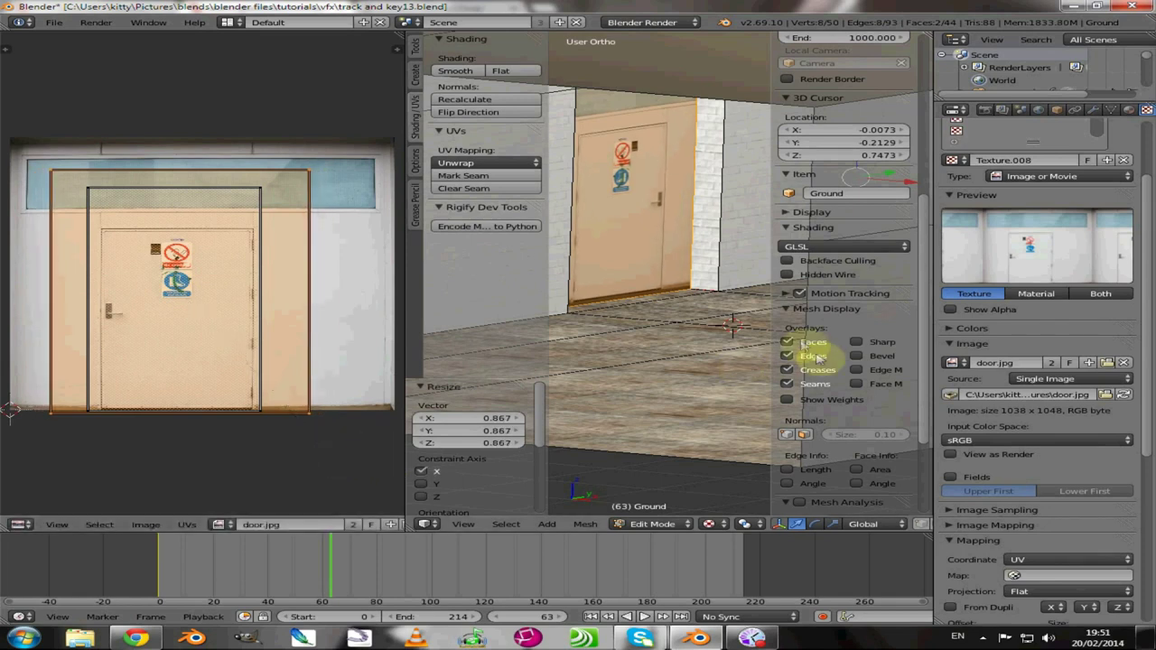
Step: Level the view with the wall and shrink the UVs to 0.827
scroll(667, 294, down, 4)
key(KP_8)
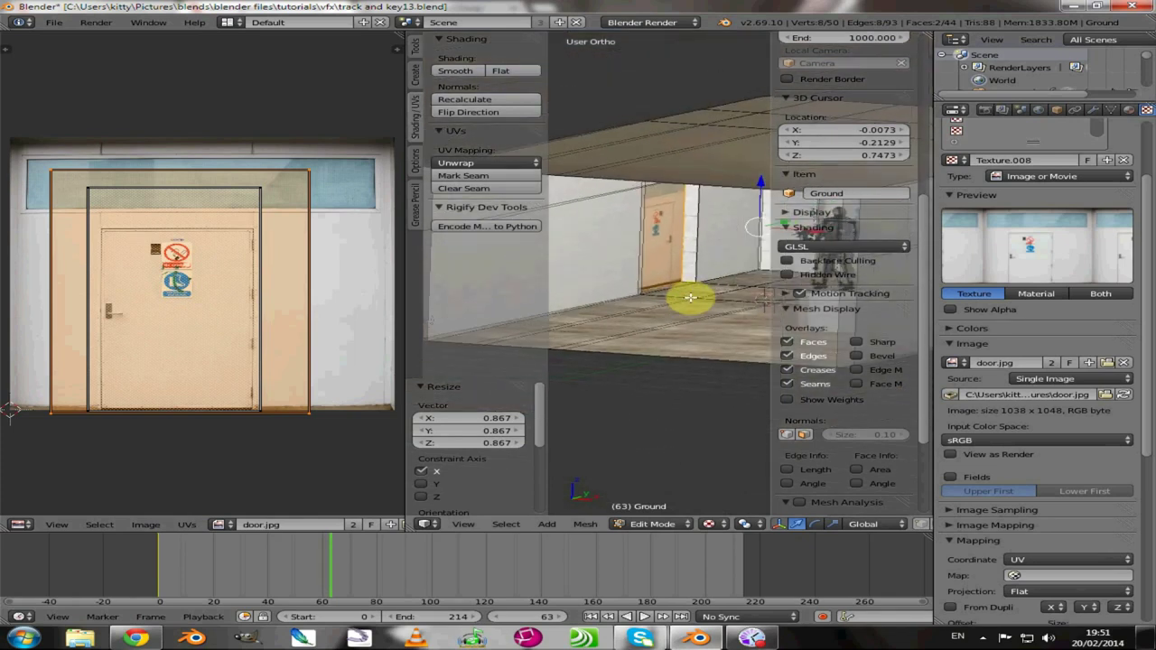
key(KP_8)
key(KP_4)
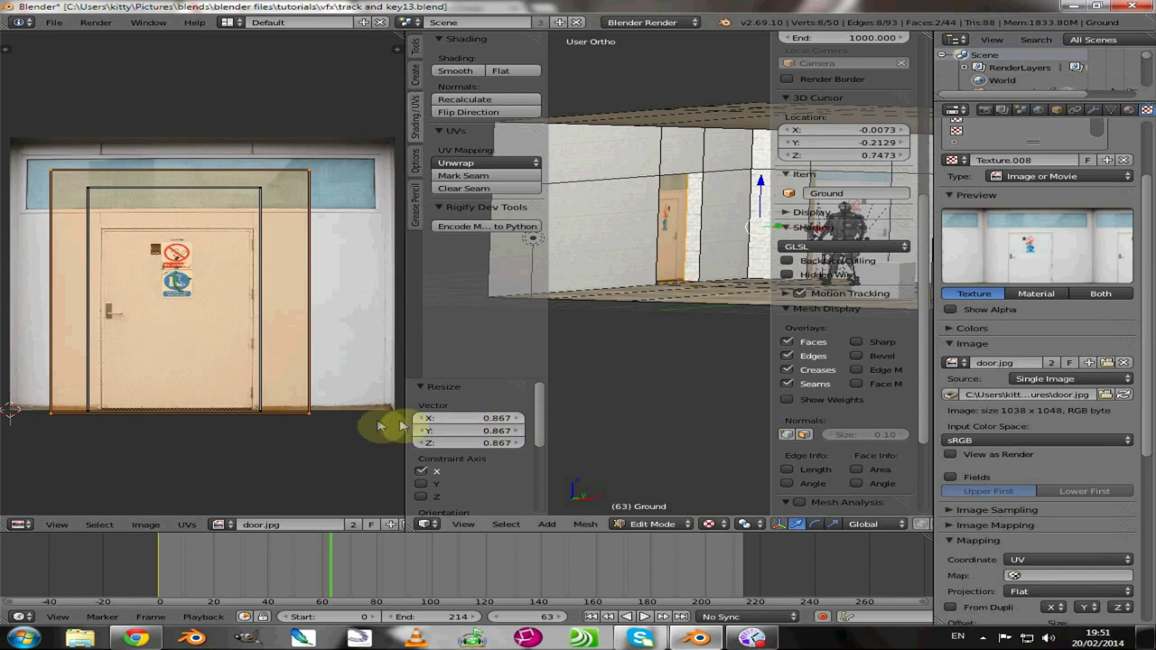
key(s)
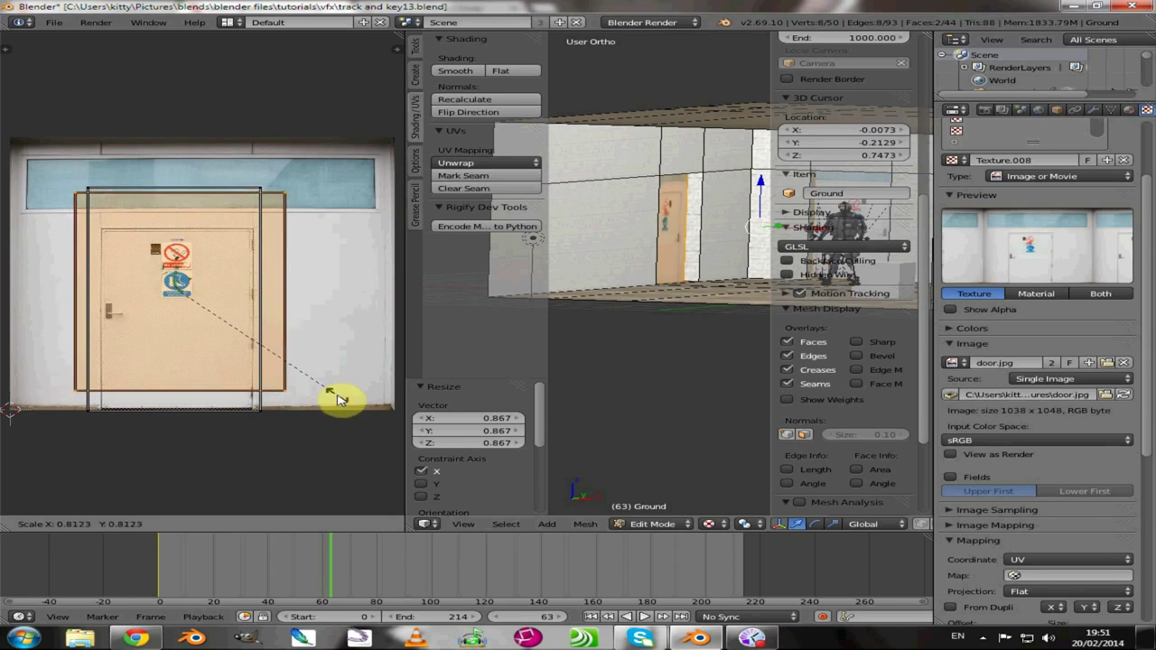
click(336, 399)
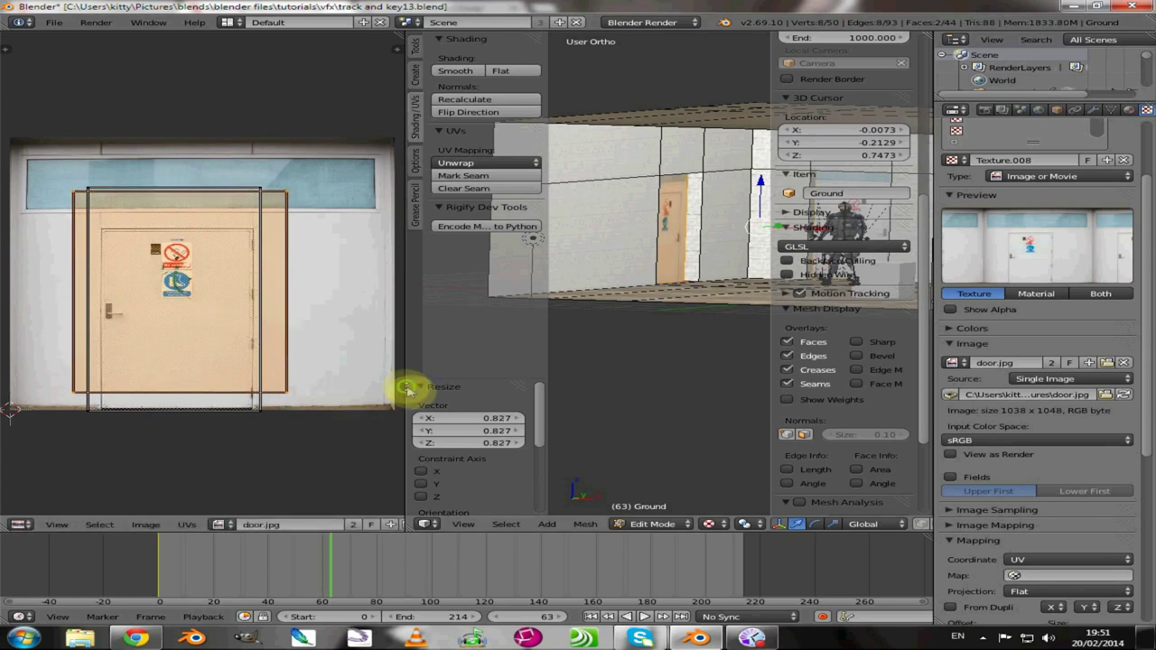
Step: Shift the door's UV island down by -0.066 and orbit around the wall to check the fit
scroll(220, 340, down, 2)
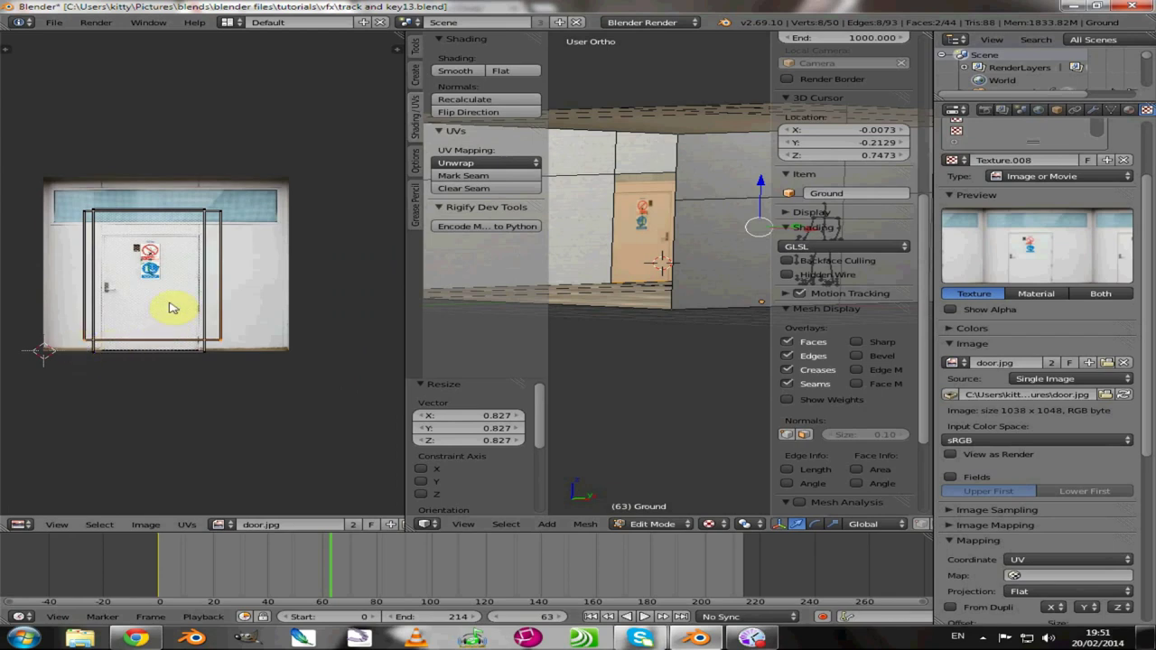
key(g)
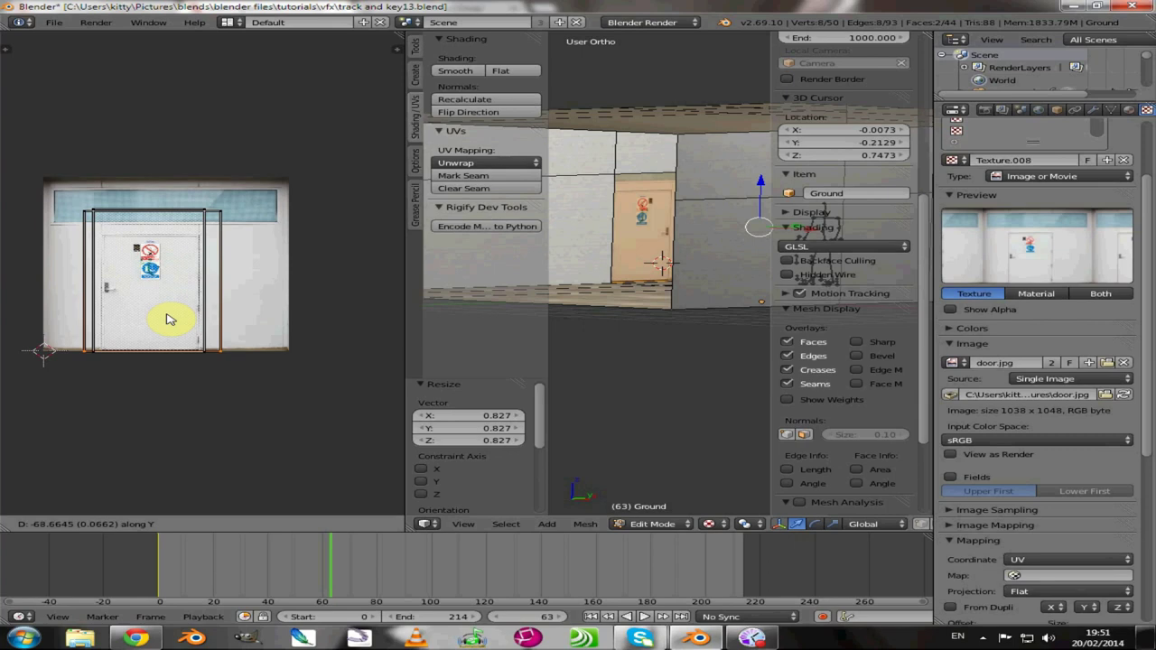
click(167, 319)
scroll(615, 255, up, 3)
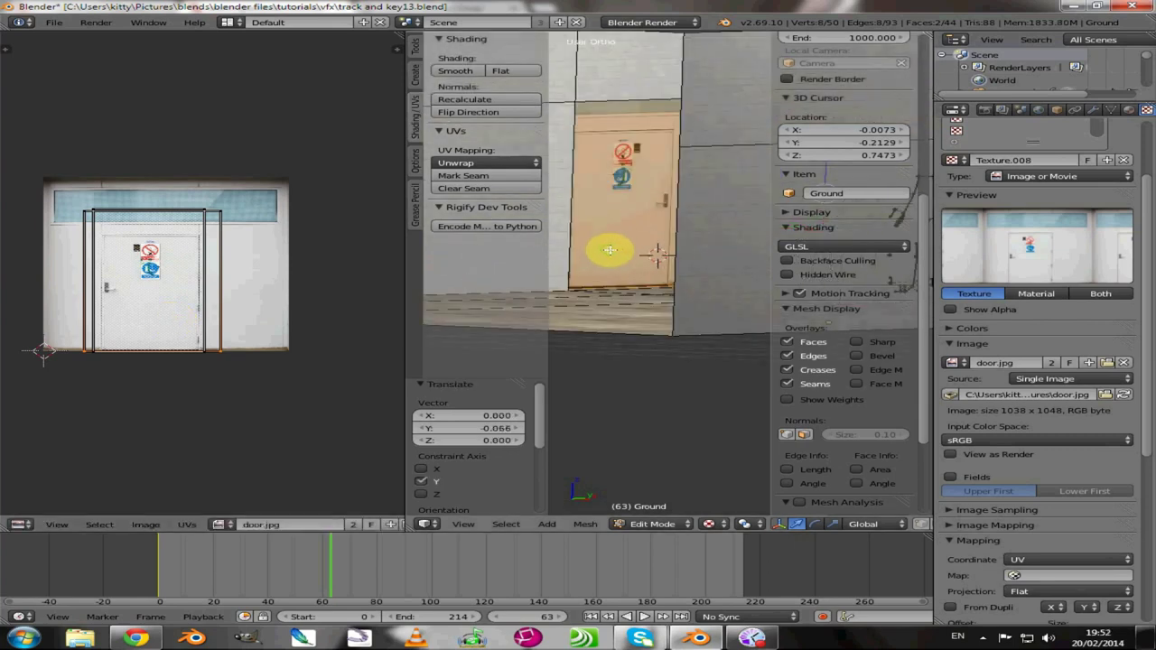
middle_drag(622, 250, 674, 256)
middle_drag(733, 222, 647, 231)
key(KP_6)
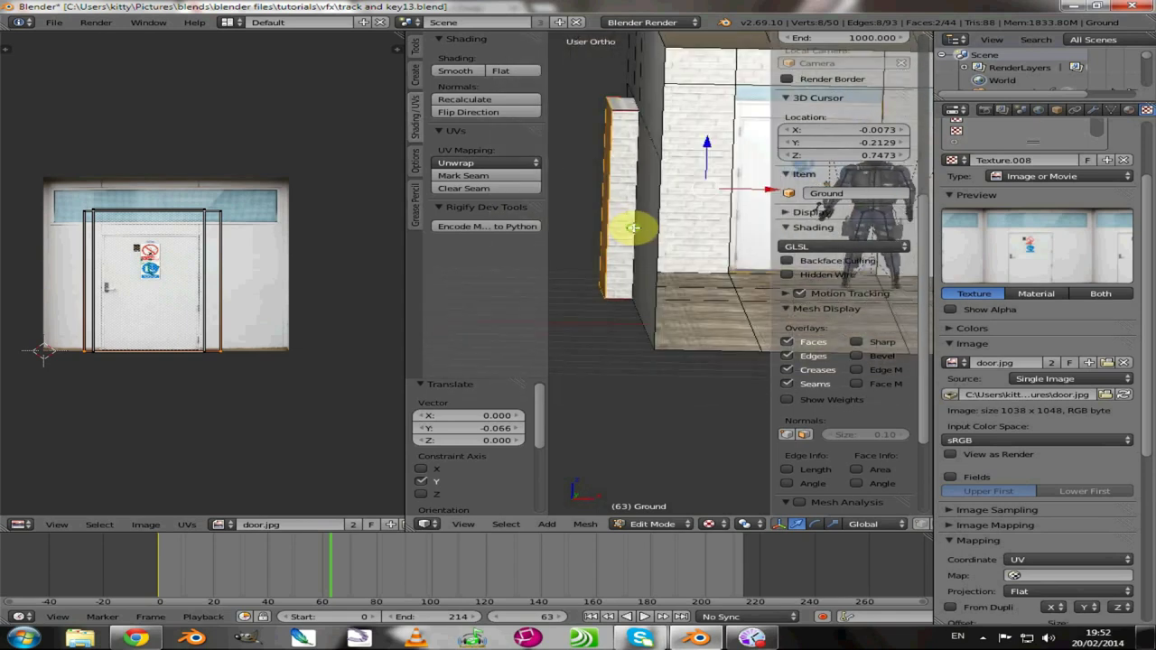
key(KP_6)
key(KP_6)
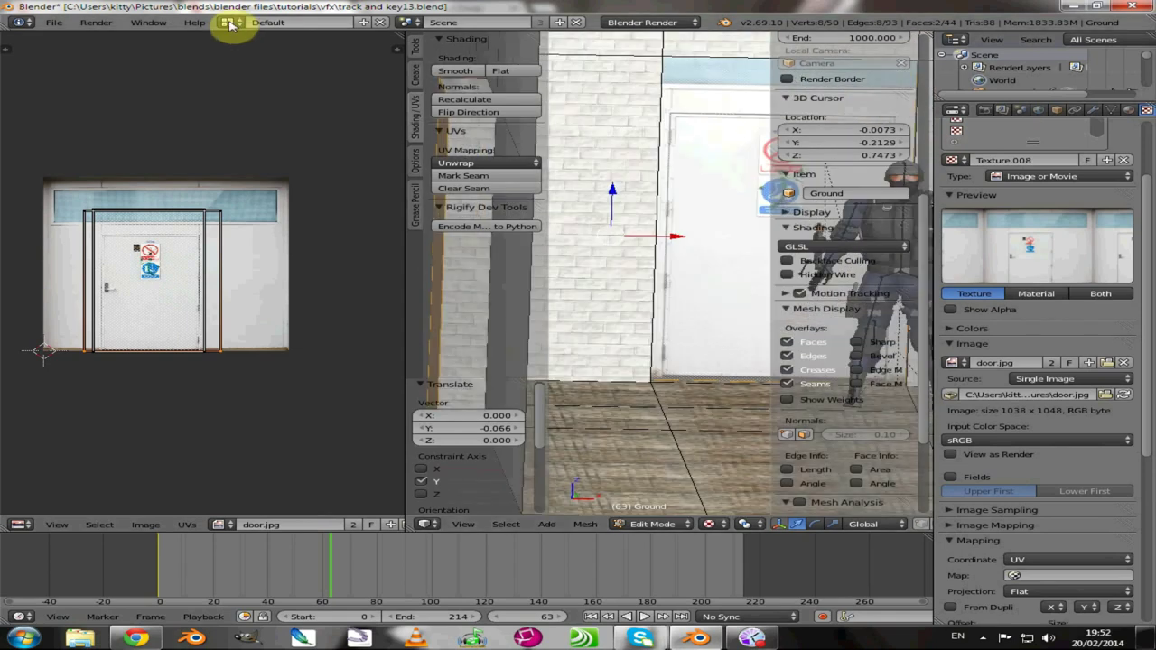
Step: Switch to the Compositing layout and link the Alpha Over output to the Viewer node
click(228, 22)
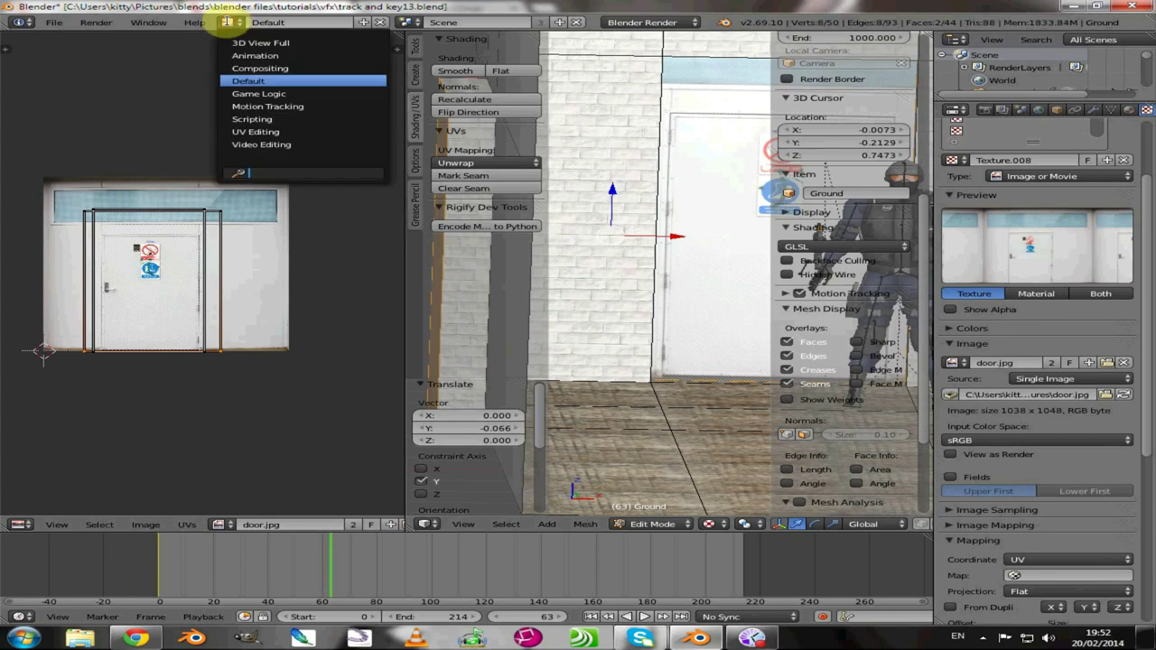
click(258, 70)
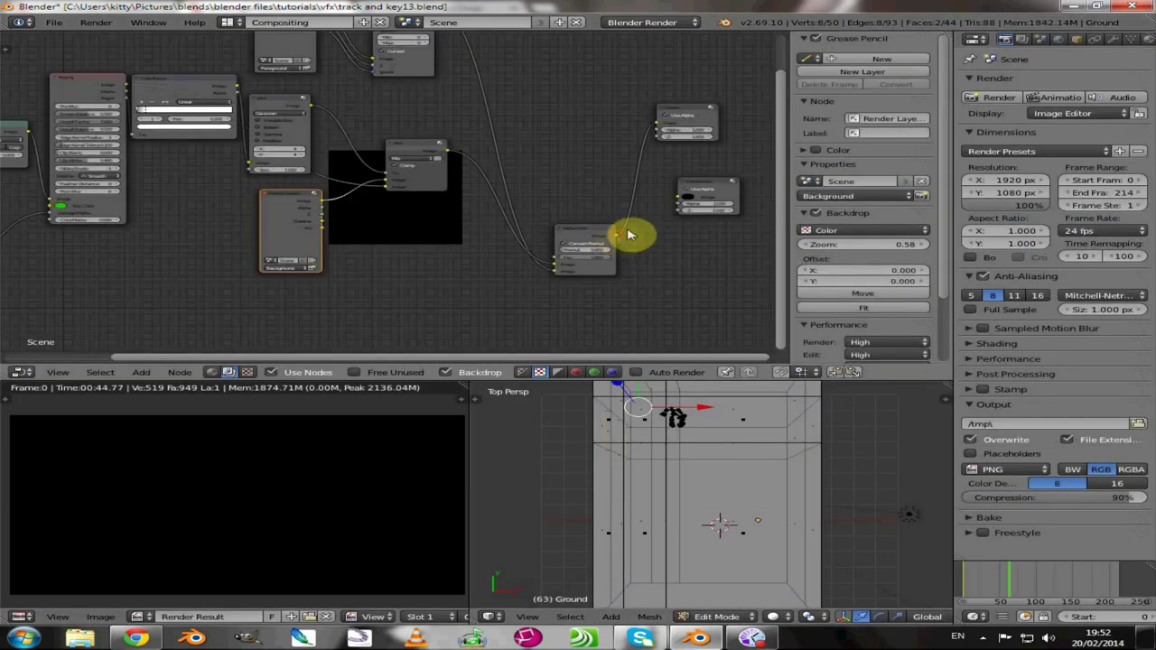
drag(627, 235, 669, 197)
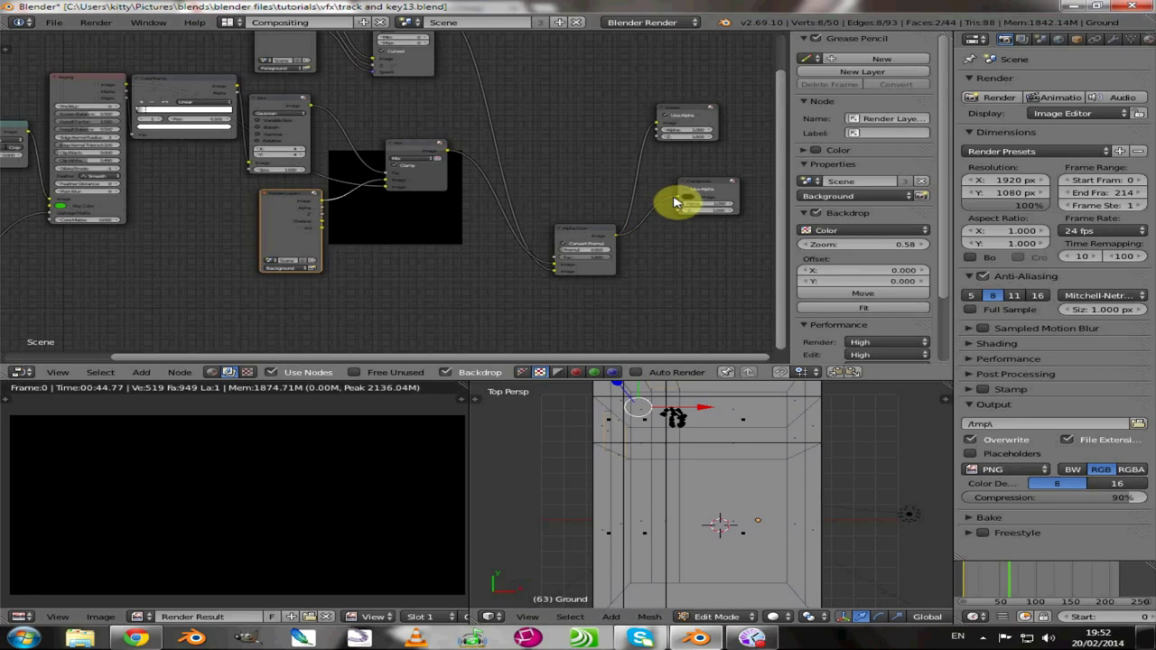
click(579, 237)
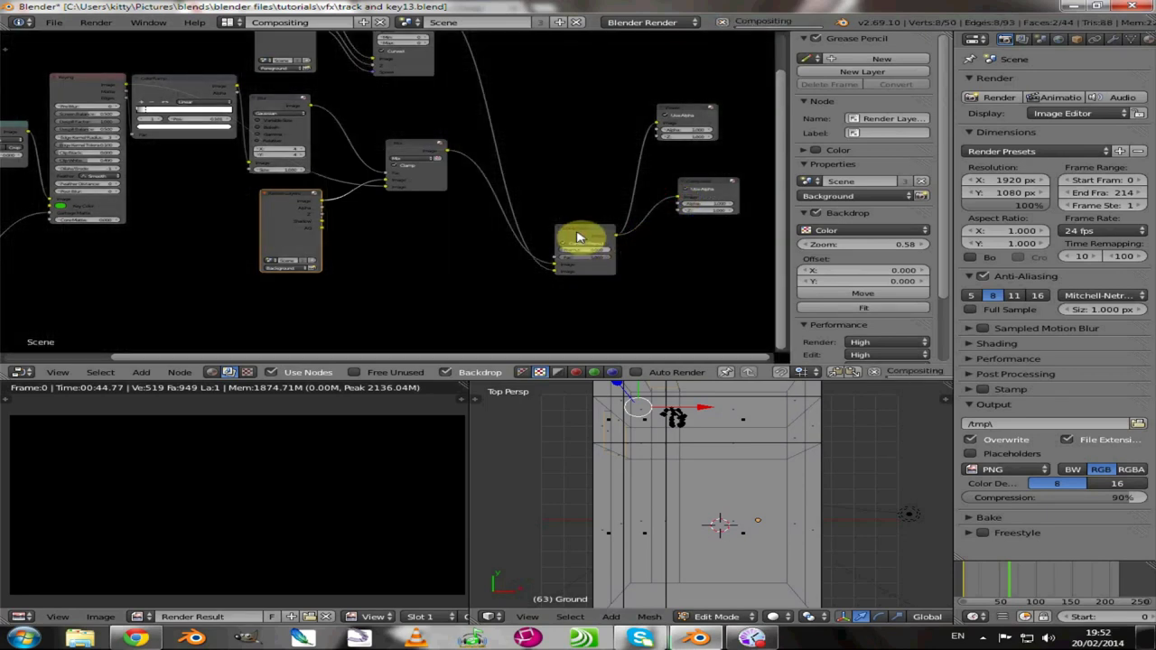
click(579, 238)
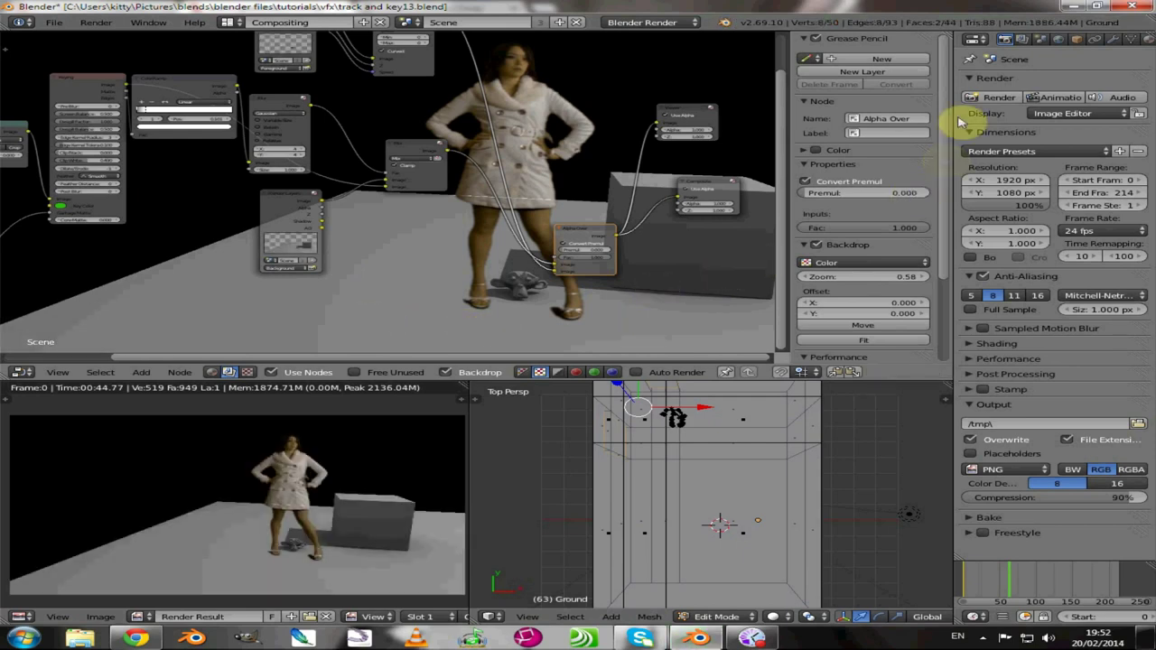
Step: Render frame 63 with the keyed actress composited into the textured room
click(996, 98)
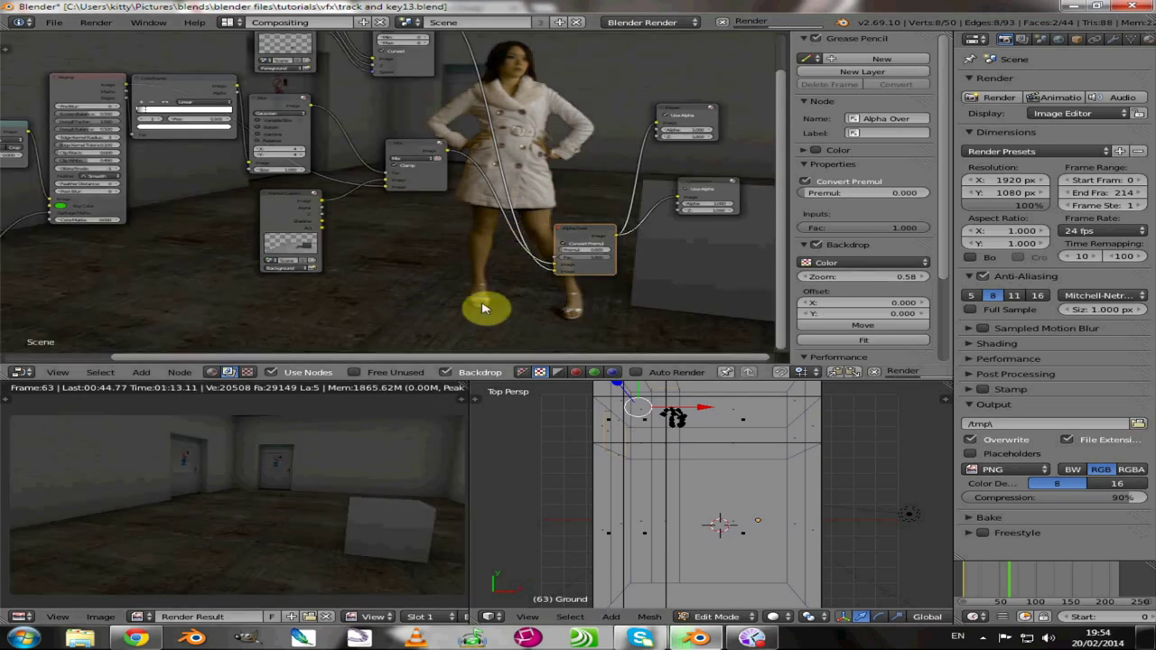
key(F12)
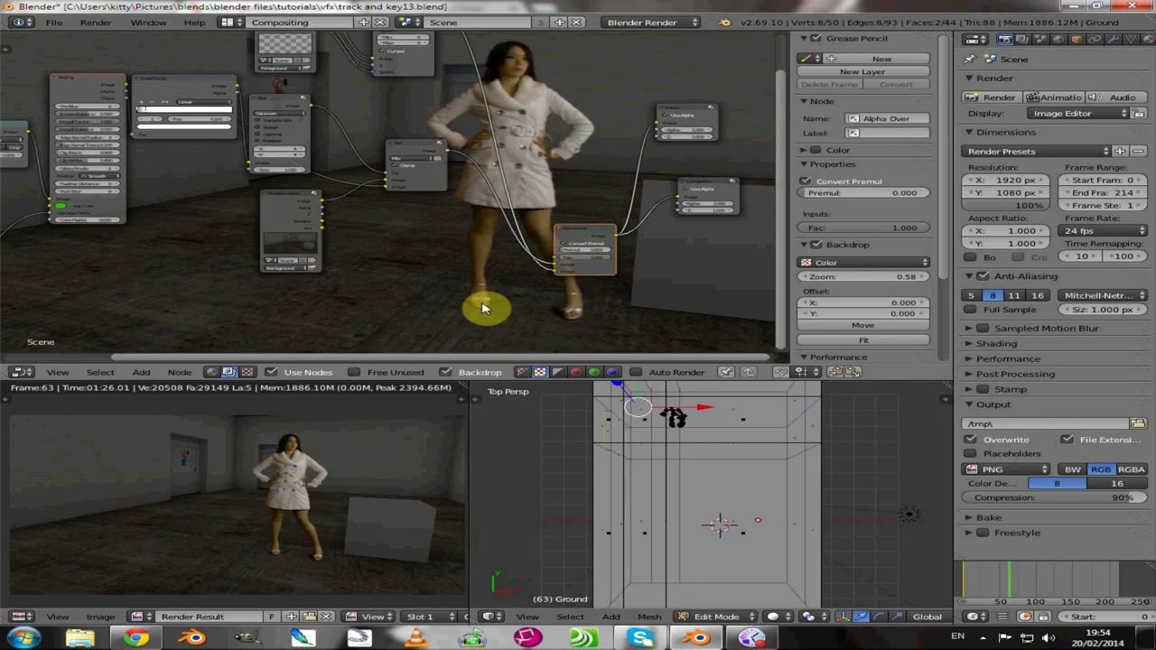
middle_drag(308, 72, 328, 114)
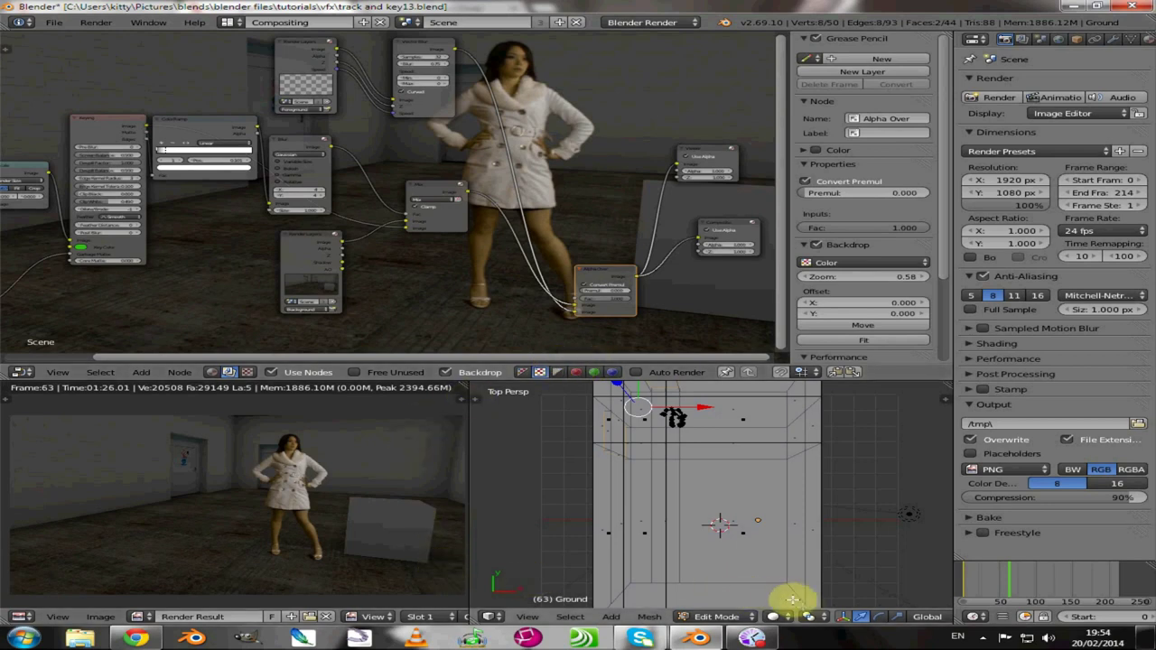
Step: Return to Object Mode and re-render the frame
scroll(804, 616, down, 3)
scroll(809, 616, down, 3)
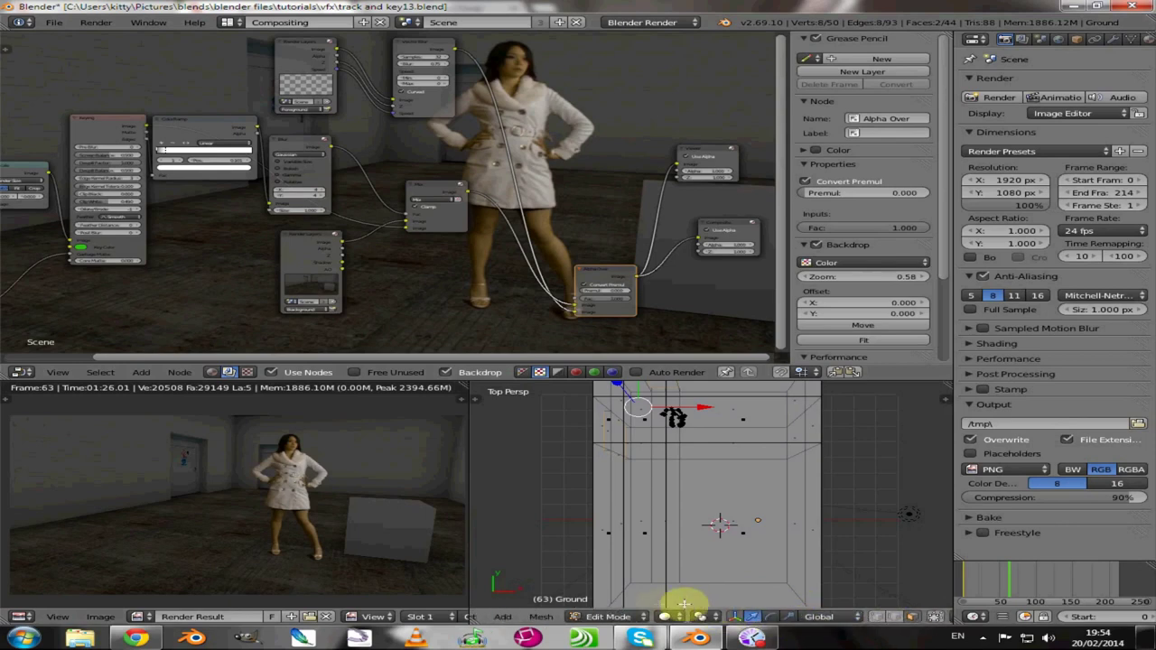
key(Tab)
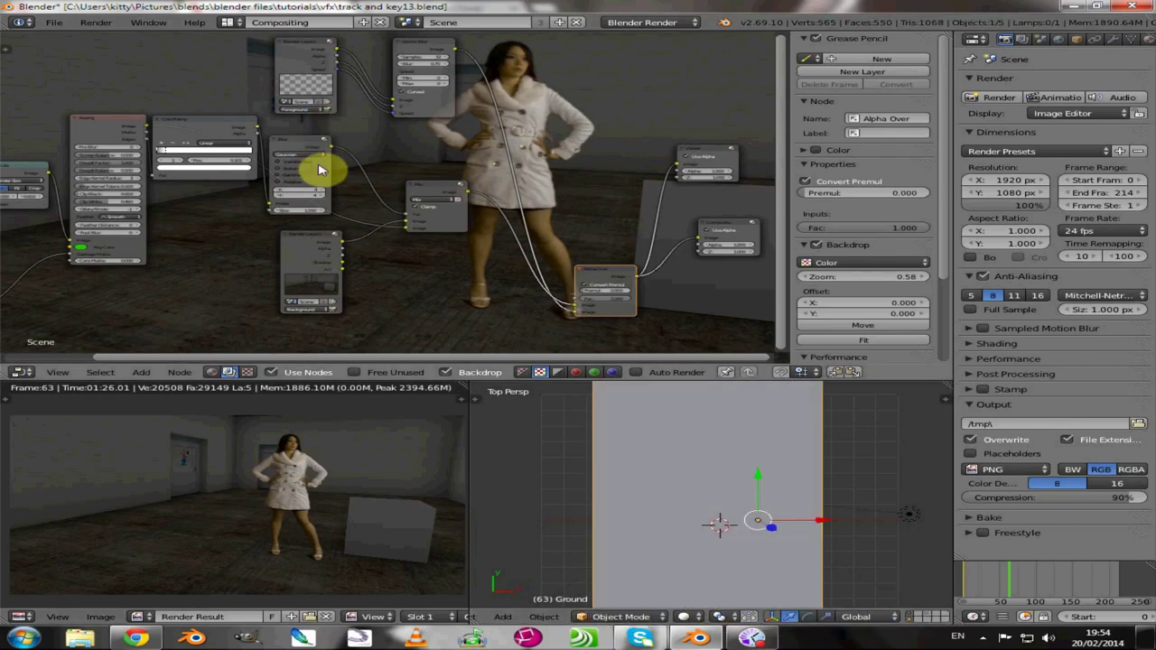
key(F12)
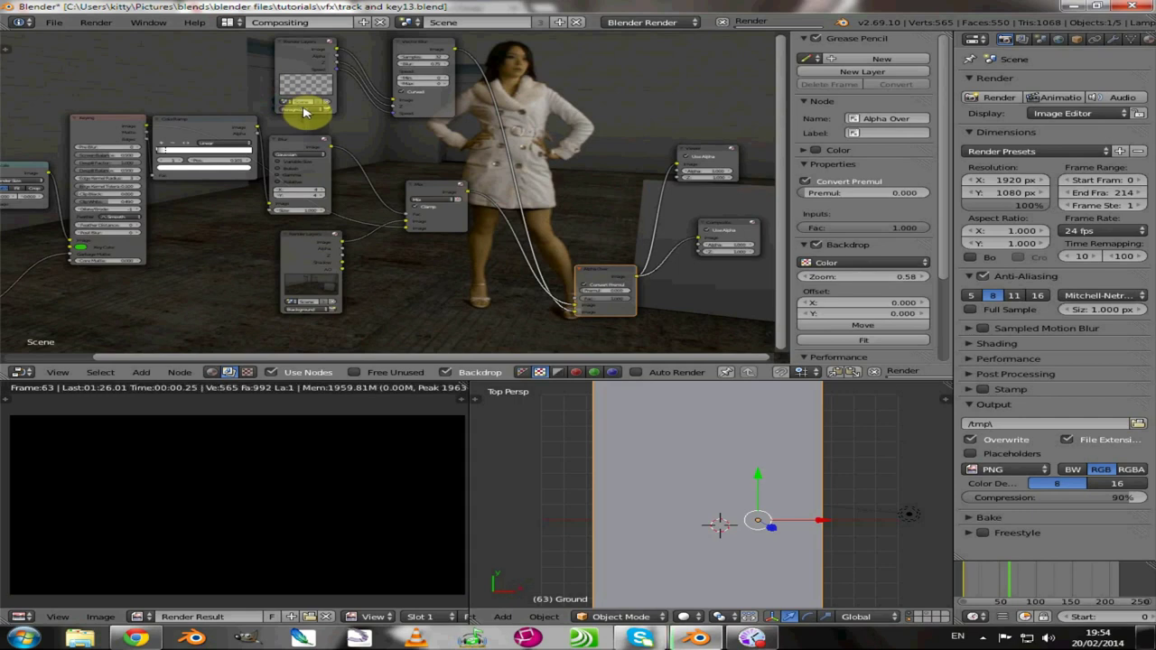
scroll(330, 111, up, 1)
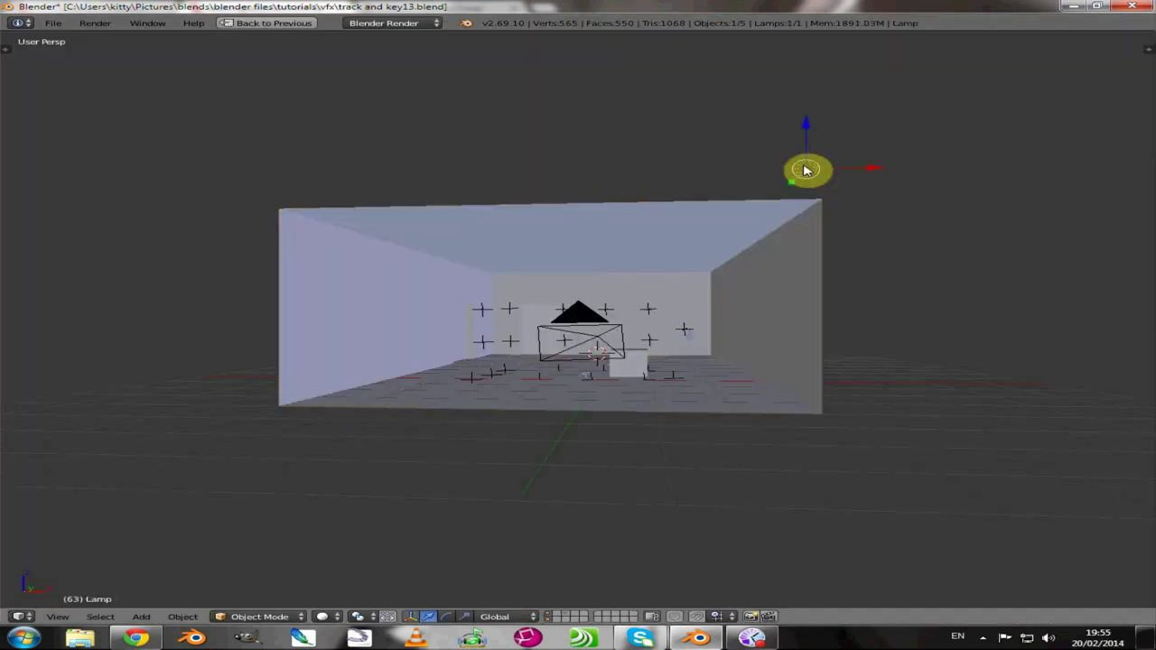
Step: Raise the lamp and slide it left with the gizmo arrows, checking from the camera
drag(816, 126, 813, 216)
drag(874, 261, 769, 266)
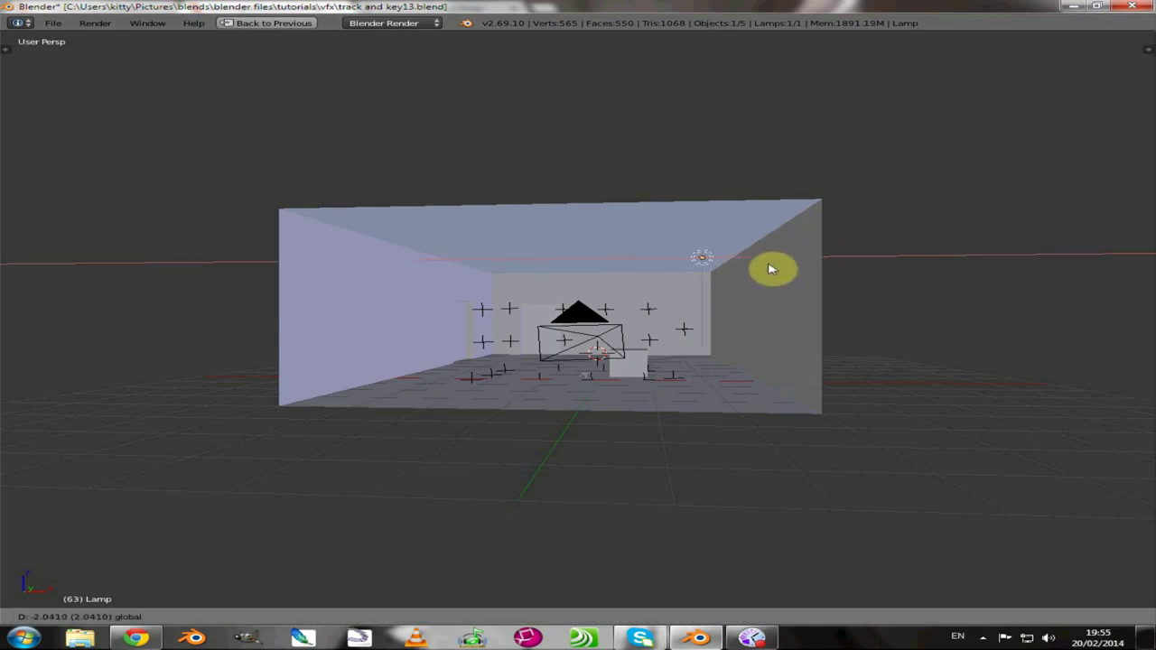
middle_drag(503, 335, 560, 352)
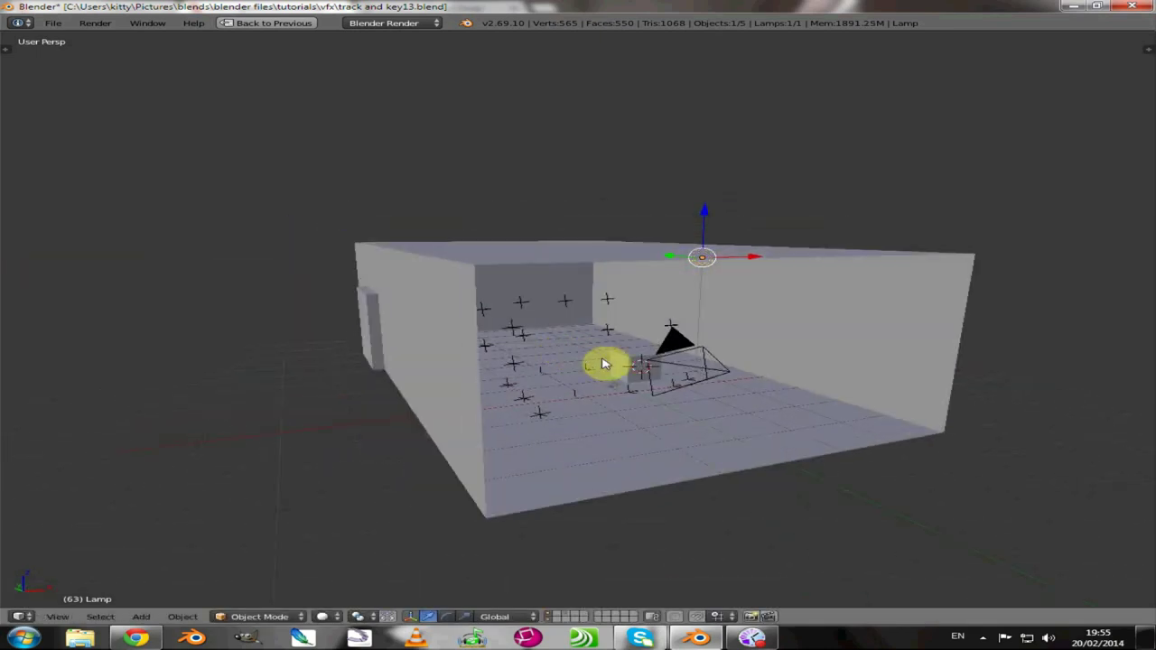
key(KP_0)
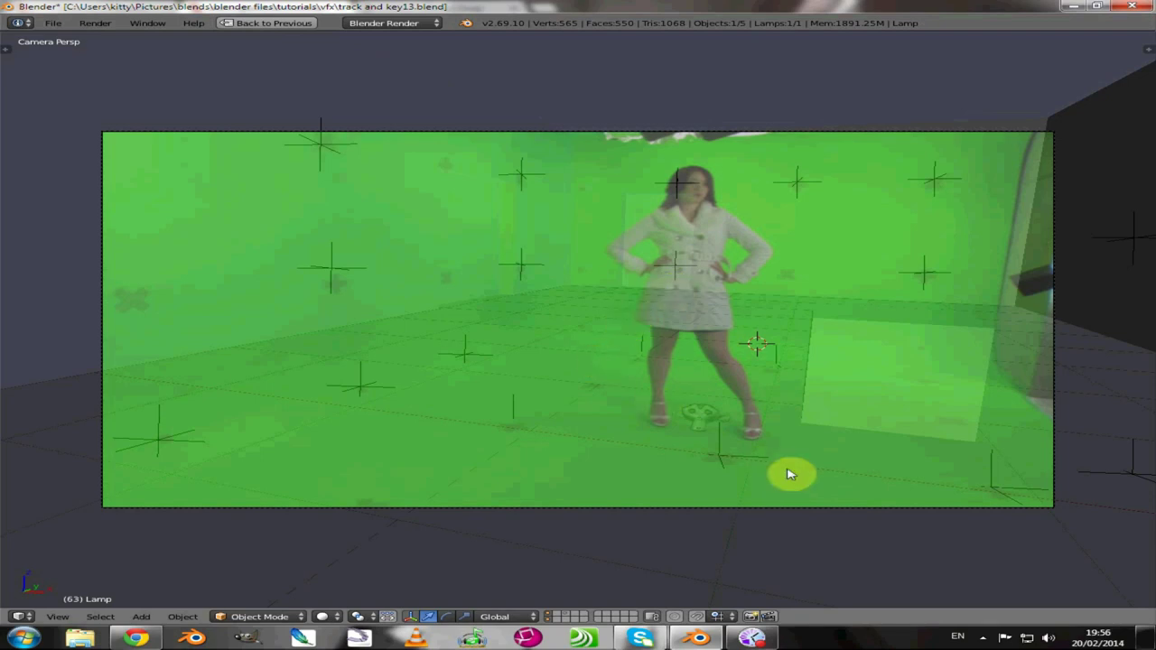
scroll(788, 474, down, 4)
middle_drag(678, 359, 728, 368)
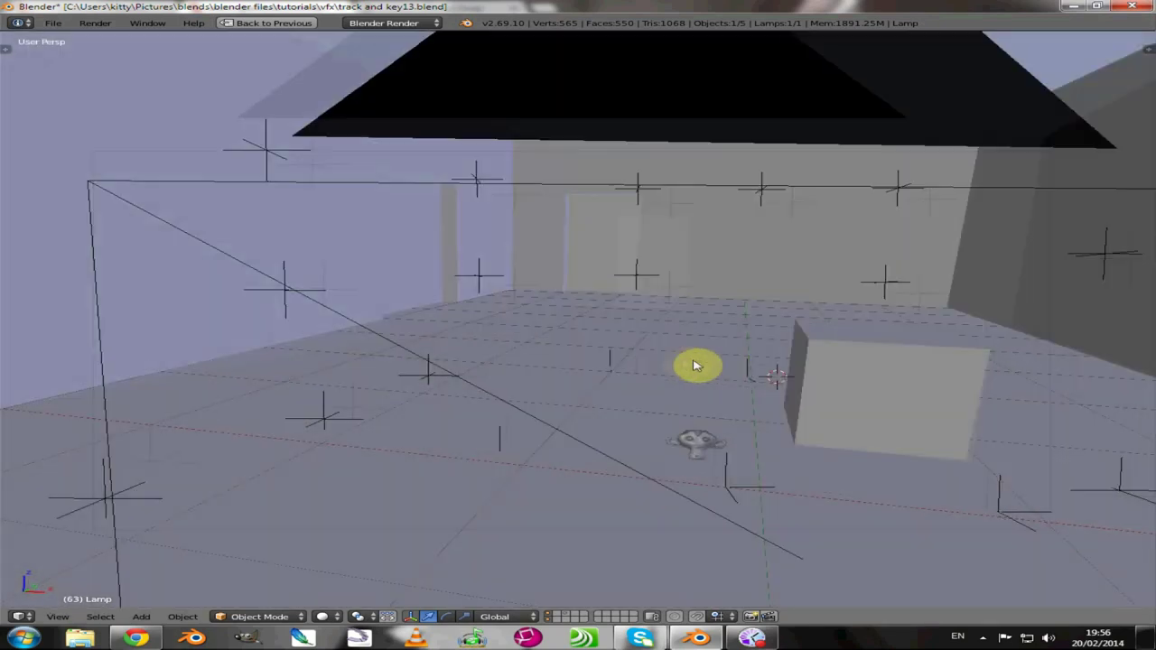
scroll(728, 367, down, 5)
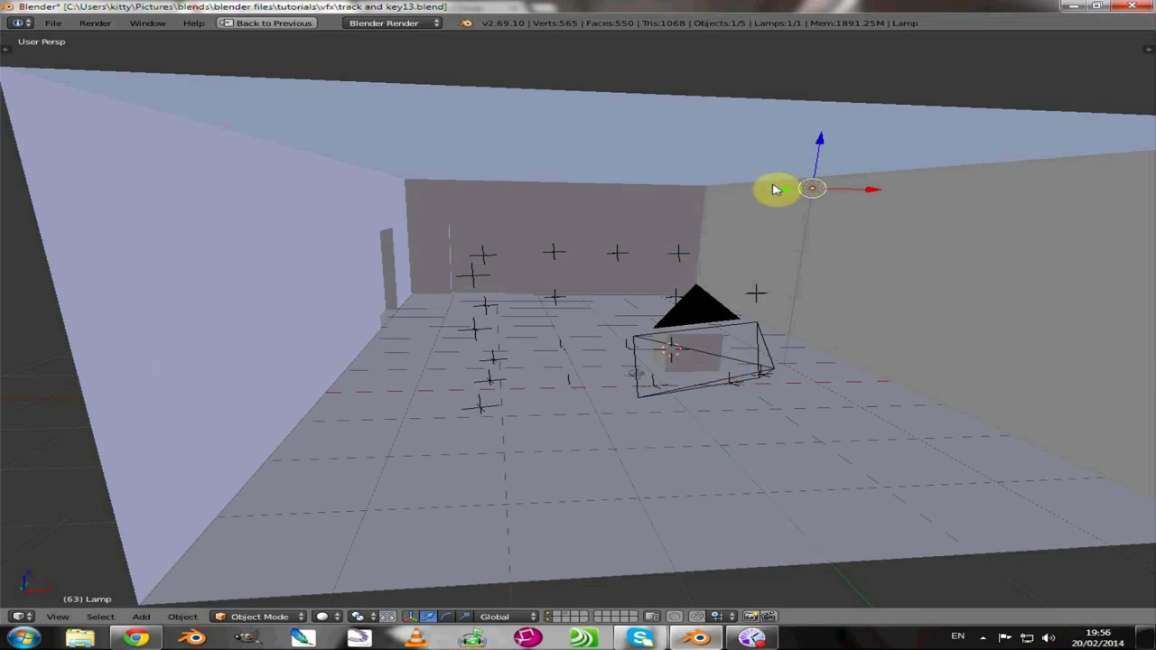
Step: Move the lamp along Y toward the ceiling by the right wall, then left along X
key(g)
key(y)
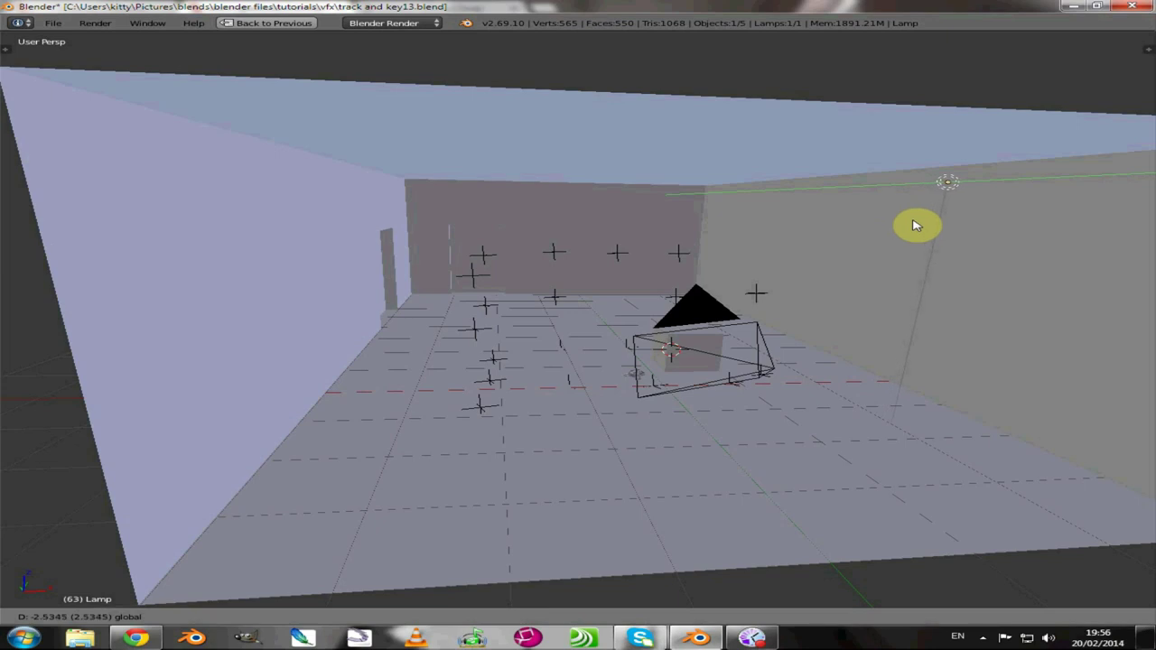
click(916, 226)
drag(1007, 188, 955, 198)
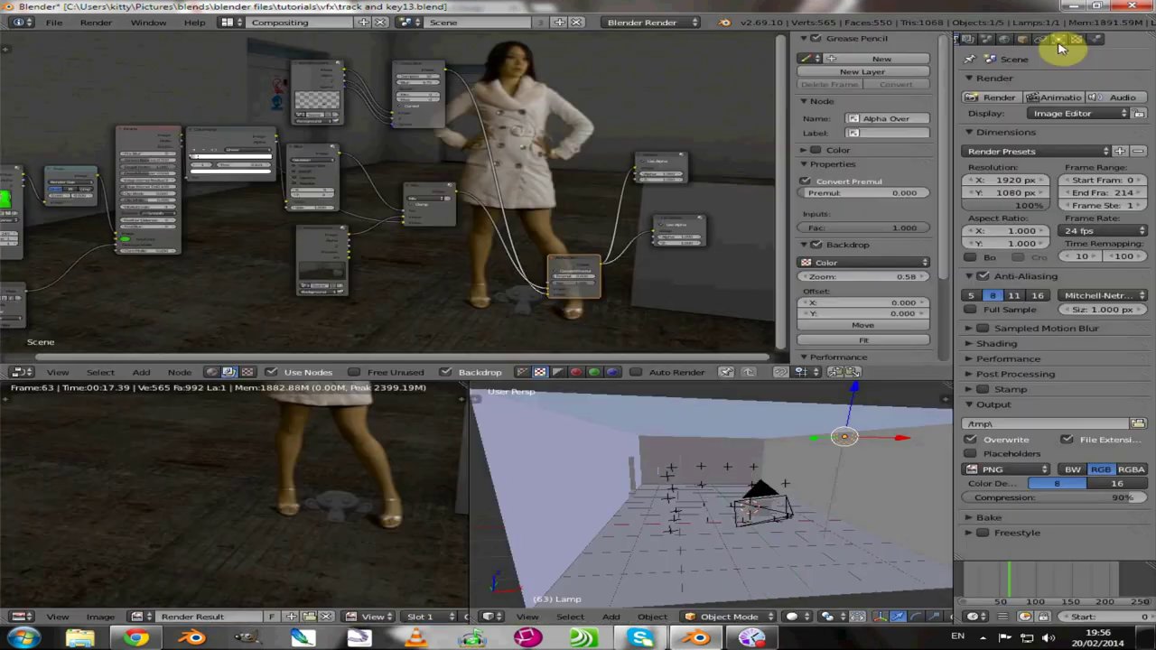
Step: Give the lamp shadow soft size 2, 10 samples and Constant QMC sampling
key(ctrl+Up)
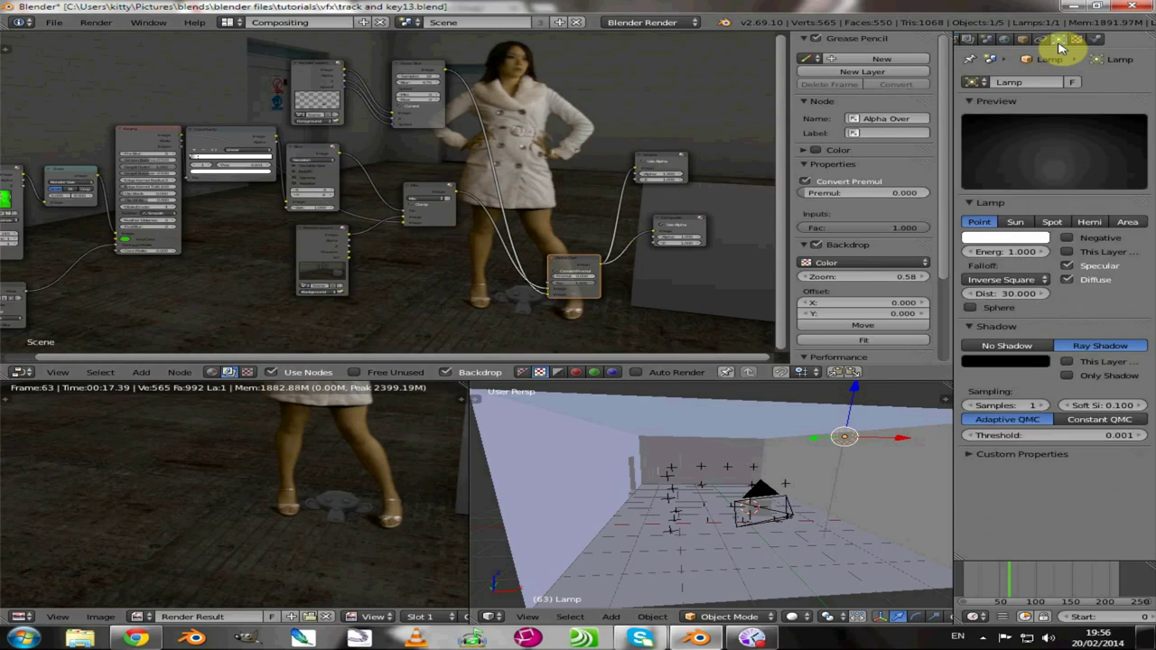
click(1102, 405)
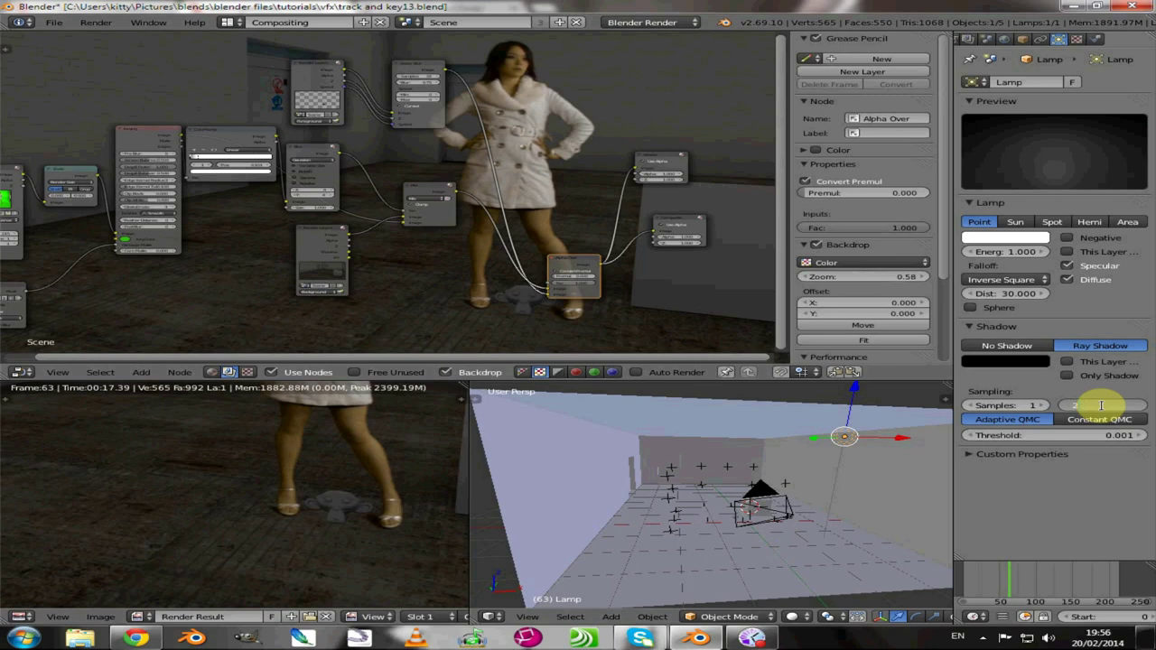
text(2)
key(Return)
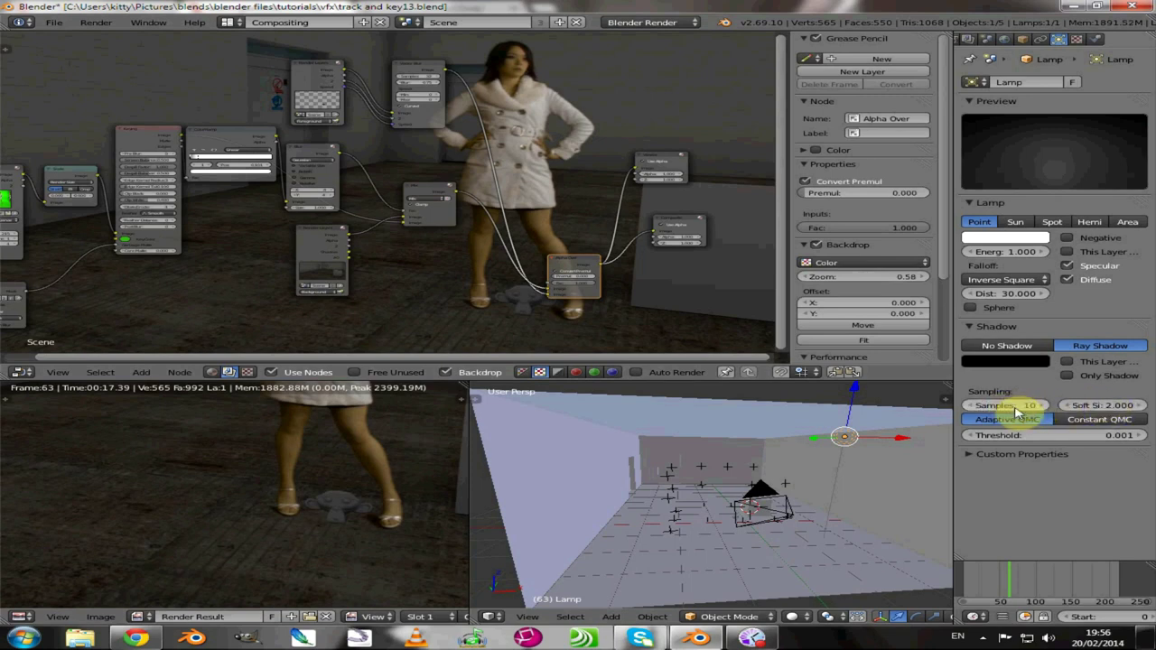
key(Return)
click(1025, 362)
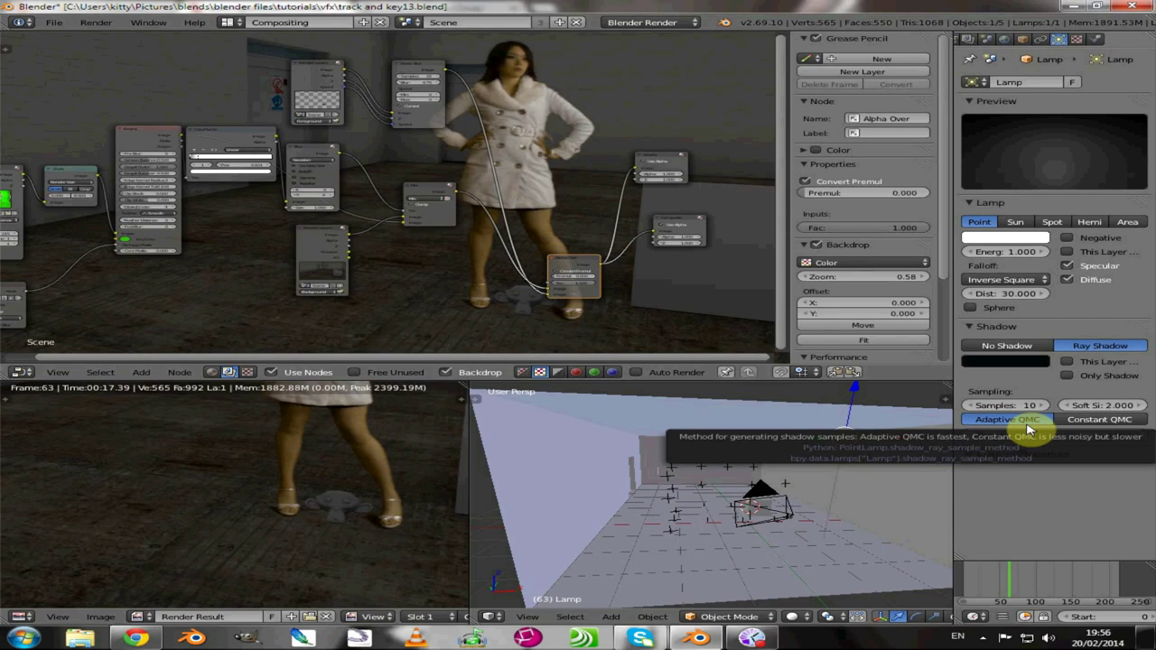
click(1086, 423)
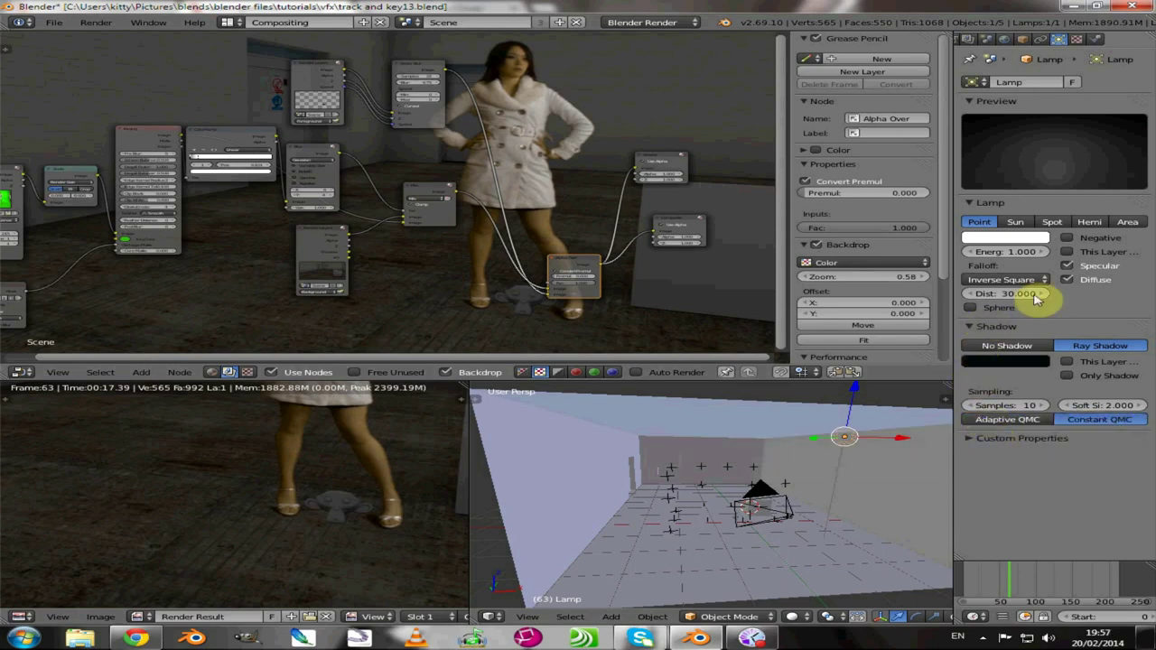
Step: Lower the lamp energy to 0.75 and bring up the S.W.A.T. Blend Swap page in Chrome
click(998, 253)
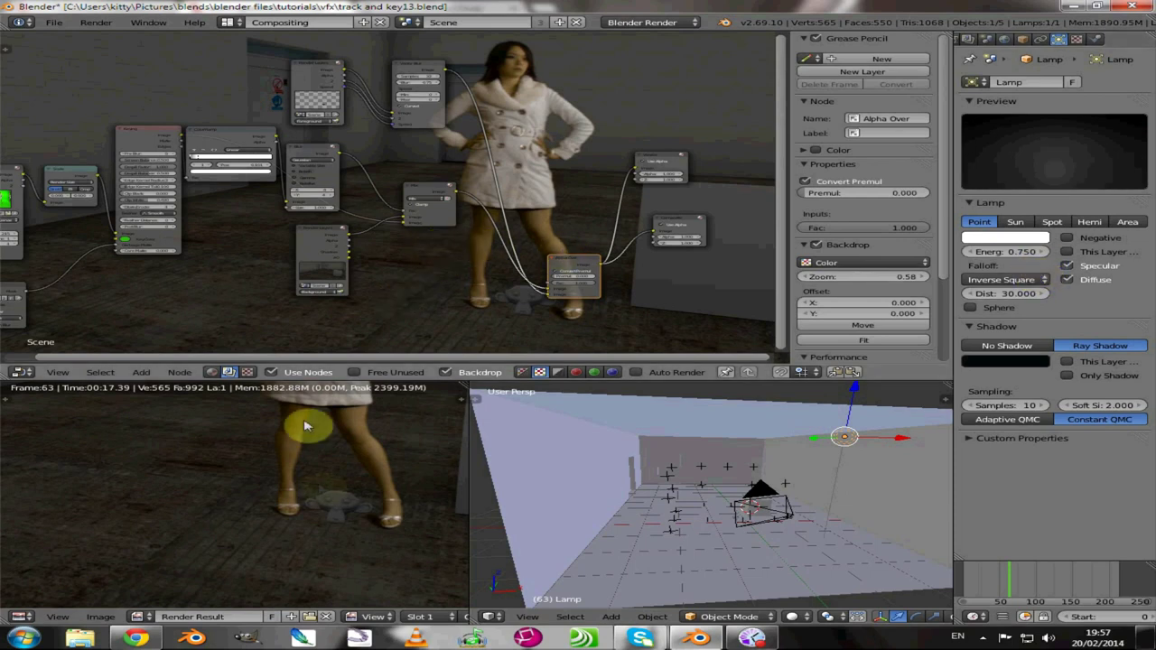
click(194, 640)
click(421, 9)
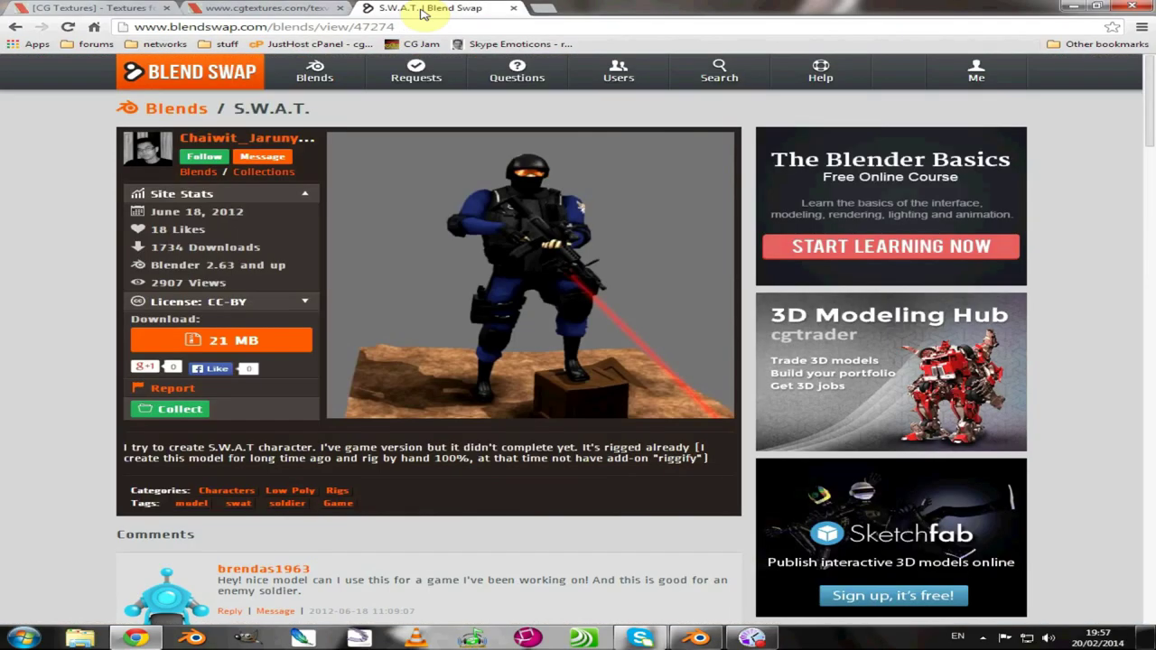
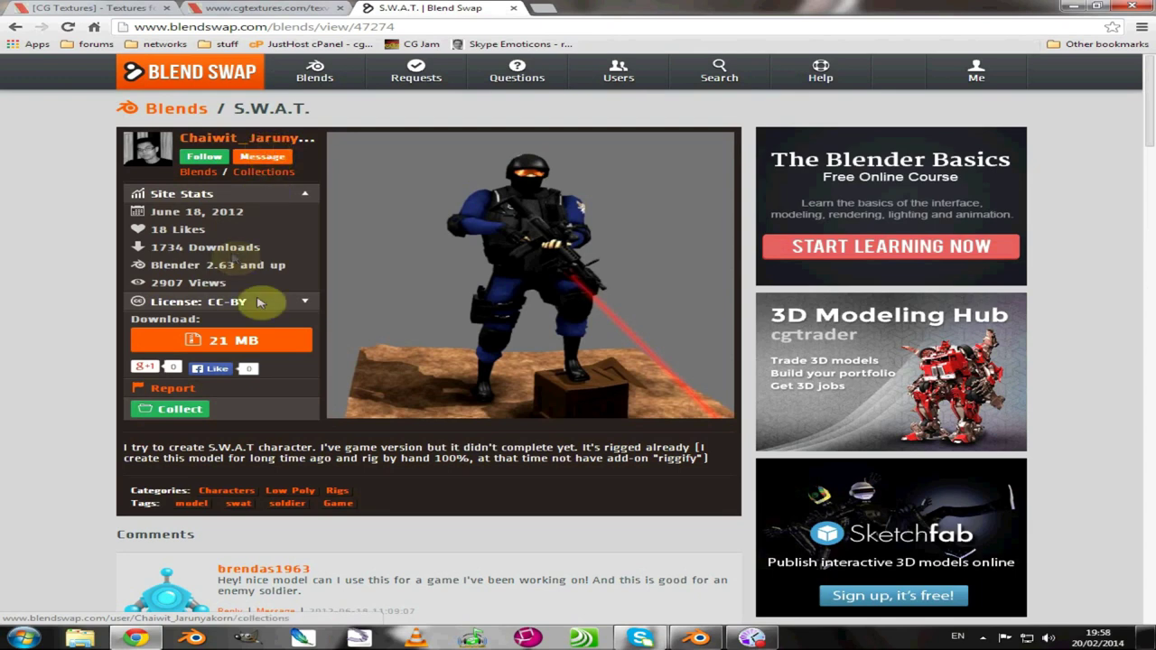
Step: Browse the Characters category in Blend Swap's blend categories
scroll(258, 300, down, 1)
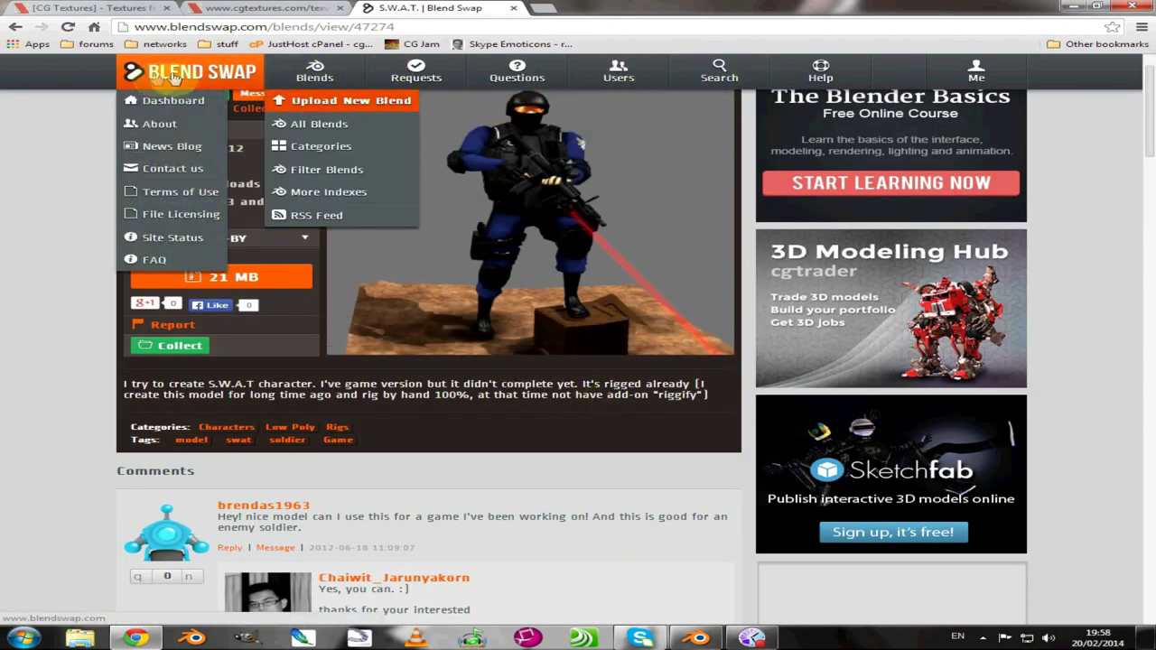
mouse_move(312, 72)
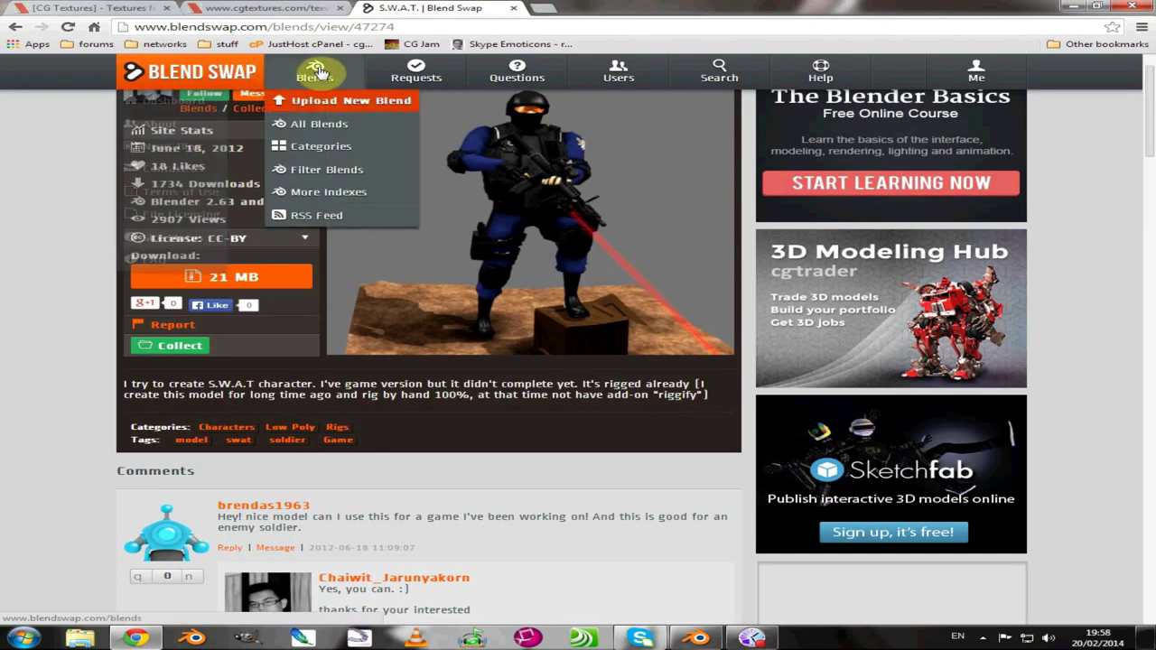
click(331, 150)
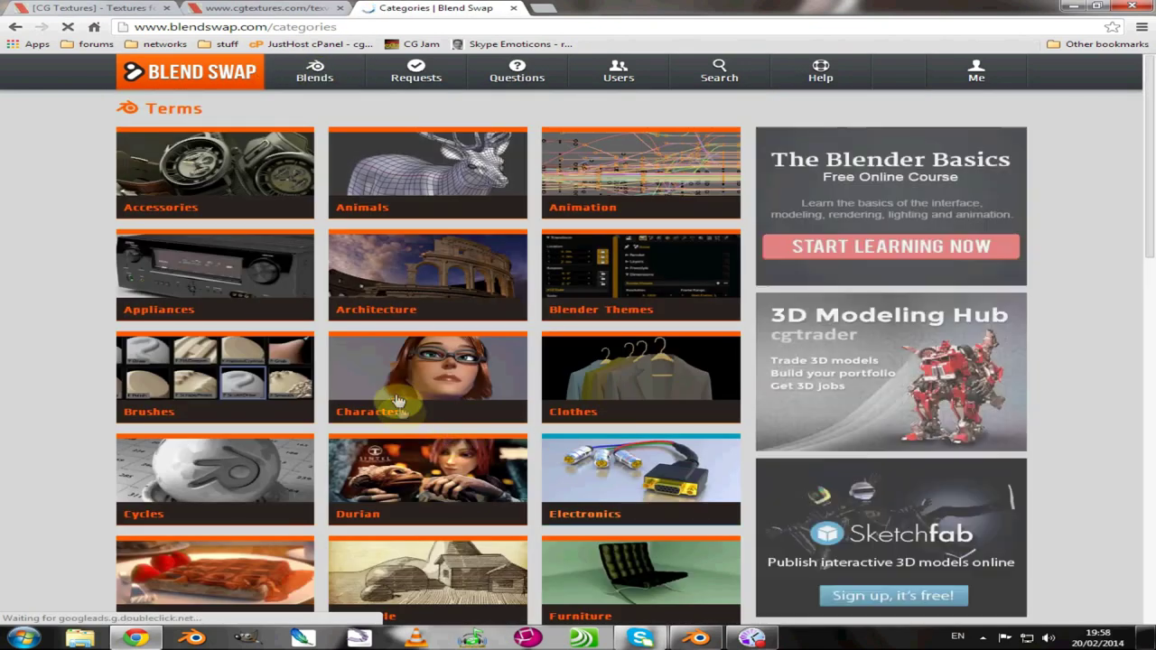
click(339, 409)
scroll(503, 434, down, 15)
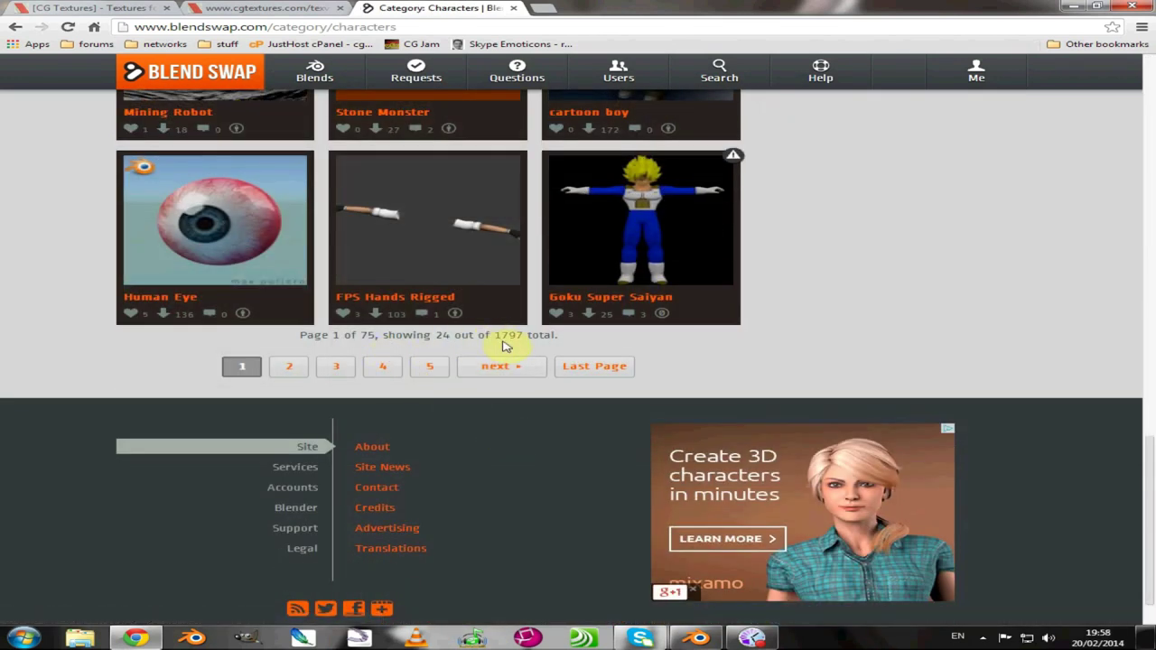
scroll(639, 234, up, 3)
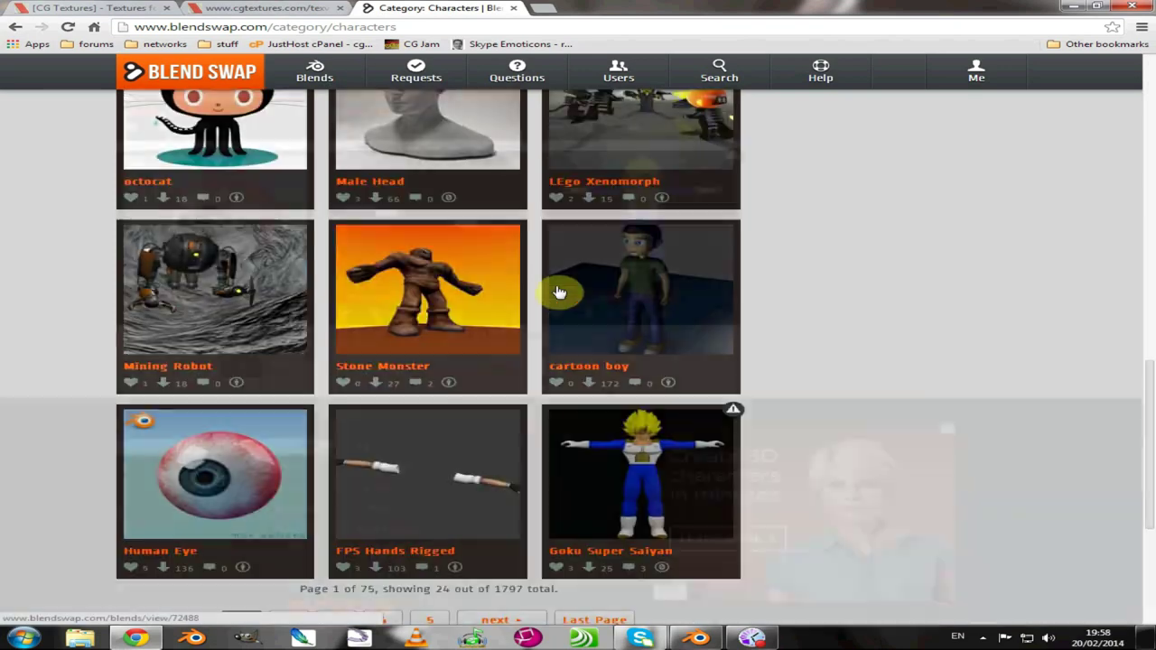
scroll(450, 351, up, 2)
scroll(450, 350, up, 4)
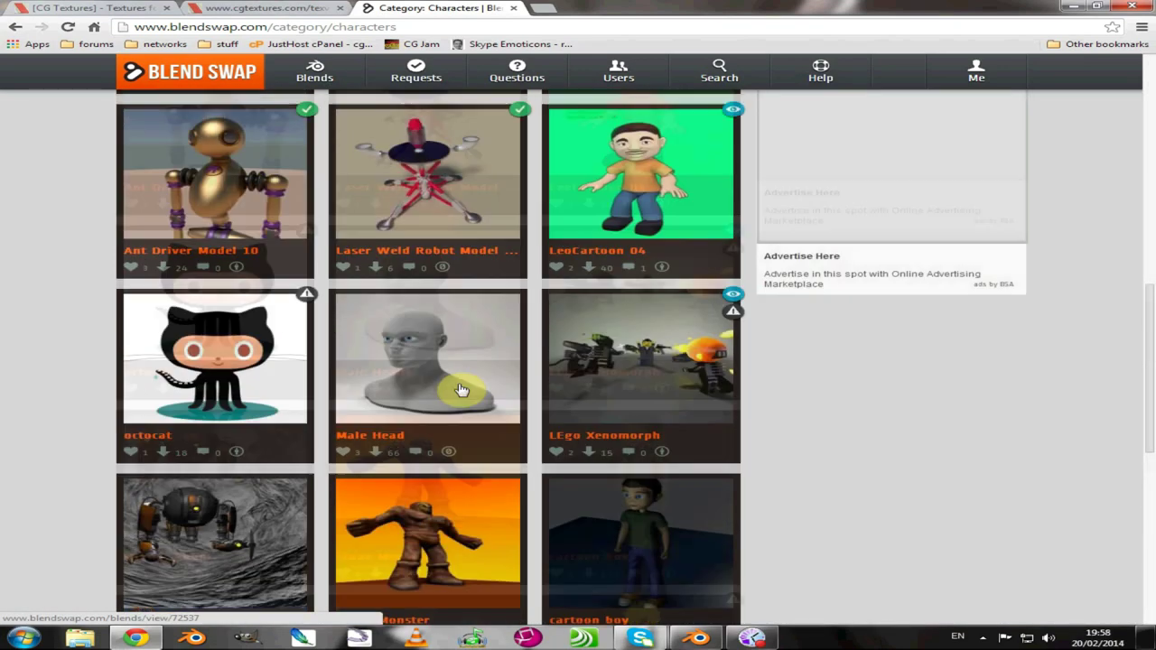
scroll(461, 388, up, 5)
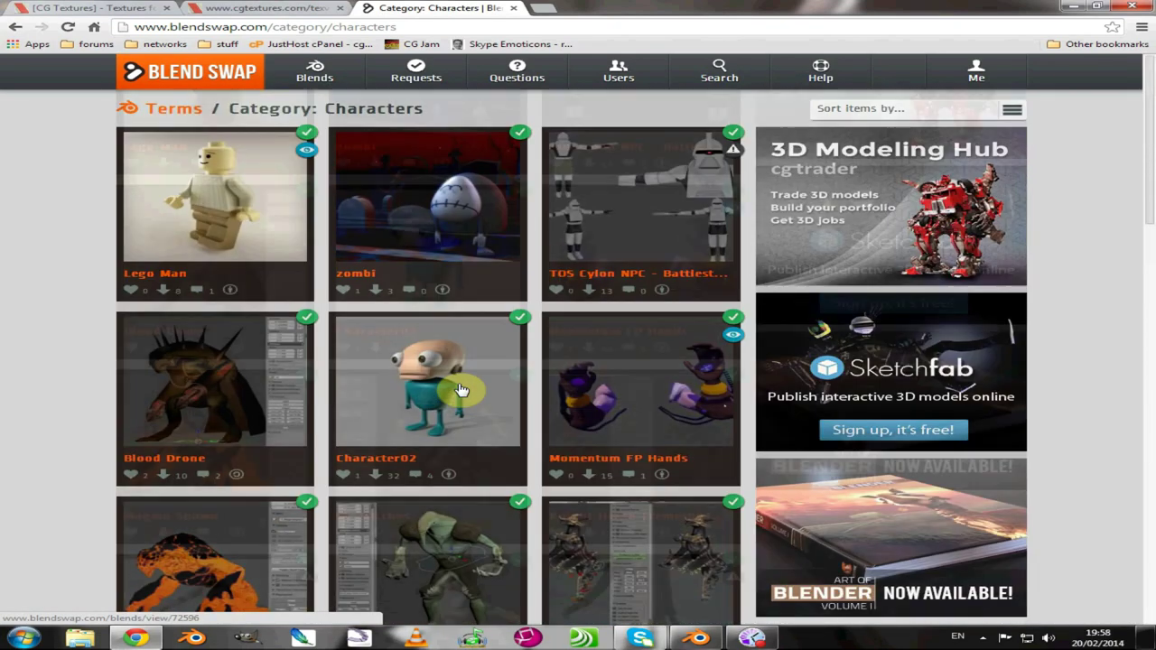
Step: Scroll through Blend Swap's full listing of all blends, then return to Blender
click(327, 113)
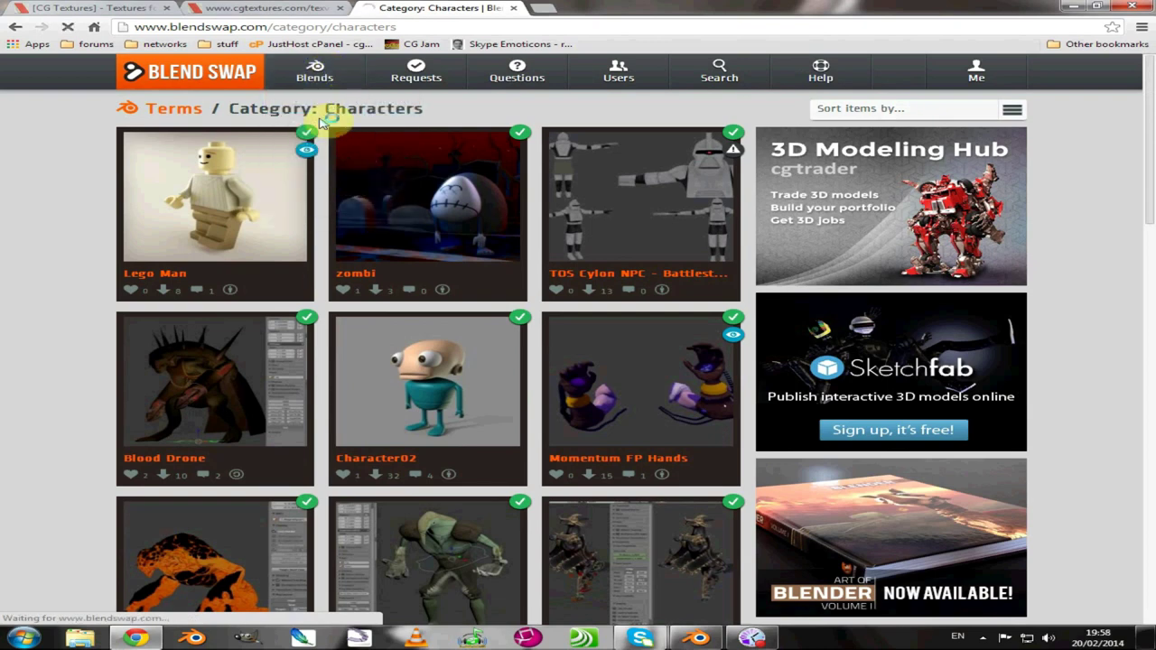
click(315, 77)
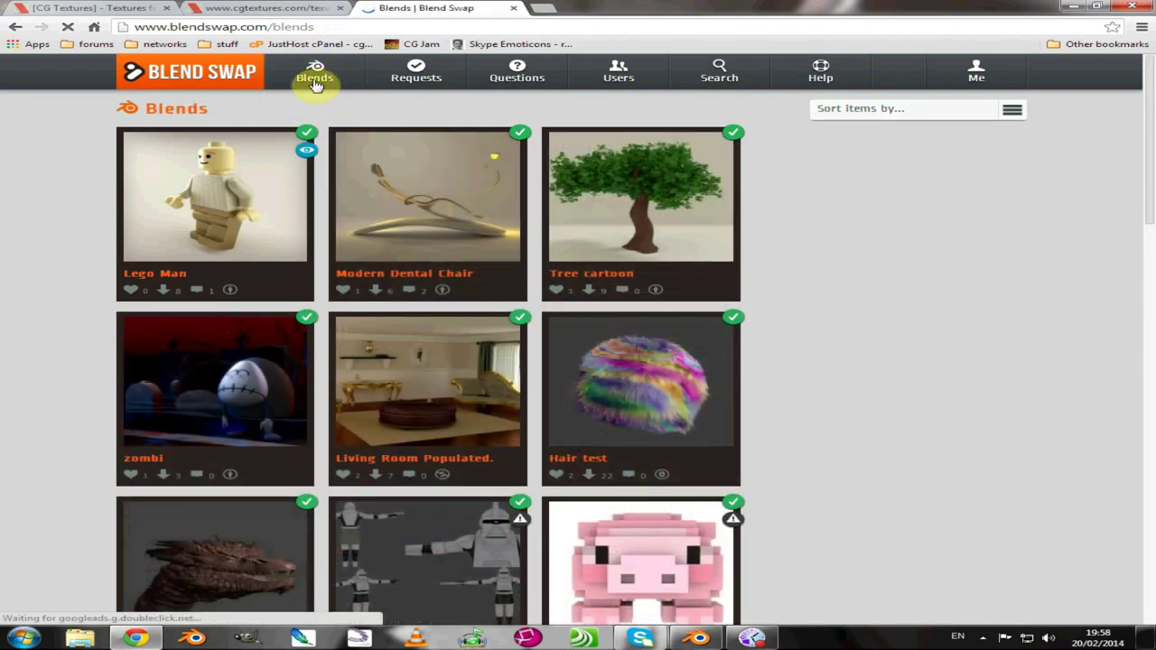
scroll(432, 371, down, 3)
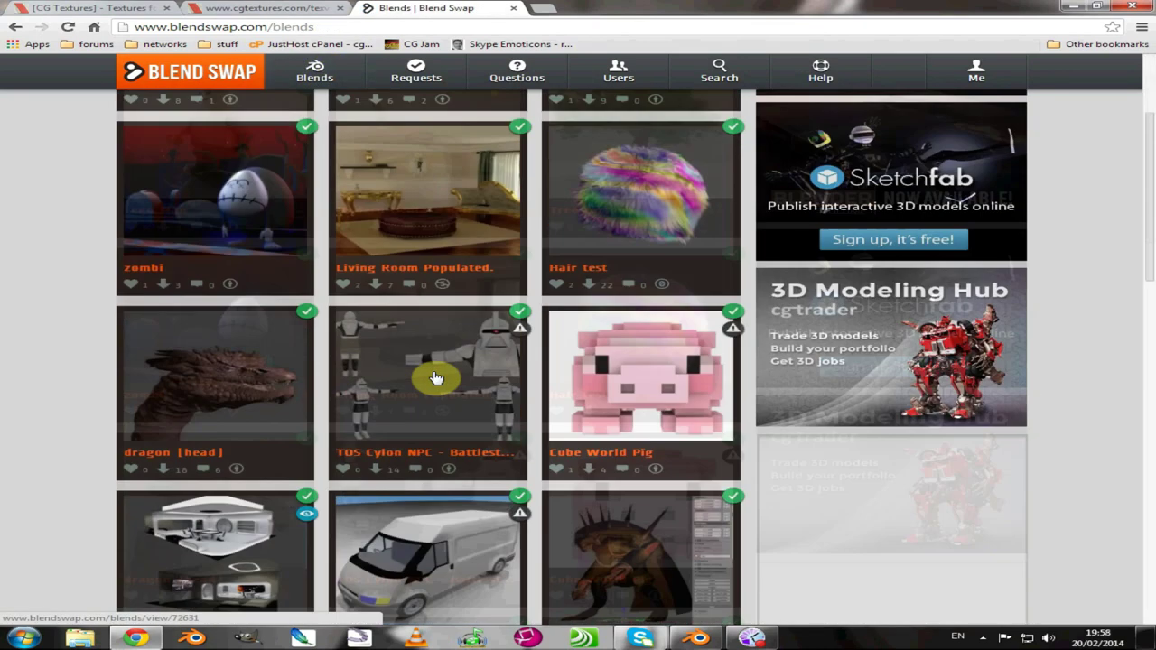
scroll(435, 378, down, 3)
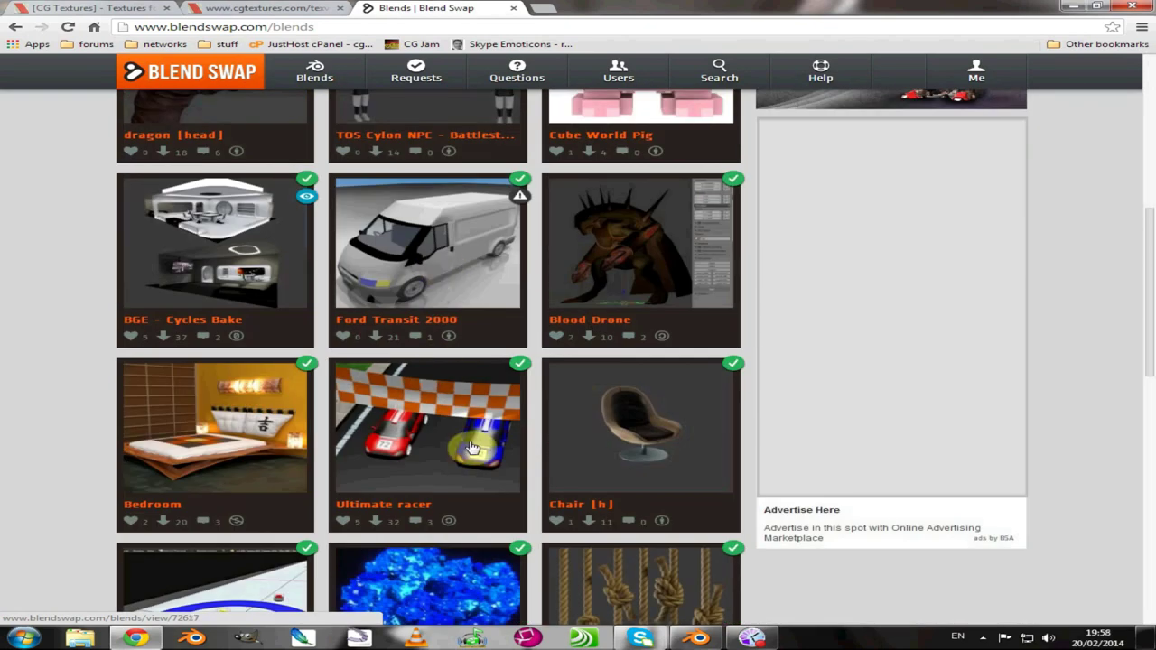
scroll(473, 447, down, 3)
scroll(467, 524, down, 2)
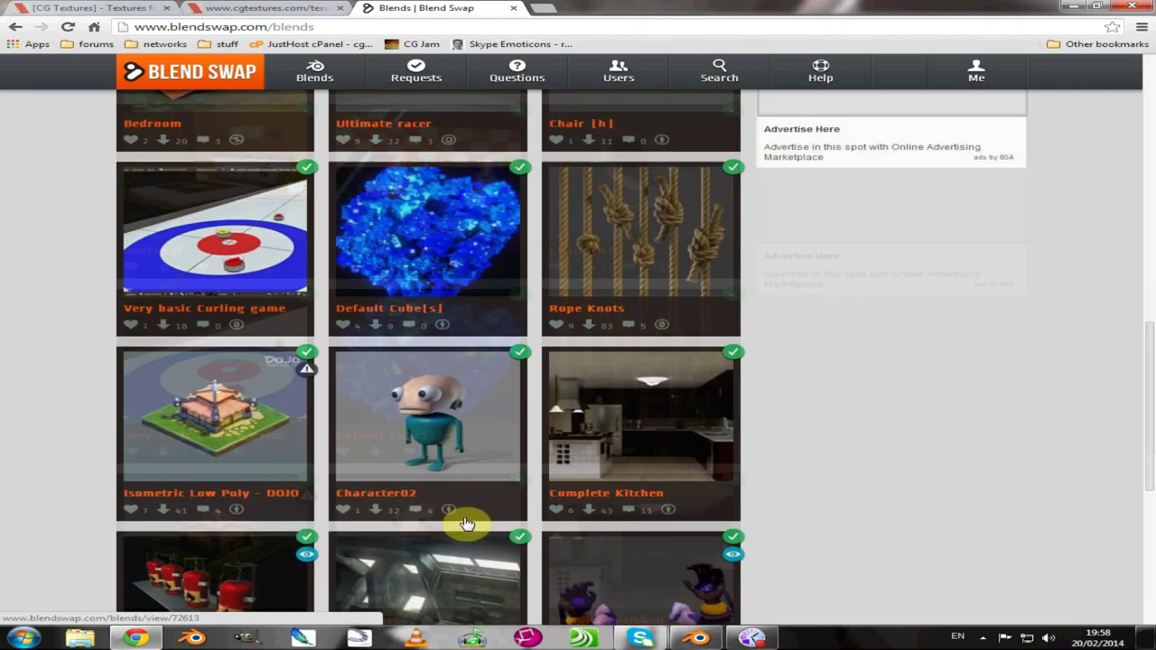
scroll(468, 524, down, 2)
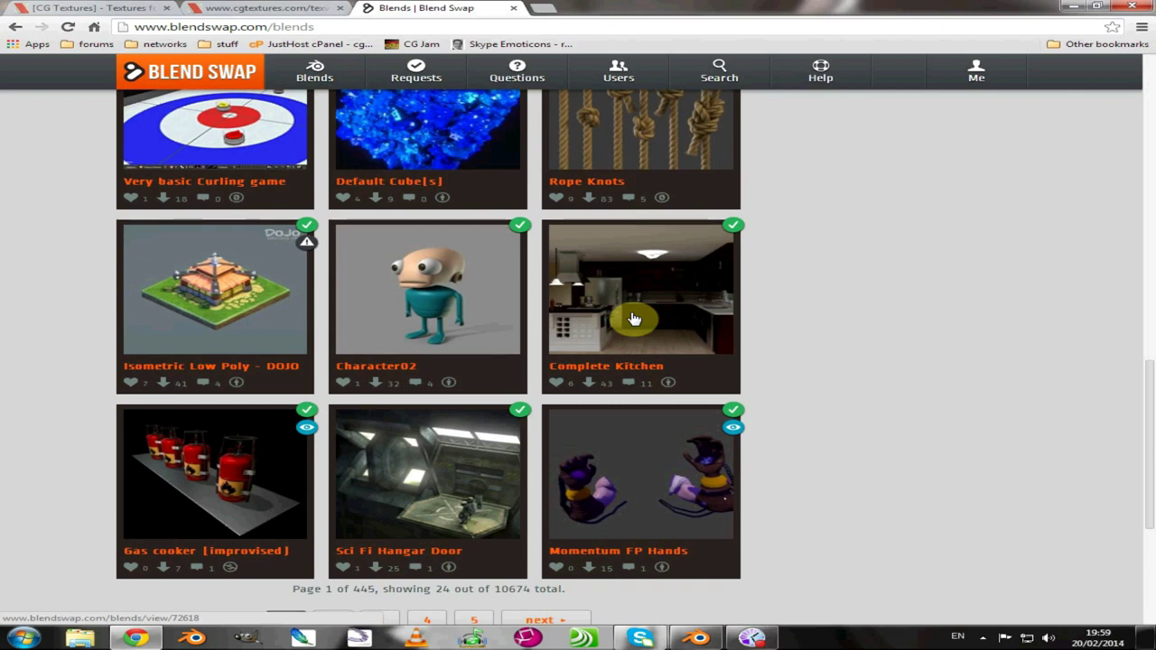
scroll(834, 263, up, 10)
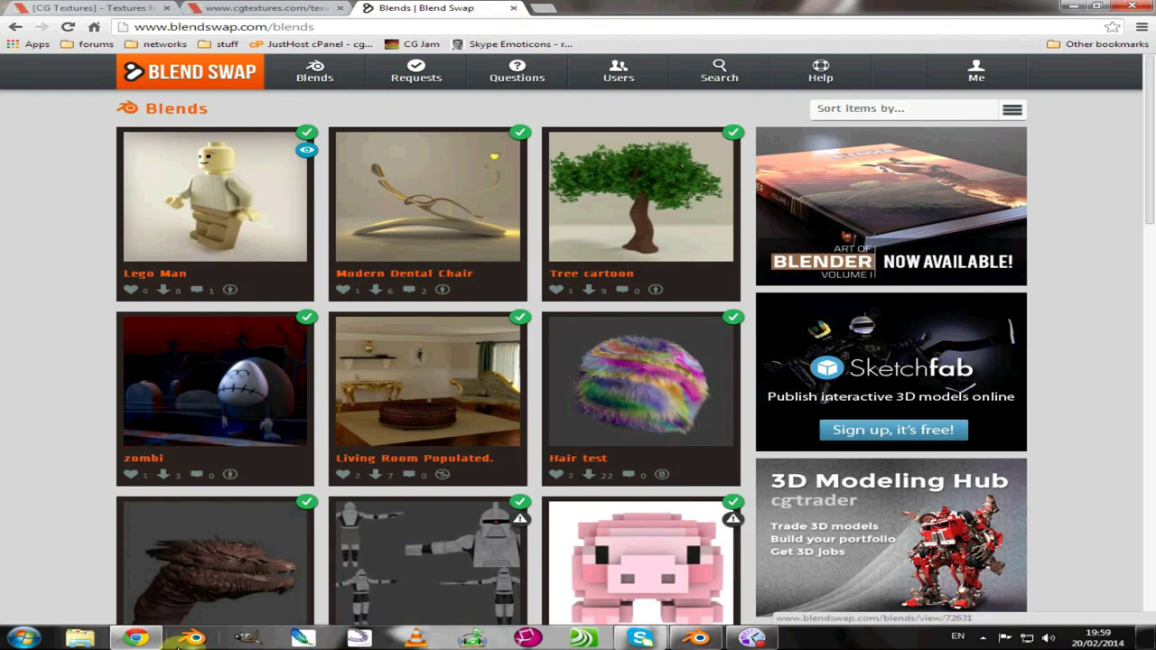
mouse_move(696, 638)
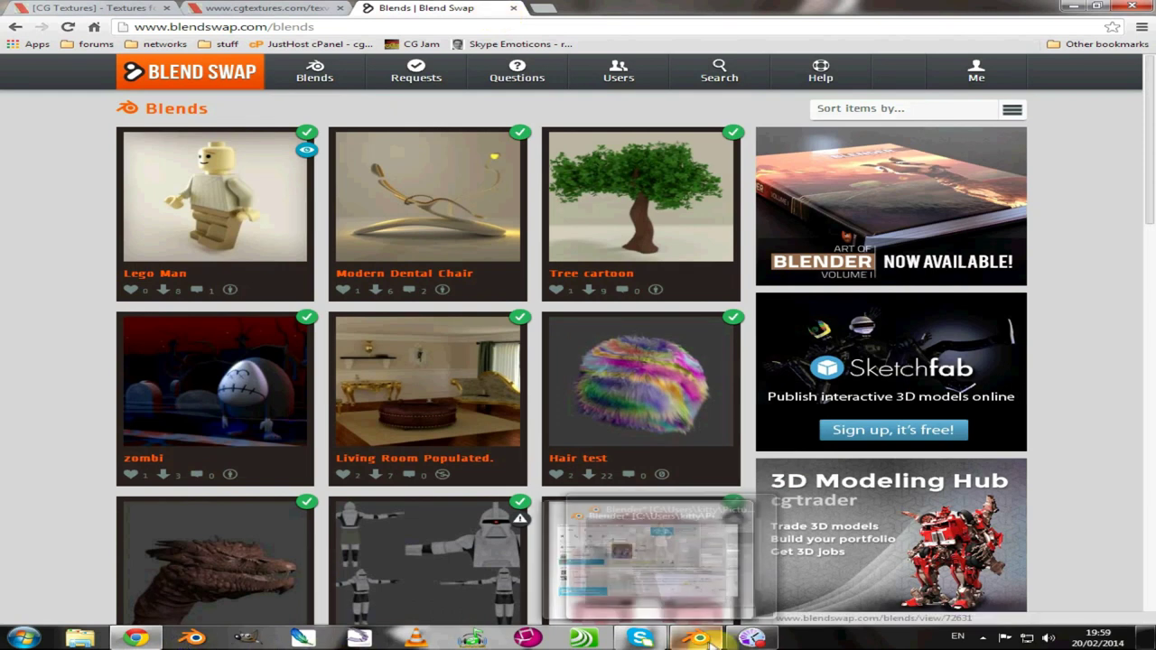
click(613, 523)
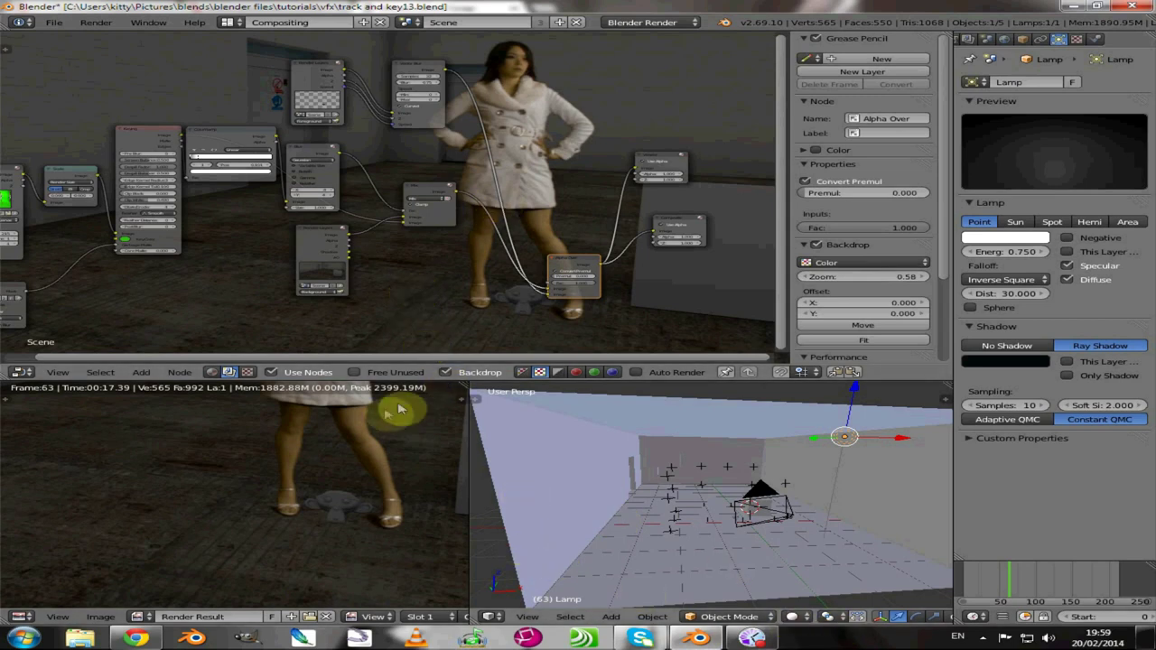
Step: Show the soldier rig's layer, box-select the whole rig, and display the Render Layers settings
scroll(849, 618, down, 5)
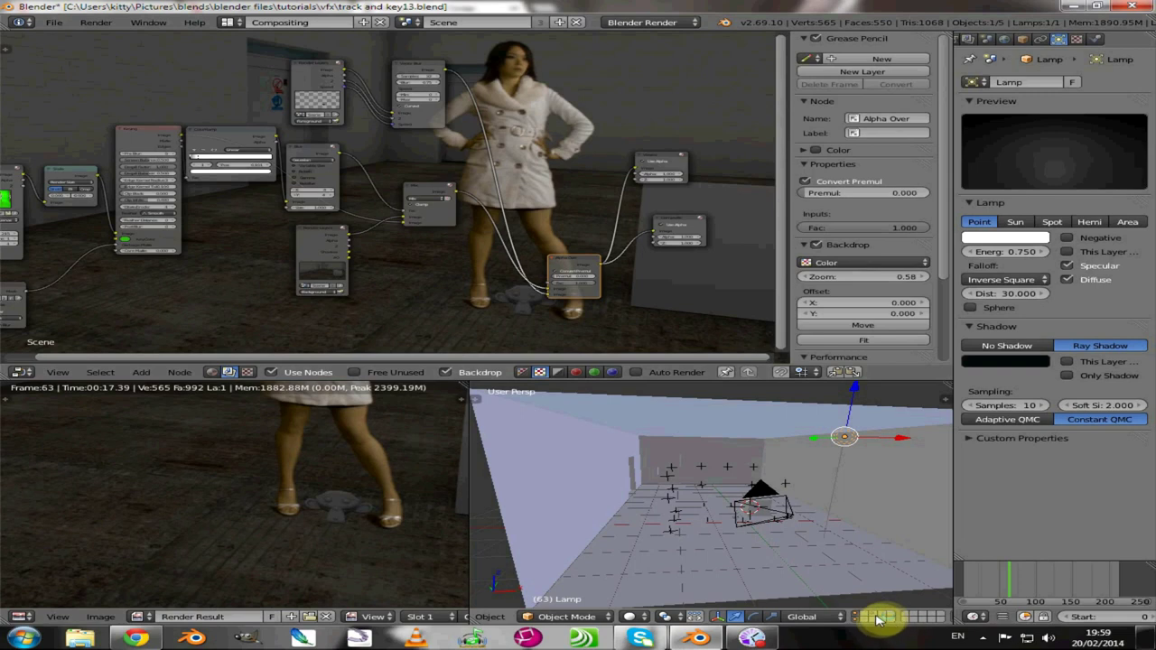
click(877, 620)
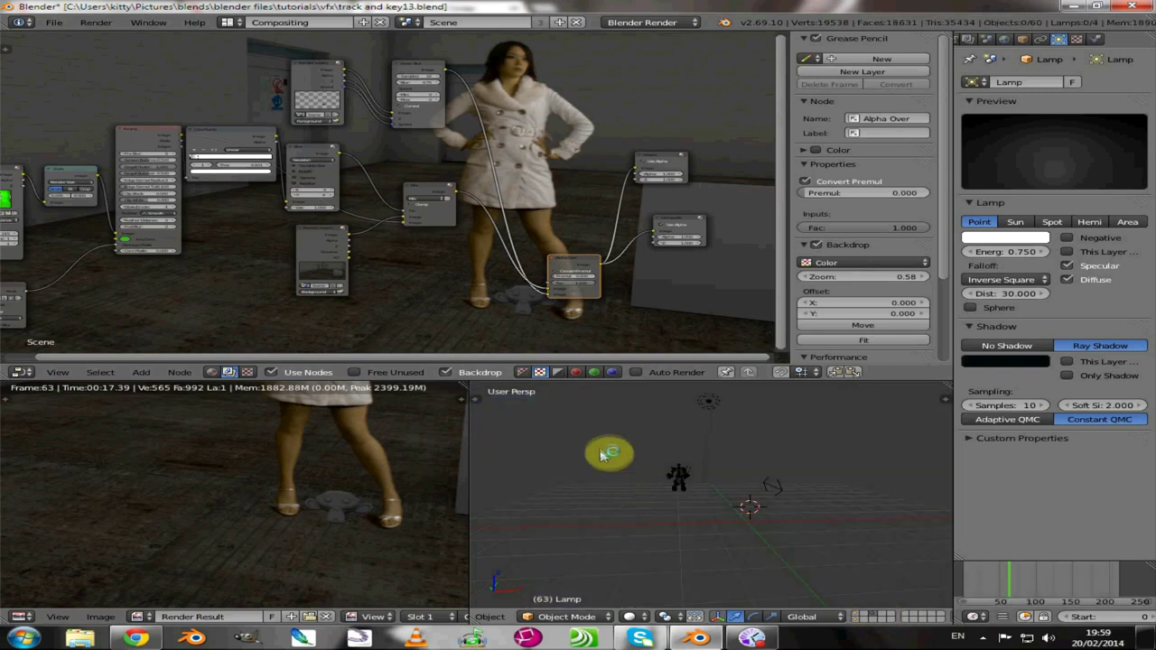
scroll(661, 511, up, 6)
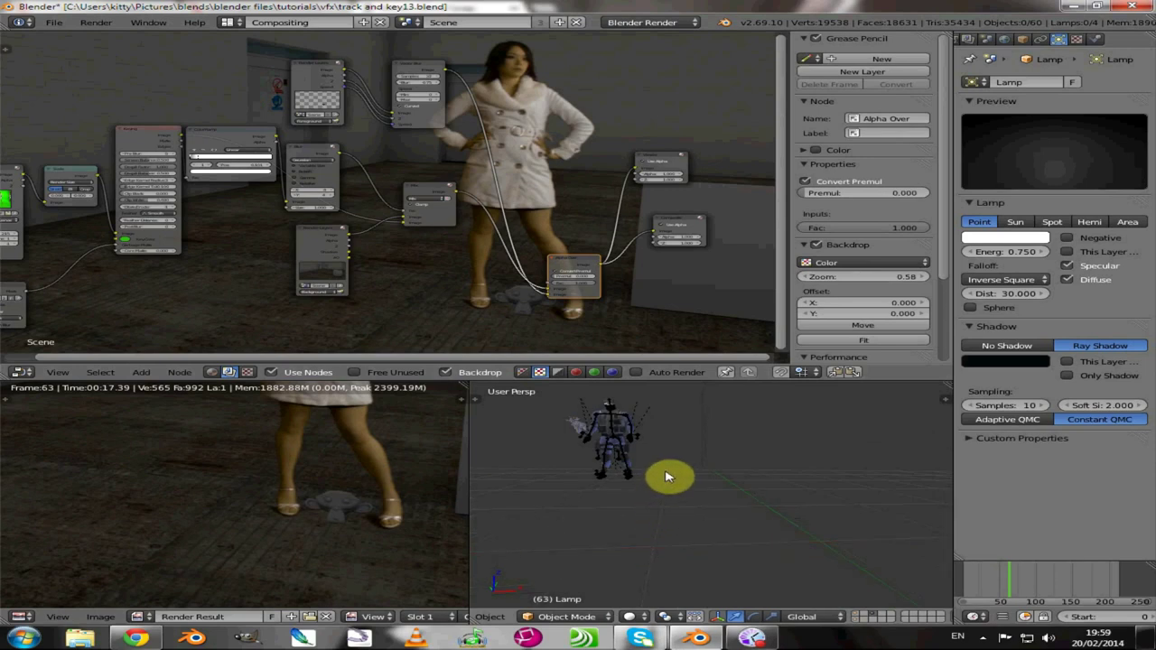
shift+middle_drag(669, 476, 792, 536)
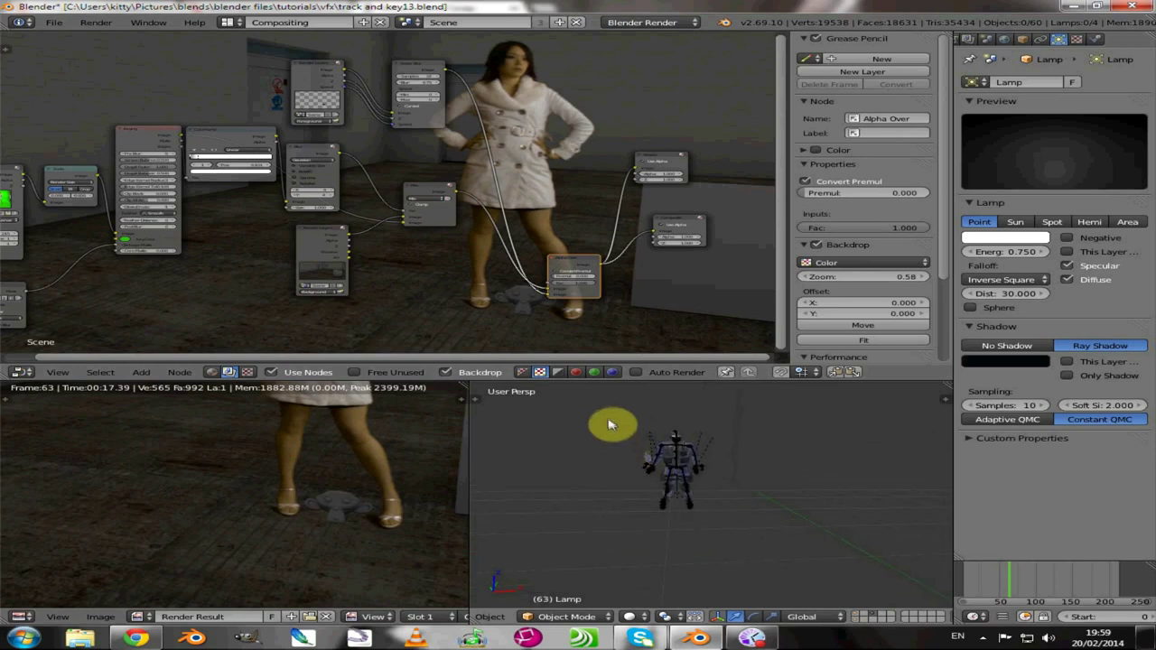
key(b)
drag(605, 403, 720, 532)
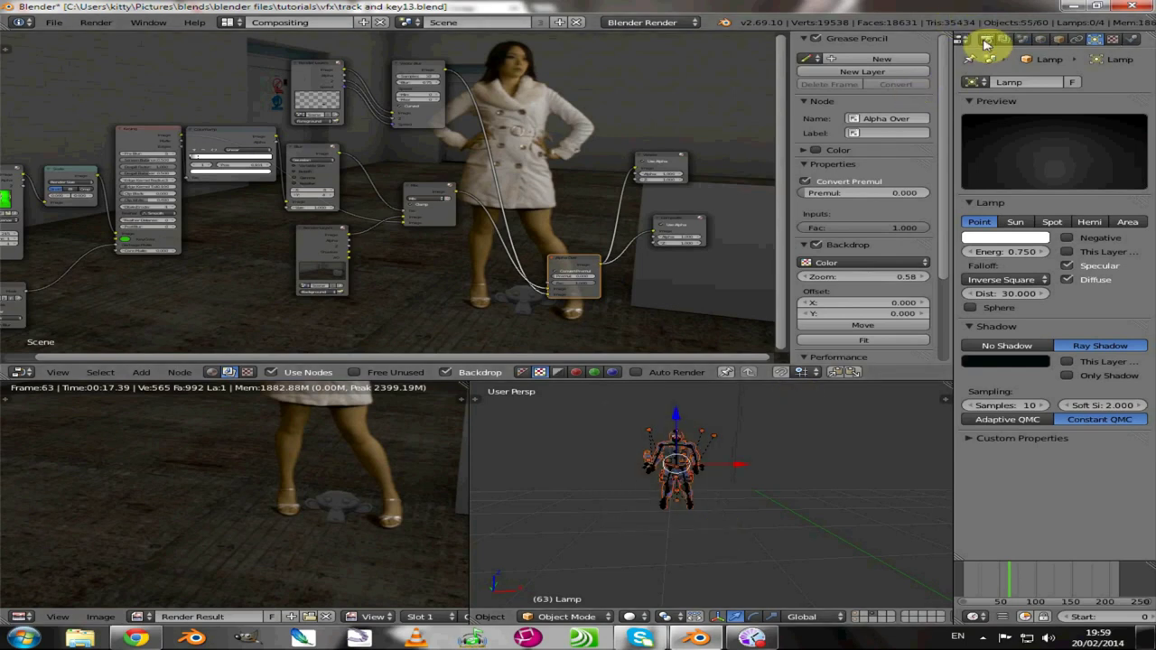
middle_drag(986, 44, 1016, 45)
click(1006, 41)
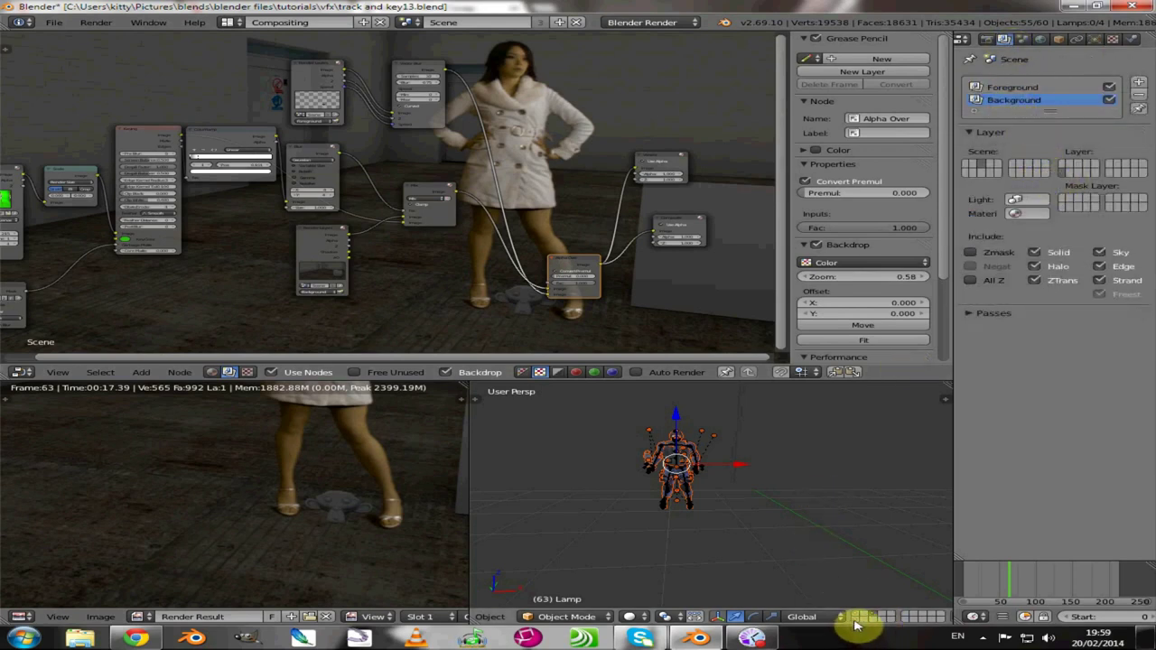
Step: Move the soldier rig onto the corridor room's layer and view it from the side
key(m)
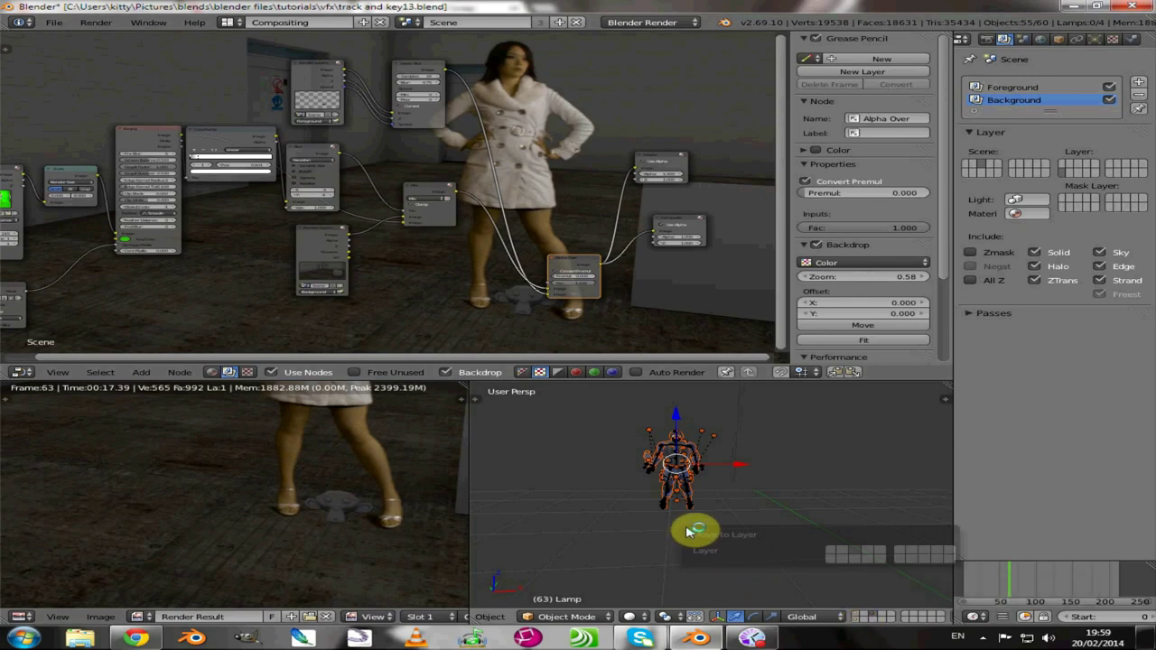
click(832, 560)
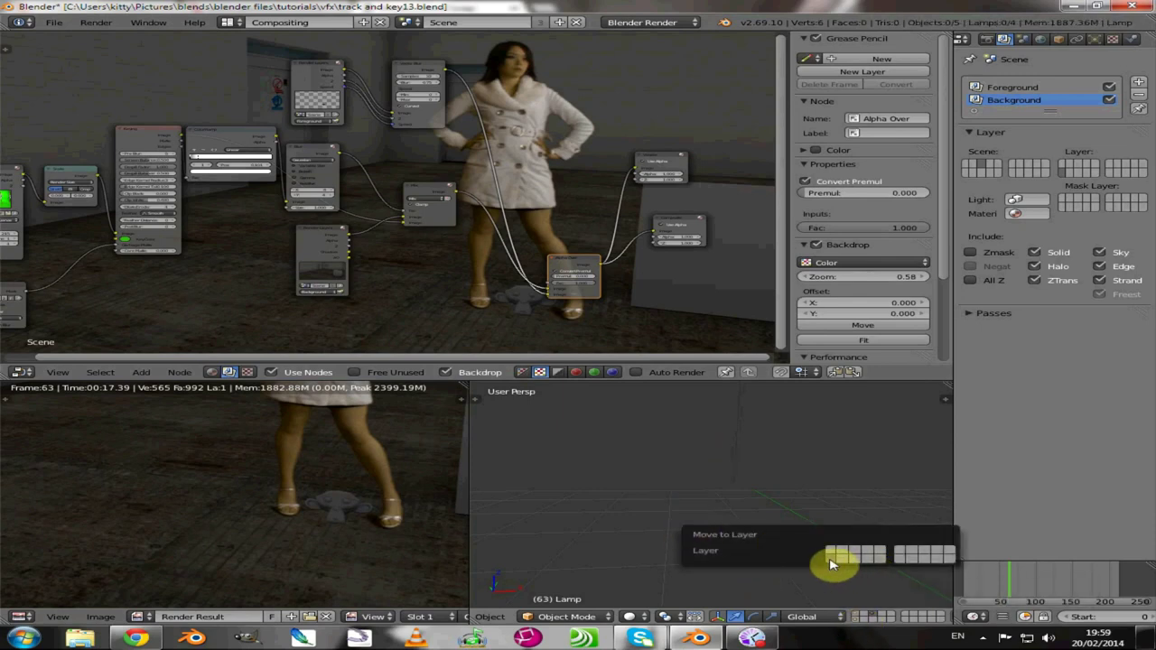
click(853, 616)
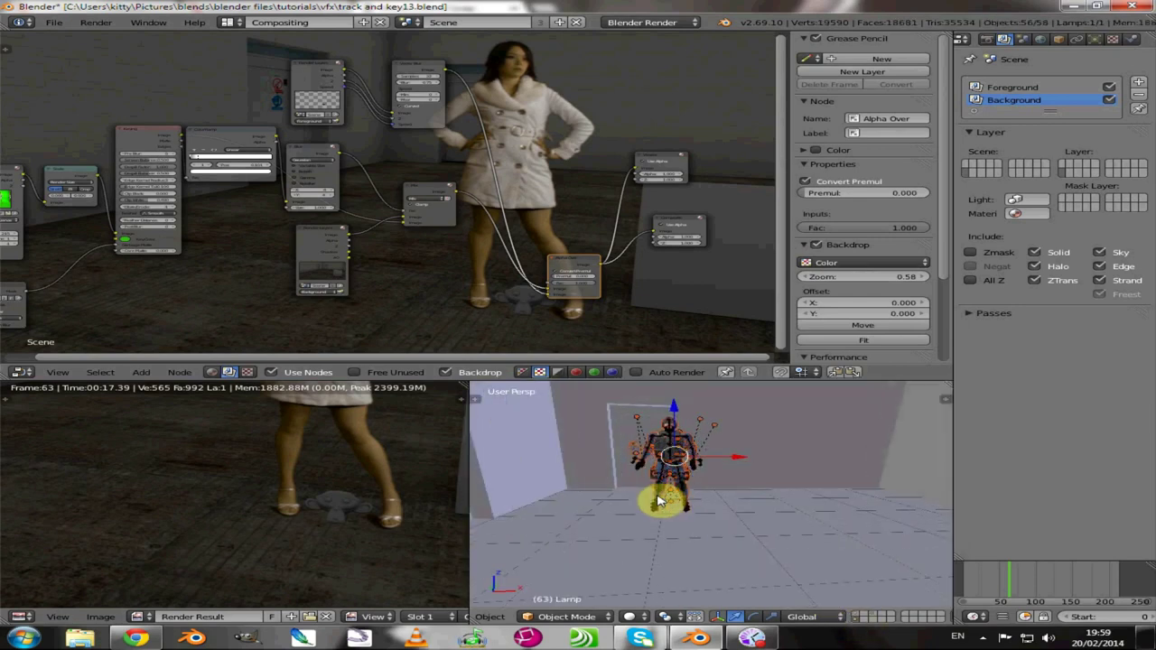
scroll(622, 475, up, 4)
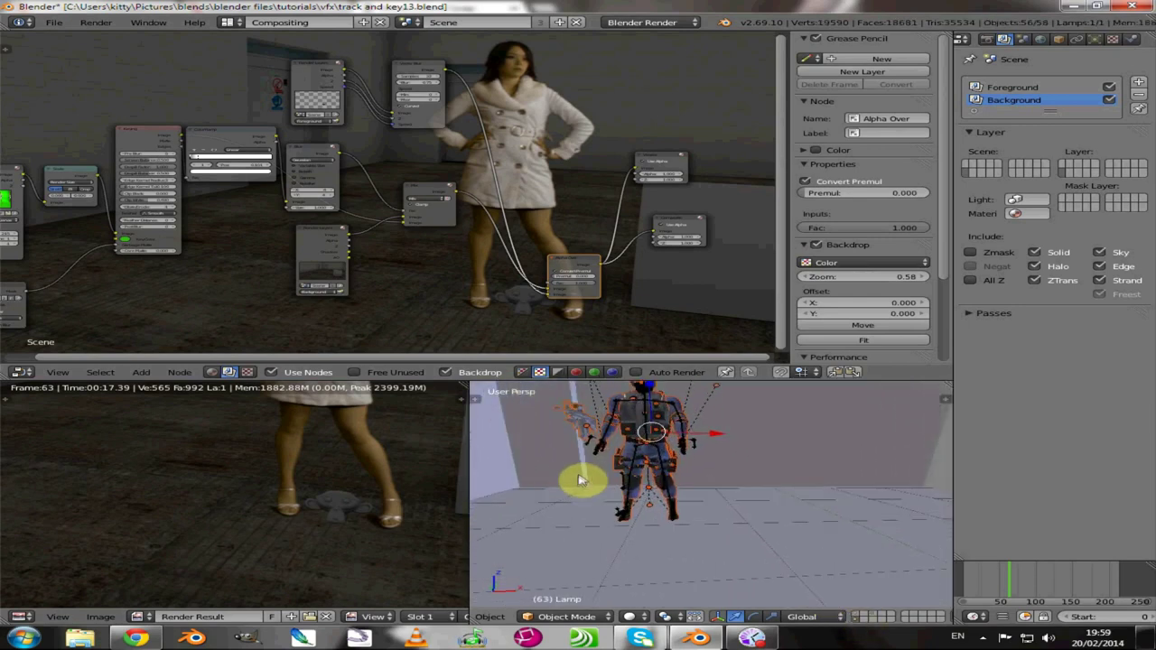
middle_drag(578, 472, 787, 529)
Step: In Pose Mode, rotate the soldier's arm and hand bones toward the gun
right_click(618, 458)
key(ctrl+Tab)
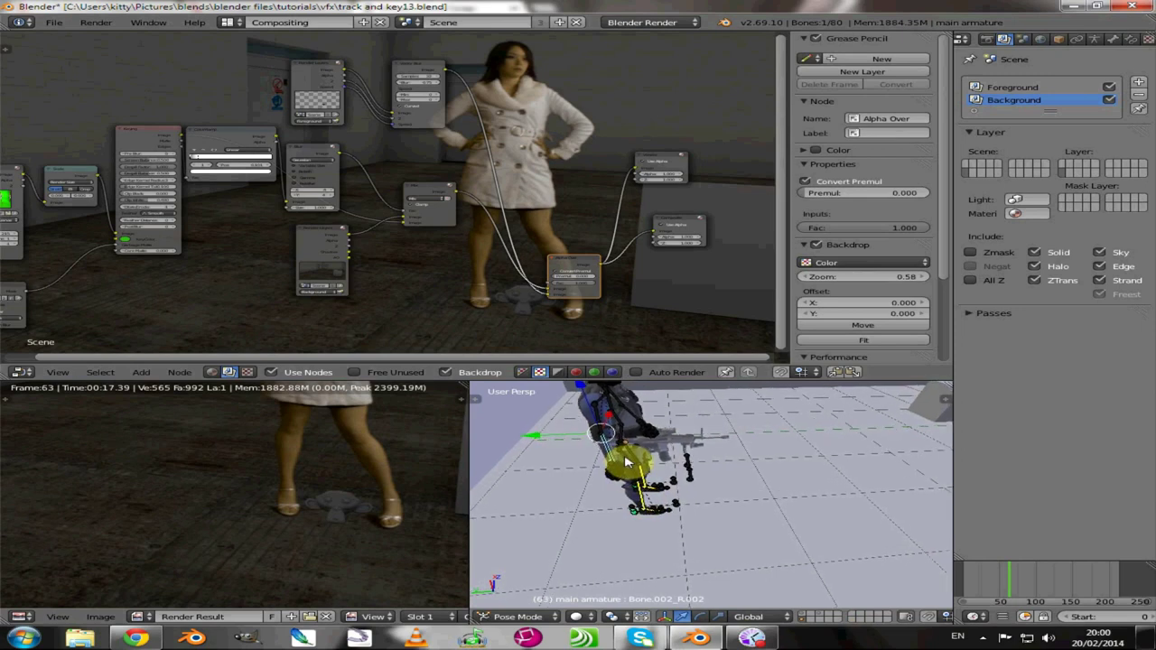
right_drag(604, 461, 646, 485)
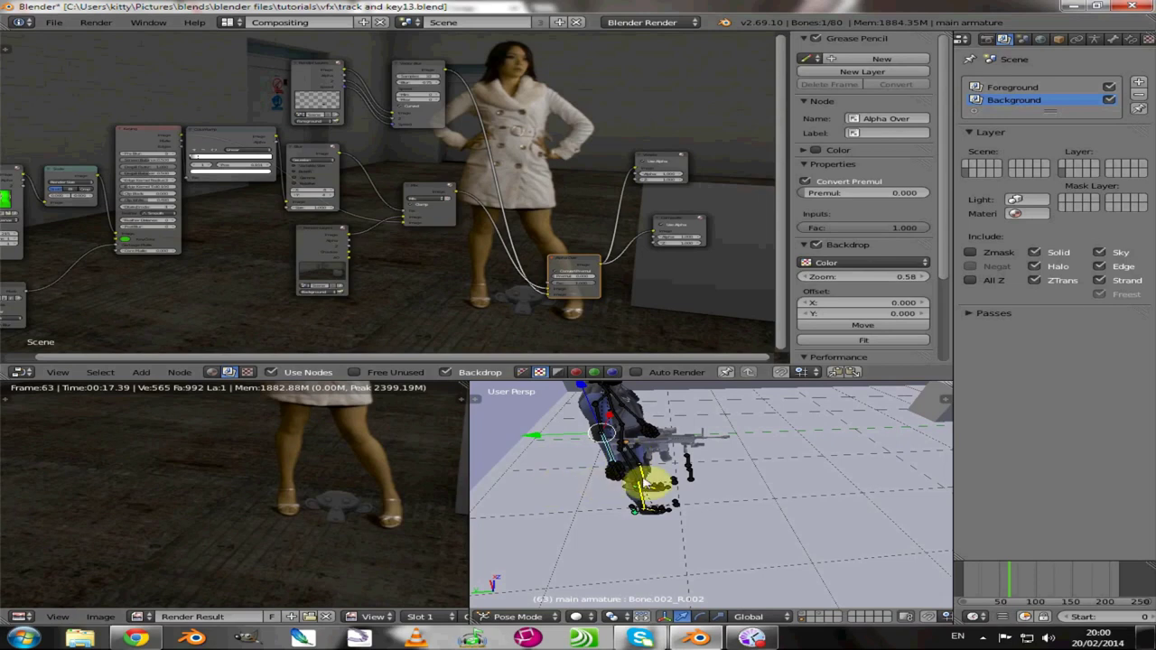
key(r)
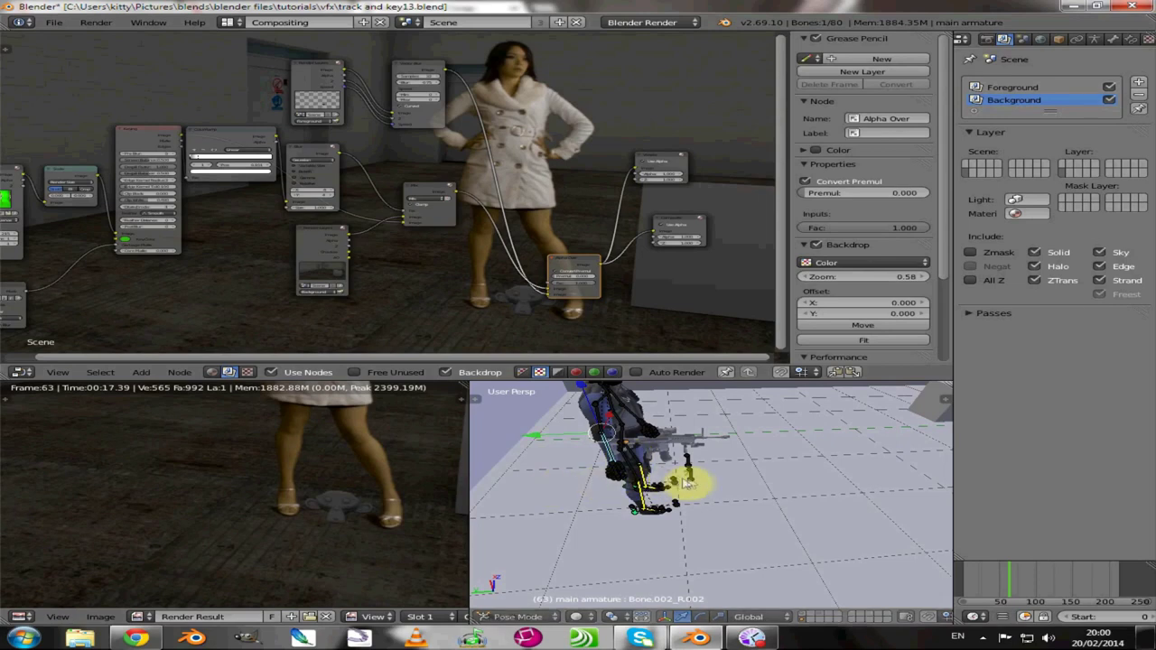
click(667, 425)
middle_drag(667, 425, 749, 542)
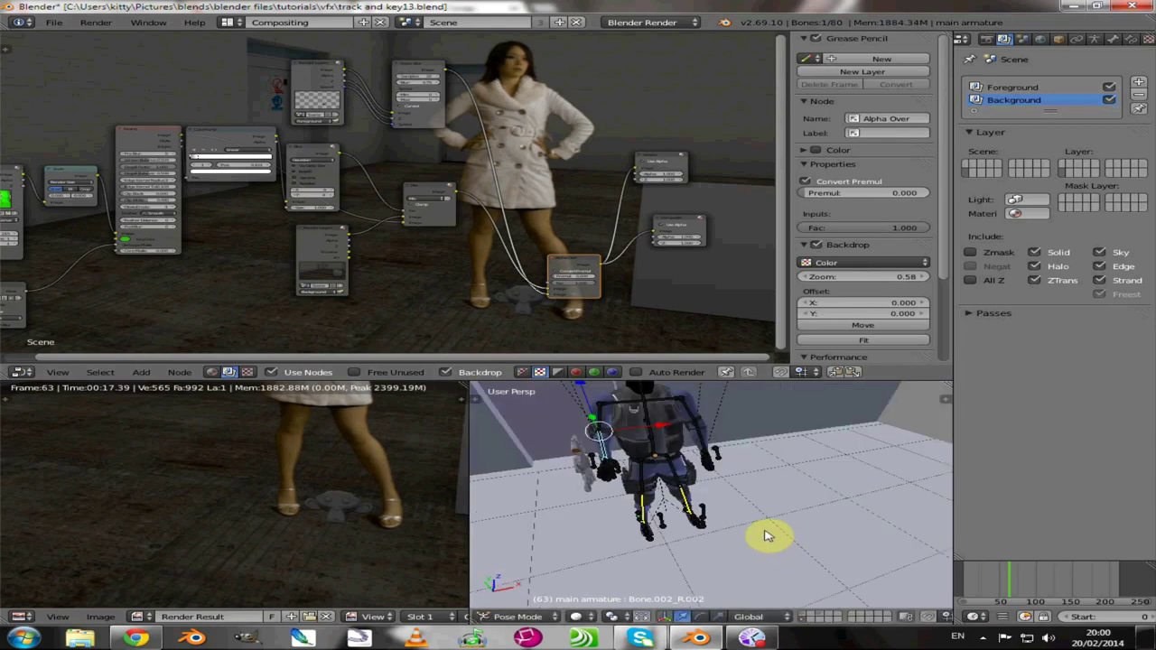
key(KP_5)
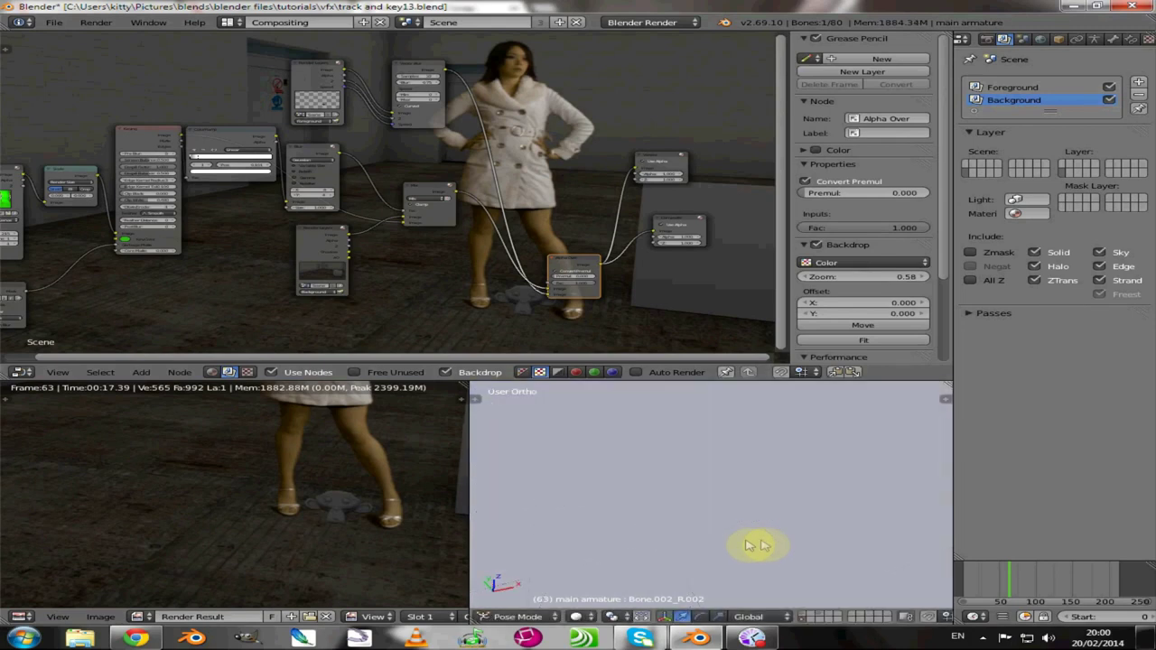
key(KP_Decimal)
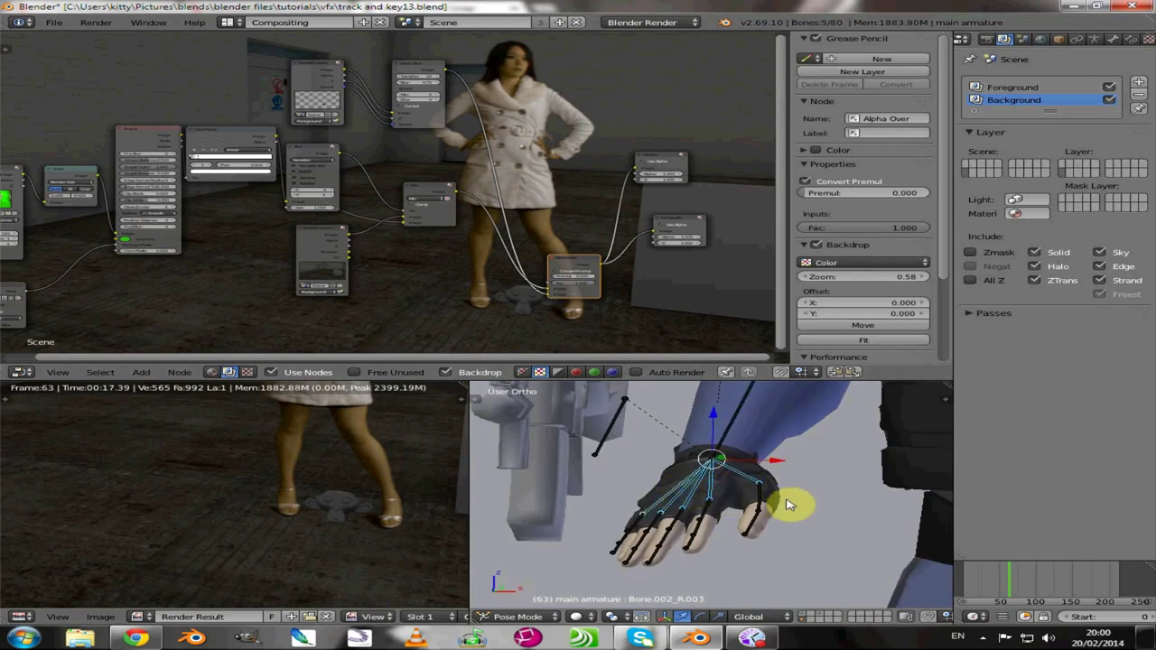
click(700, 617)
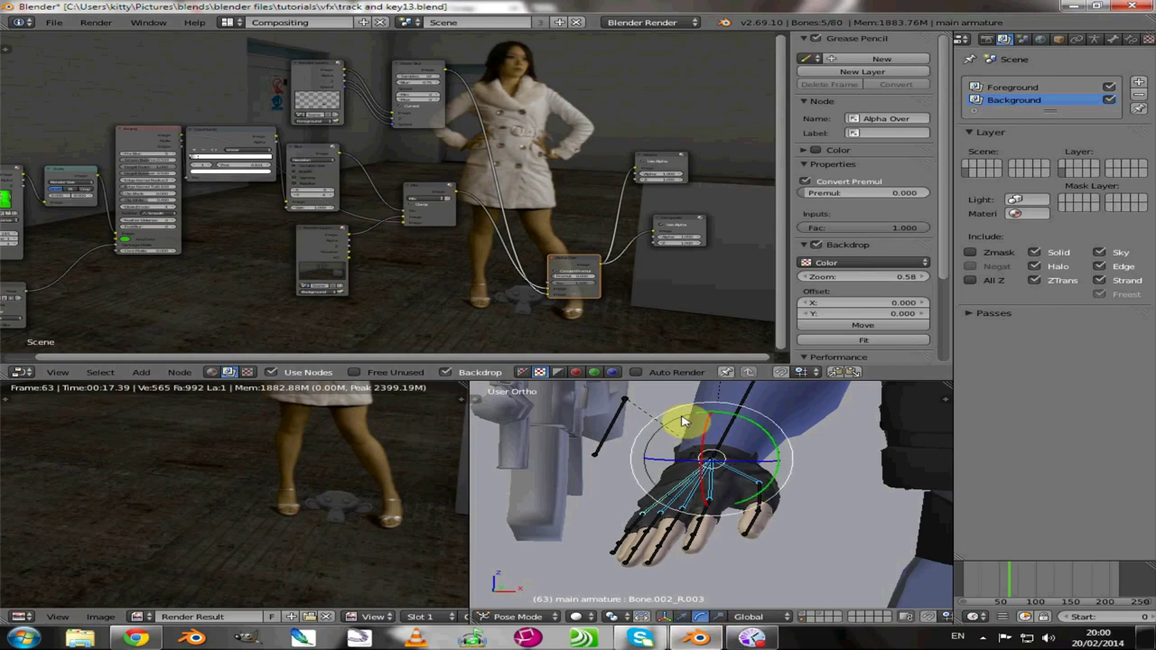
drag(691, 458, 638, 443)
Step: Tilt the gun diagonally and move it against the hand's fingers
key(ctrl+Tab)
right_click(761, 483)
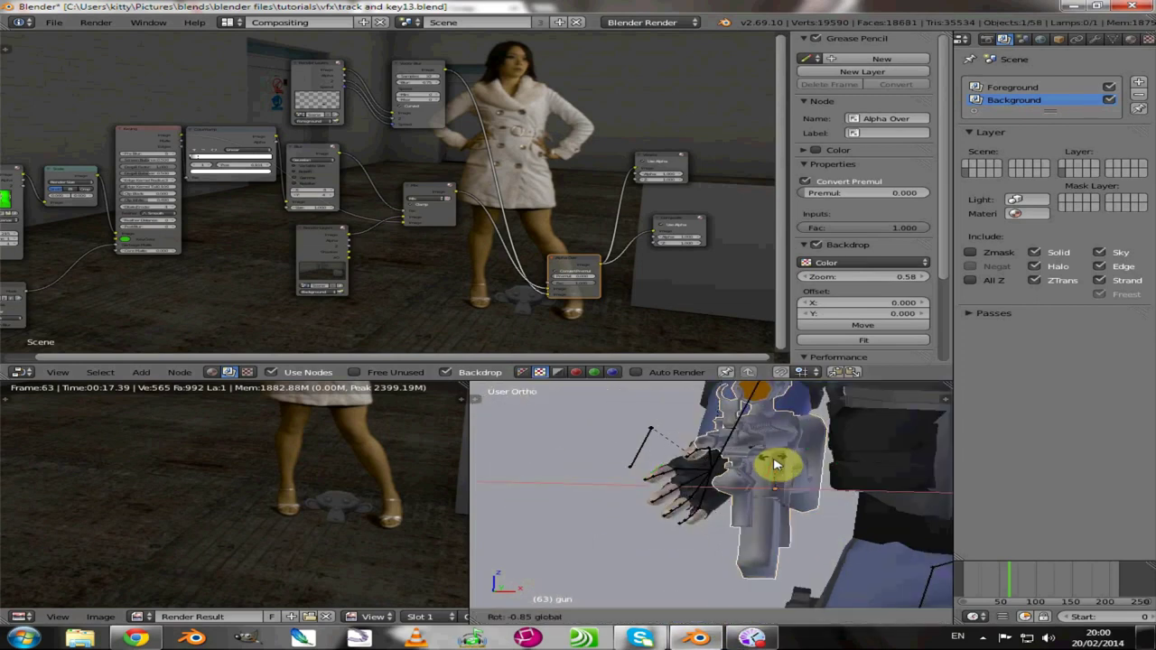
drag(799, 491, 589, 498)
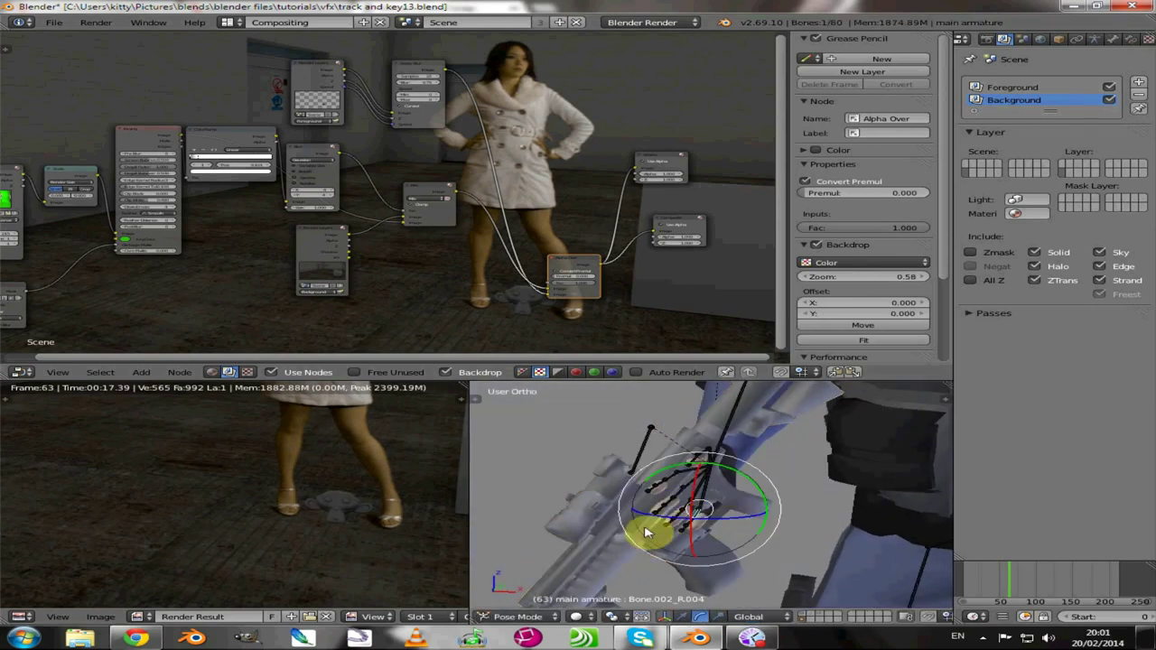
right_click(647, 492)
key(ctrl+Tab)
key(ctrl+Tab)
right_click(684, 498)
key(KP_Decimal)
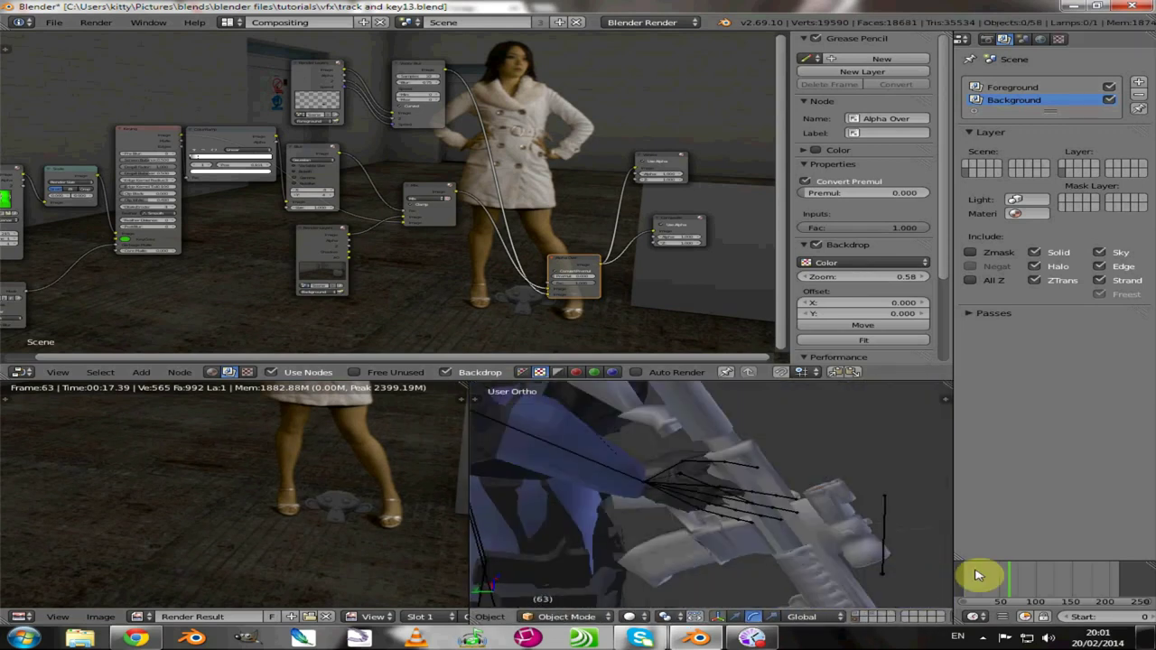
key(g)
click(750, 542)
key(g)
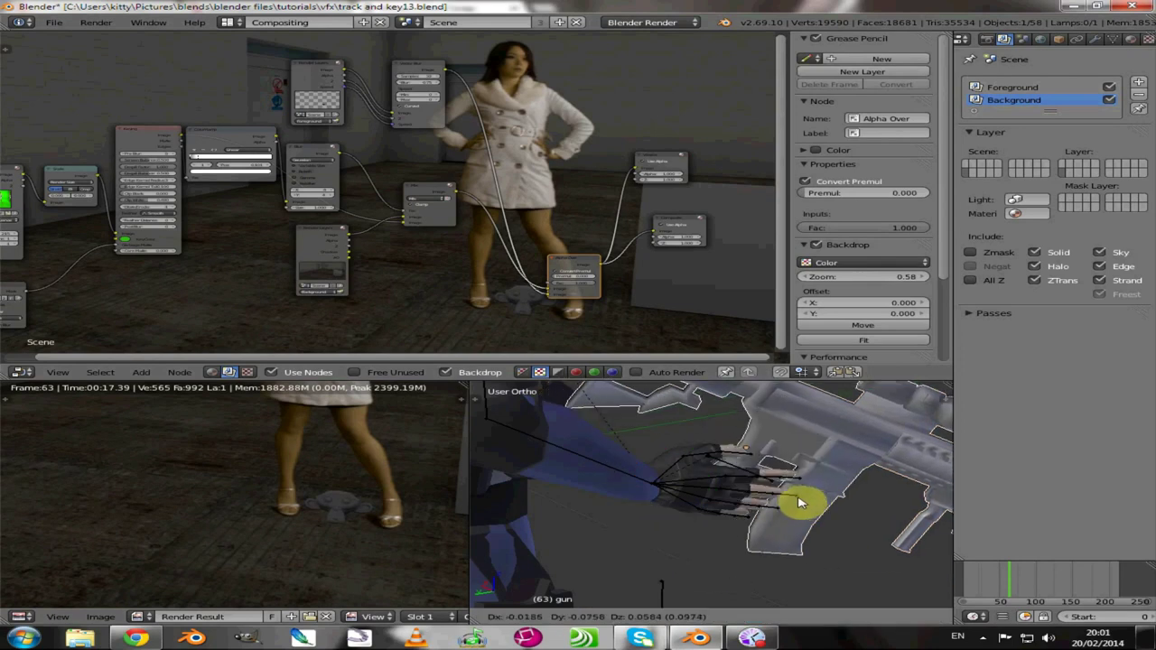
click(772, 517)
Step: Rotate the finger bones around the gun, locking rotation to the Z axis
right_click(739, 481)
key(ctrl+Tab)
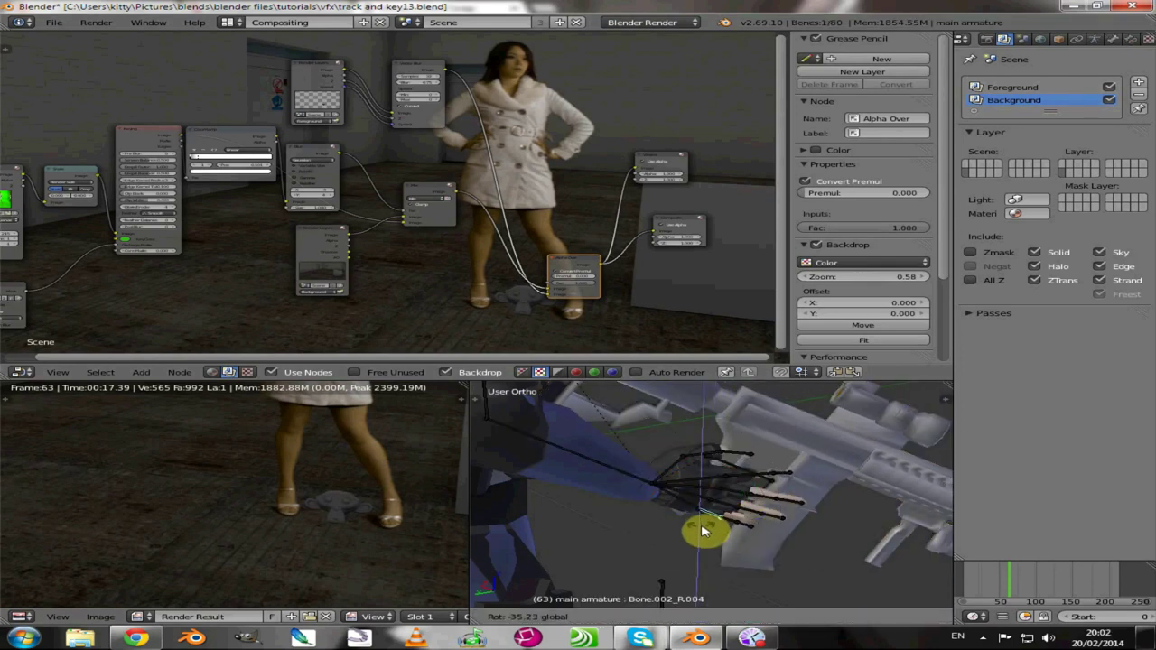
click(704, 530)
middle_drag(704, 530, 680, 531)
middle_drag(759, 509, 707, 459)
right_click(669, 488)
right_click(707, 459)
key(r)
key(z)
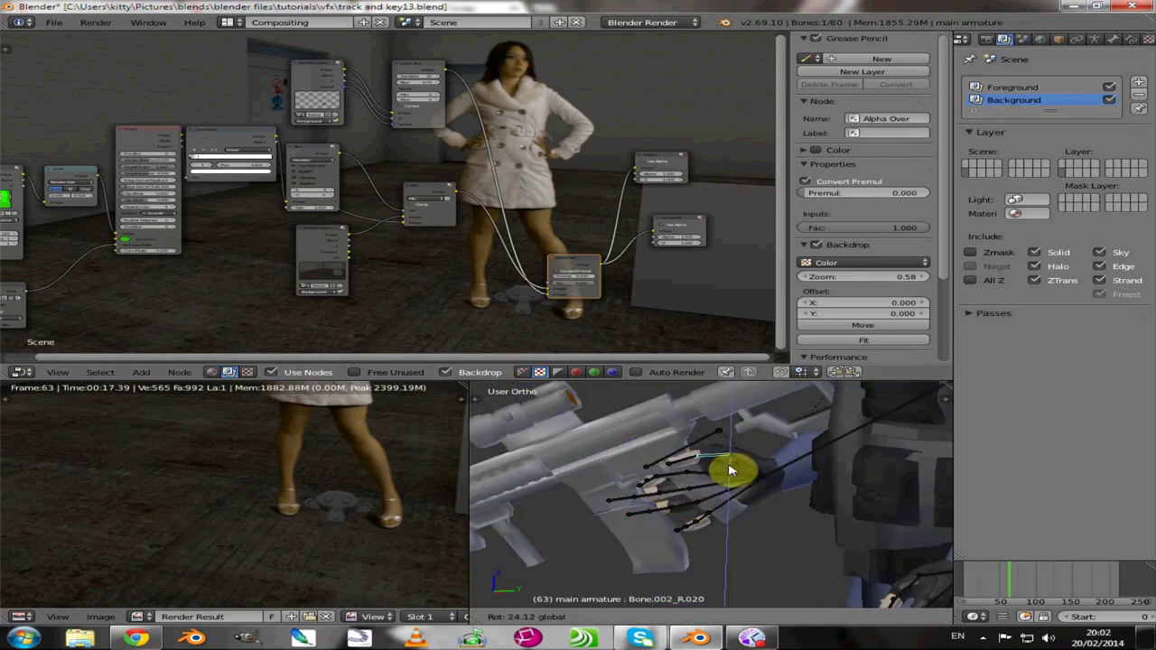
click(714, 465)
right_click(581, 530)
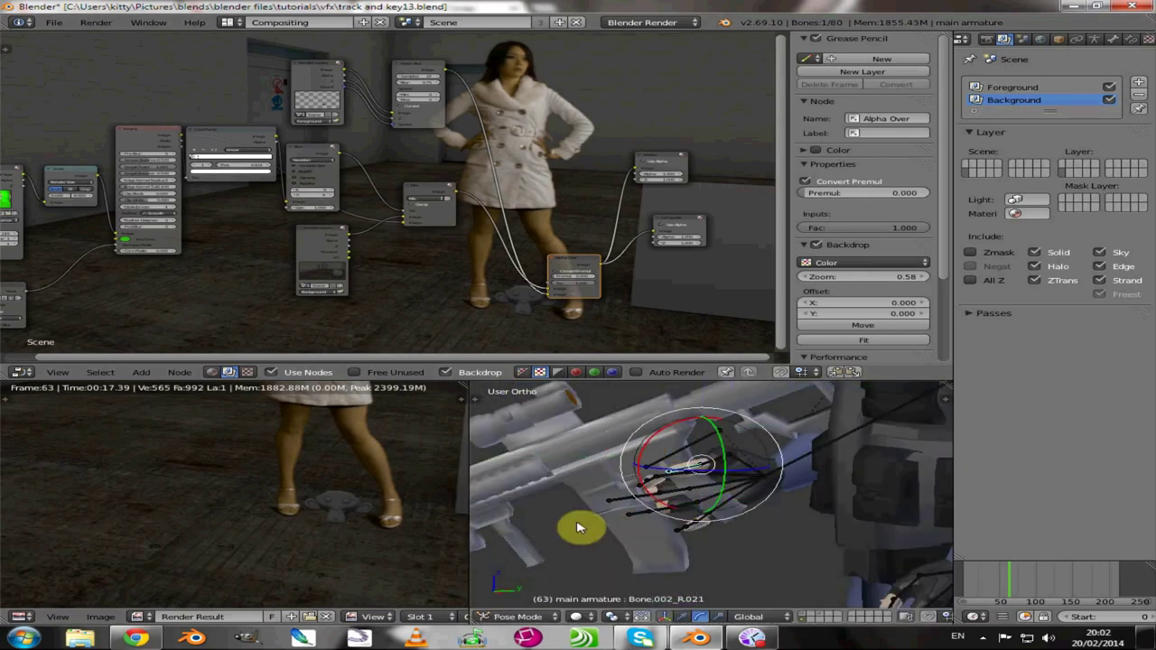
scroll(633, 501, down, 4)
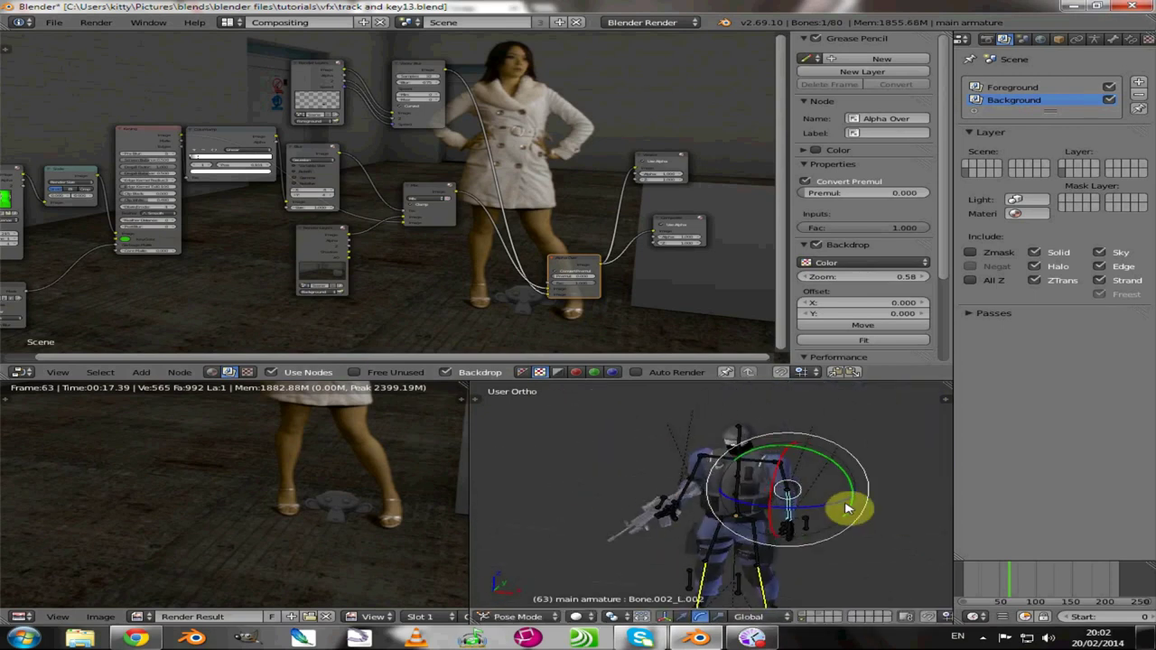
Step: Select the soldier armature's left-side arm bone in Pose Mode
middle_drag(852, 503, 800, 477)
key(ctrl+Tab)
right_click(800, 477)
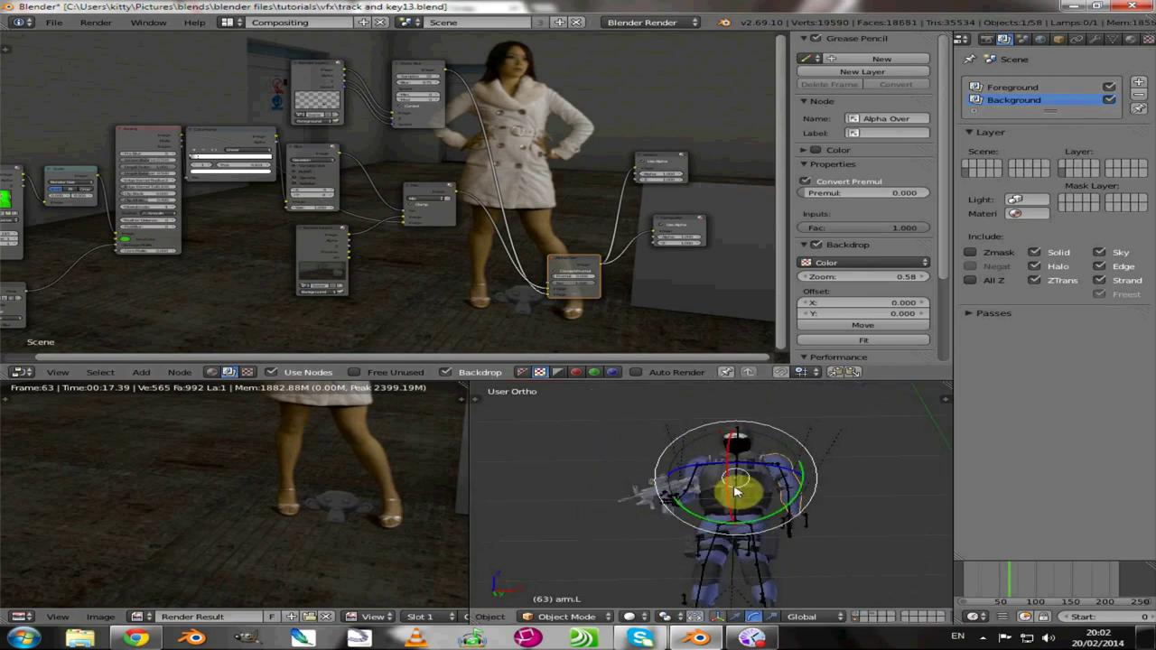
right_click(834, 485)
key(ctrl+Tab)
right_click(655, 547)
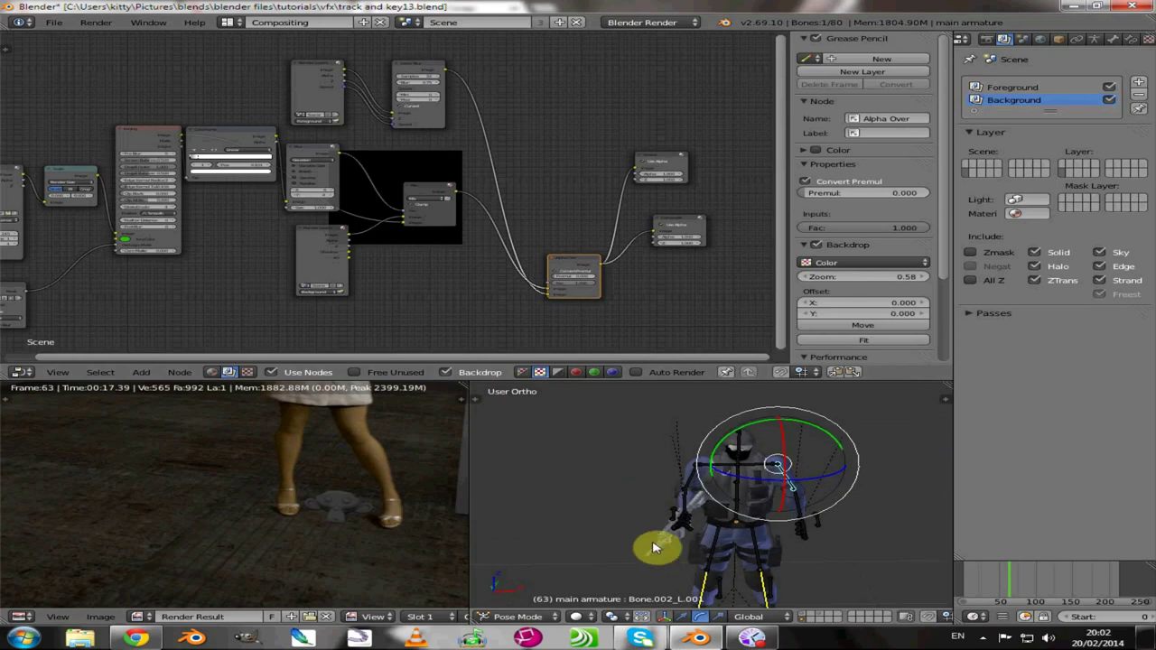
middle_drag(655, 547, 677, 533)
key(ctrl+Tab)
Step: Rotate the gun about Z and reposition it, checking it through the camera
right_click(683, 512)
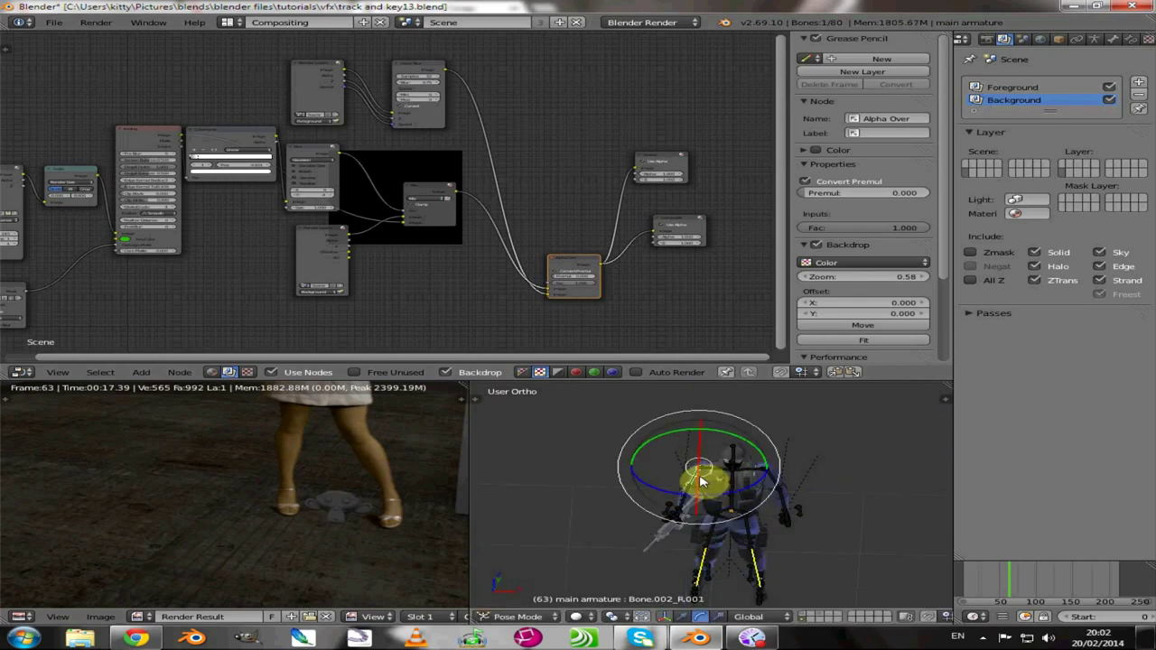
key(r)
key(z)
key(g)
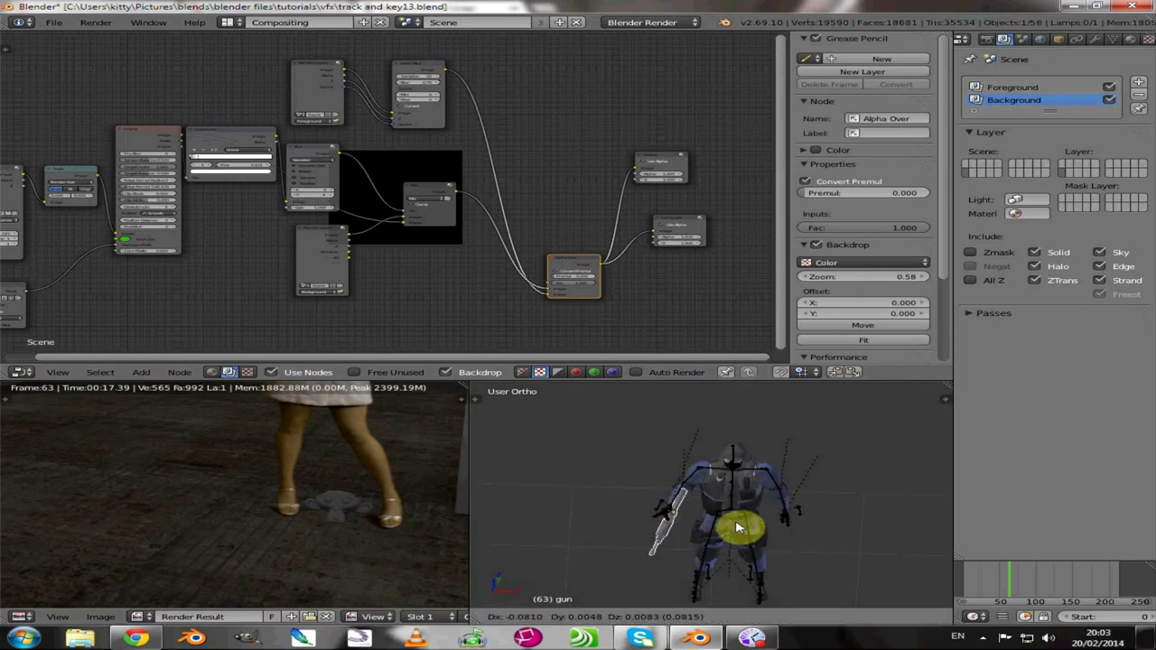
click(738, 529)
key(KP_0)
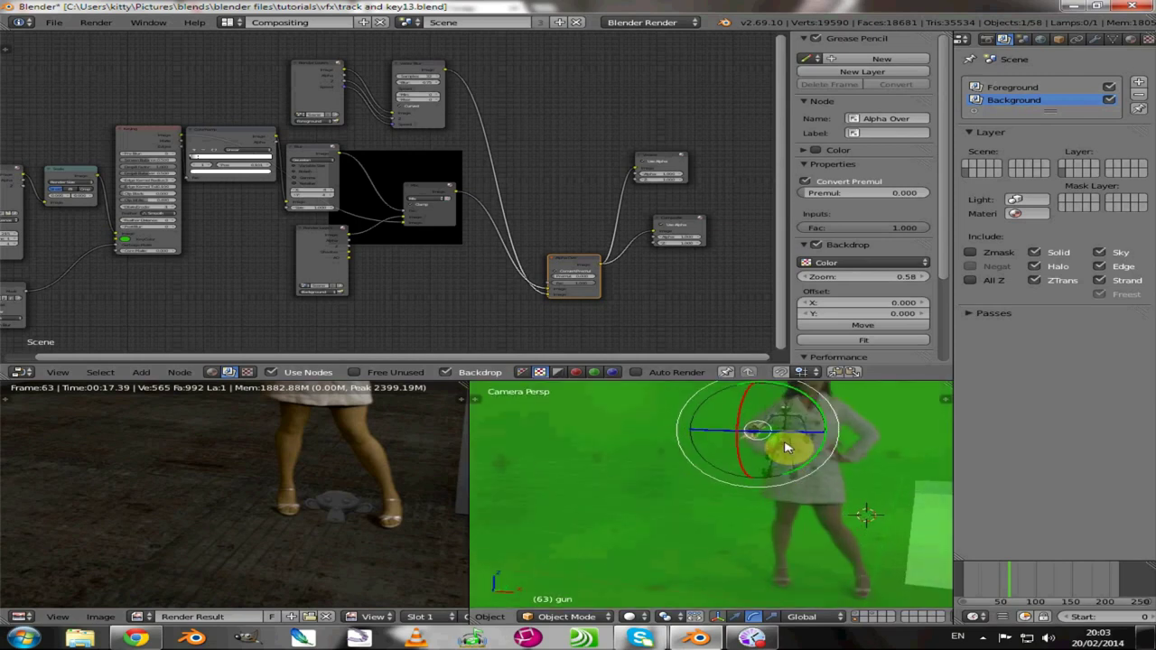
key(KP_0)
Step: Select the main armature's right knee bone
drag(730, 531, 741, 477)
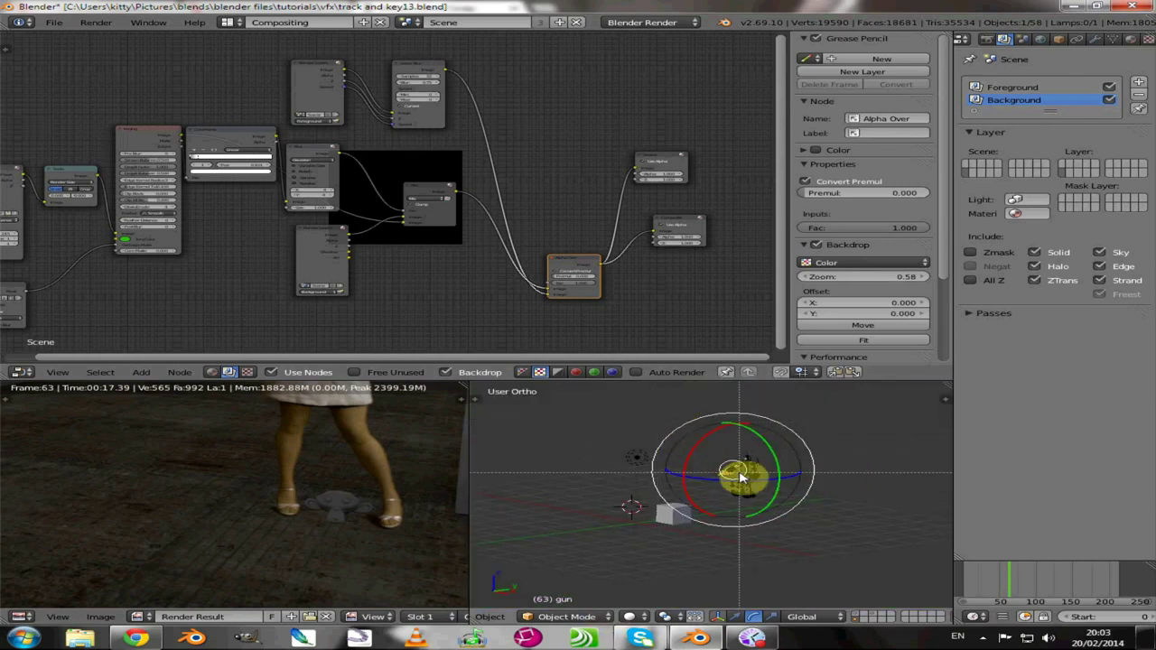
scroll(768, 477, up, 5)
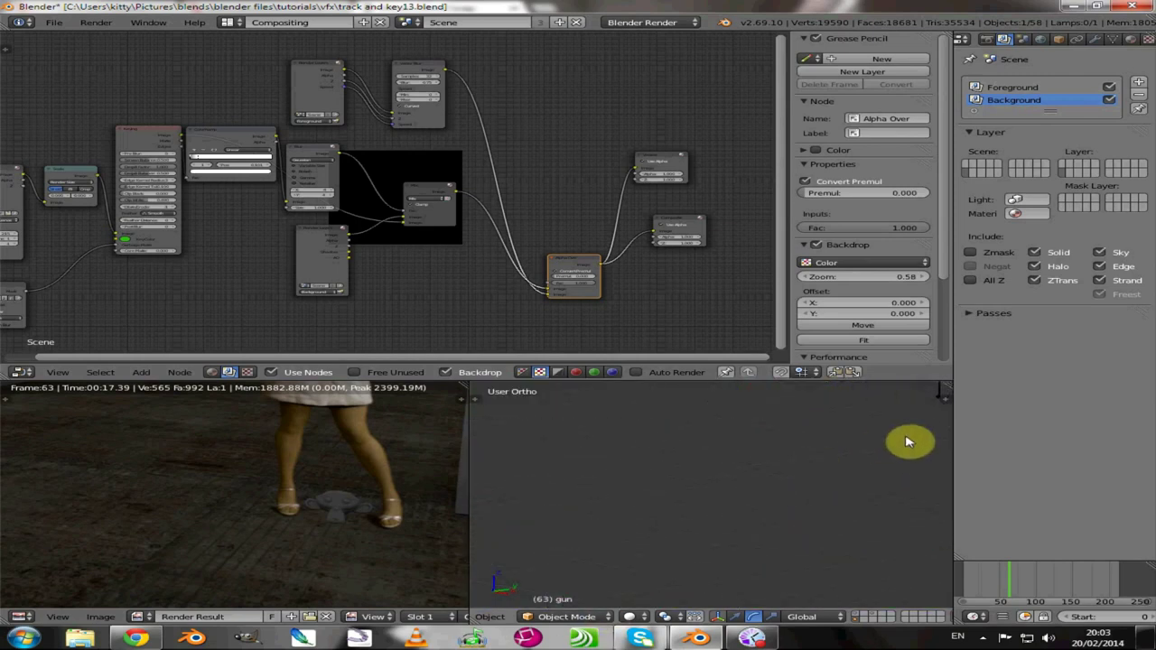
scroll(908, 443, down, 2)
right_click(822, 452)
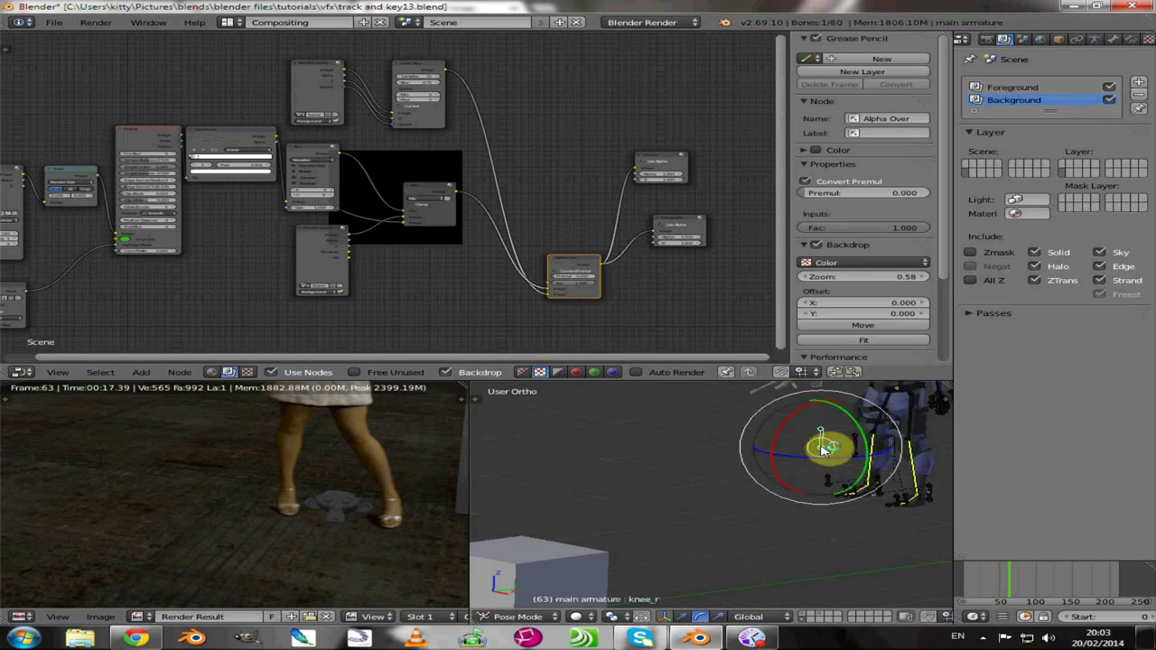
shift+middle_drag(813, 483, 620, 586)
click(522, 616)
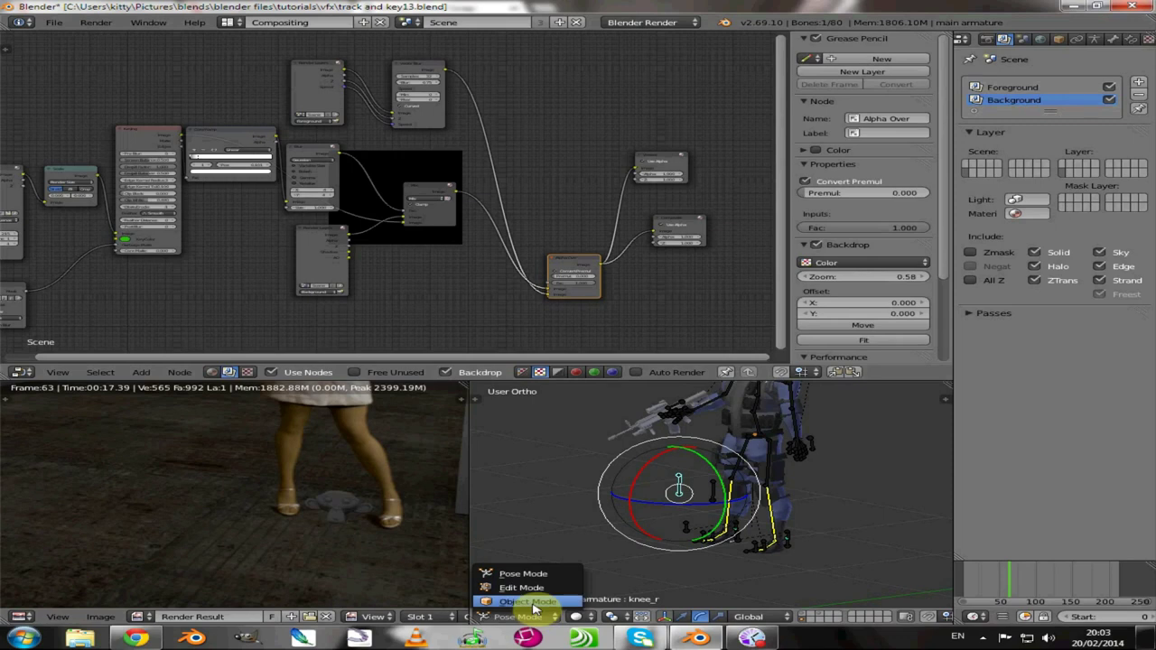
Step: Return the armature to Object Mode and save the blend file
click(530, 601)
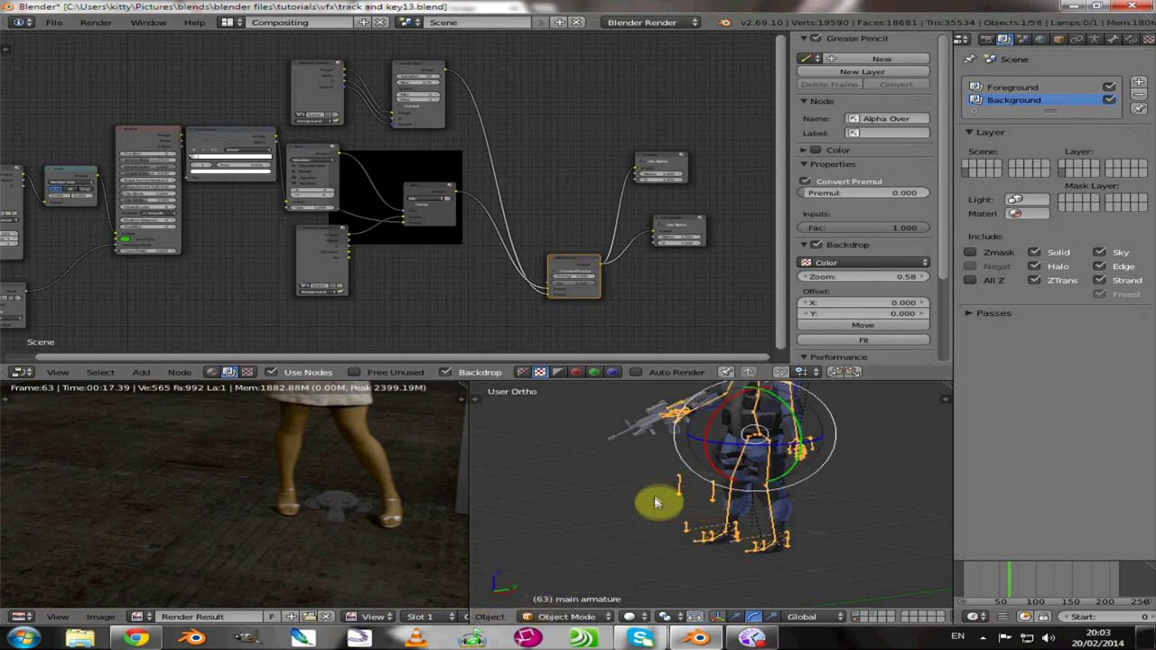
scroll(657, 502, down, 2)
scroll(750, 524, up, 3)
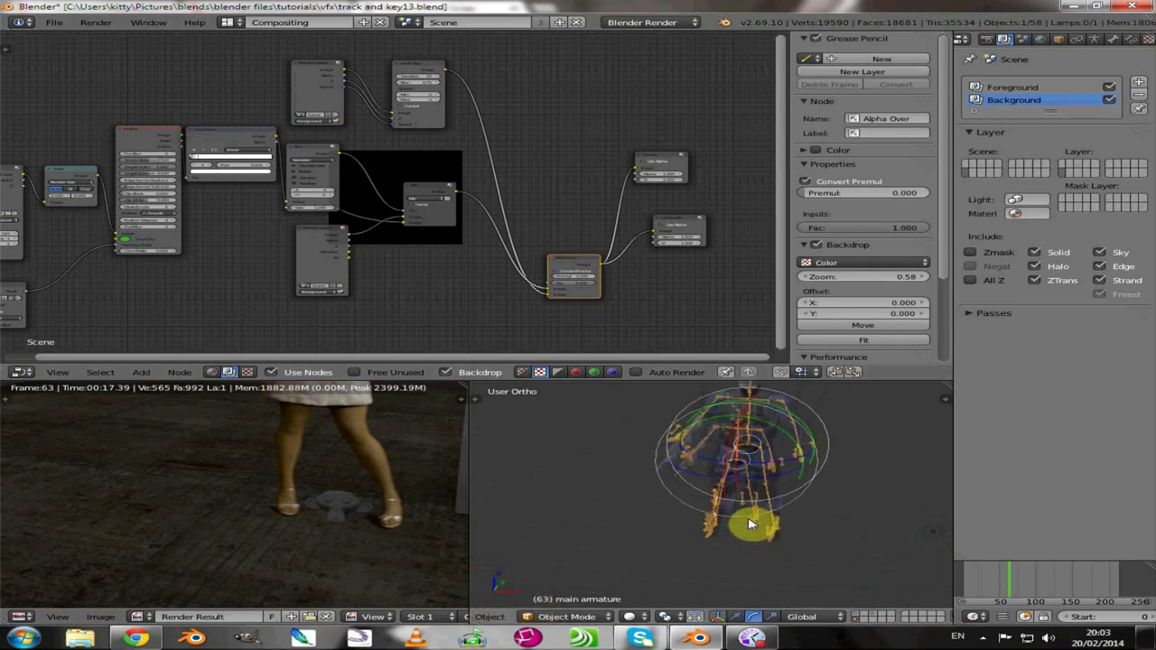
shift+middle_drag(751, 477, 746, 511)
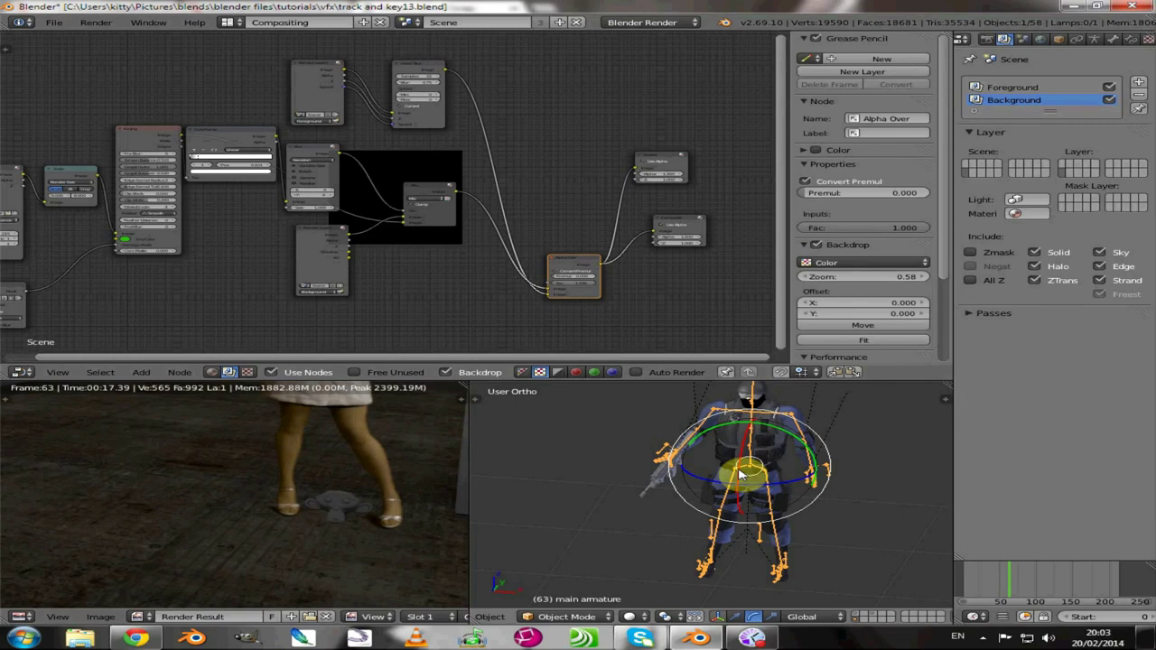
key(ctrl+s)
click(741, 474)
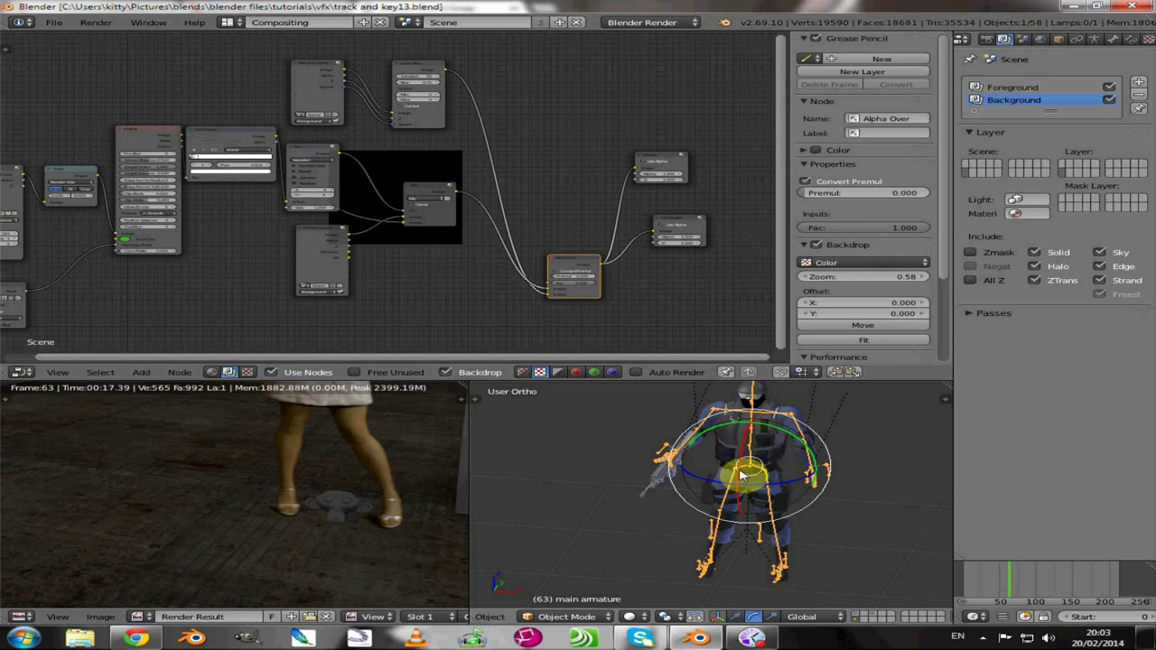
Step: Rotate and move the soldier armature left of the woman in the camera view
drag(741, 473, 829, 581)
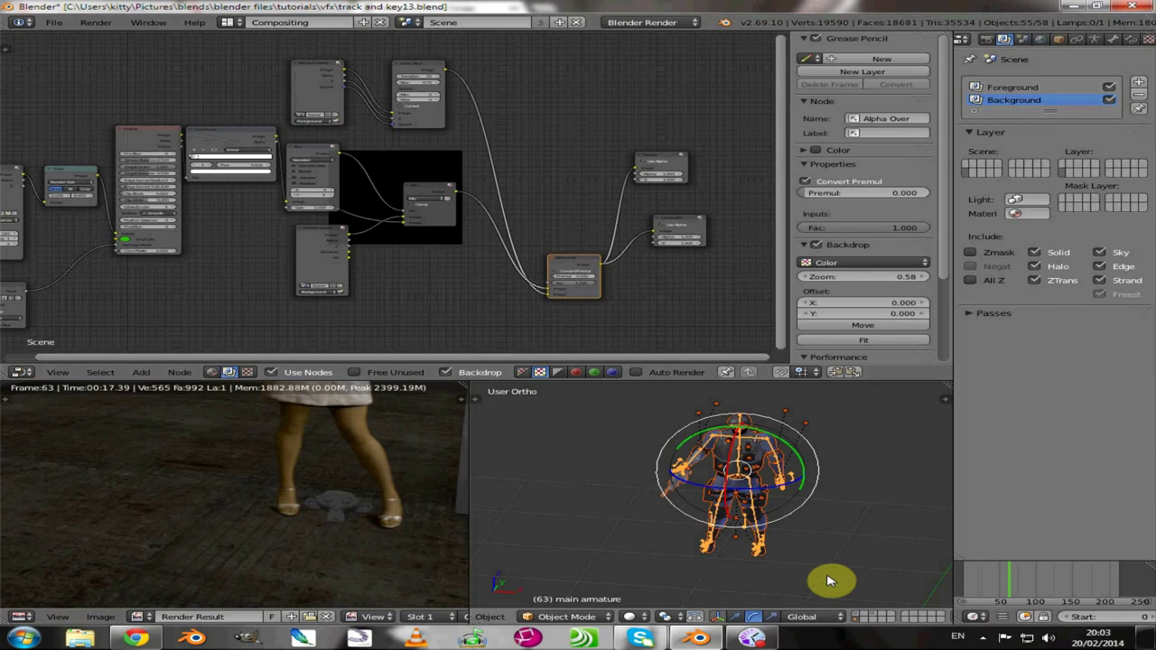
key(KP_0)
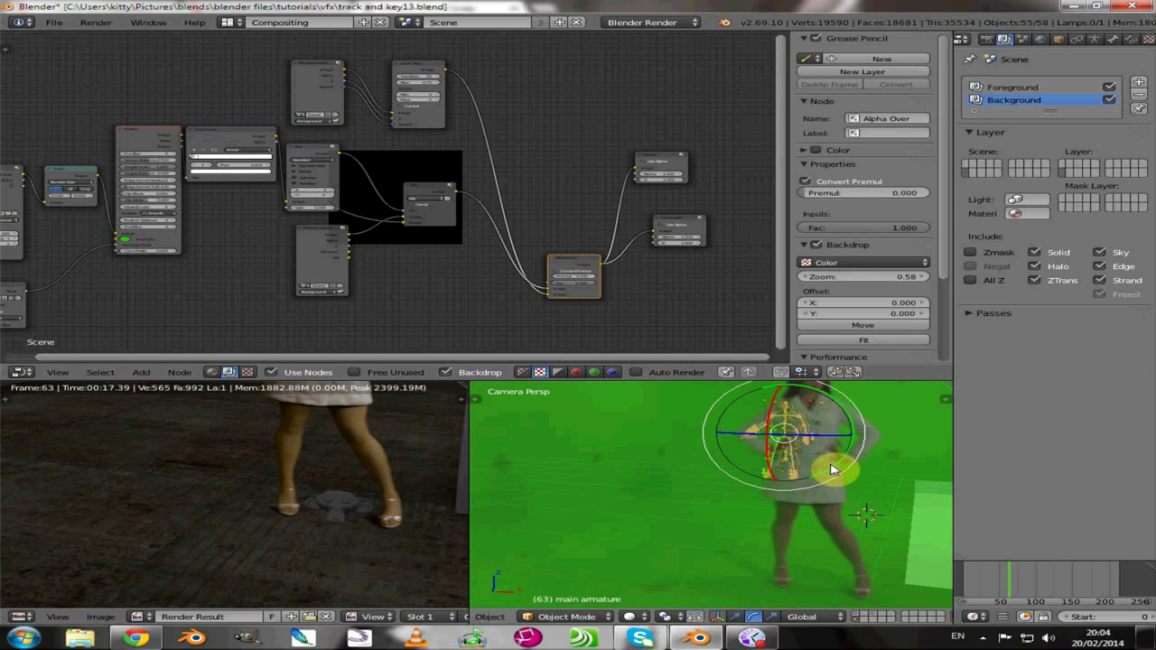
key(g)
click(783, 470)
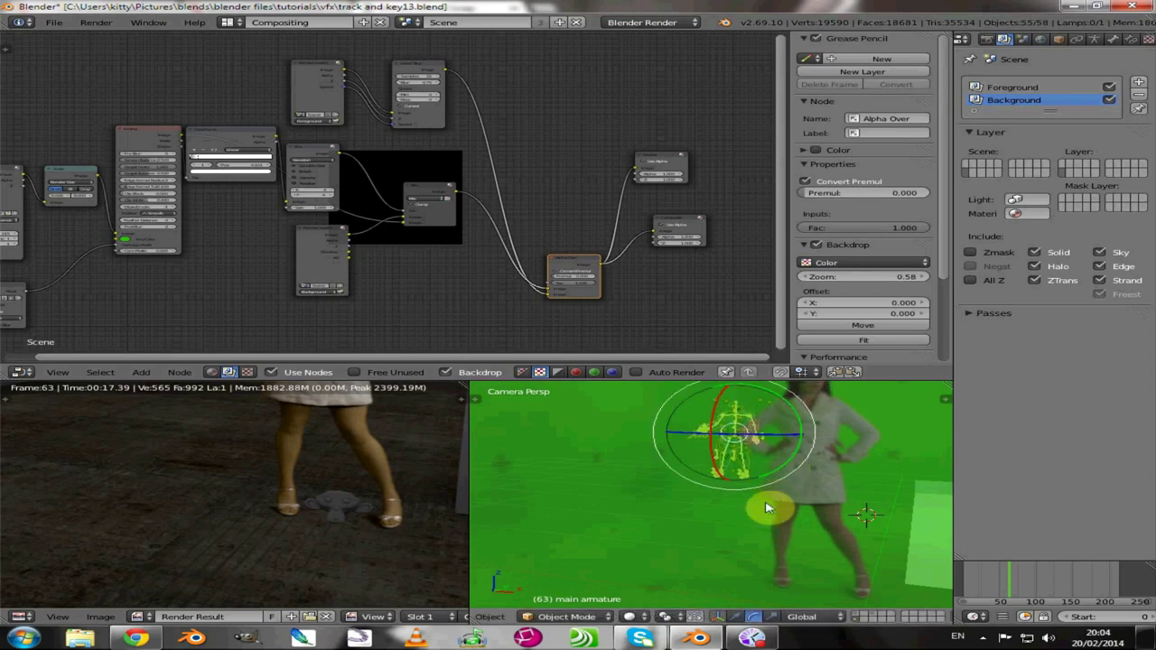
key(r)
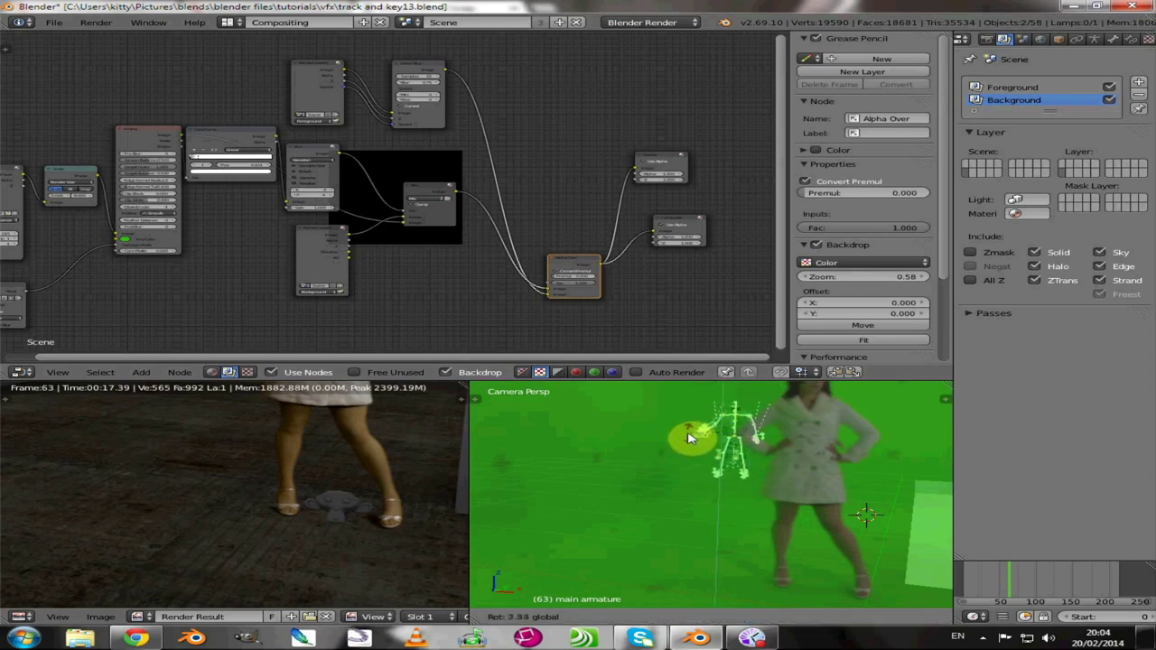
click(704, 440)
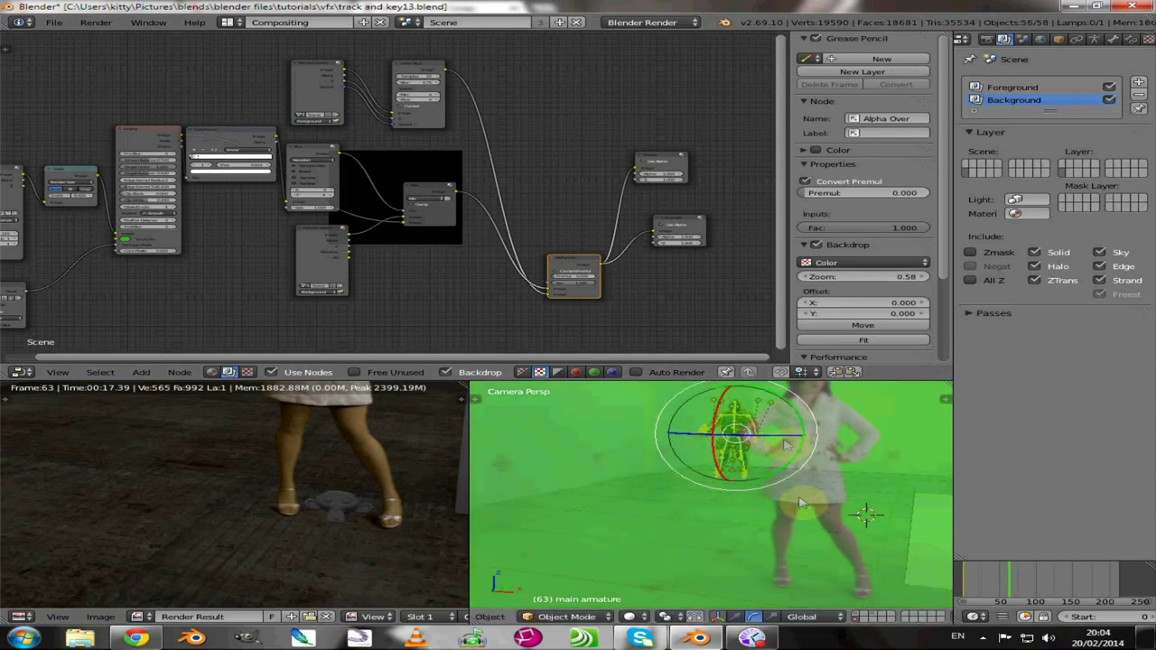
middle_drag(804, 504, 772, 530)
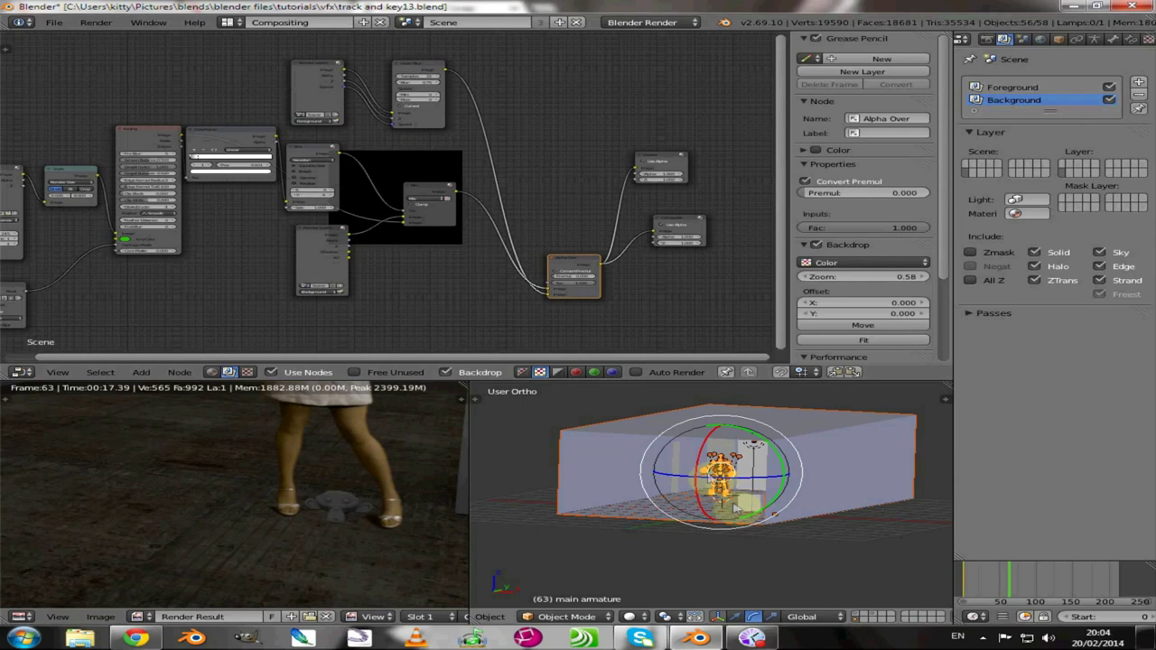
Step: Move the Ground soldier along Y and turn it about Z, left of the woman
right_click(828, 516)
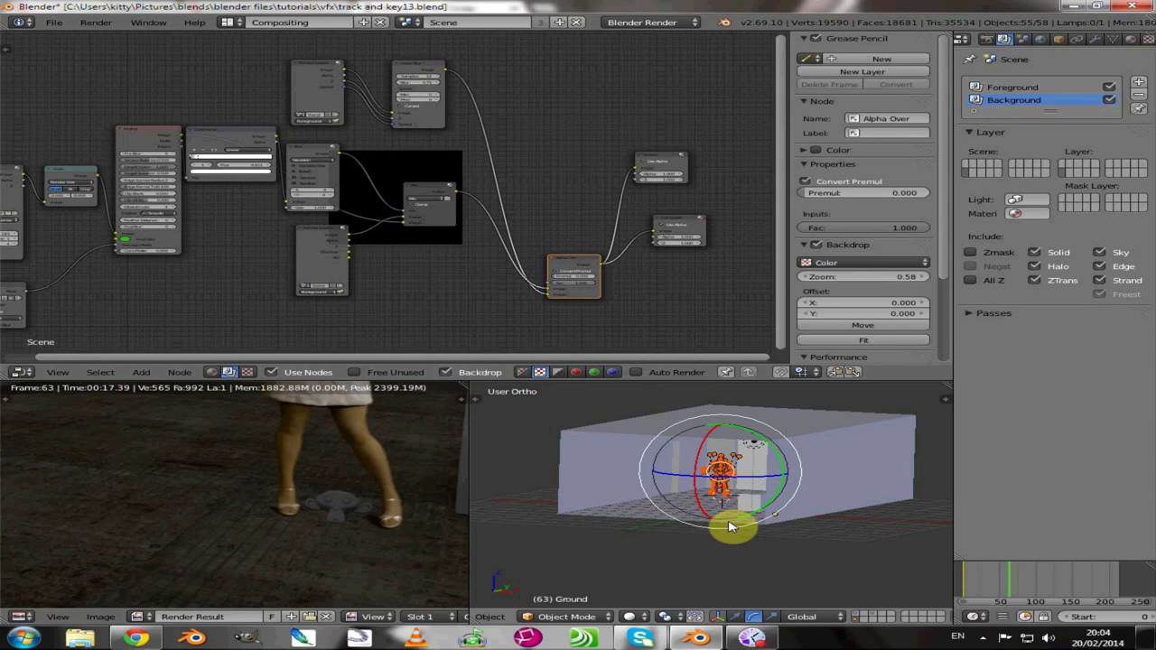
key(g)
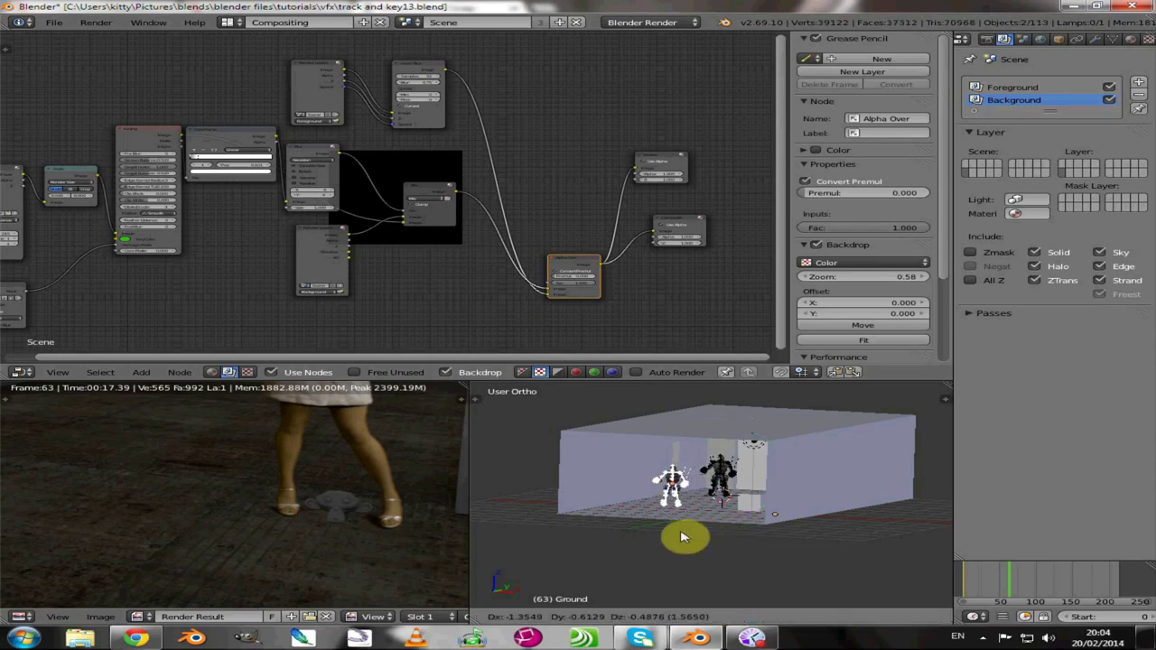
key(y)
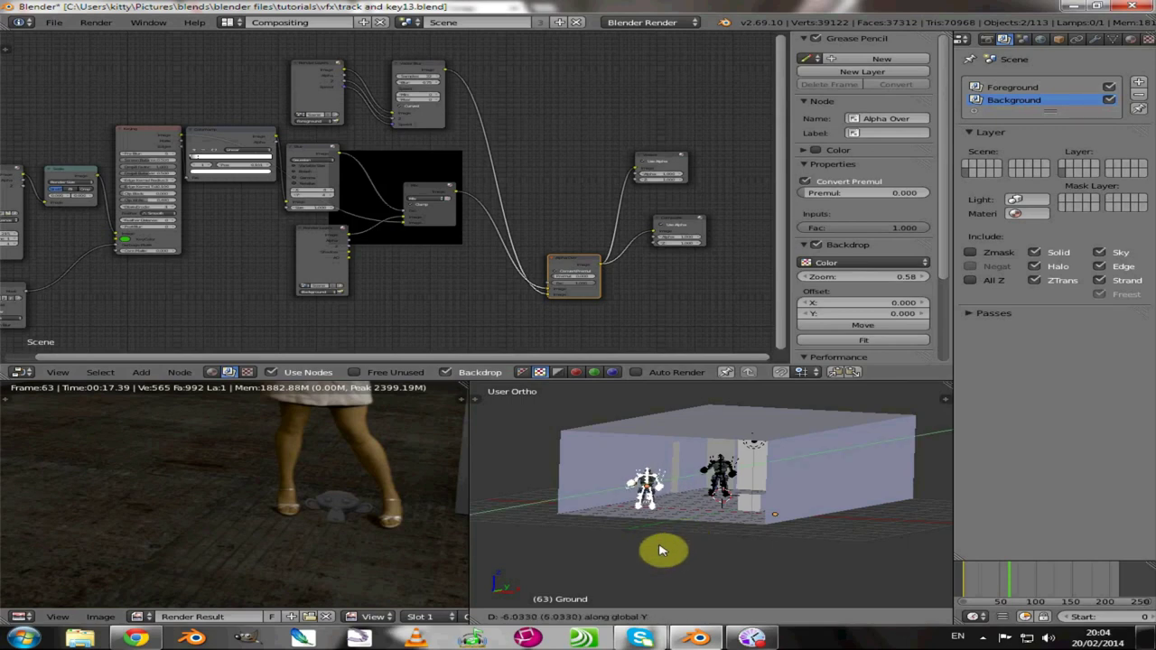
click(664, 549)
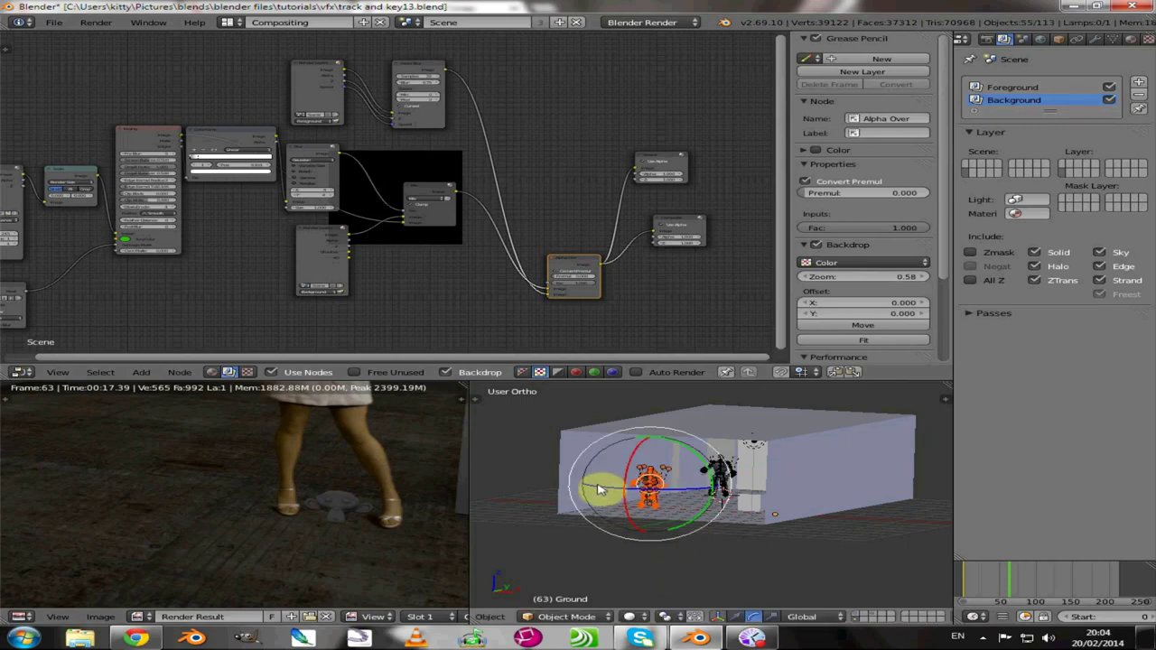
drag(617, 492, 658, 500)
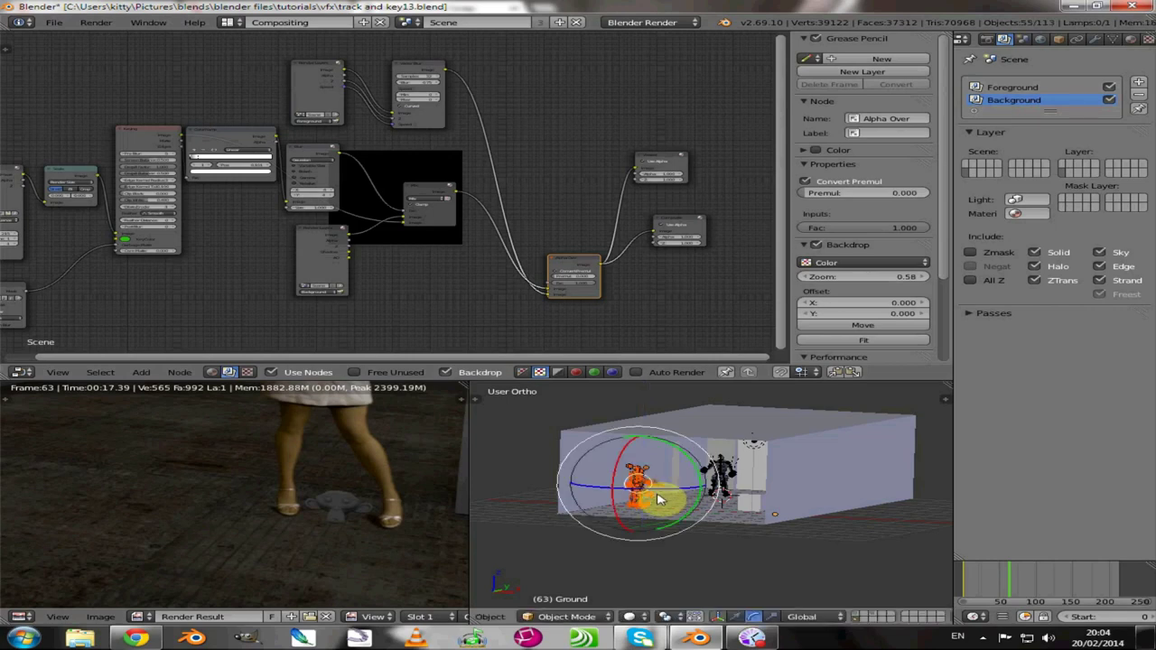
key(KP_0)
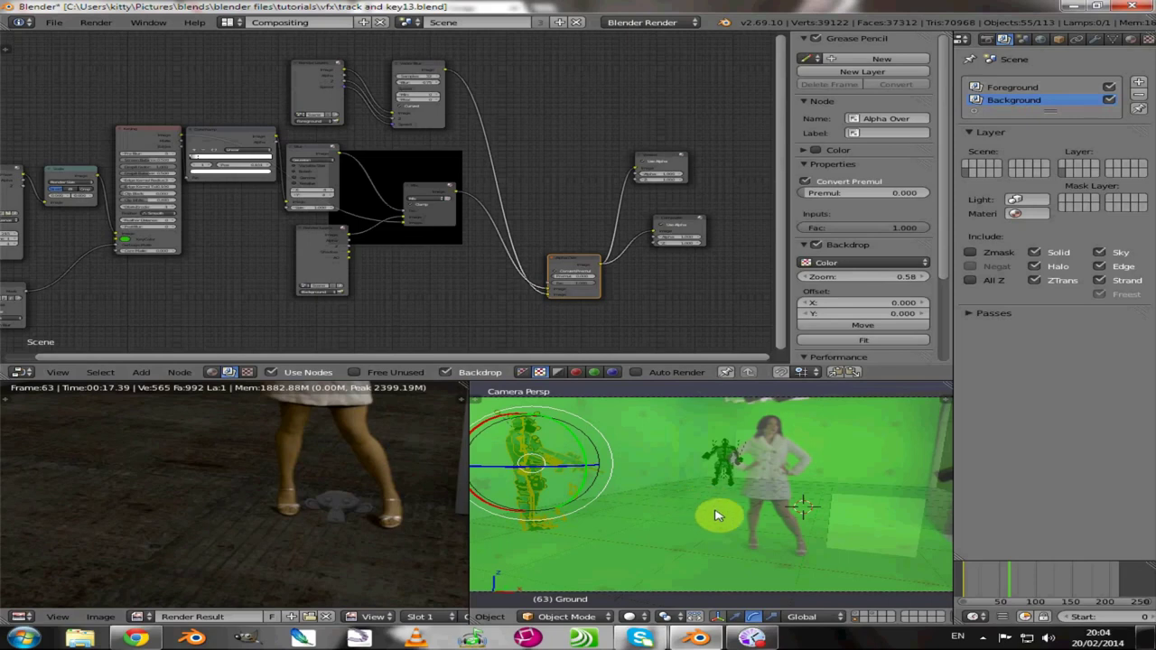
key(r)
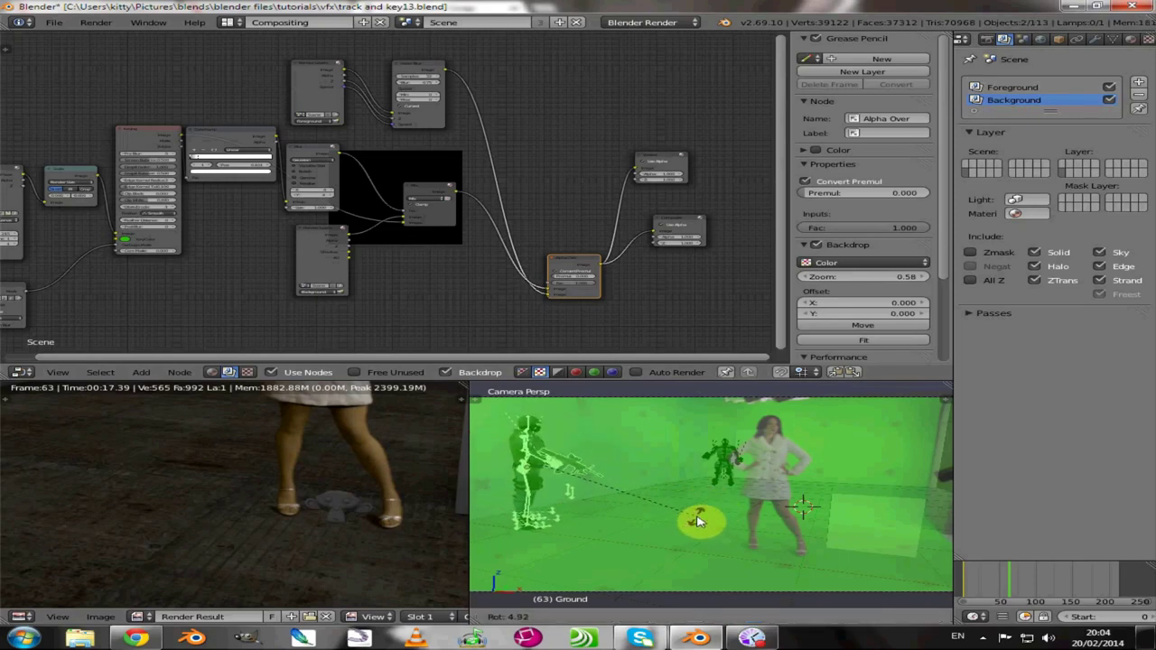
key(z)
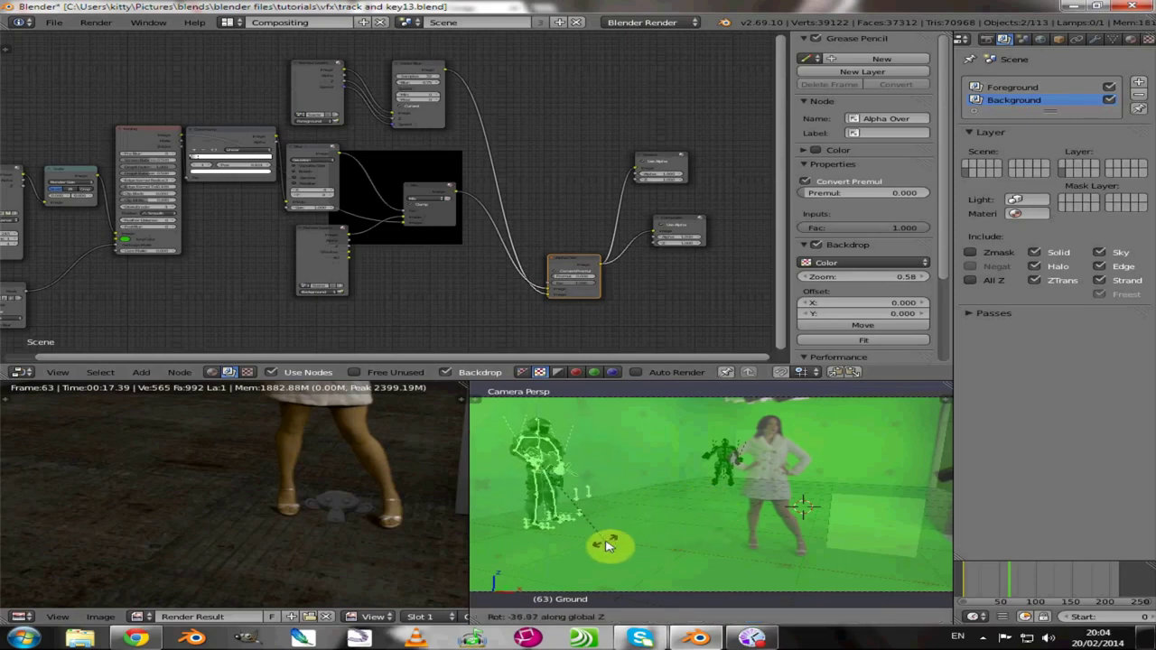
click(606, 545)
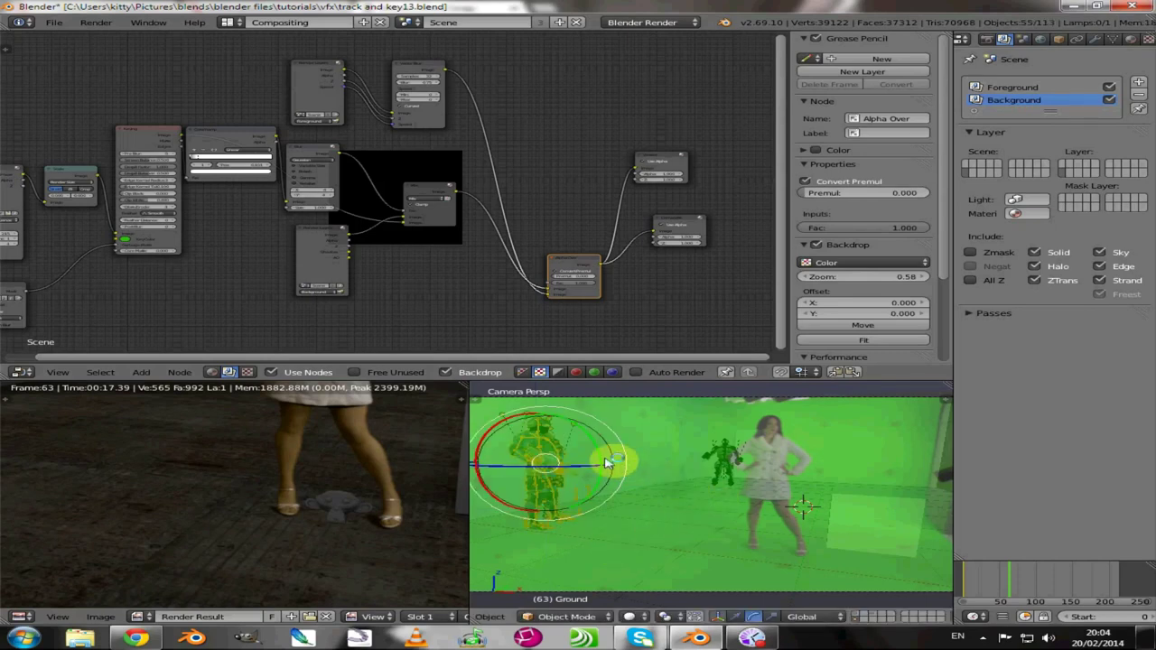
Step: Duplicate the soldier, move the copy along X right of the woman, and turn it about -125° on Z
key(shift+d)
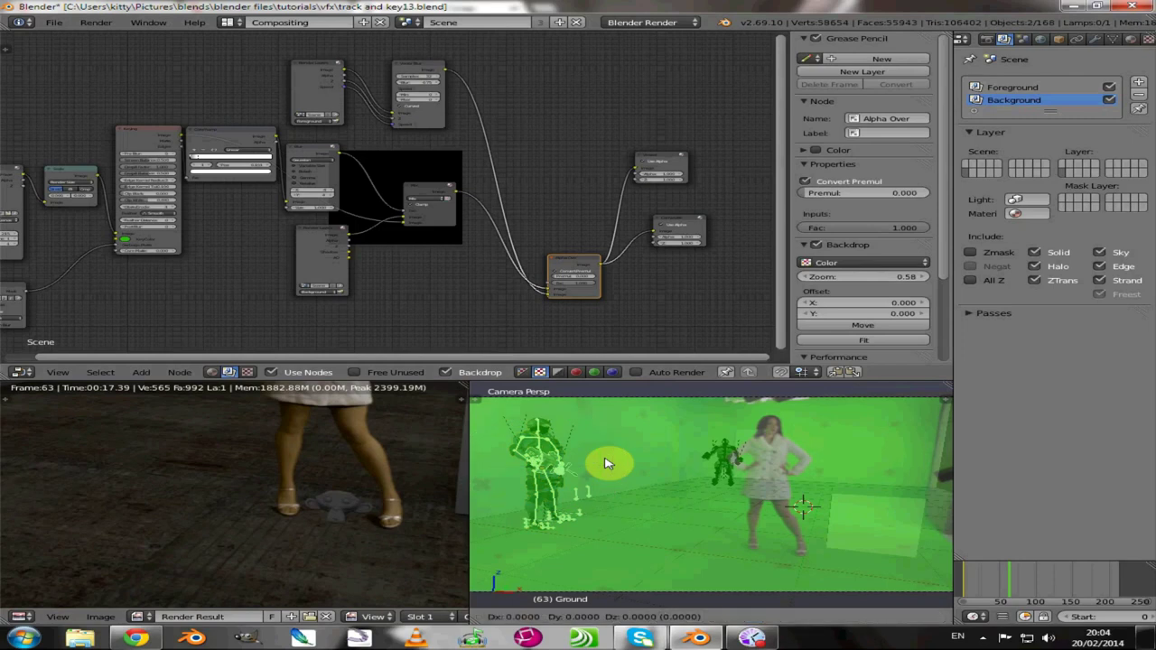
click(684, 454)
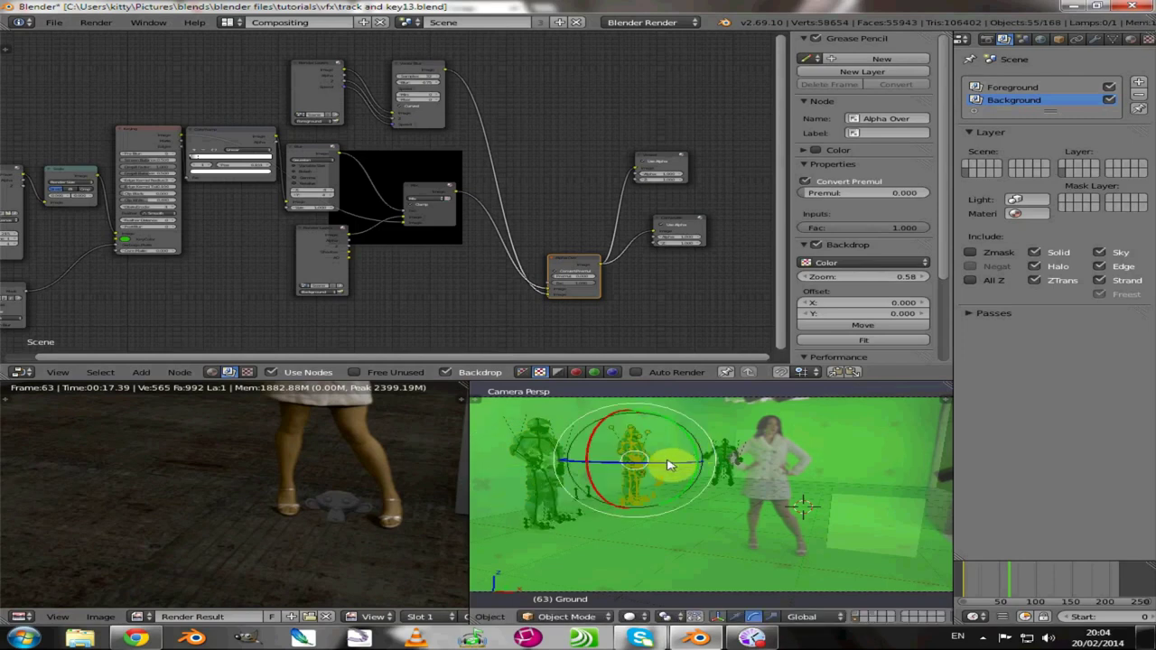
key(g)
key(x)
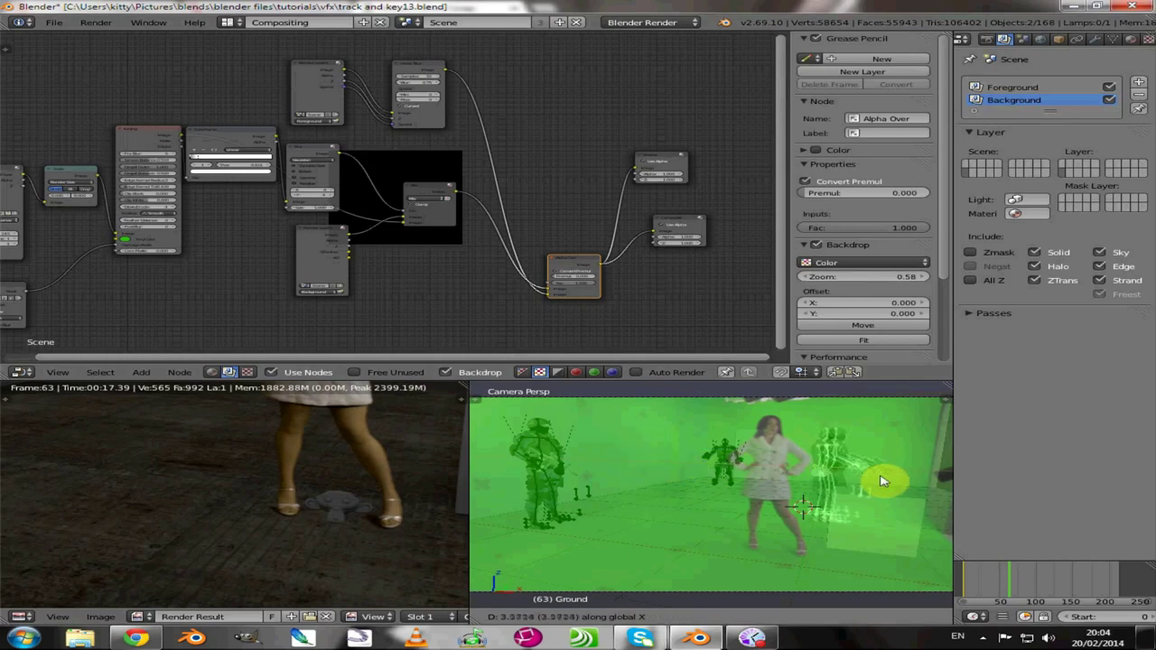
click(884, 481)
key(r)
key(z)
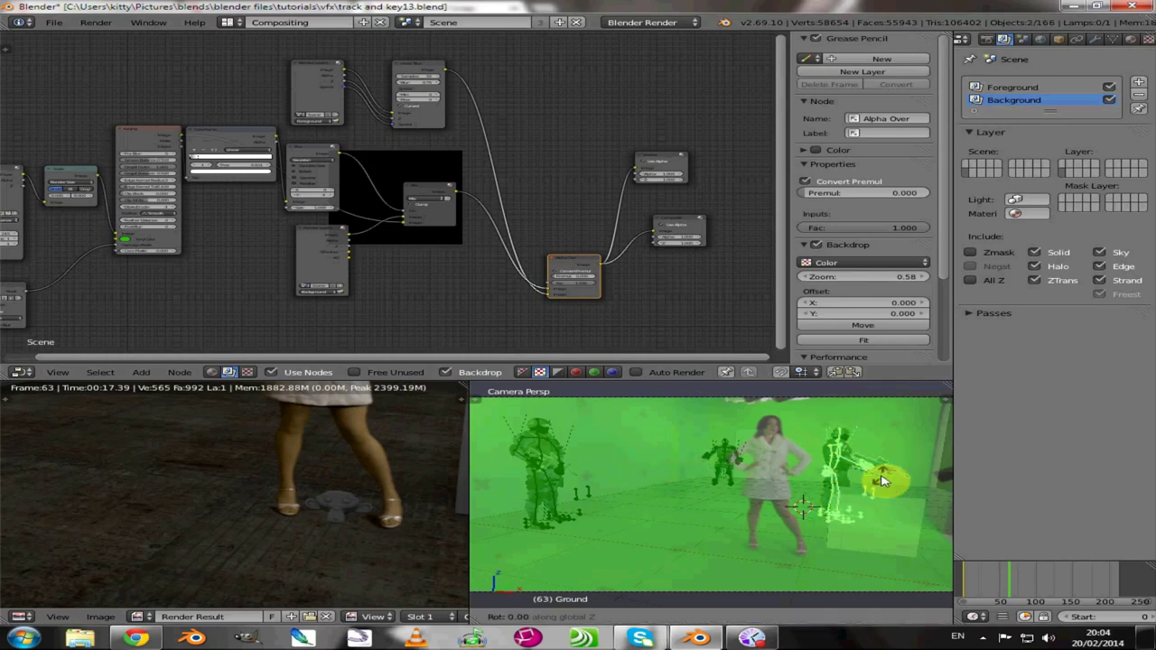
click(759, 517)
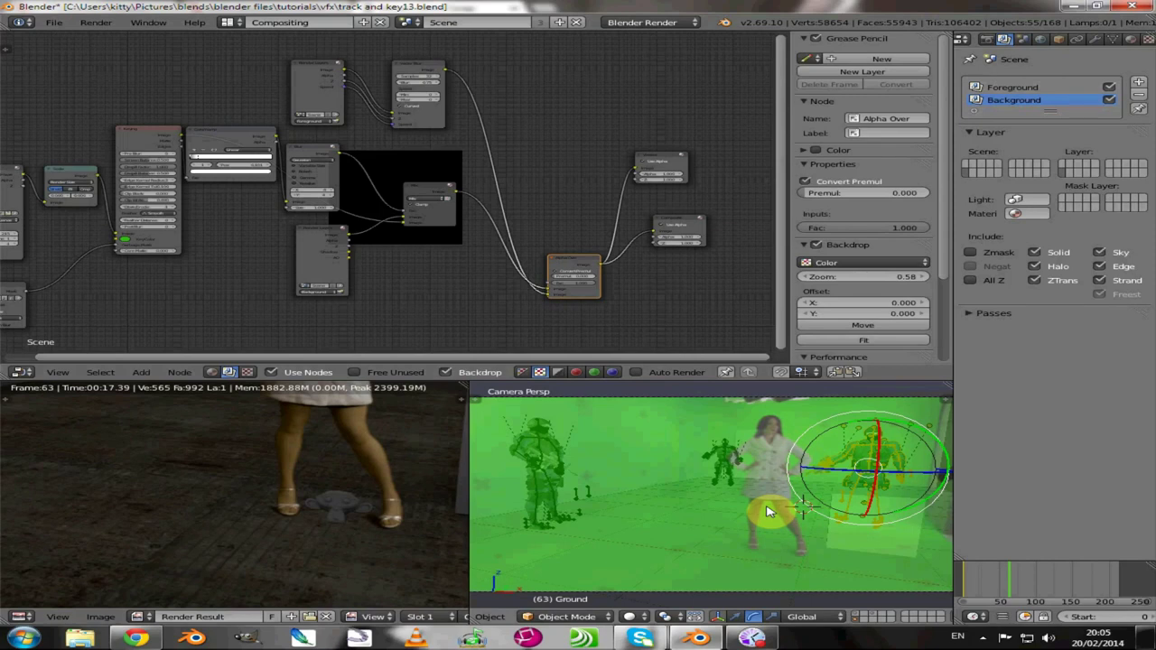
Step: Duplicate the soldier, pull it along Y into the right foreground, and rotate it -129° on Z
key(shift+d)
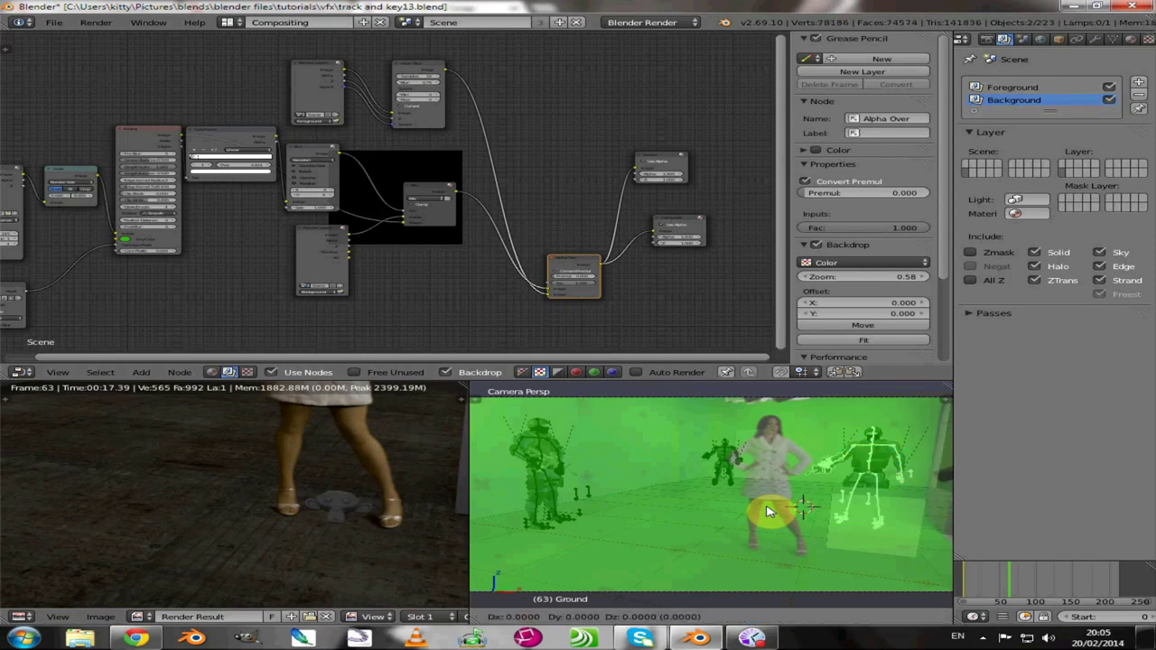
key(y)
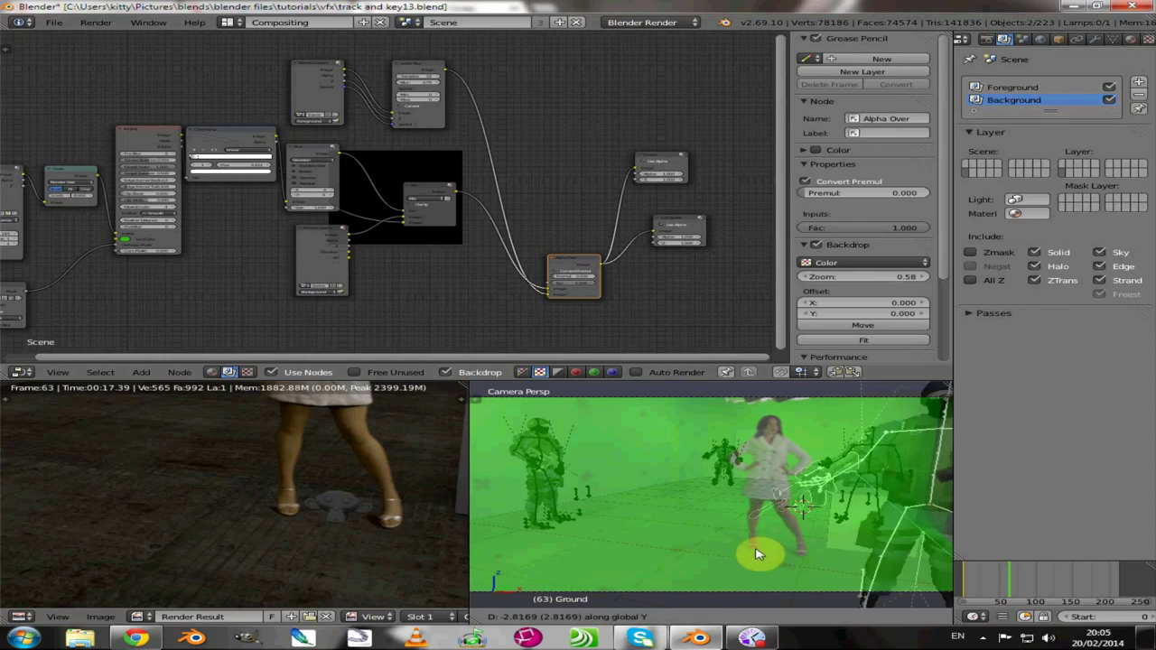
click(757, 555)
key(r)
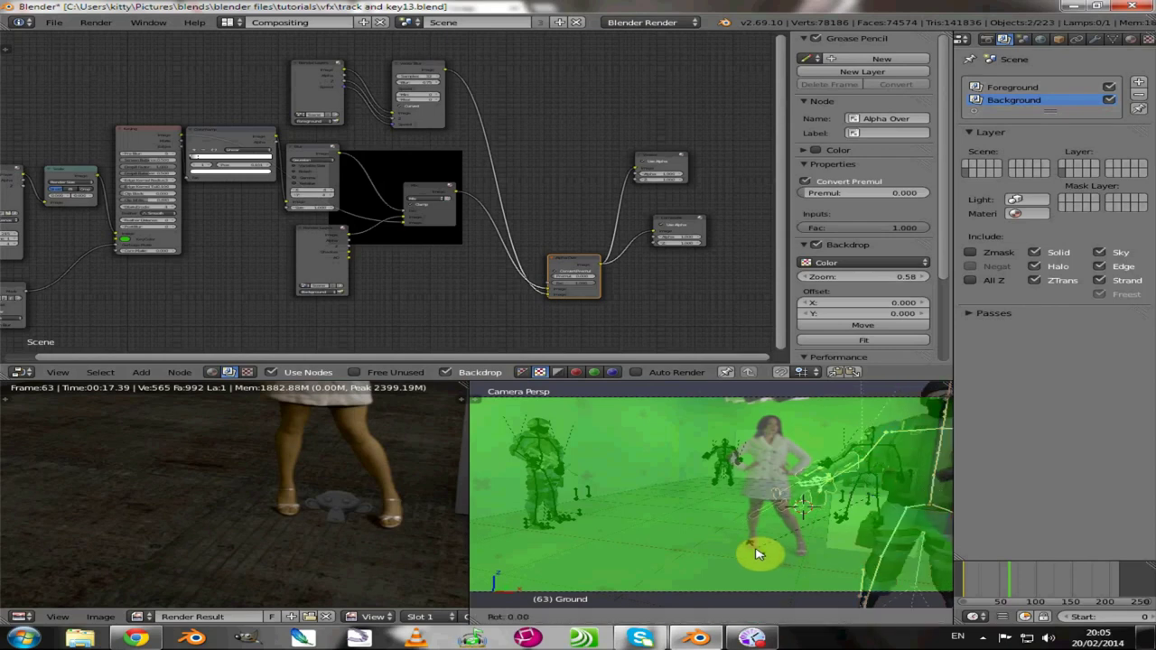
key(z)
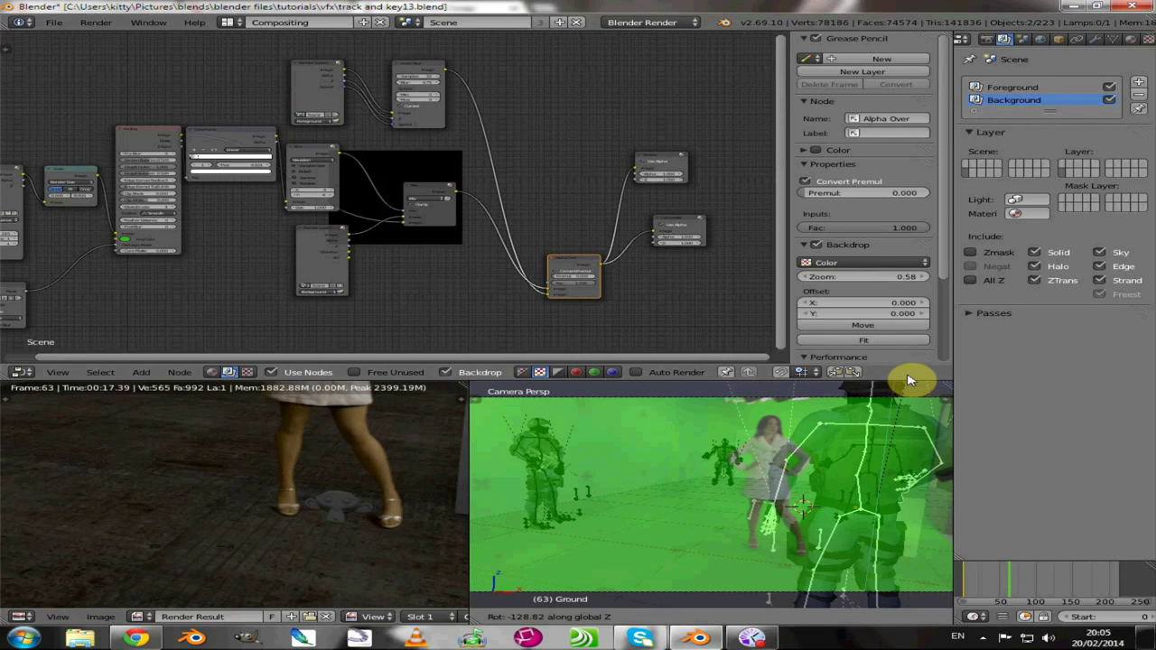
click(910, 380)
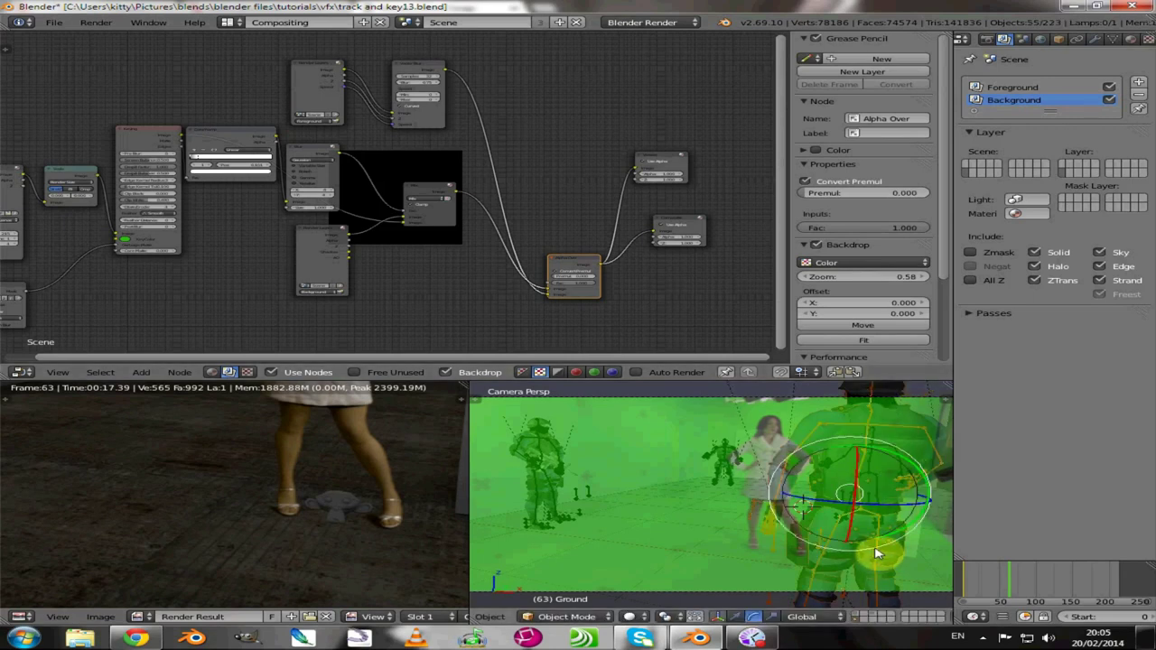
scroll(876, 553, down, 2)
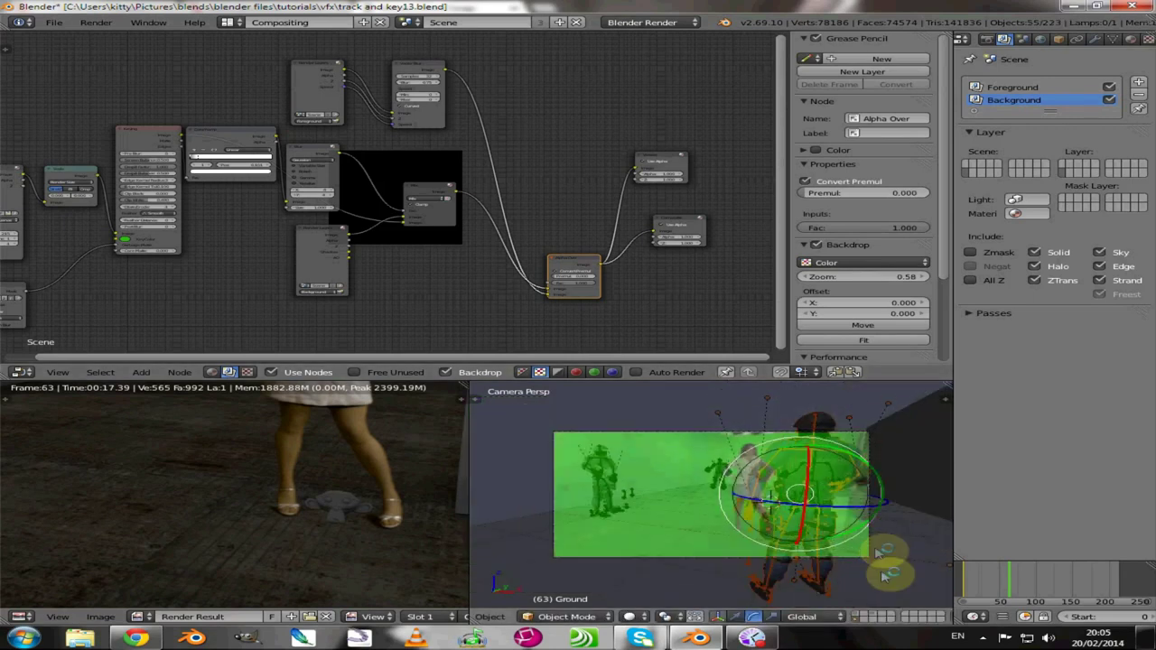
Step: Scrub the timeline through frames 100, 174 and 157, ending at frame 99
click(1039, 589)
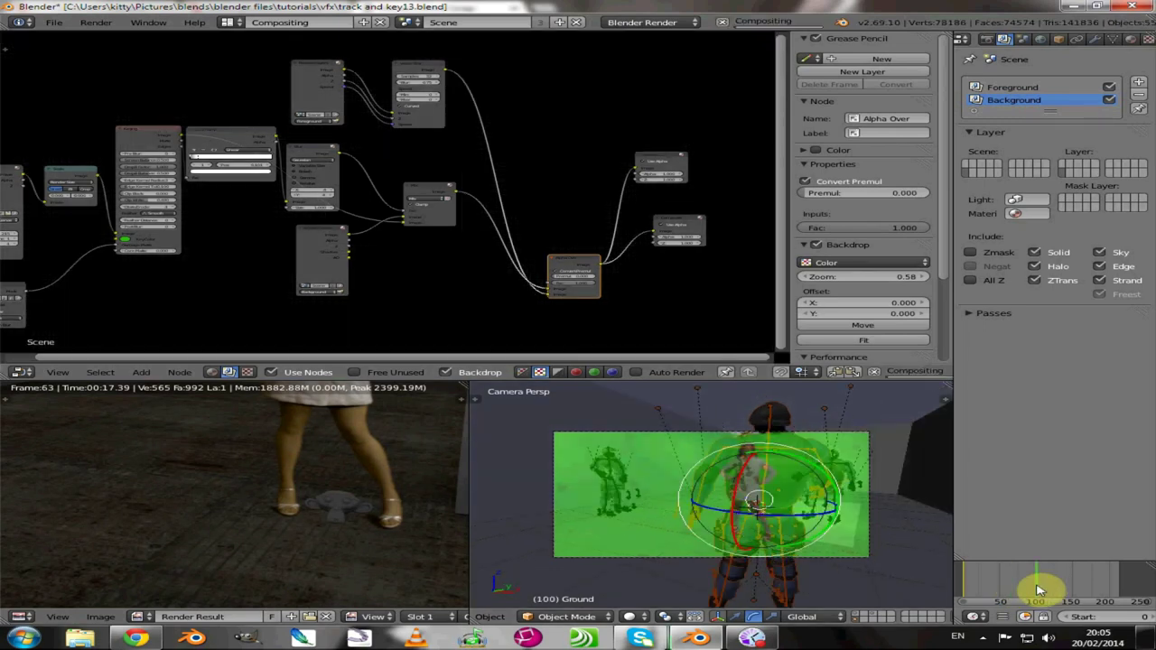
click(1093, 589)
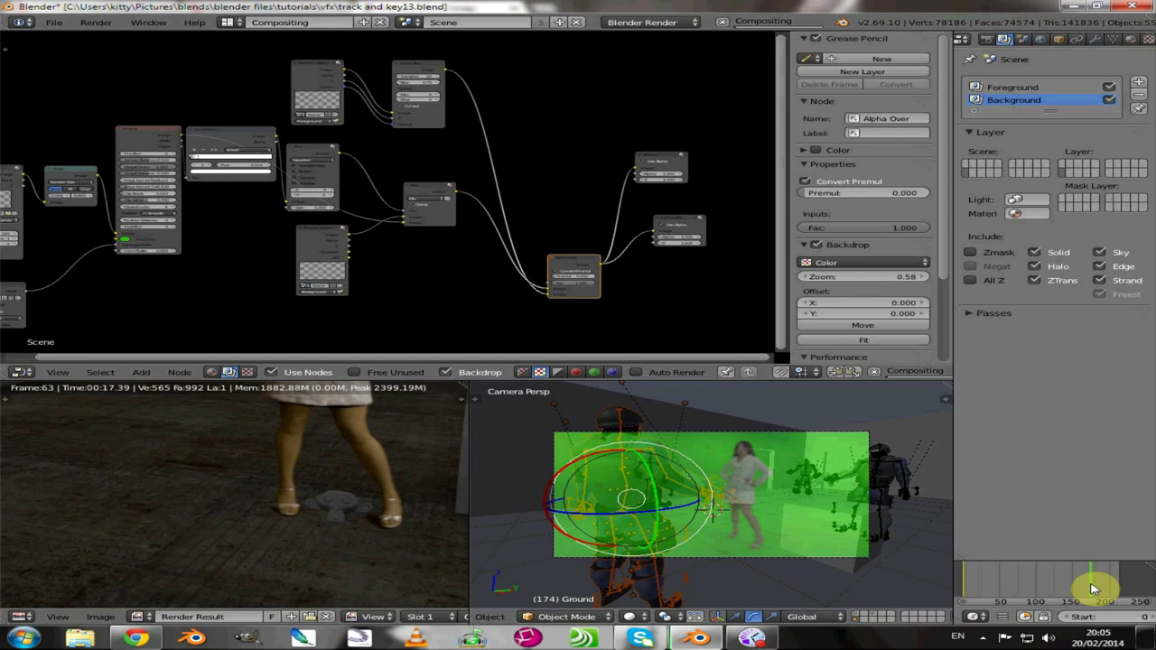
drag(1093, 589, 1038, 589)
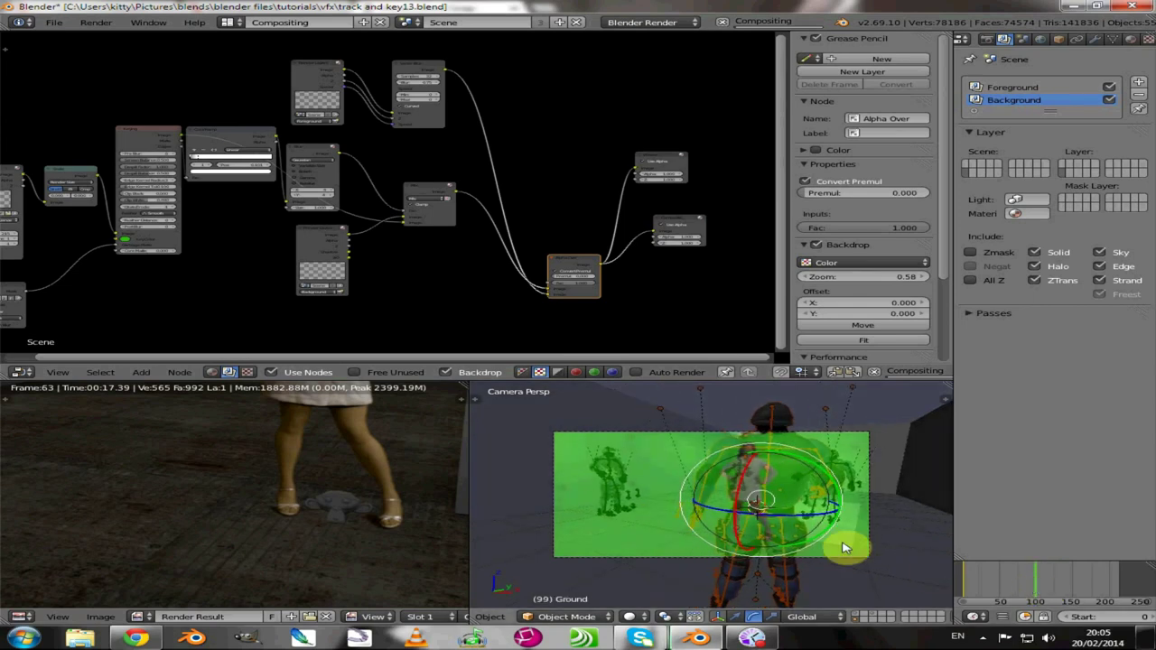
click(786, 492)
drag(784, 490, 795, 492)
key(m)
click(944, 513)
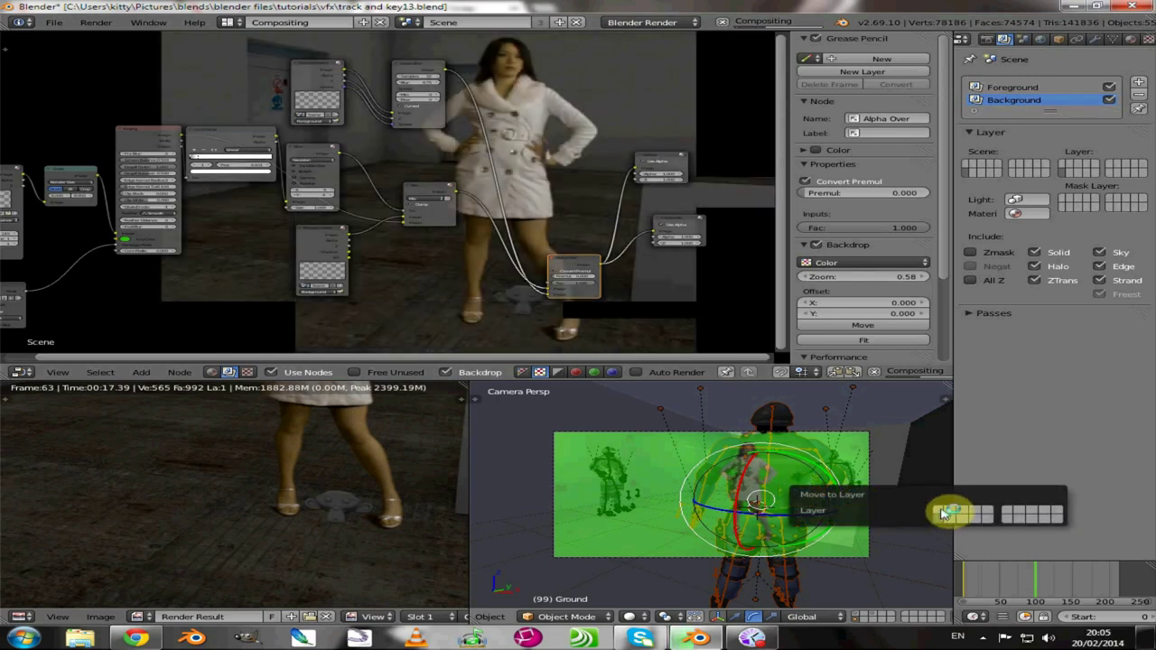
click(945, 513)
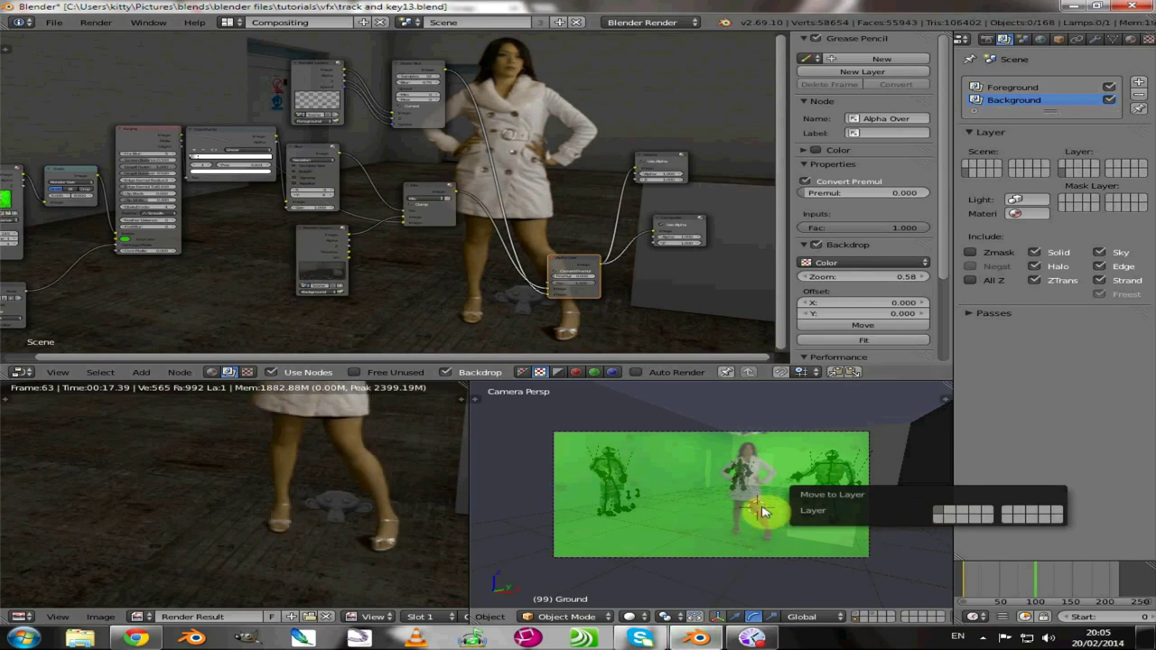
click(861, 617)
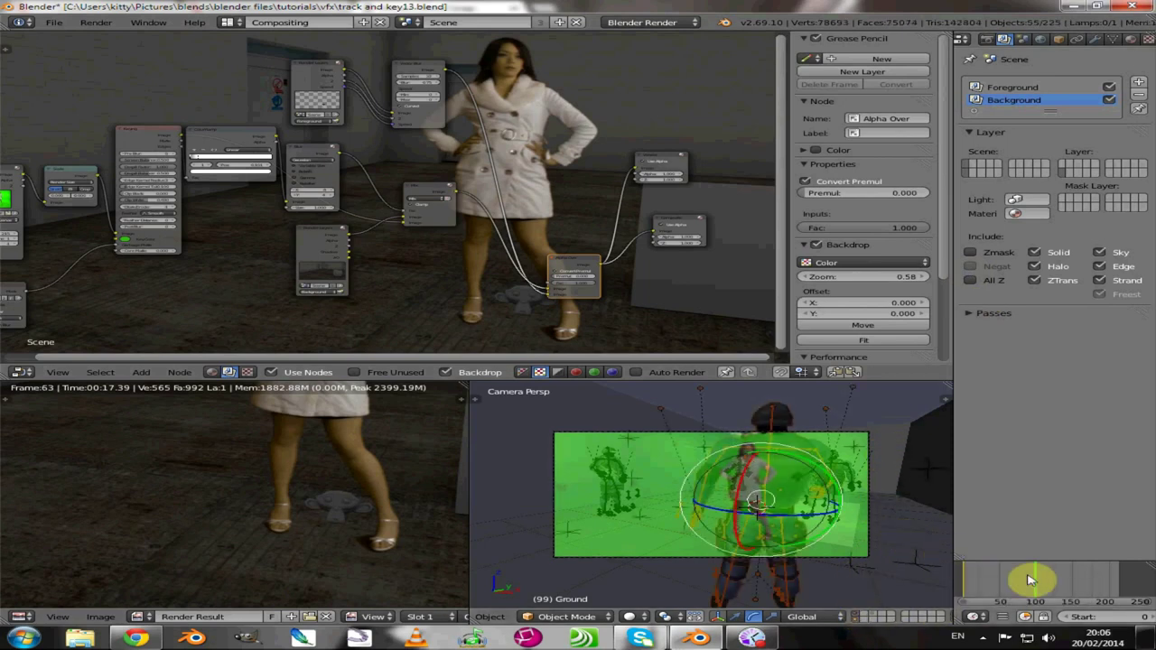
drag(1031, 581, 991, 586)
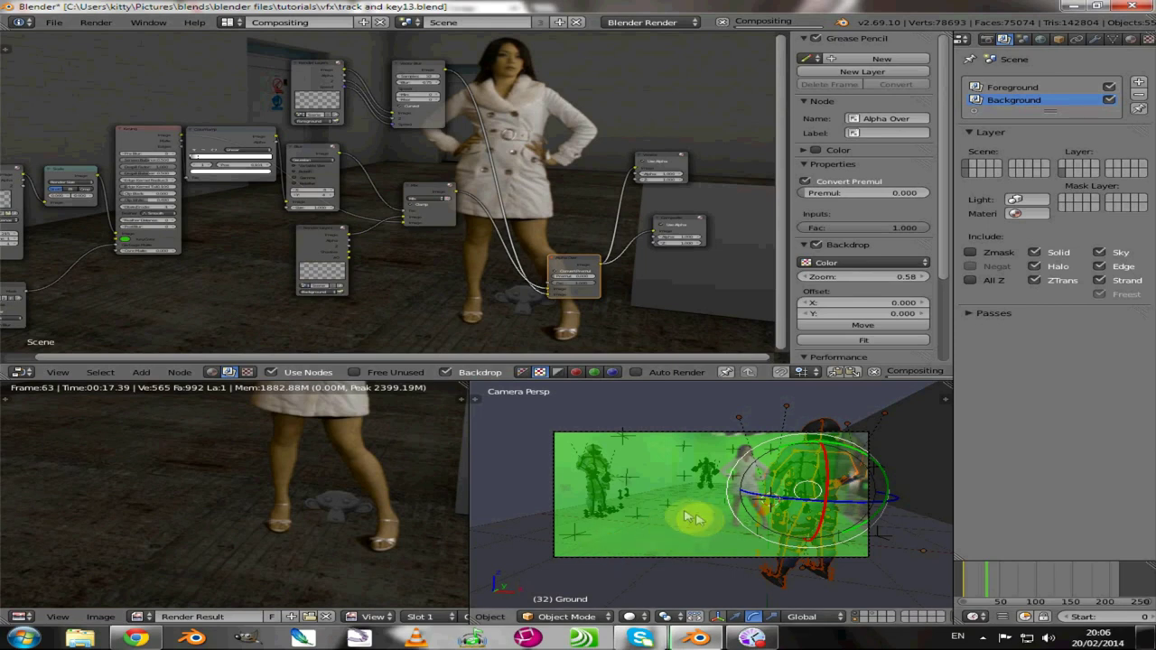
Step: Zoom into the camera view and select the arm.L, glove.L and fingers.L rig pieces
key(Home)
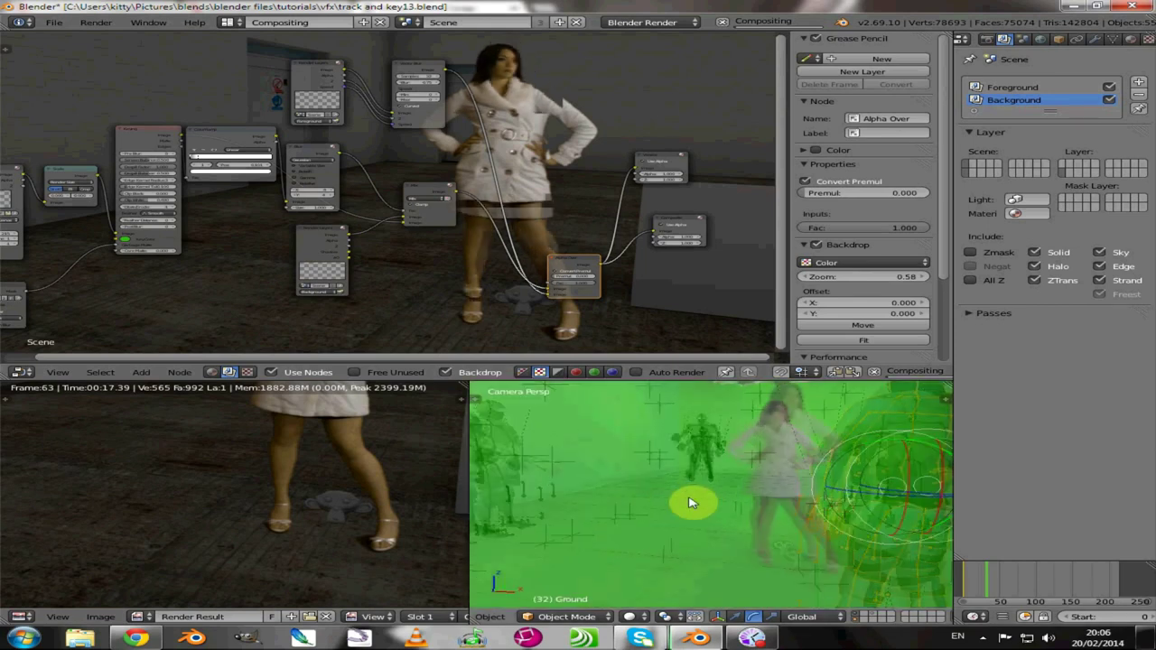
scroll(688, 503, up, 3)
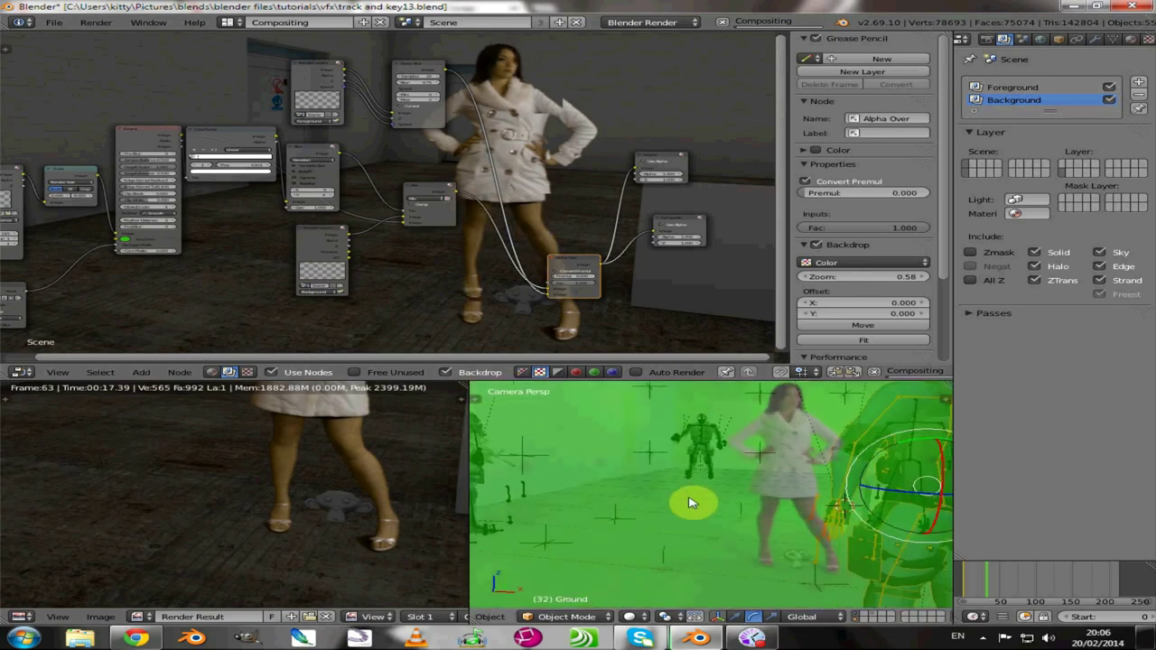
right_click(723, 443)
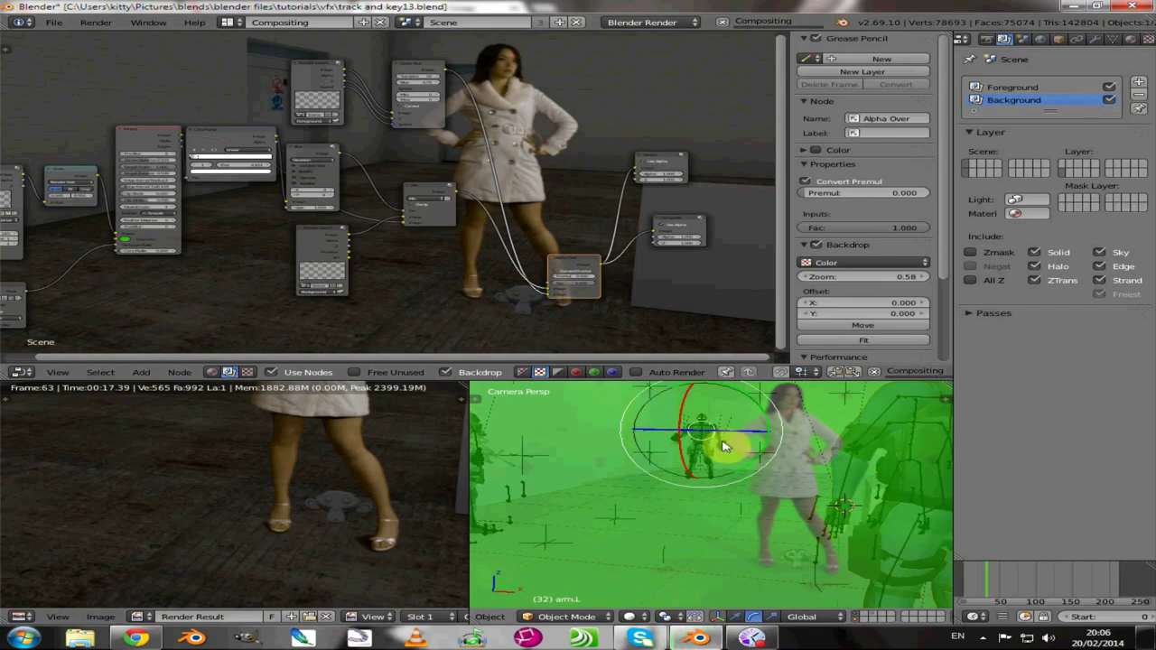
right_click(730, 459)
scroll(730, 461, up, 2)
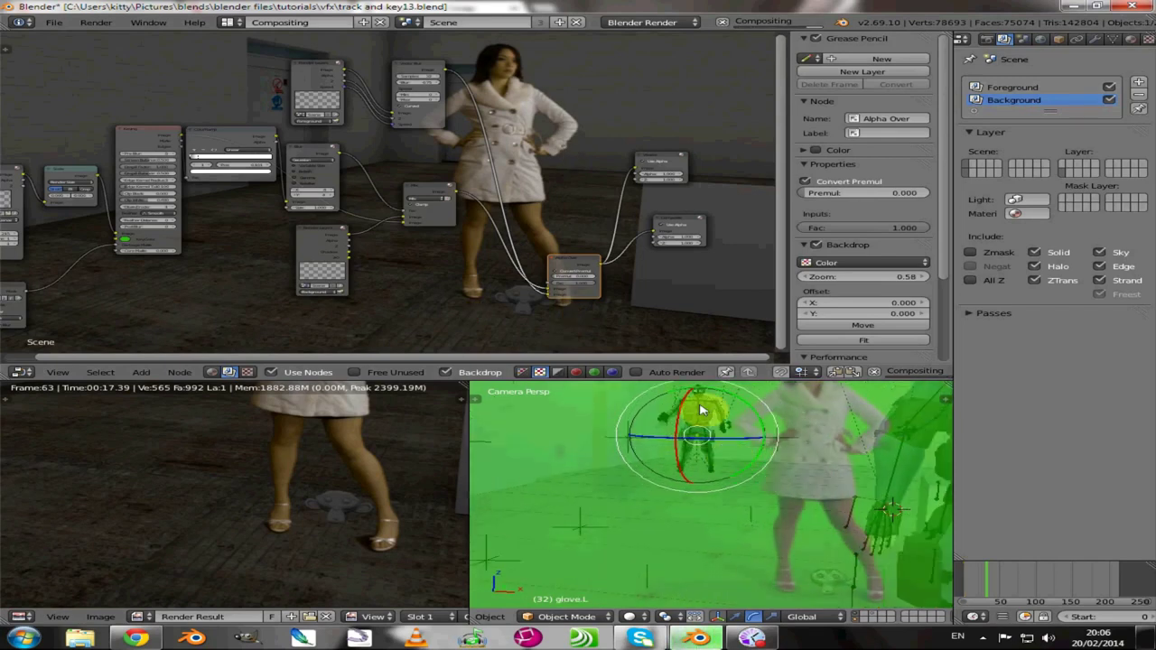
scroll(723, 423, up, 1)
right_click(727, 415)
scroll(727, 415, up, 1)
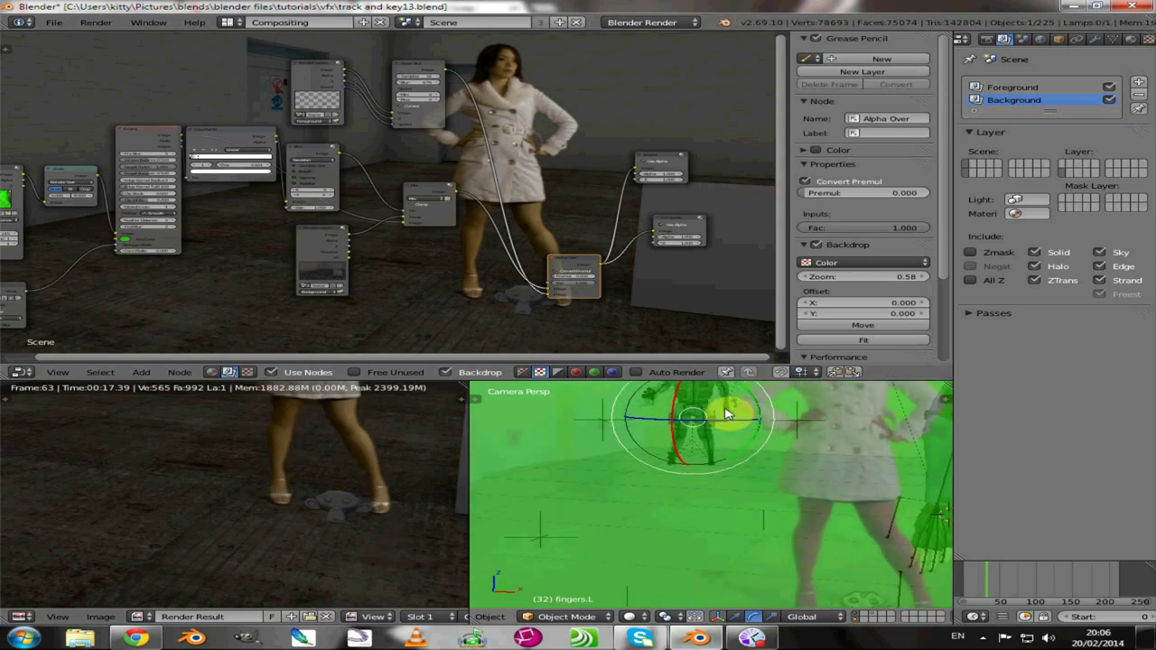
right_click(701, 459)
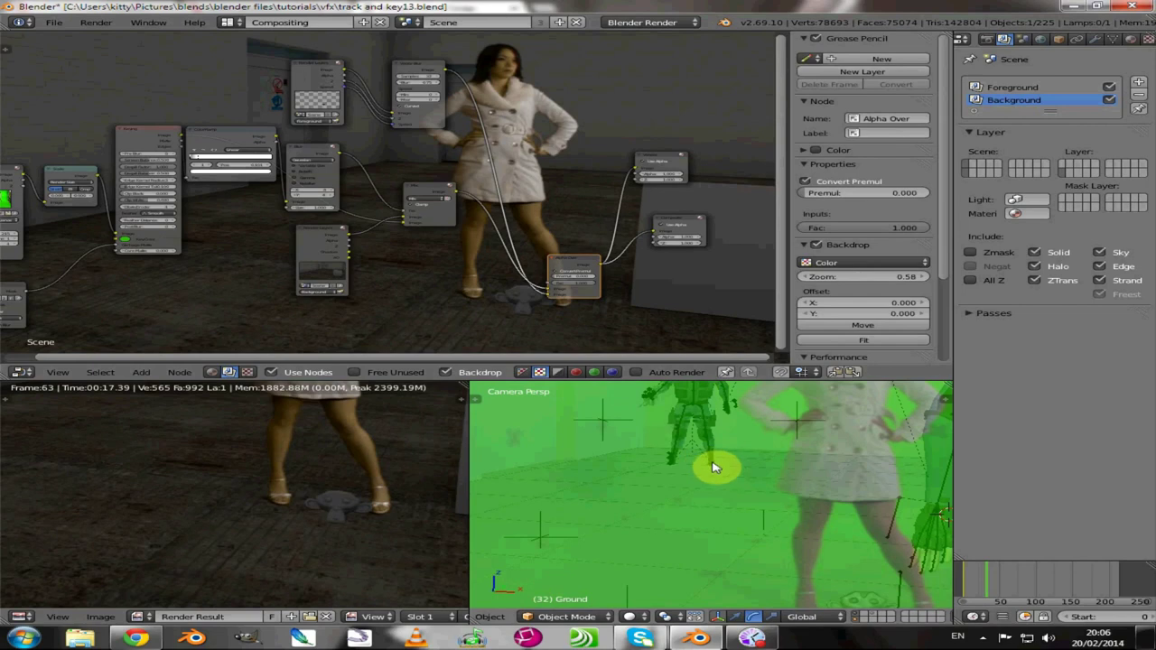
right_click(712, 468)
right_click(732, 411)
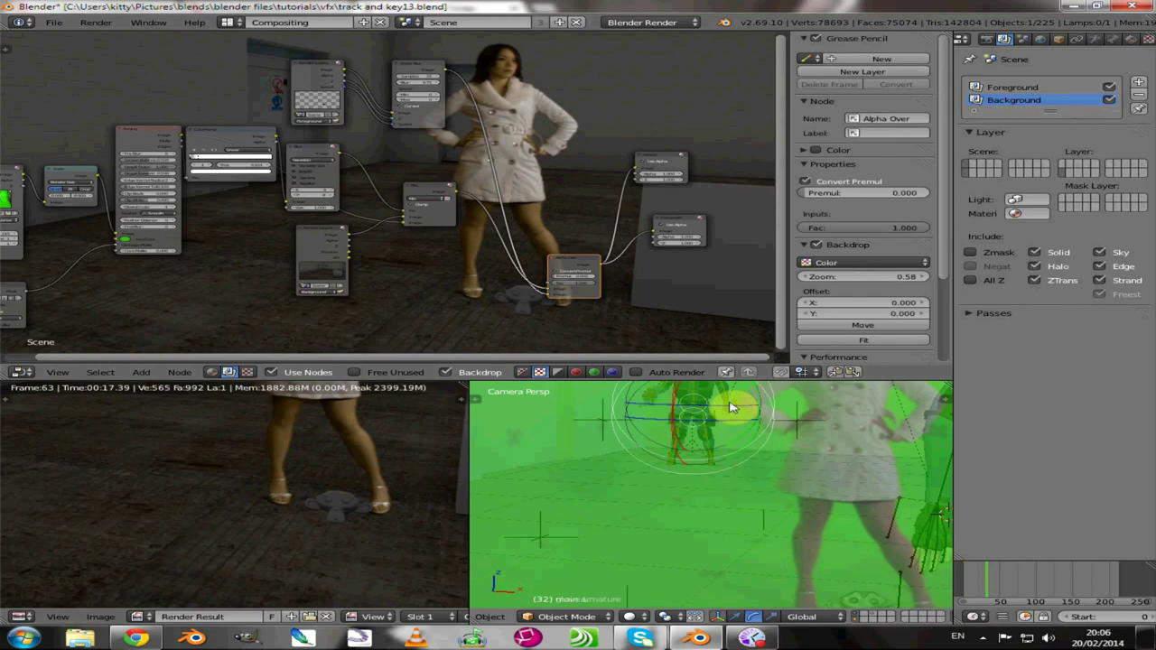
Step: Select the armature's bones, switch it to Pose Mode and pick bone Bone.002_L.002
key(a)
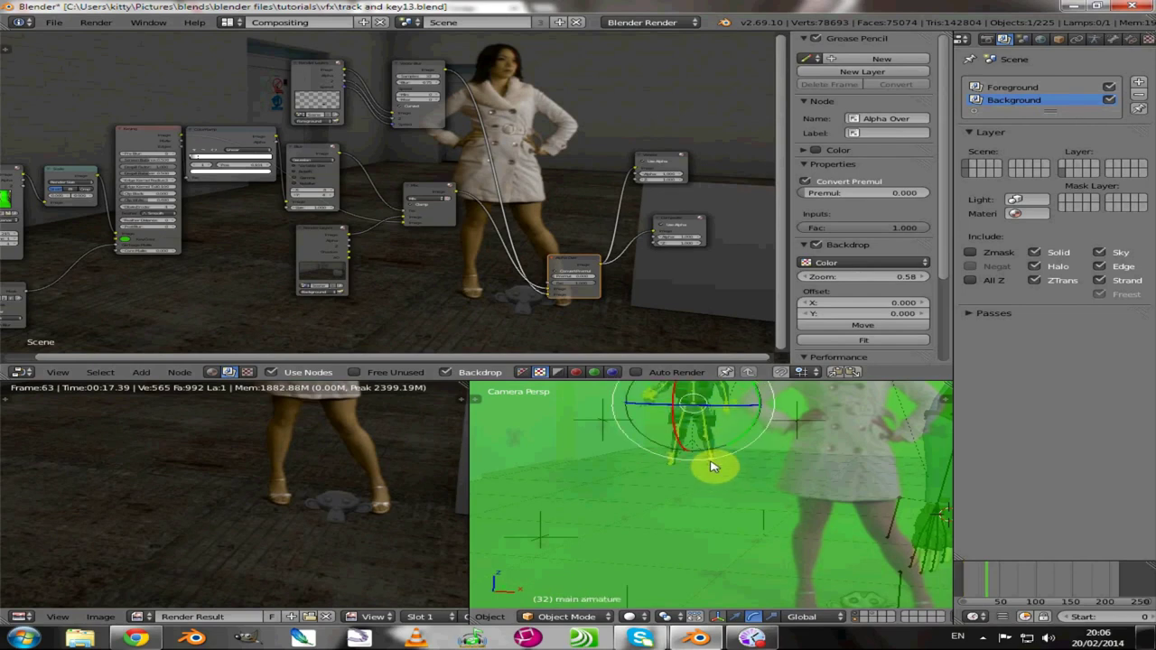
key(a)
click(568, 617)
click(567, 574)
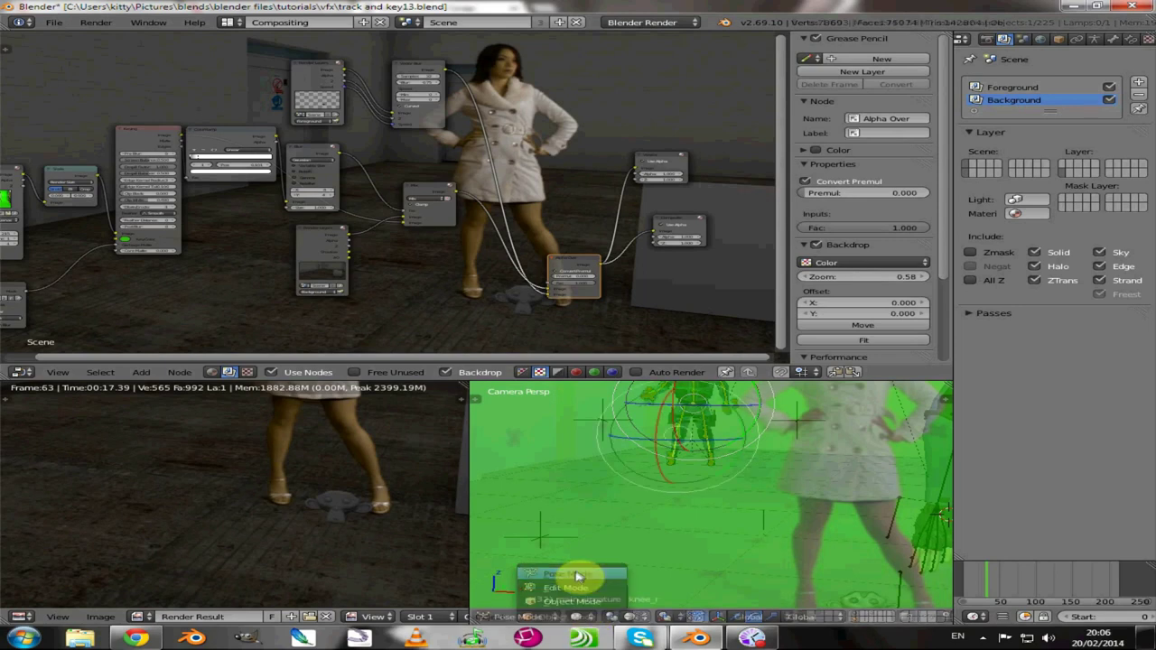
right_click(725, 401)
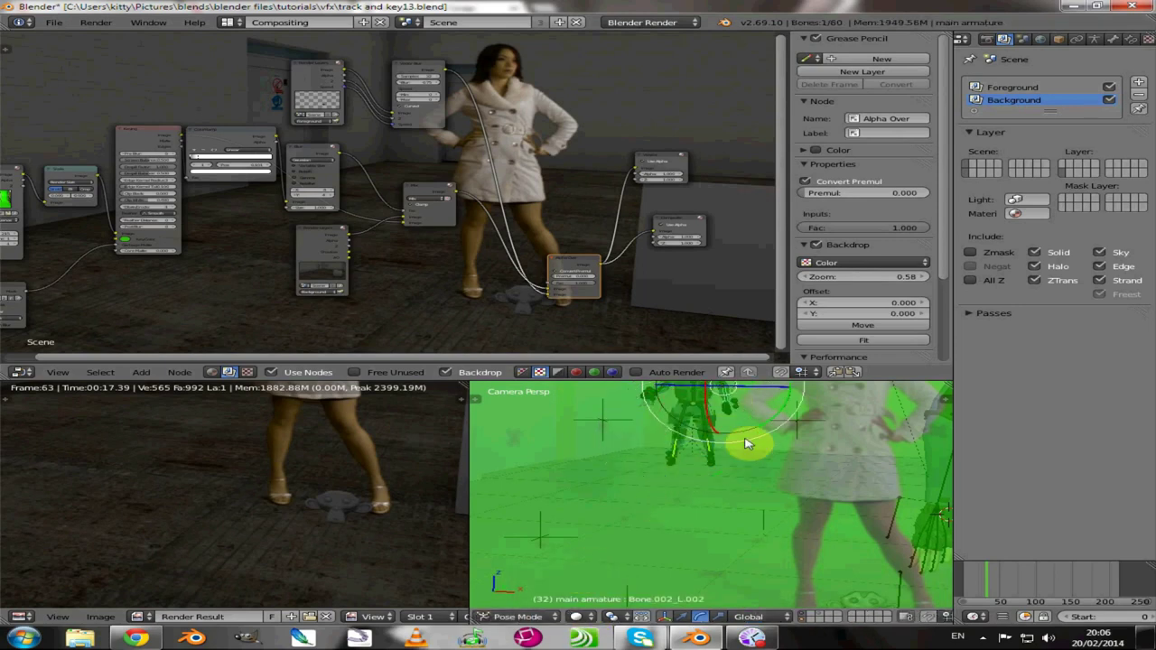
Step: Inspect the rigs in an orthographic orbit, then return to the camera view
key(KP_5)
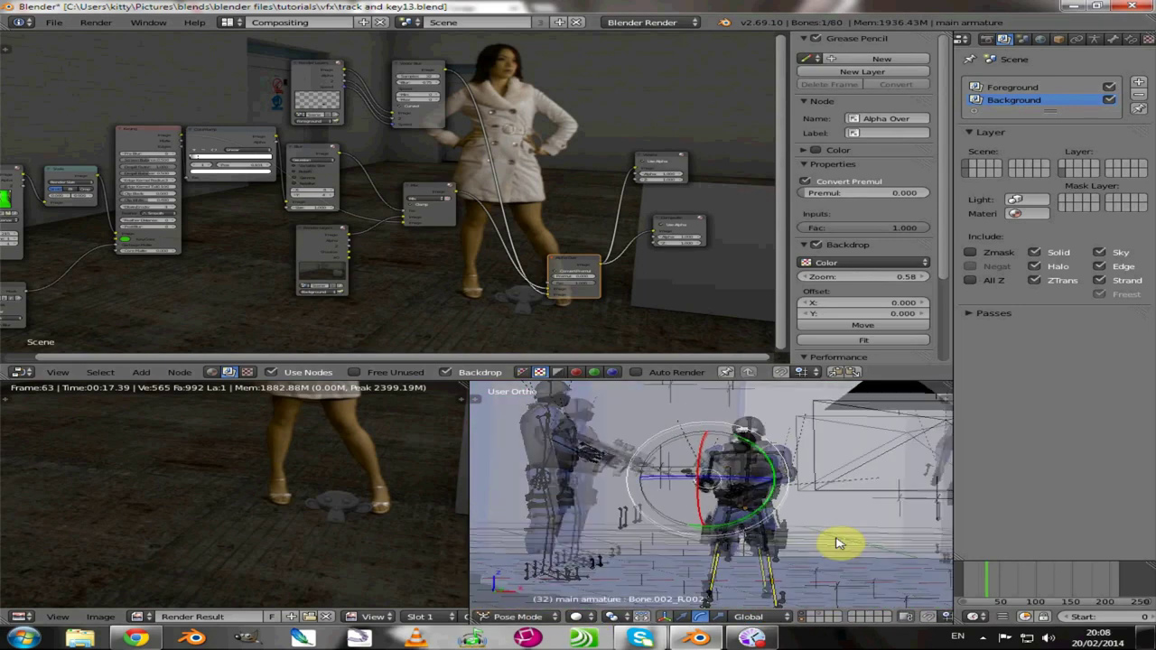
middle_drag(837, 547, 836, 557)
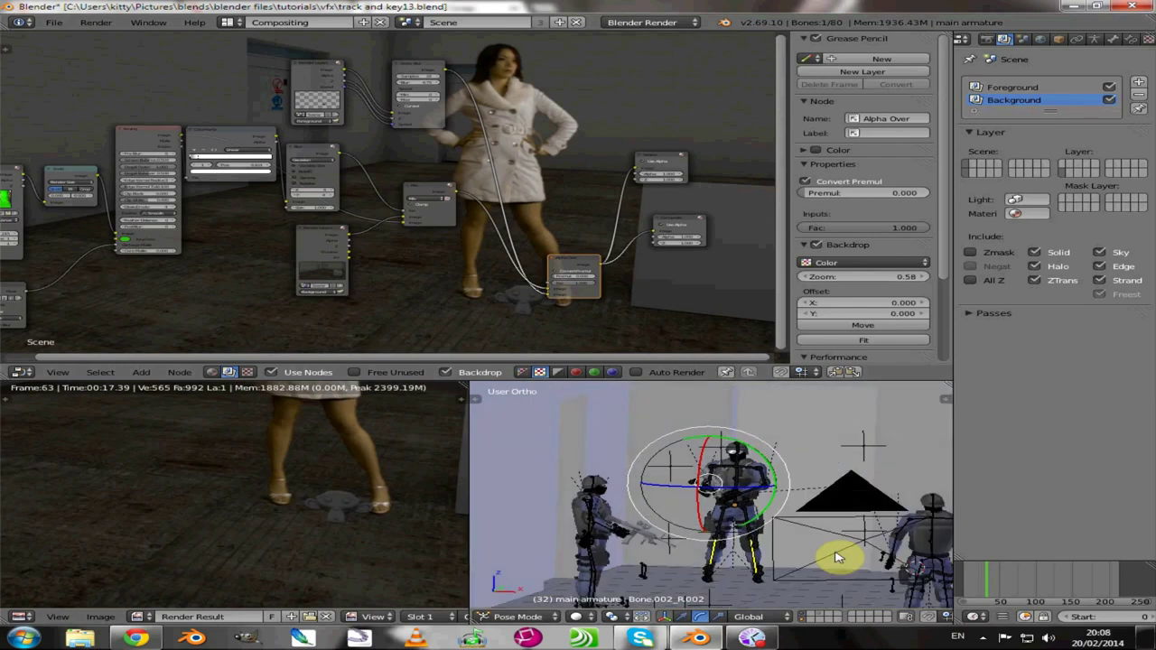
key(KP_0)
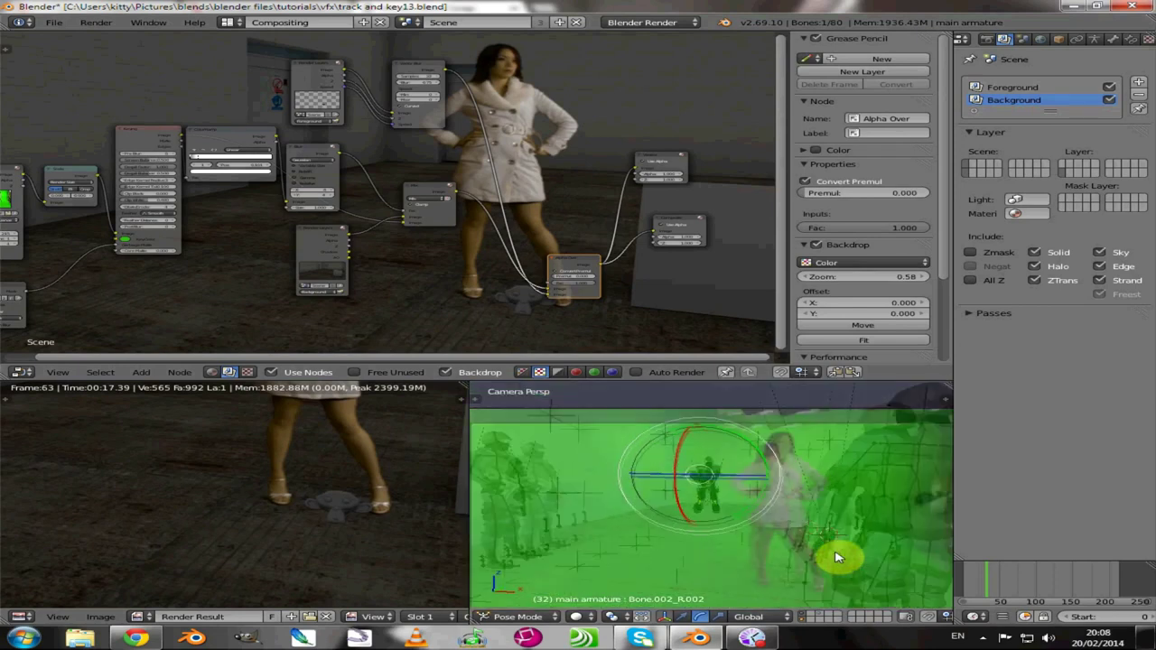
scroll(641, 316, down, 3)
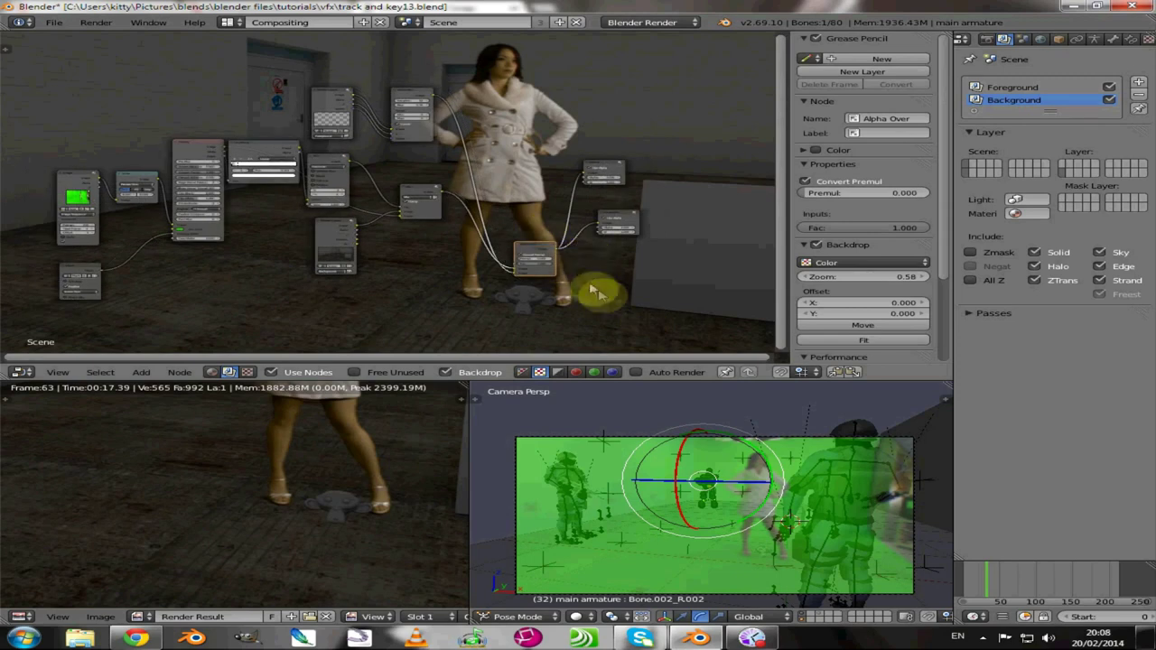
Step: Render frame 32 from the Render properties
click(986, 39)
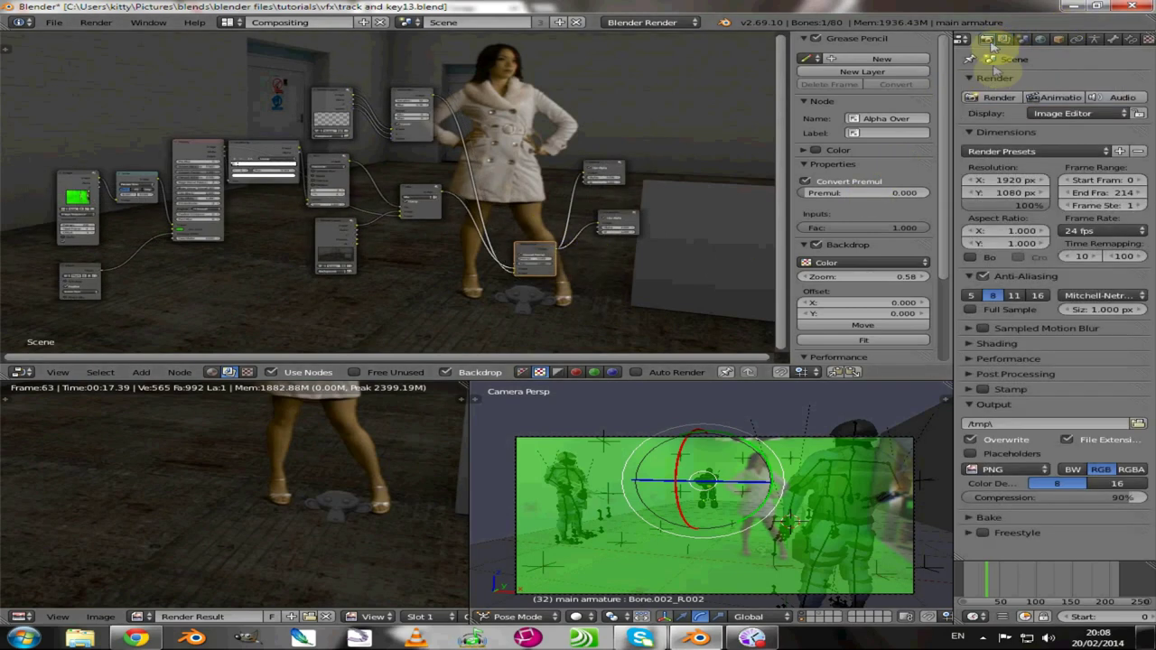
click(999, 99)
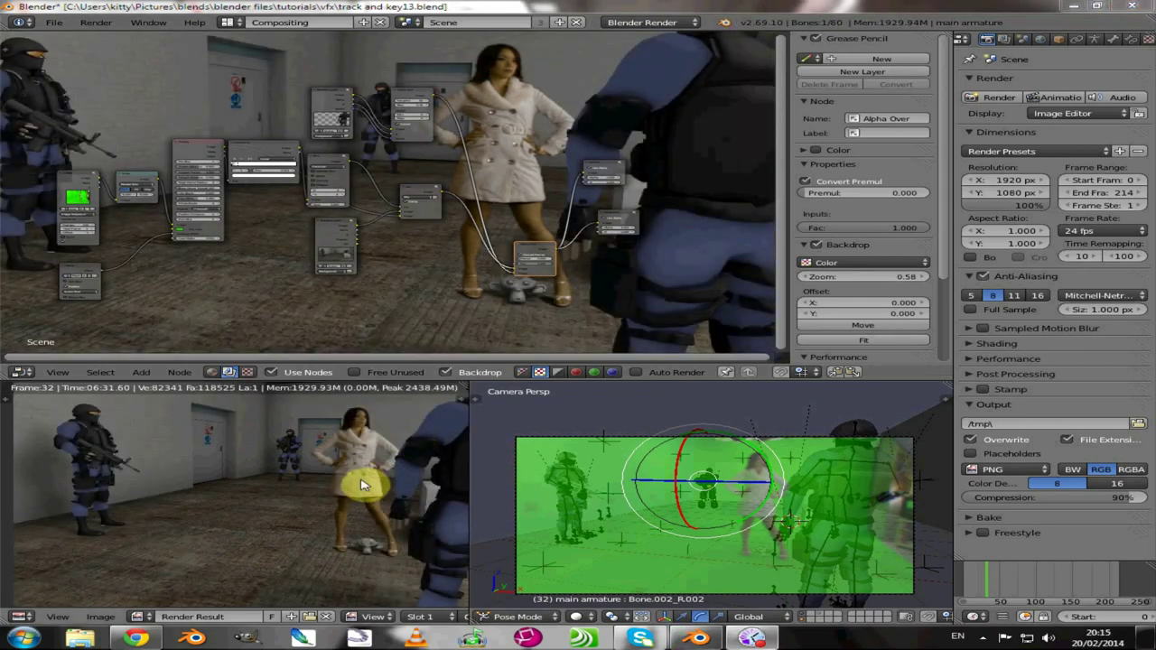
Step: Pan the node tree over the backdrop and maximize the node editor with Ctrl+Up
scroll(459, 237, down, 1)
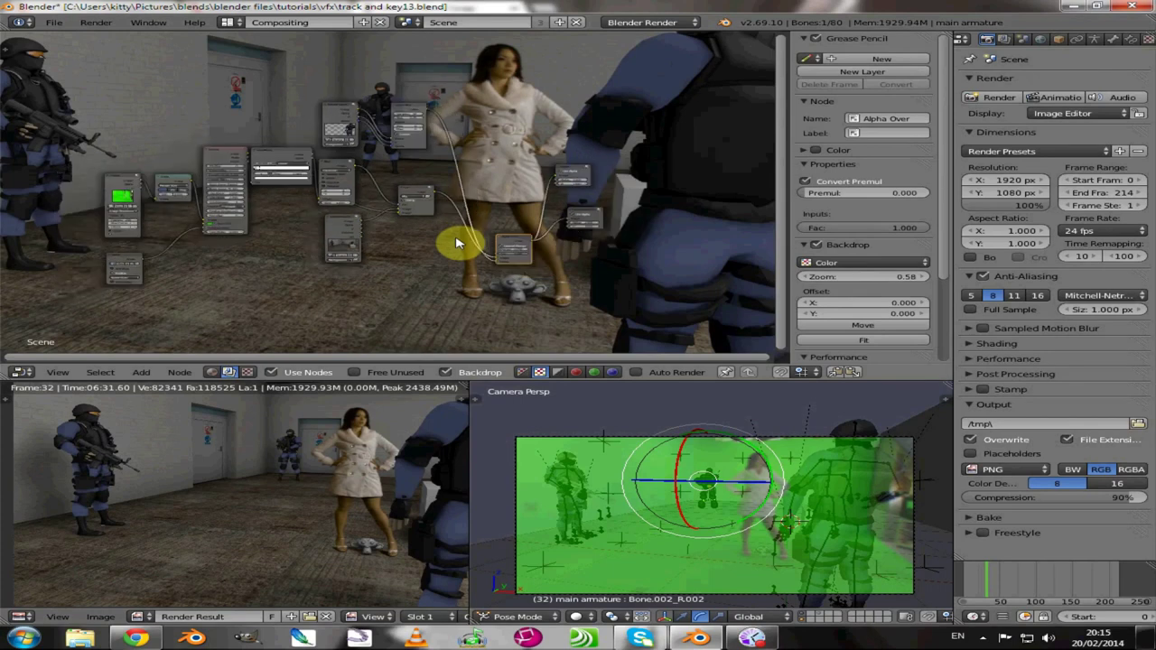
mouse_move(459, 284)
middle_down()
mouse_move(412, 269)
mouse_move(453, 279)
middle_up()
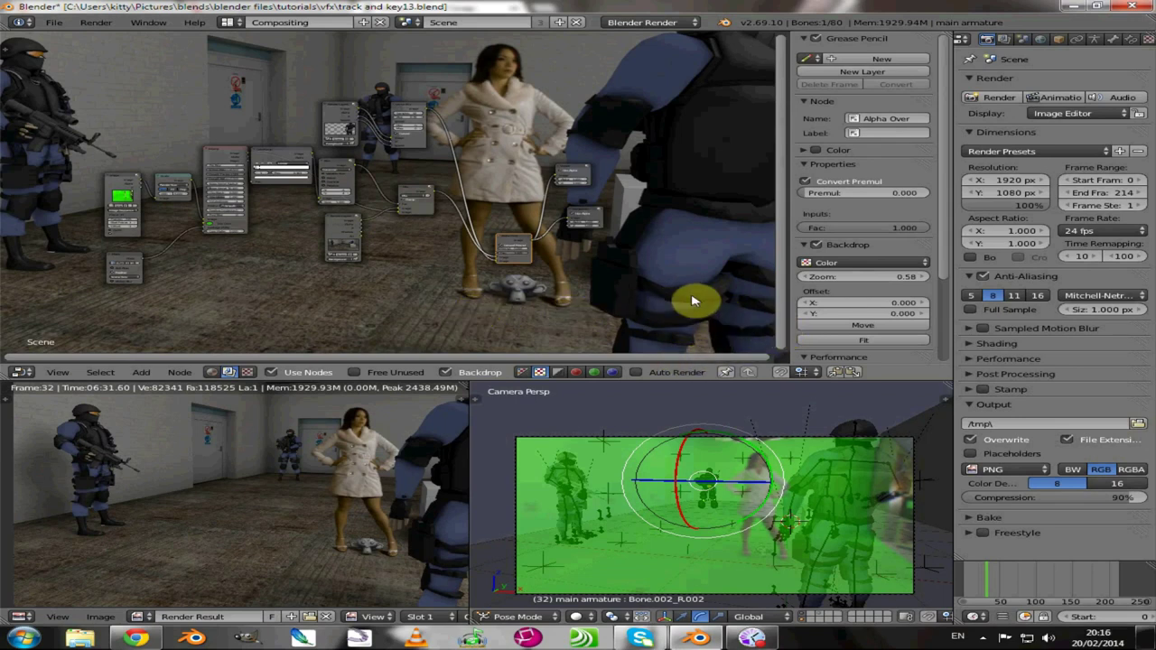
middle_drag(686, 294, 660, 310)
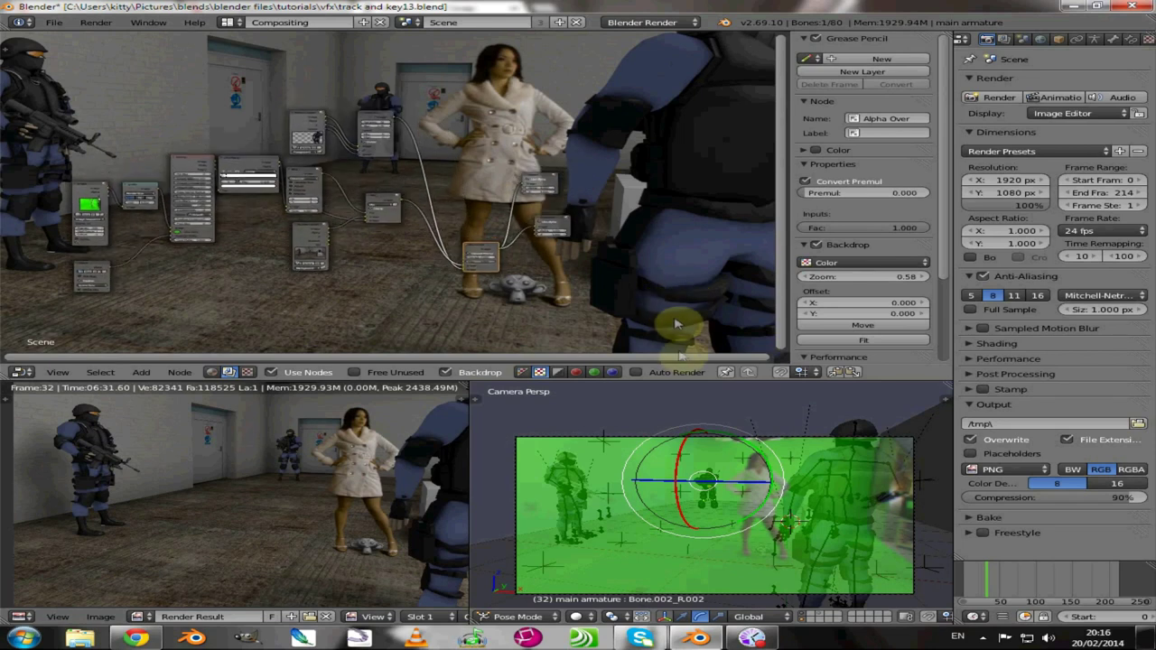
click(605, 291)
key(ctrl+Up)
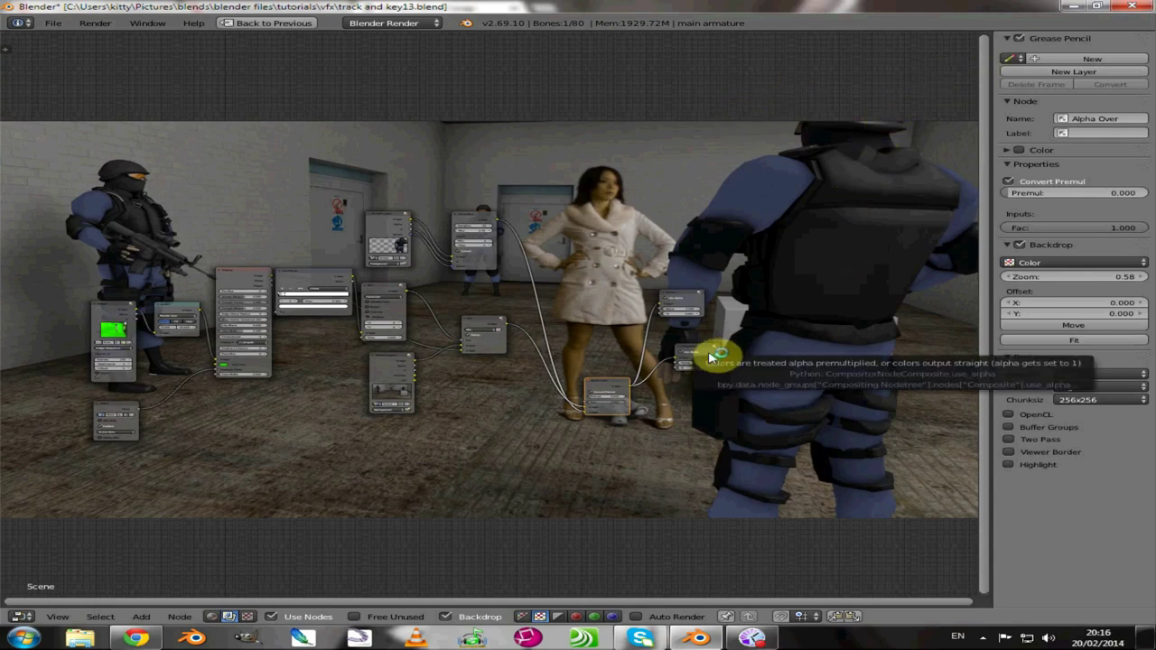
Step: Restore the full Compositing layout from the maximized node editor
key(ctrl+Up)
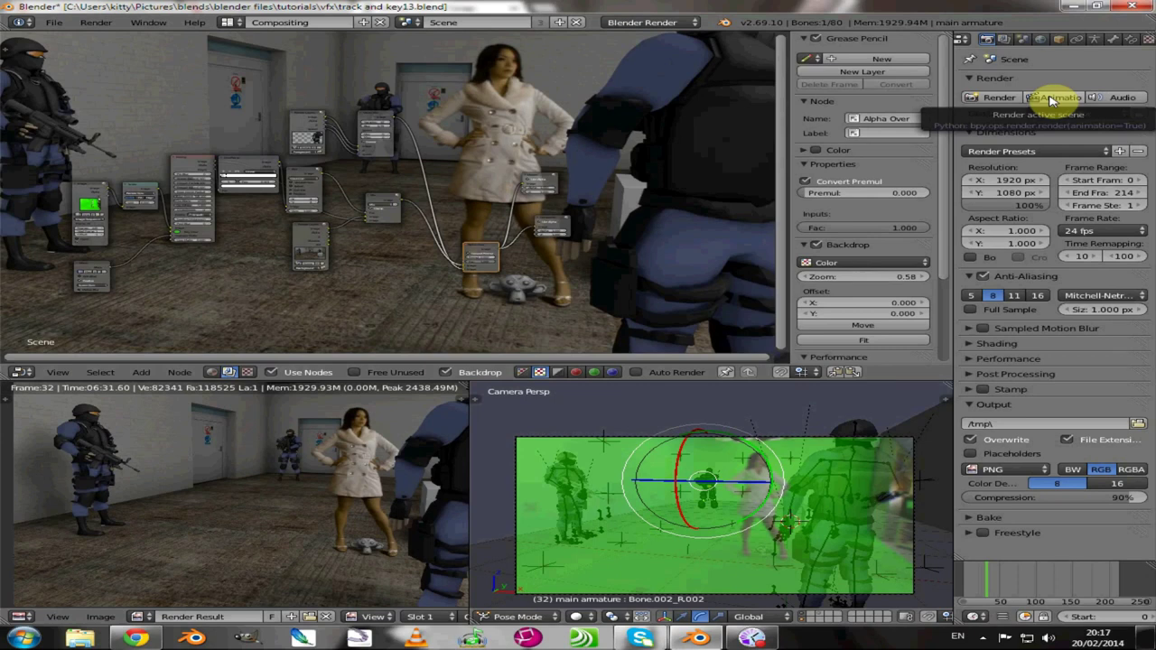
Step: Move the Alpha Over, Composite and Viewer nodes next to each other
click(554, 230)
scroll(654, 256, up, 2)
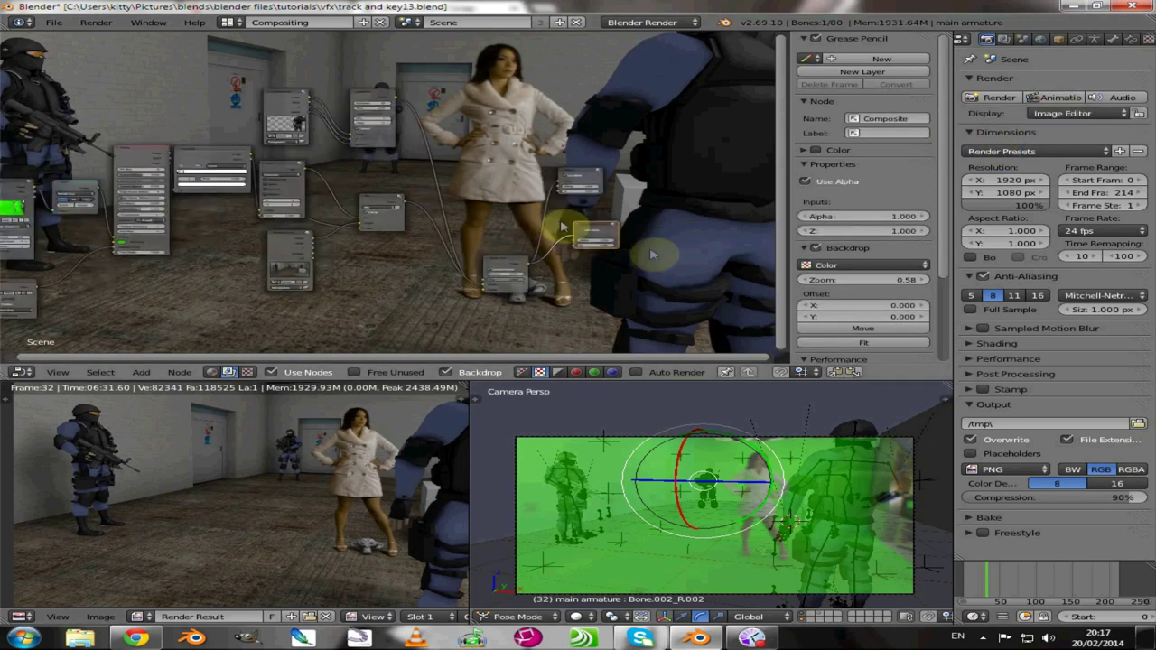
scroll(654, 256, up, 3)
drag(610, 316, 569, 201)
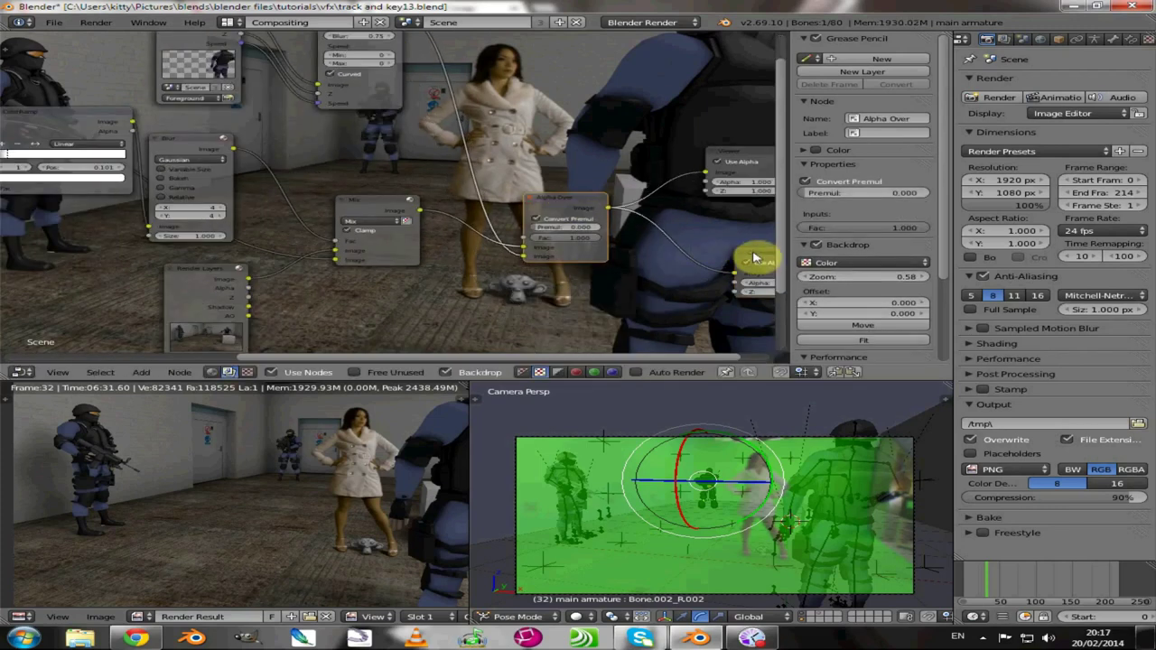
click(752, 258)
drag(752, 257, 701, 224)
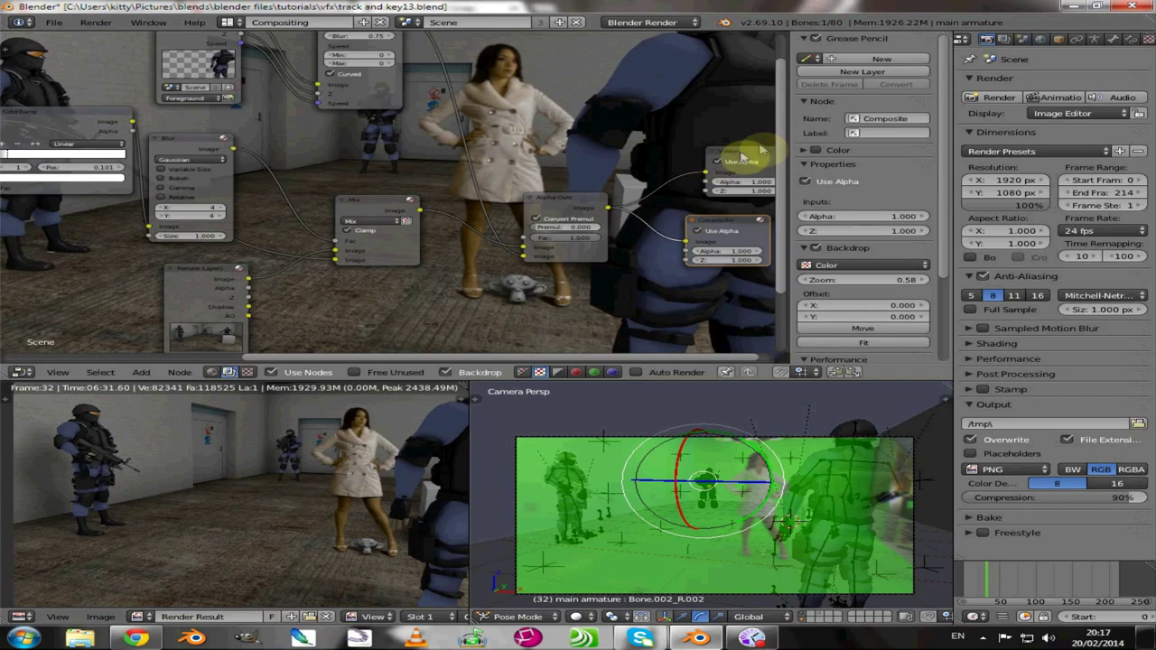
drag(759, 153, 721, 140)
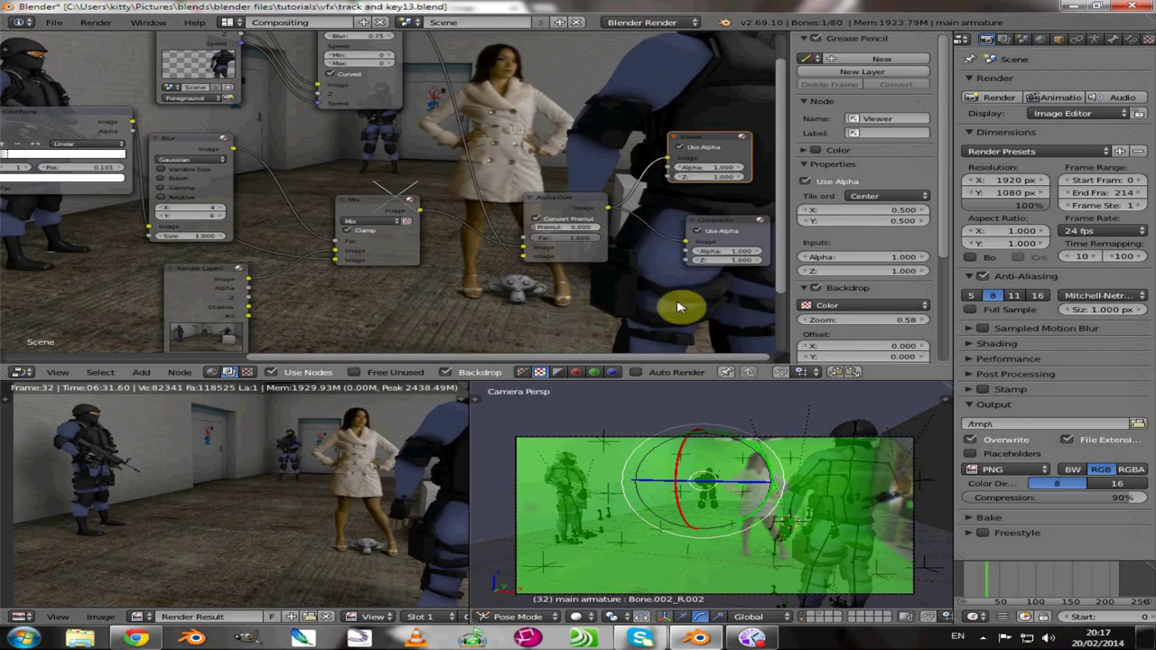
Step: Browse the rendered PNG frames such as 0009 and 0014 in the tmp folder, then close it
click(85, 640)
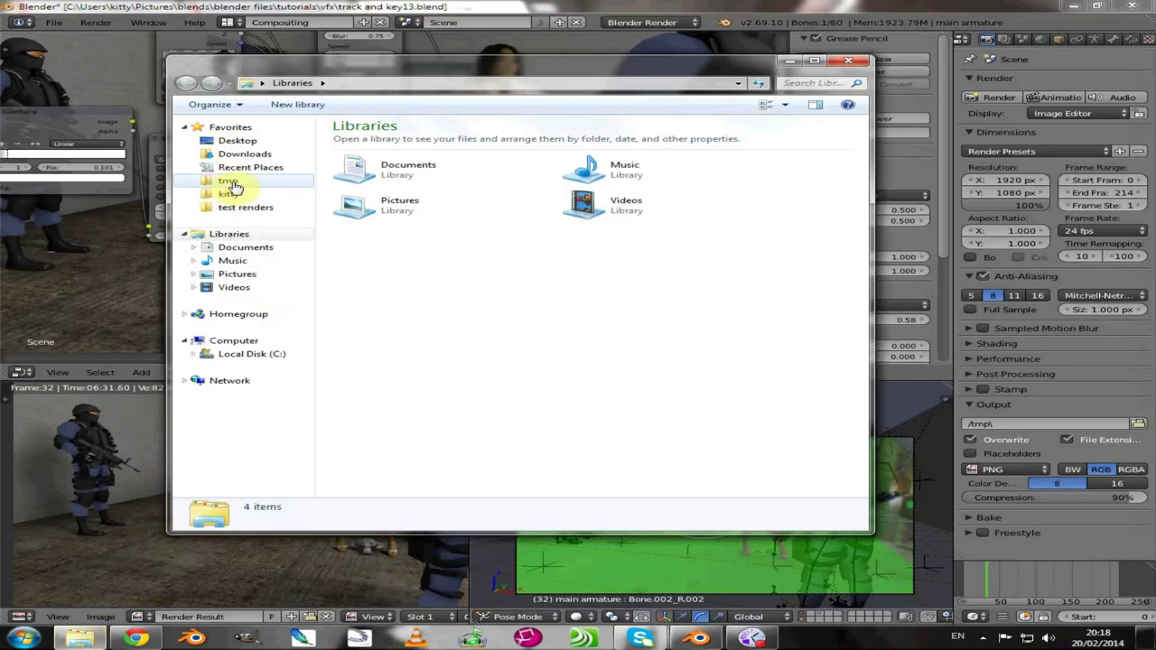
click(232, 183)
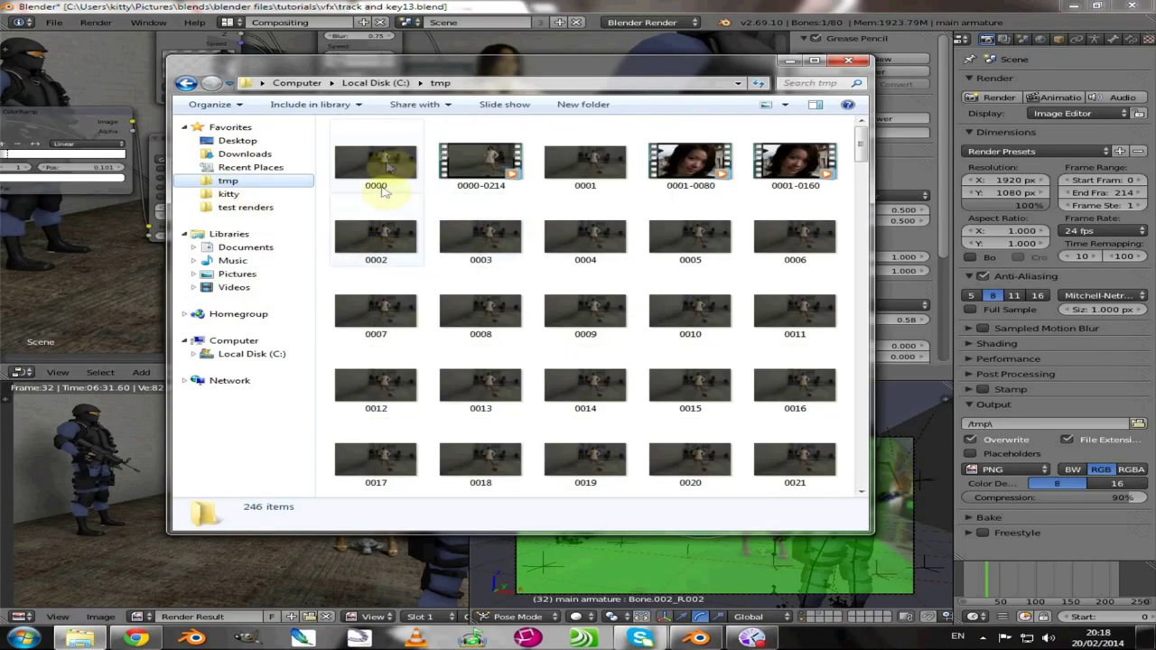
click(574, 311)
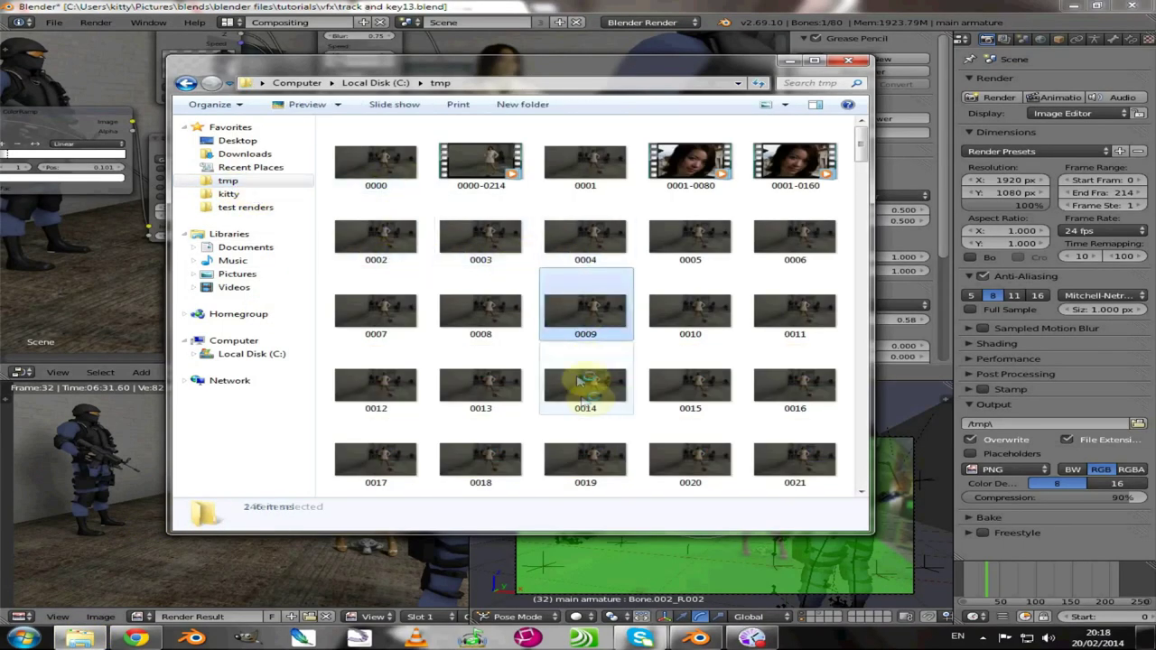
click(579, 382)
scroll(588, 439, down, 10)
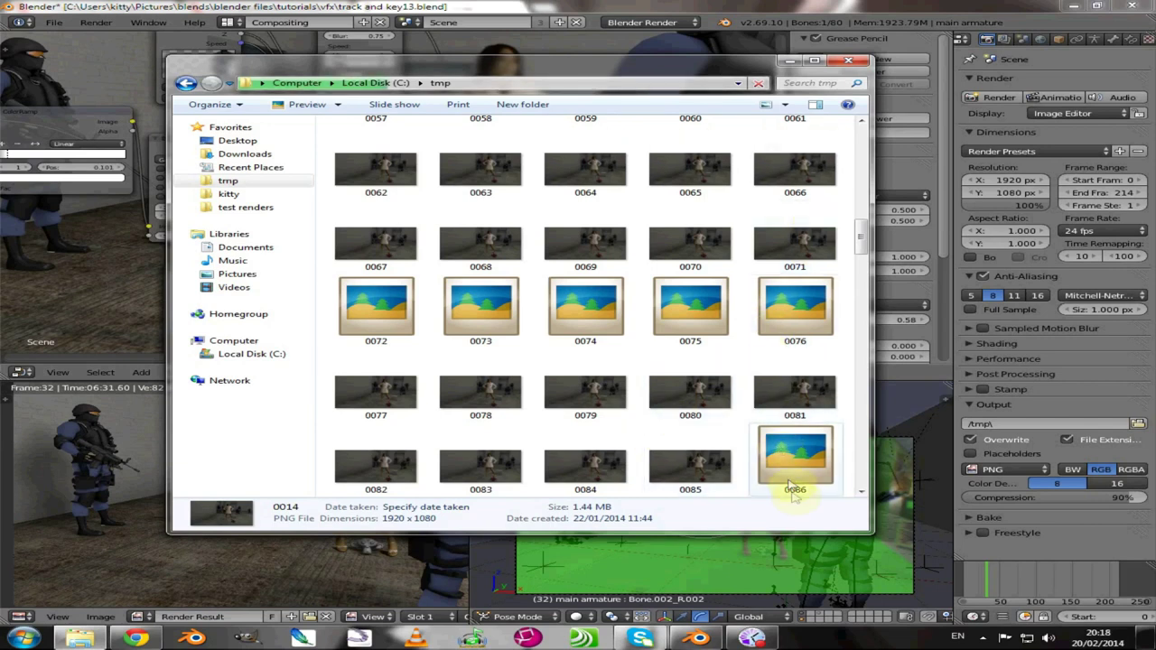
click(849, 60)
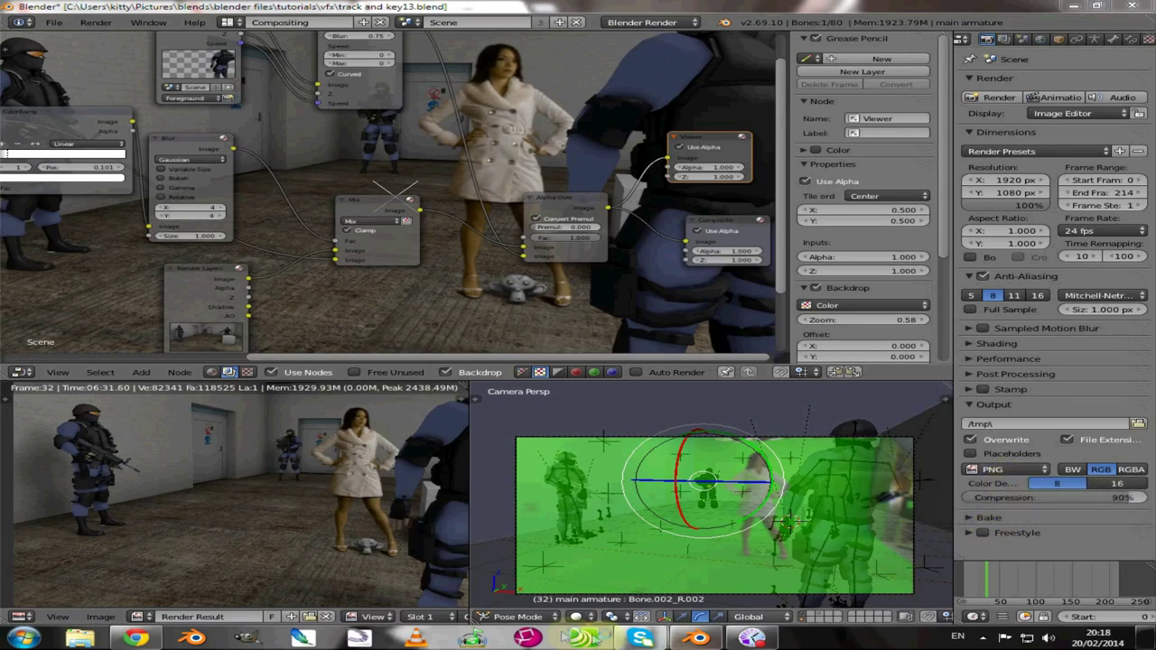
Step: Switch to the Video Editing layout and jump to frame 0
click(231, 22)
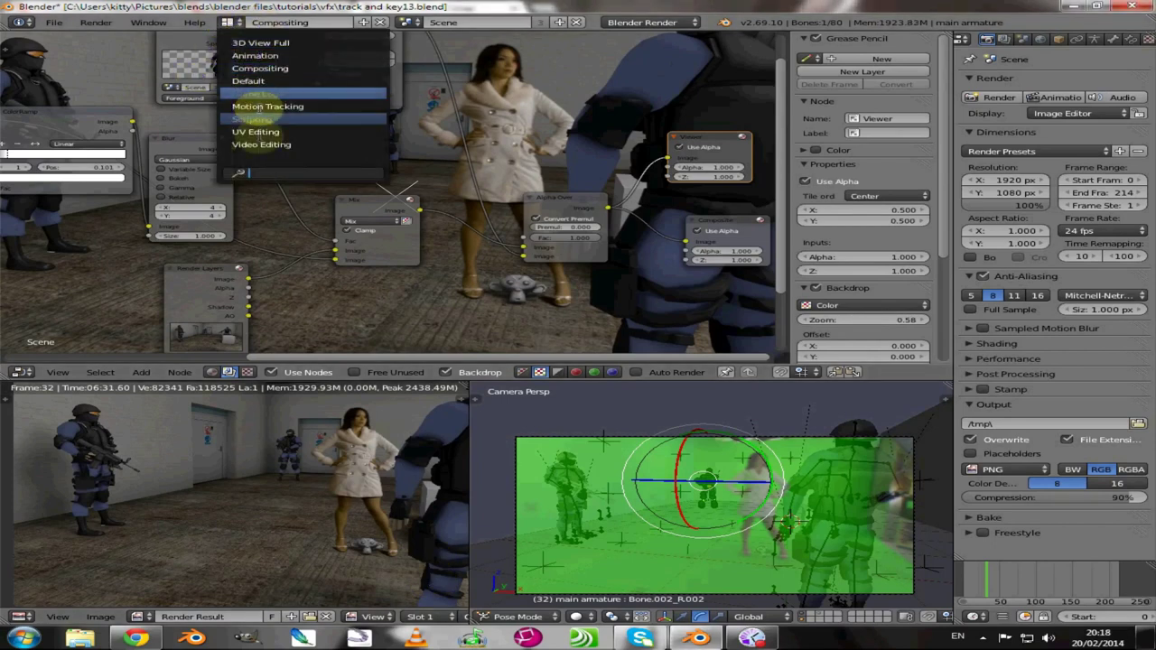
click(263, 148)
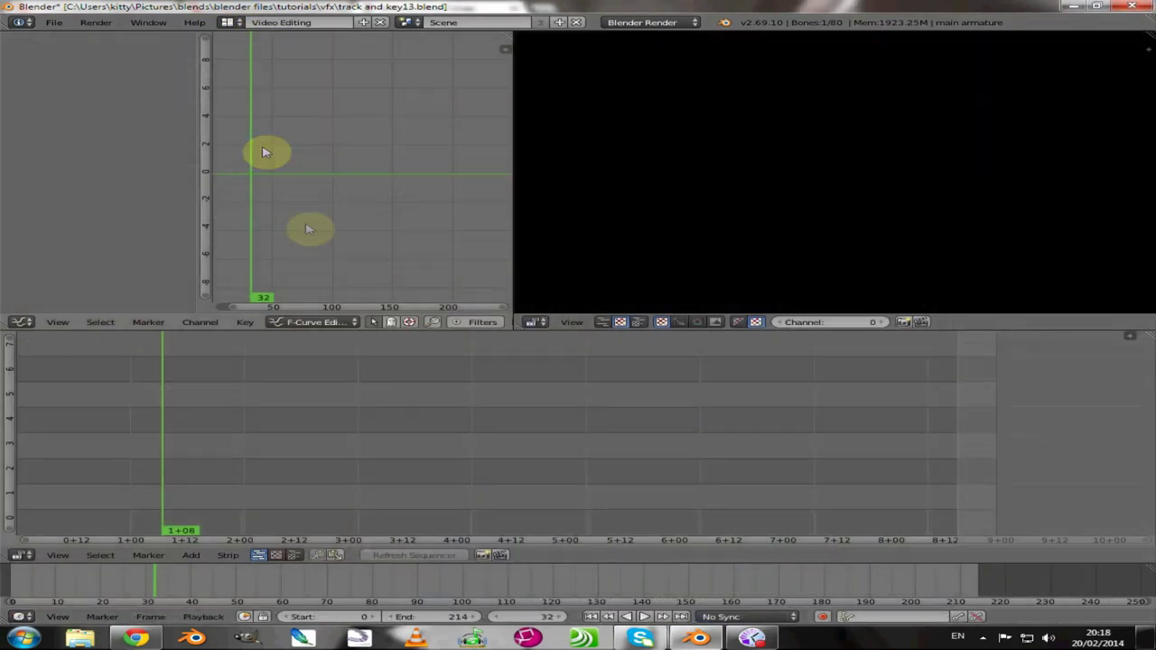
click(590, 617)
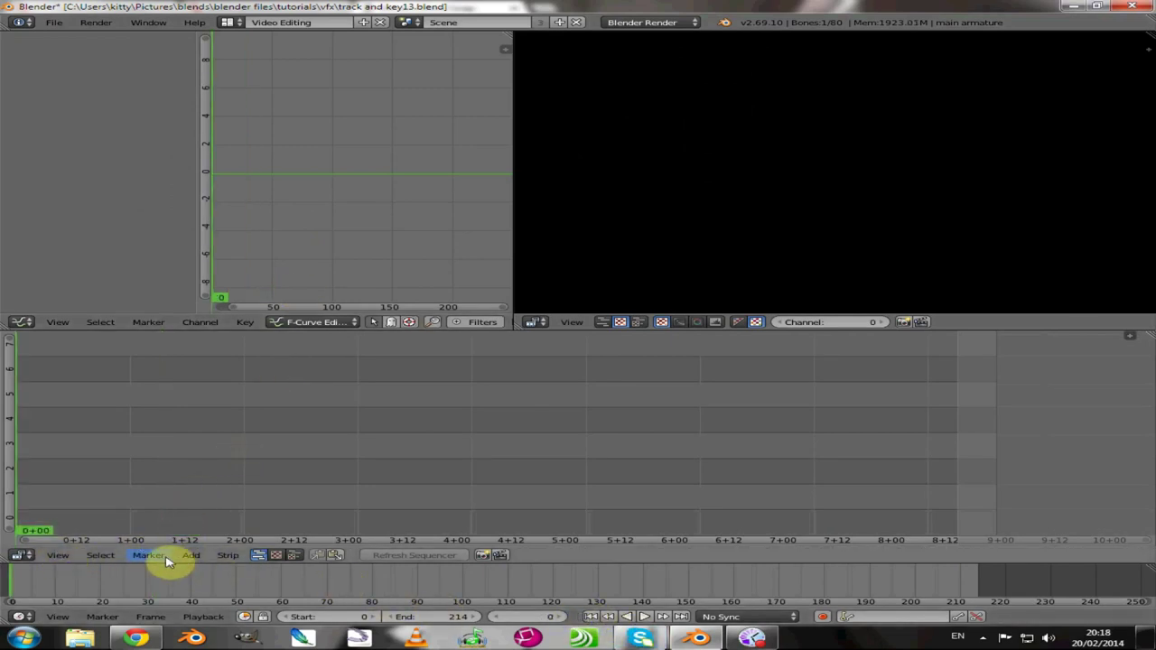
Step: Add frames 0000–0214.png from C:\tmp\ as one image strip
click(192, 556)
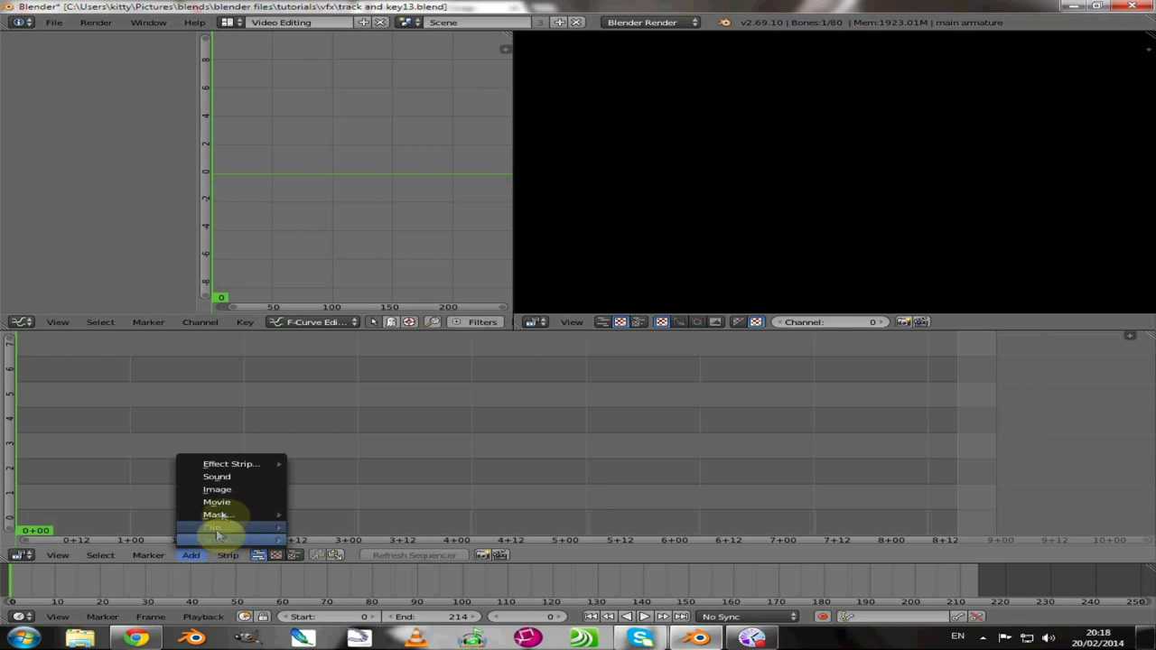
click(232, 487)
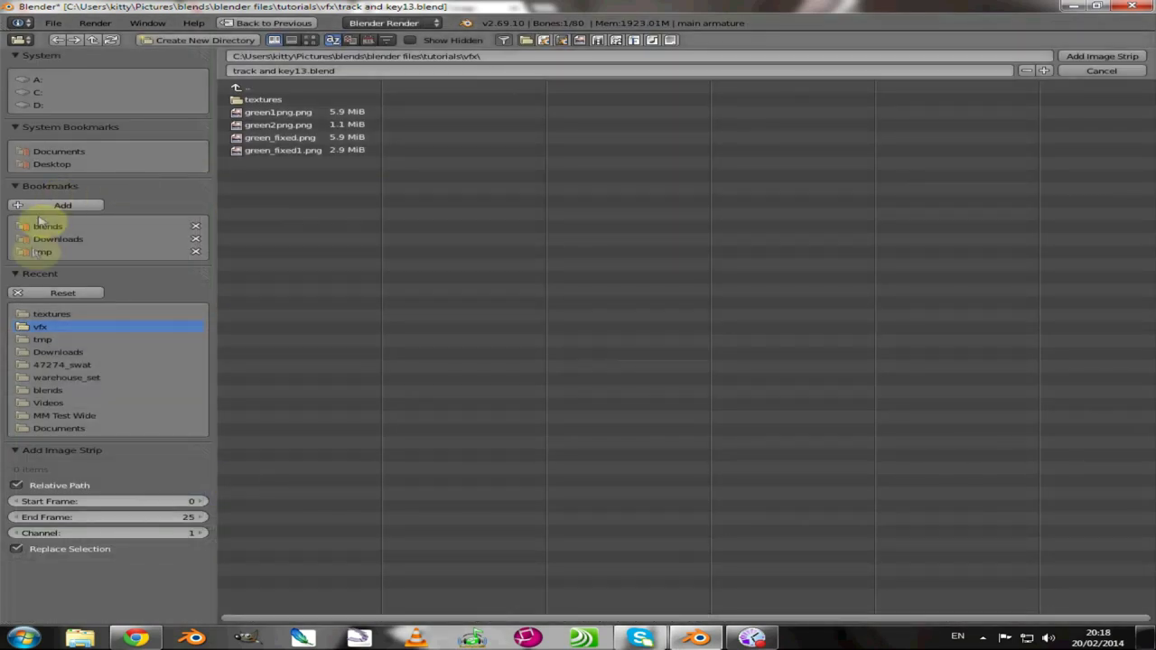
click(41, 343)
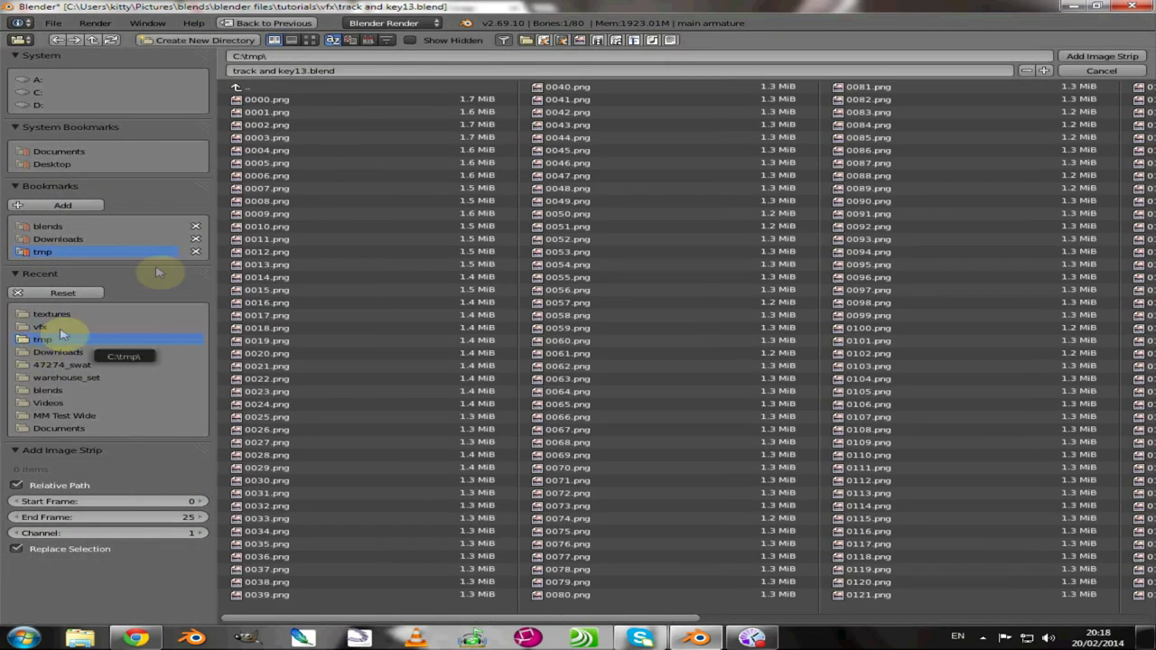
drag(277, 101, 1143, 571)
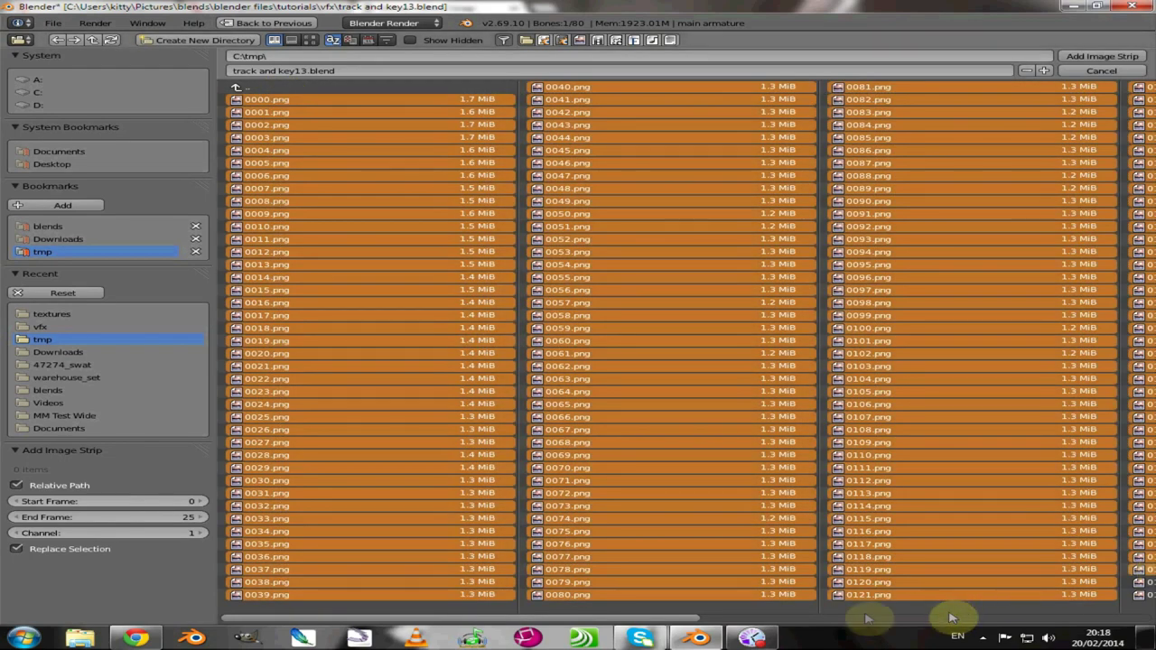
drag(673, 624, 965, 632)
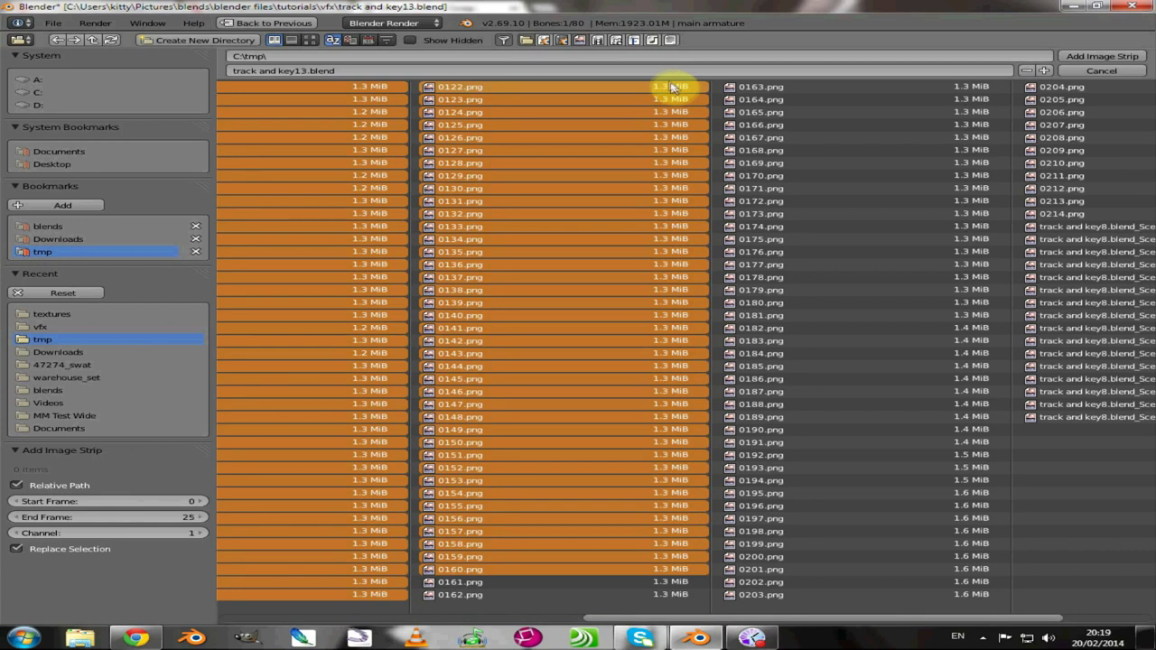
drag(672, 87, 1066, 221)
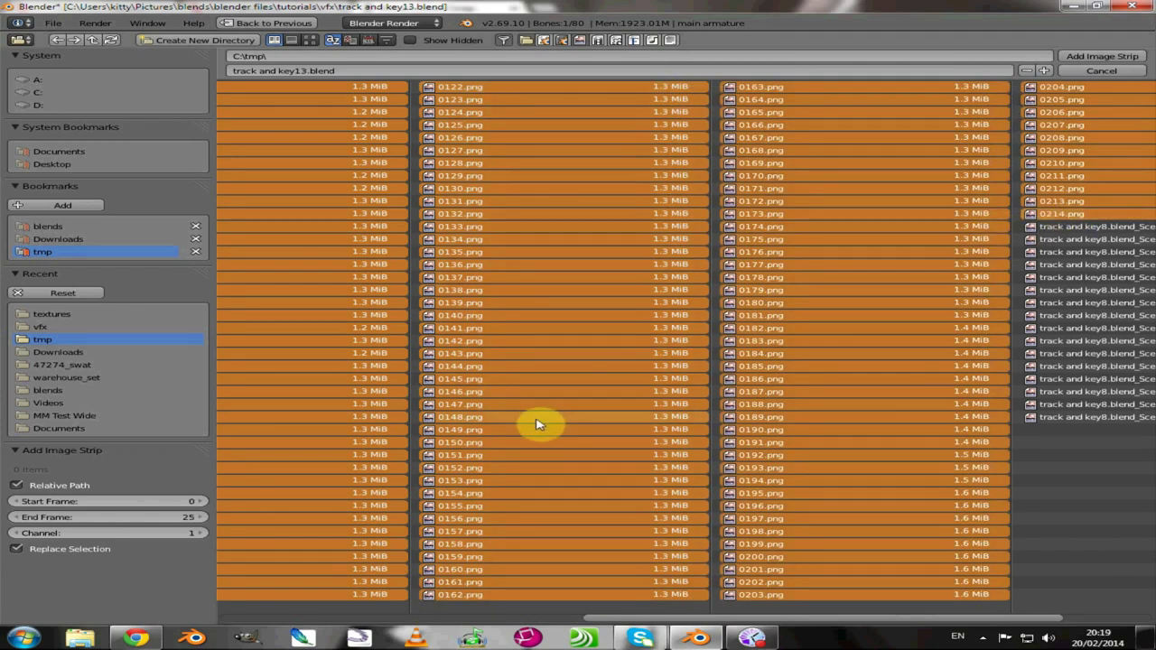
click(1102, 58)
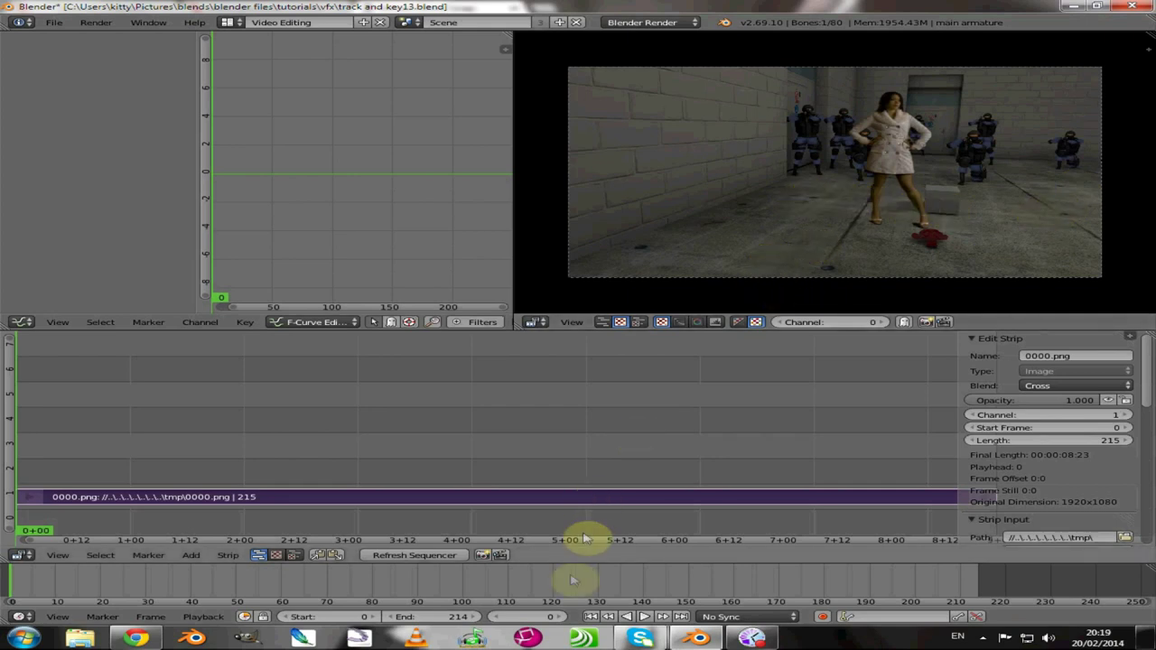
Step: Play the image strip in the preview and stop it at frame 53
click(644, 617)
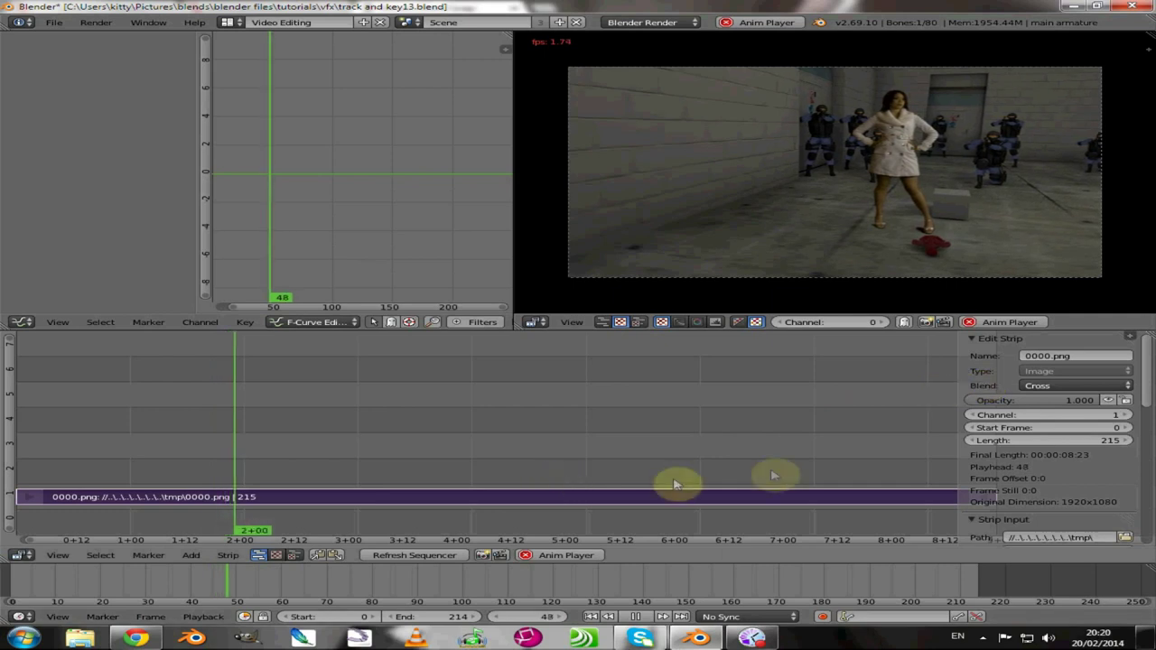
click(639, 617)
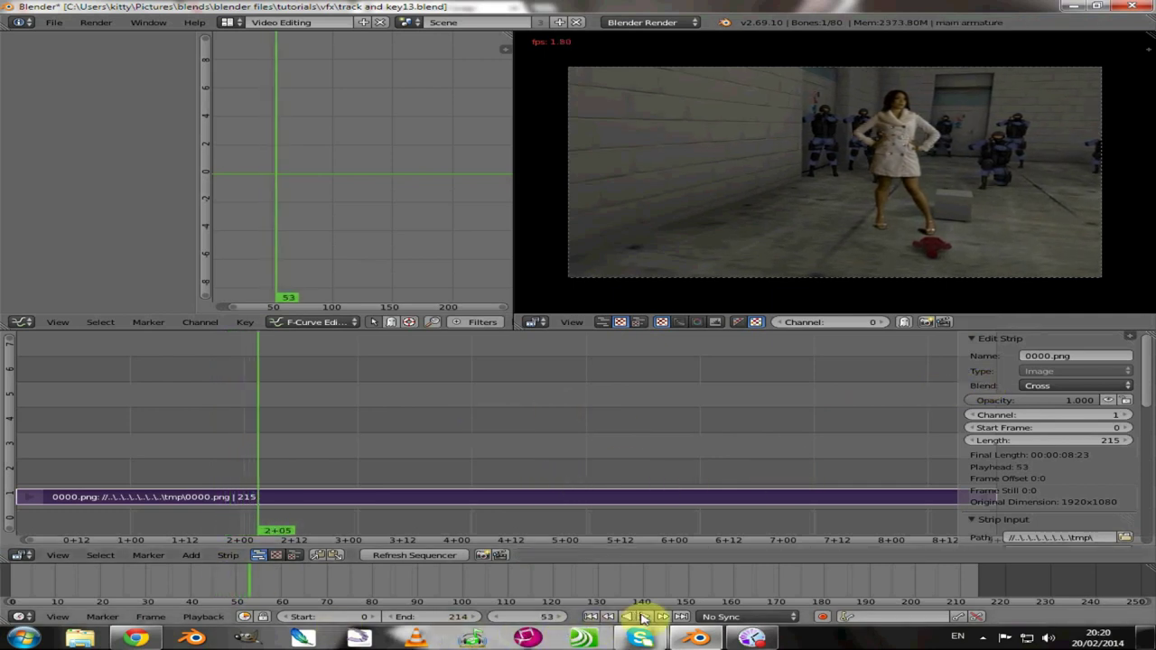
click(20, 323)
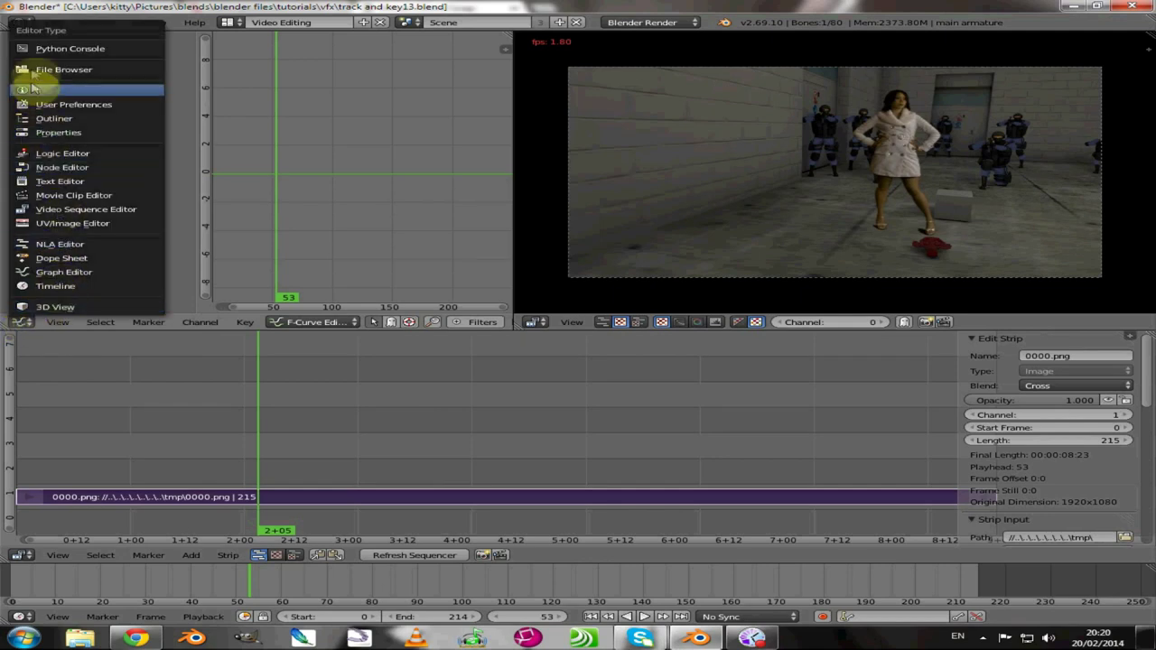
Step: Show the Render properties in the upper-left area and set the output format to H.264
click(63, 134)
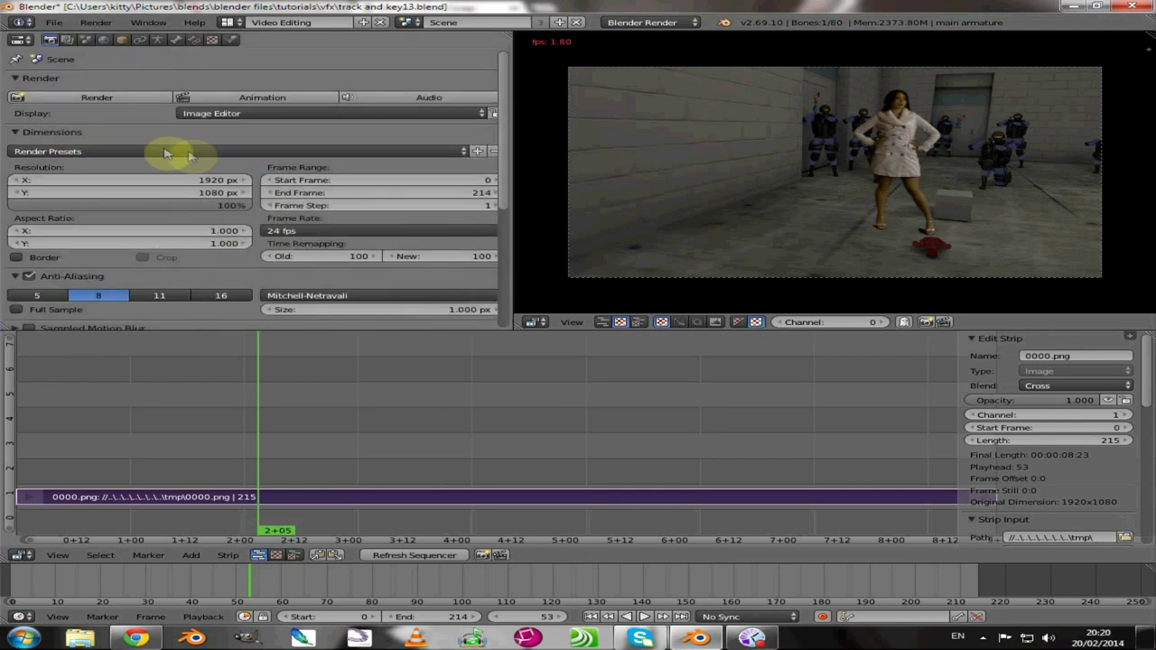
scroll(262, 199, down, 4)
scroll(264, 208, down, 4)
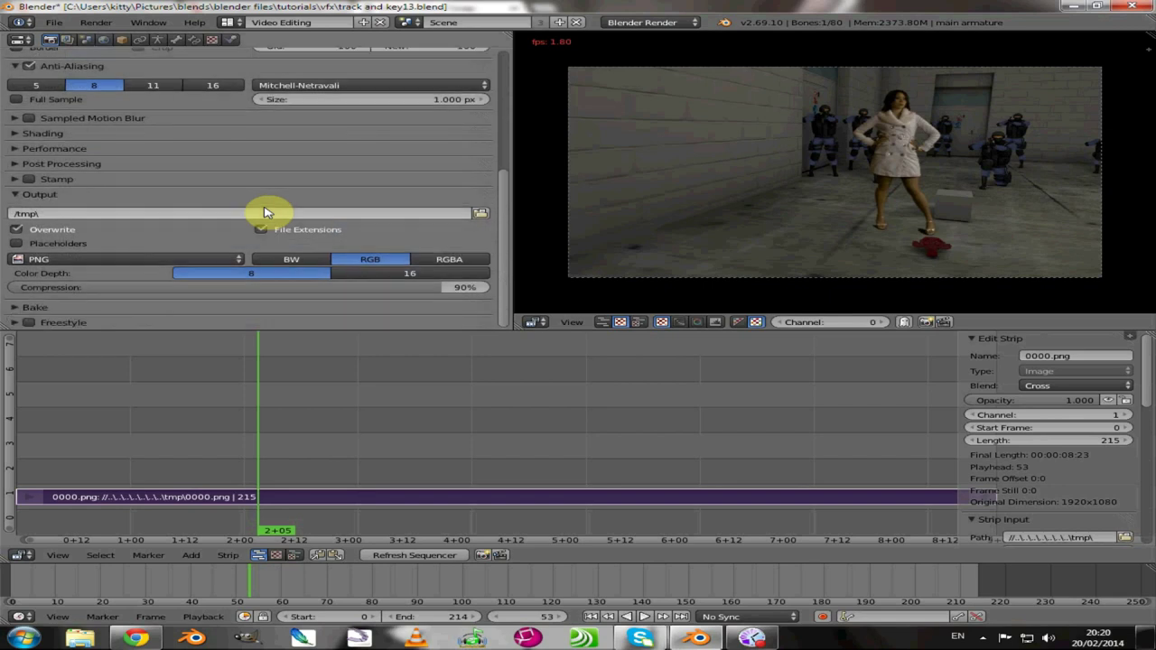
click(90, 262)
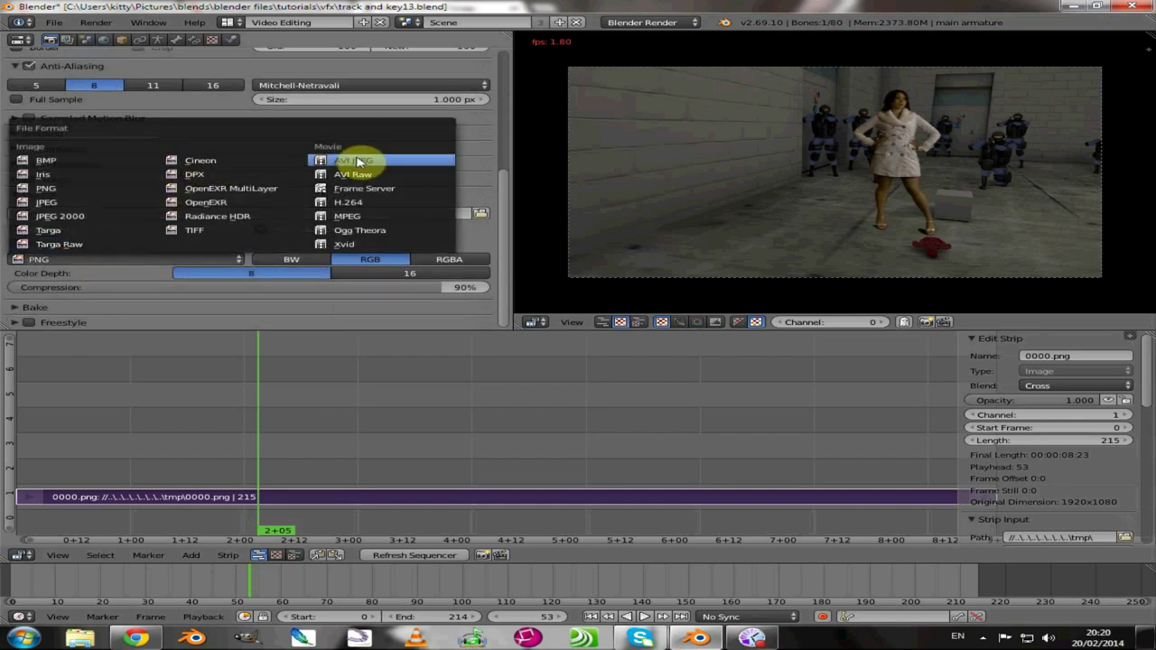
click(344, 204)
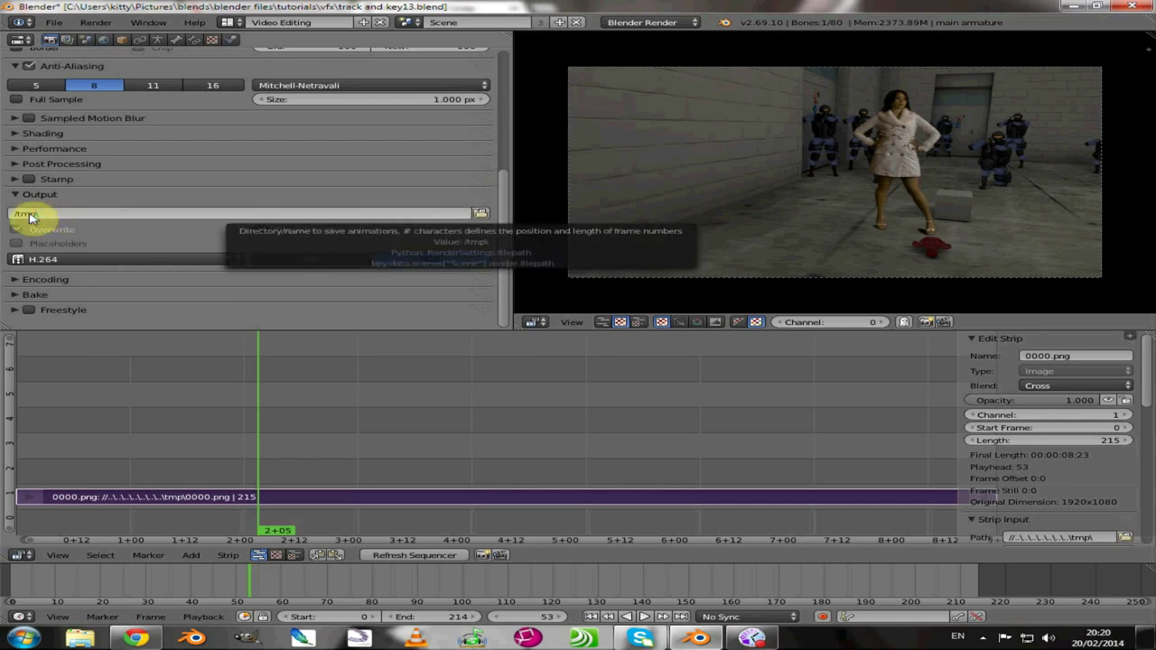
Step: Review the render settings, then open the tmp folder holding the 0000-0214 movie
scroll(265, 254, up, 6)
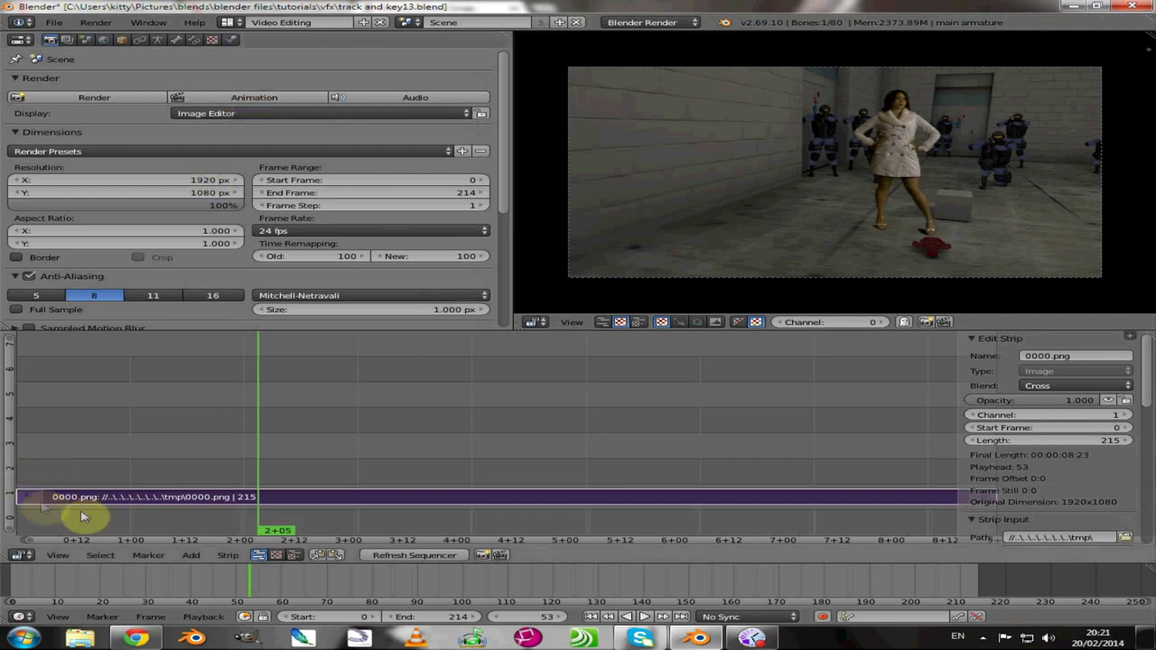
scroll(1053, 506, down, 2)
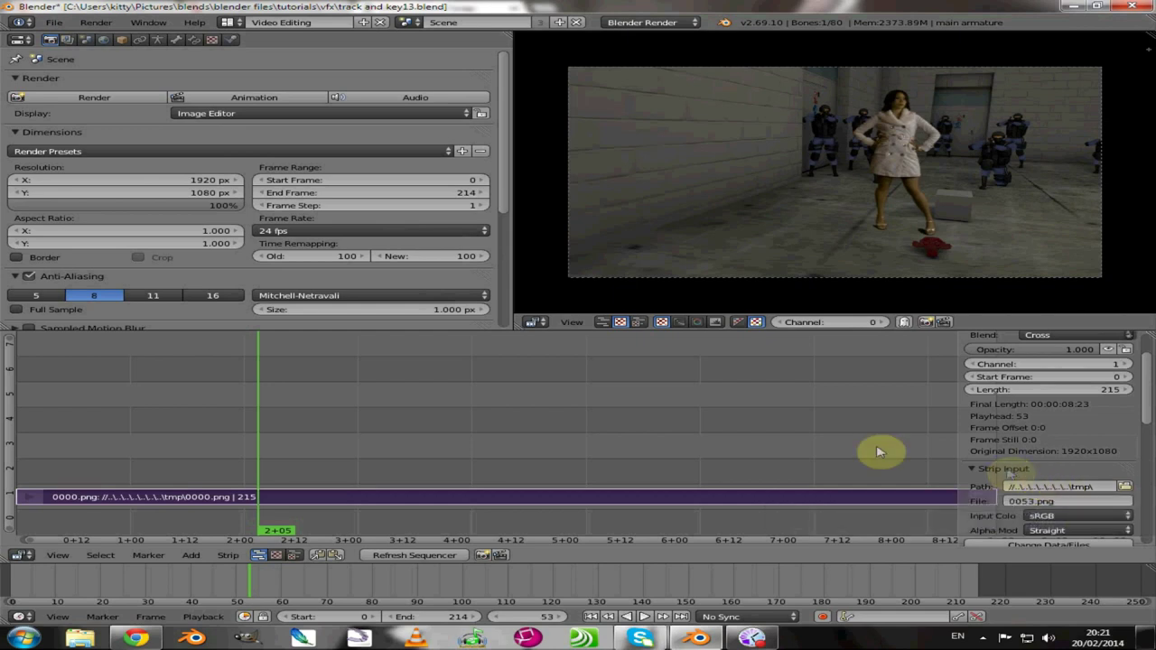
scroll(343, 312, down, 2)
scroll(344, 313, down, 2)
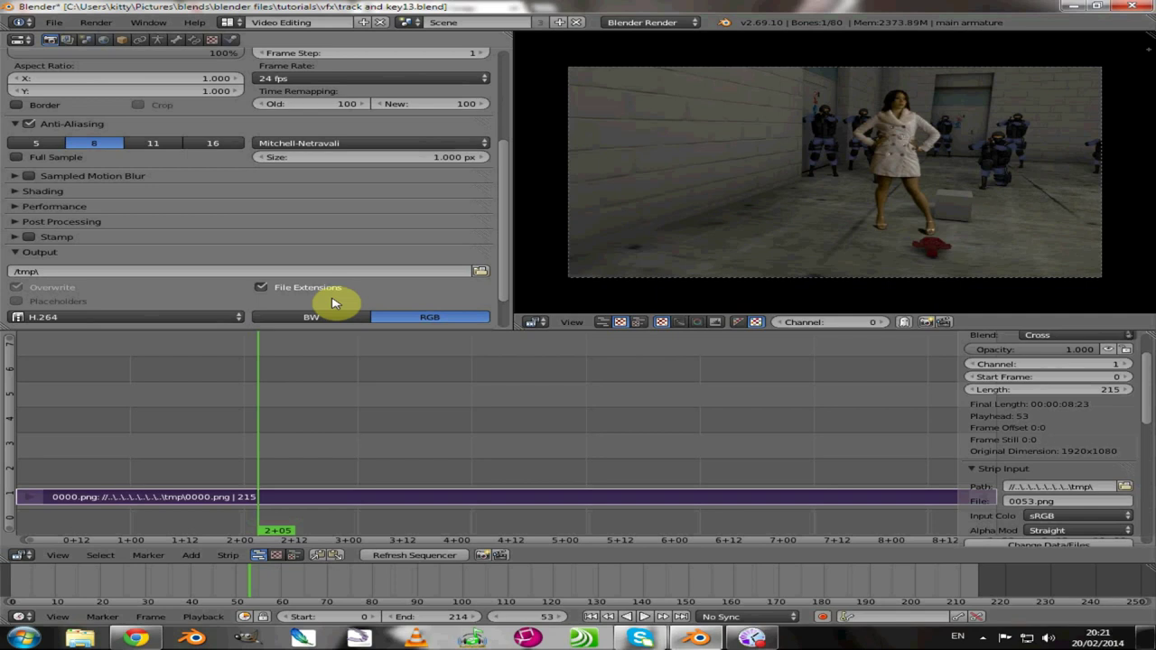
click(81, 639)
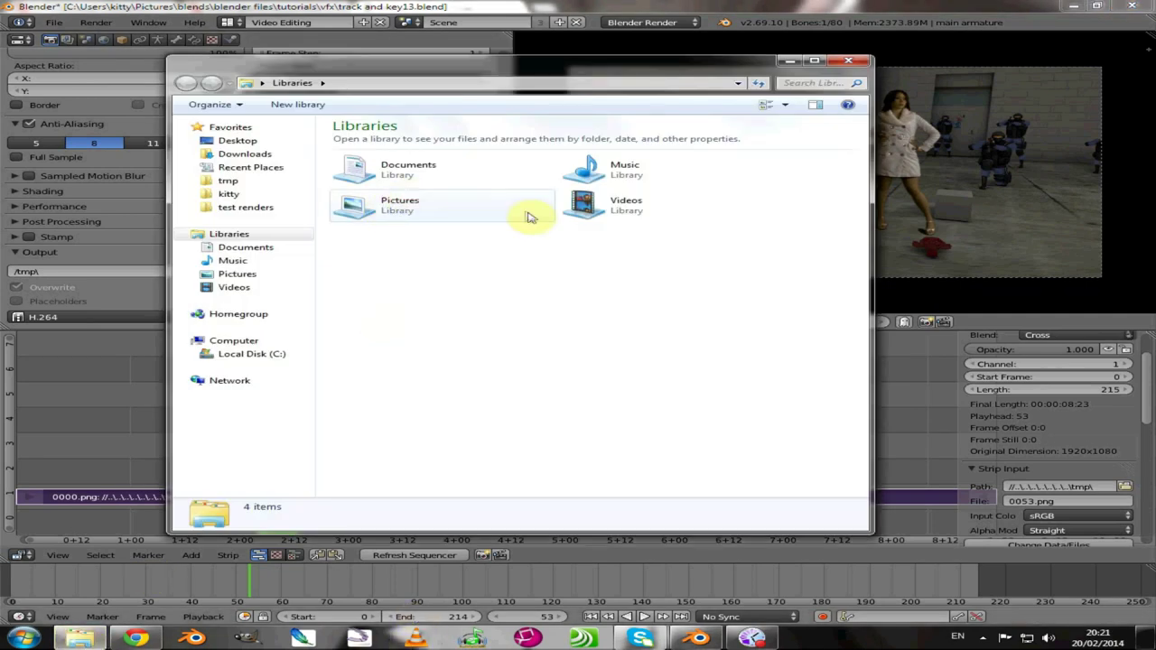
click(229, 184)
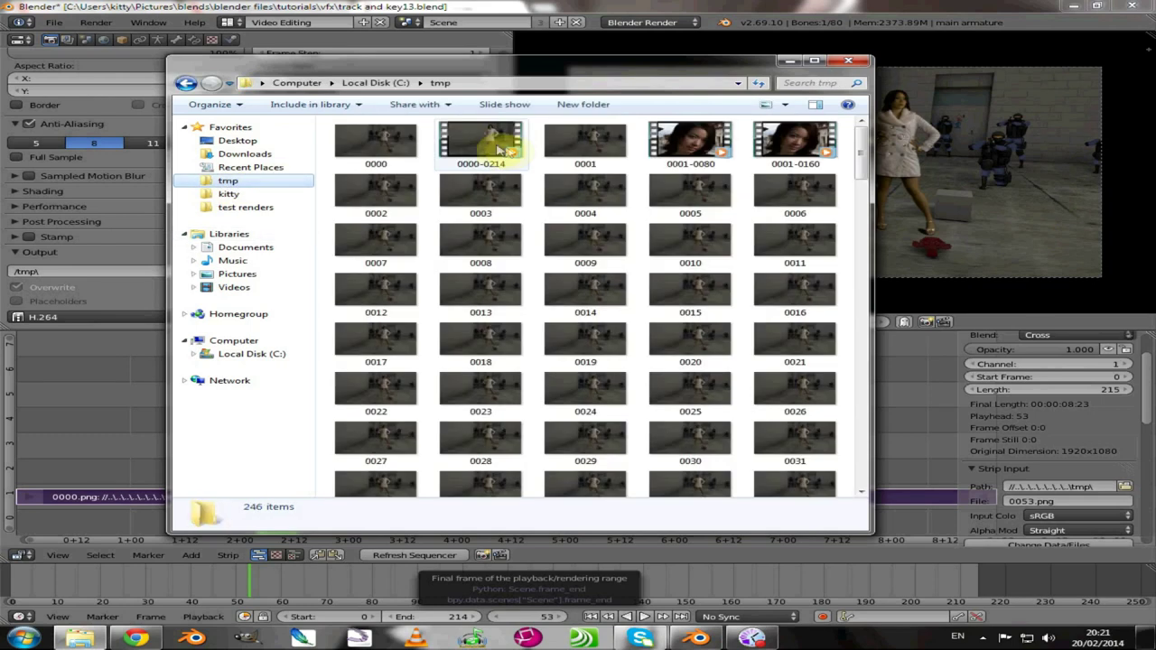
Step: Play the rendered 0000-0214.avi composite in VLC and pause it about four seconds in
double_click(485, 148)
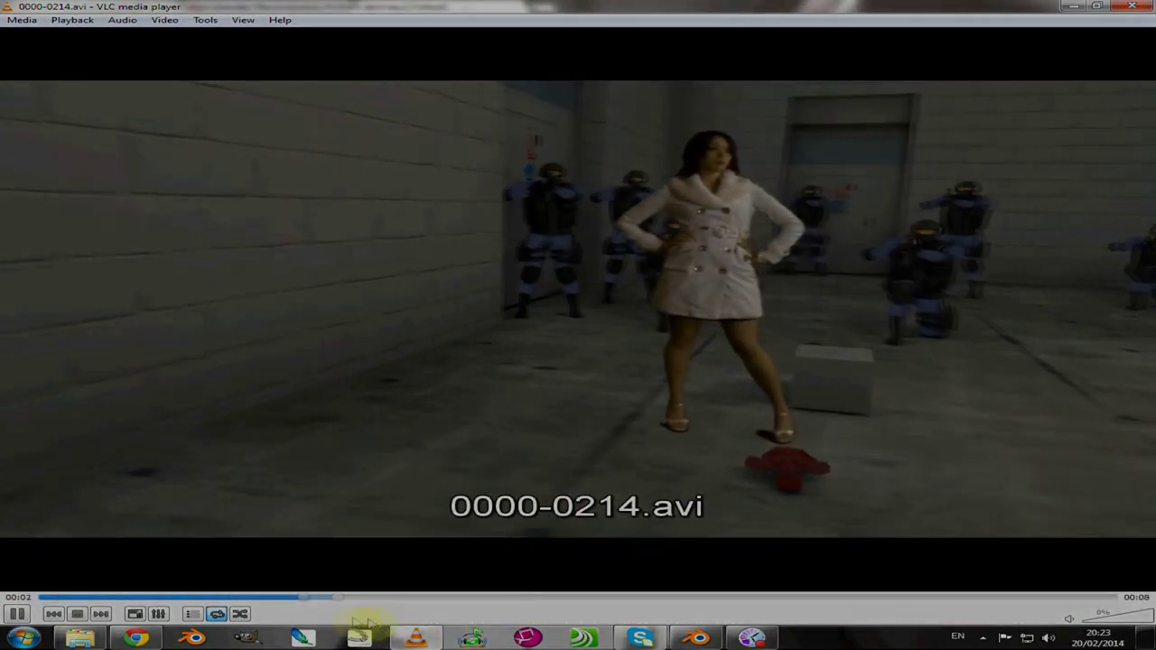
click(15, 615)
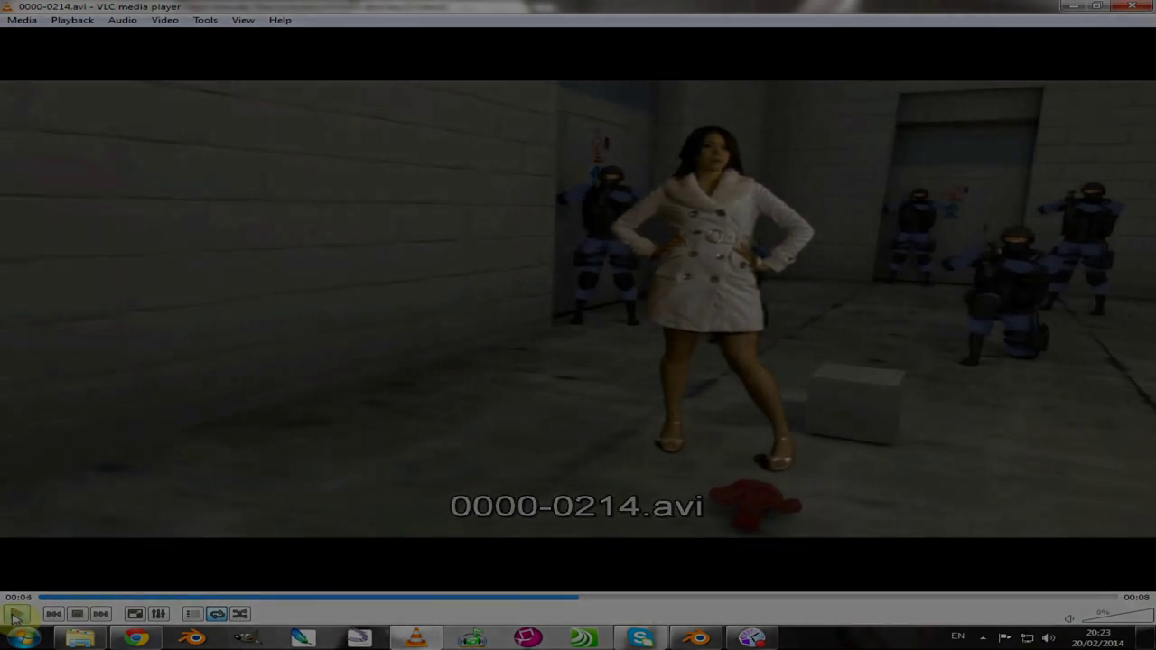
mouse_move(756, 640)
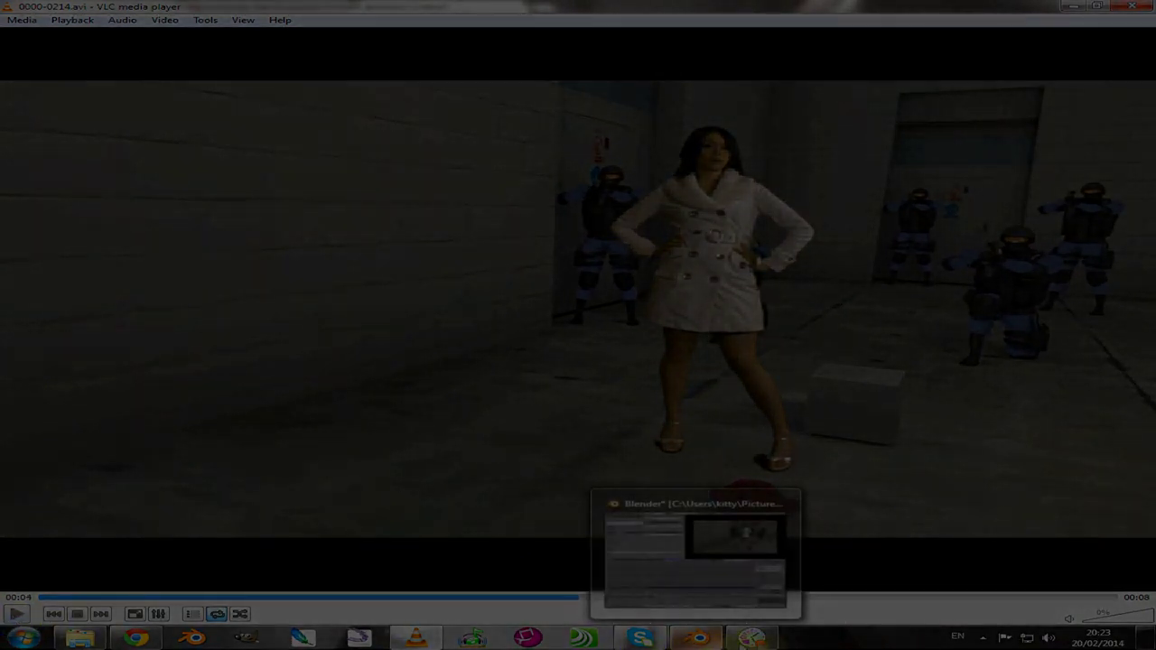